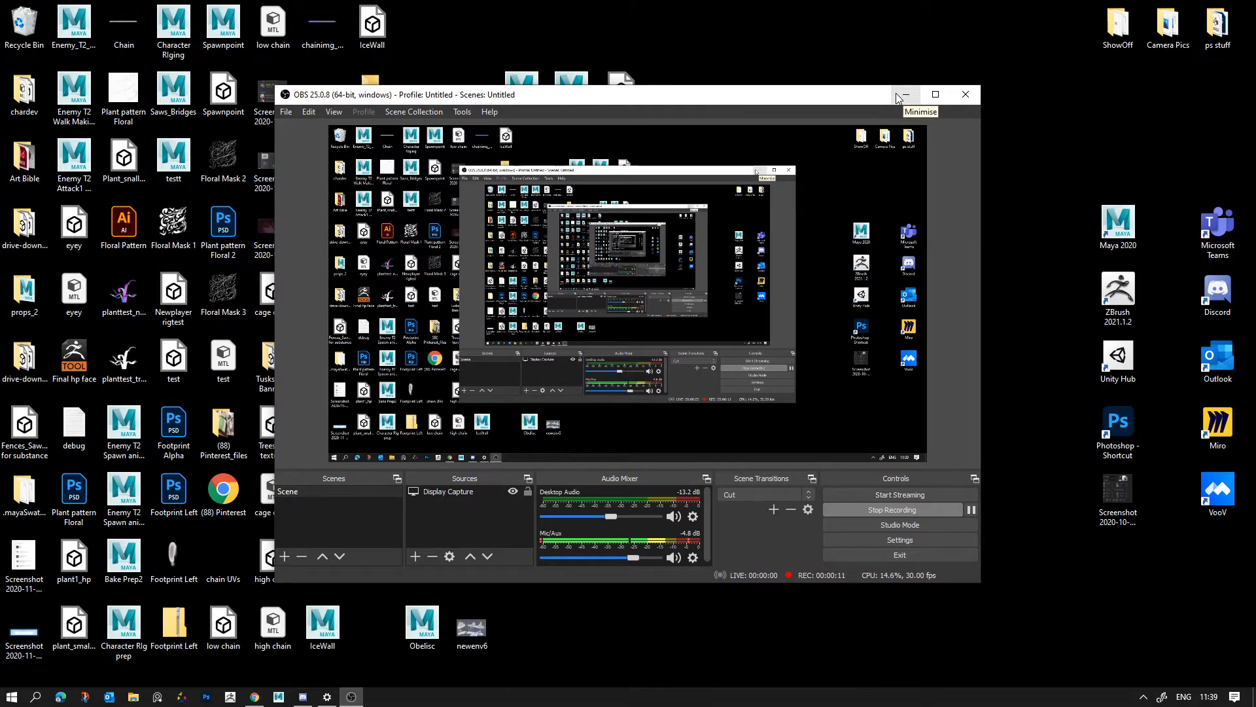
- Minimise the recording window and open the Scene lighting folder from the desktop
left_click(904, 94)
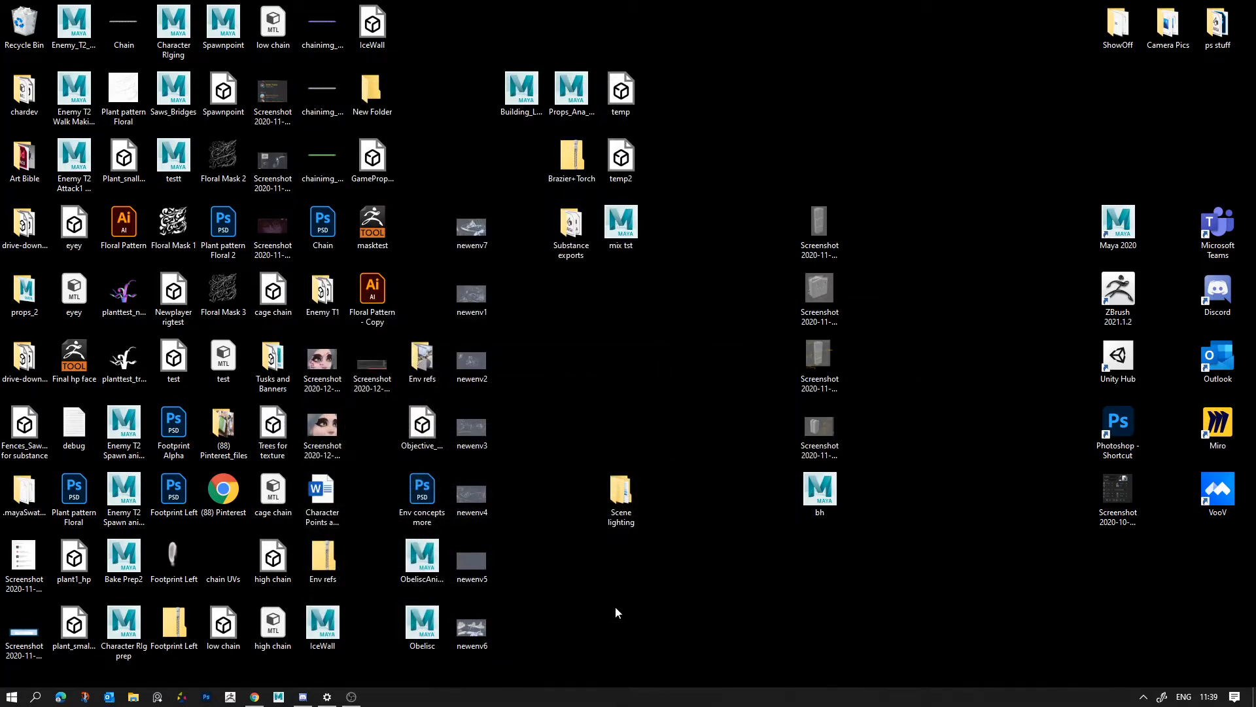
double_click(626, 498)
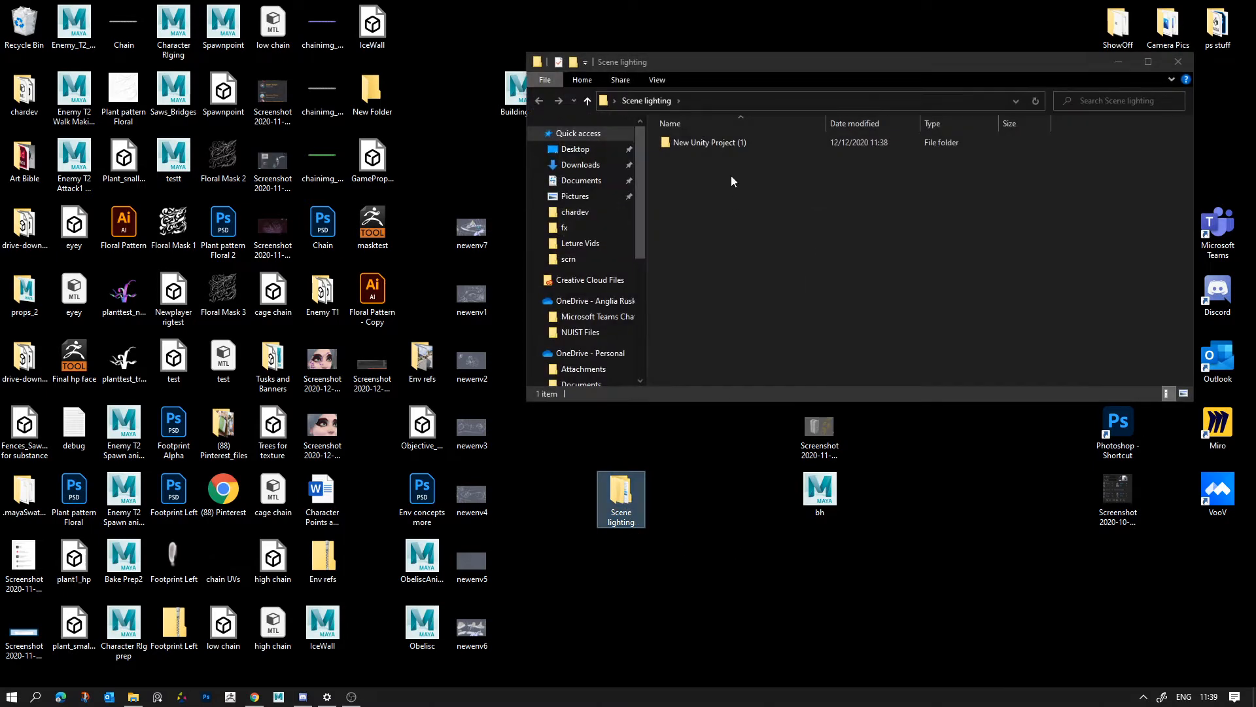
left_click_drag(1012, 65, 747, 56)
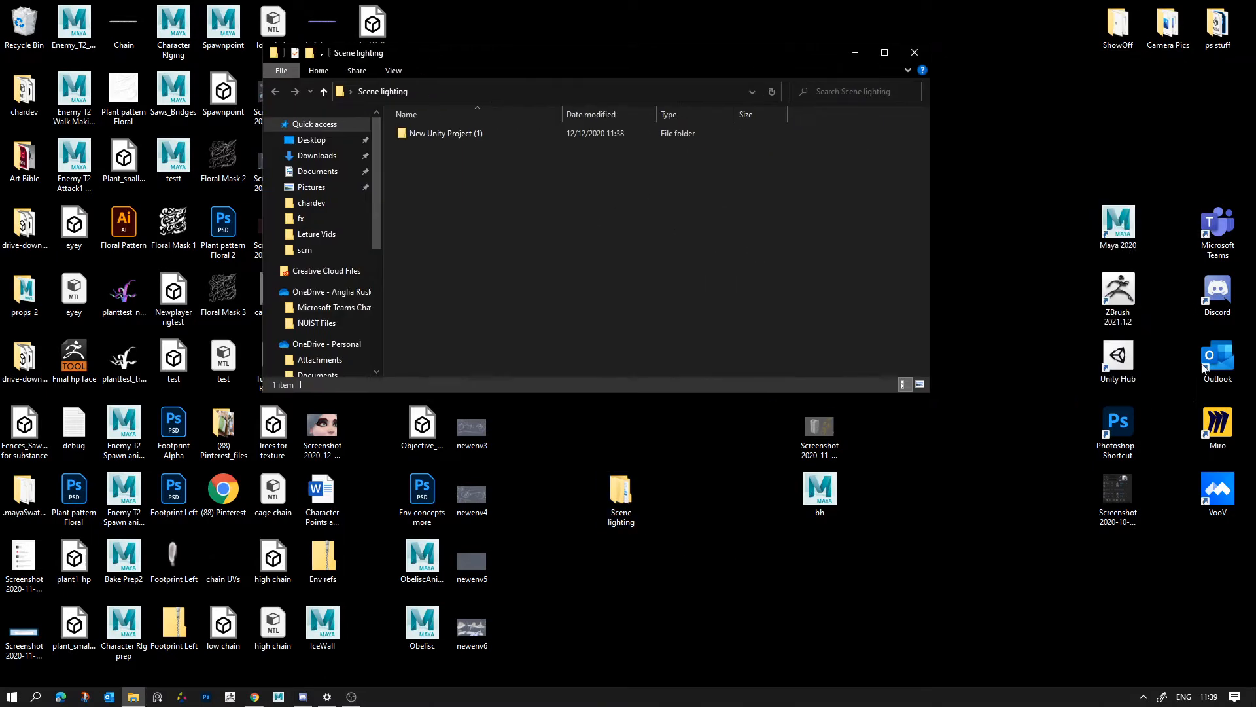
- Launch Unity Hub, try to open New Unity Project (1), then quit the failed layout load and close the folder window
double_click(1126, 381)
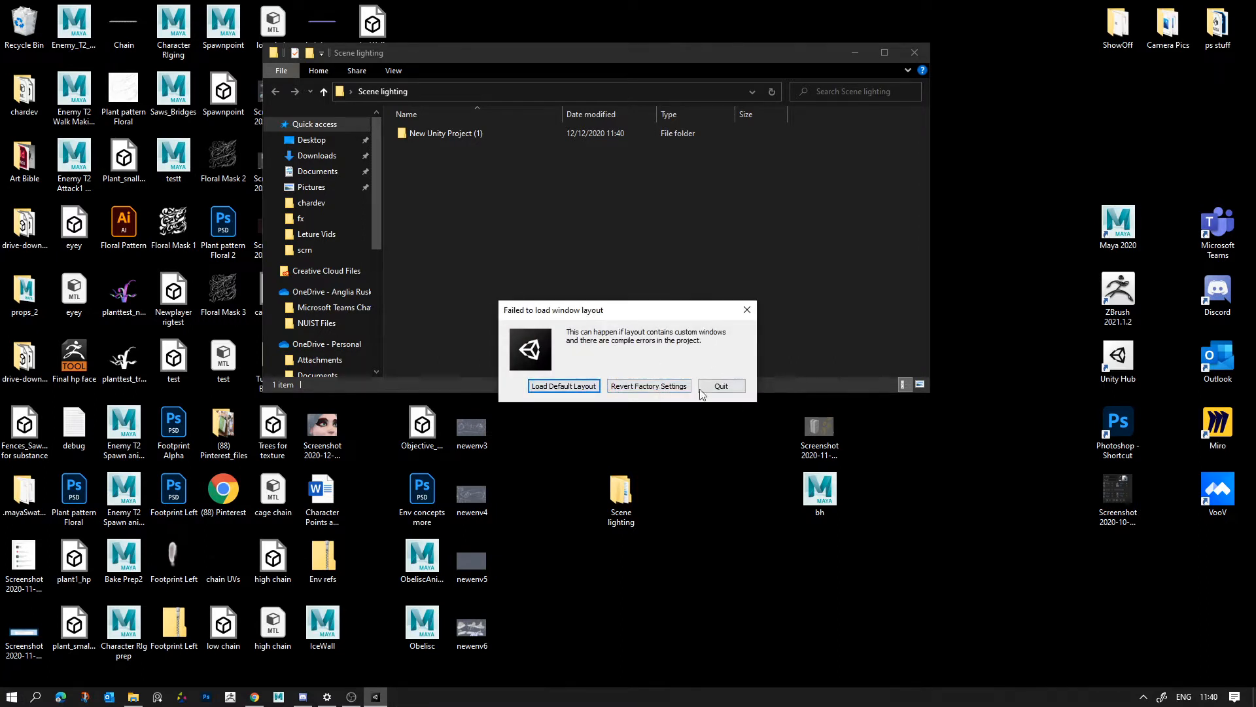
left_click(725, 386)
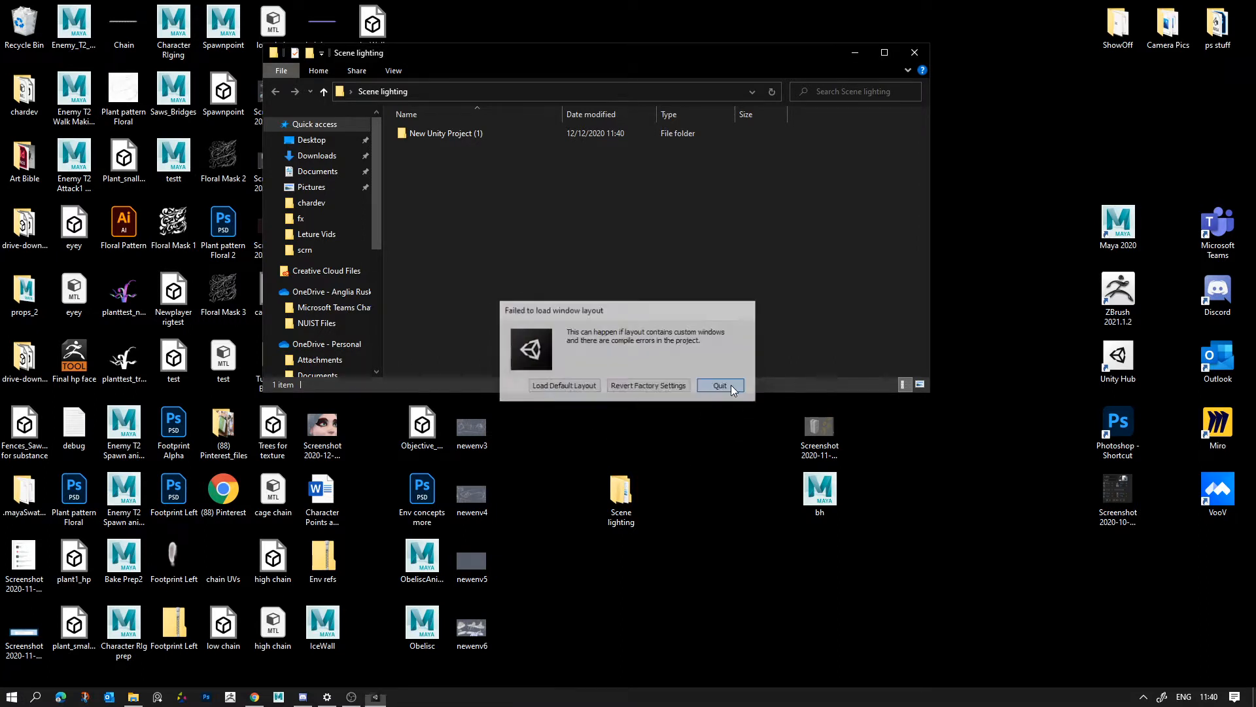
left_click(914, 52)
- Delete CurrentLayout-default.dwlt from the Library folder of New Unity Project (1) in the Scene lighting folder
double_click(625, 511)
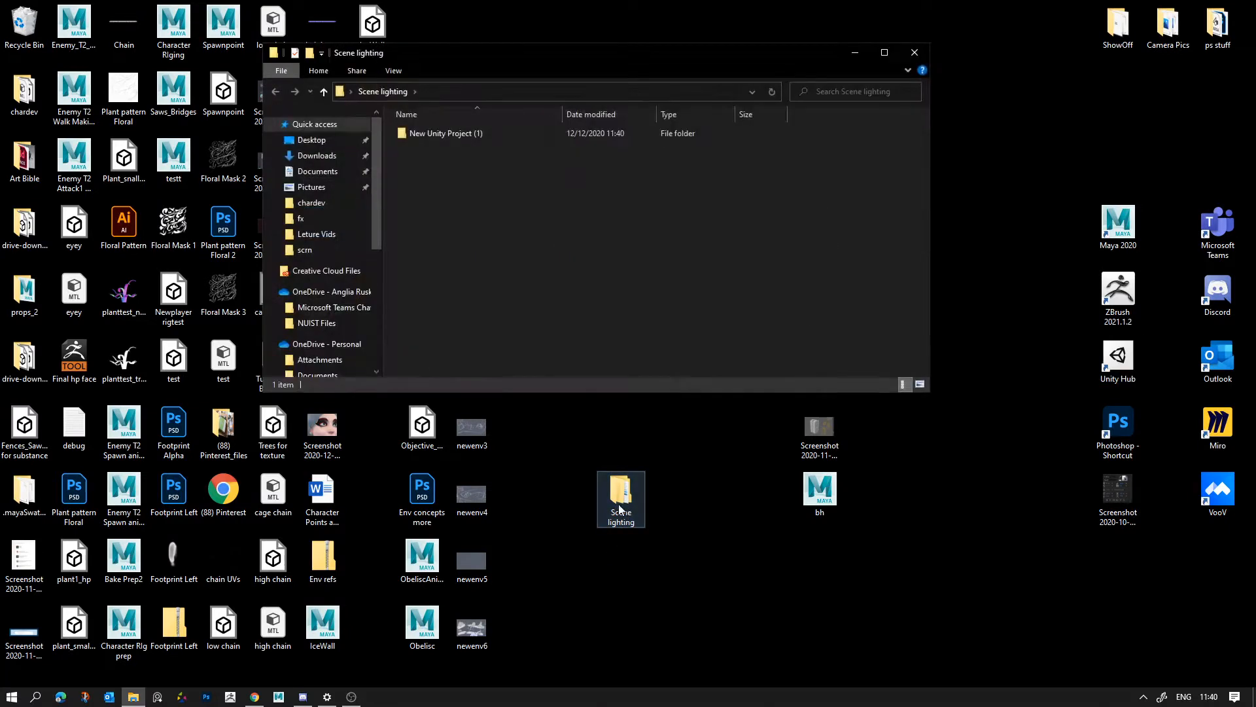
double_click(412, 138)
left_click_drag(462, 53, 562, 188)
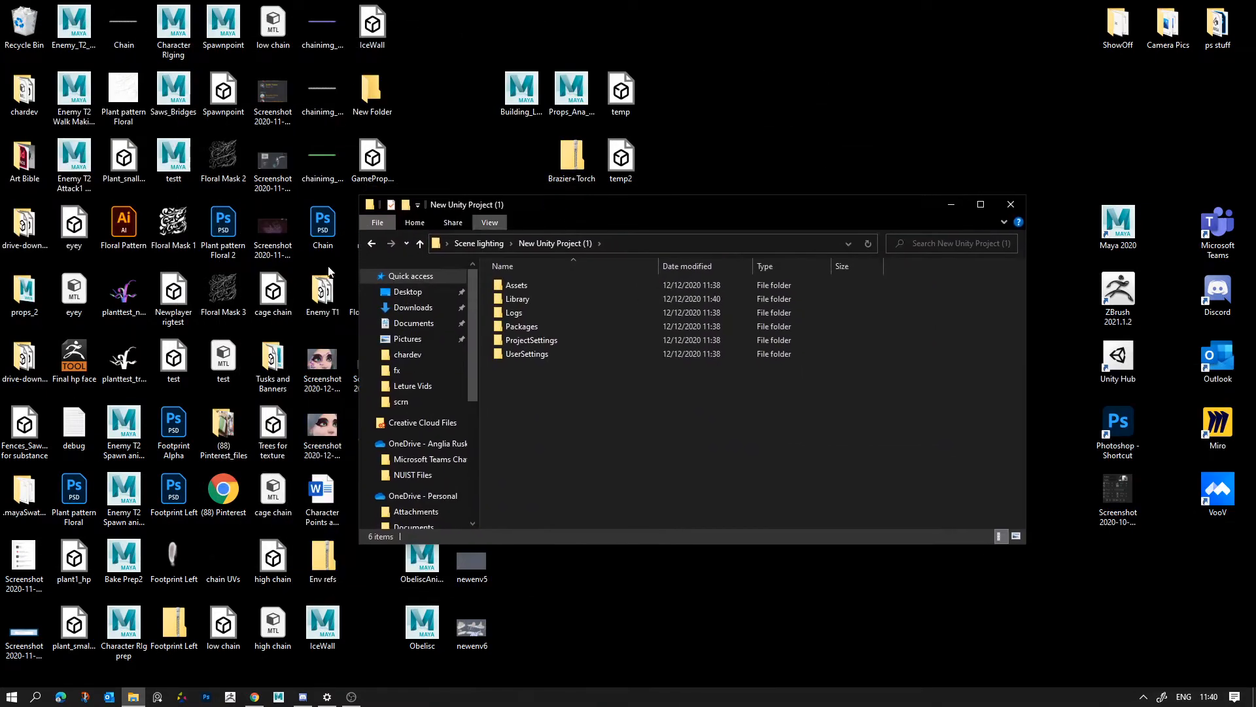
left_click_drag(697, 193, 684, 171)
double_click(569, 255)
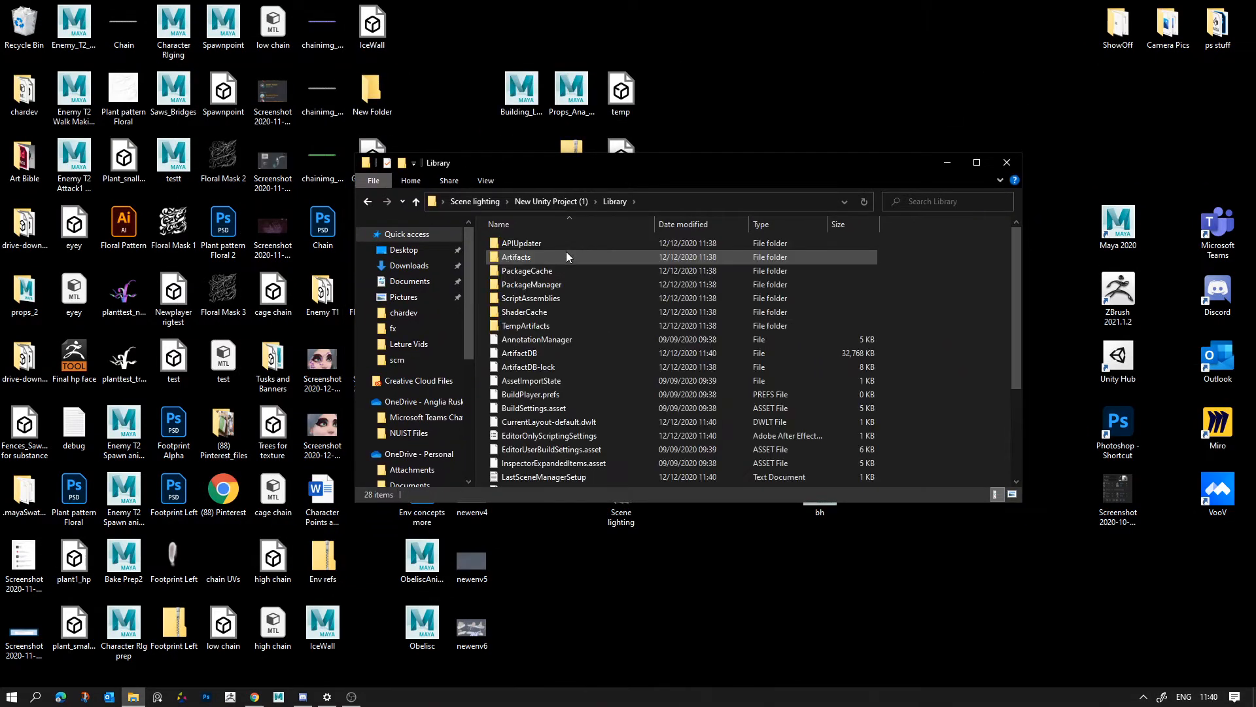
left_click(524, 424)
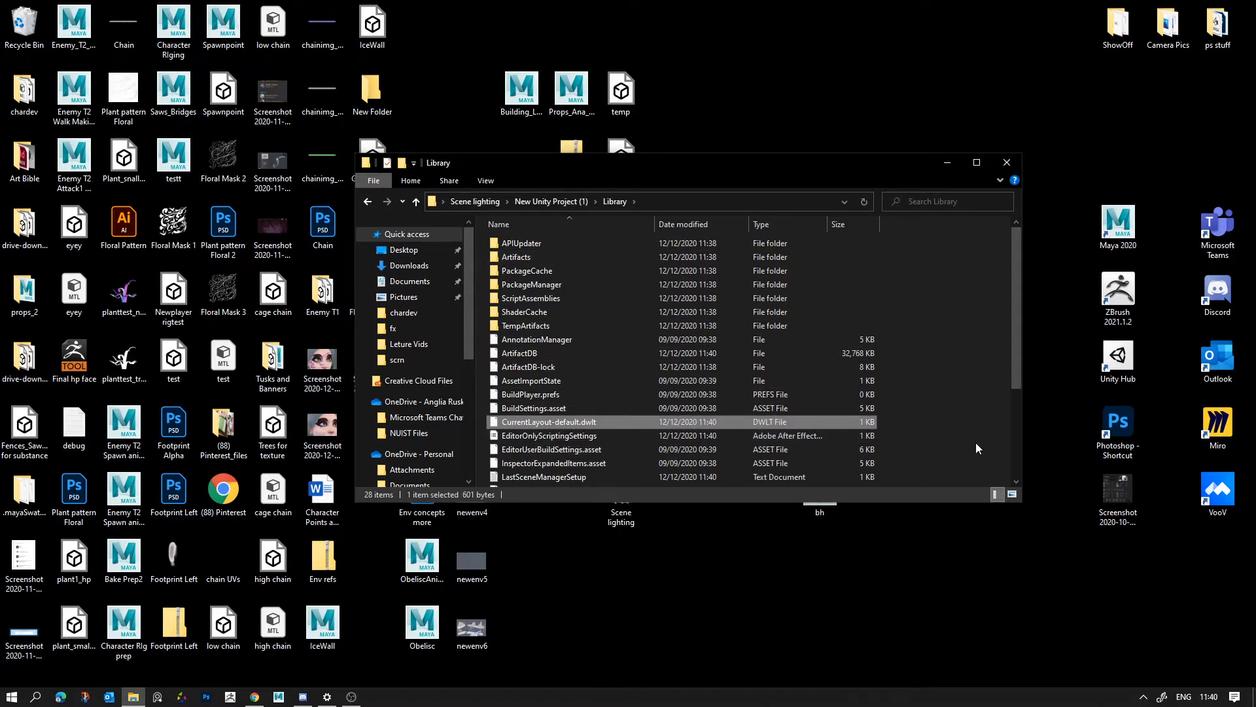
key("Delete")
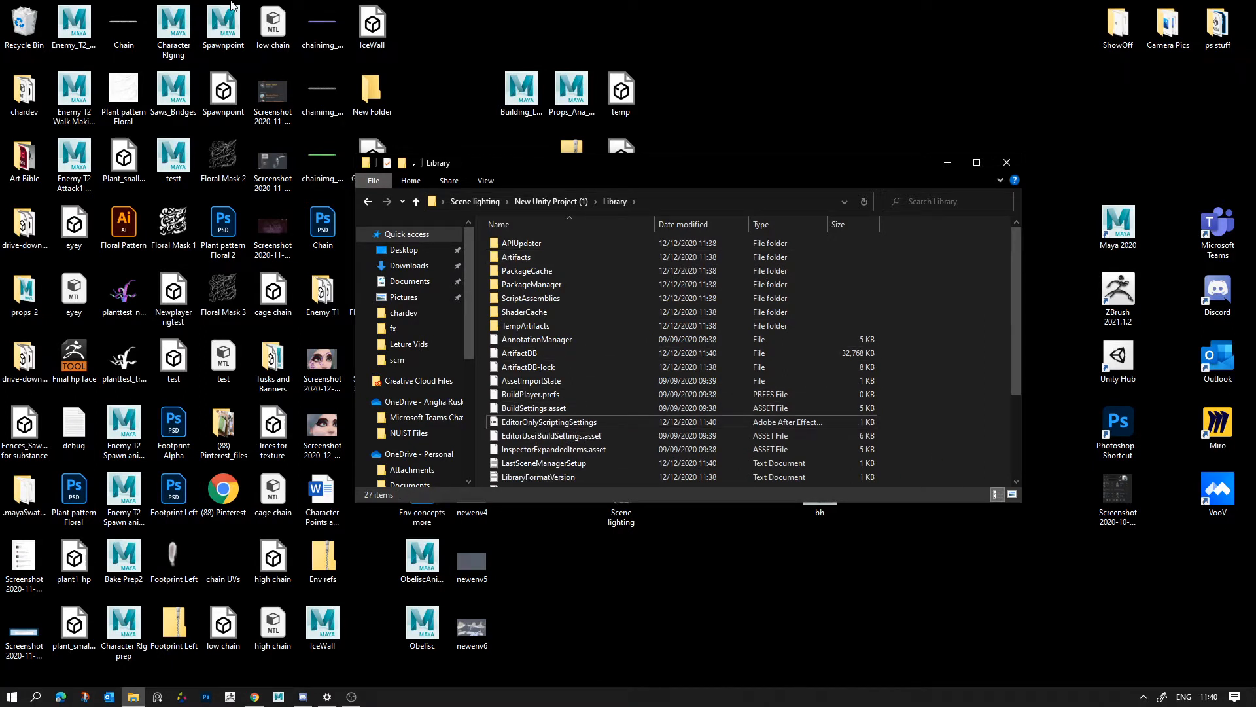
- Open the Roaming folder through %appdata% and locate the Unity folders in it
left_click(12, 696)
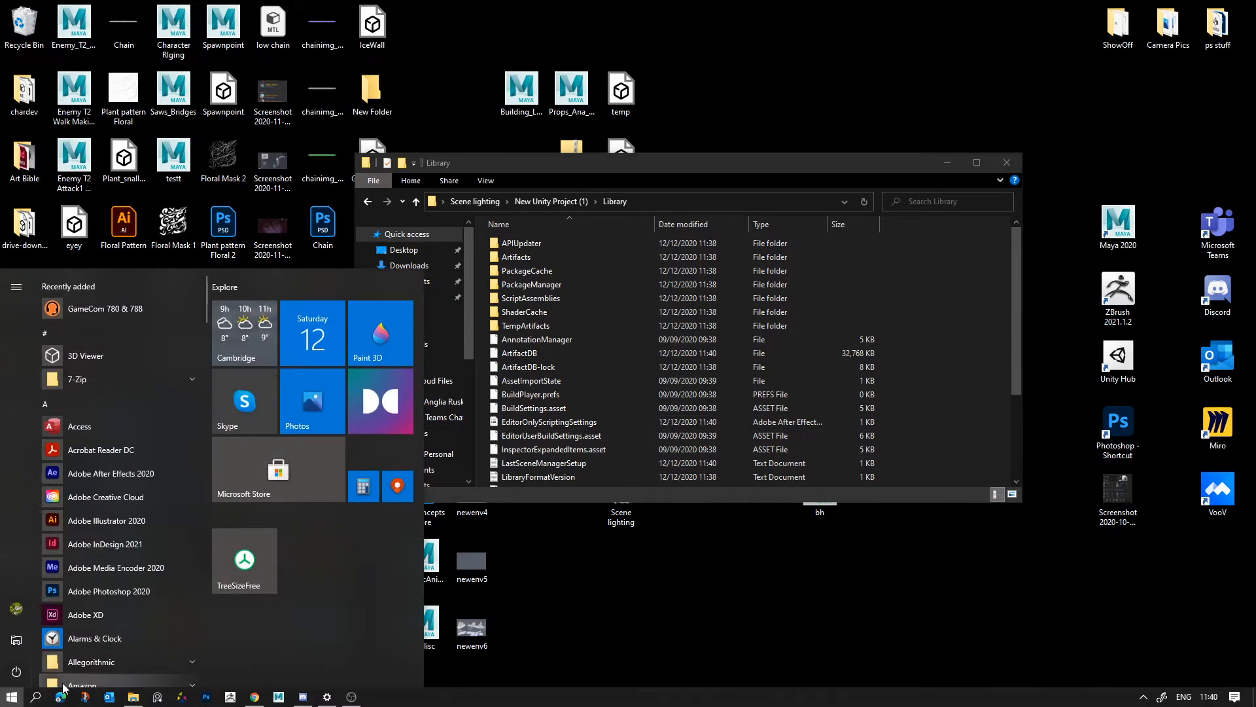
type("%appdata")
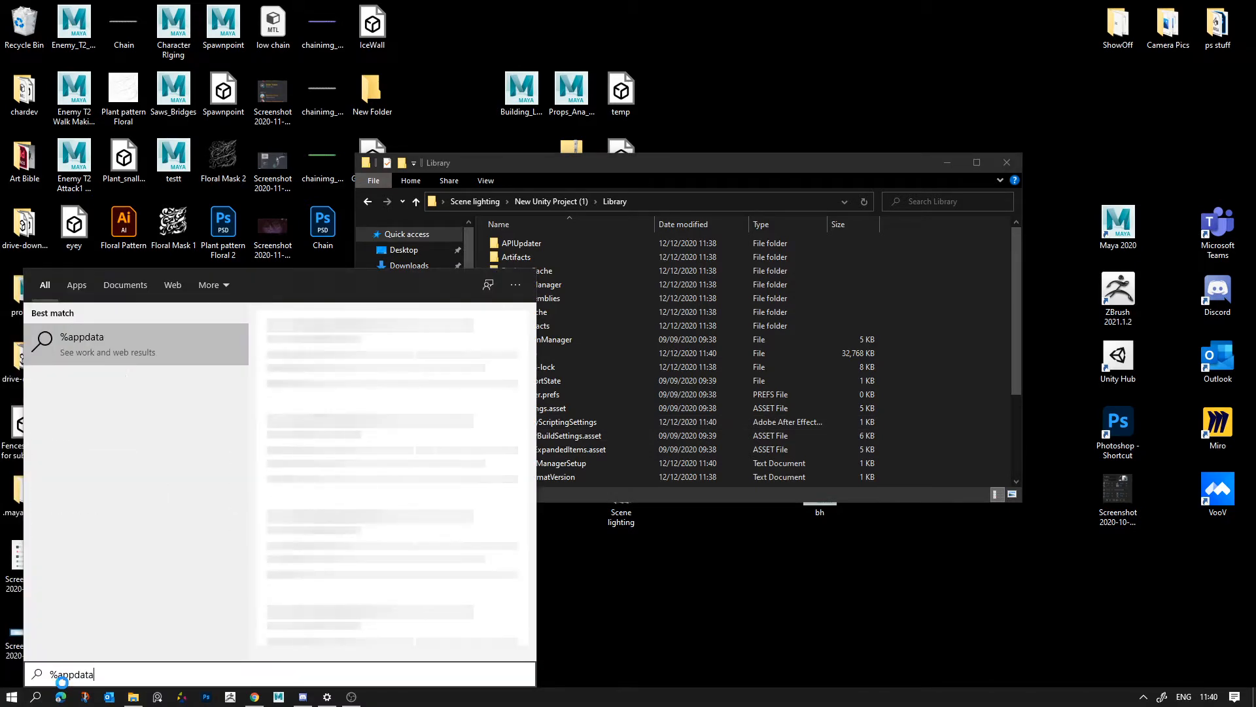
type("%")
key("Return")
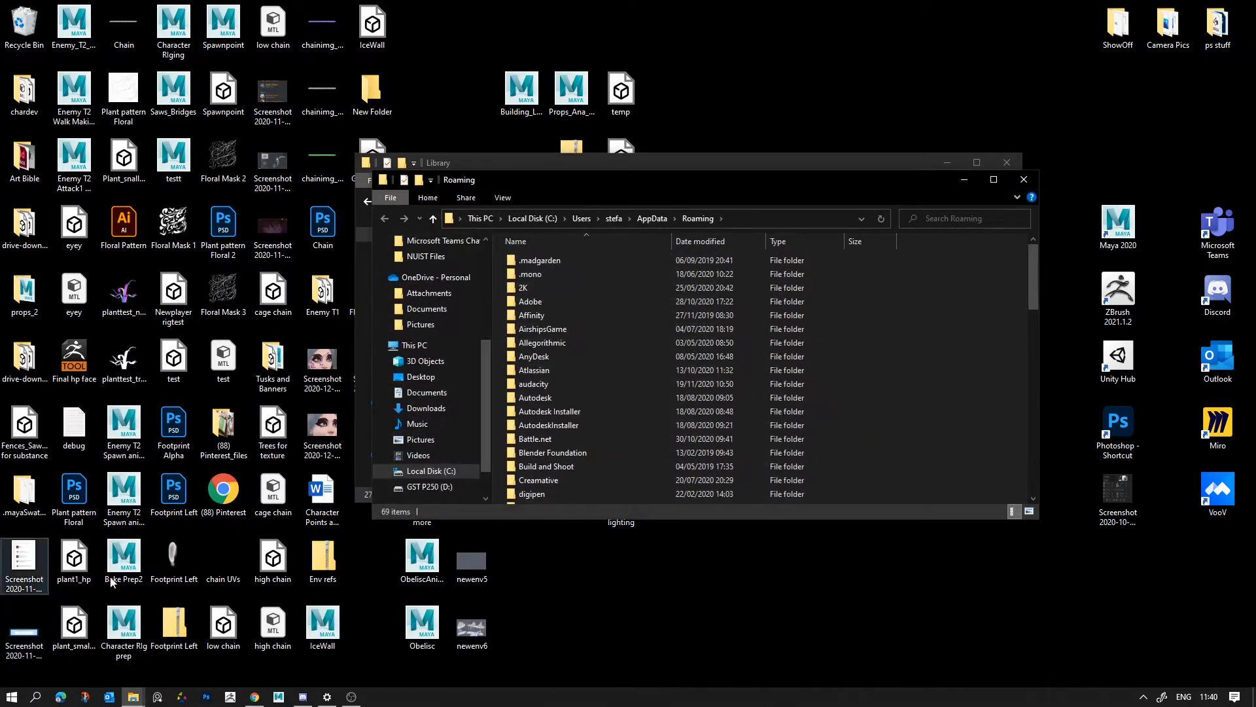
left_click_drag(606, 162, 517, 166)
scroll(471, 405, "down", 15)
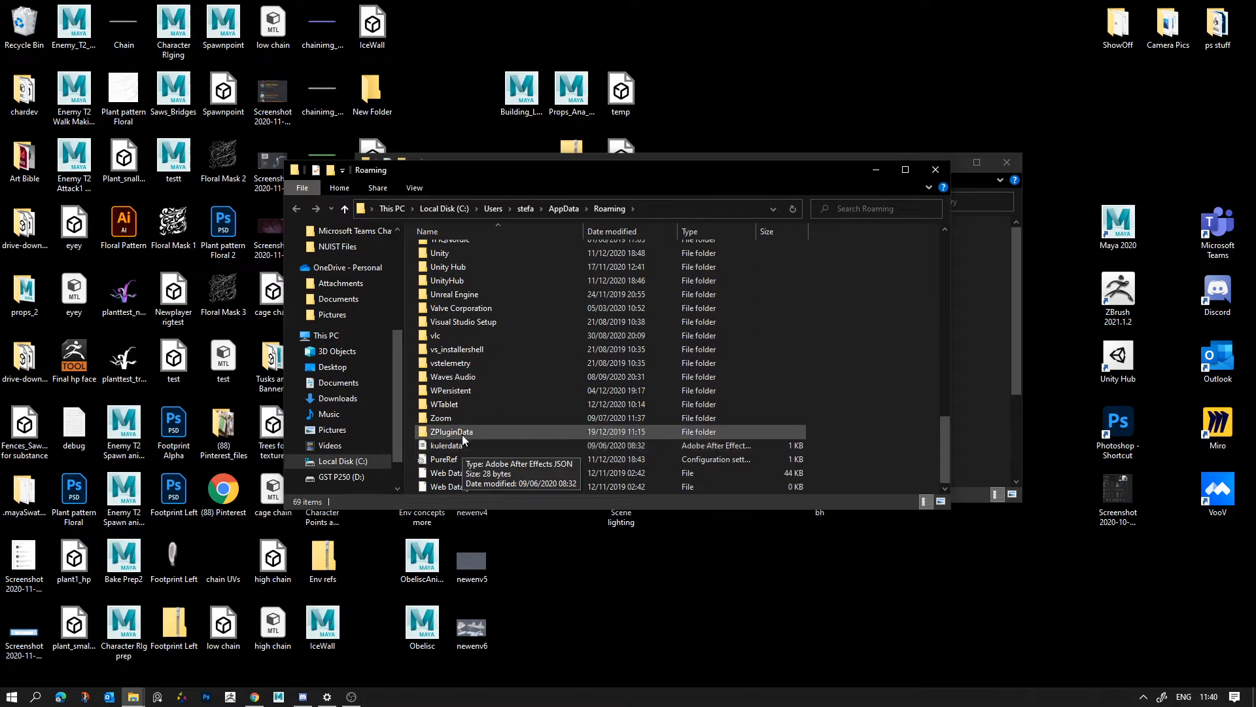
scroll(461, 434, "down", 2)
left_click(468, 330)
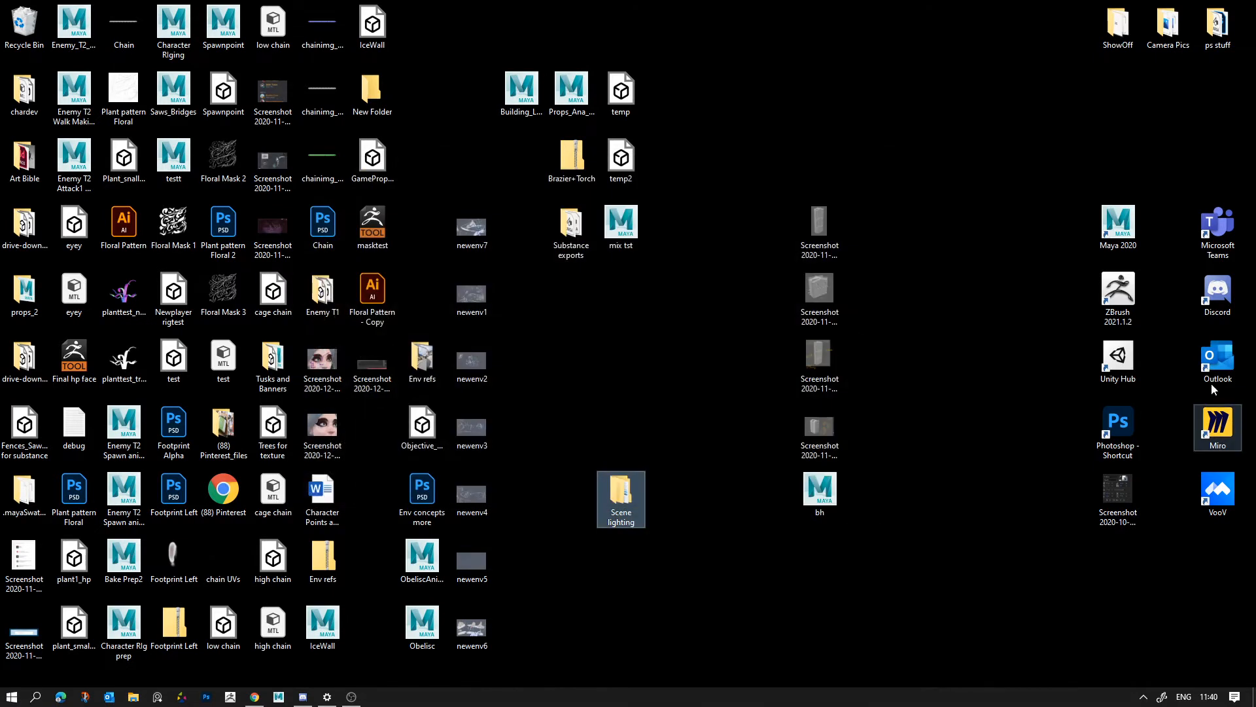
- Launch Unity Hub and open New Unity Project (1) from the project list
double_click(1118, 360)
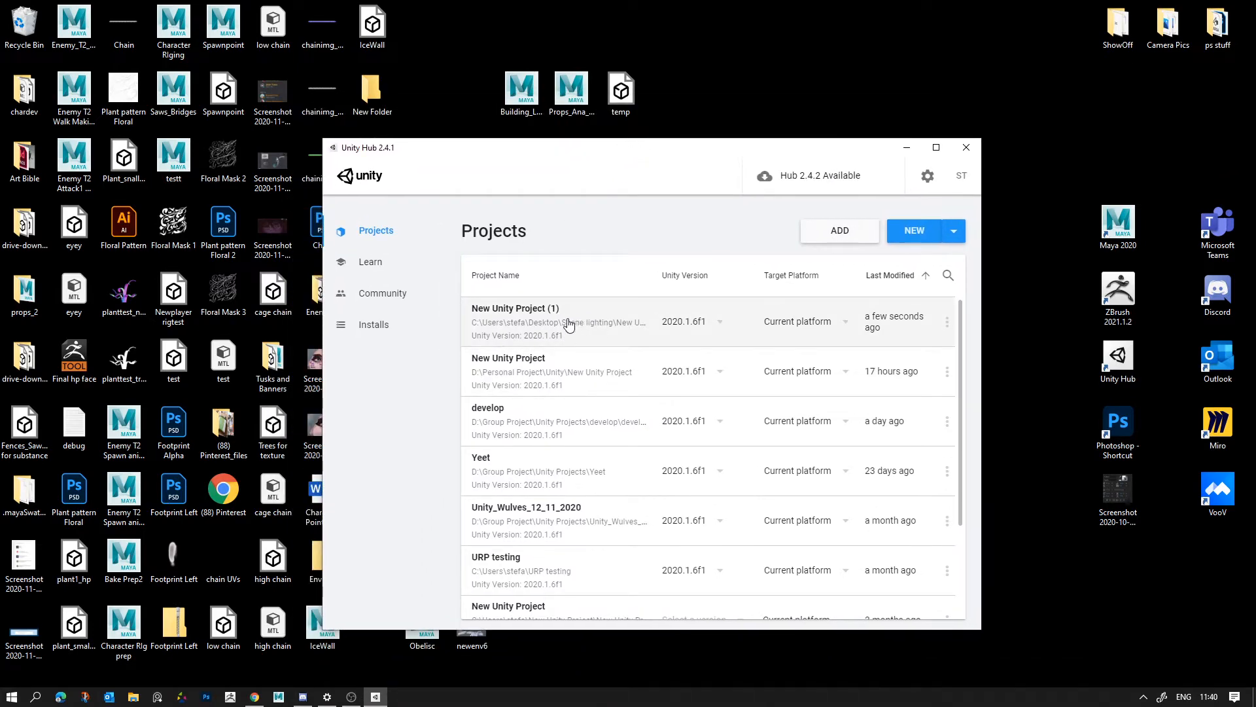
left_click(559, 319)
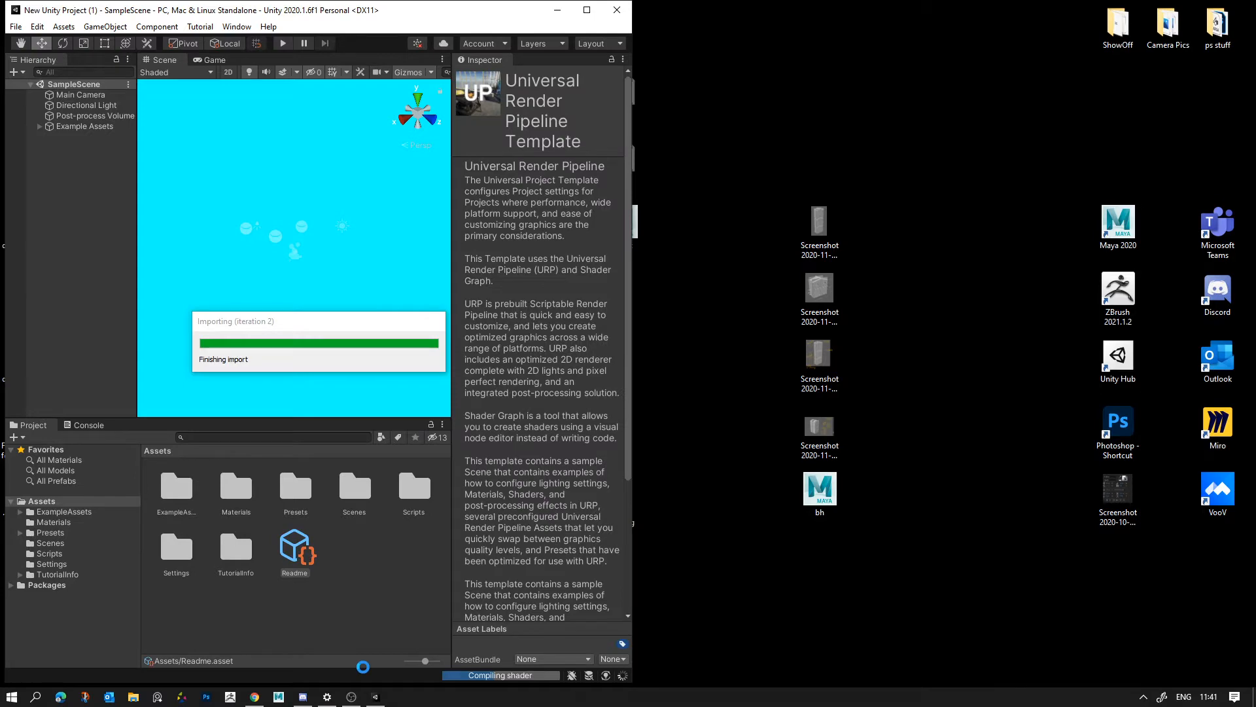
- Switch to OBS, unmute the Mic/Aux audio channel, and minimise the OBS window
left_click(352, 696)
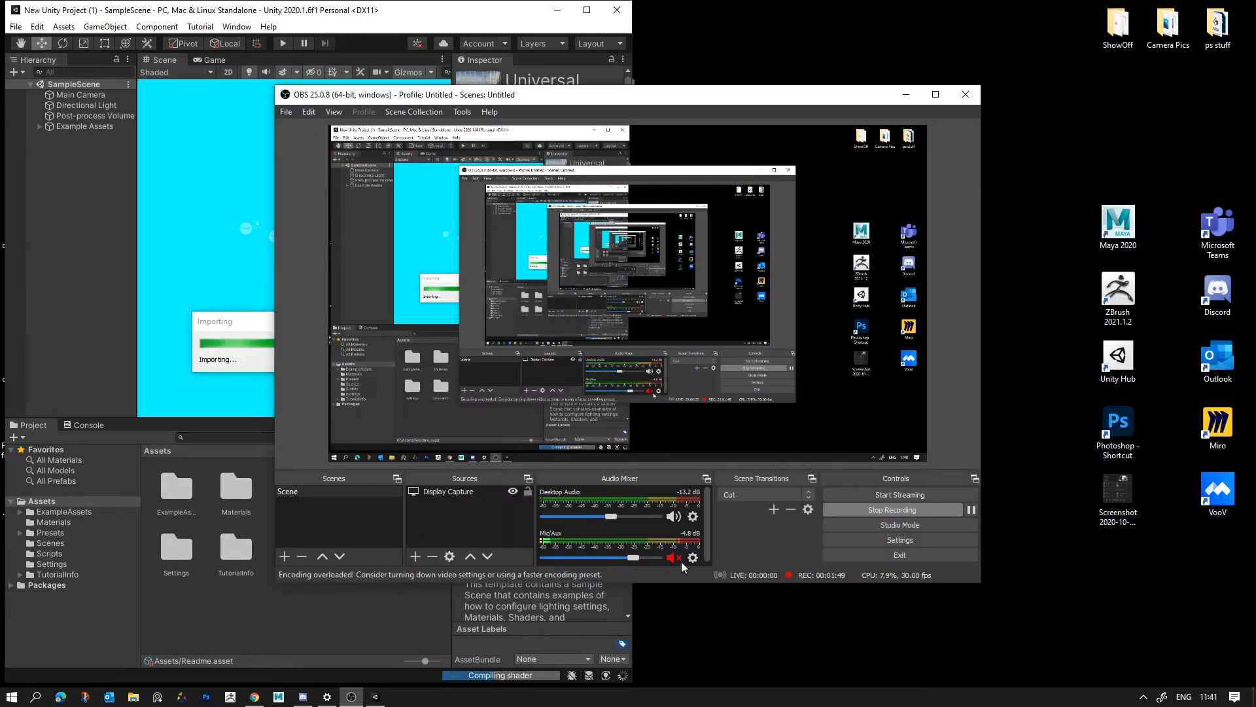
left_click(674, 560)
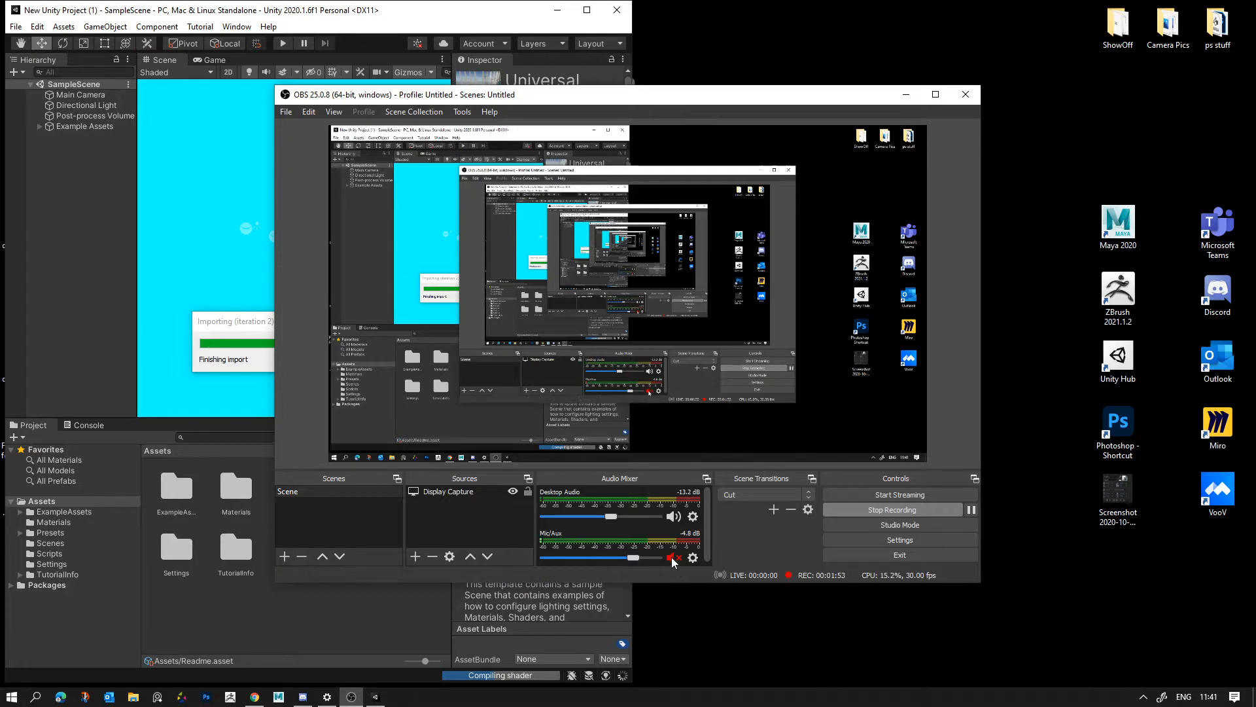
left_click(672, 559)
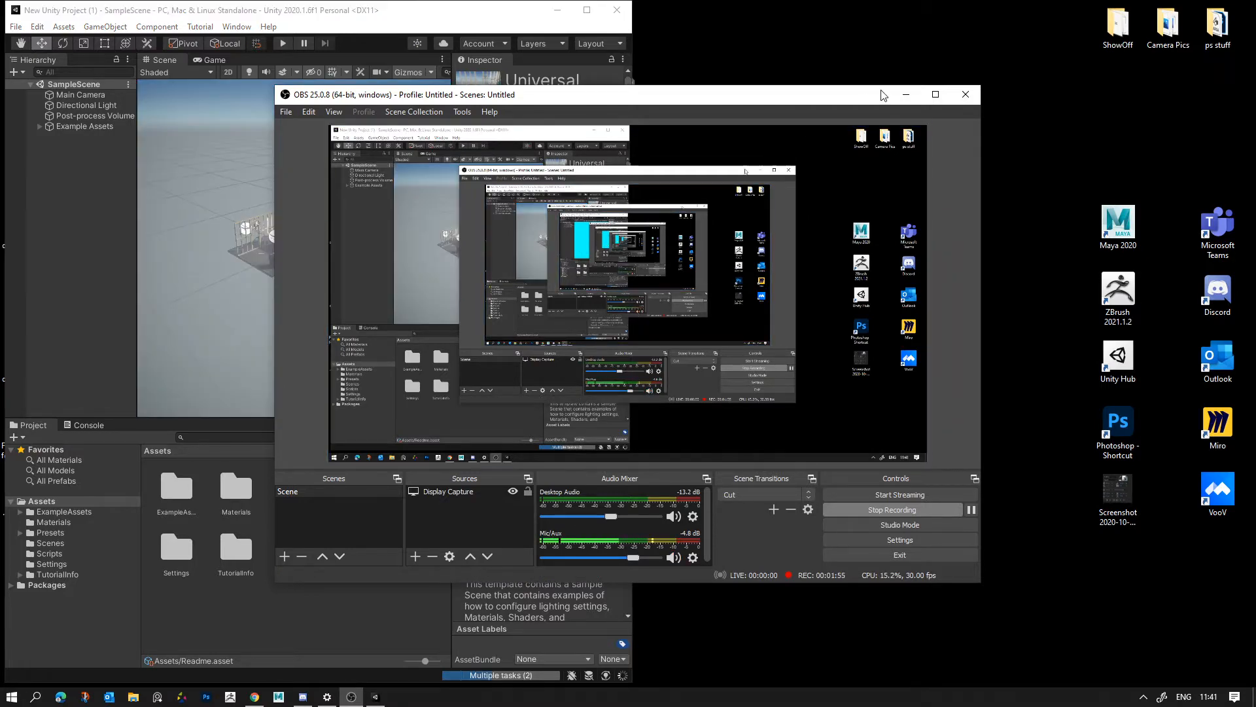
left_click(907, 95)
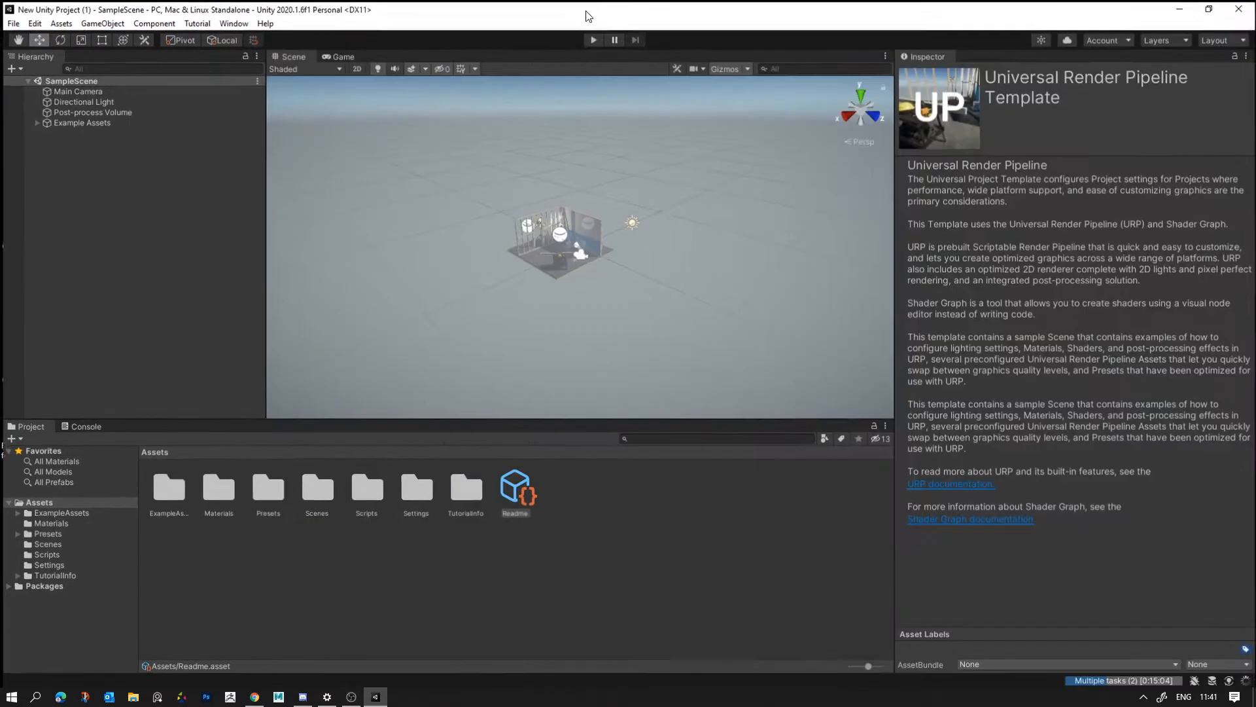
- Maximise the Unity editor and examine the sample workshop set, its reflection probes and the Post-process Volume from several angles
left_click(587, 10)
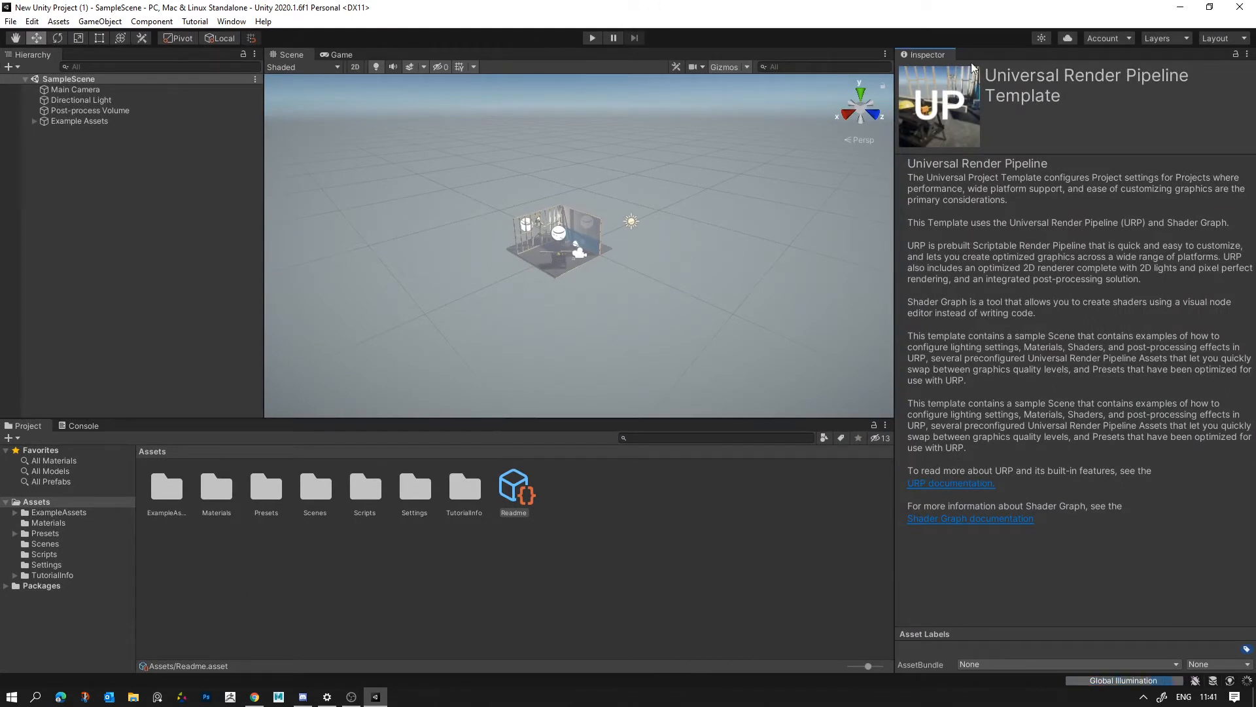
left_click(544, 273)
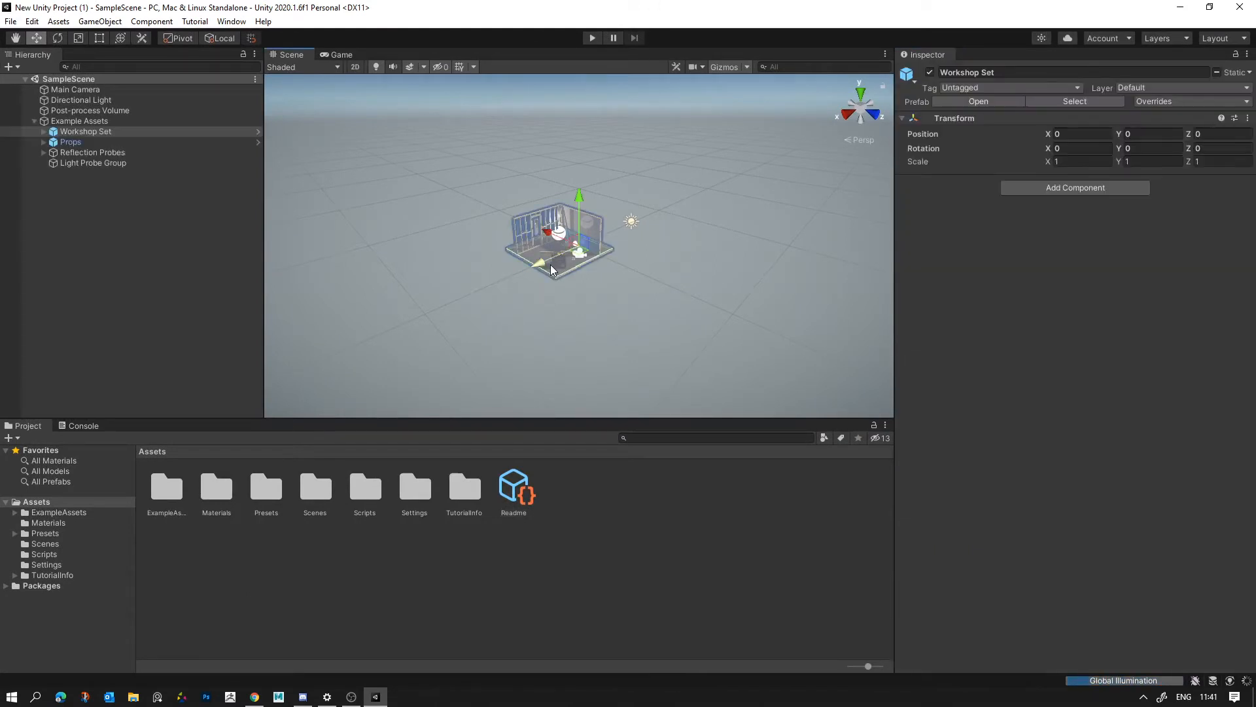
right_click_drag(547, 269, 632, 266)
key("w")
key("q")
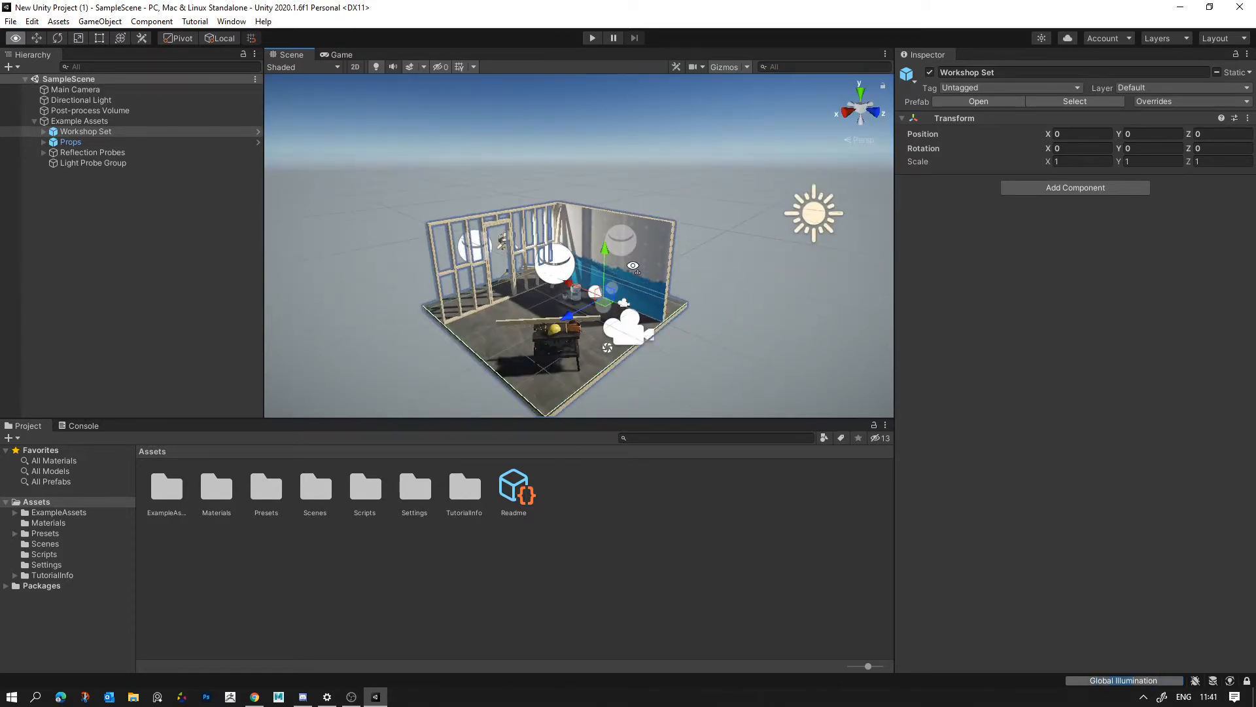
right_click_drag(633, 267, 701, 254)
key("a")
left_click(703, 253)
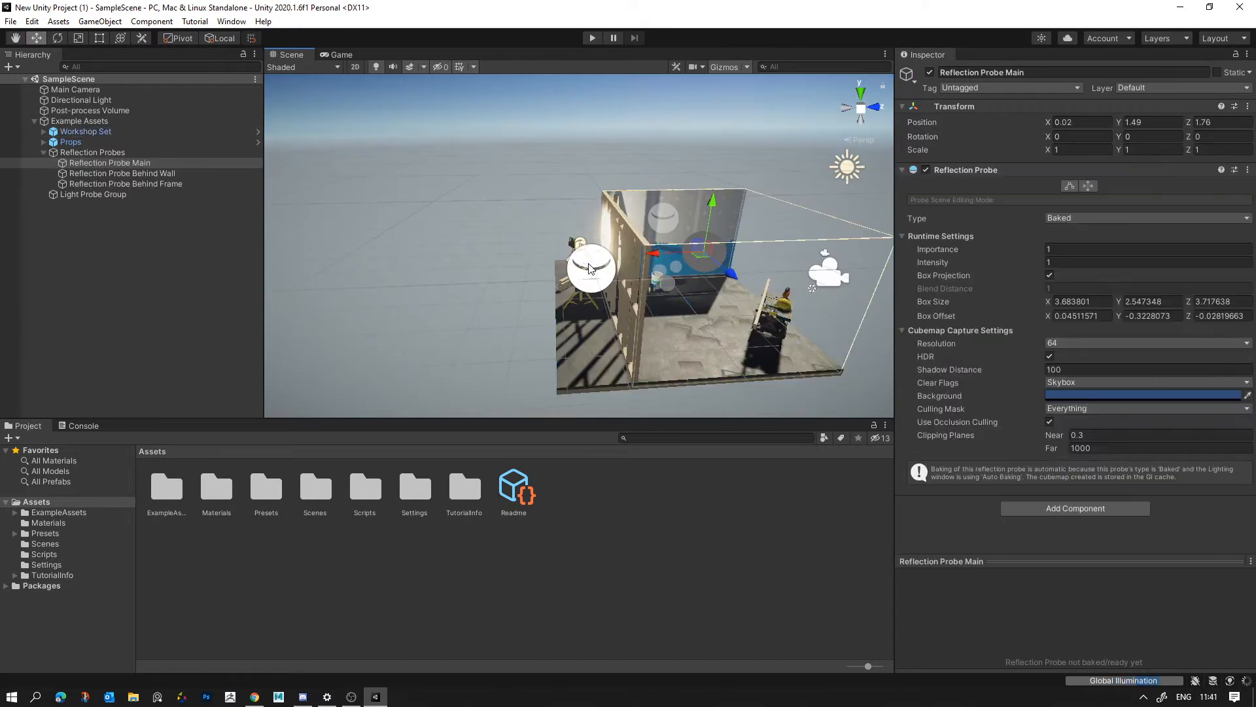
left_click(589, 268)
right_click_drag(590, 268, 473, 316)
key("w")
left_click(599, 276)
key("s")
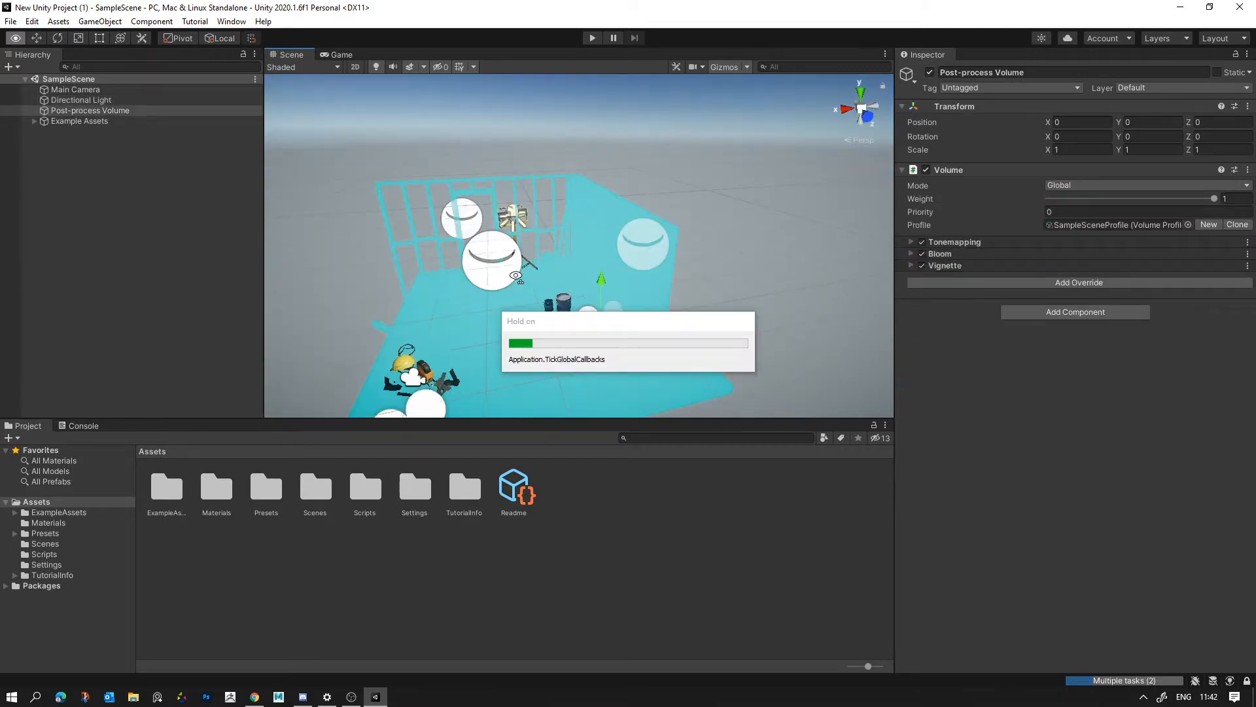
right_click_drag(507, 285, 697, 238)
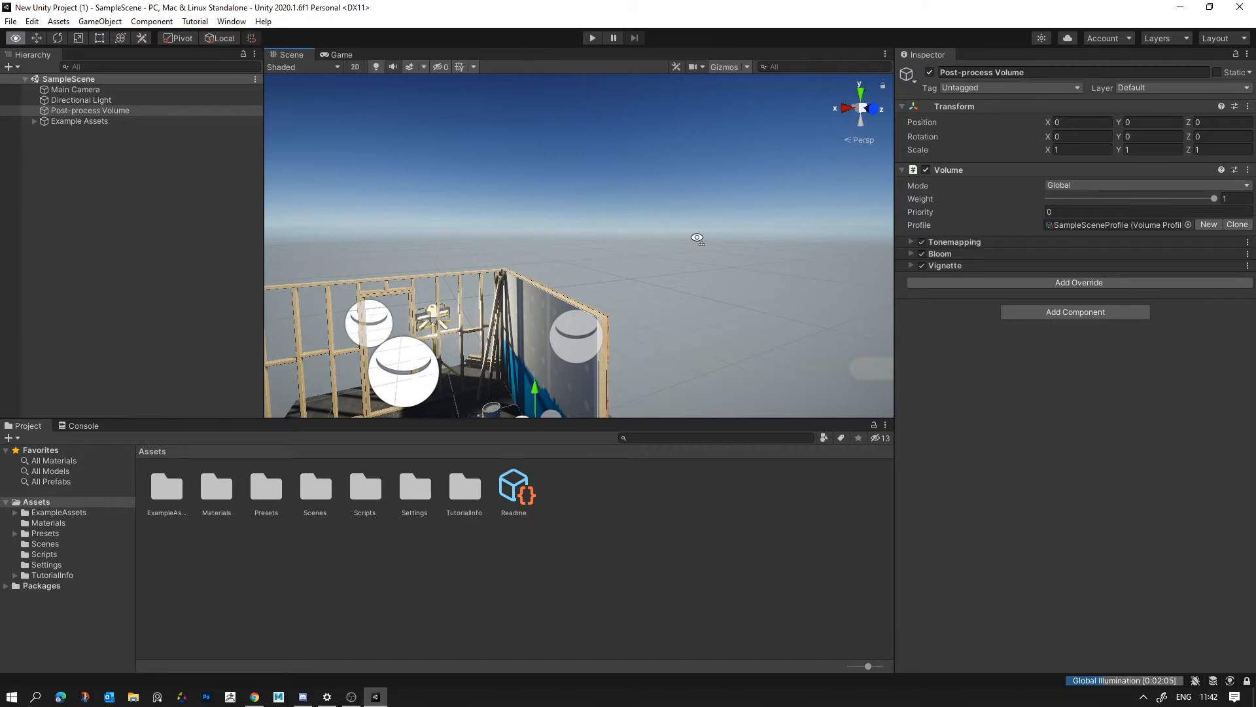
- Deactivate the Light Probe Group and the Reflection Probes objects under Example Assets, then collapse that group
left_click(77, 152)
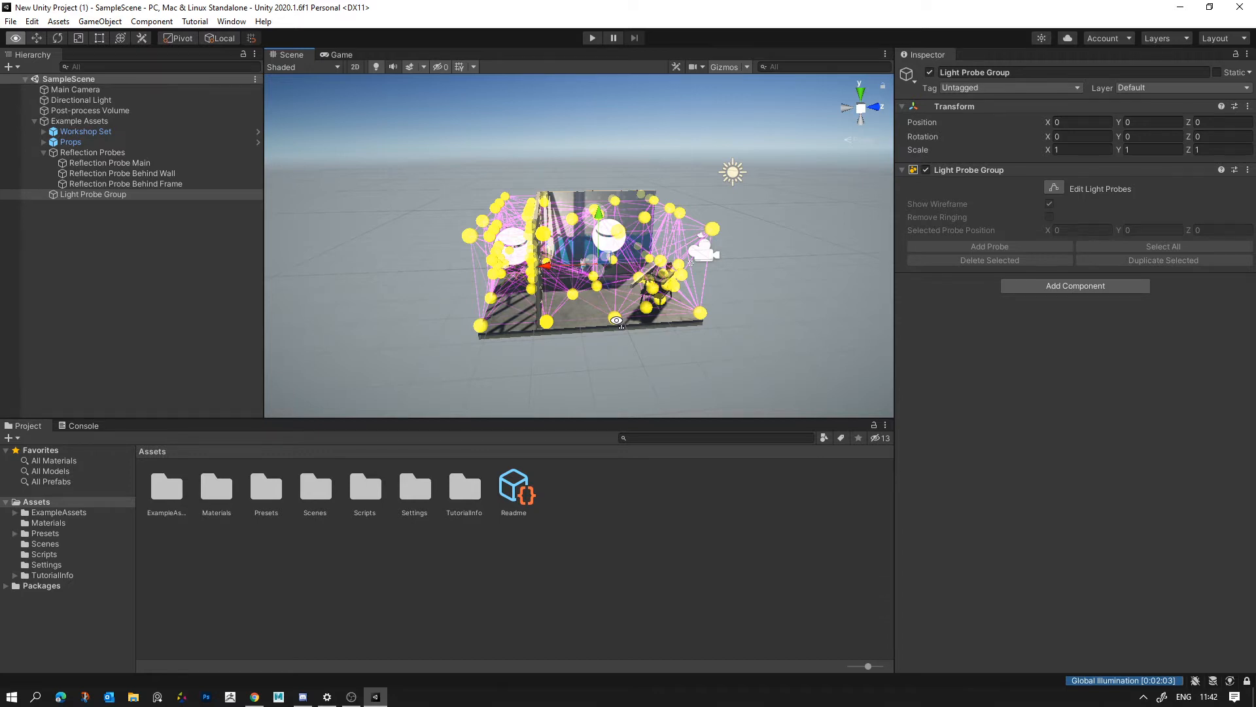
left_click_drag(616, 320, 751, 262, "alt")
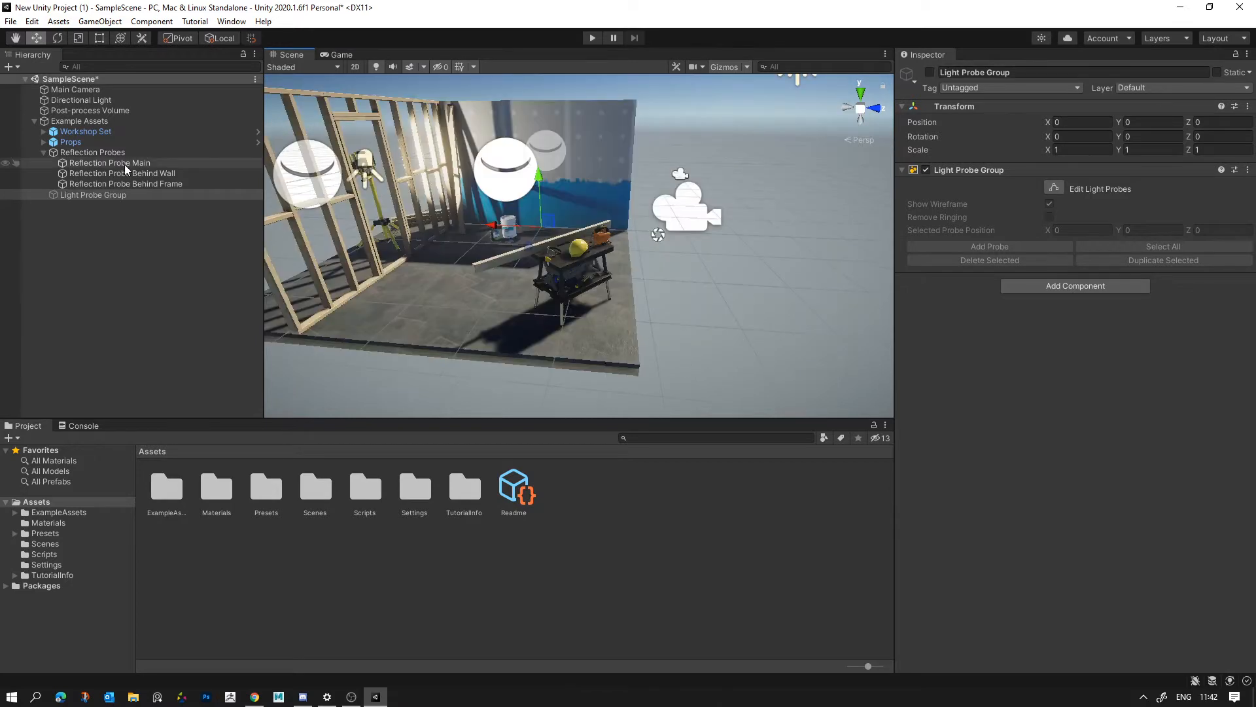
left_click(131, 154)
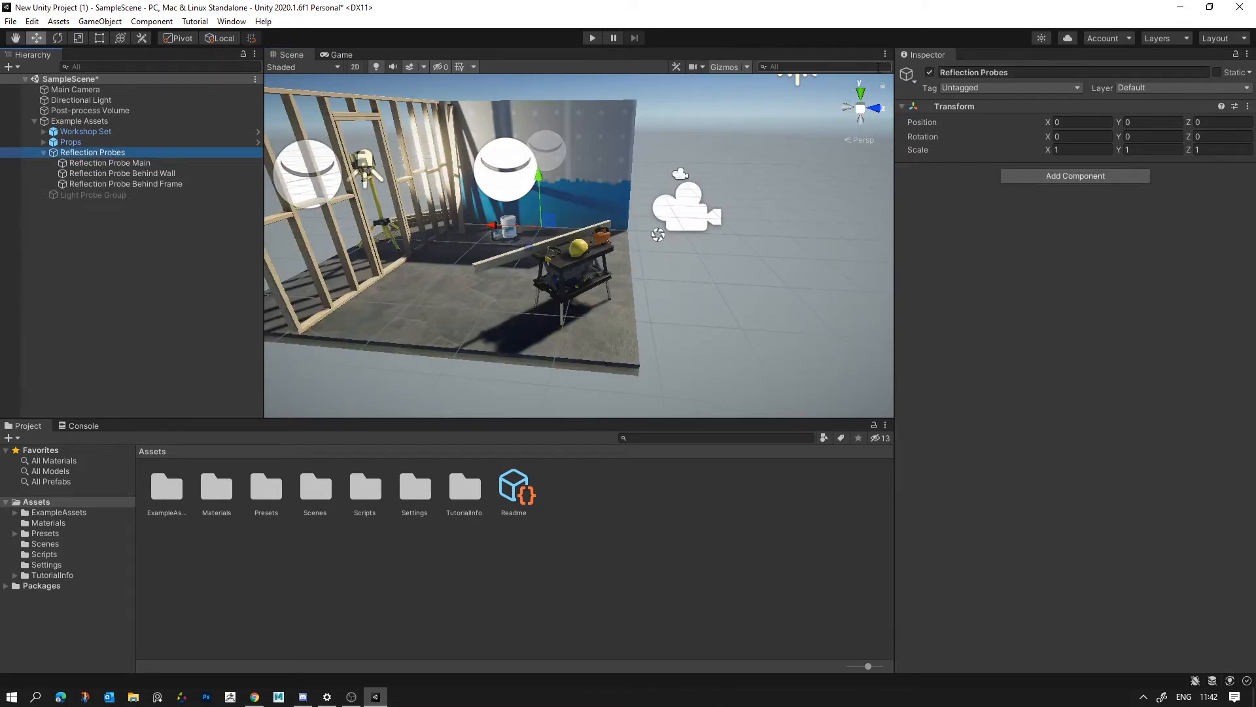
left_click(930, 72)
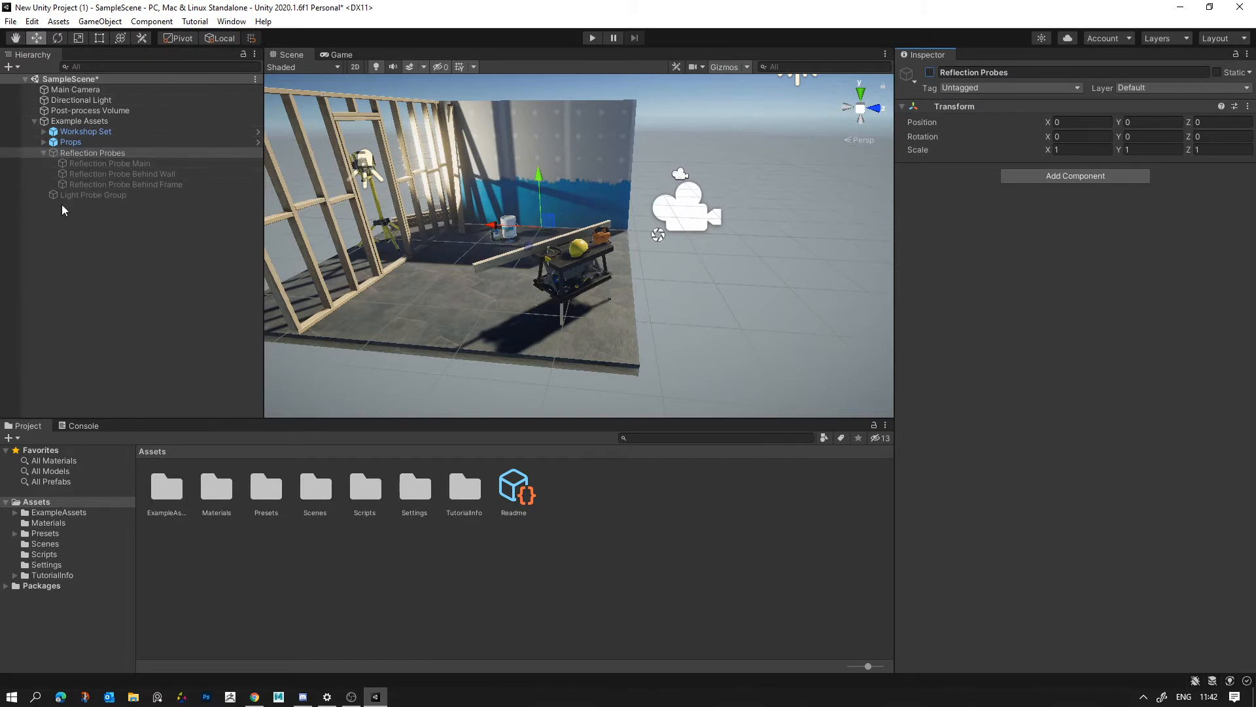
left_click(34, 121)
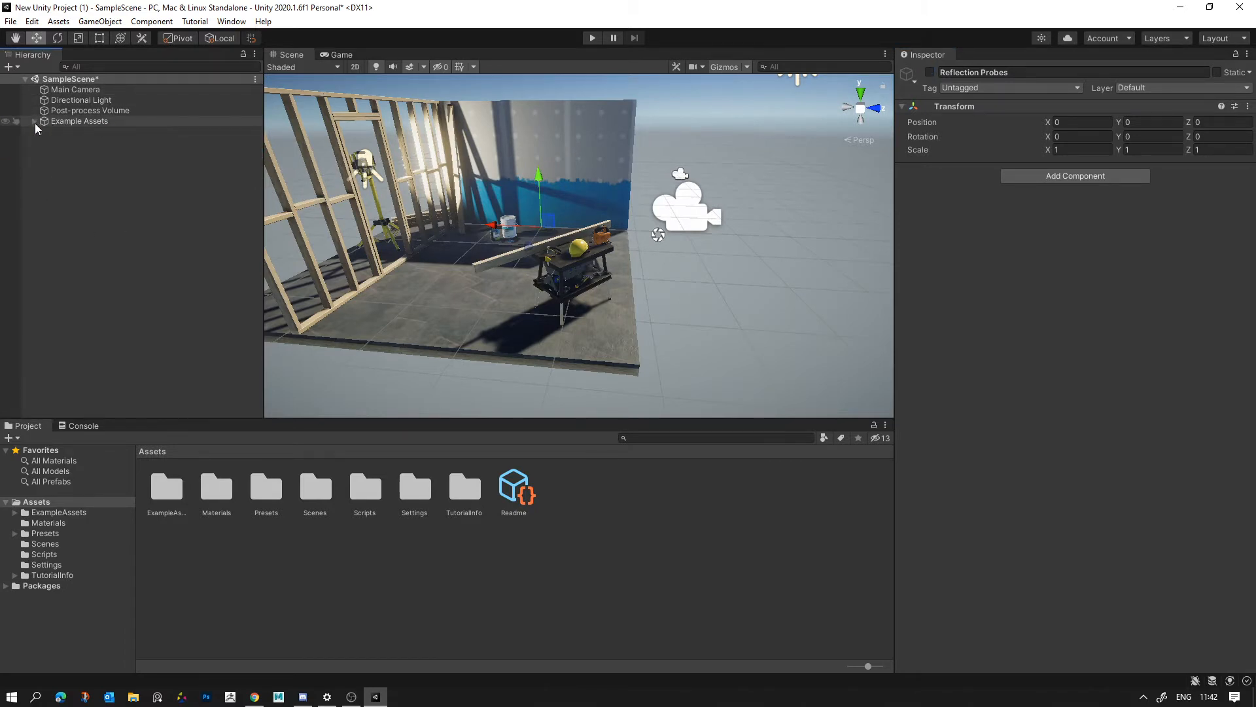
- Examine the settings of the Main Camera, Directional Light and Post-process Volume and view the workshop set from a new angle
left_click(72, 93)
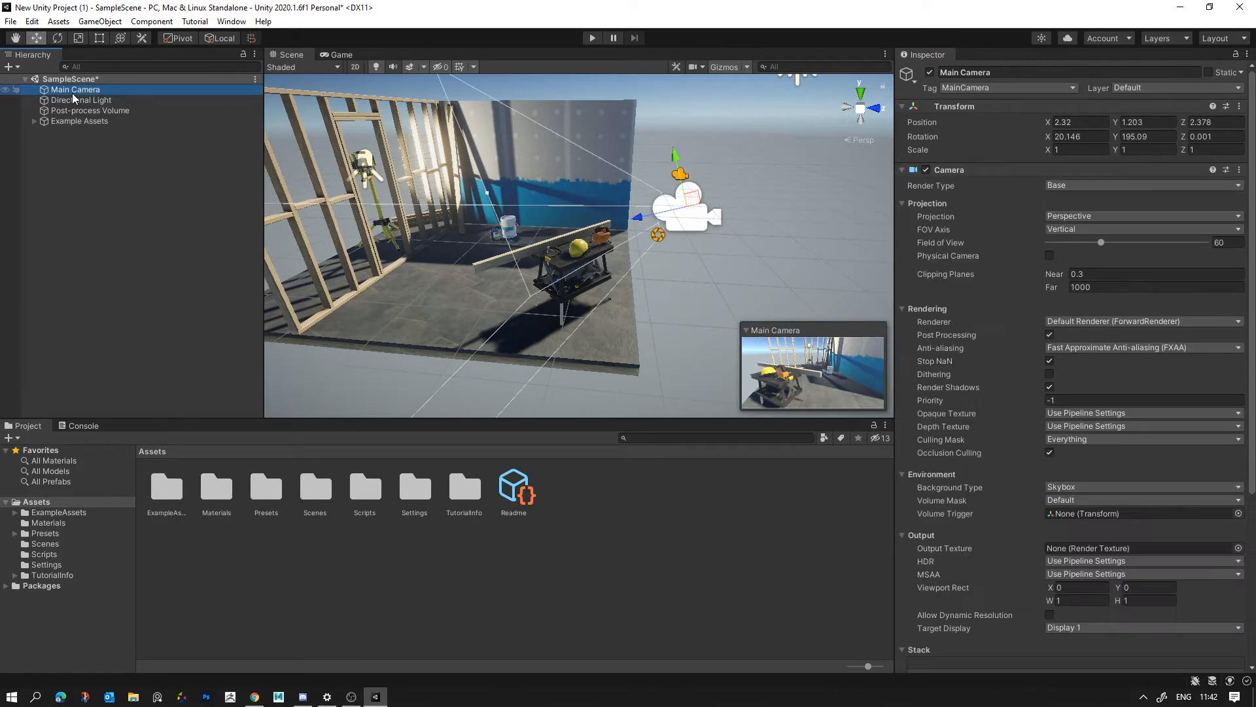
left_click(93, 101)
right_click_drag(479, 239, 467, 179)
left_click(90, 116)
key("s")
right_click_drag(458, 268, 521, 327)
scroll(522, 327, "up", 3)
middle_click_drag(521, 327, 533, 248)
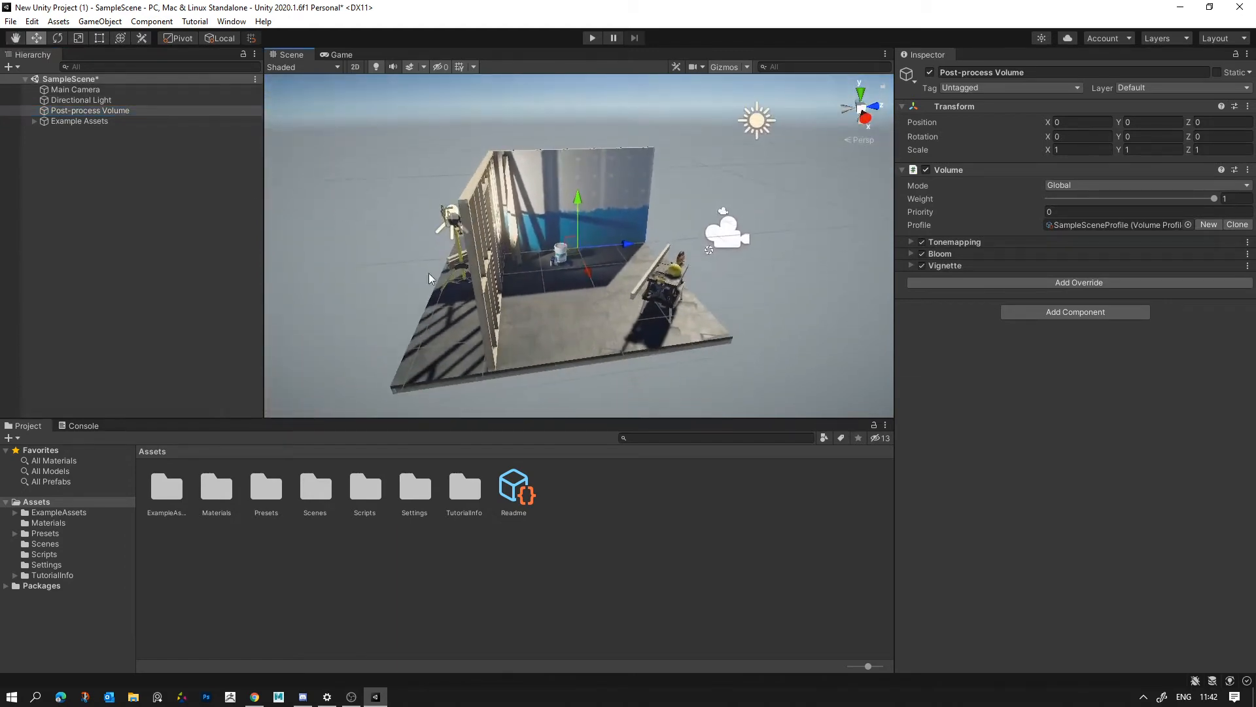
- Deactivate the Main Camera, Directional Light and Post-process Volume together
left_click(107, 92)
left_click(107, 112, "shift")
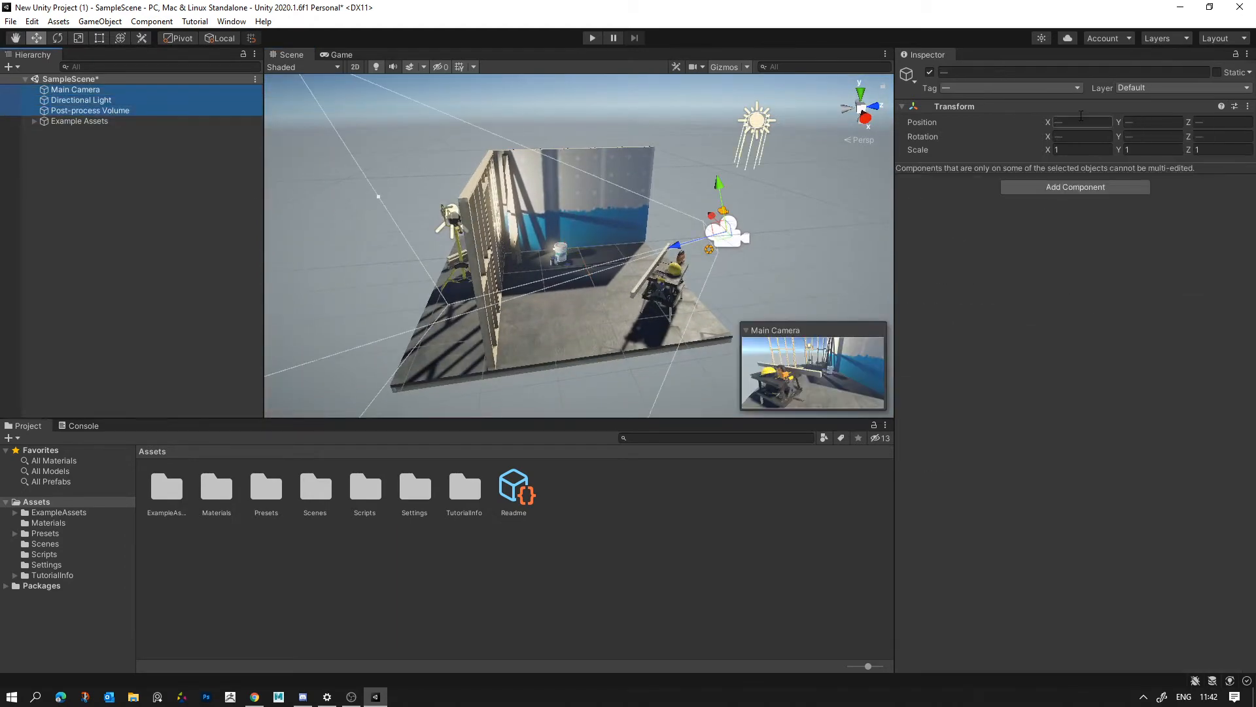
left_click(930, 72)
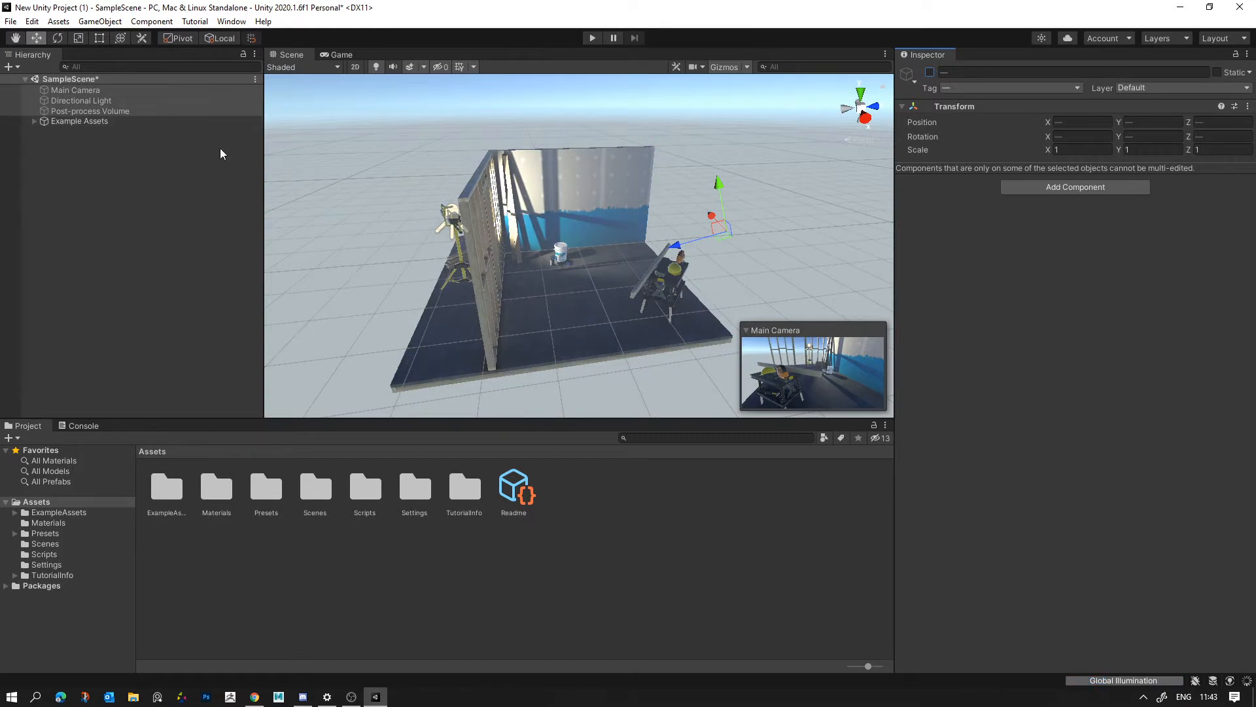
- Switch off the Spot Light of the Construction Light Low prop under Example Assets, then collapse that group
left_click(273, 165)
right_click_drag(556, 202, 611, 162)
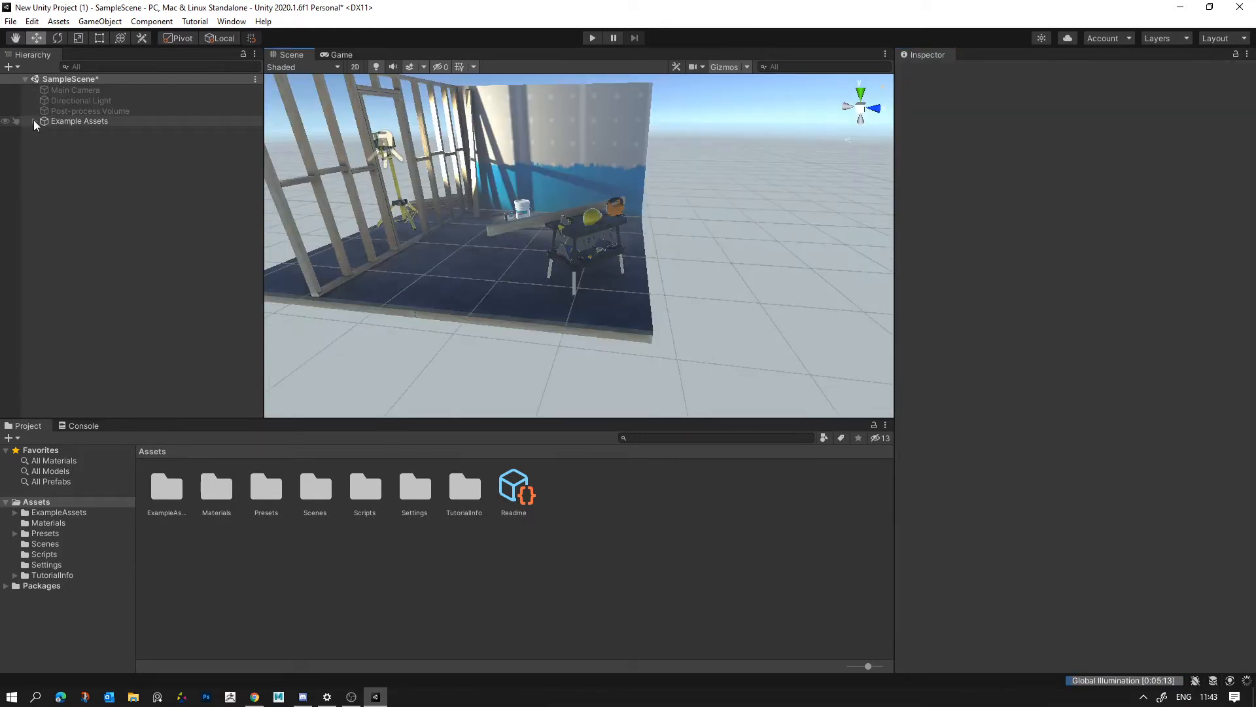
left_click(34, 121)
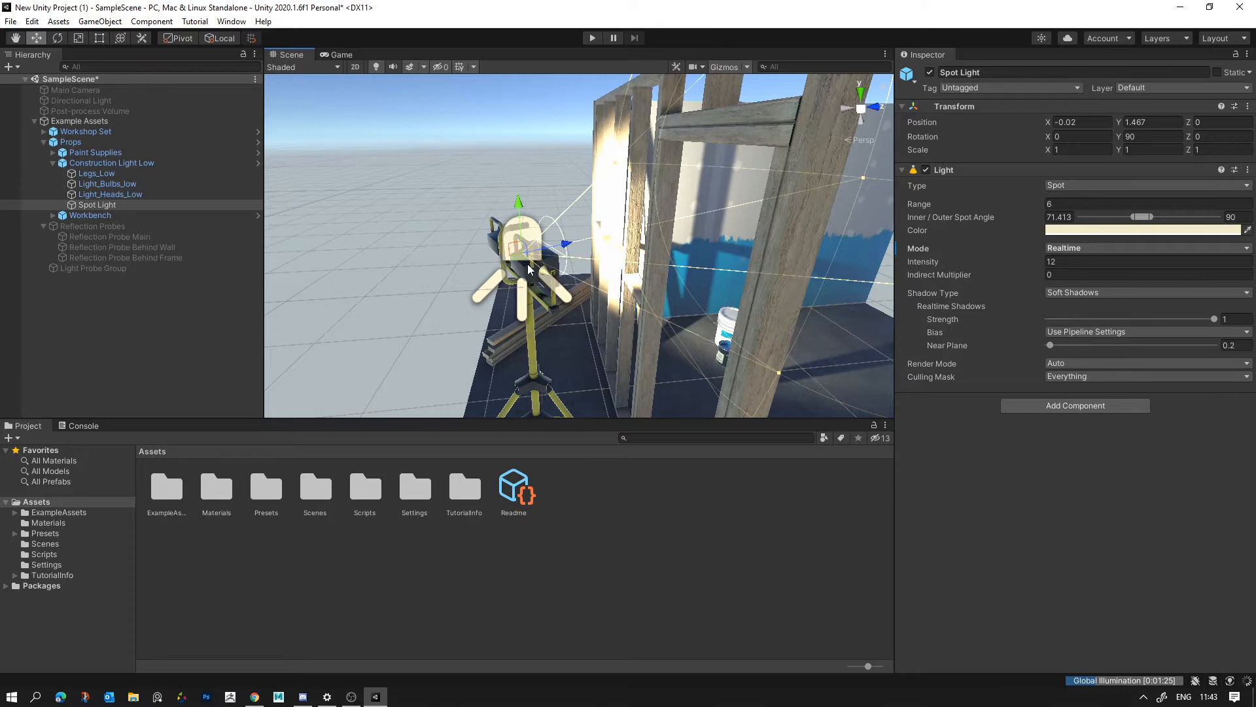
key("alt+shift+a")
left_click(352, 697)
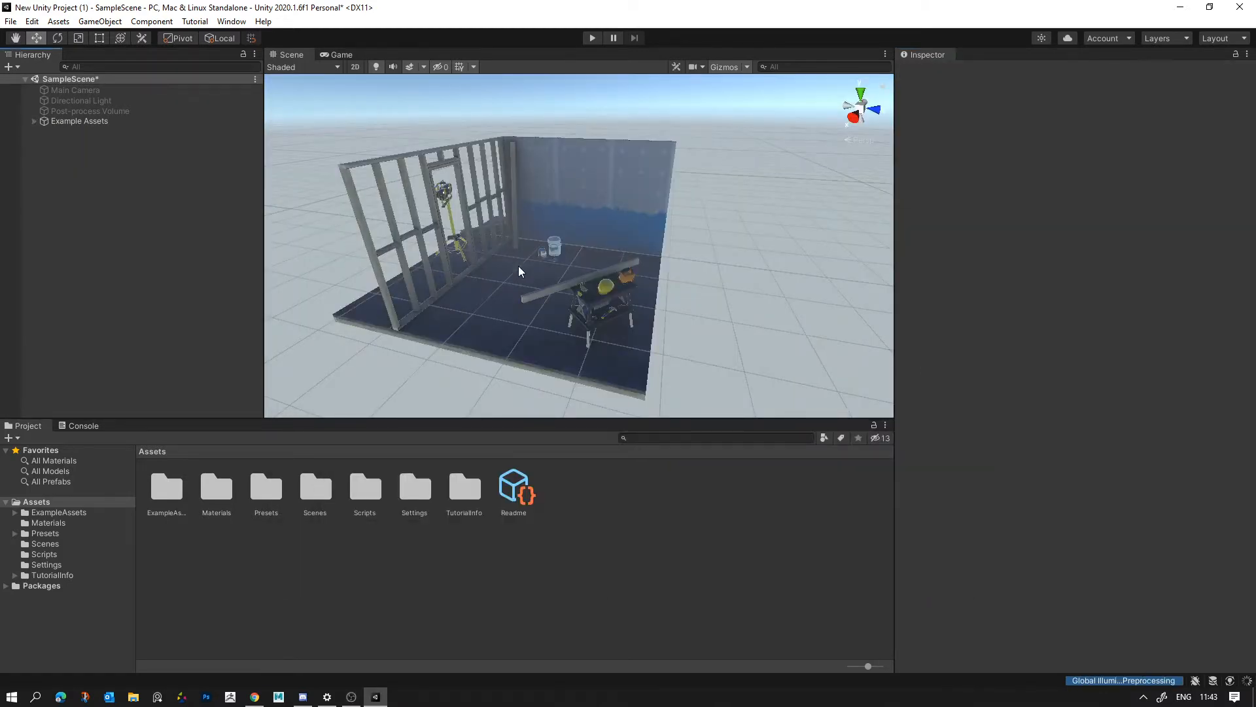
- Add a new directional light to the scene and examine how it lights the workshop set compared with the Post-process Volume's settings
right_click(140, 211)
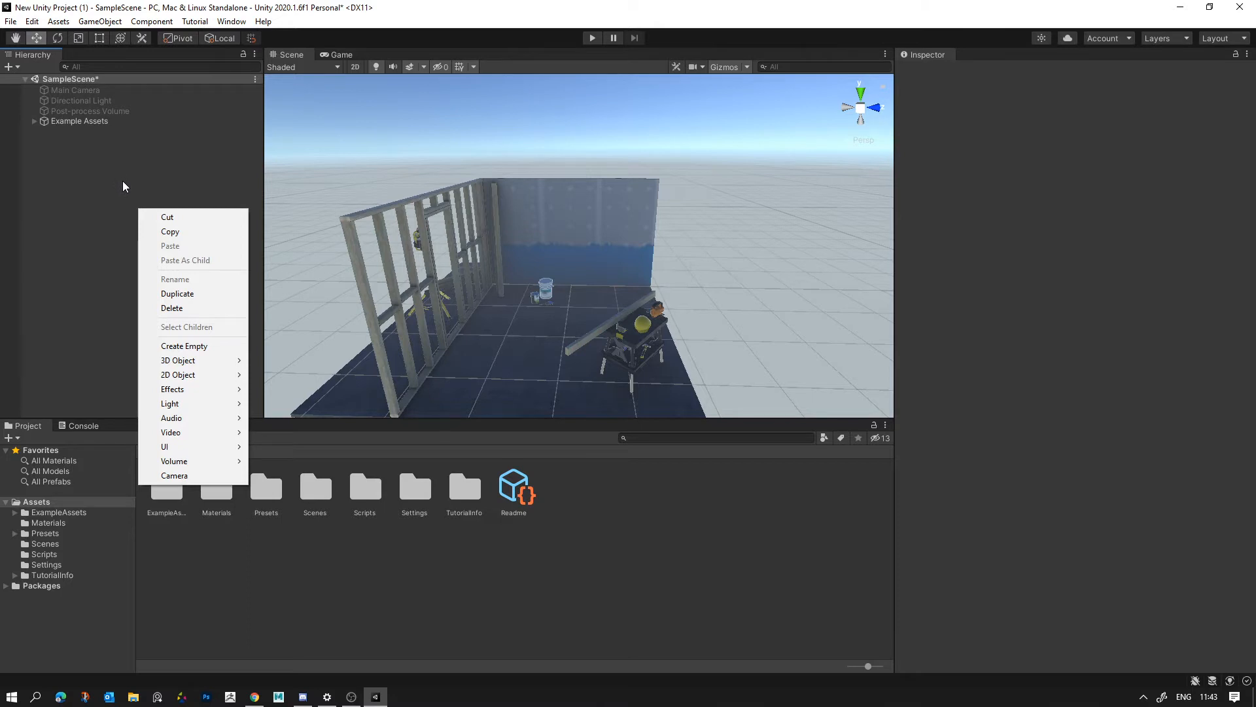
mouse_move(214, 407)
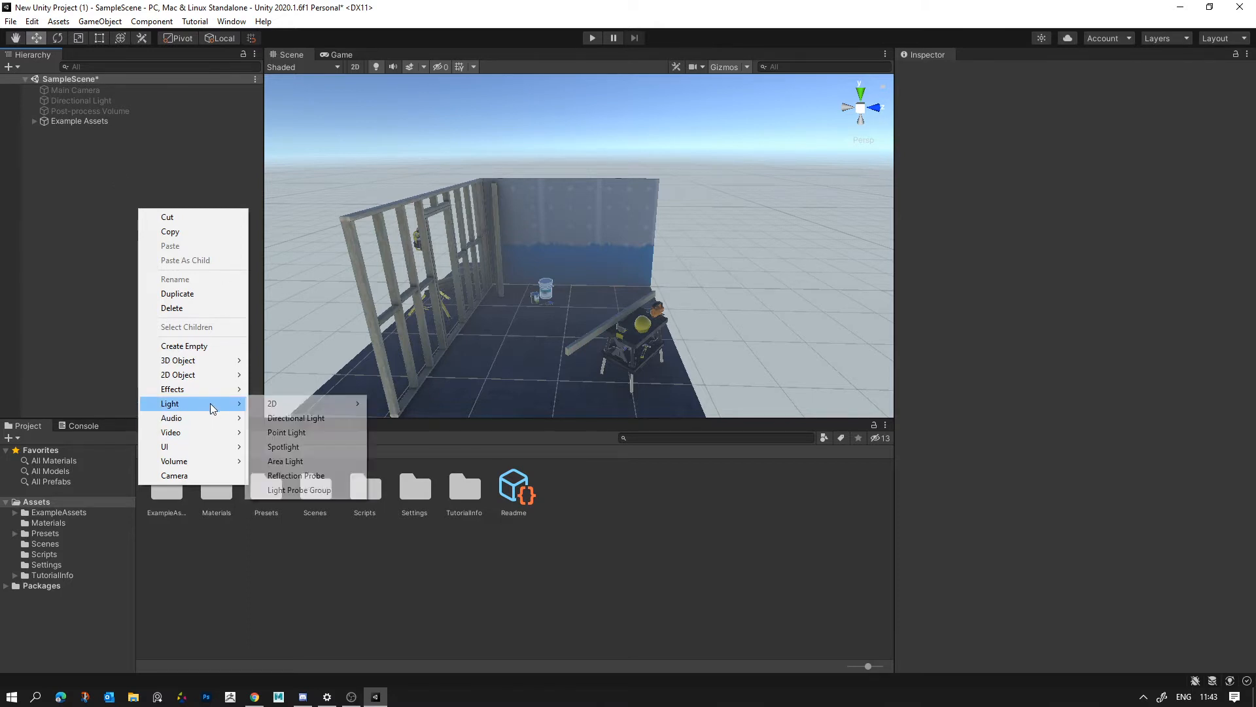
right_click(73, 172)
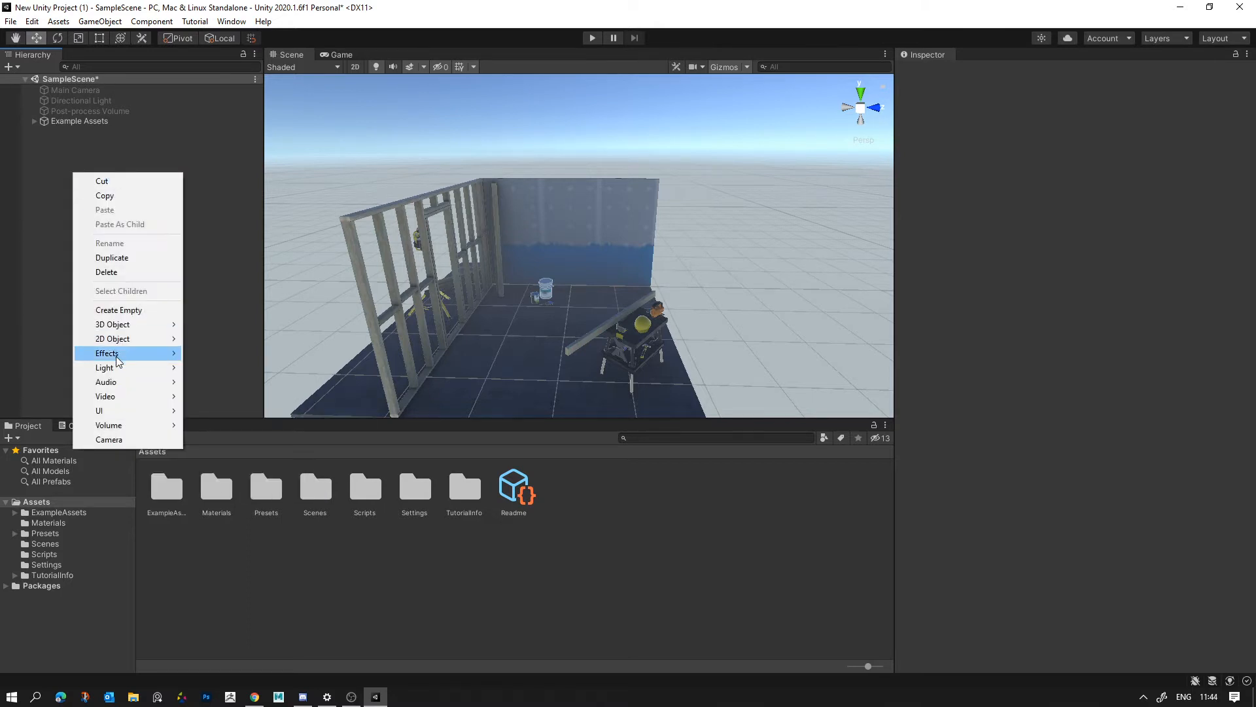
mouse_move(116, 371)
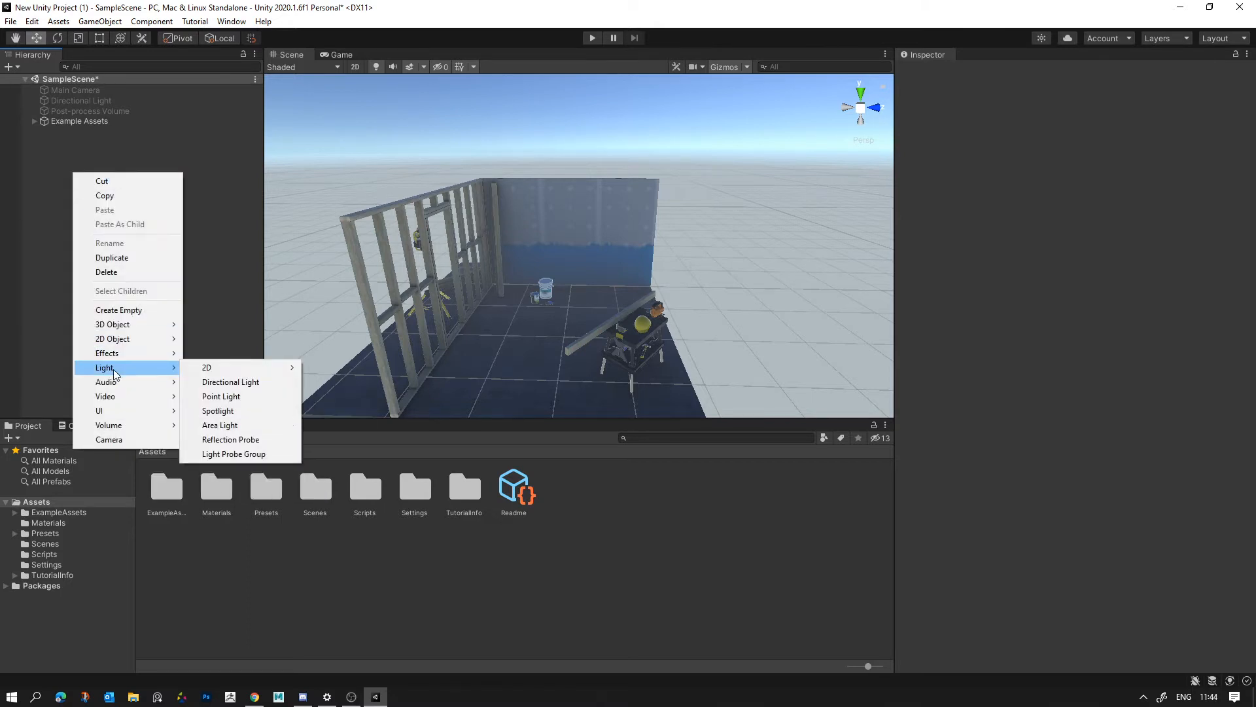
left_click(237, 386)
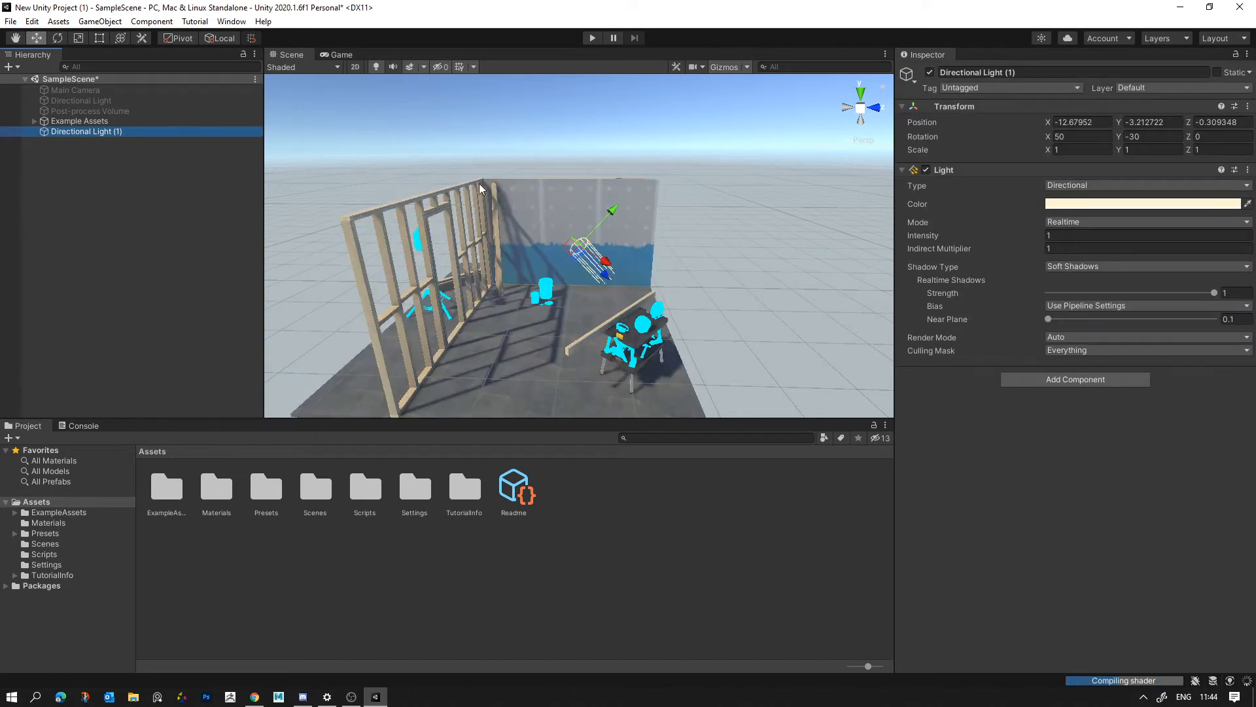
right_click(445, 183)
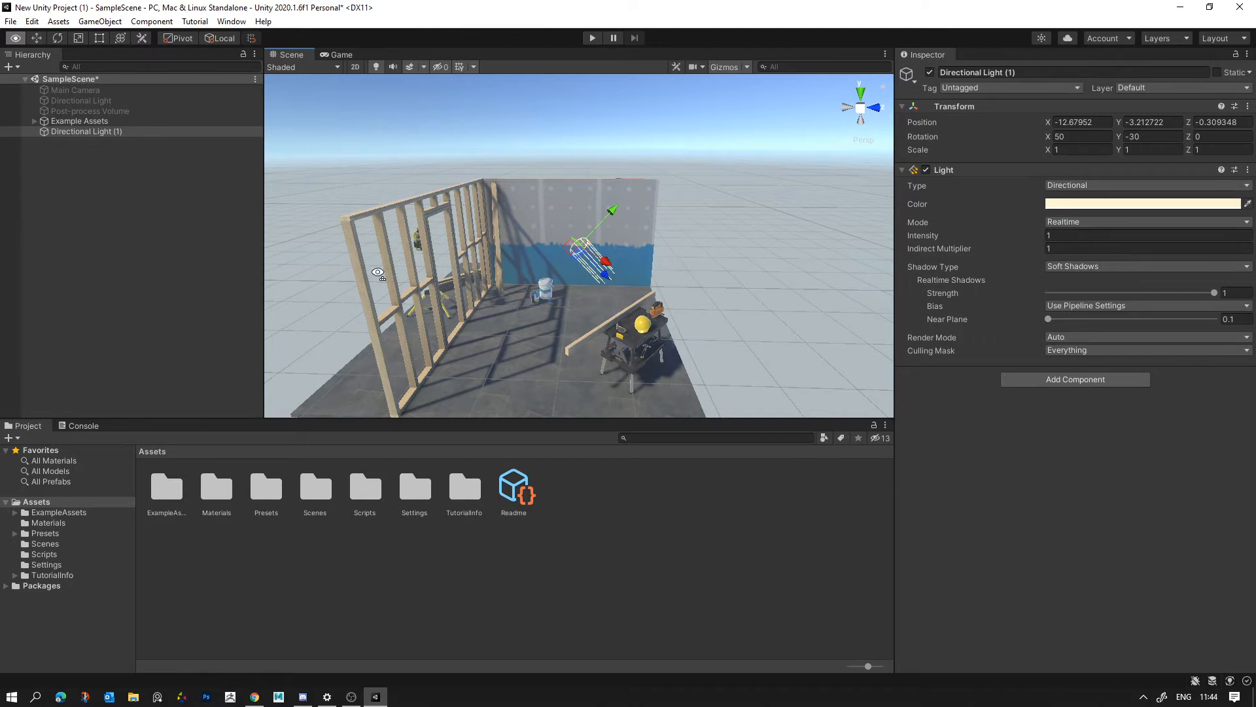
left_click(122, 113)
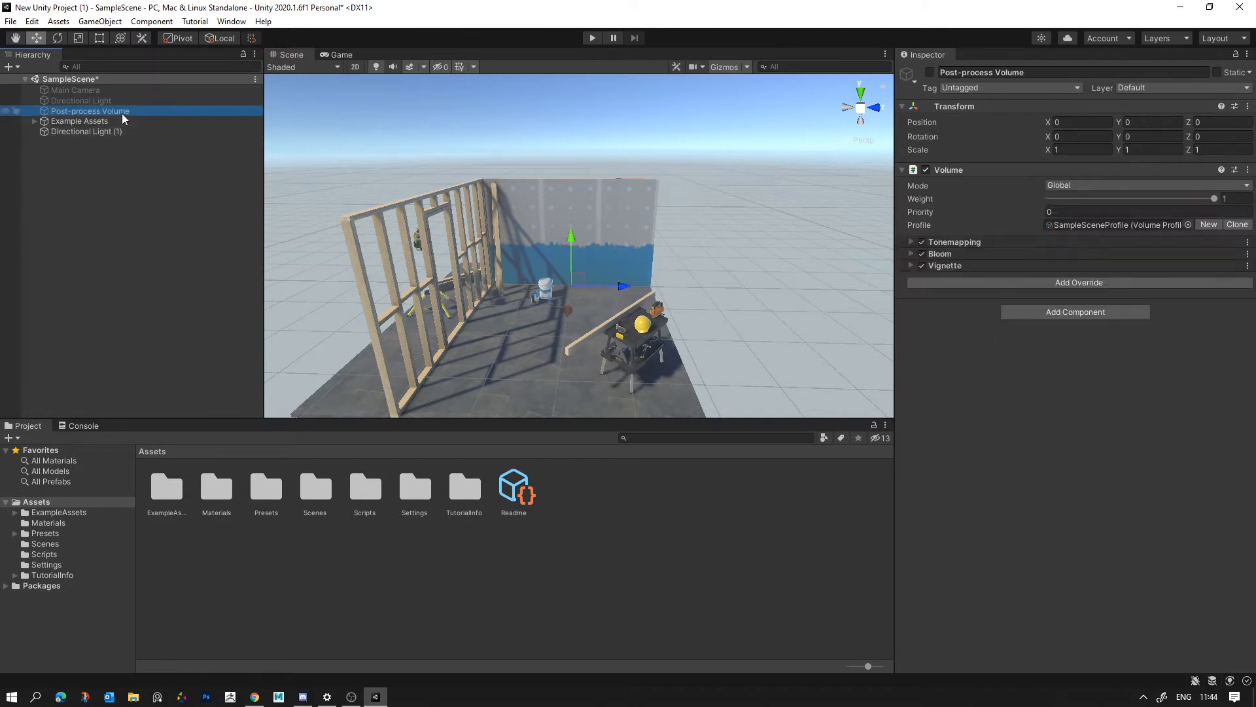
left_click(119, 131)
right_click_drag(694, 254, 610, 232)
right_click_drag(653, 273, 703, 260)
- Open the Lighting window and dock it beside the Inspector
left_click(231, 22)
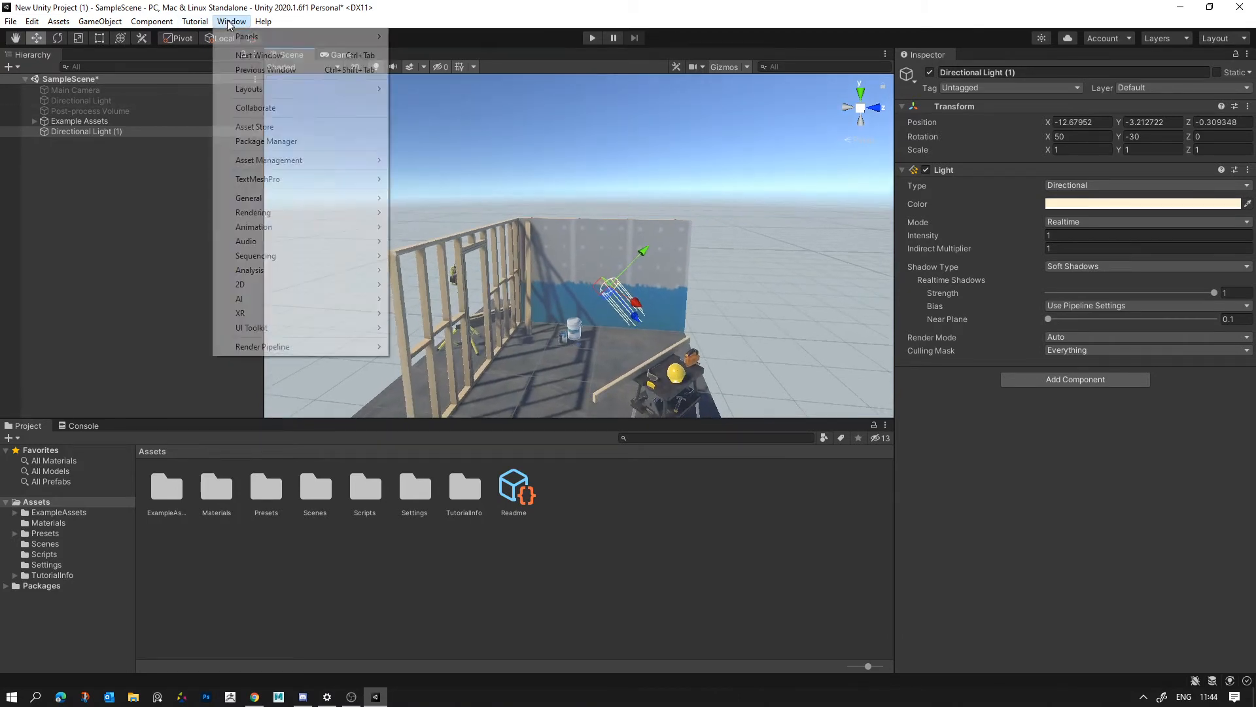
mouse_move(255, 226)
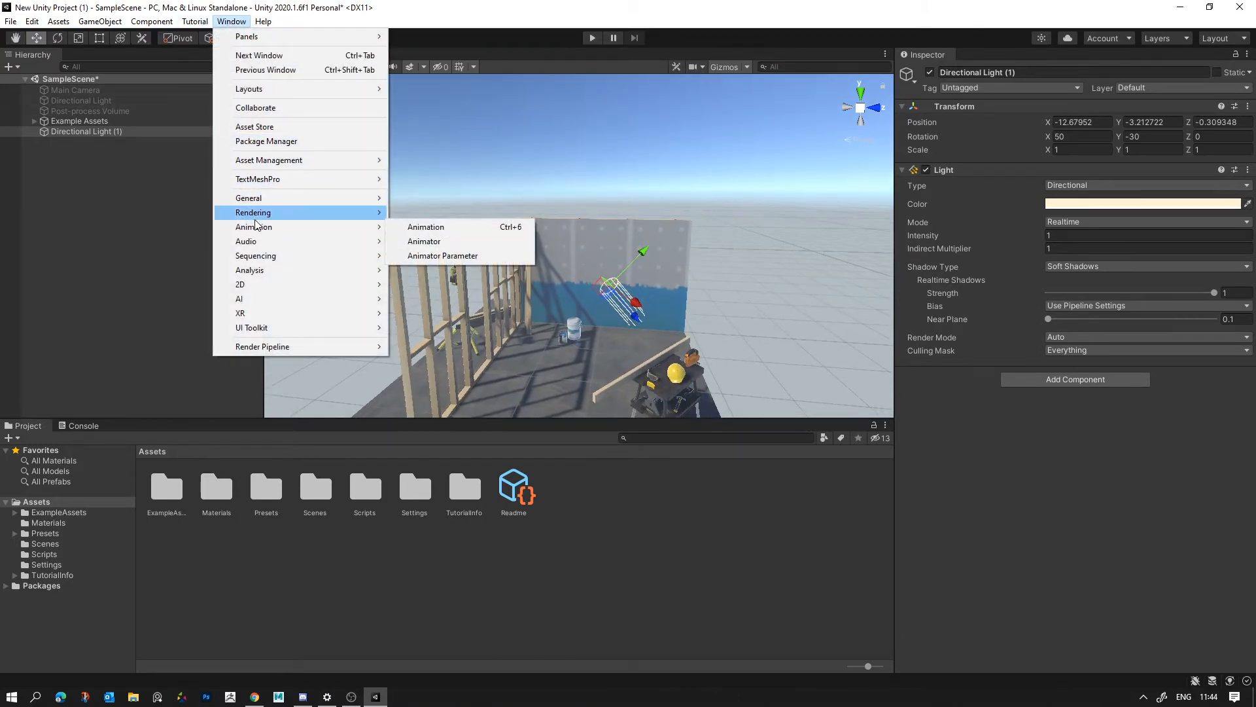
mouse_move(294, 212)
left_click(437, 214)
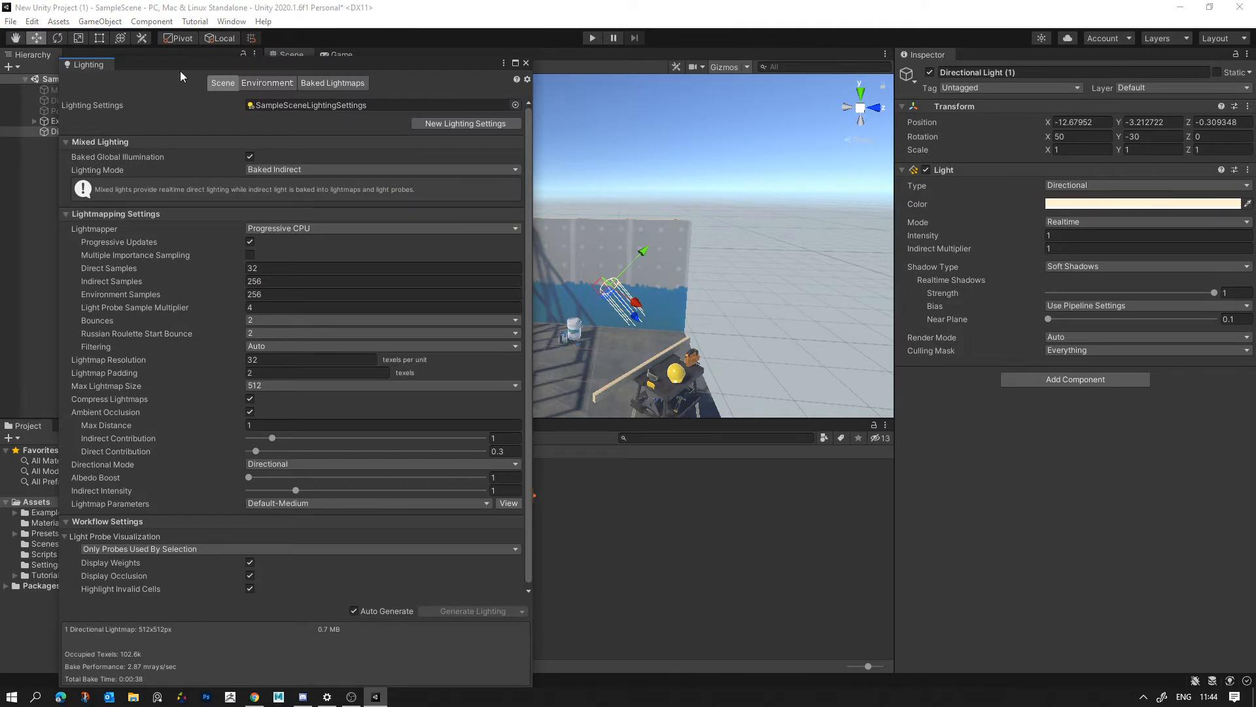
left_click_drag(179, 71, 473, 96)
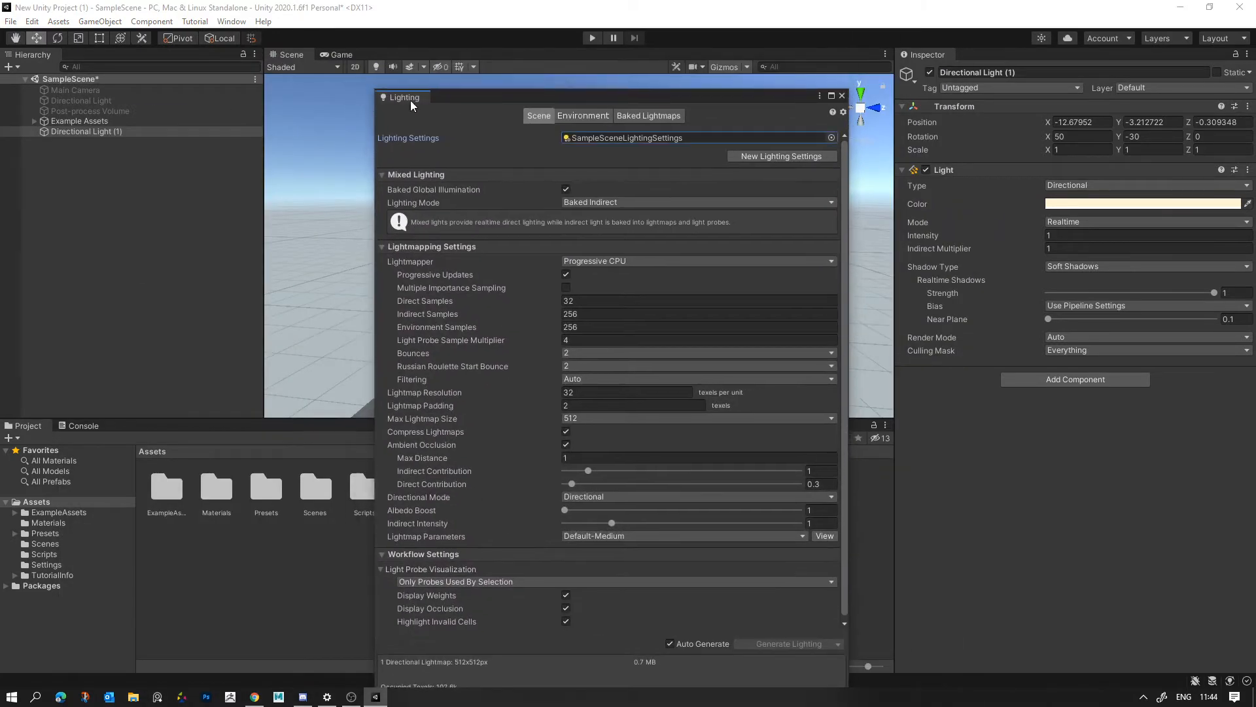
left_click_drag(813, 97, 970, 61)
left_click(936, 53)
left_click(965, 55)
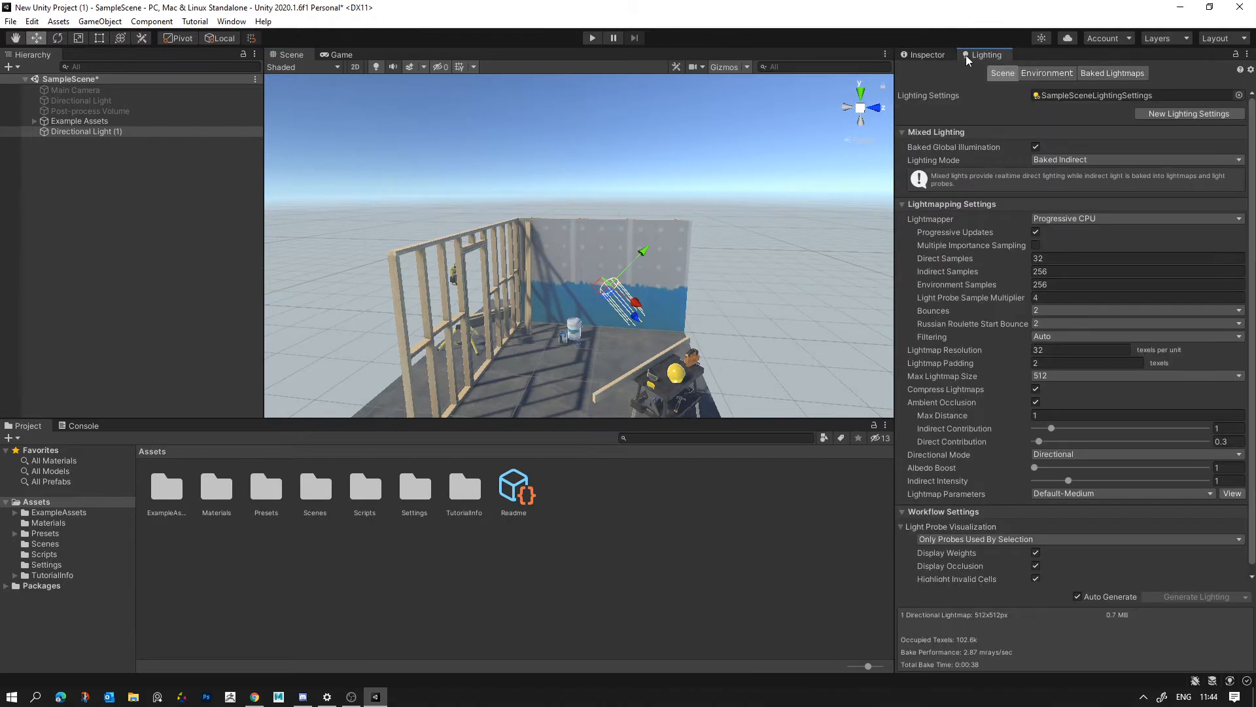
- Assign the new directional light as the Sun Source in the environment lighting settings and look at the sky
left_click(1054, 75)
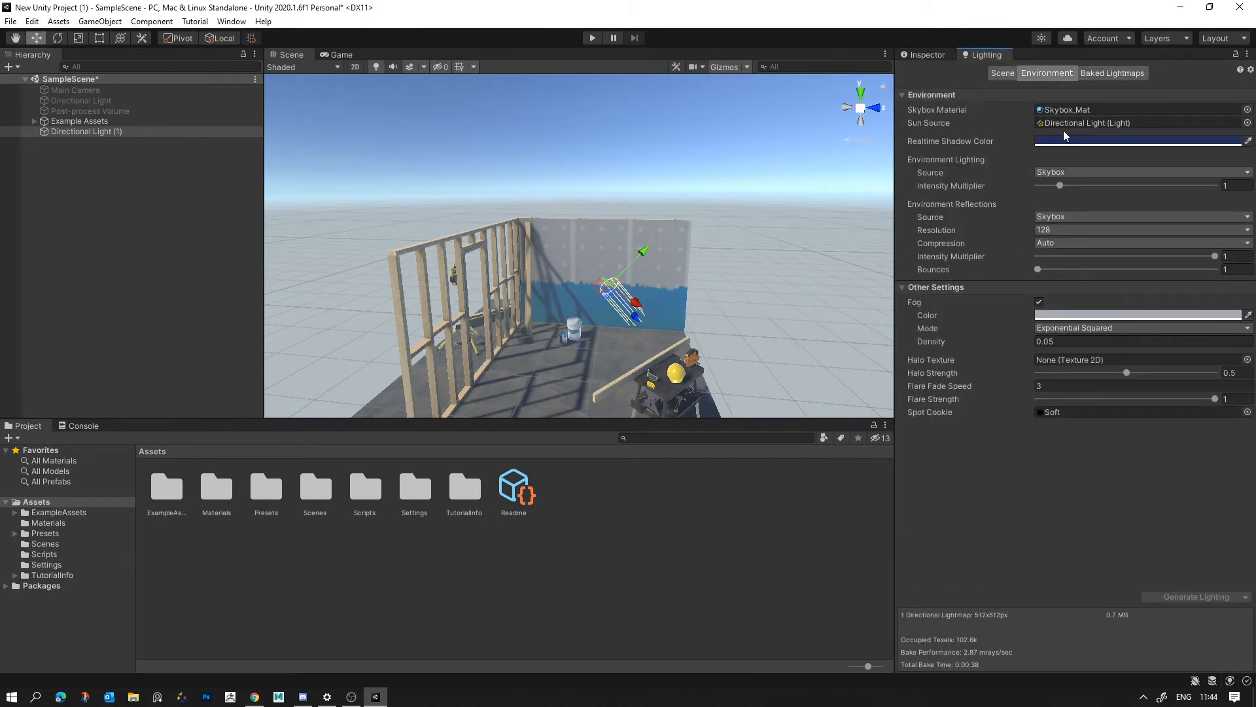
right_click_drag(624, 268, 607, 206)
left_click_drag(91, 132, 1082, 123)
right_click_drag(498, 249, 413, 134)
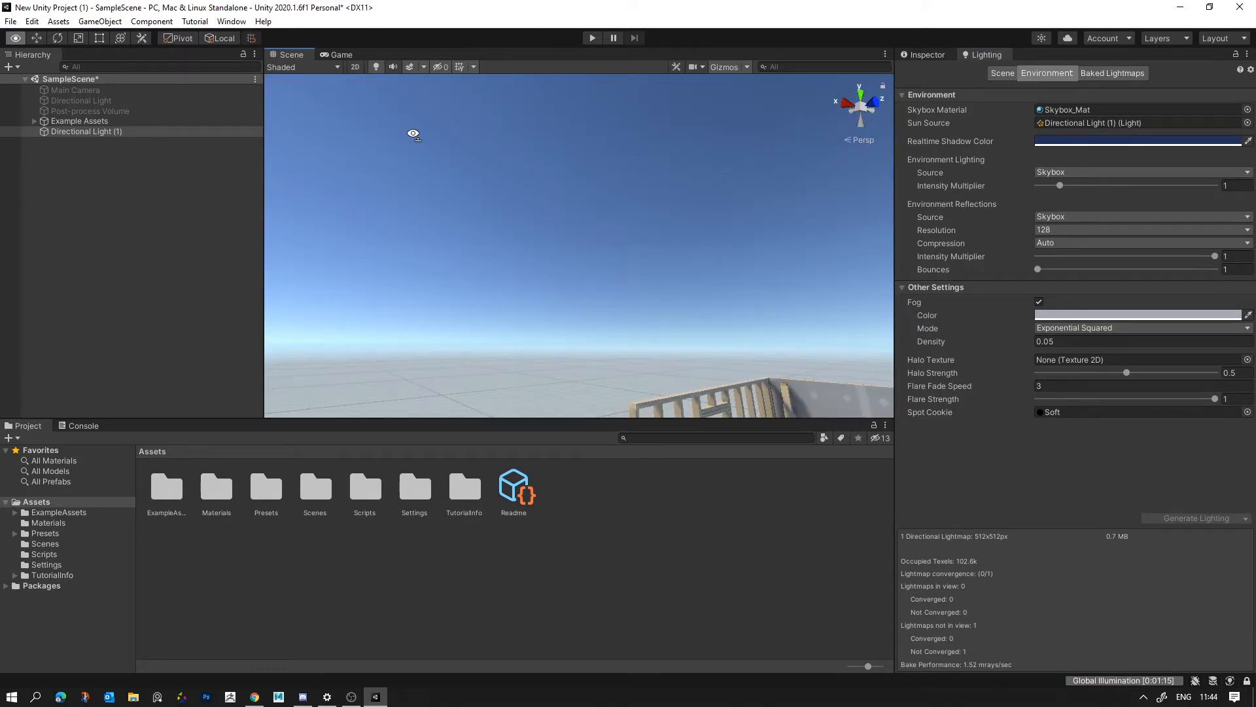
right_click_drag(413, 134, 418, 154)
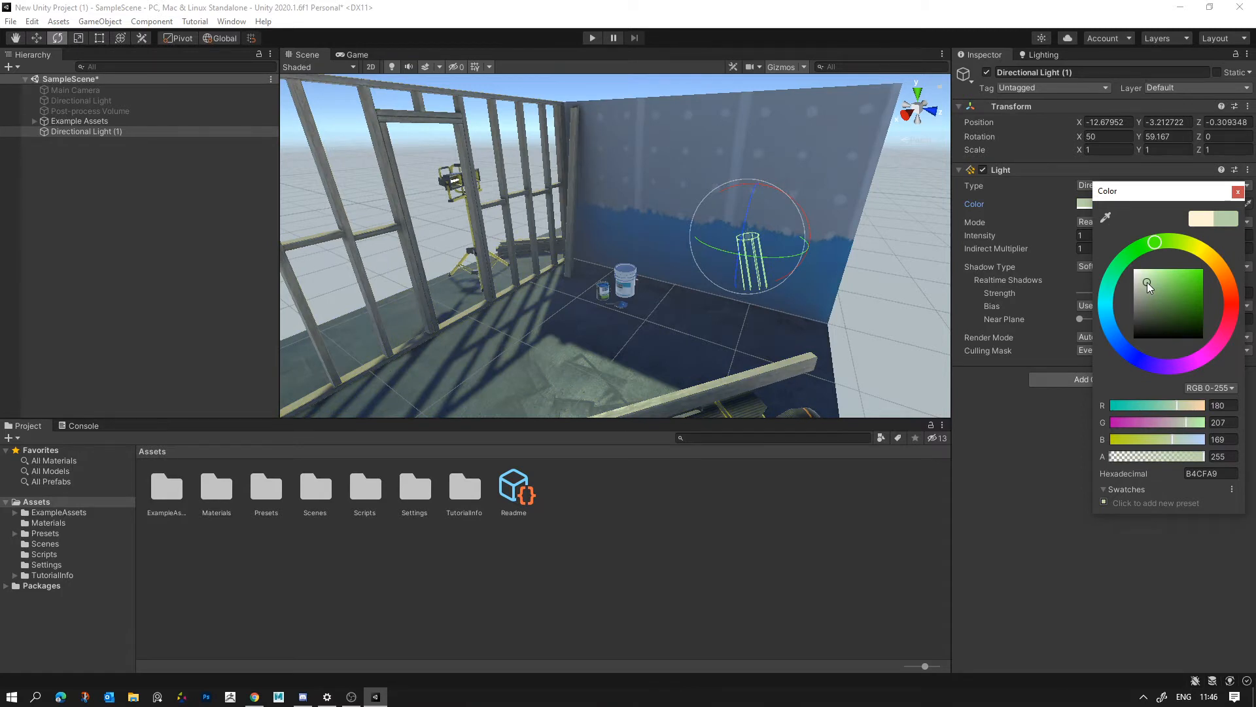
- Set the new directional light's colour to pale cyan C5E9E9 and compare the scene with the light component off and on
mouse_move(1147, 281)
left_mouse_down()
mouse_move(1140, 272)
mouse_move(1185, 288)
mouse_move(1147, 277)
left_mouse_up()
left_click_drag(1148, 277, 1144, 275)
right_click_drag(428, 262, 405, 216)
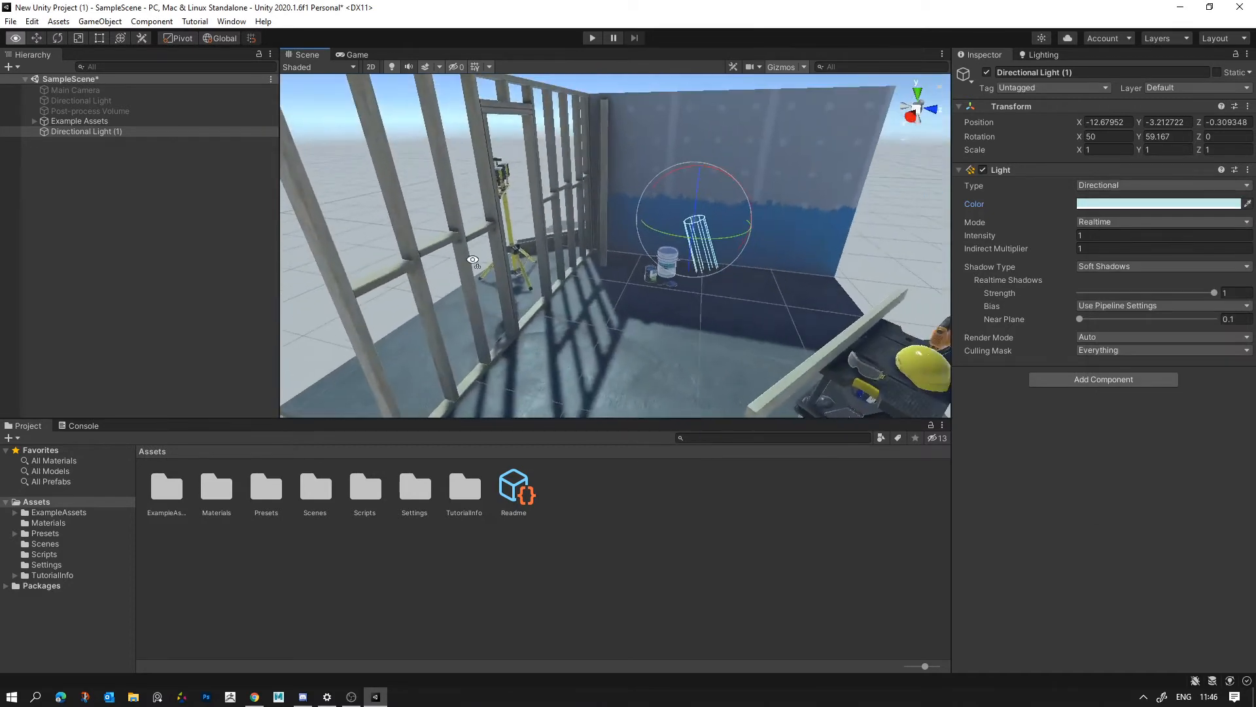
left_click(982, 171)
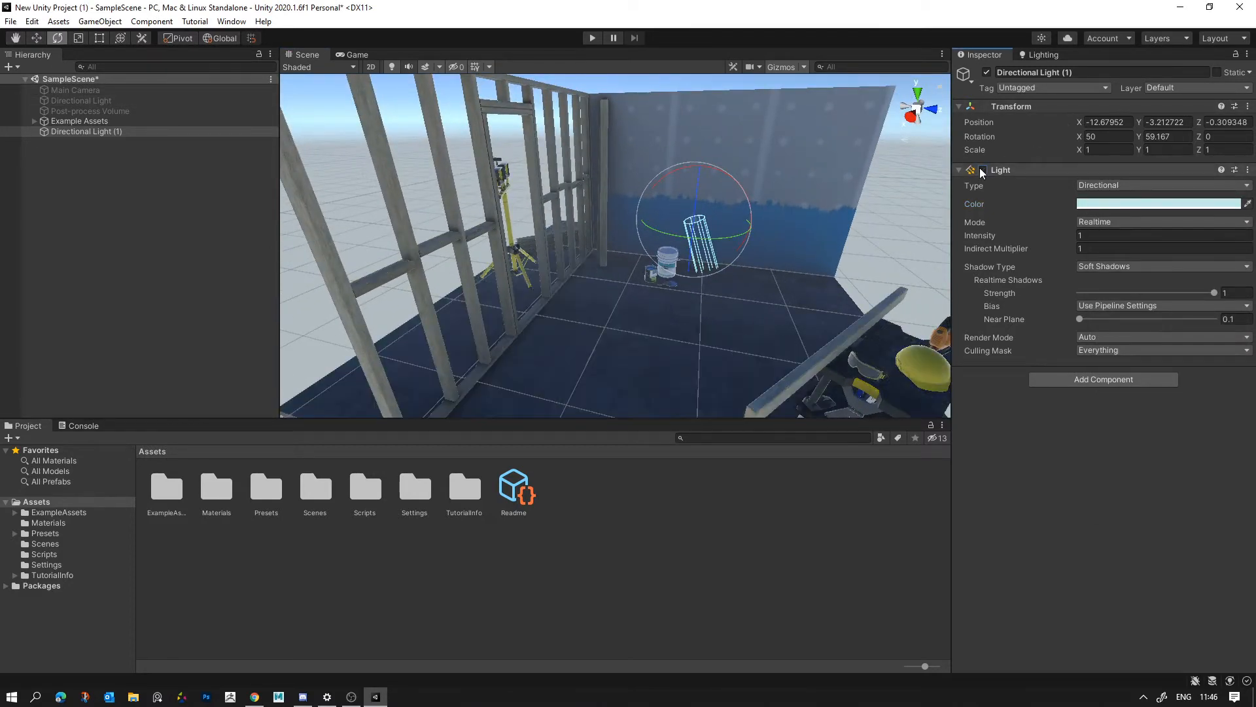
left_click(982, 172)
- Try a pale yellow E6E9C5 on the new directional light, then a pale cyan C5E9E7, viewing the set with each
left_click(1104, 203)
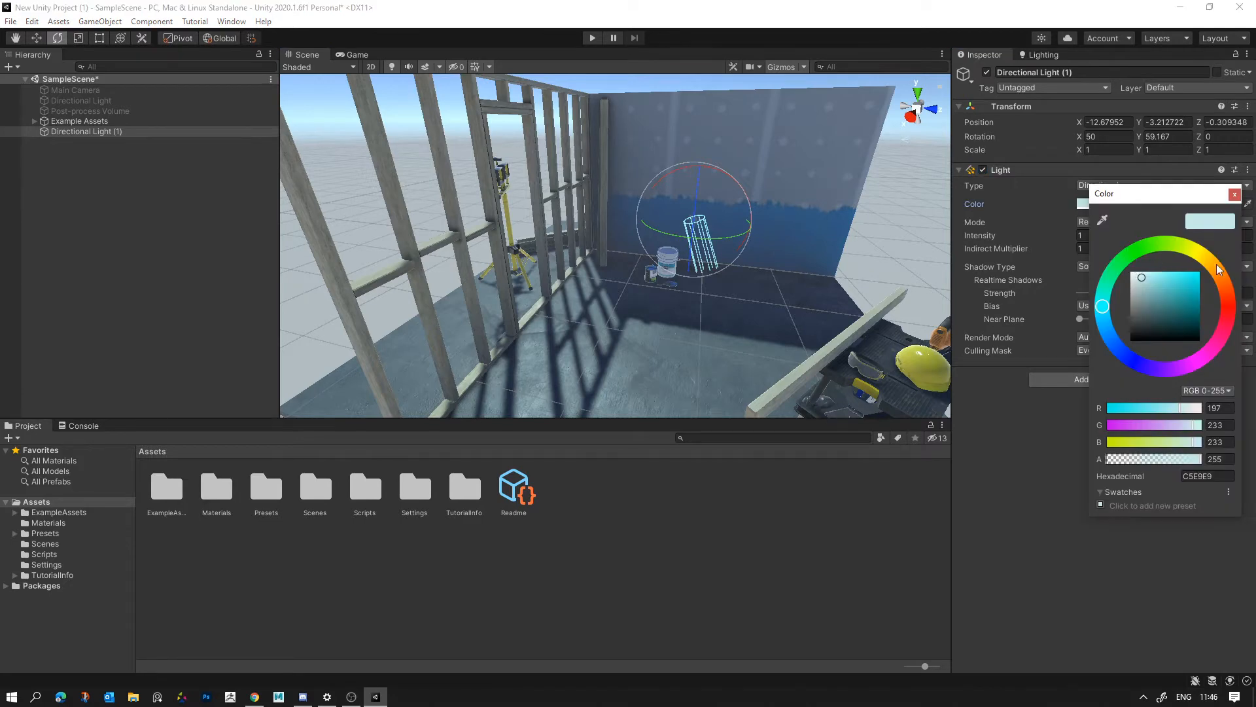
left_click(1191, 250)
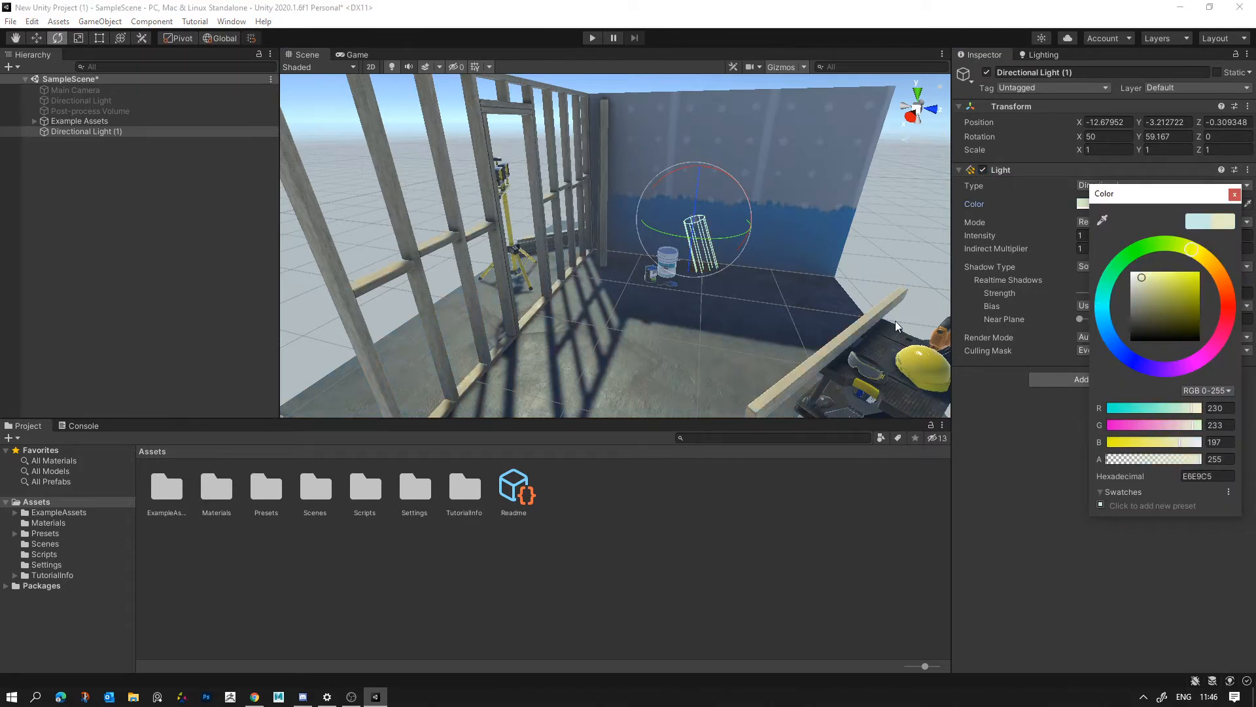
scroll(895, 320, "down", 8)
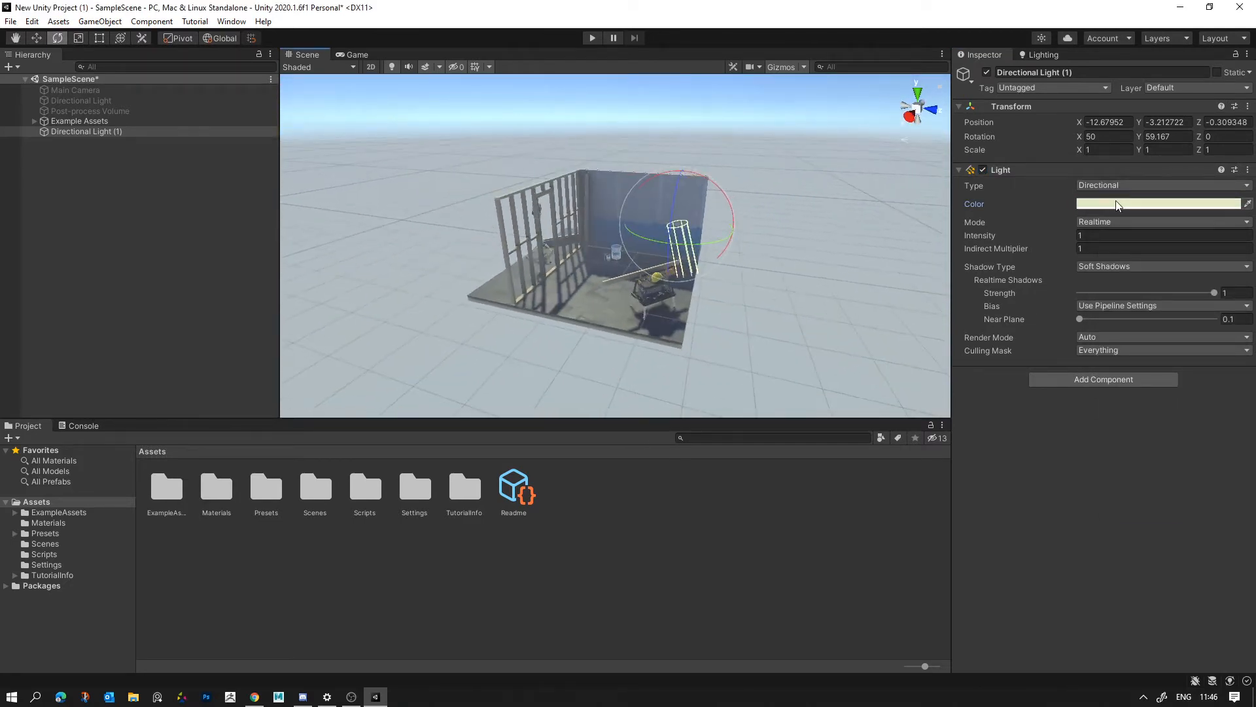
left_click(1116, 204)
left_click(1104, 300)
scroll(786, 315, "up", 4)
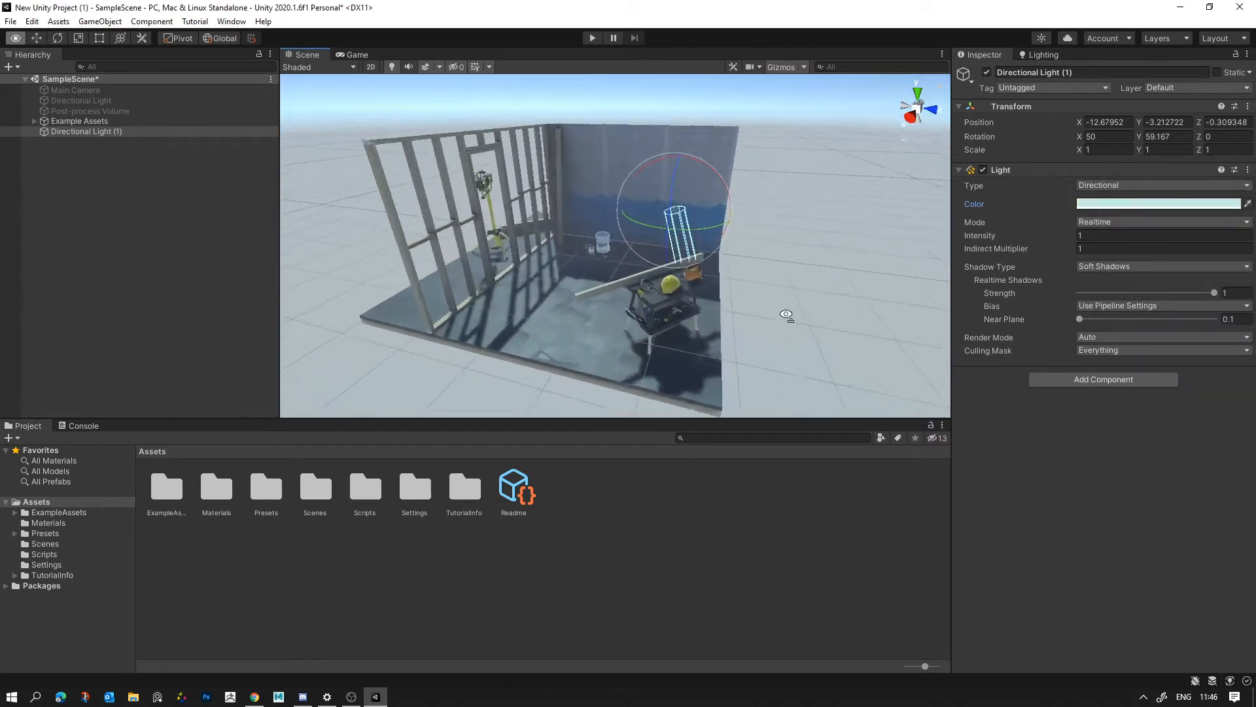
scroll(787, 316, "up", 3)
- Test a pale pink E8C5E9 and a yellow tint on the new directional light, then settle on pale cyan C5E9E2
left_click(1165, 205)
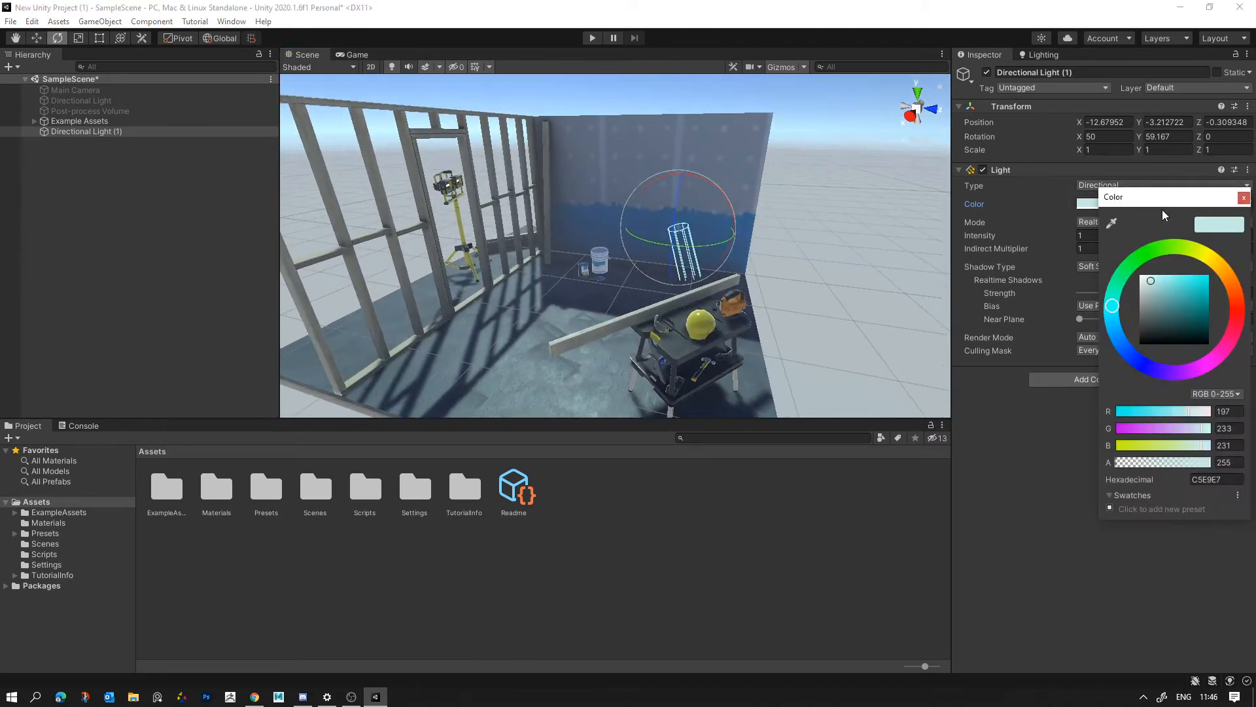
left_click_drag(1177, 364, 1204, 365)
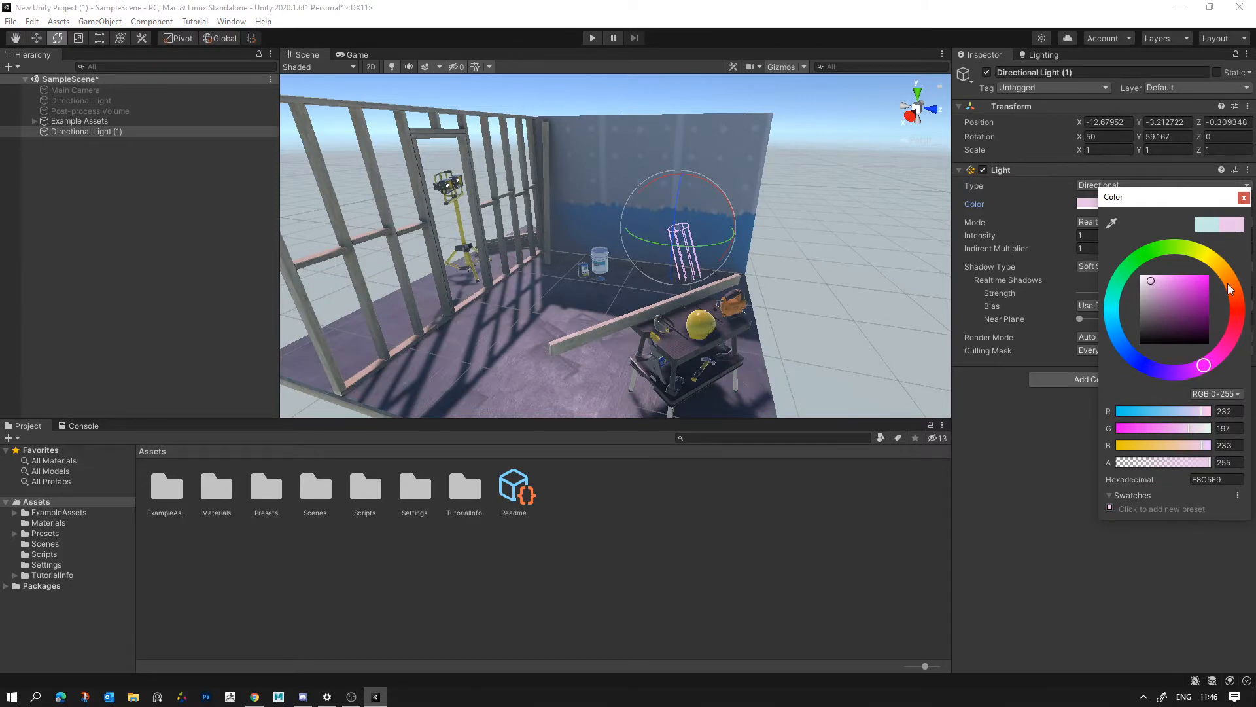
left_click(1197, 249)
left_click(1108, 298)
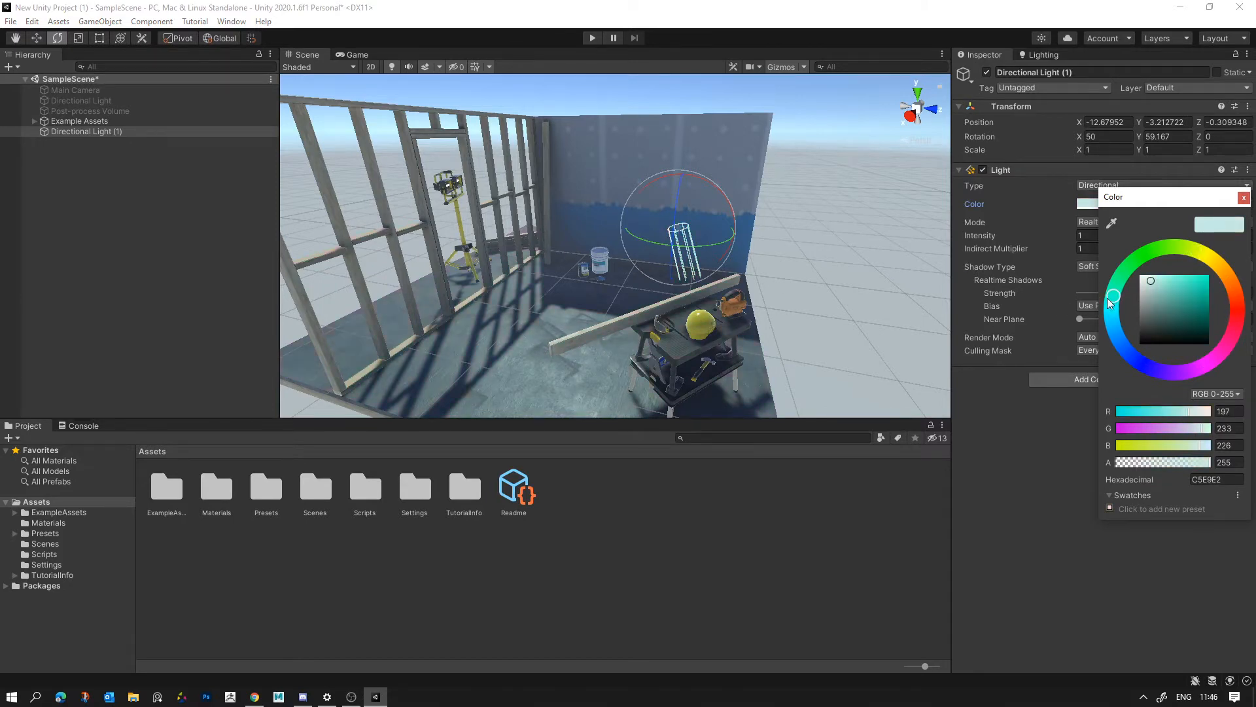
scroll(773, 293, "up", 2)
left_click(773, 293)
left_click_drag(778, 289, 845, 268, "alt")
- Try an Intensity of 1.66 and an Indirect Multiplier of 4.2 on the new directional light
left_click(90, 133)
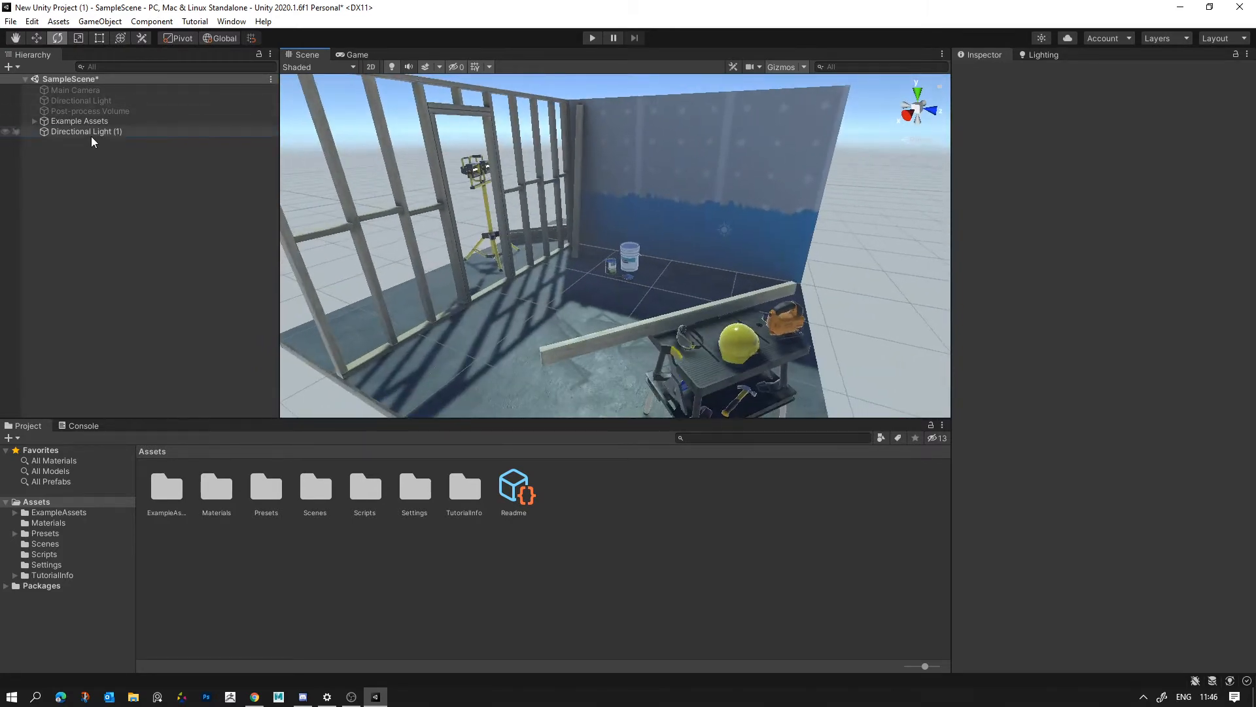
left_click(975, 232)
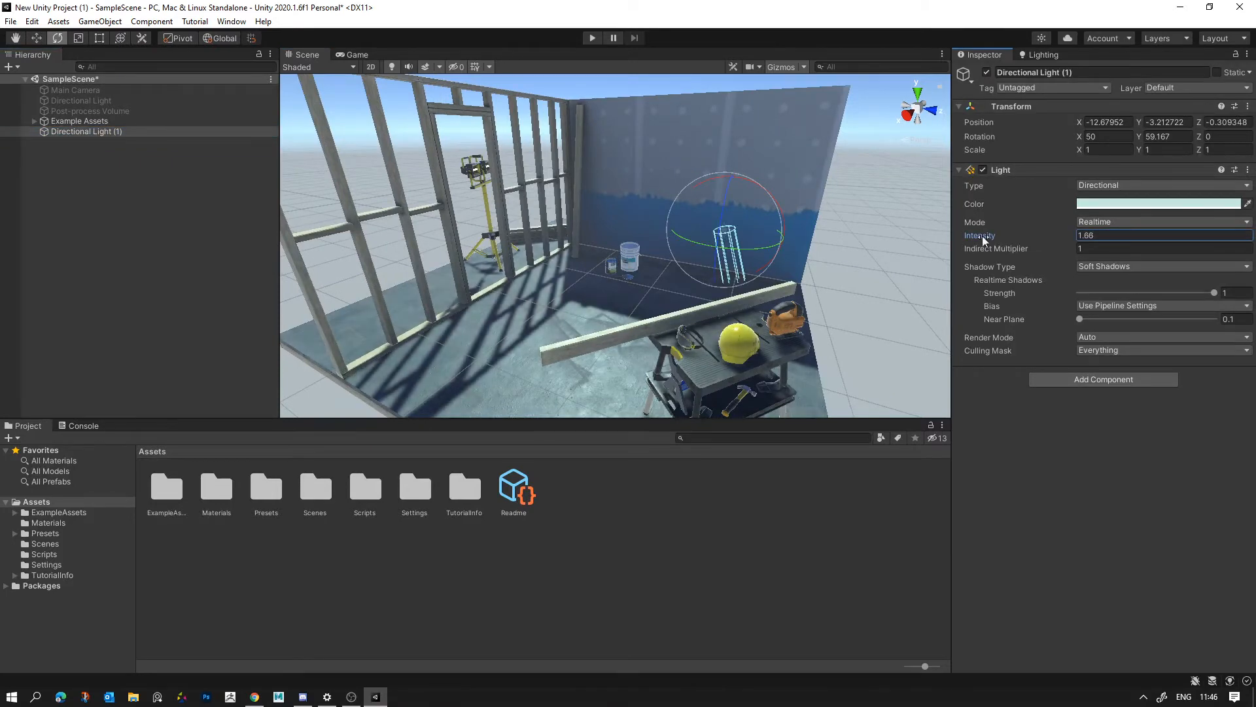
left_click_drag(995, 250, 1093, 254)
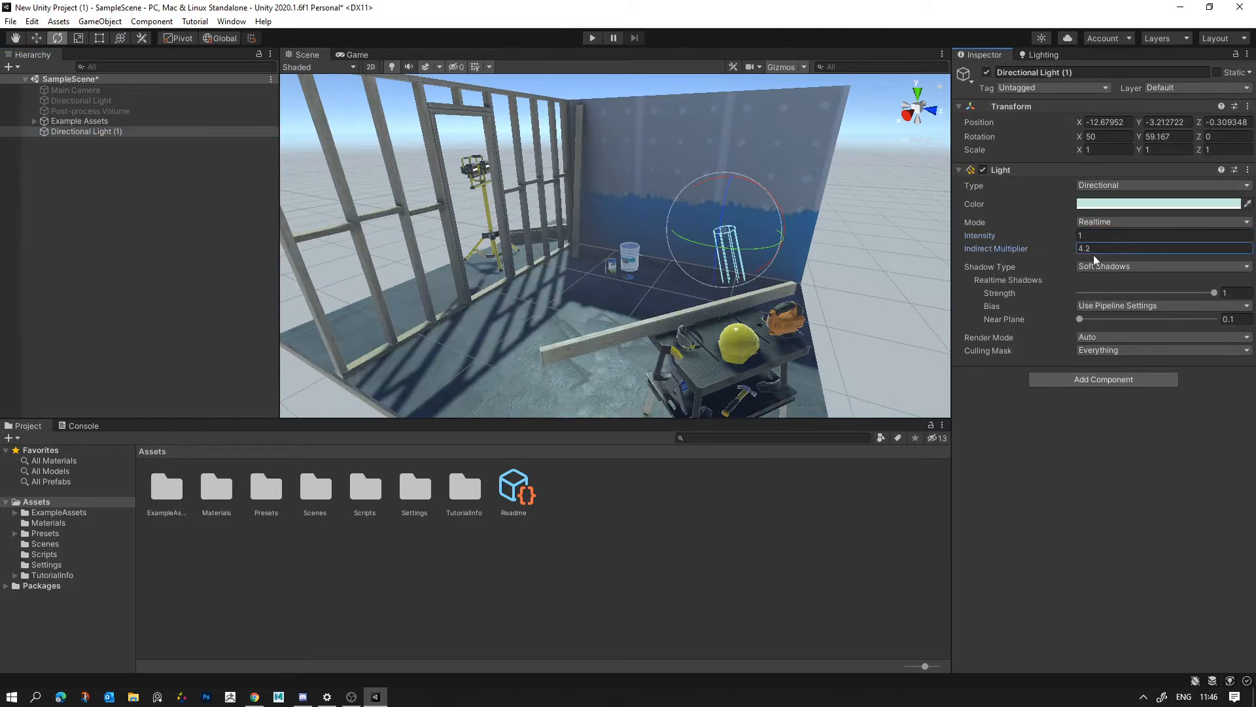
mouse_move(1001, 252)
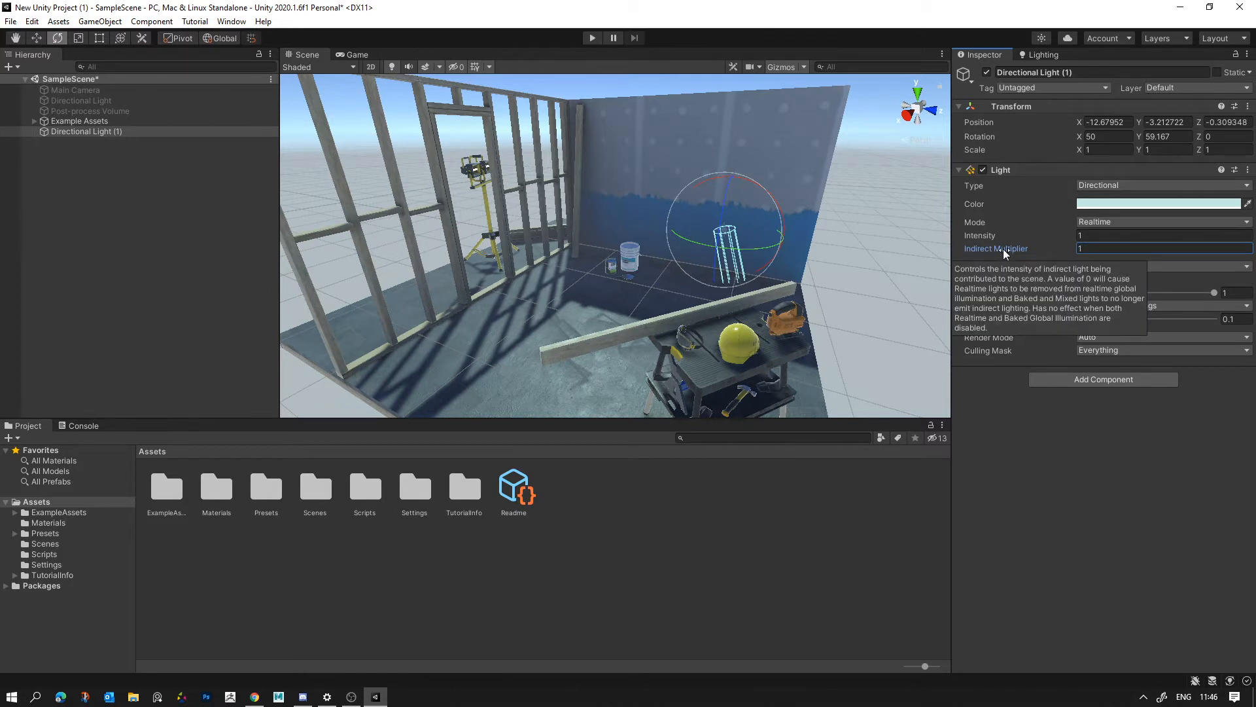
- Review the new directional light's Mode options and compare them with the settings of the original, deactivated Directional Light
left_click(1129, 223)
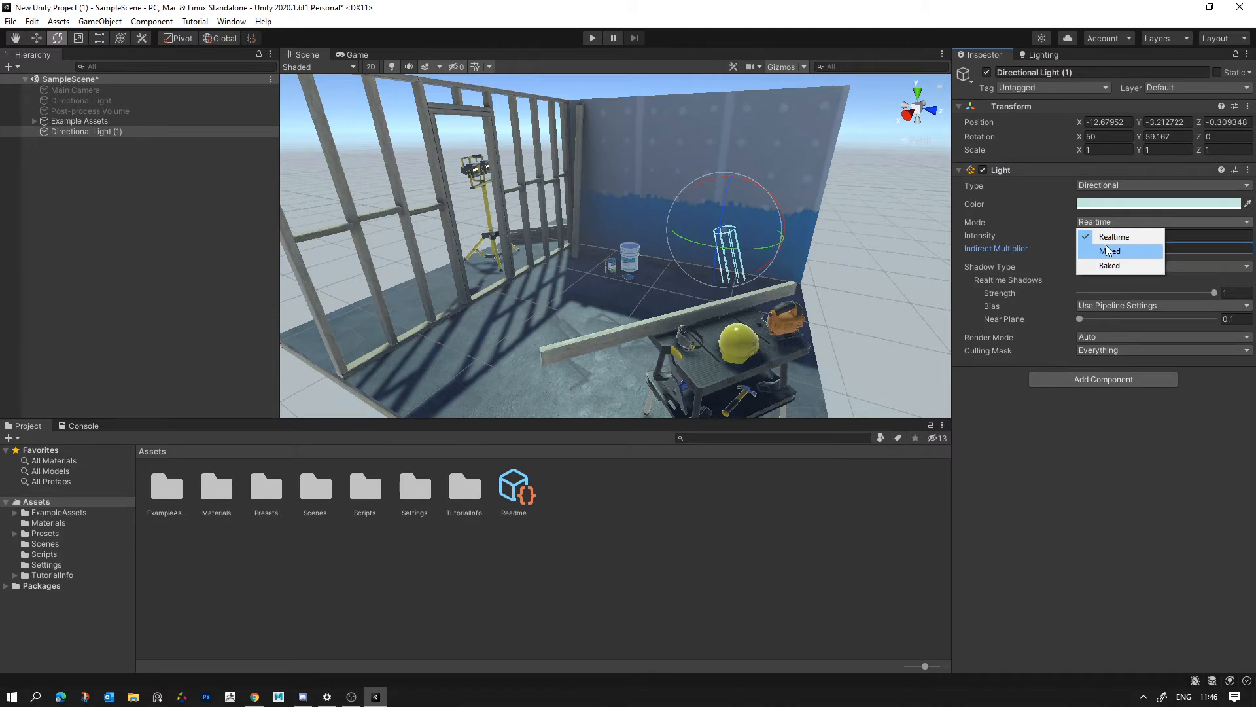
left_click(1106, 221)
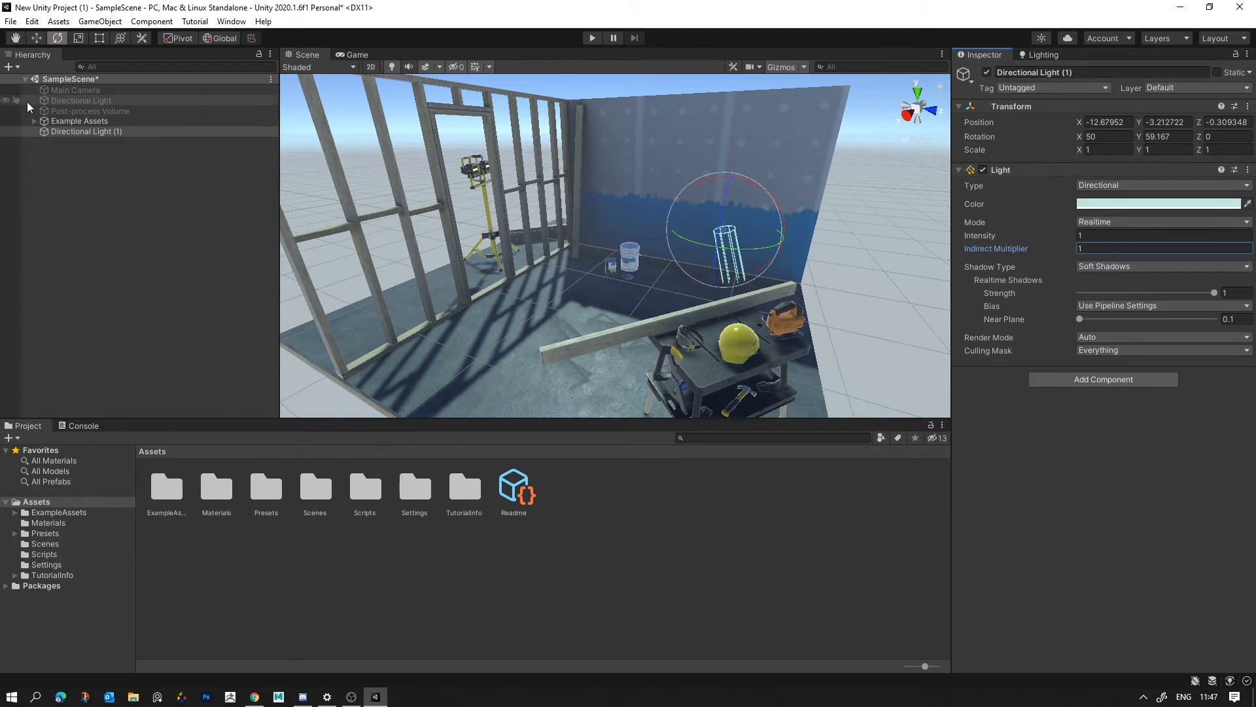
left_click(65, 100)
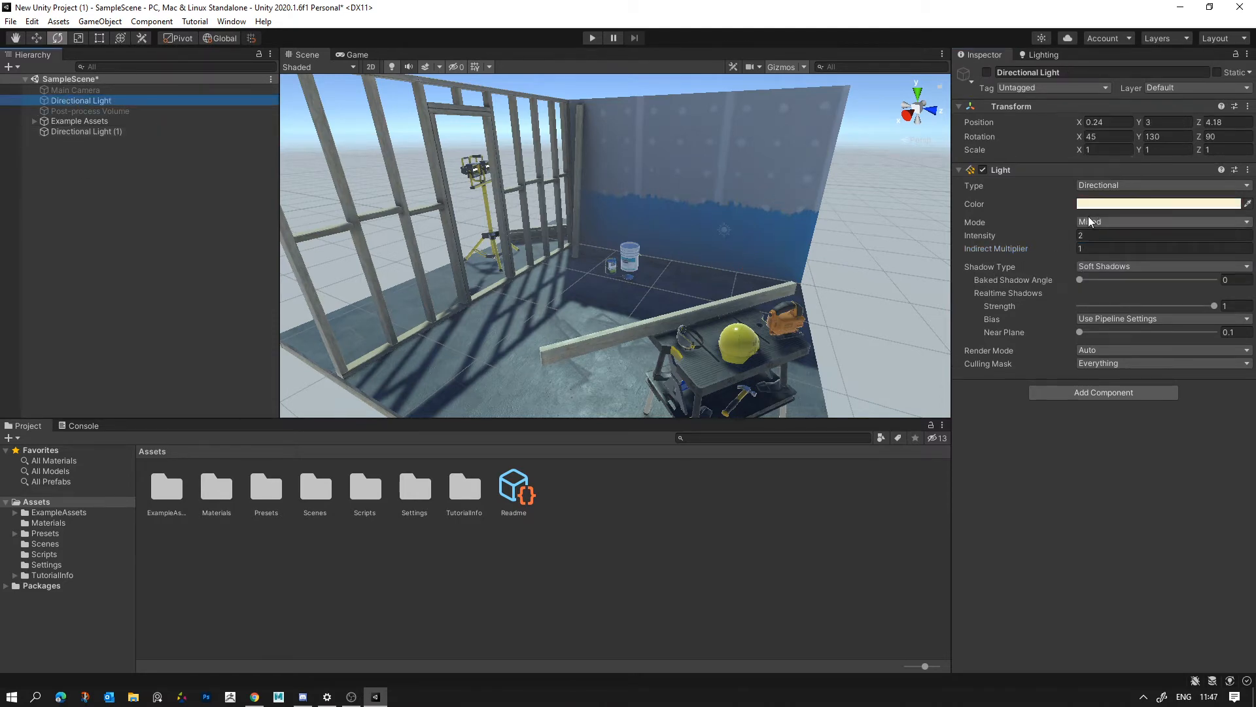
right_click_drag(602, 265, 571, 267)
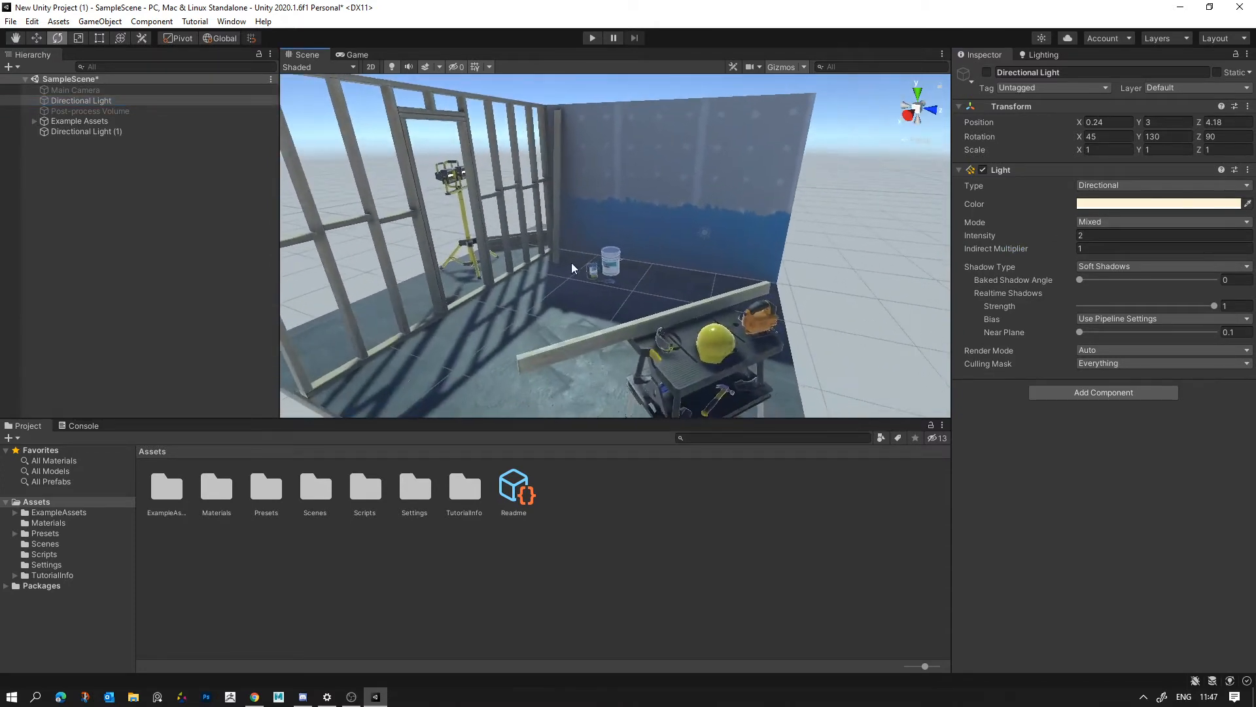
- Try Hard Shadows on the new directional light, examine the floor shadows up close, and restore Soft Shadows
left_click(76, 131)
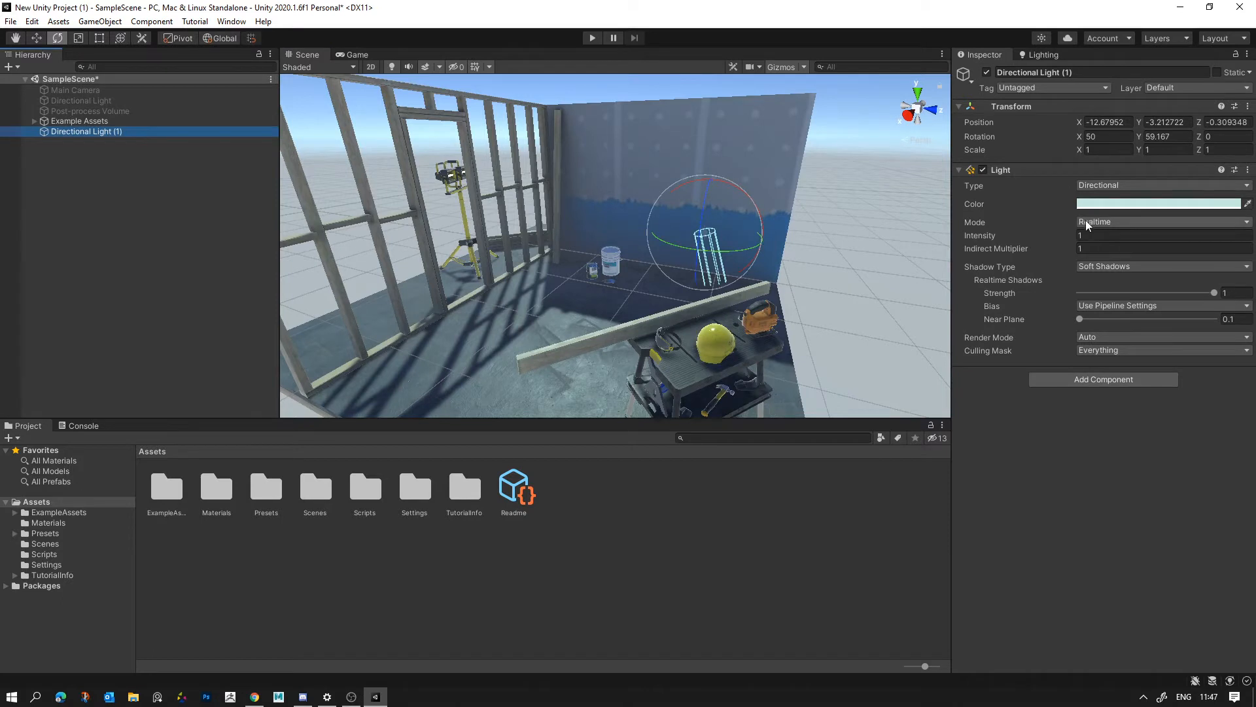
left_click(1093, 268)
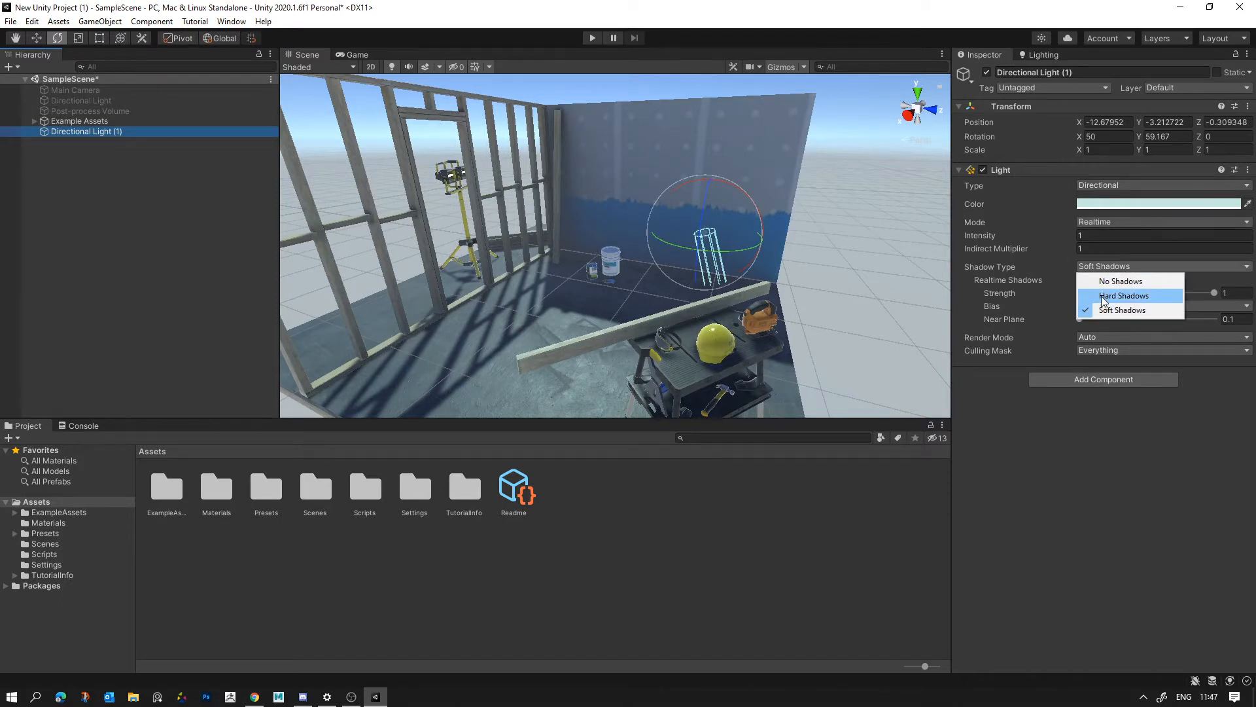
left_click(1112, 295)
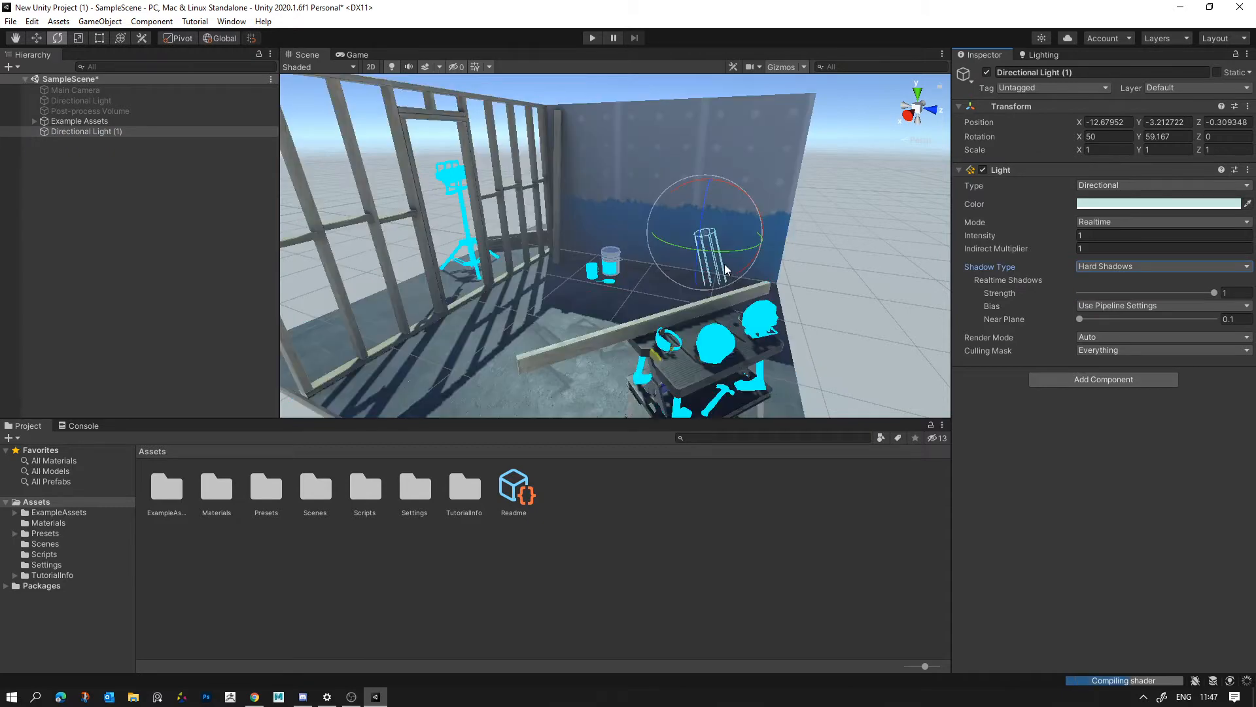
right_click_drag(724, 264, 687, 320)
key("w")
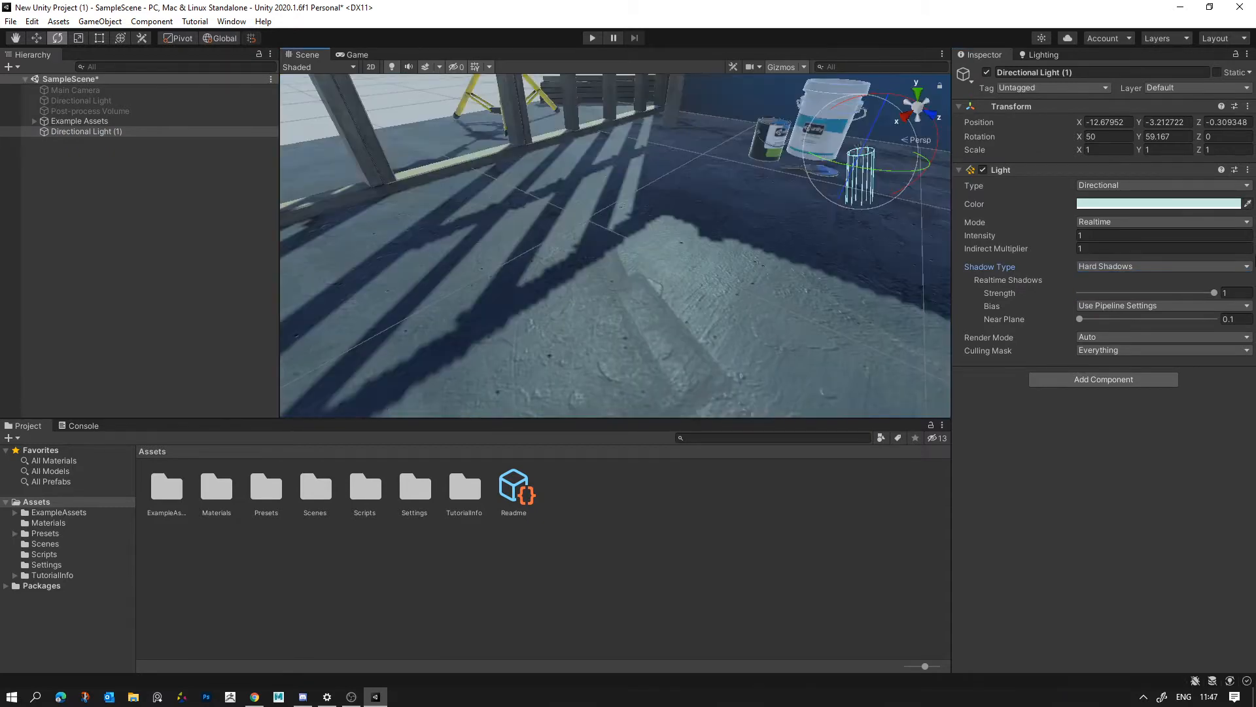
left_click(1086, 267)
left_click(1108, 312)
right_click_drag(744, 256, 825, 267)
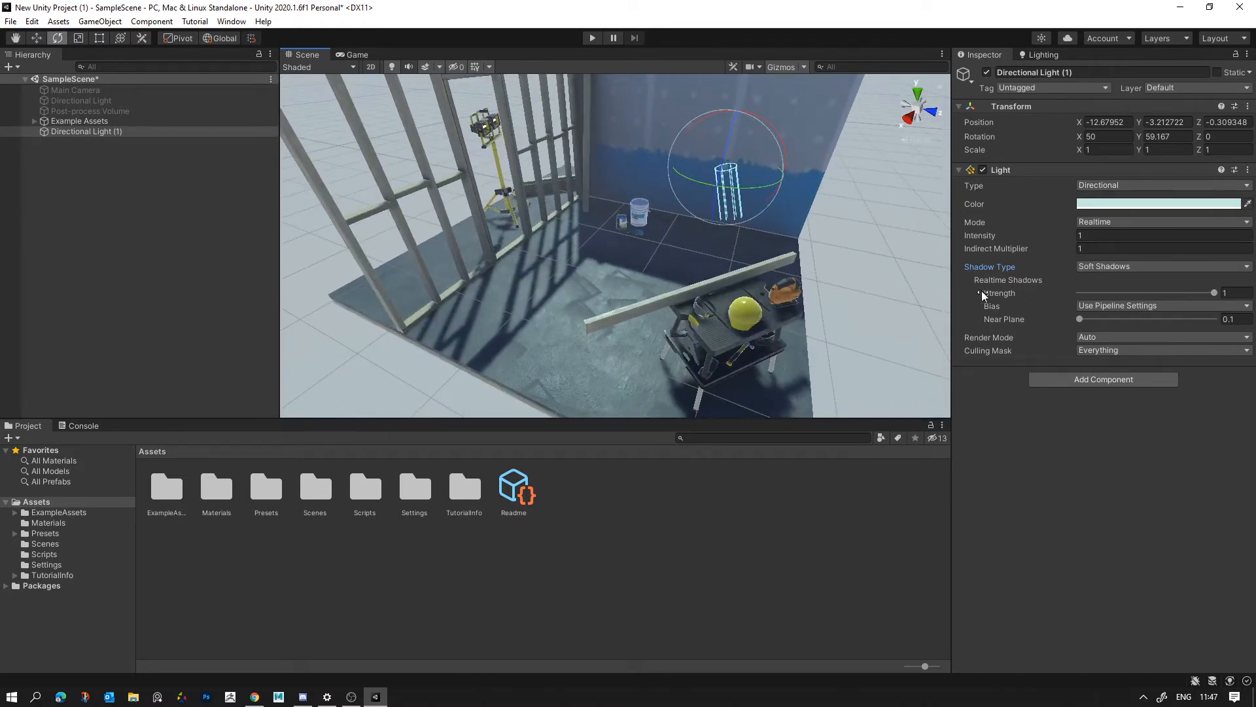
- Try lower realtime shadow Strength values down to 0 on the new directional light, then restore the Strength to 1
left_click_drag(1215, 292, 975, 314)
left_click_drag(1073, 315, 1105, 316)
right_click_drag(746, 285, 776, 239)
left_click_drag(1118, 291, 1007, 298)
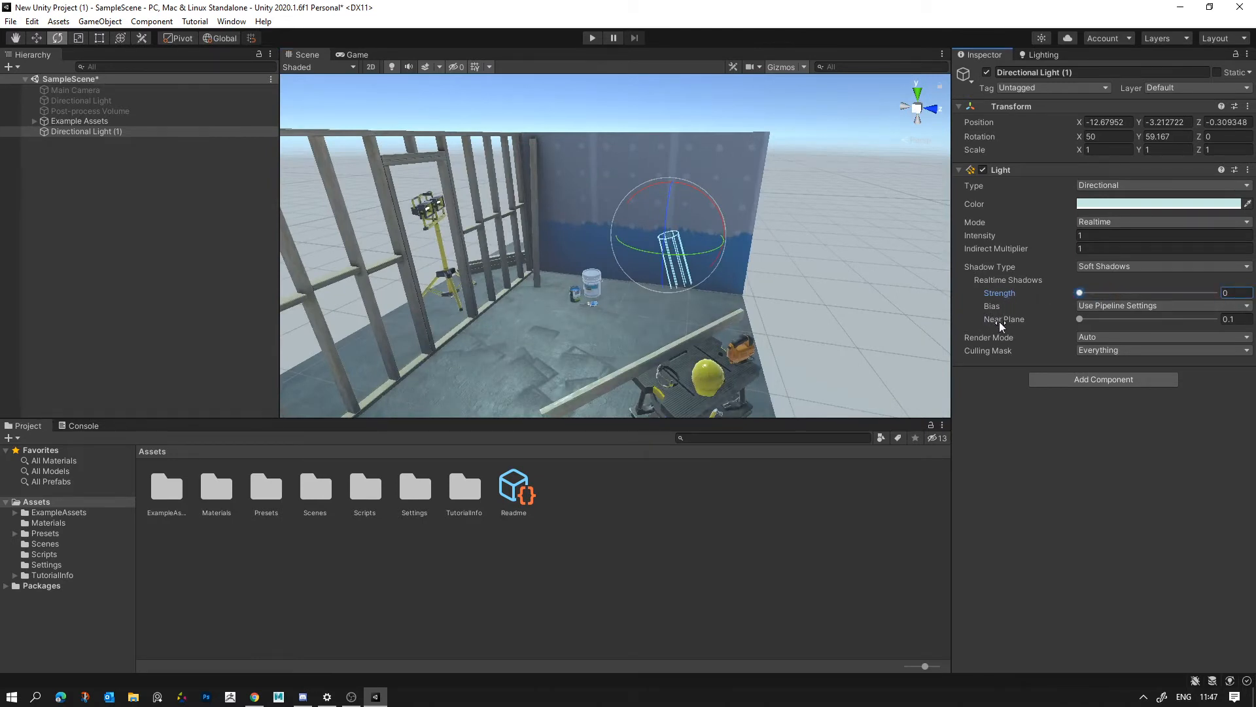
left_click_drag(1079, 292, 1214, 293)
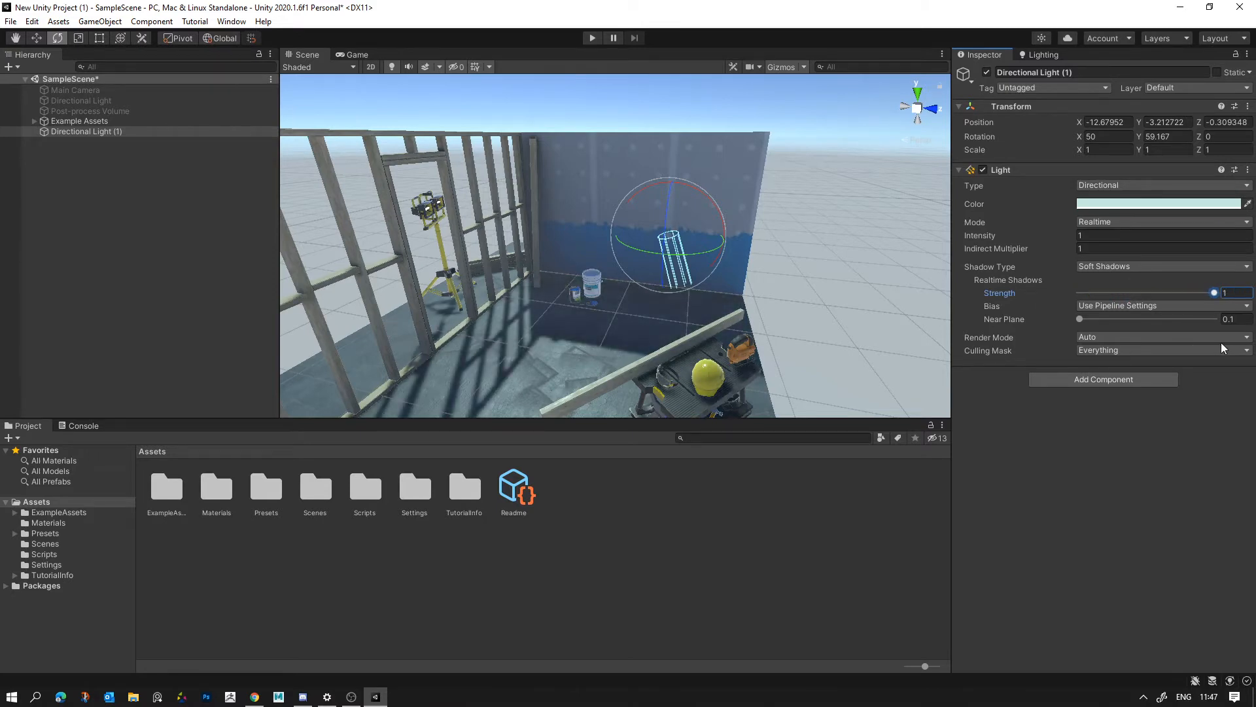
- Set the new directional light's realtime shadow Strength to 0 and view the set without cast shadows
left_click_drag(1221, 343, 951, 340)
right_click_drag(752, 182, 727, 247)
left_click(802, 215)
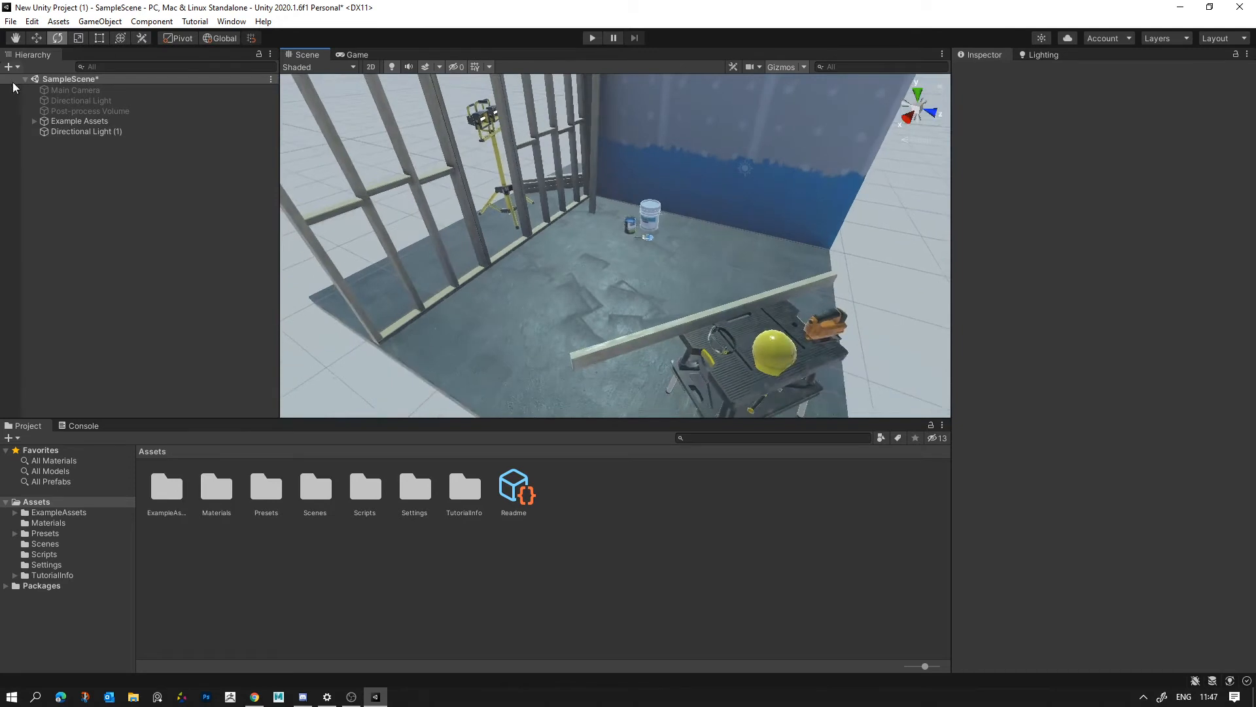
left_click(112, 135)
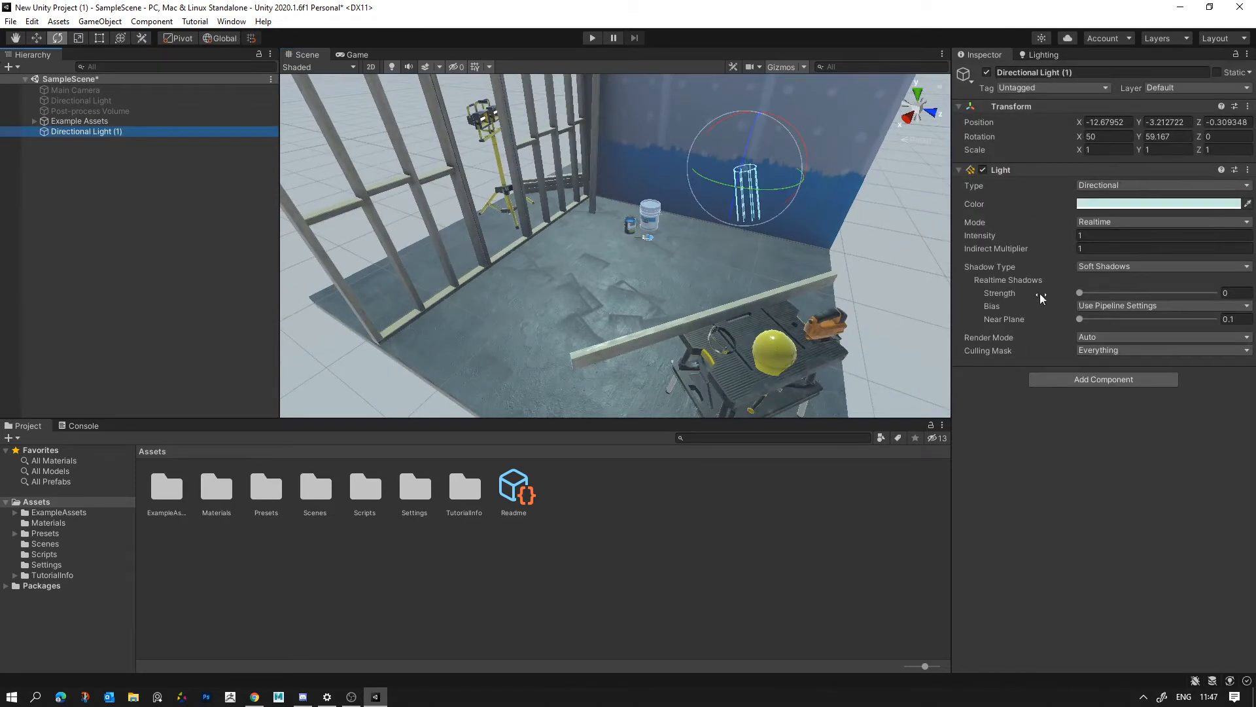
left_click_drag(1080, 293, 1038, 282)
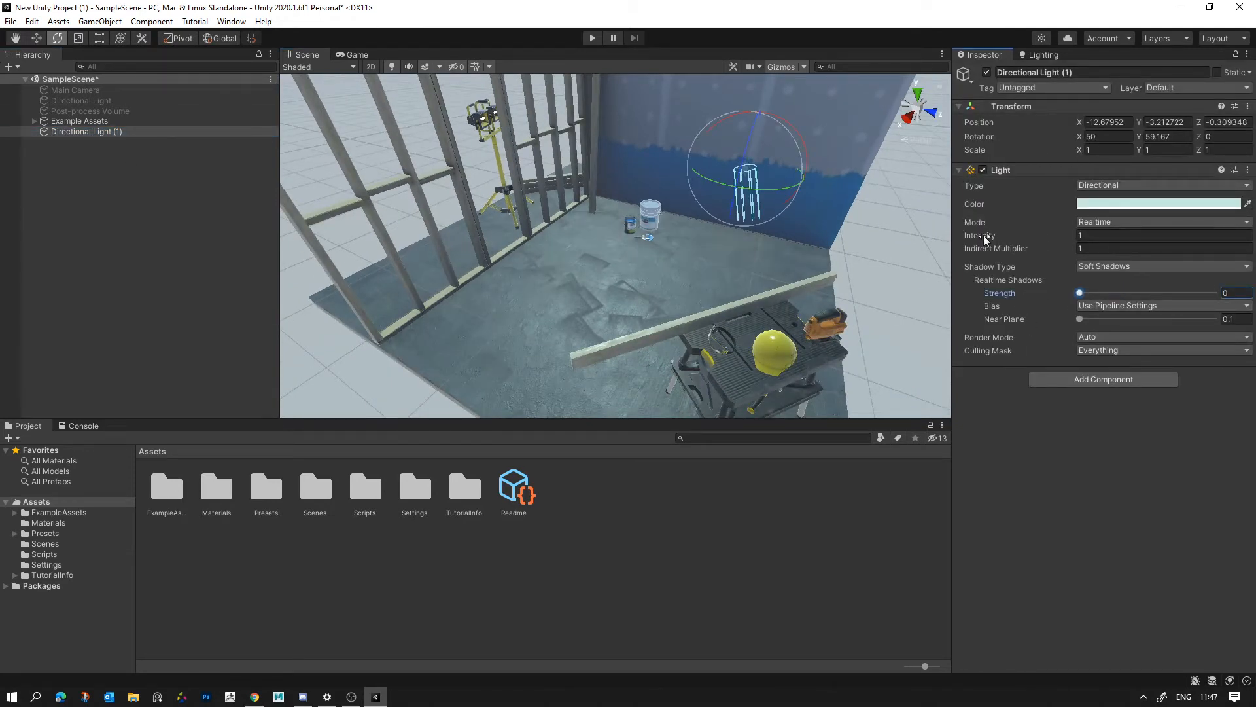
- Lower the new directional light's Intensity to 0.12 and view the set
left_click_drag(983, 234, 959, 234)
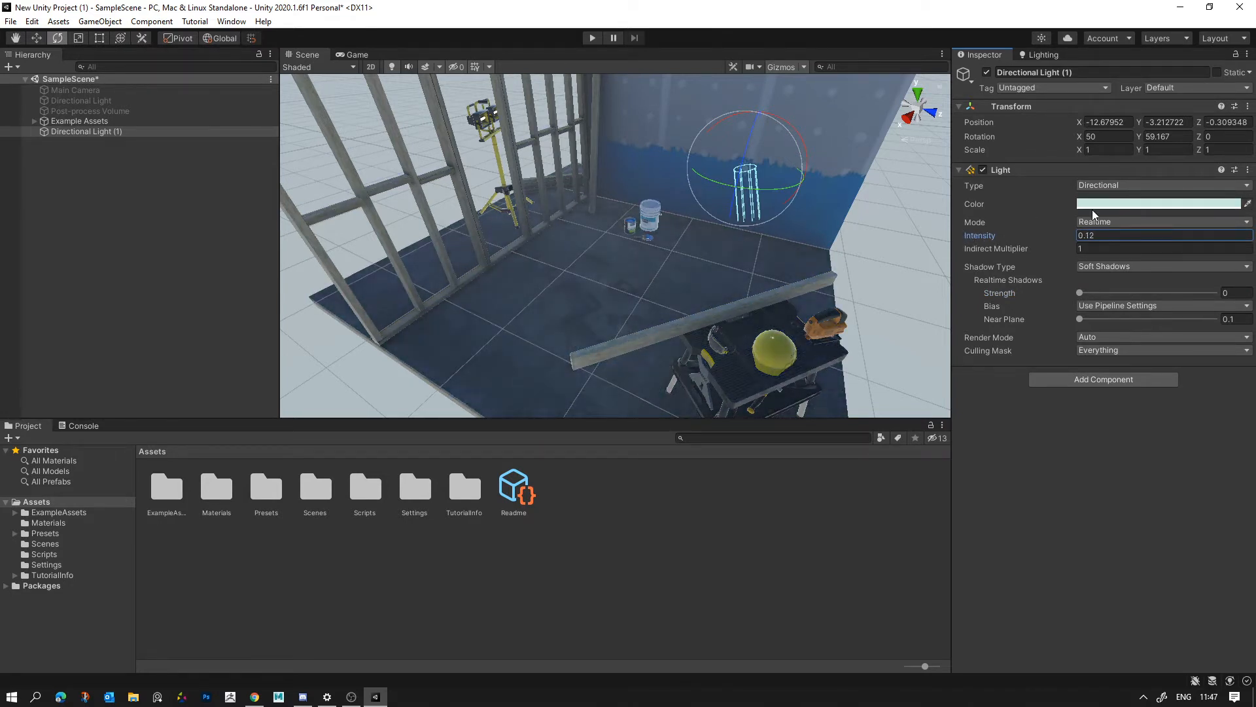
right_click_drag(716, 238, 779, 280)
left_click(815, 229)
- Move the new directional light above the set, to about X -3.1 and Y 4.16
left_click(710, 282)
key("w")
left_click_drag(833, 320, 674, 131)
right_click_drag(674, 130, 748, 153)
key("e")
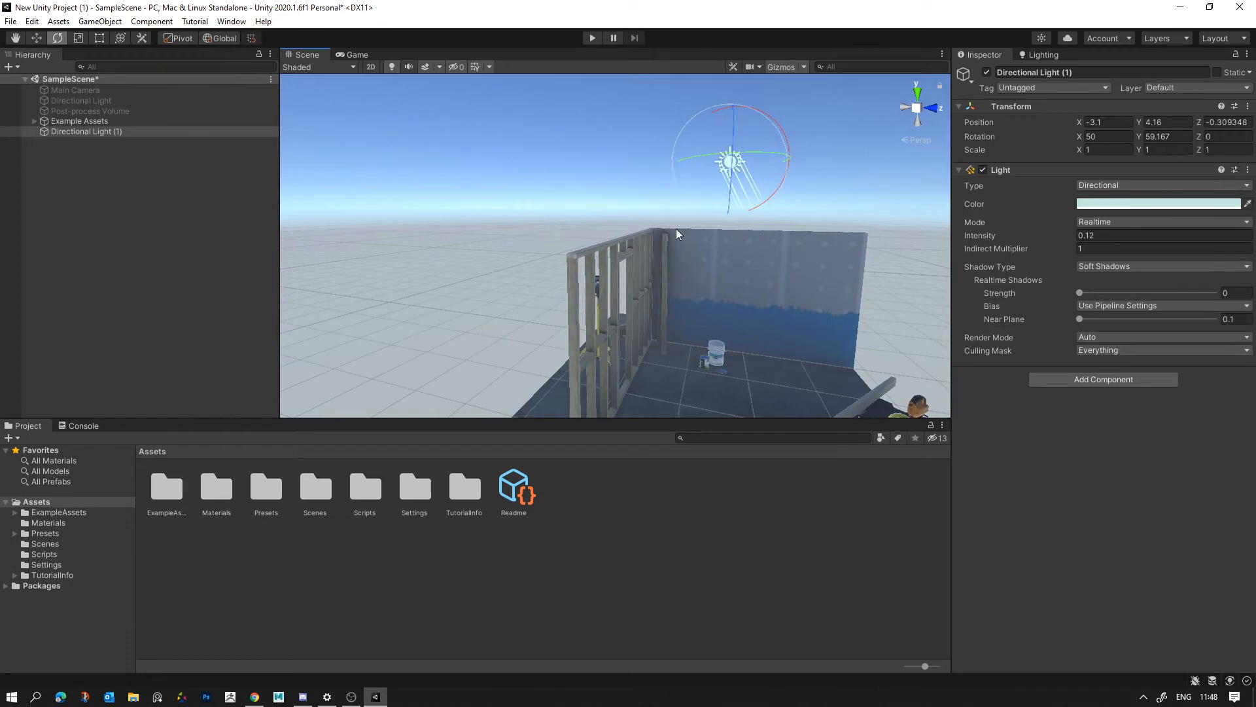
- Switch the handle orientation to Local and rotate the new directional light to about -42.9 on X for a night sky
left_click(226, 38)
left_click(226, 38)
left_click(226, 38)
left_click_drag(763, 170, 716, 644)
key("d")
right_click_drag(706, 281, 649, 348)
key("w")
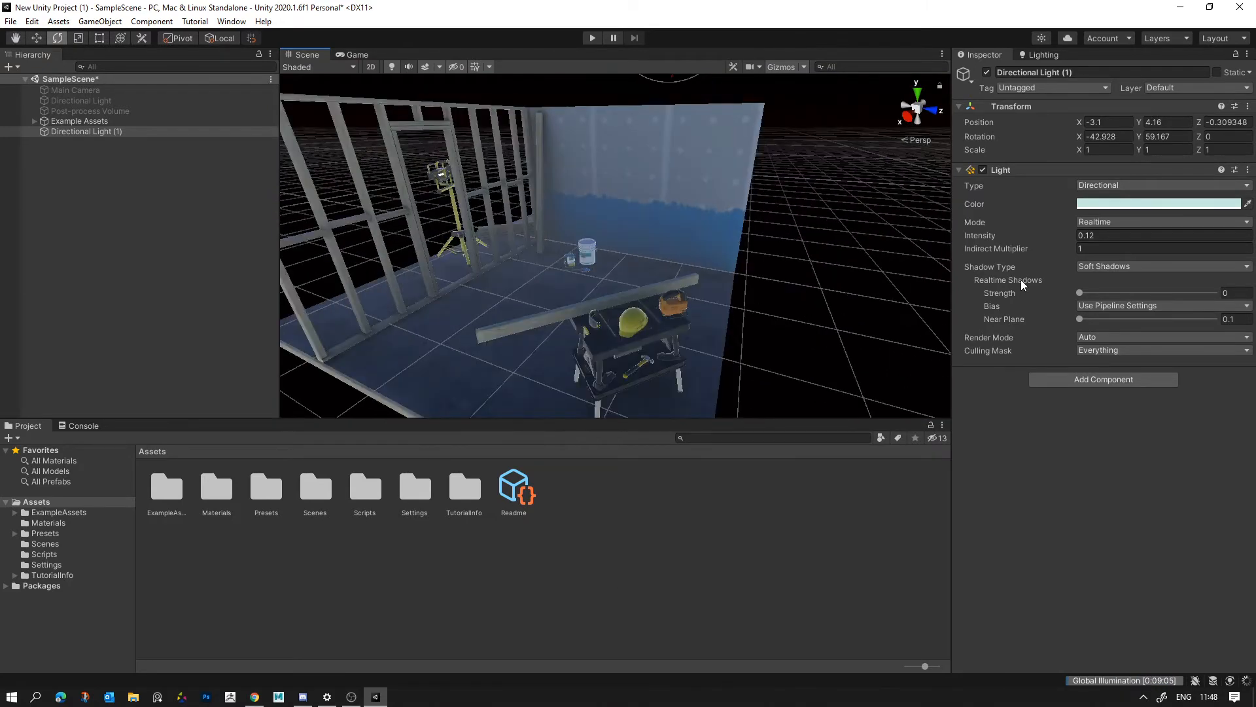
- Rotate the new directional light to about 68.7 on X for daylight and view the set from several angles
left_click(980, 237)
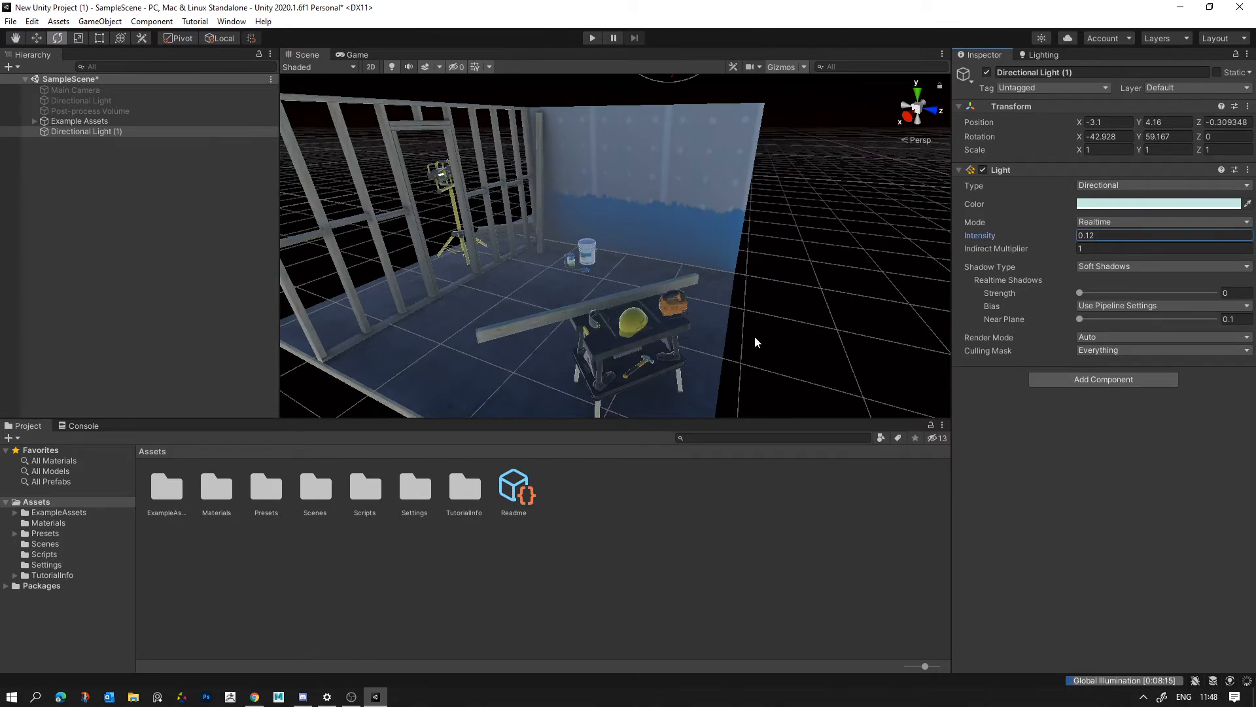
right_click_drag(755, 341, 691, 148)
left_click_drag(690, 148, 704, 285)
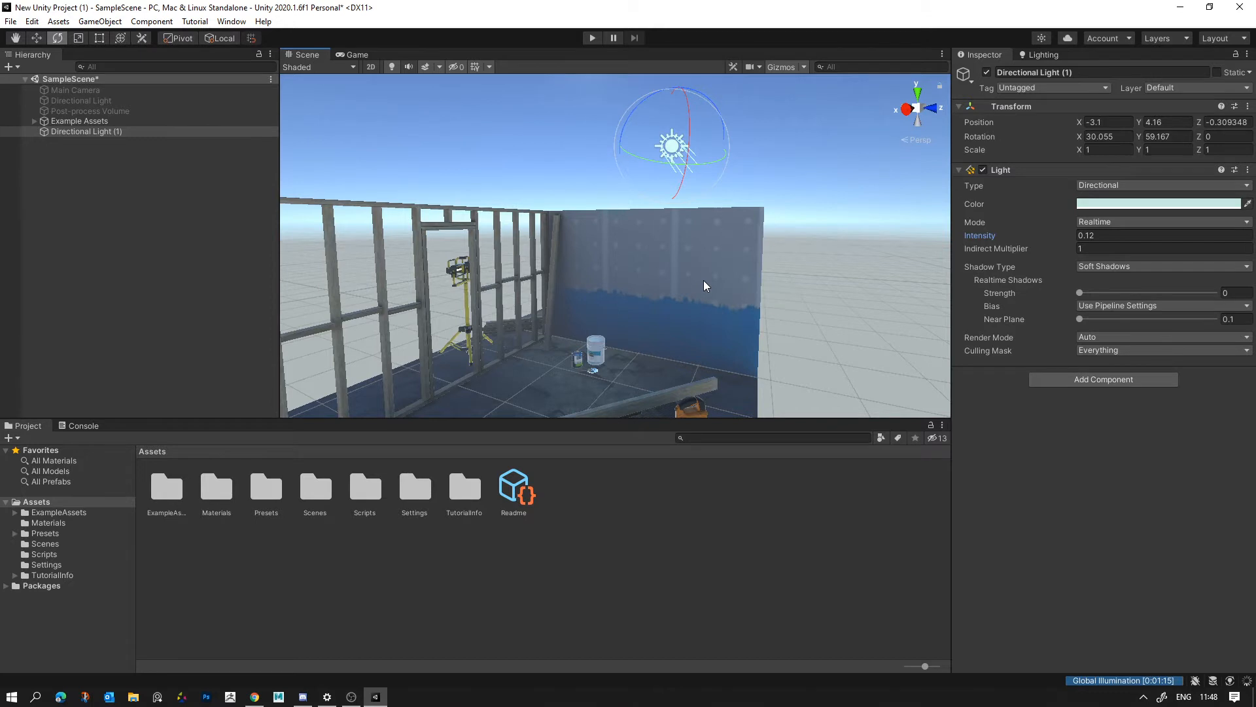
mouse_move(675, 195)
left_mouse_down()
mouse_move(697, 140)
mouse_move(684, 201)
left_mouse_up()
key("s")
right_click_drag(690, 225, 725, 296)
key("w")
left_click(993, 236)
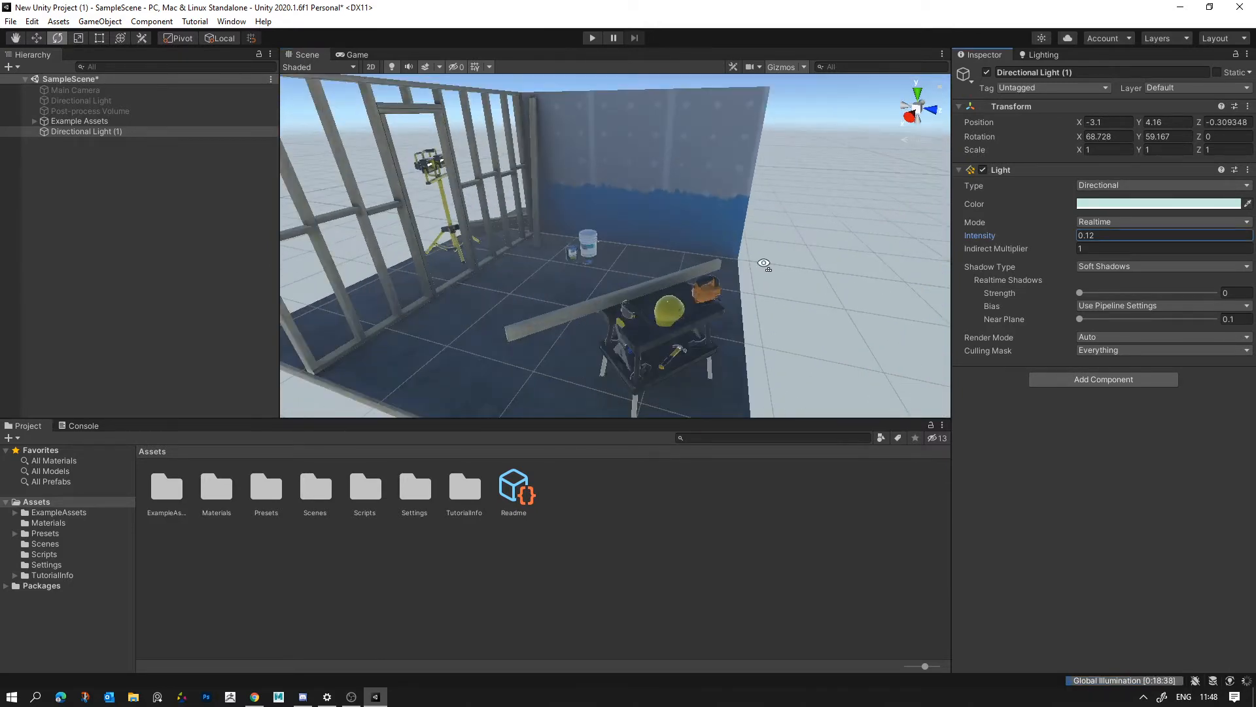
right_click_drag(862, 211, 826, 187)
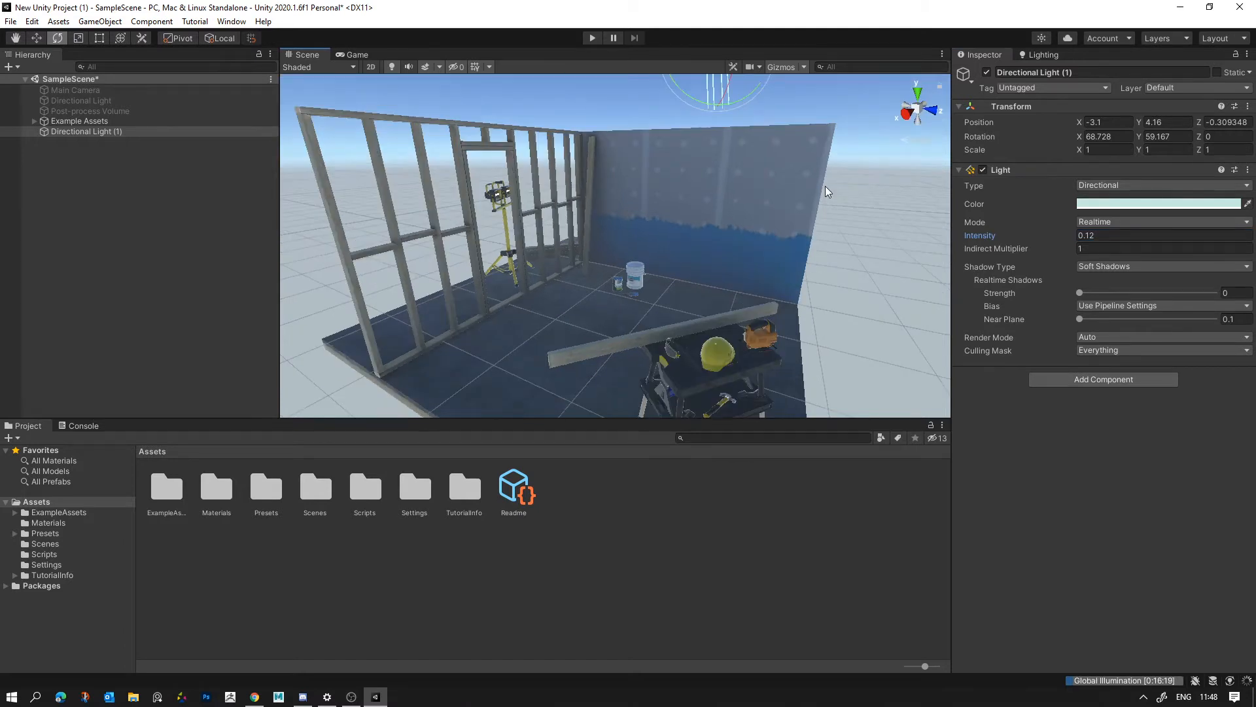
left_click(826, 187)
left_click_drag(825, 186, 801, 316, "alt")
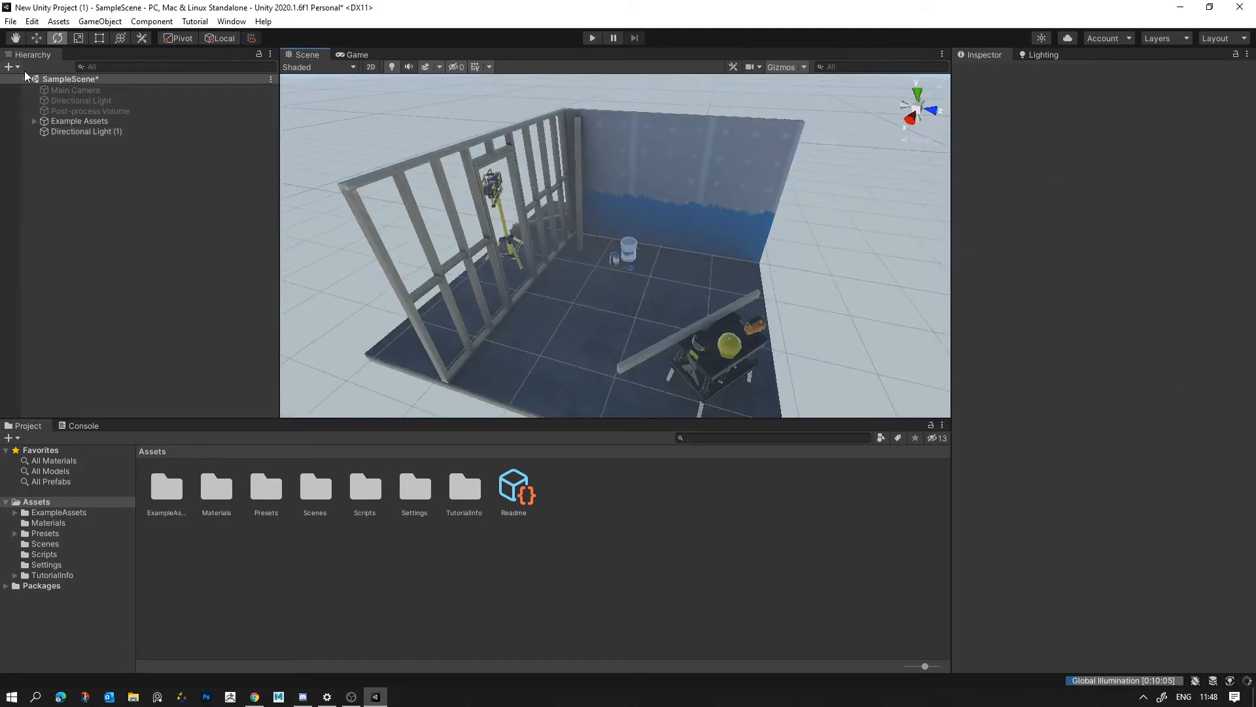
- Bring up the scene's Environment lighting settings and review them
left_click(86, 131)
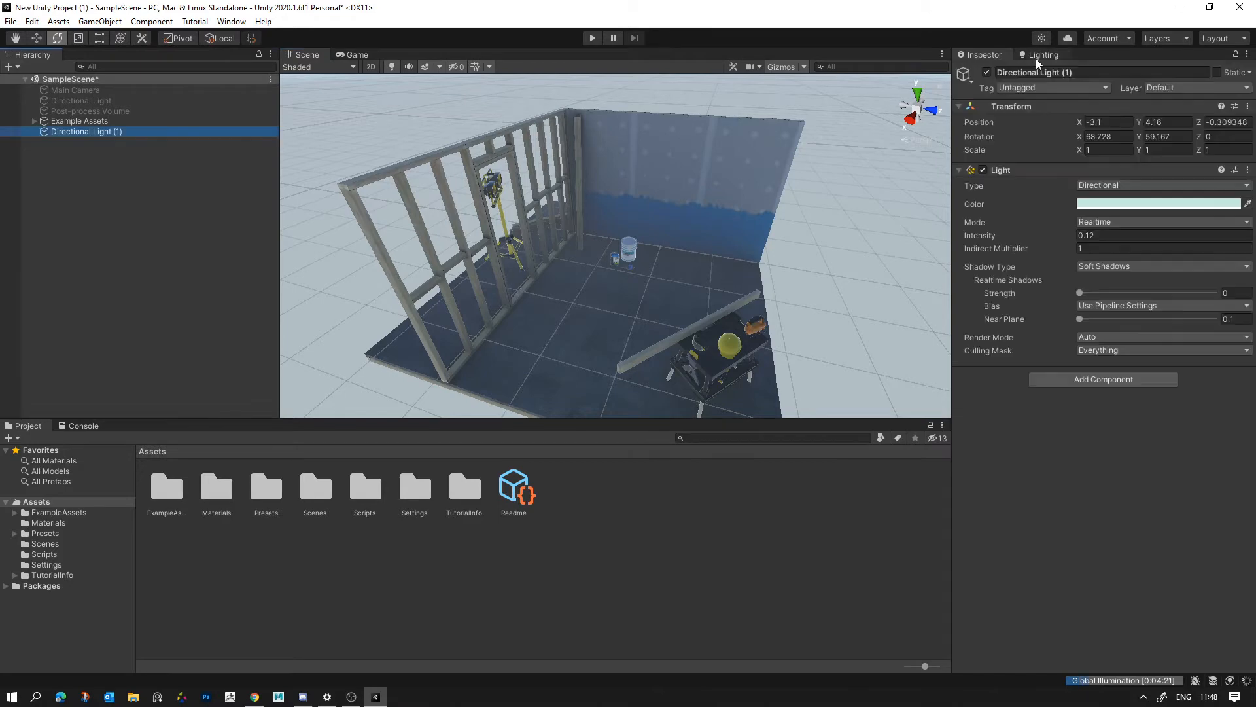
left_click(1036, 57)
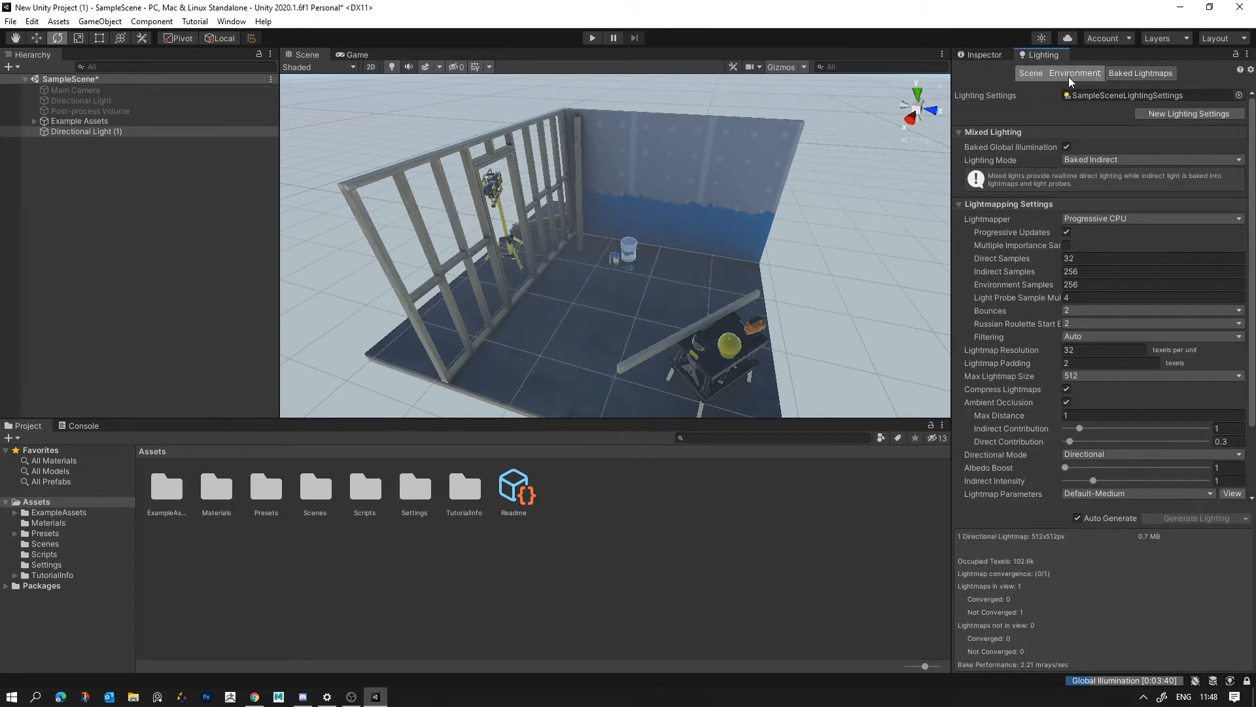
left_click(1073, 74)
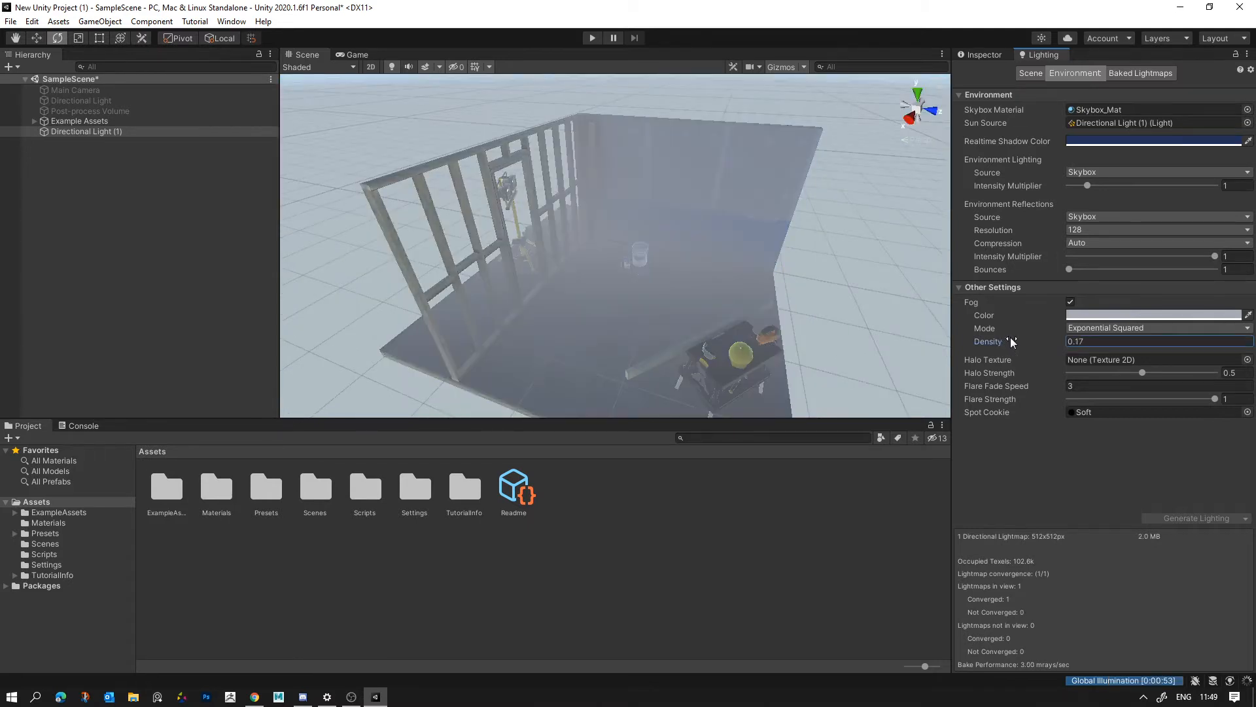
- Try a salmon-red fog color with a Density of 0.03 and view the set from near and far
left_click(1139, 314)
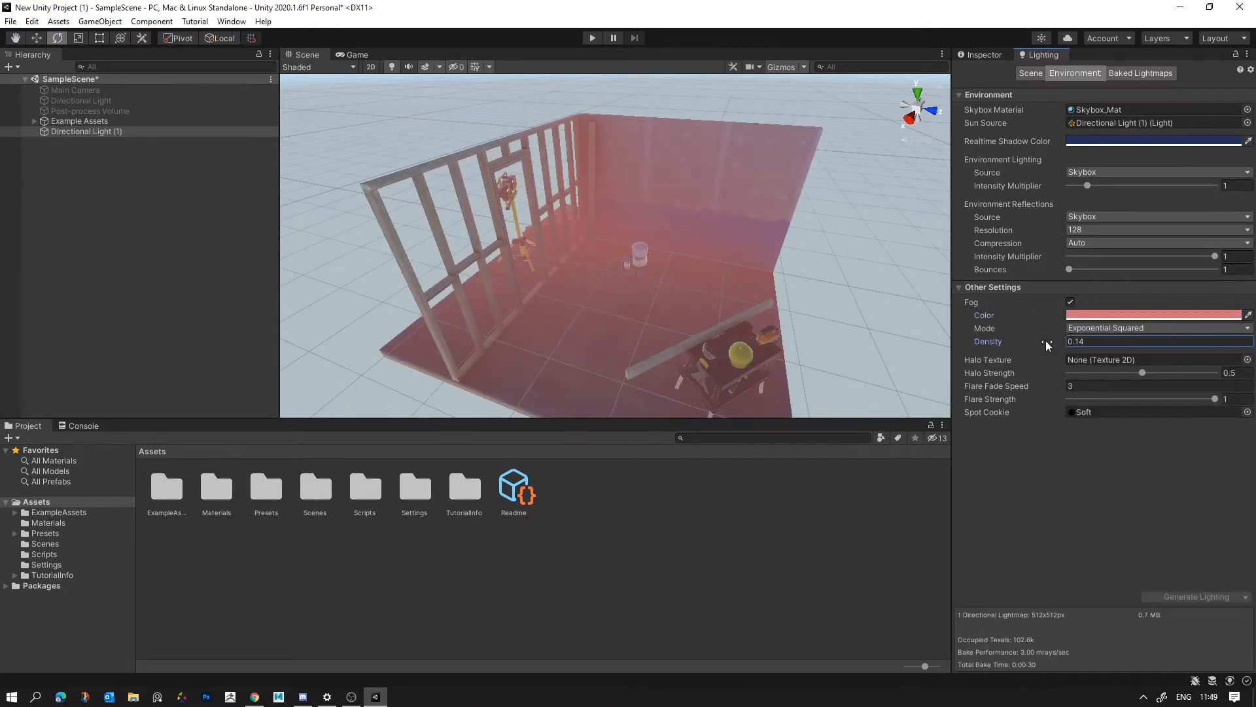
left_click_drag(1045, 345, 1042, 345)
key("s")
right_click_drag(649, 298, 675, 293)
key("w")
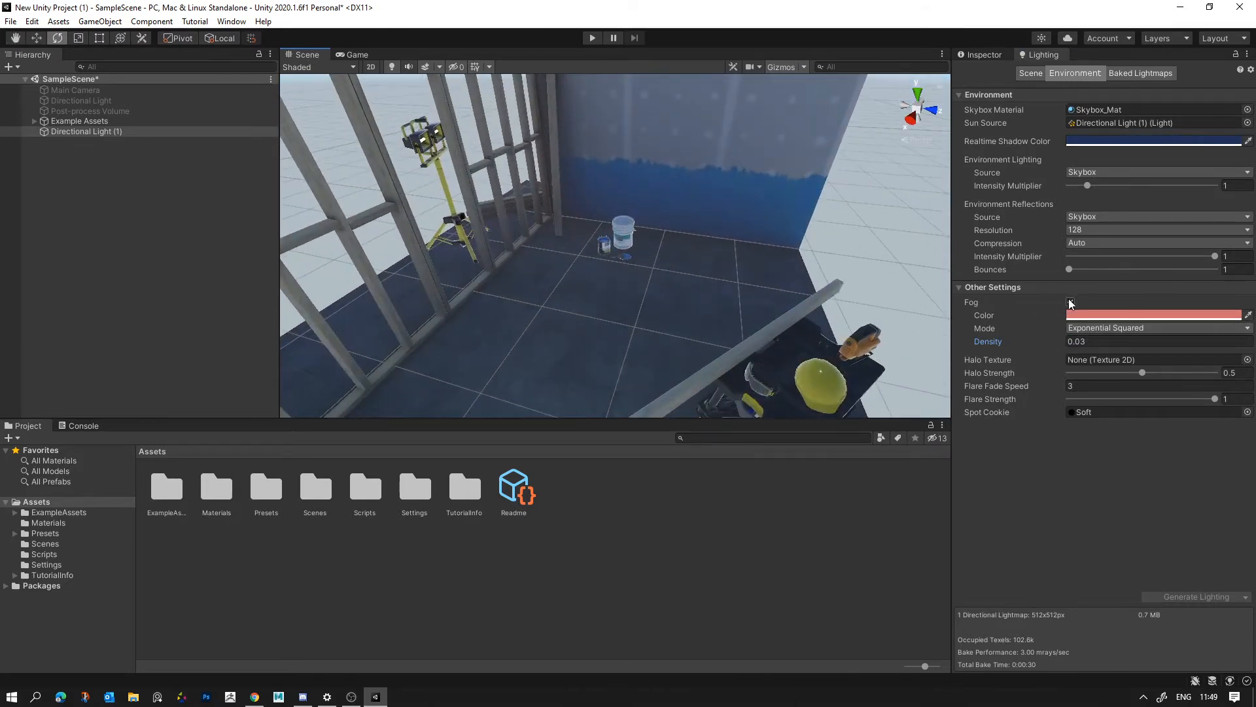
- Toggle the fog off and on to compare, then change its color to a pale pink
left_click(1070, 302)
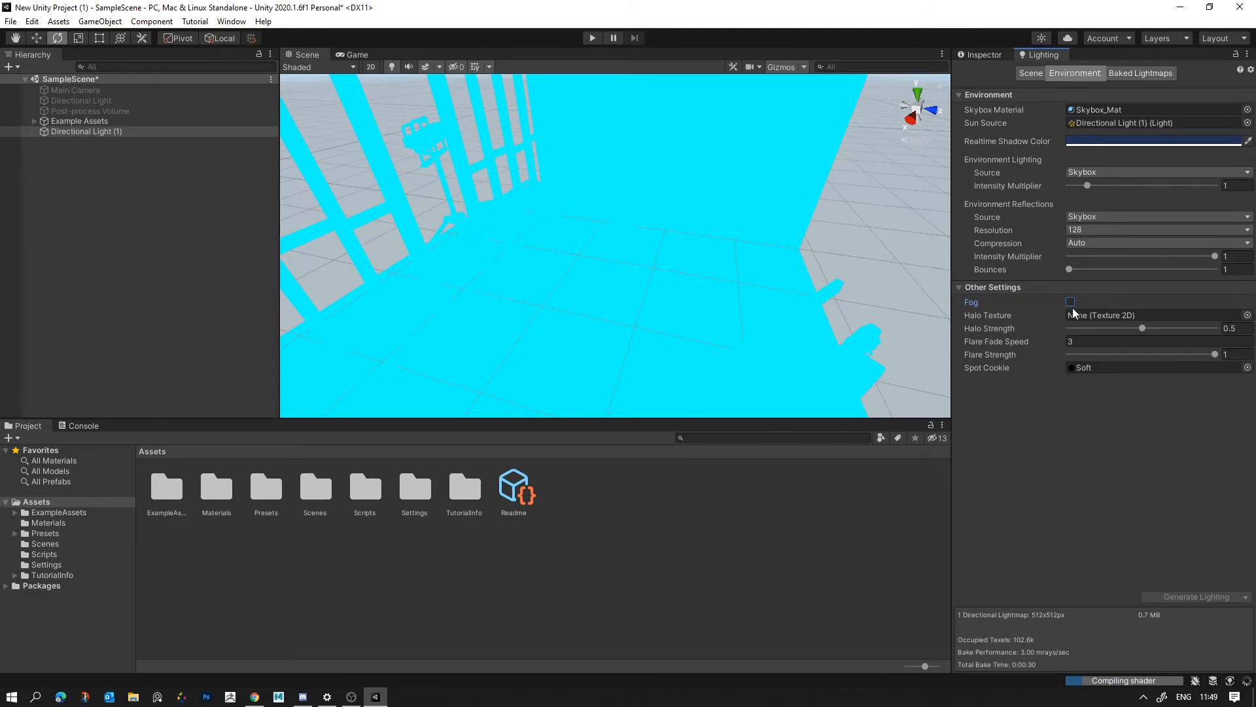
left_click(1071, 302)
left_click(1112, 316)
left_click(1128, 396)
left_click_drag(1124, 394, 1130, 379)
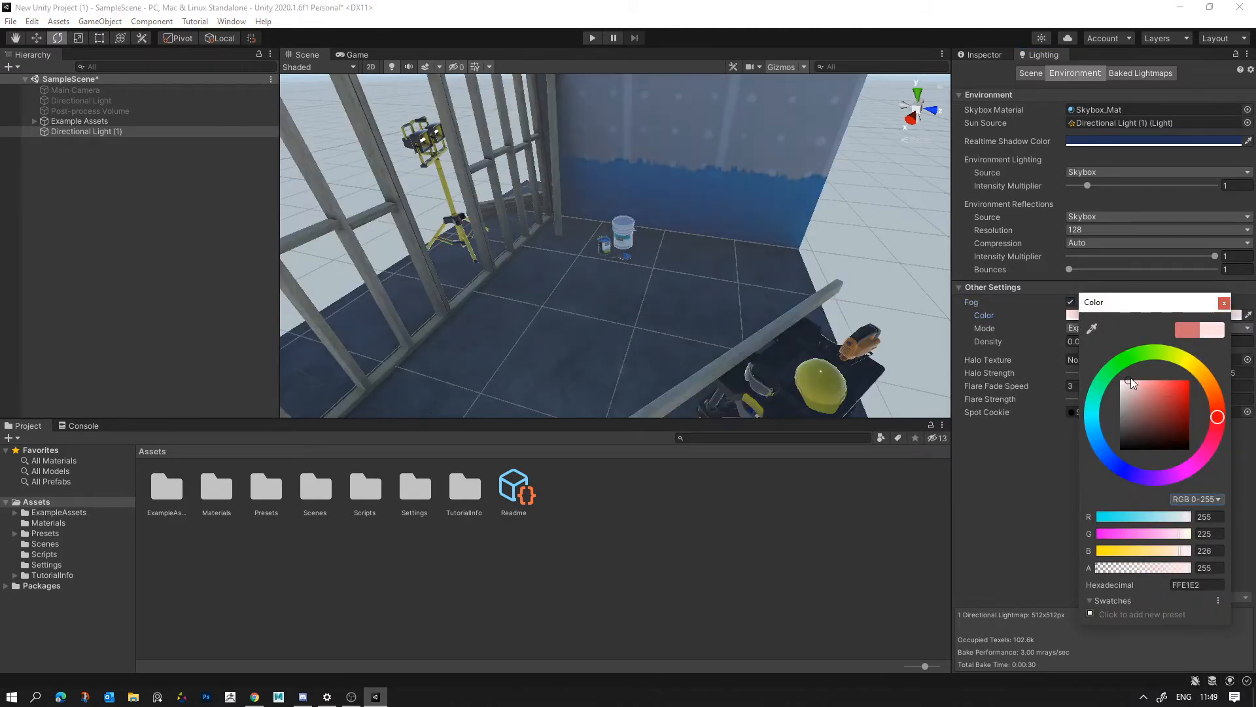
left_click(1015, 444)
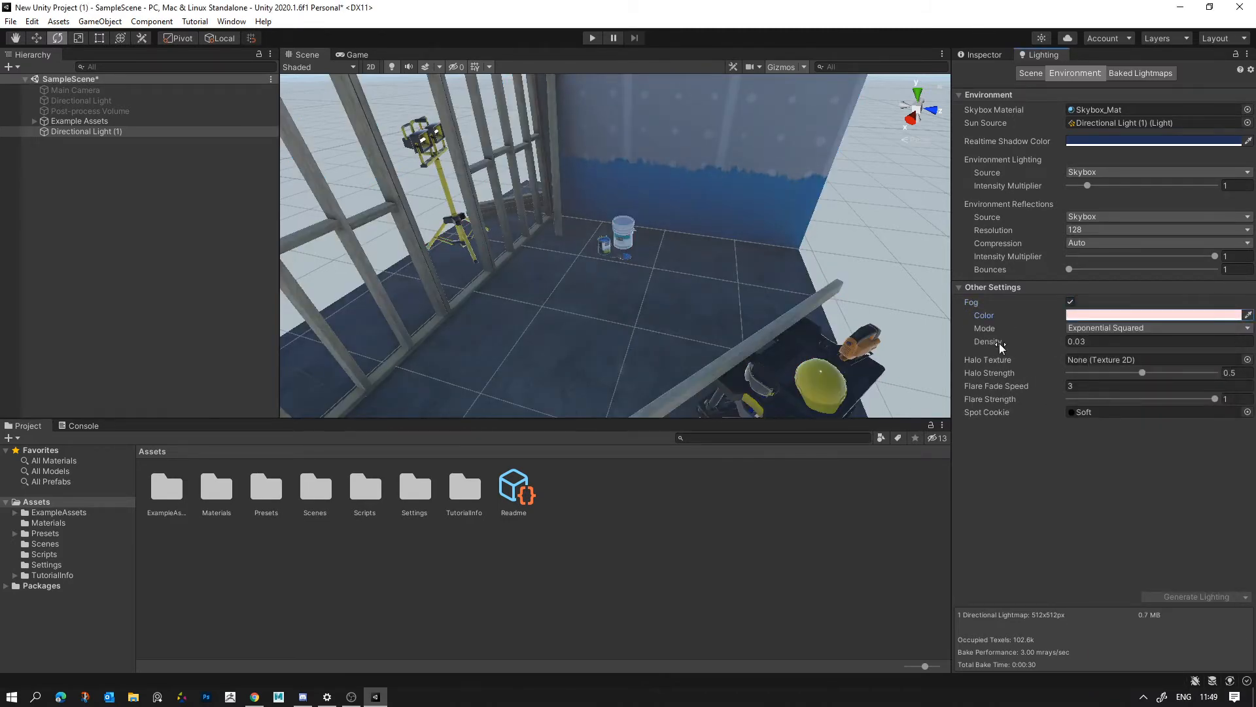
- Try fog Density values of 0 and 0.1, then disable the fog and view the set with its sky
left_click_drag(999, 343, 995, 343)
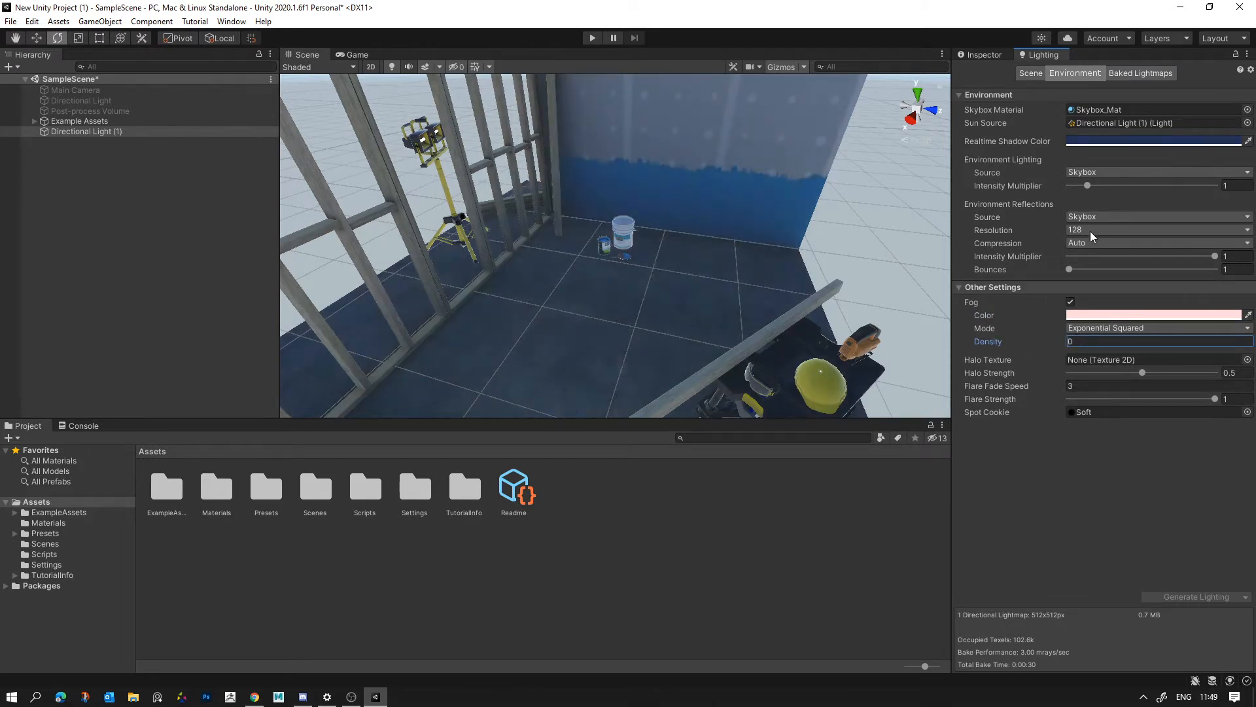
type(".1")
key("BackSpace")
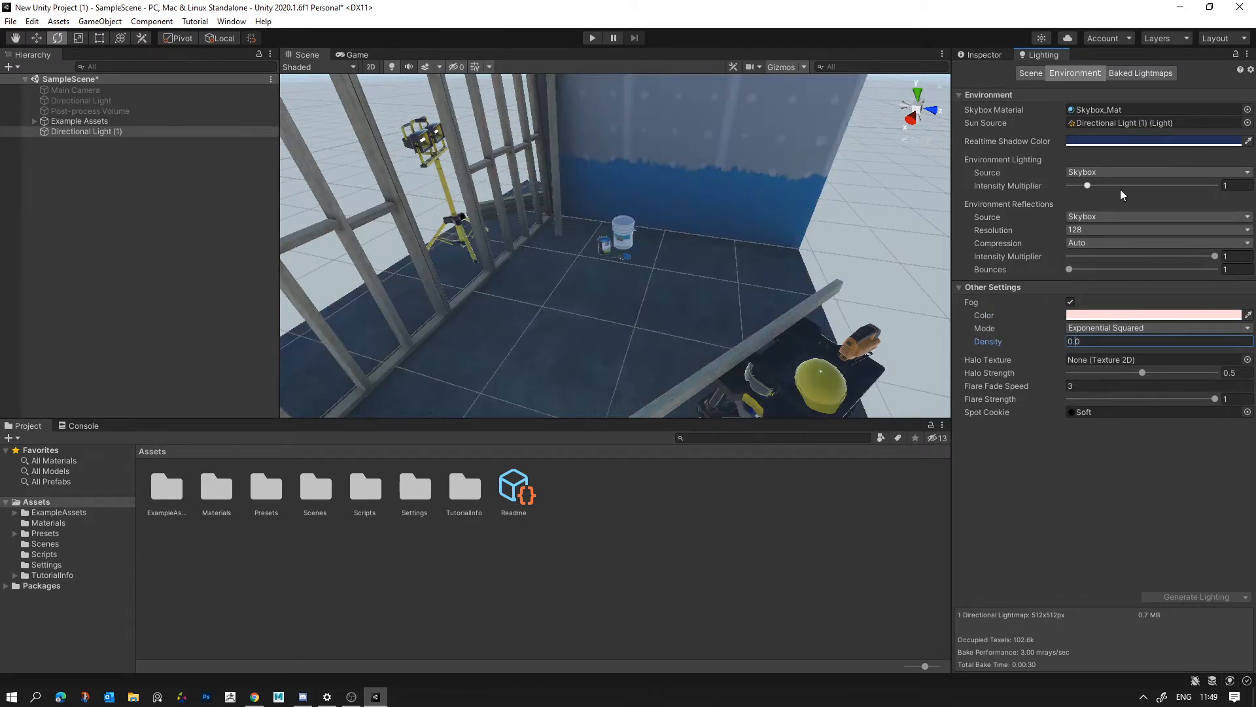
key("Right")
key("BackSpace")
key("BackSpace")
left_click(1071, 302)
right_click_drag(714, 307, 683, 188)
key("s")
key("s")
key("e")
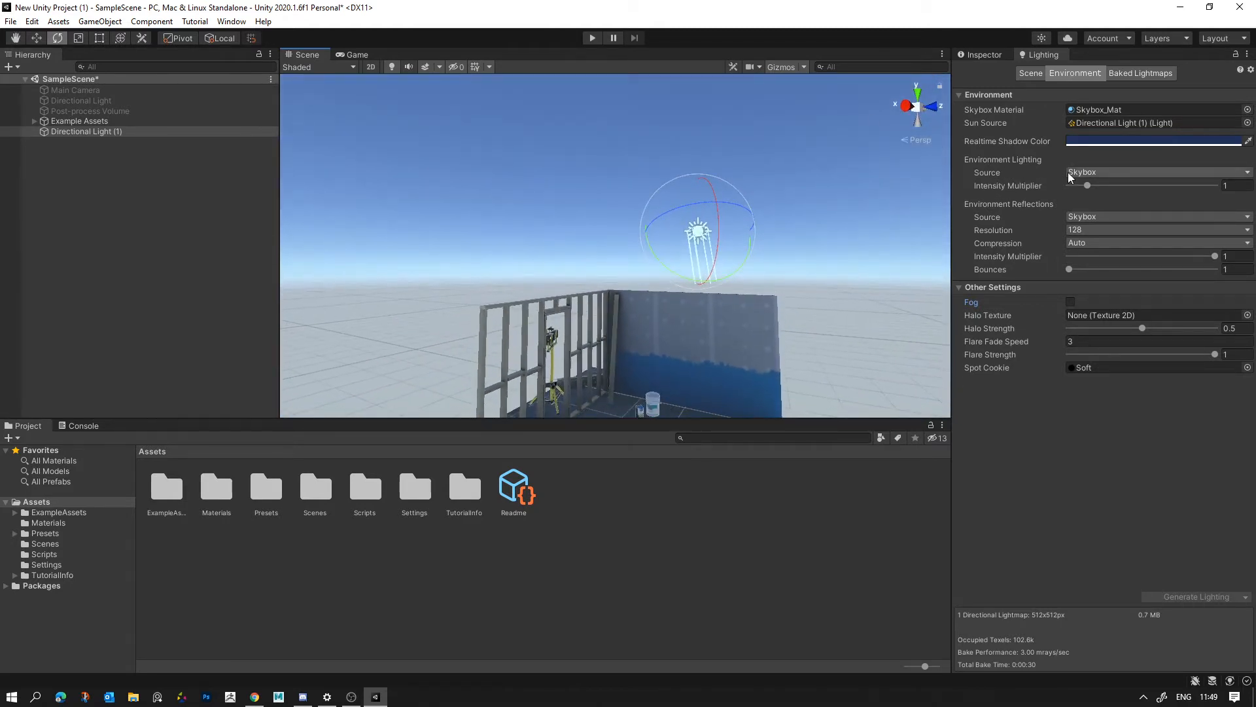
- Activate the Main Camera and compare its Game view with the Scene view alongside the Environment lighting settings
left_click(354, 55)
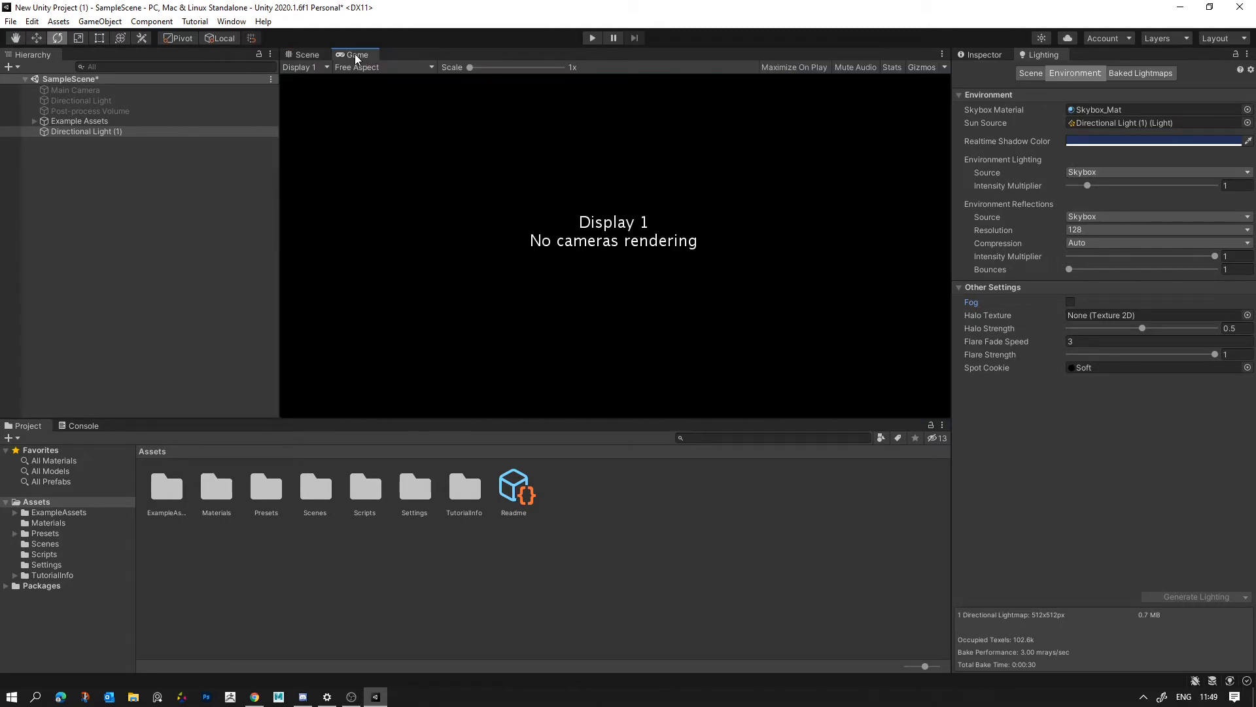
left_click(145, 90)
left_click(981, 54)
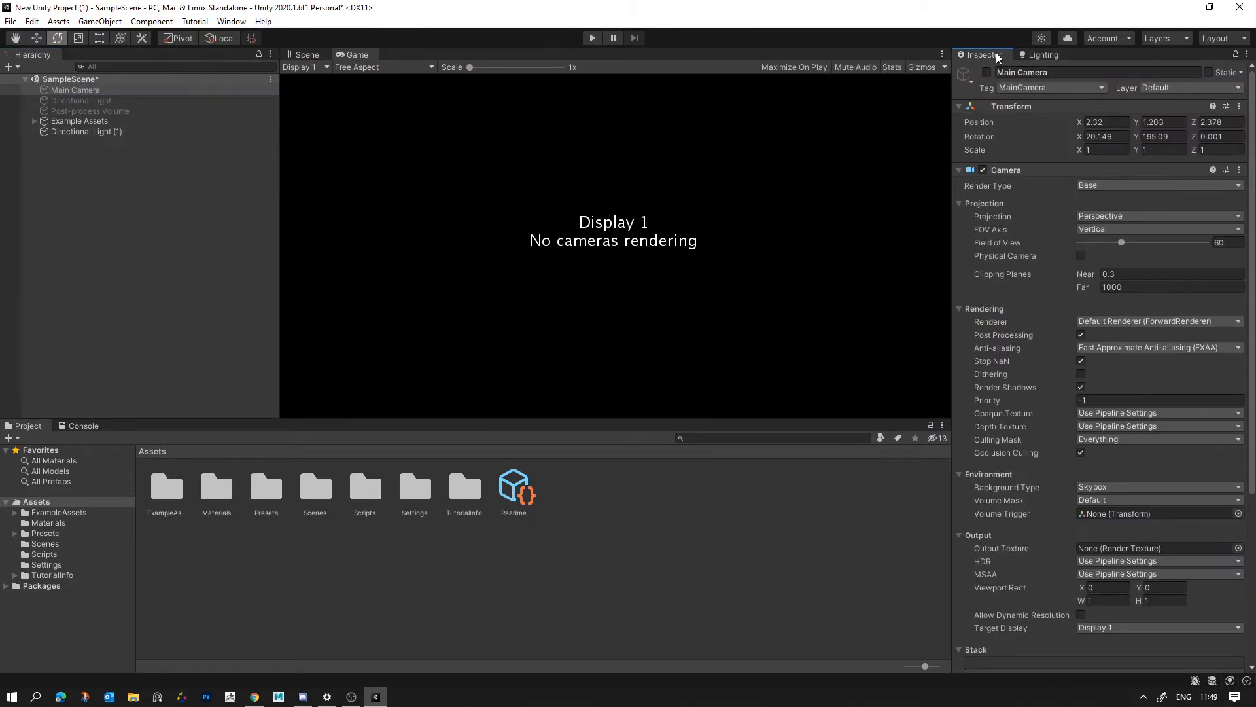
left_click(987, 72)
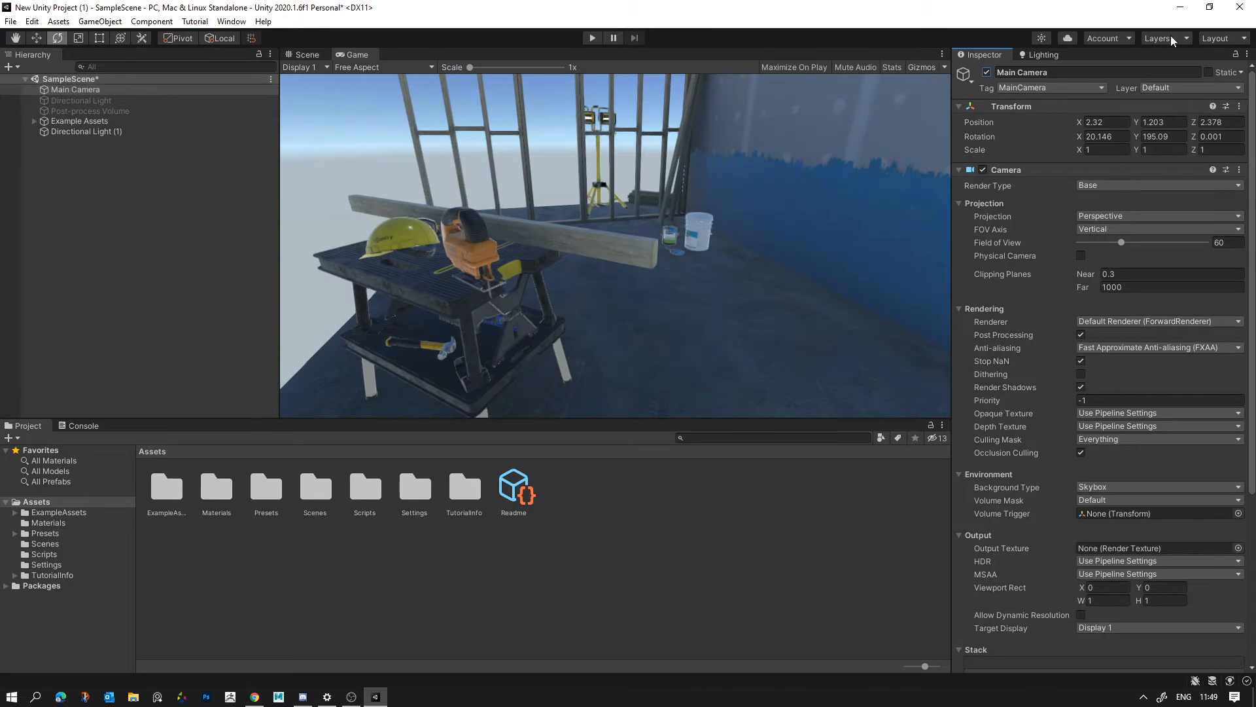
left_click(1041, 54)
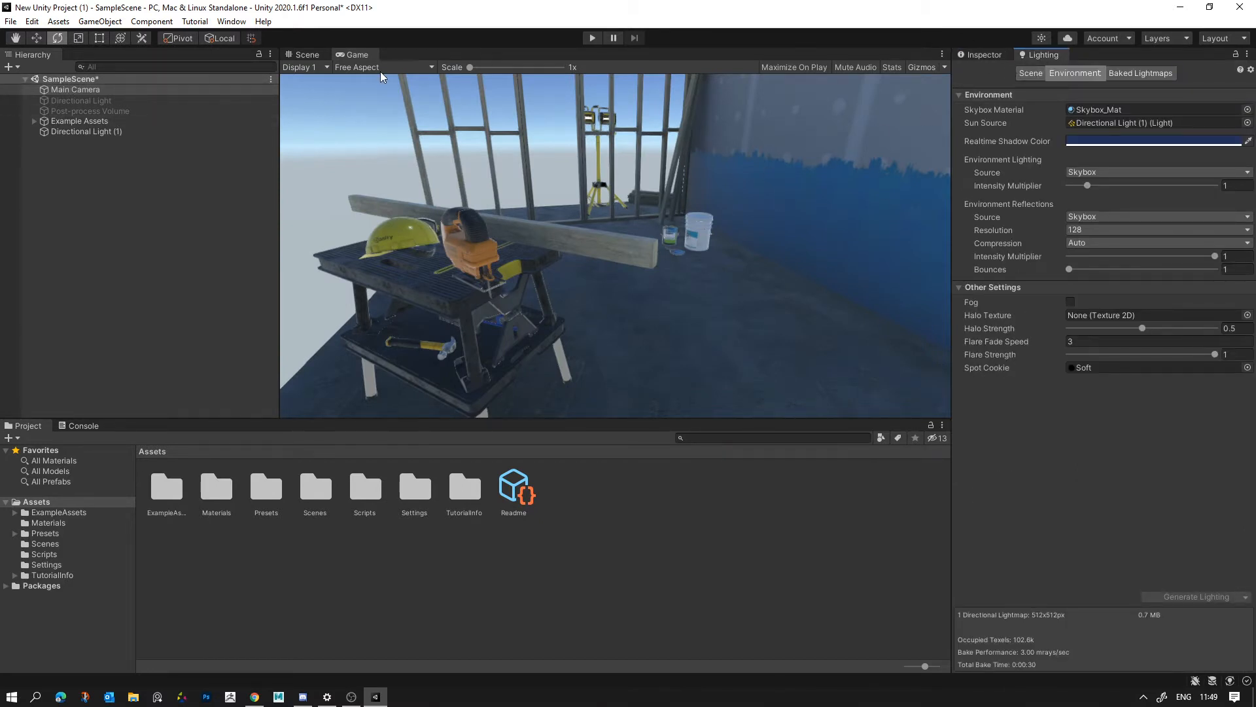
left_click(322, 53)
left_click(355, 55)
left_click(1039, 53)
- Set the Environment Lighting Source to Color and give the Ambient Color a muted green
left_click(1093, 173)
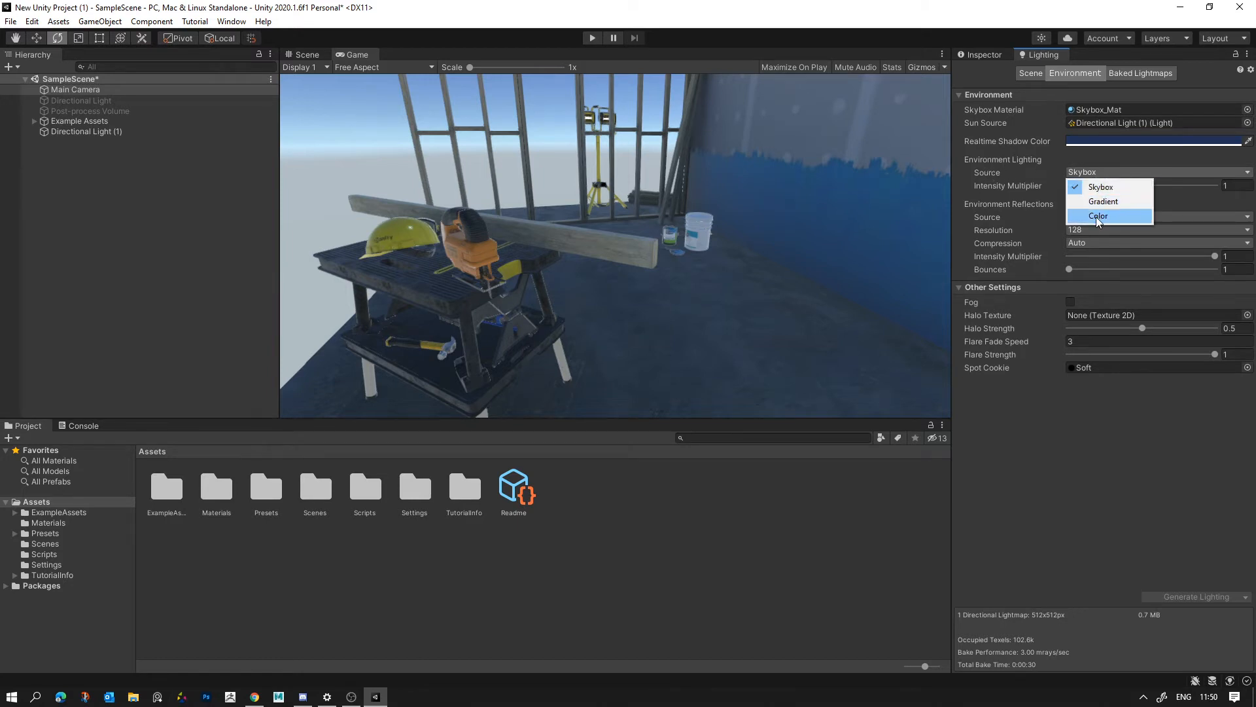
left_click(1097, 216)
left_click(1085, 187)
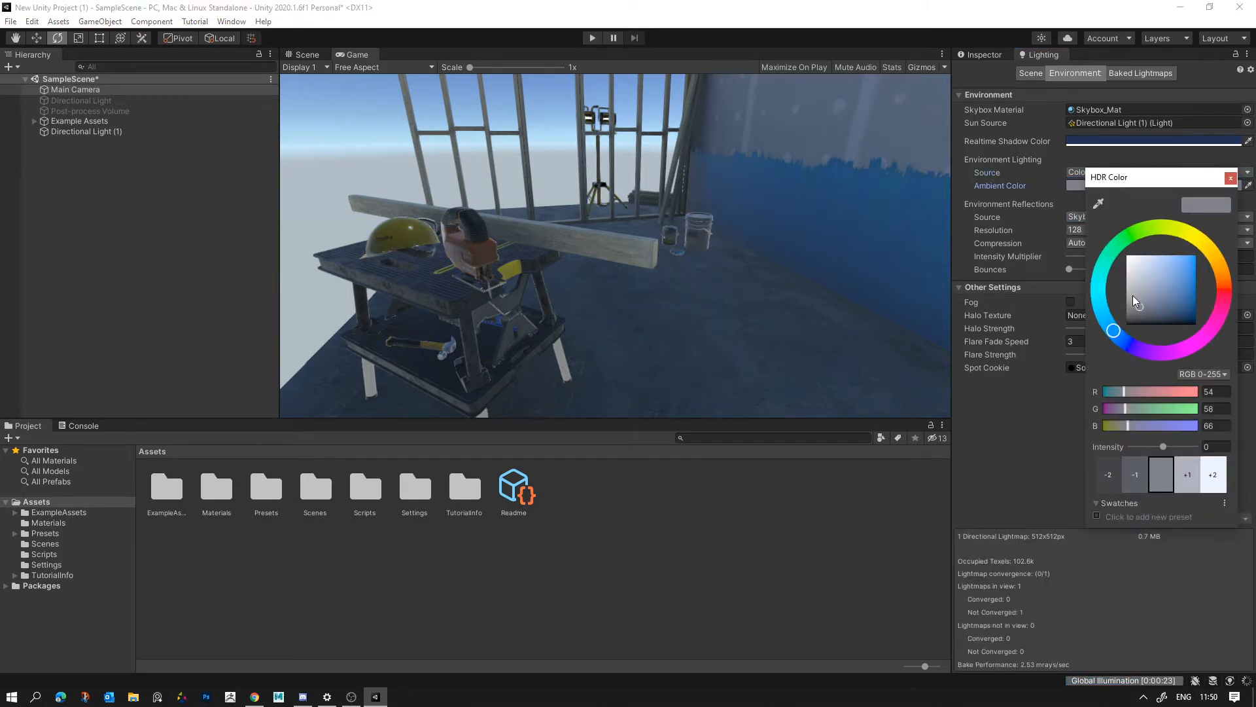
left_click(1171, 298)
mouse_move(1173, 293)
left_mouse_down()
mouse_move(1184, 270)
mouse_move(1167, 293)
left_mouse_up()
left_click(1122, 241)
- Compare the Environment Lighting Source set to Skybox, then return it to Color with a pale grey-teal Ambient Color
left_click(1108, 172)
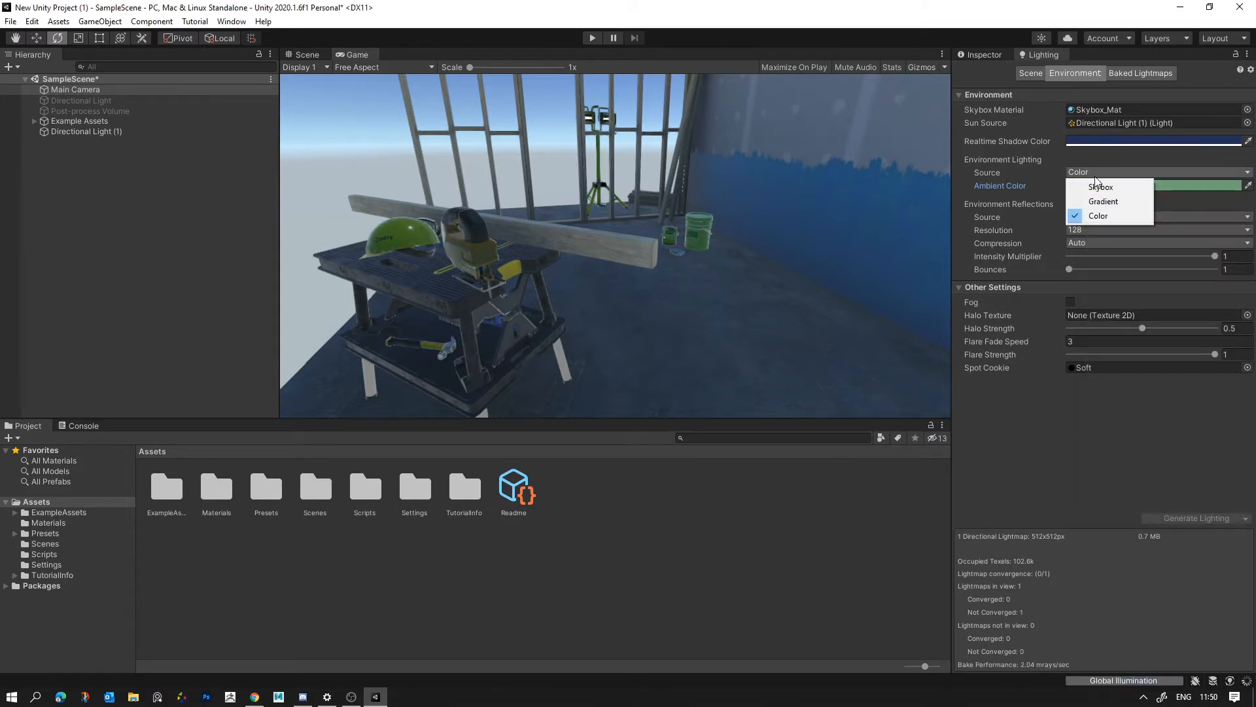
left_click(1107, 188)
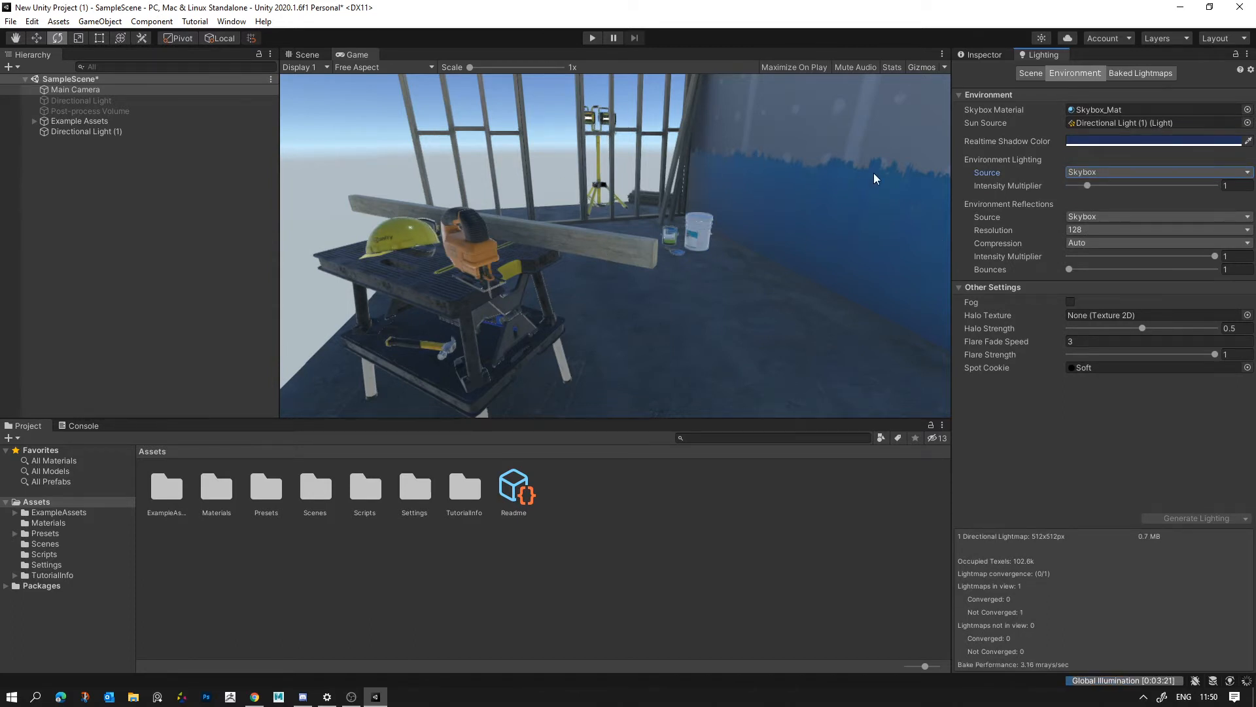
left_click(1088, 173)
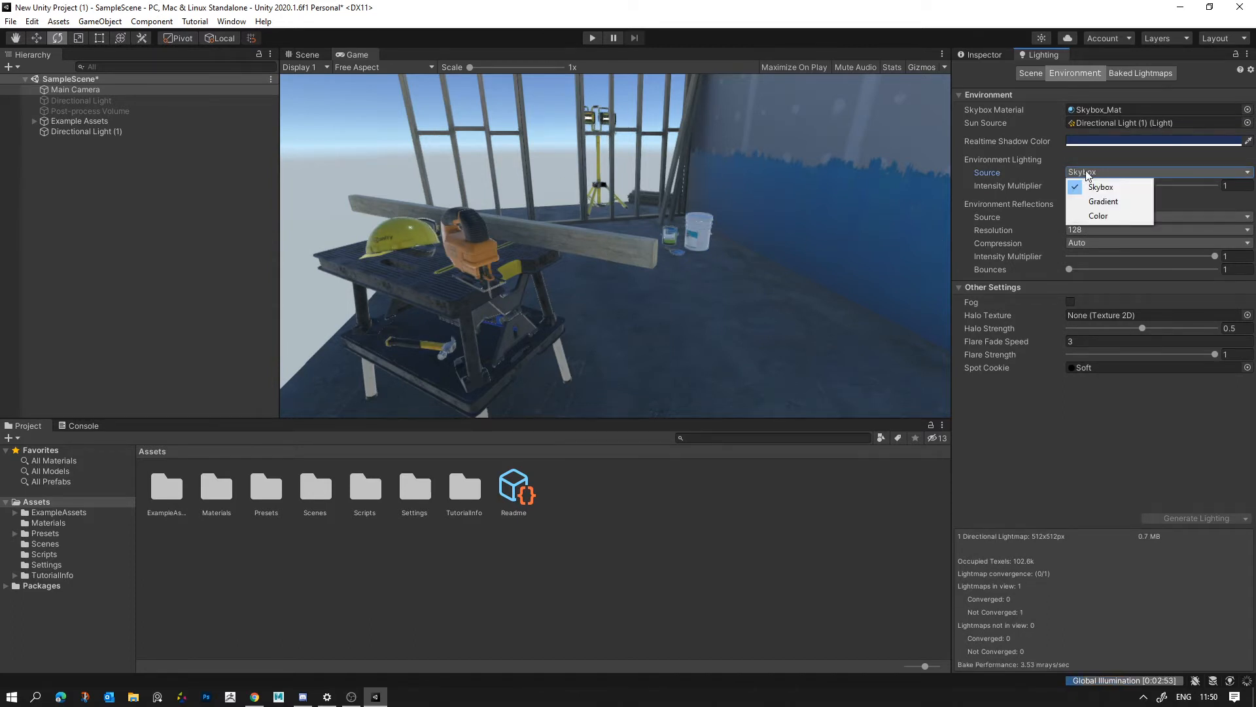
left_click(1090, 216)
left_click(1085, 184)
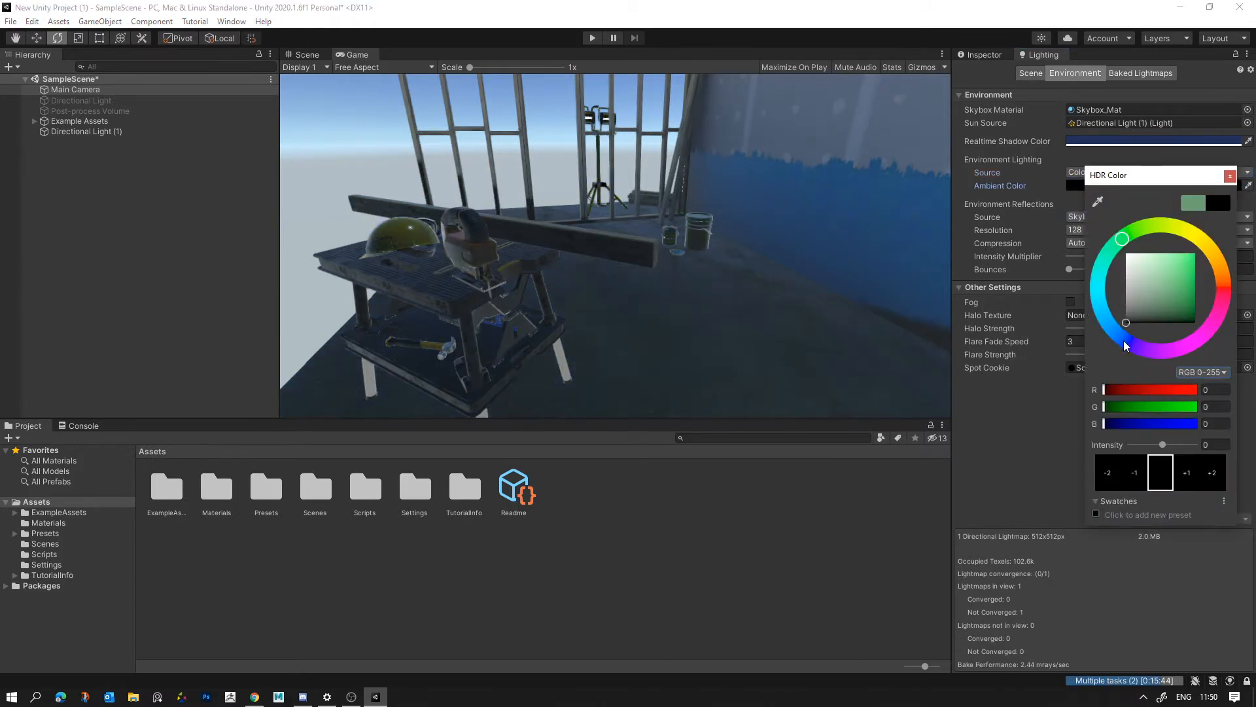
left_click(635, 242)
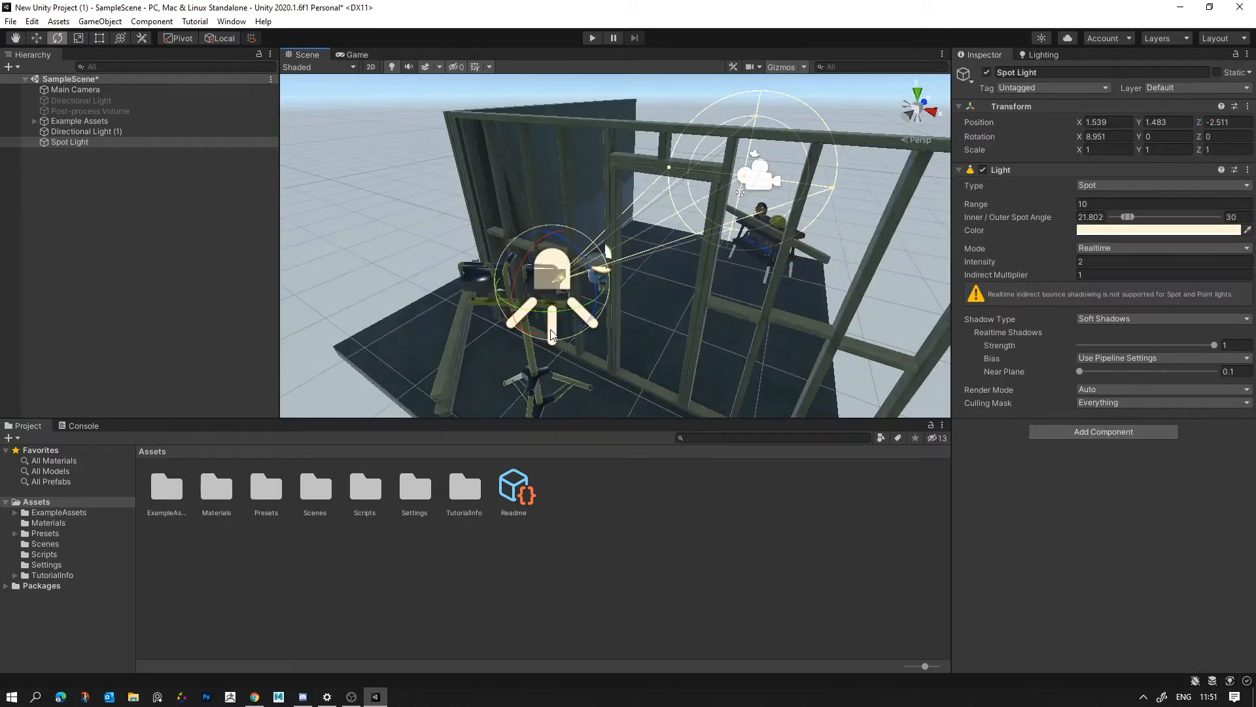
- Set the Spot Light's Range to 10.2 and widen its inner and outer spot angles to about 54.4 and 62.6
left_click_drag(552, 334, 593, 314)
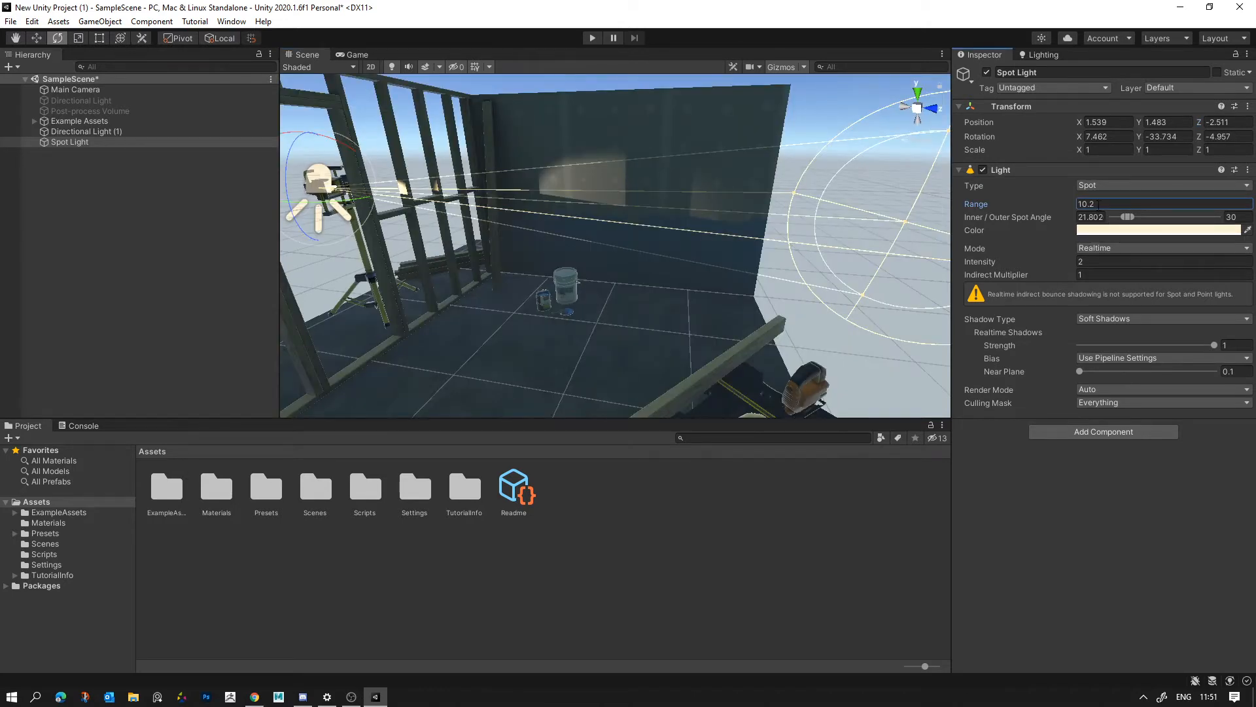
key("Return")
left_click_drag(1127, 216, 1148, 217)
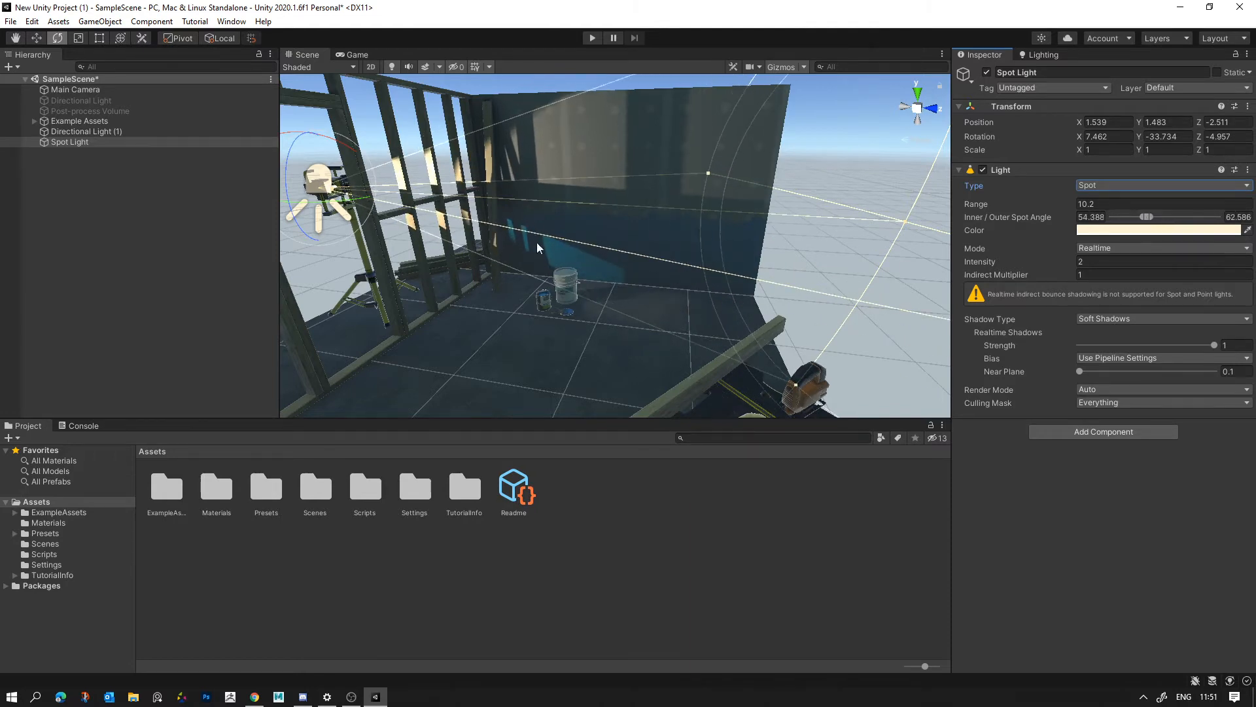
- Change the Spot Light's color to a very pale cyan and check its effect on the set
right_click_drag(538, 248, 559, 132)
left_click(560, 132)
right_click_drag(681, 152, 489, 183)
left_click(490, 182)
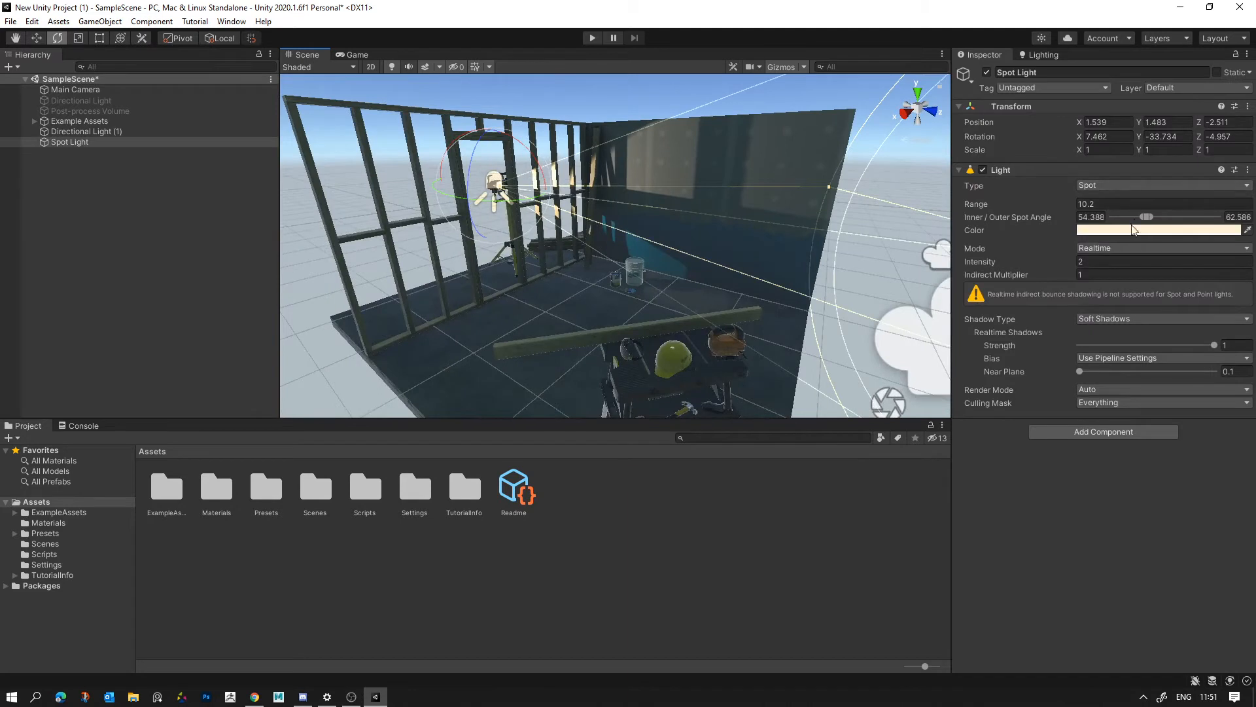
left_click(1134, 229)
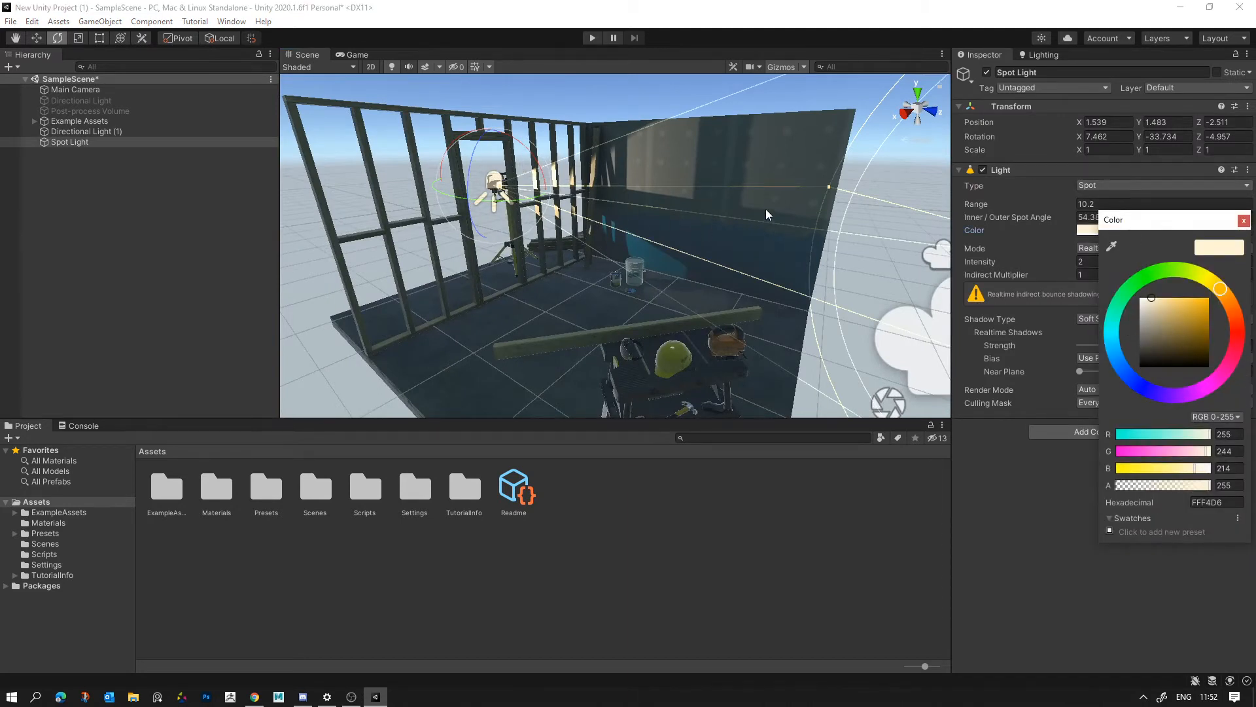
left_click(1111, 333)
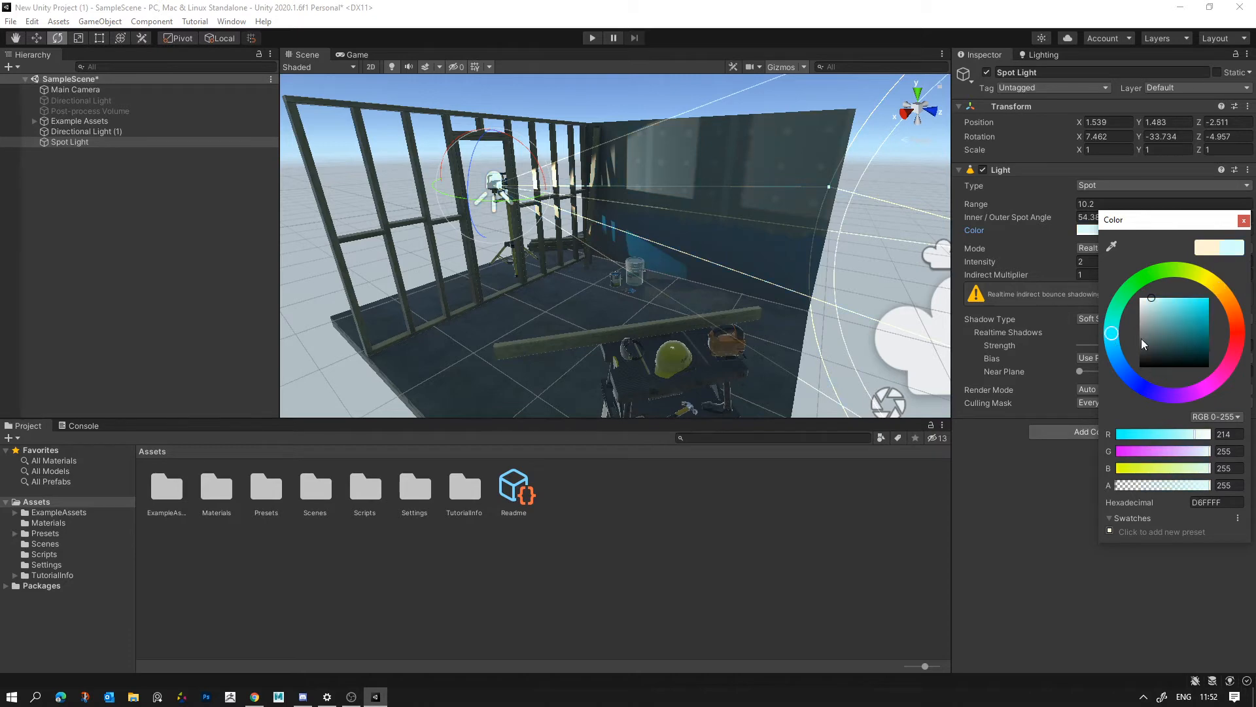
mouse_move(1125, 350)
left_mouse_down()
mouse_move(1131, 382)
mouse_move(1180, 405)
mouse_move(1103, 317)
mouse_move(1100, 327)
mouse_move(1156, 301)
mouse_move(1108, 300)
left_mouse_up()
left_click_drag(850, 287, 726, 288, "alt")
right_click_drag(726, 288, 721, 287)
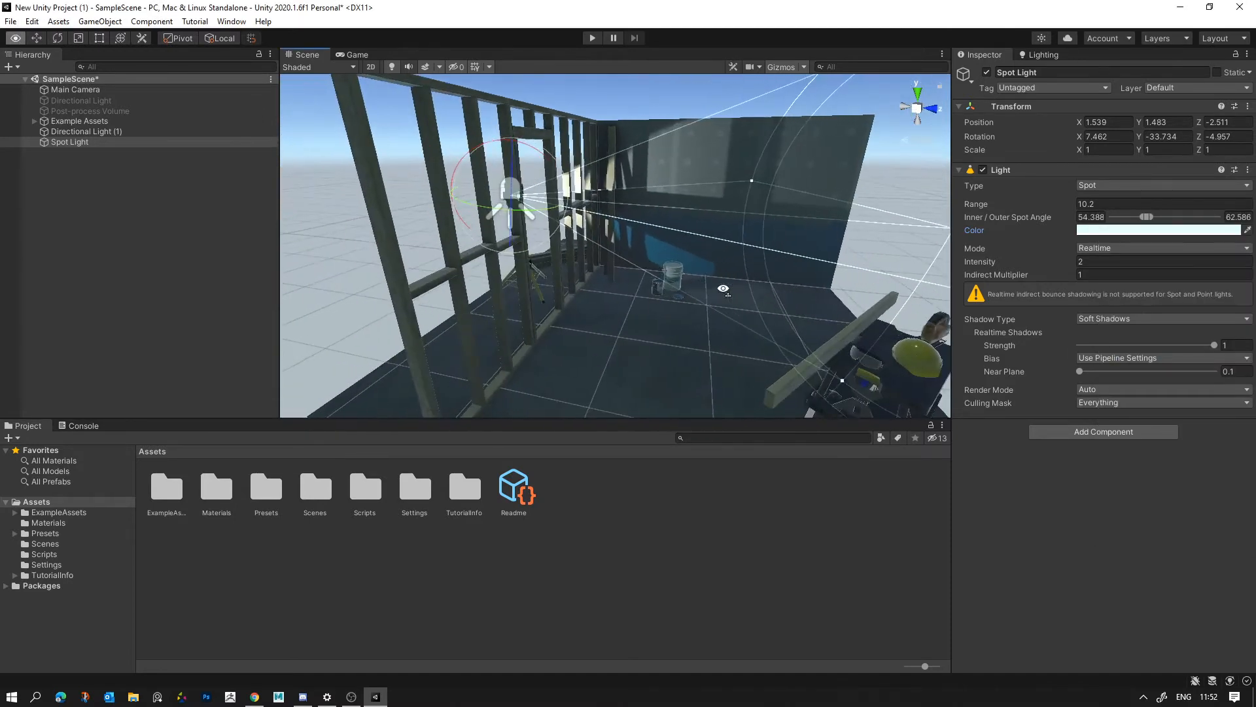
- Duplicate the Spot Light and move the copy to the middle of the set, raised above the walls
right_click_drag(851, 223, 922, 224)
left_click(811, 163)
left_click_drag(812, 164, 701, 194, "alt")
right_click_drag(701, 194, 842, 222)
right_click(122, 239)
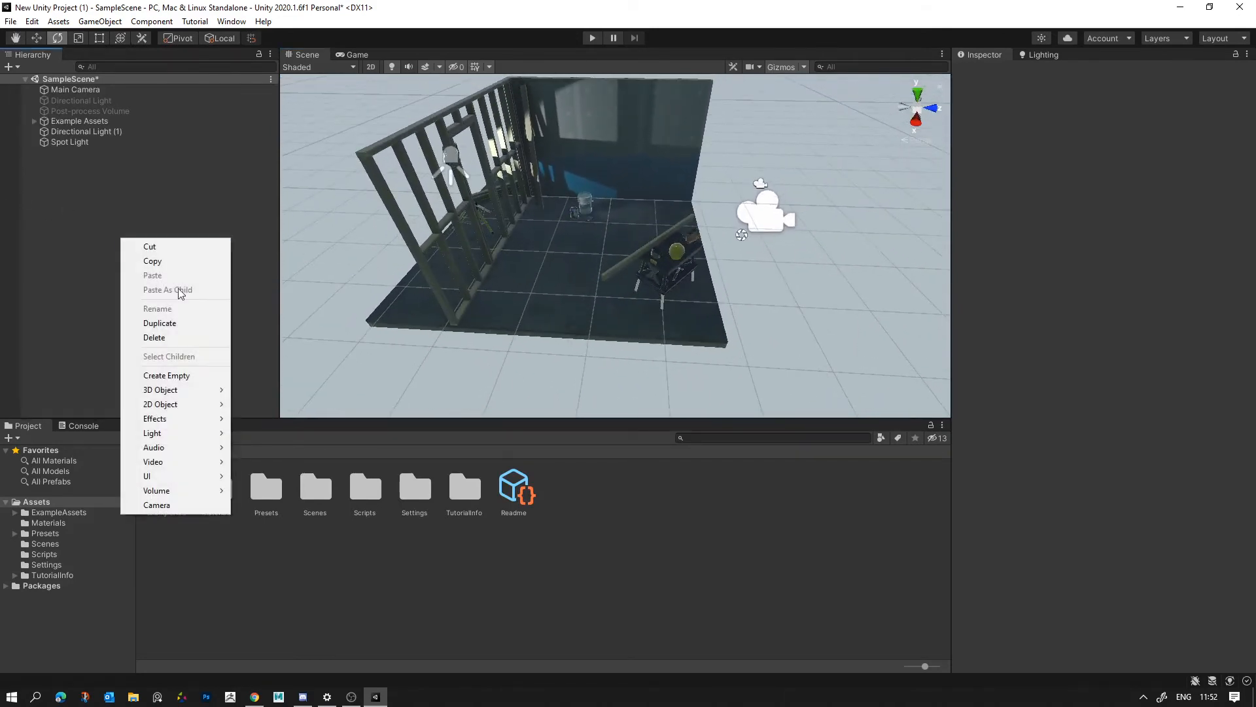
mouse_move(182, 405)
left_click(455, 186)
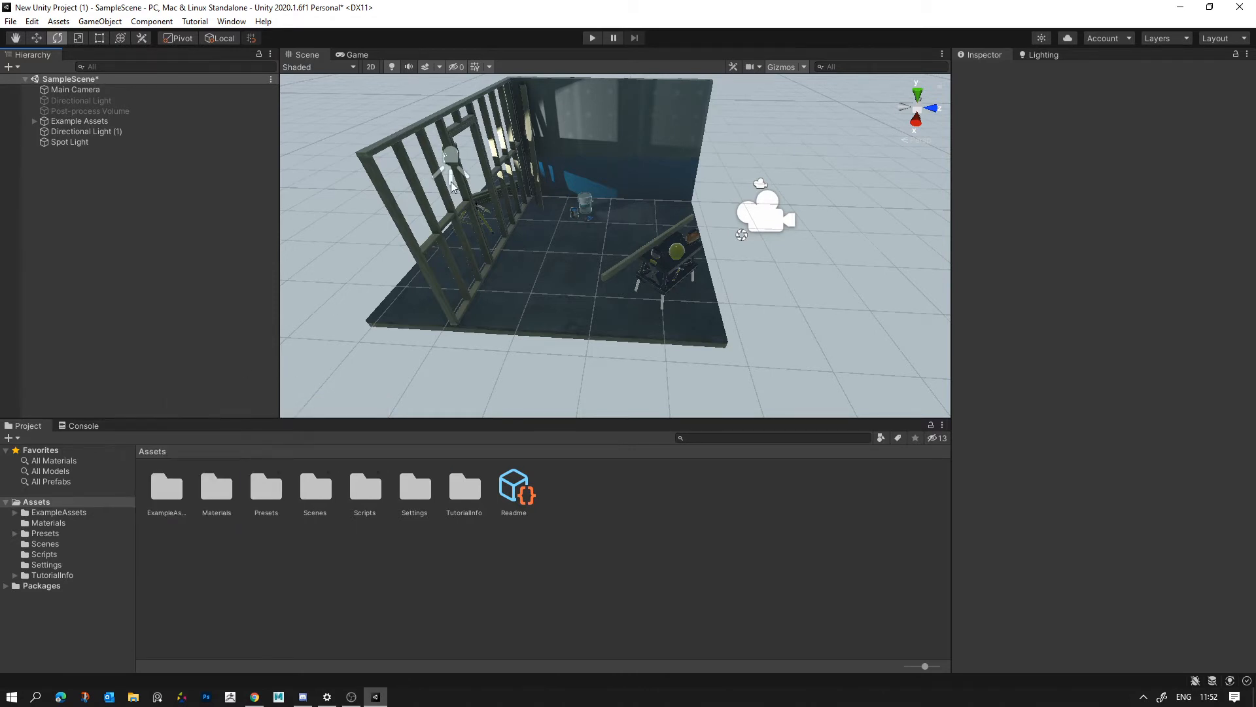
left_click(454, 187)
key("w")
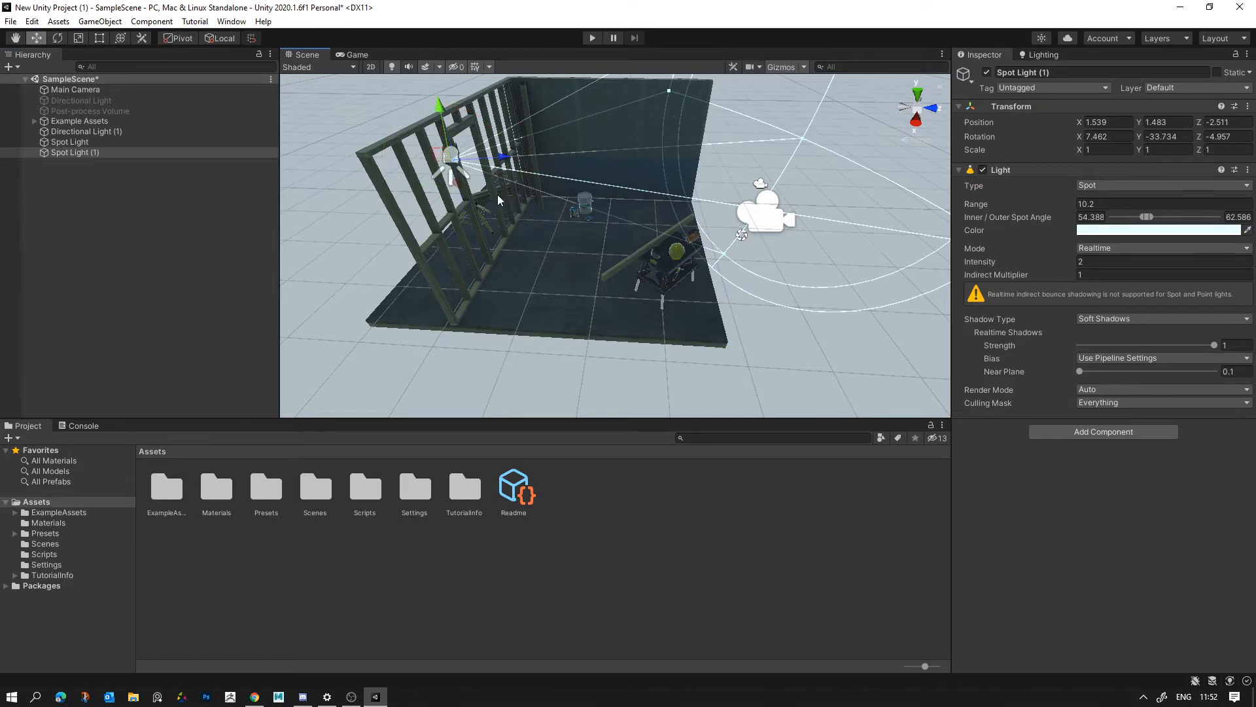
left_click_drag(440, 168, 566, 210)
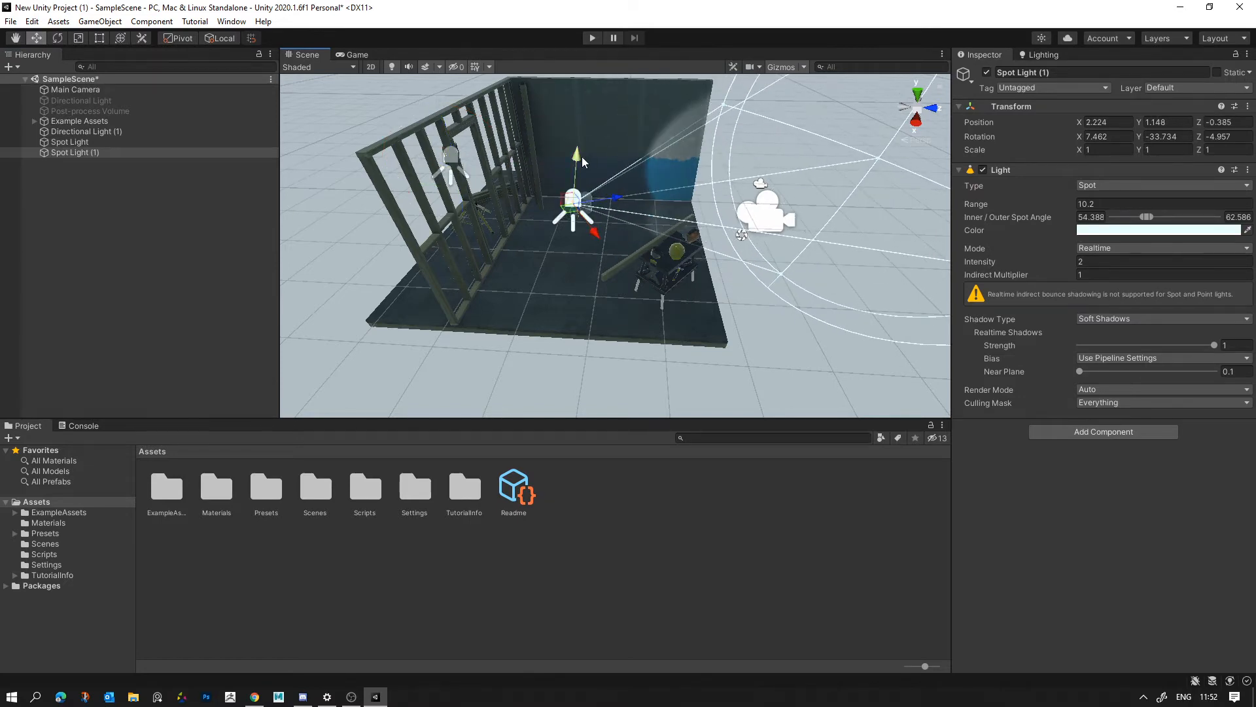
left_click_drag(581, 158, 582, 53)
- Try tilting the duplicated spot light by hand, then reset its X, Y and Z rotation to 0
key("e")
right_click_drag(565, 226, 567, 150)
left_click_drag(568, 154, 902, 229)
left_click(1124, 138)
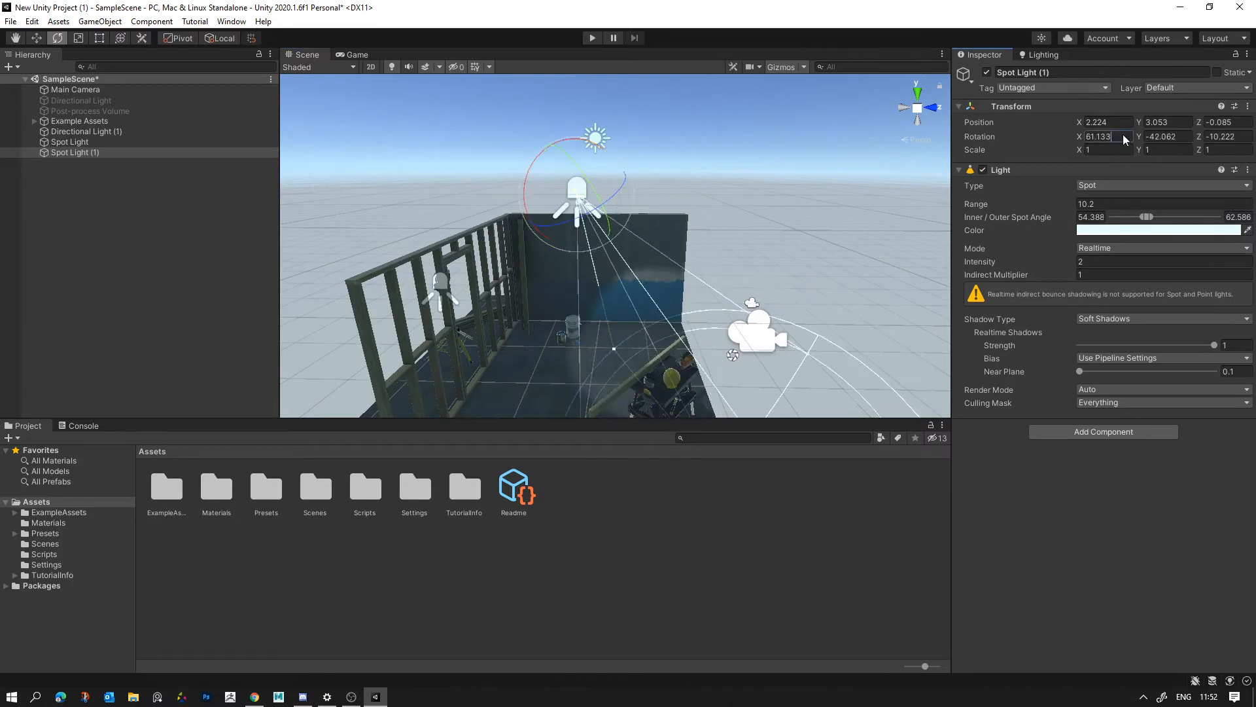
type("0")
key("Tab")
type("0")
key("Tab")
type("0")
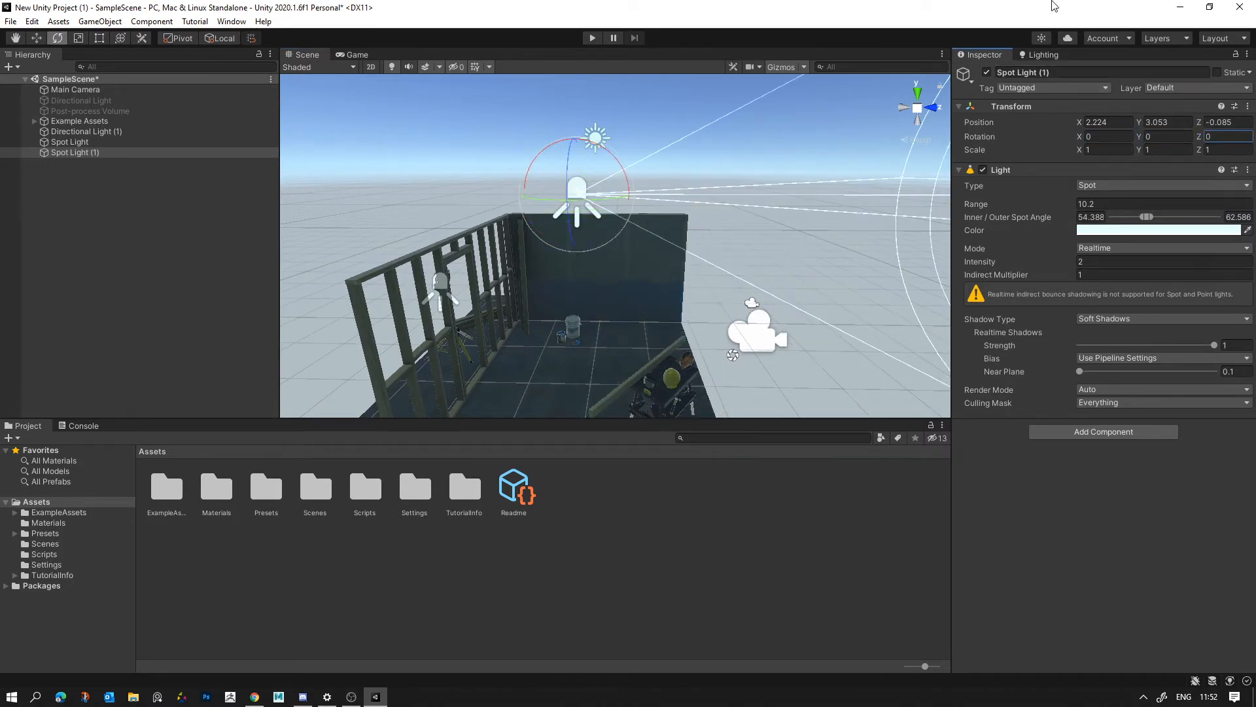
- Aim the duplicated spot light straight down at about 92° on X and raise it to about Y 3.35
left_click_drag(606, 151, 664, 348)
key("w")
left_click_drag(579, 246, 578, 221)
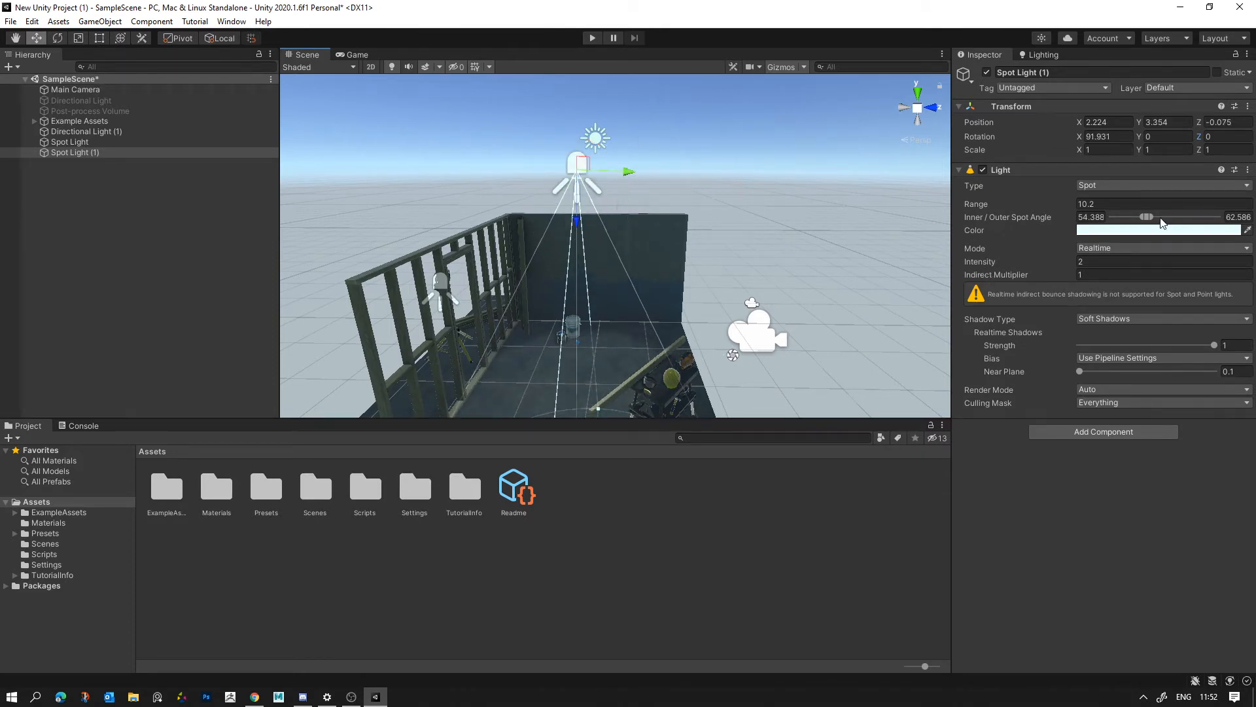
- Widen the overhead spot light's inner and outer angles to about 129.7 and 137.9 and set its Intensity to 9.07
left_click_drag(1147, 217, 1192, 218)
right_click_drag(535, 201, 526, 224)
right_click_drag(865, 164, 872, 168)
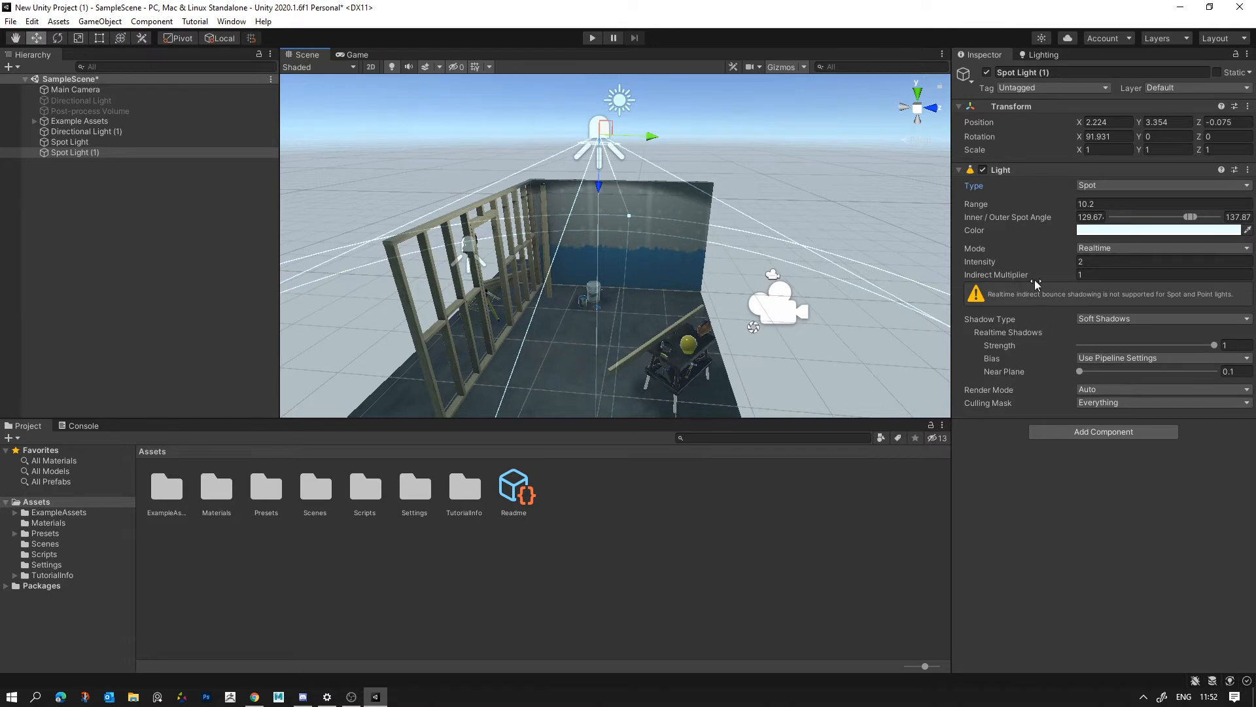
left_click_drag(983, 265, 1025, 275)
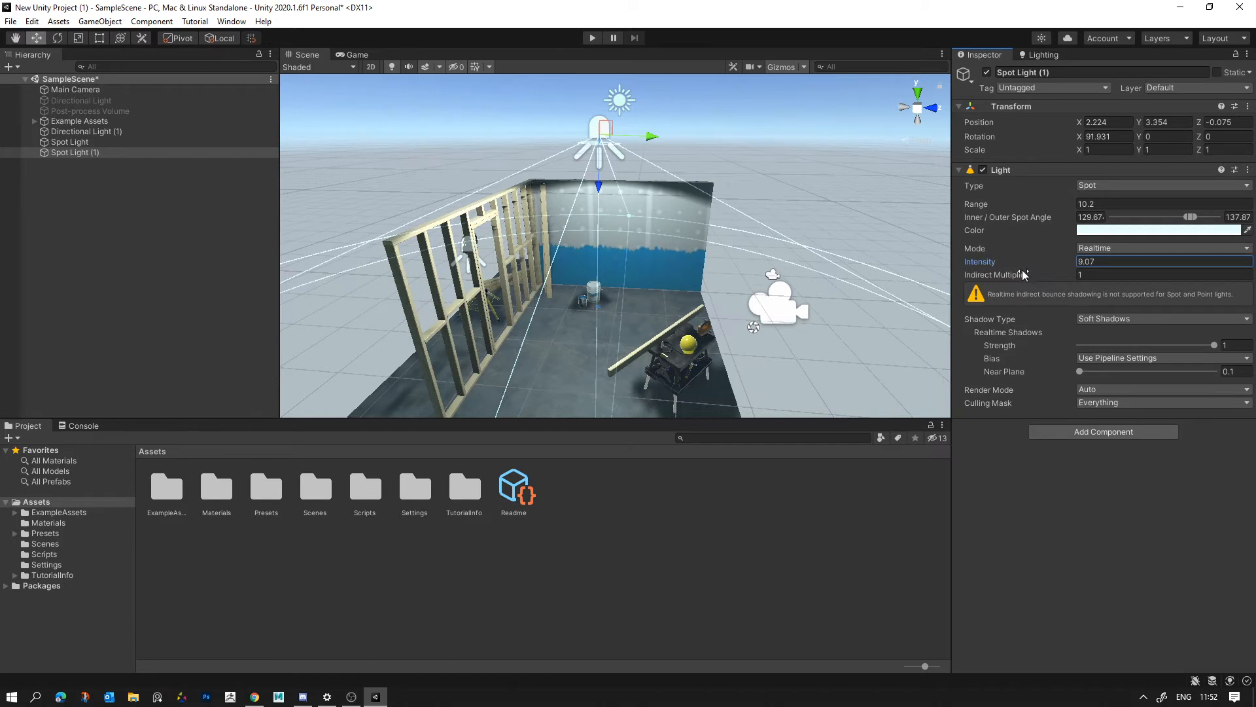
left_click(1132, 246)
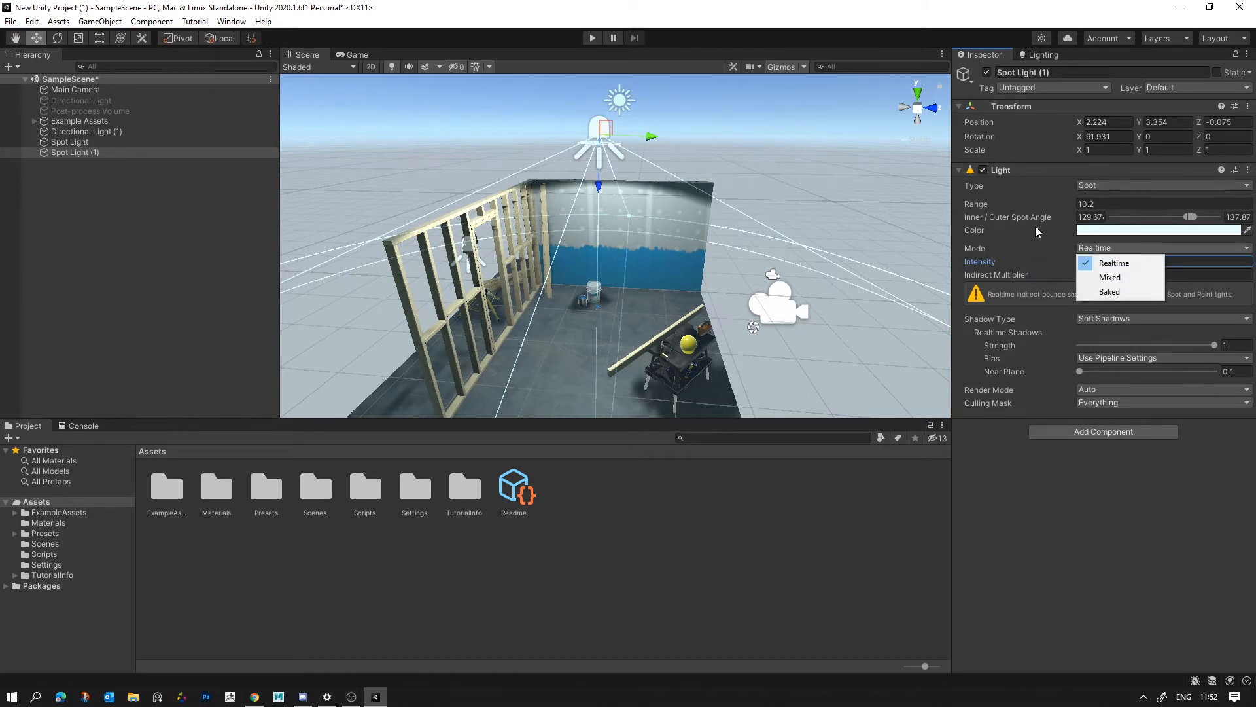
left_click(989, 339)
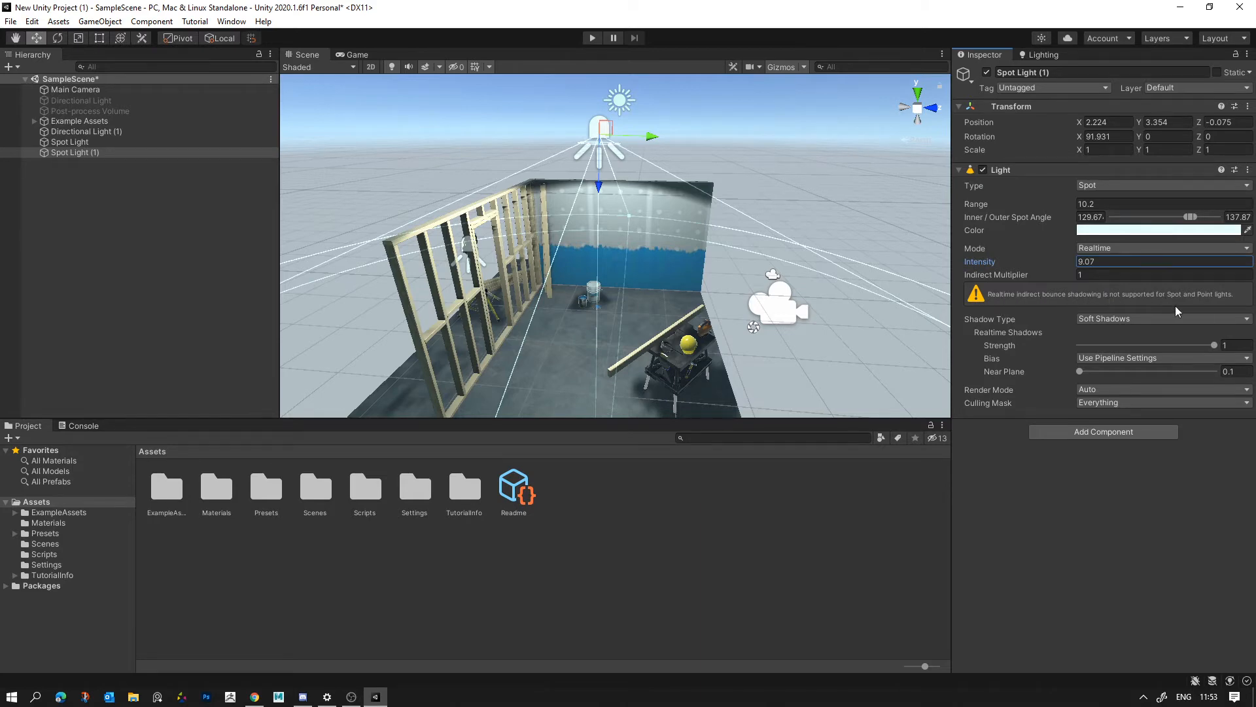
- Reduce the overhead spot light's Intensity to 1.72 and lower it to about Y 0.74, just above the floor
right_click_drag(684, 265, 492, 180)
key("w")
left_click(493, 181)
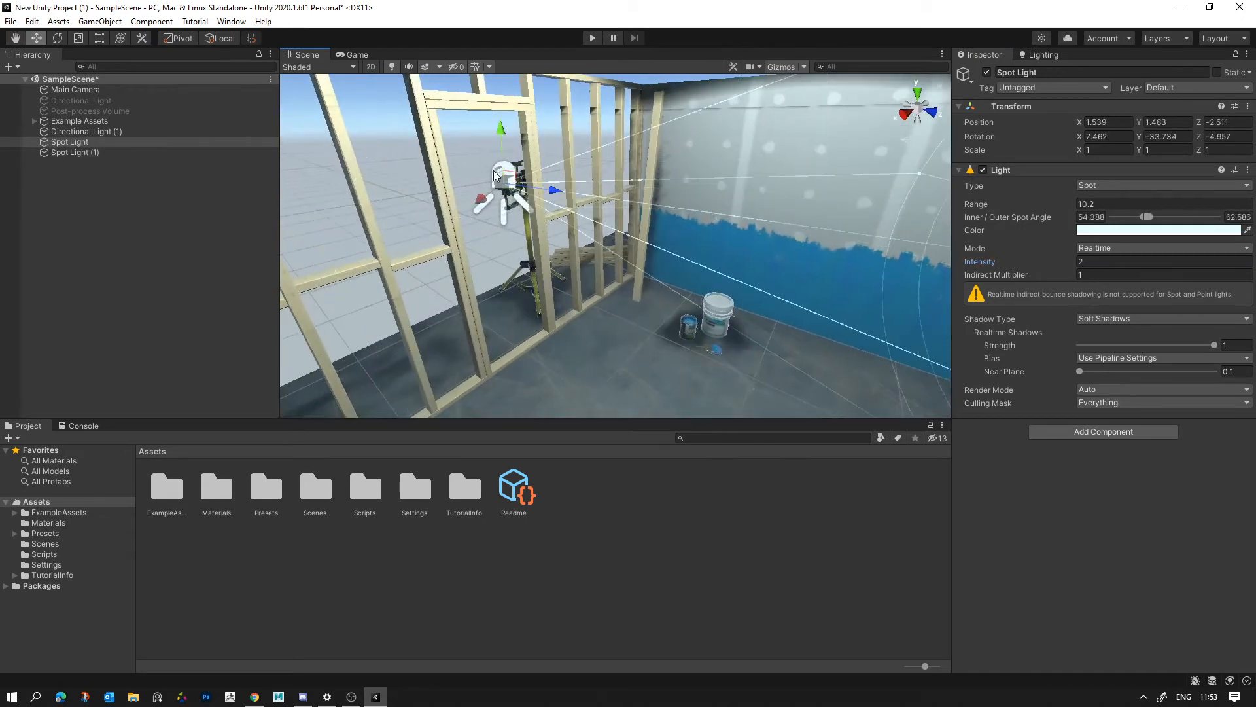
key("f")
left_click(625, 121)
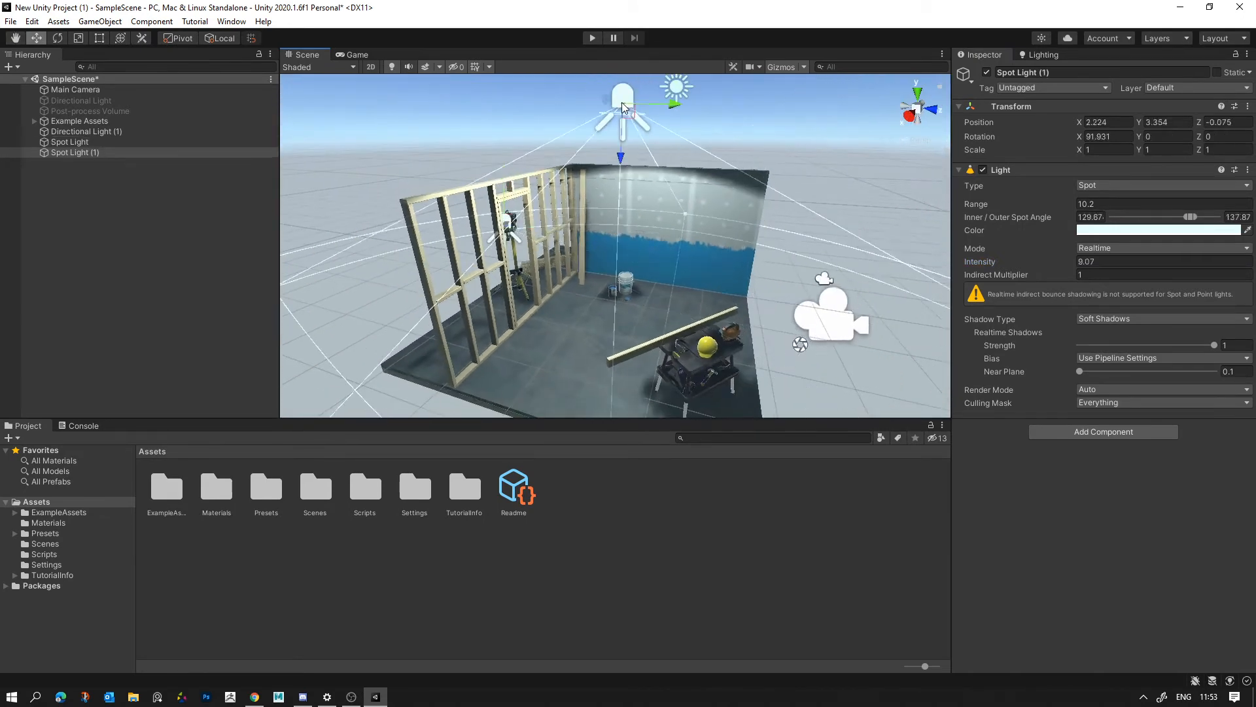
left_click_drag(984, 264, 857, 277)
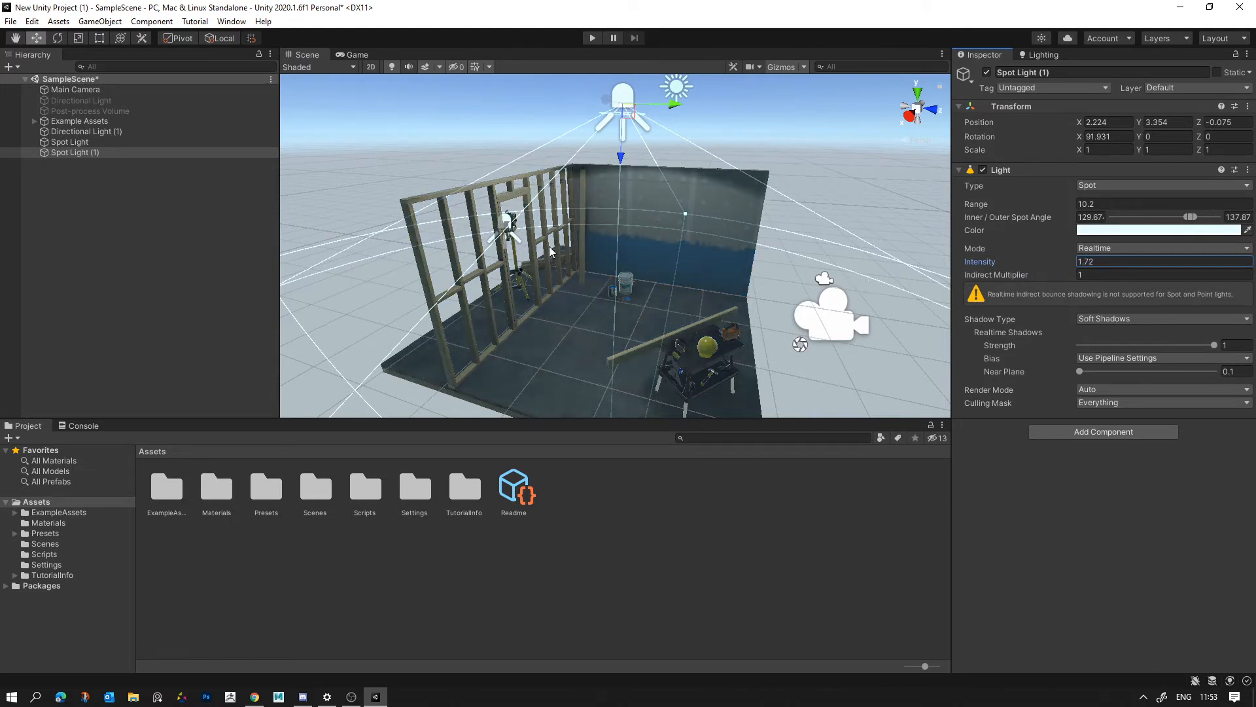
left_click_drag(622, 173, 619, 378)
left_click(519, 244)
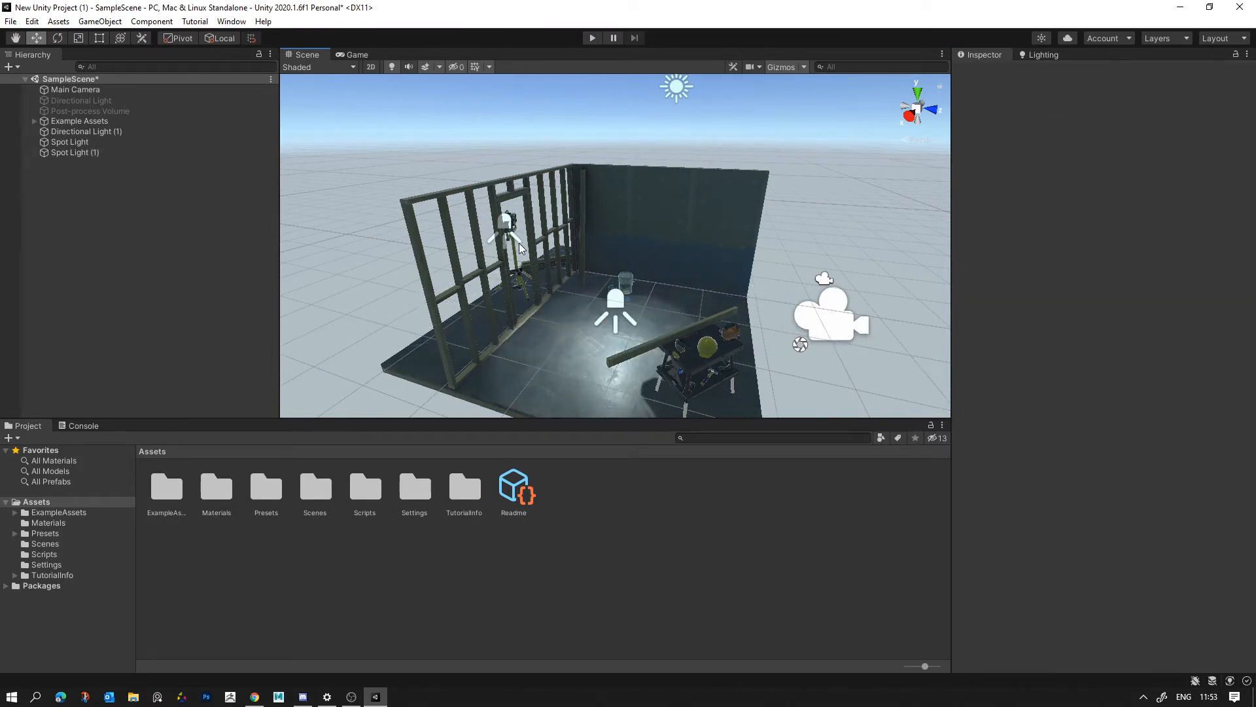
- Select the original Spot Light by the stud wall and try its Mode as Mixed, then set it to Baked
right_click_drag(516, 241, 487, 239)
left_click(92, 143)
key("w")
right_click_drag(674, 211, 746, 209)
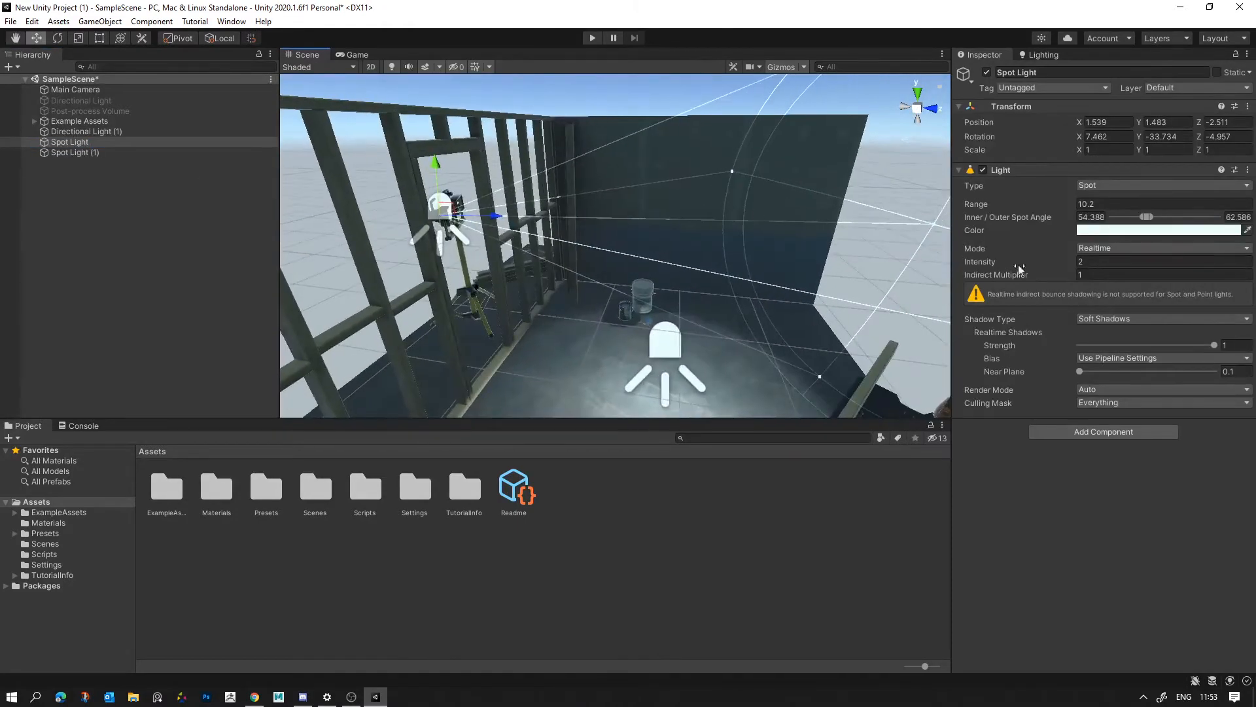
left_click(984, 265)
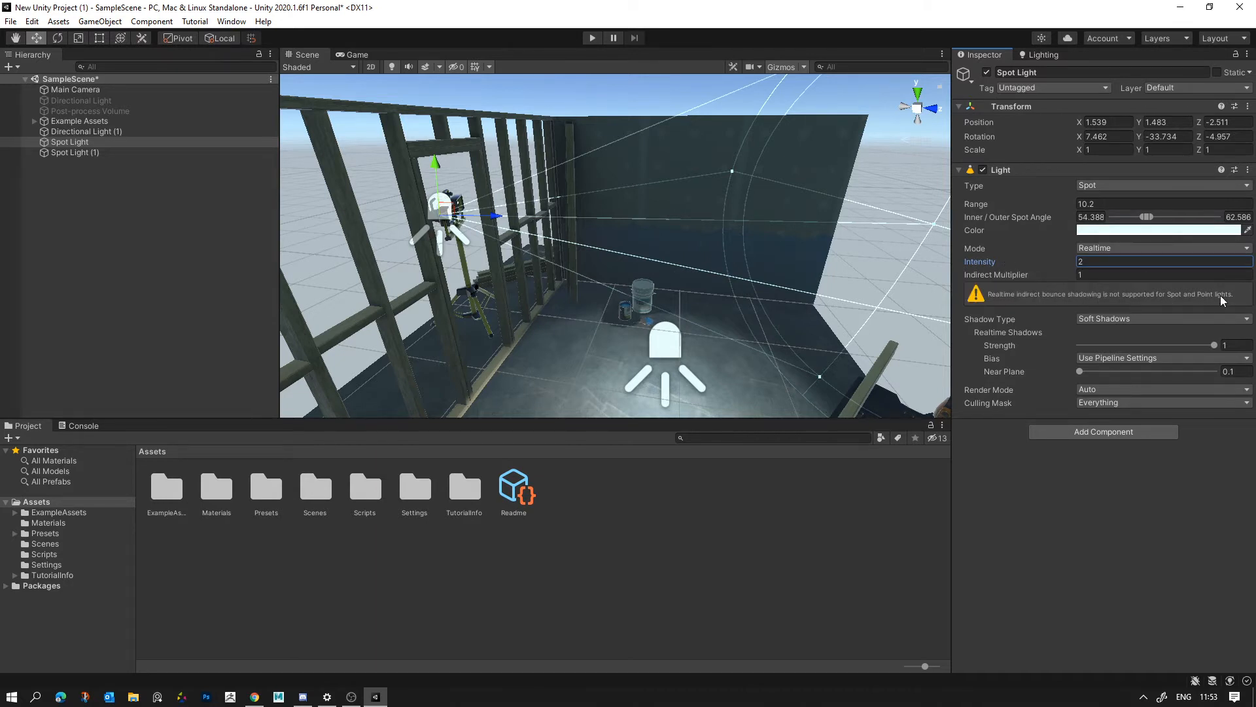
left_click(1087, 185)
left_click(1051, 254)
left_click(1095, 248)
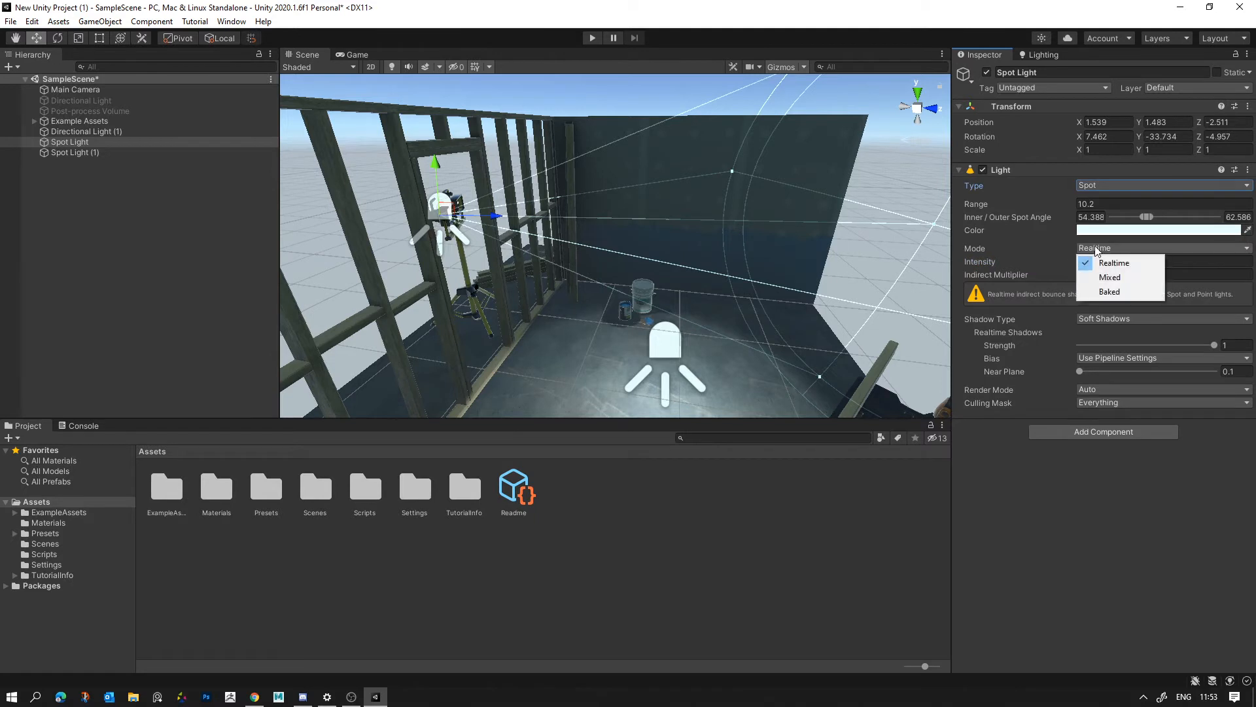
left_click(1107, 277)
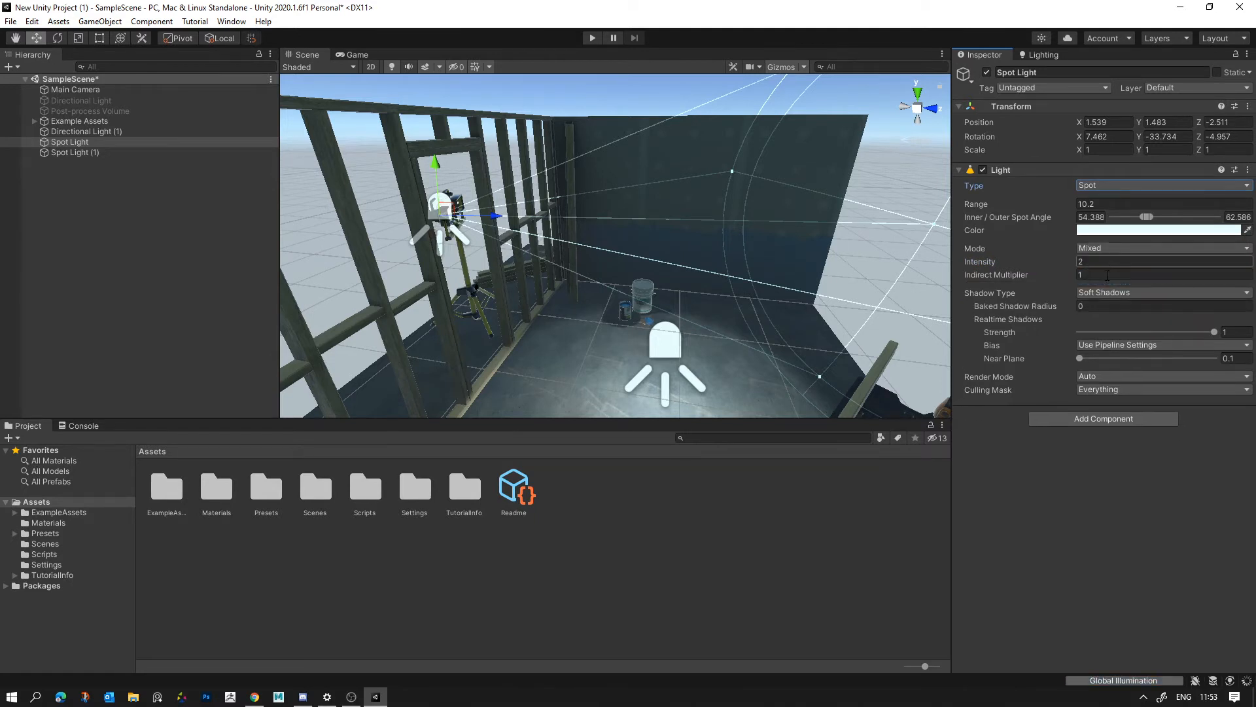
left_click(1102, 249)
left_click(1090, 293)
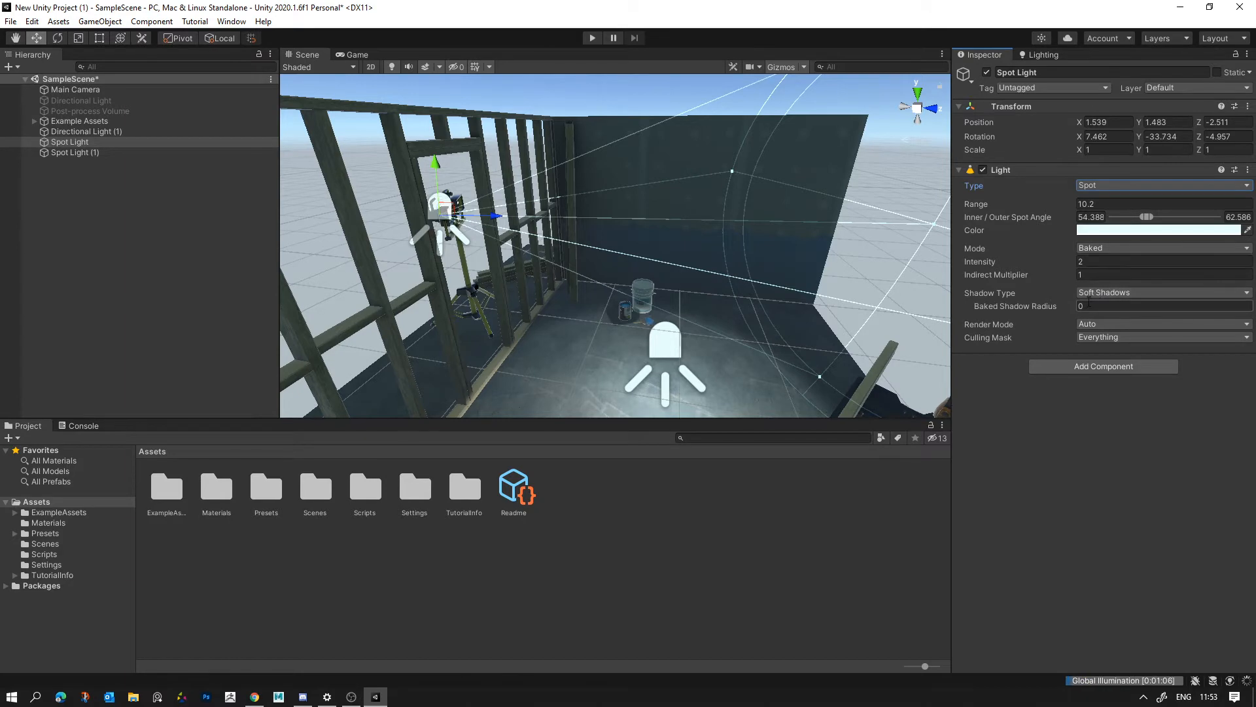
- Select the duplicated spot light near the floor and raise it back above the set to about Y 3.11
scroll(608, 301, "down", 6)
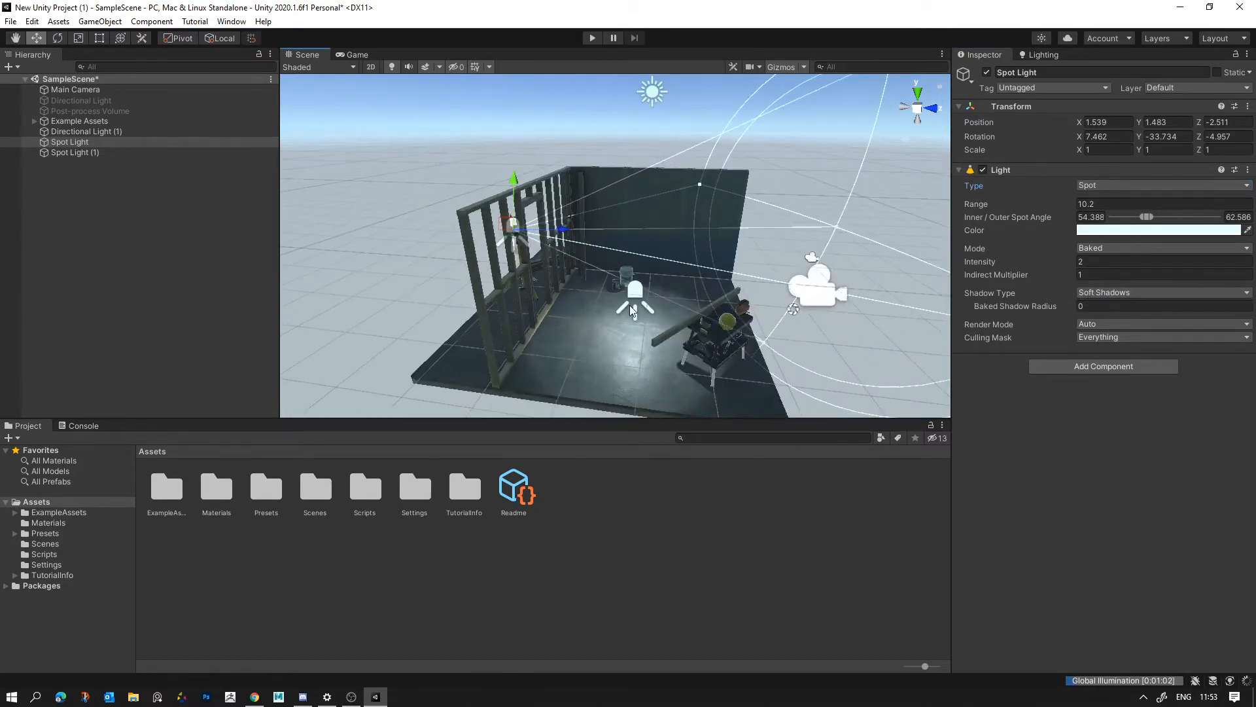
left_click(630, 308)
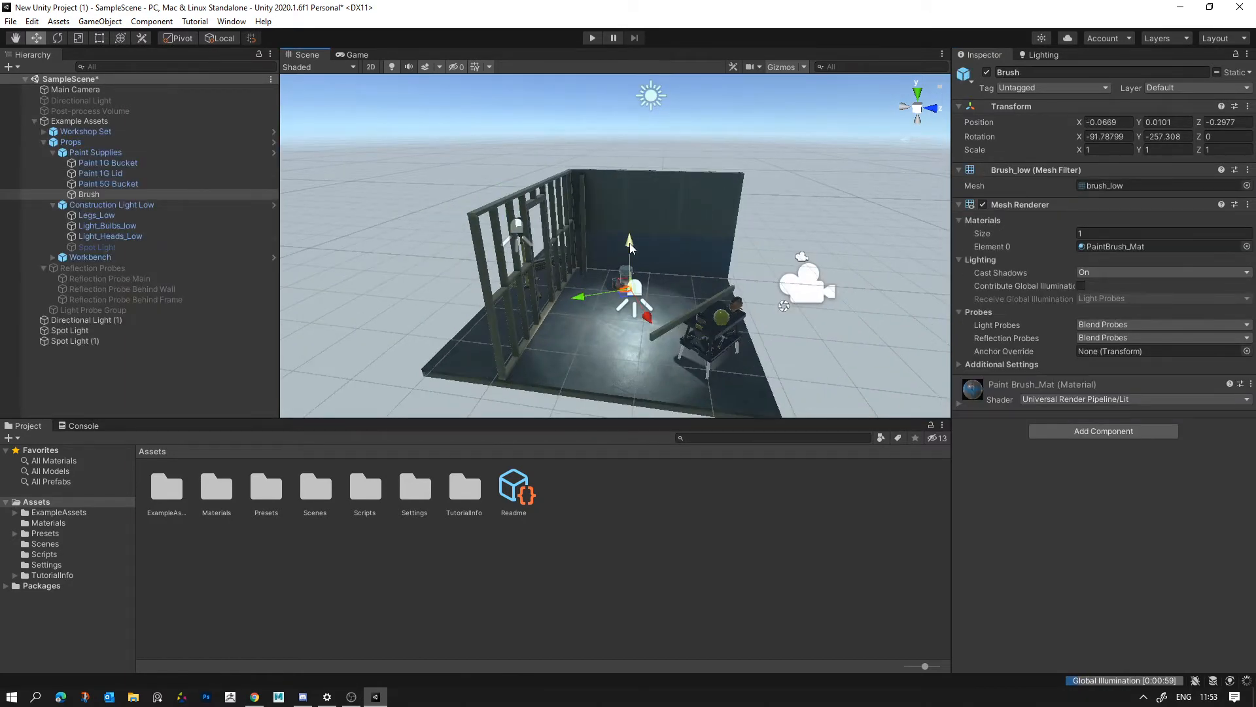
left_click(634, 304)
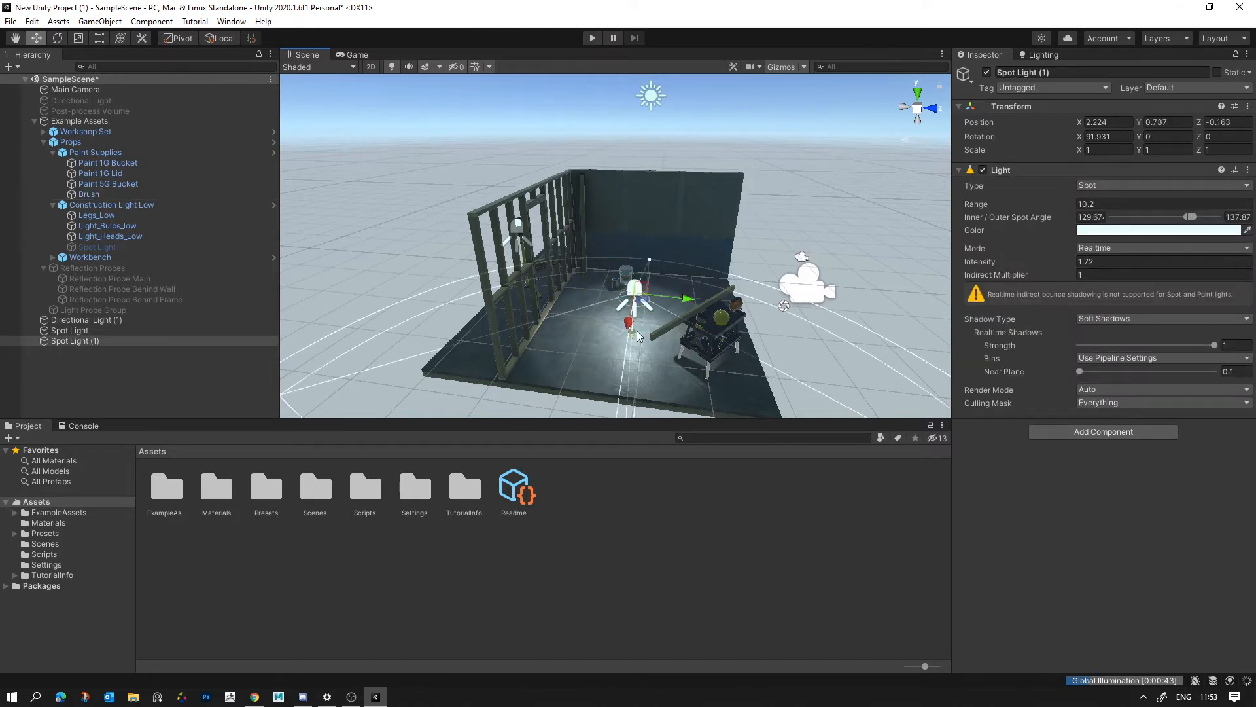
left_click_drag(638, 335, 1092, 252)
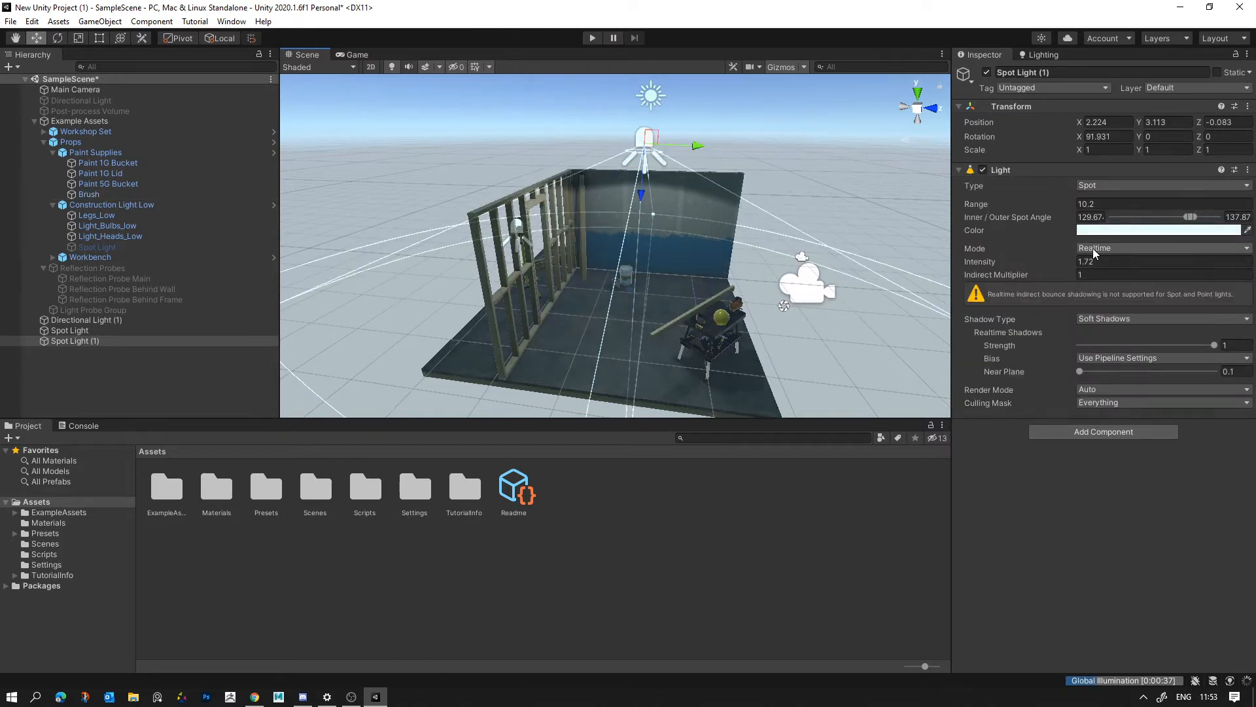
- Set the duplicated overhead spot light's Mode to Baked, then deselect it
left_click(1092, 249)
left_click(1092, 277)
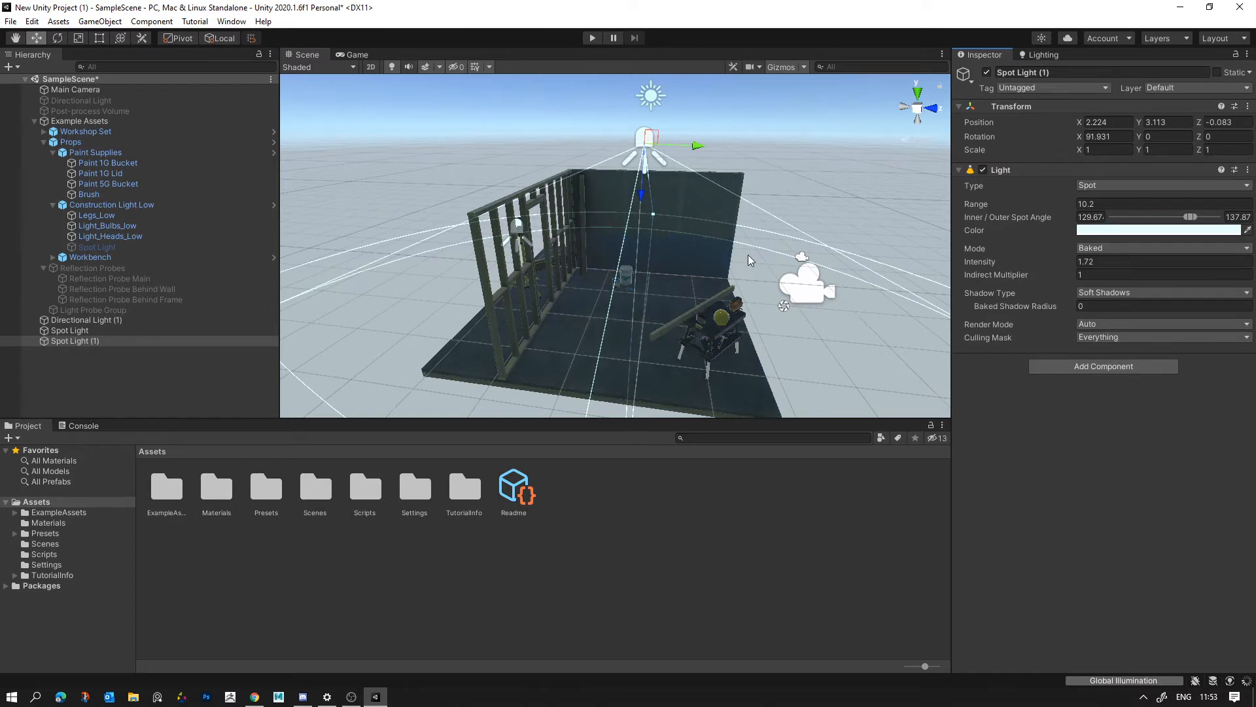
scroll(748, 254, "up", 3)
left_click_drag(748, 254, 407, 174, "alt")
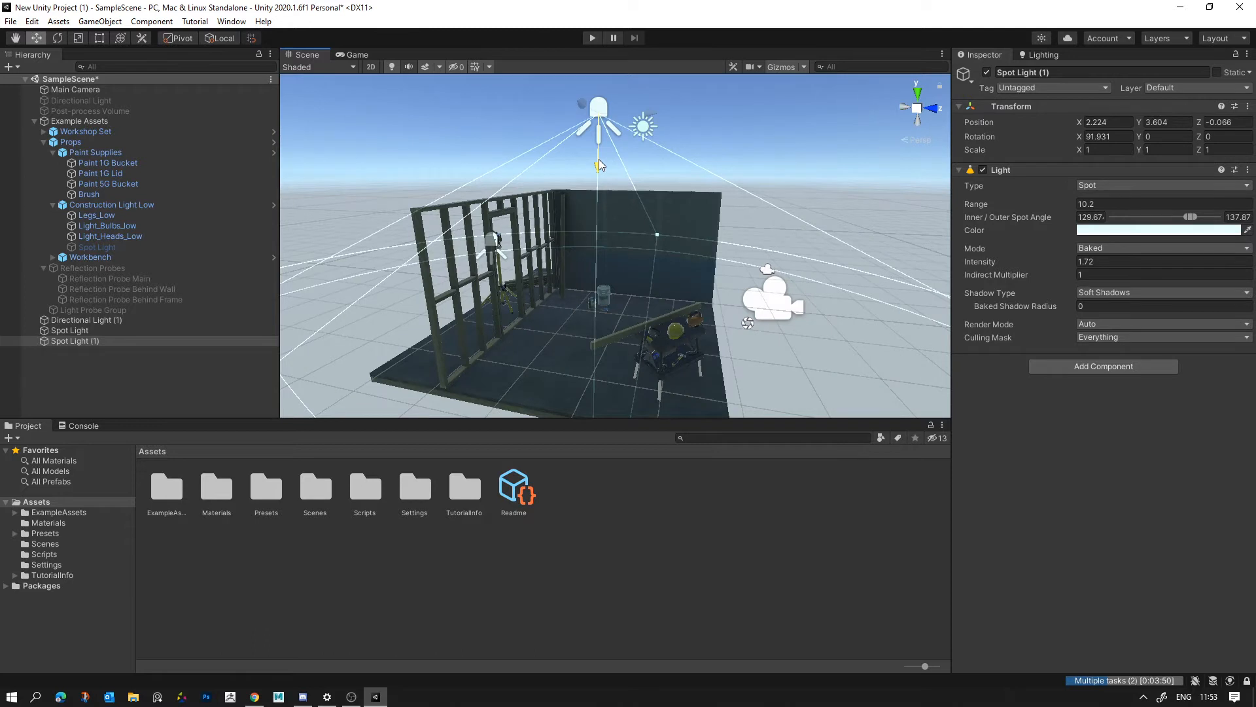
left_click(666, 174)
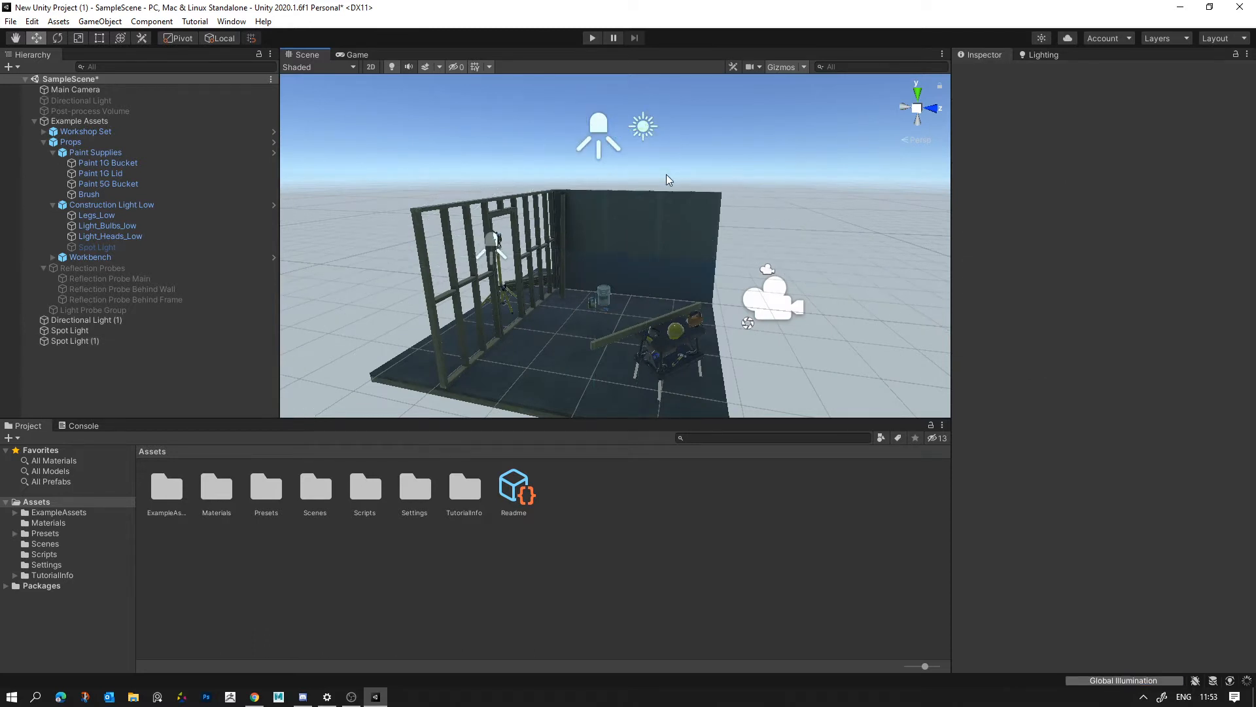
- Turn off automatic lighting generation in the scene's lighting settings and generate the lighting manually
left_click(1044, 55)
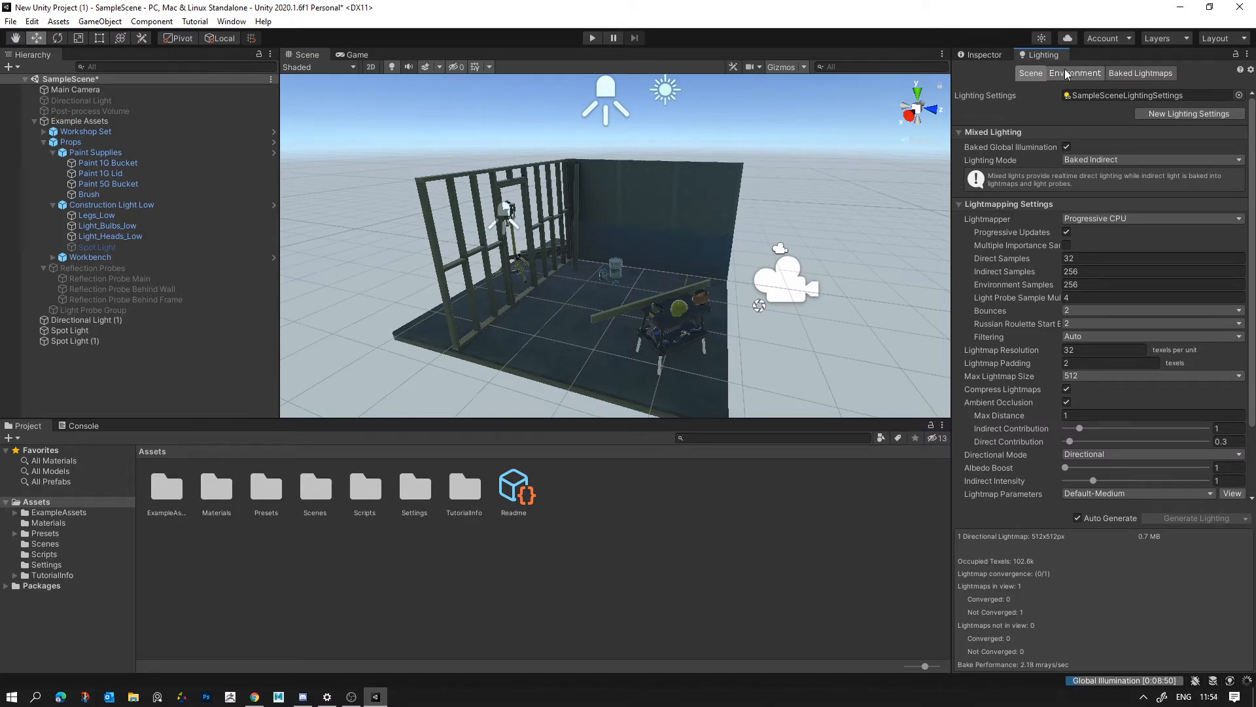
left_click(1077, 518)
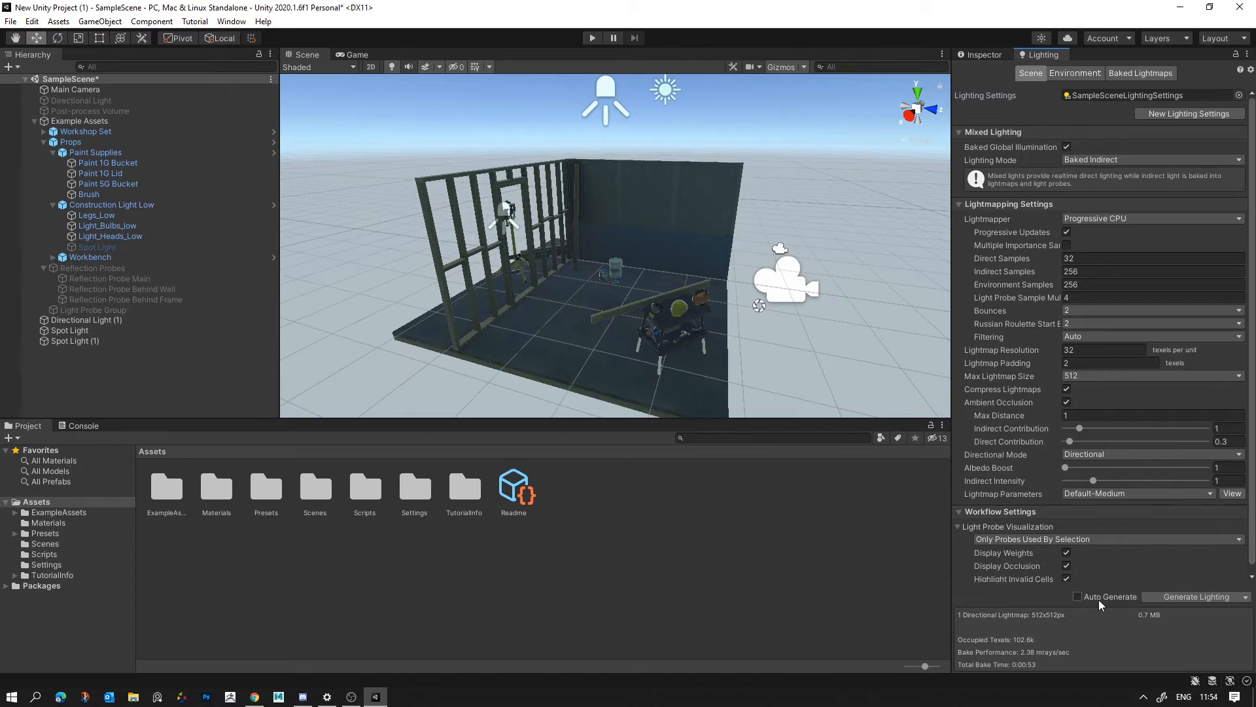
left_click_drag(819, 268, 759, 275, "alt")
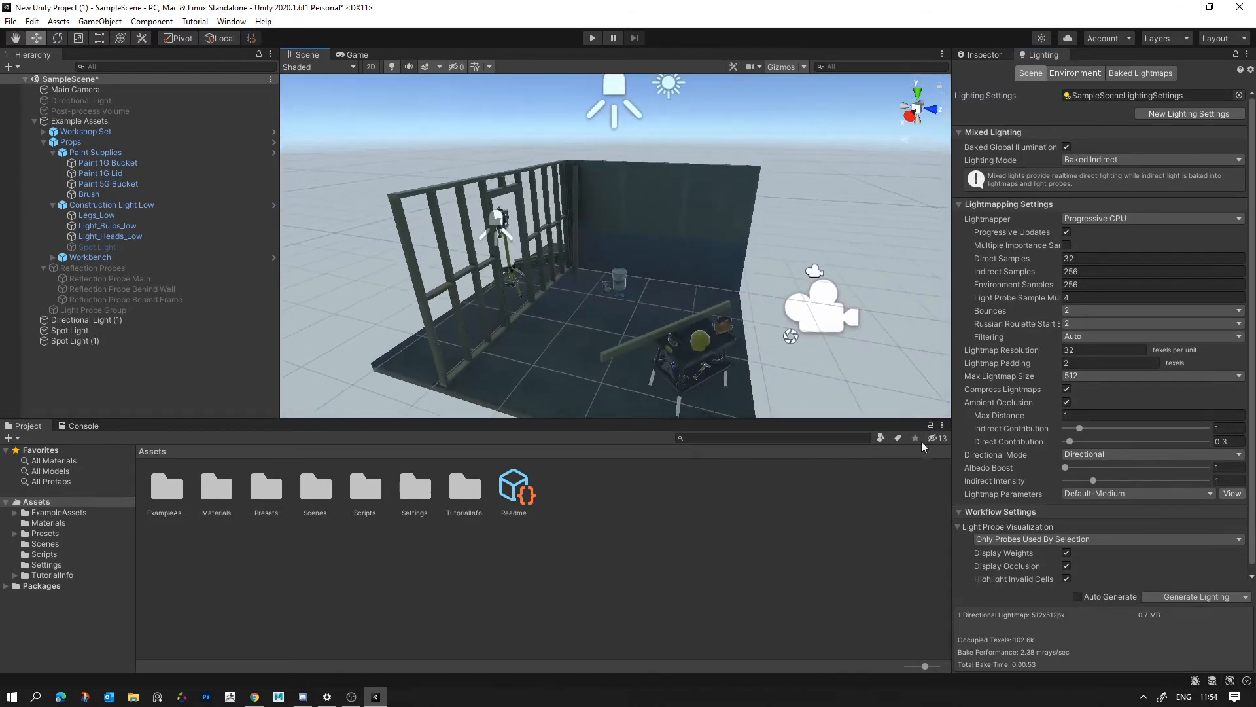
left_click(1209, 598)
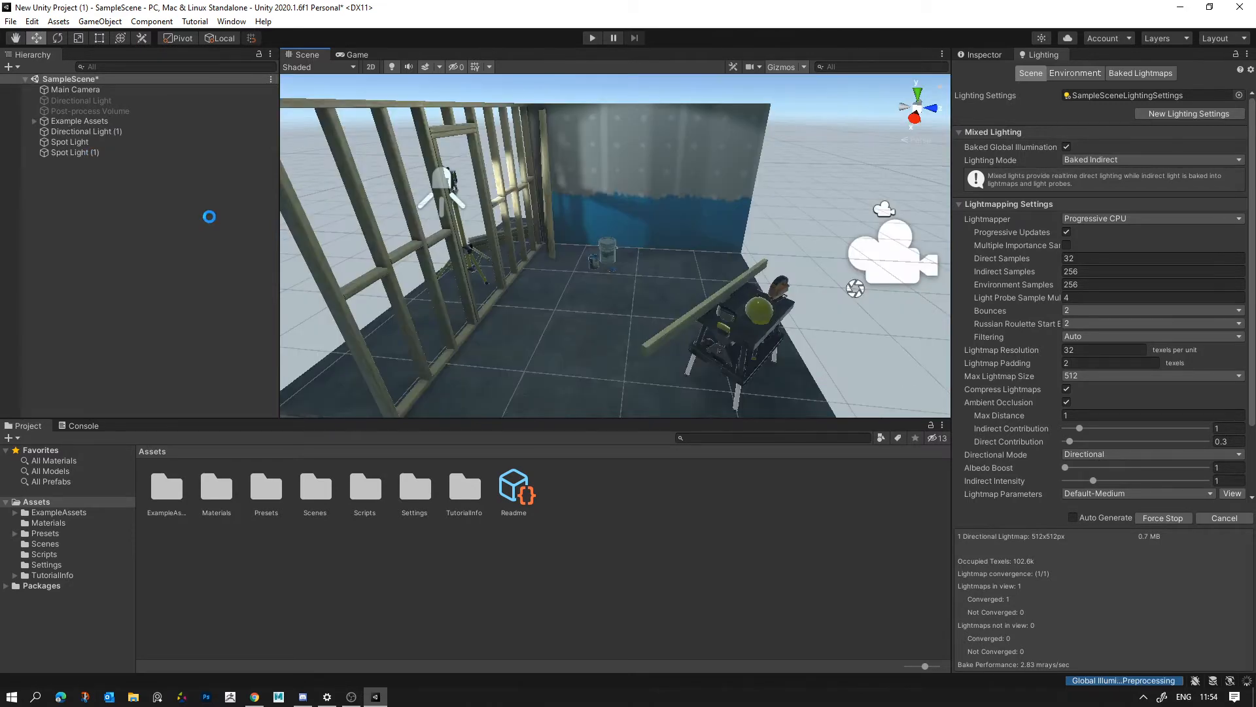
- Add a Point Light to the scene and set its Position to 0, 0, 0
right_click(169, 225)
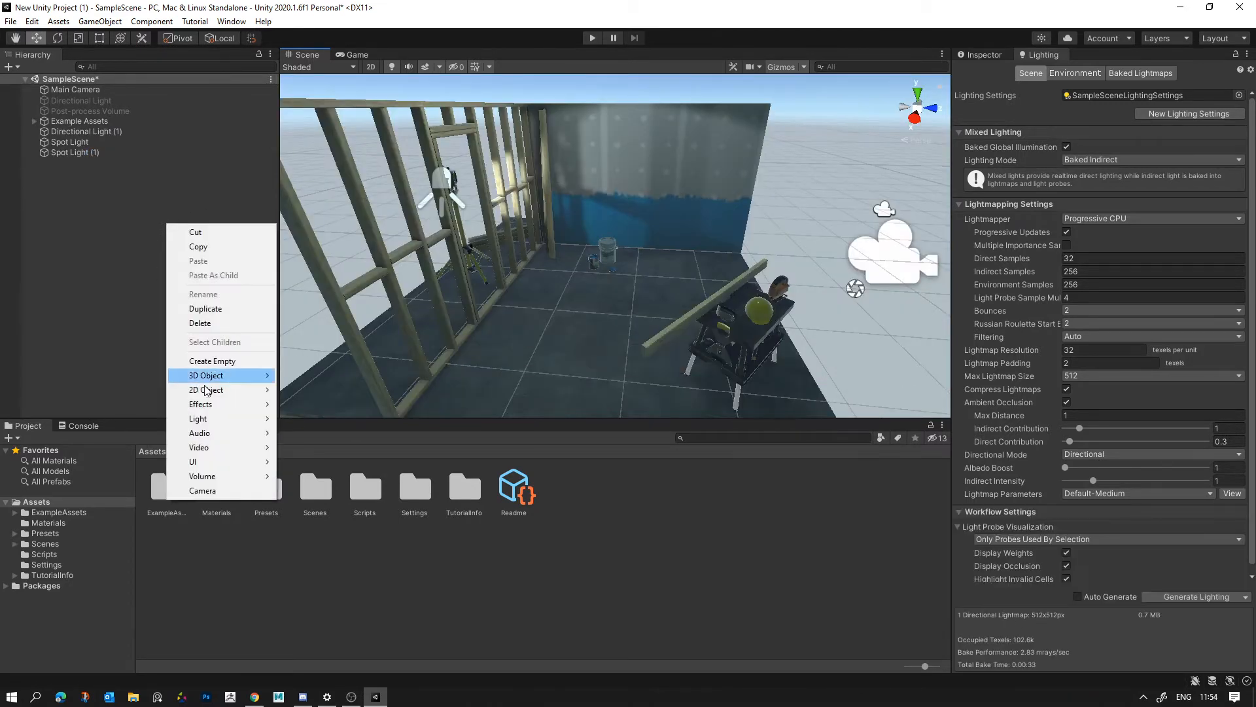
mouse_move(222, 418)
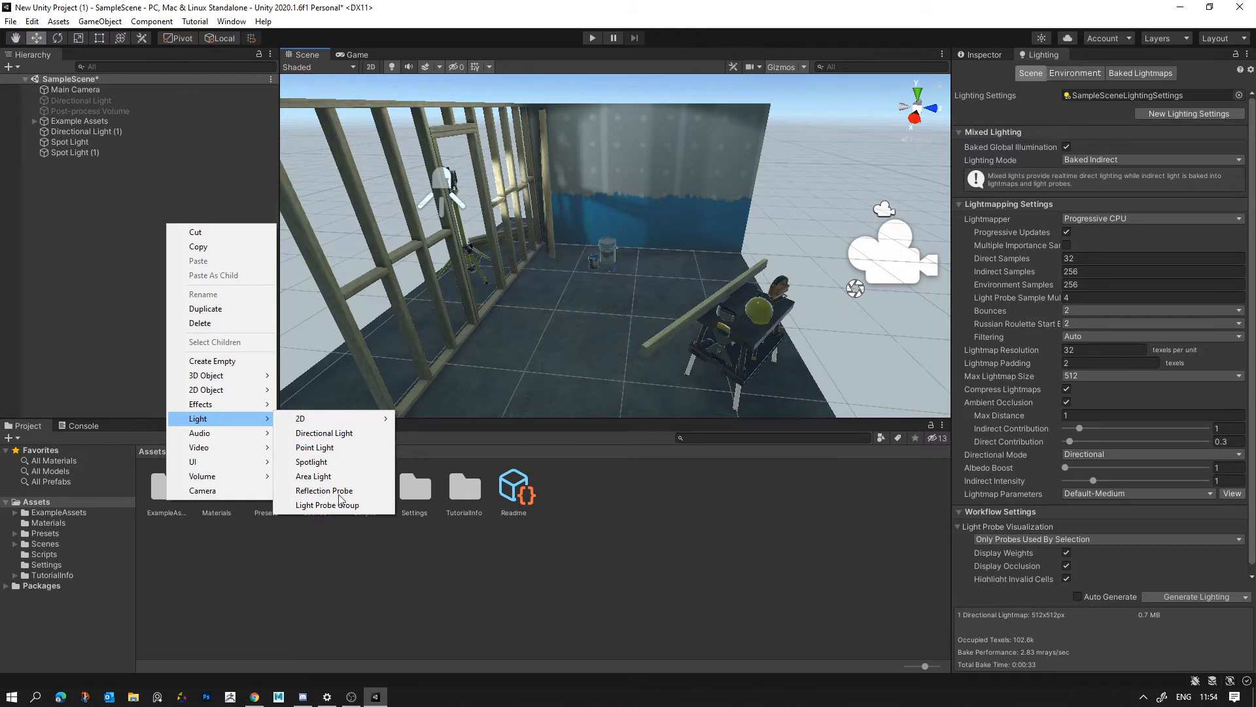
left_click(327, 447)
scroll(682, 299, "down", 4)
left_click_drag(746, 281, 893, 238, "alt")
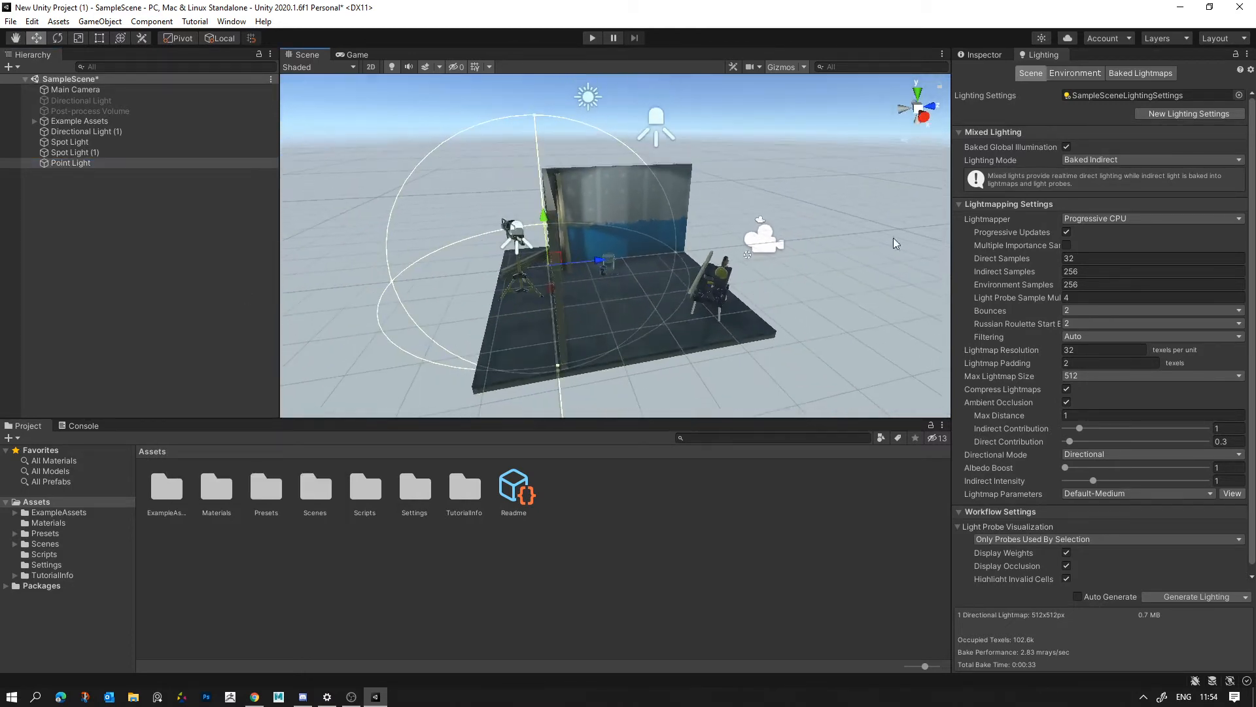
left_click(1002, 55)
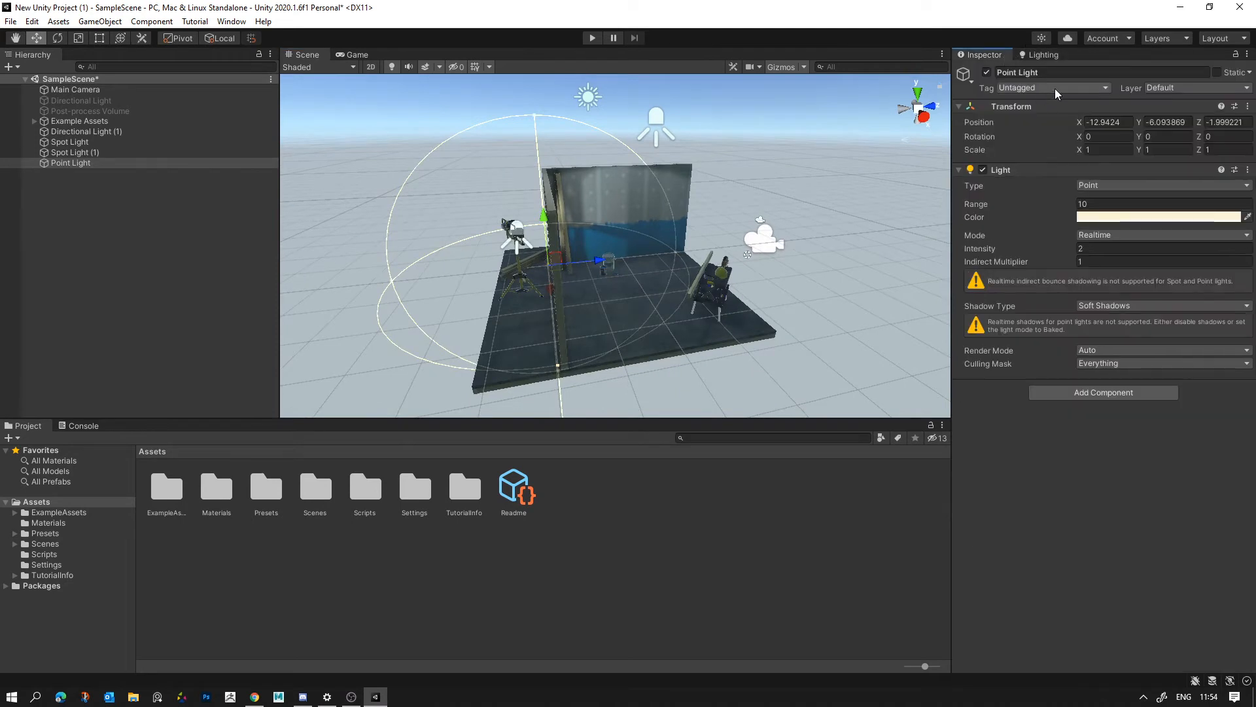
left_click(1106, 122)
type("0")
key("Tab")
type("0")
key("Tab")
type("0")
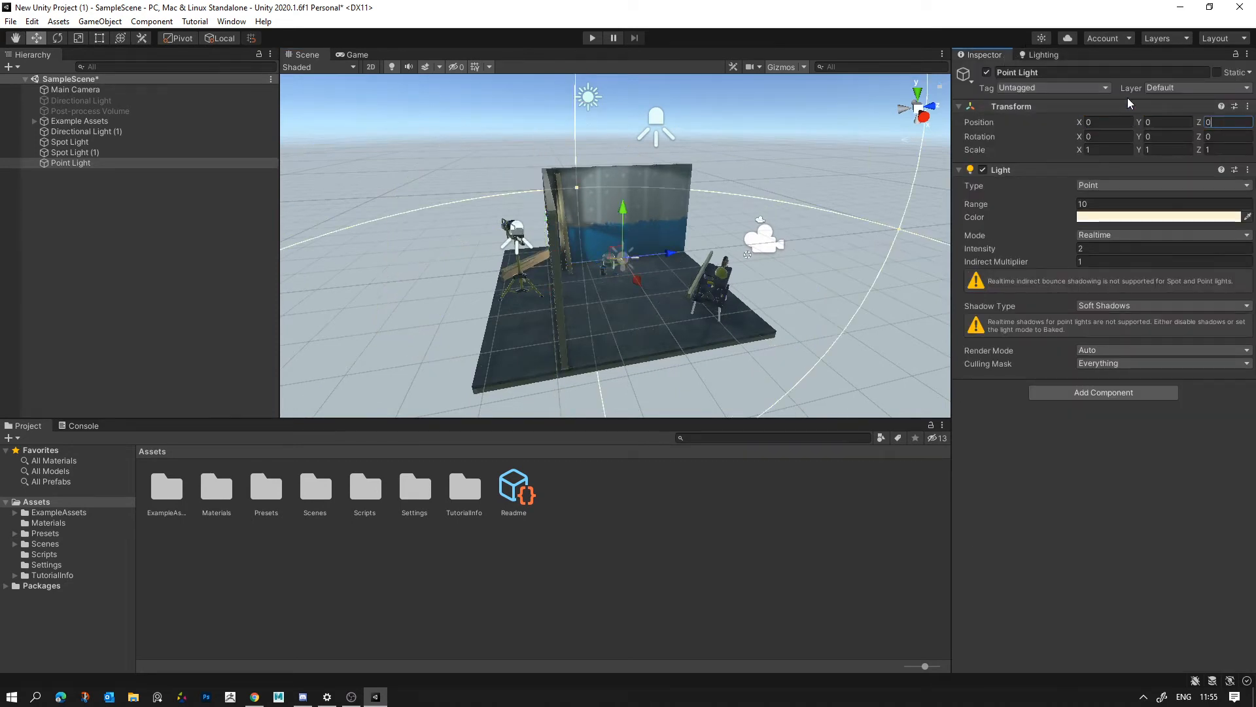
- Move the point light above the workbench, to about X 2.58, Y 1.53, Z 0.87
left_click_drag(637, 280, 697, 168)
left_click(706, 274)
left_click(681, 279)
right_click_drag(687, 228, 942, 294)
key("w")
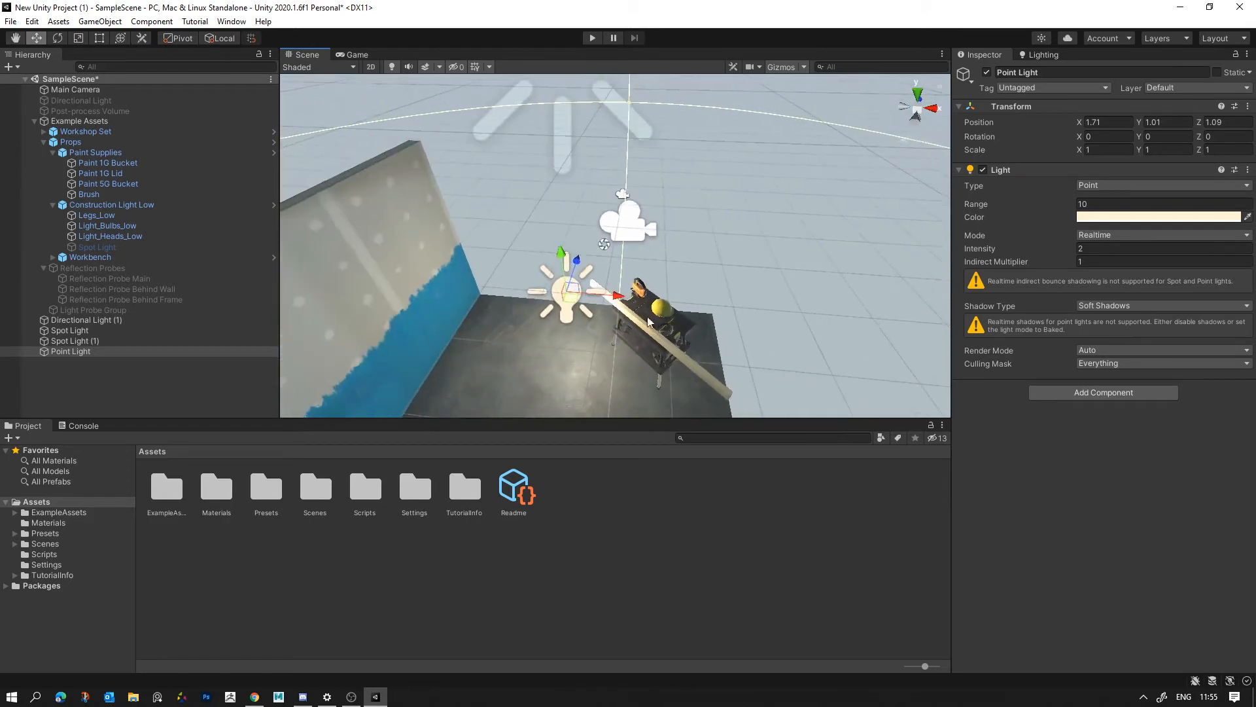
left_click_drag(577, 291, 633, 321)
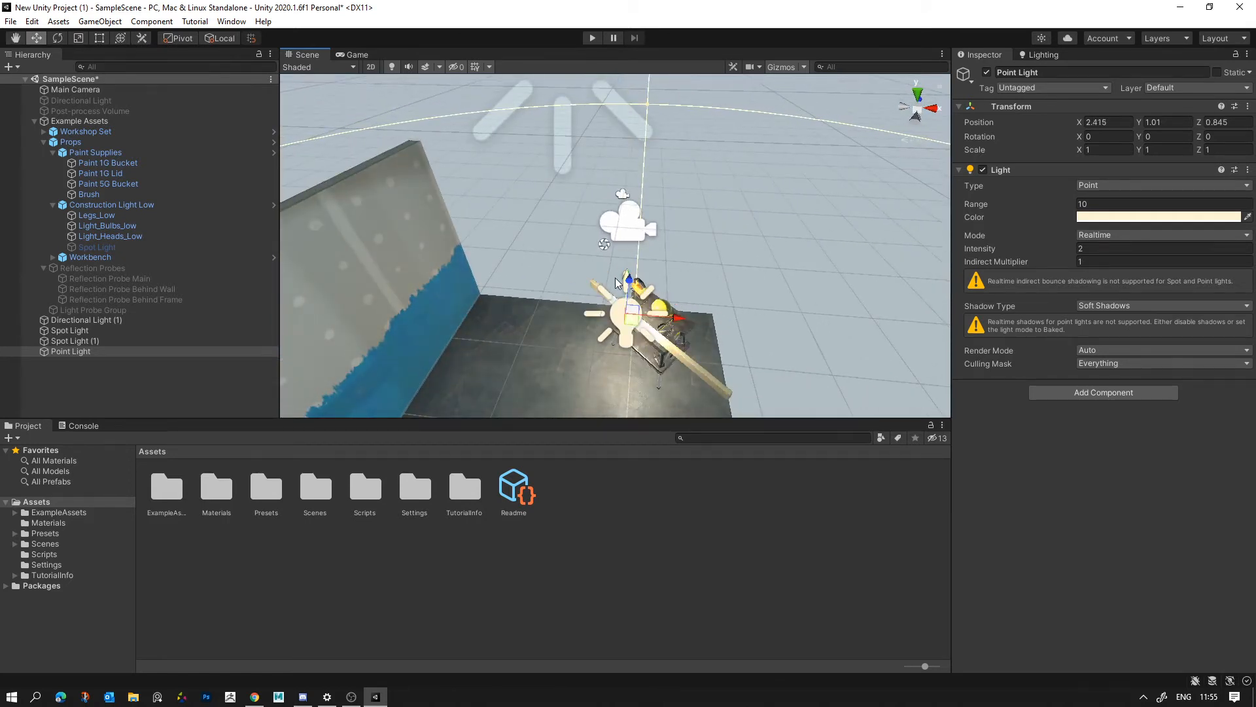
left_click_drag(637, 278, 655, 310)
right_click_drag(654, 310, 596, 188)
key("d")
key("w")
left_click_drag(622, 194, 622, 164)
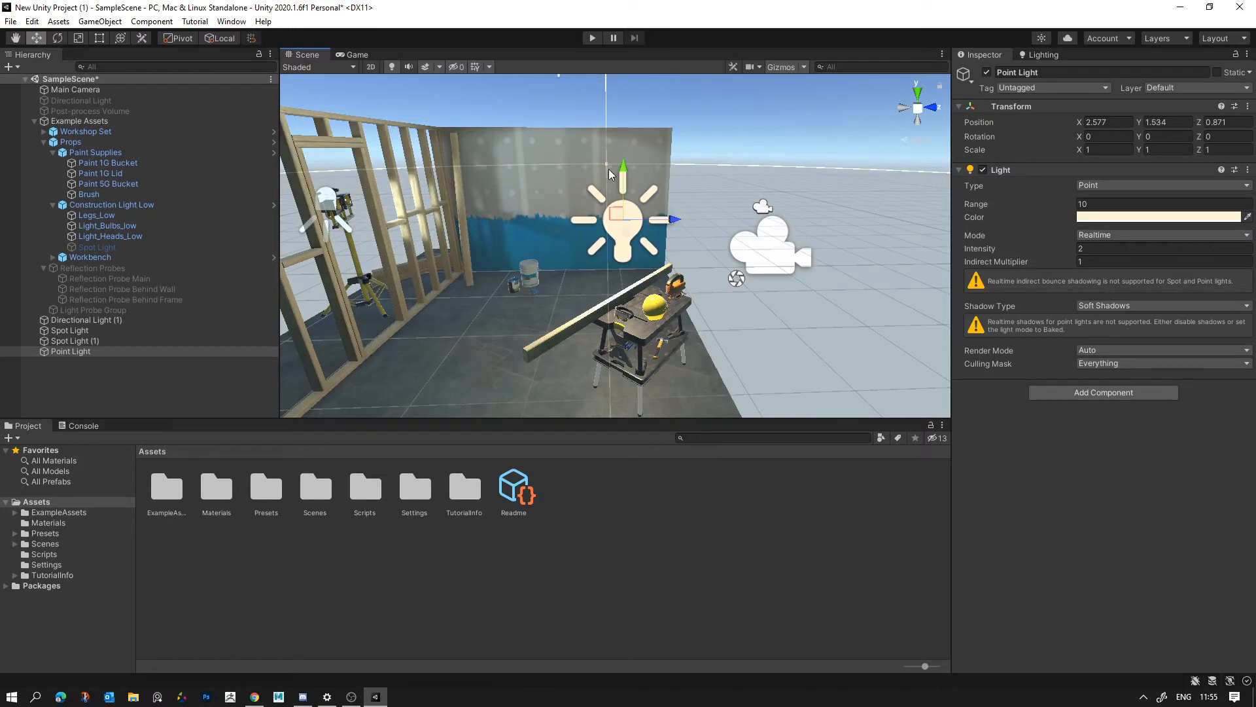
- Reduce the point light's Intensity to 0.56, keeping its Mode as Realtime
left_click(1101, 233)
left_click(1097, 235)
left_click_drag(985, 249, 959, 252)
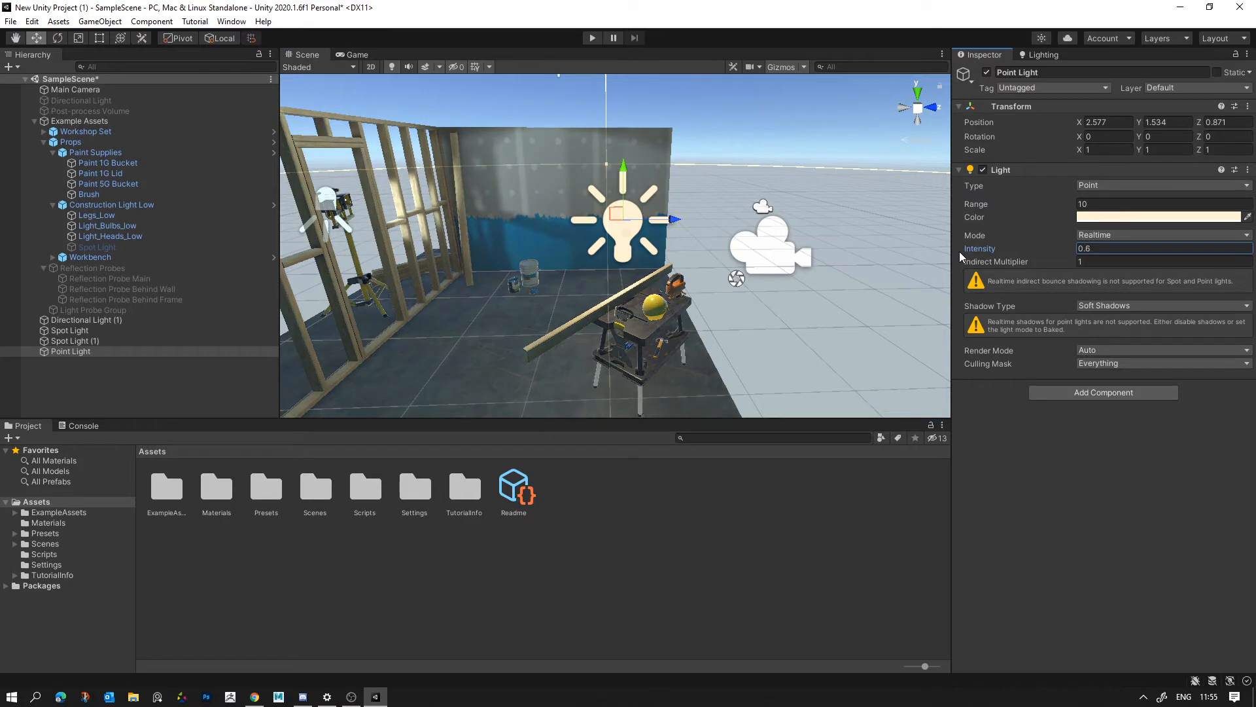
- Change the point light's color to a warm orange, hexadecimal FDB987
left_click(1097, 218)
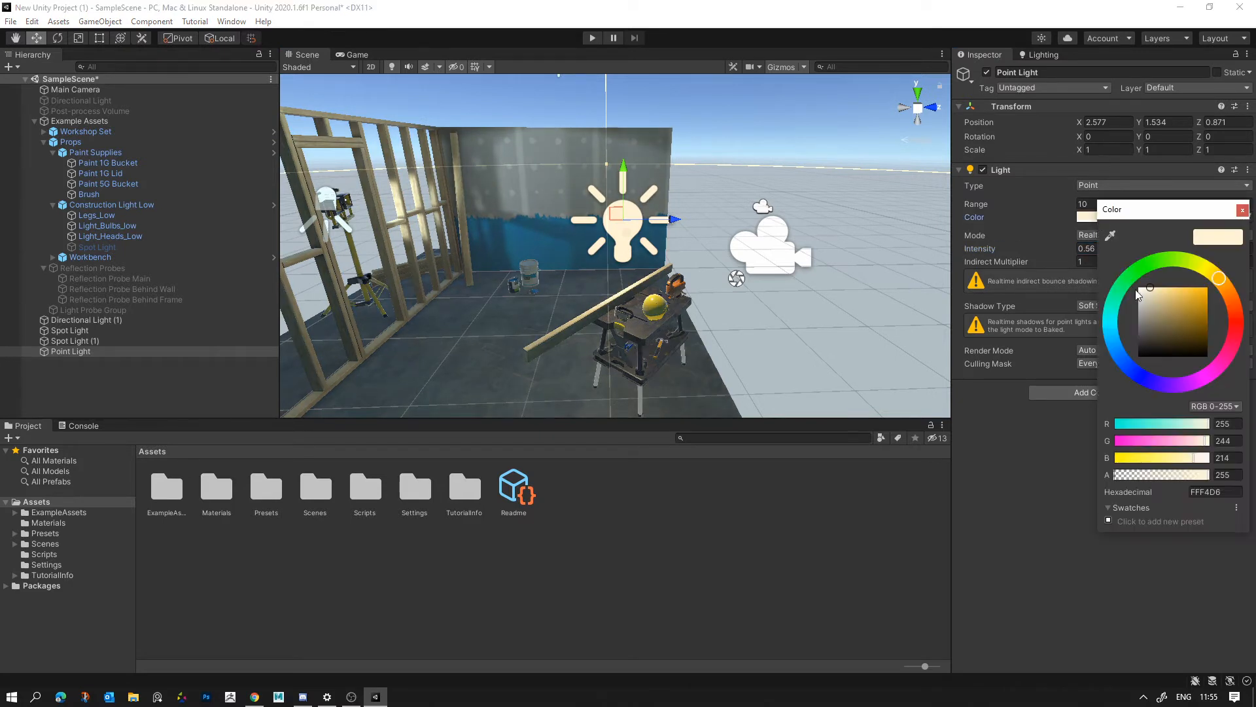
left_click_drag(1241, 305, 1233, 342)
left_click_drag(1137, 293, 1171, 287)
left_click_drag(1217, 333, 1230, 302)
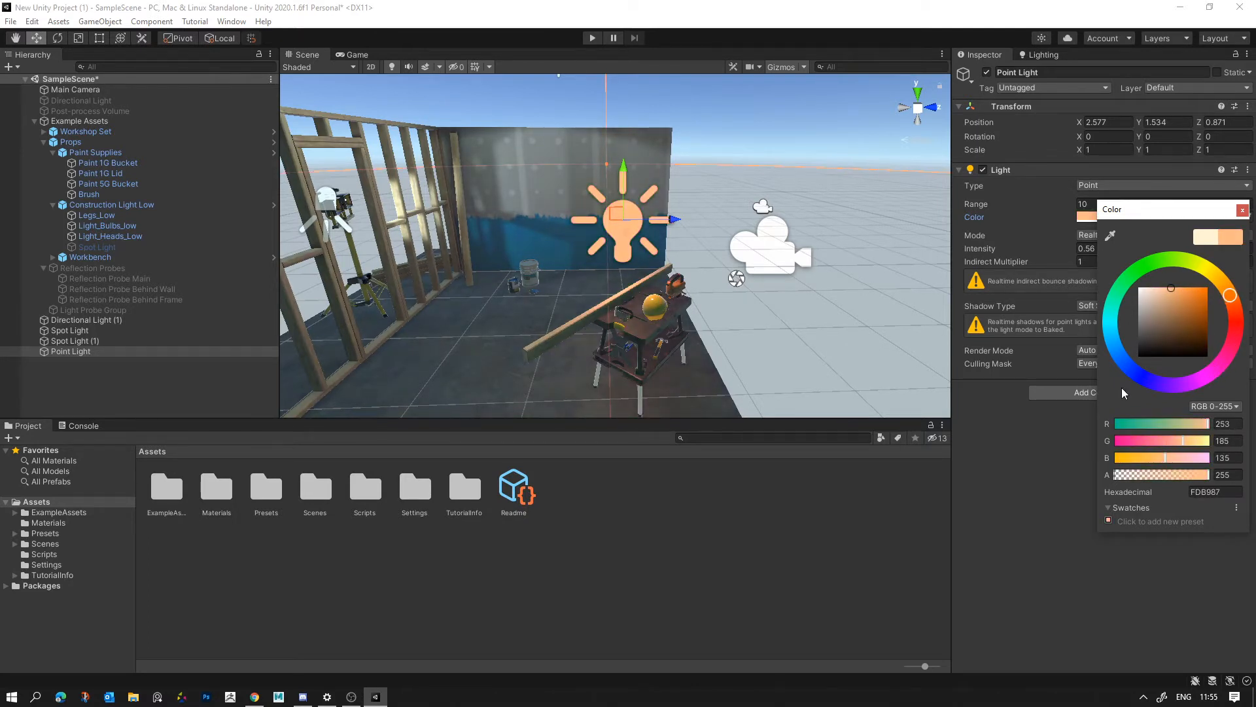
left_click(1067, 416)
- Reduce the point light's Range to 1.95 and raise the light slightly to about Y 1.55
left_click_drag(1076, 210, 802, 224)
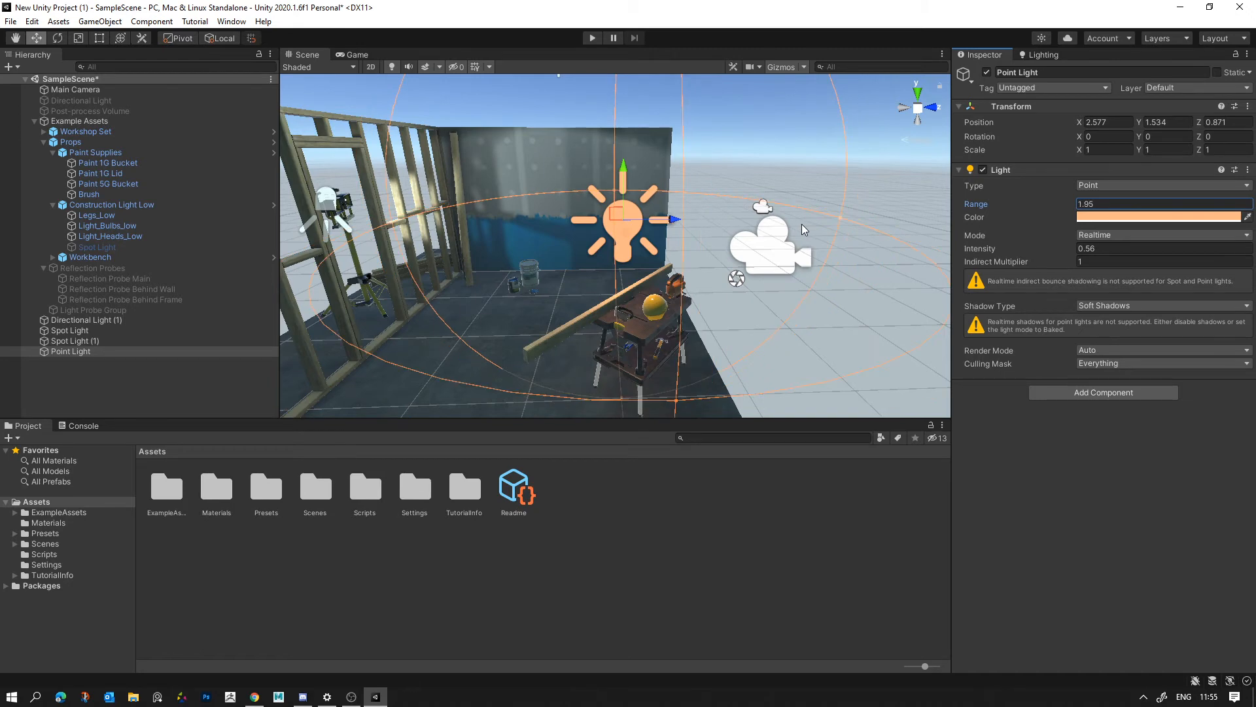
key("s")
right_click_drag(753, 229, 706, 156)
left_click(729, 186)
key("s")
key("w")
left_click(704, 157)
left_click_drag(703, 113, 698, 110)
right_click_drag(698, 110, 713, 158)
key("w")
key("s")
- Set the point light's Shadow Type to No Shadows
left_click(1140, 306)
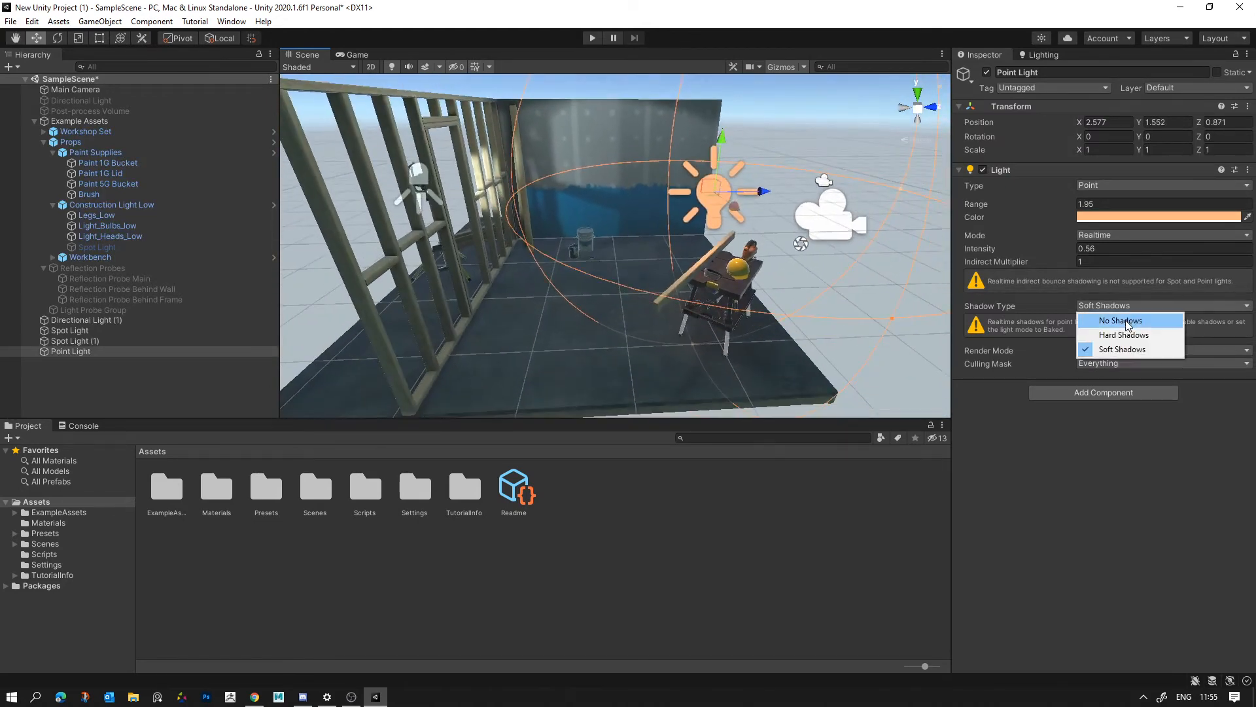
left_click(1120, 320)
left_click(874, 273)
key("w")
right_click_drag(727, 190, 736, 201)
left_click(740, 202)
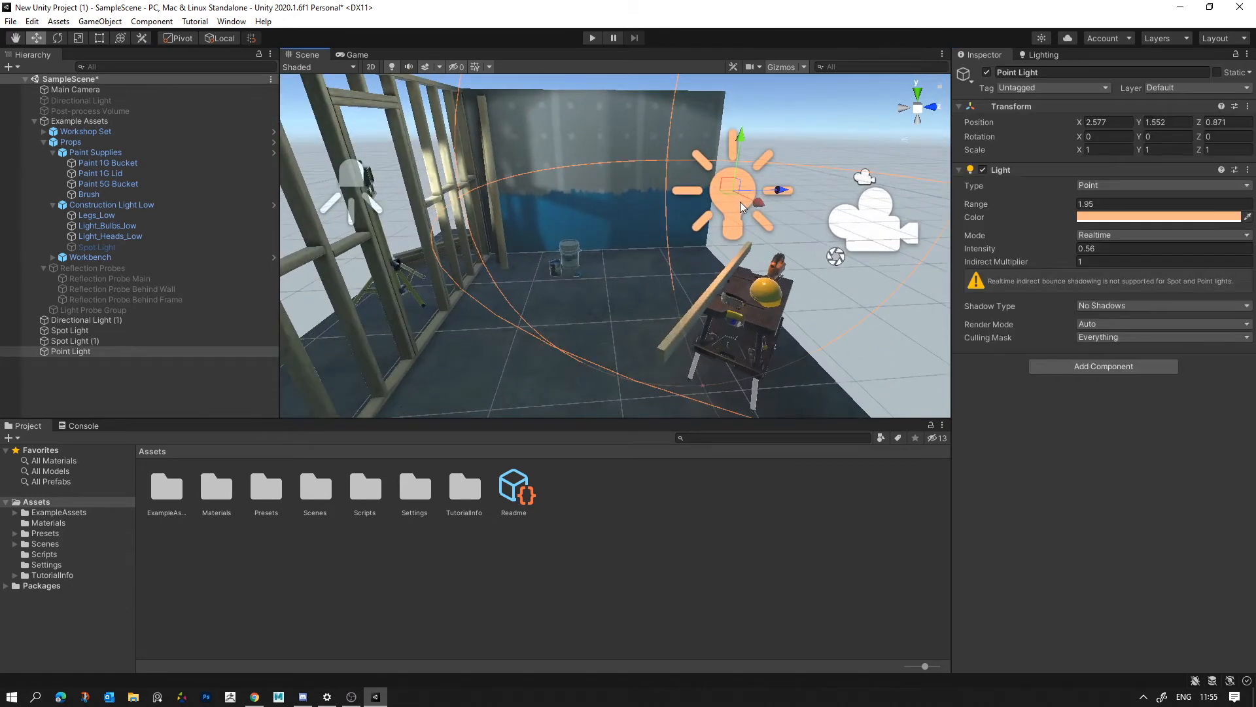
- Set the point light's Mode to Baked and generate the scene lighting again
left_click(1100, 235)
left_click(1112, 280)
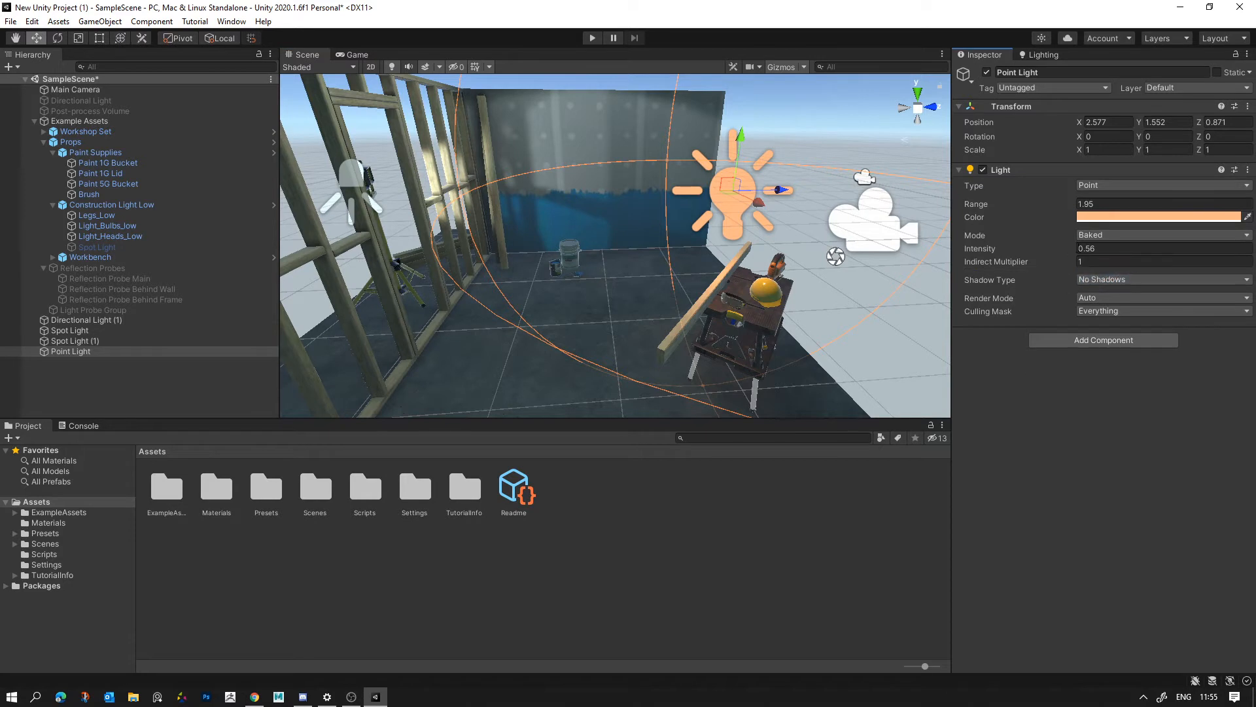
left_click(1096, 236)
left_click(1096, 233)
left_click(1047, 55)
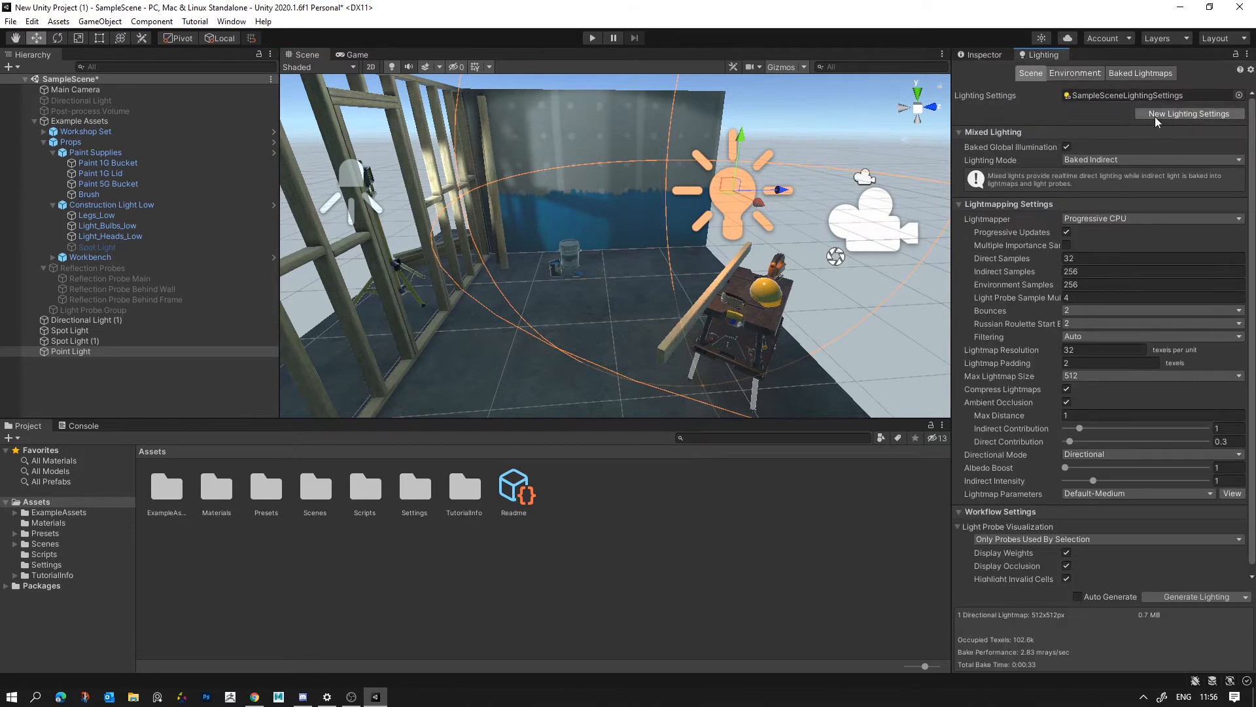
left_click(1181, 595)
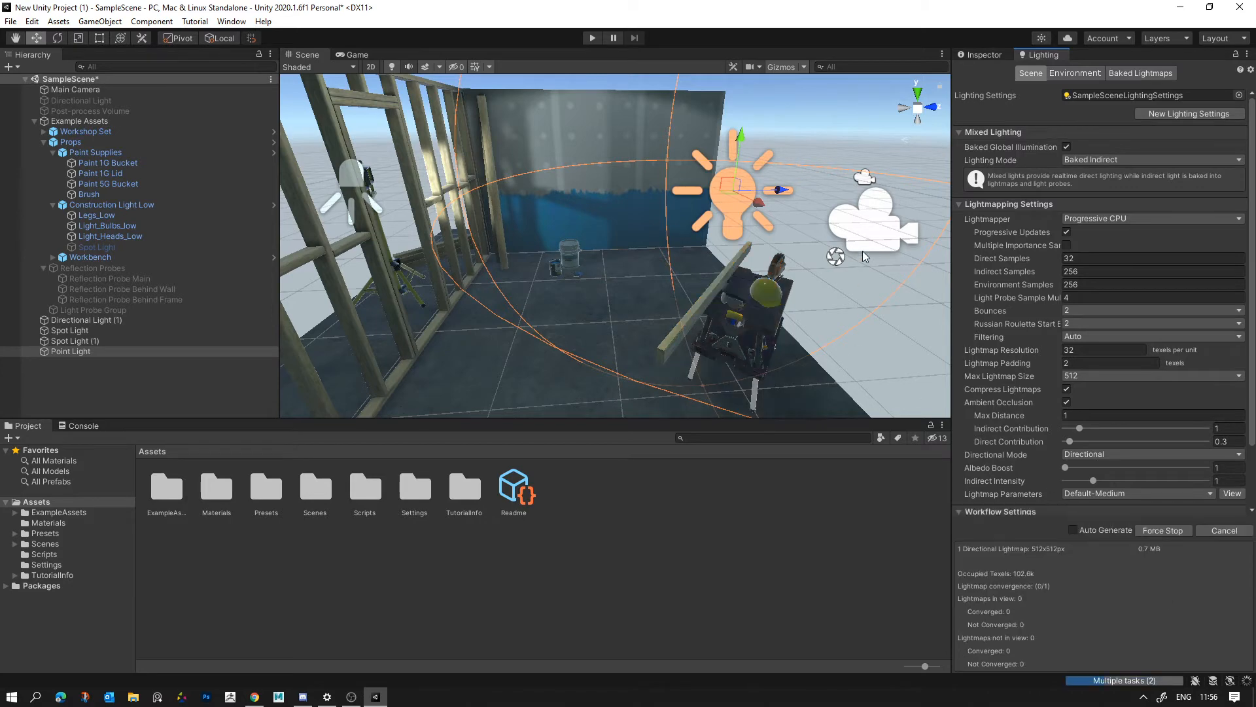
- Examine the baking light around the workbench, stud wall and floor from several angles
left_click(759, 222)
key("w")
key("d")
right_click_drag(759, 222, 854, 261)
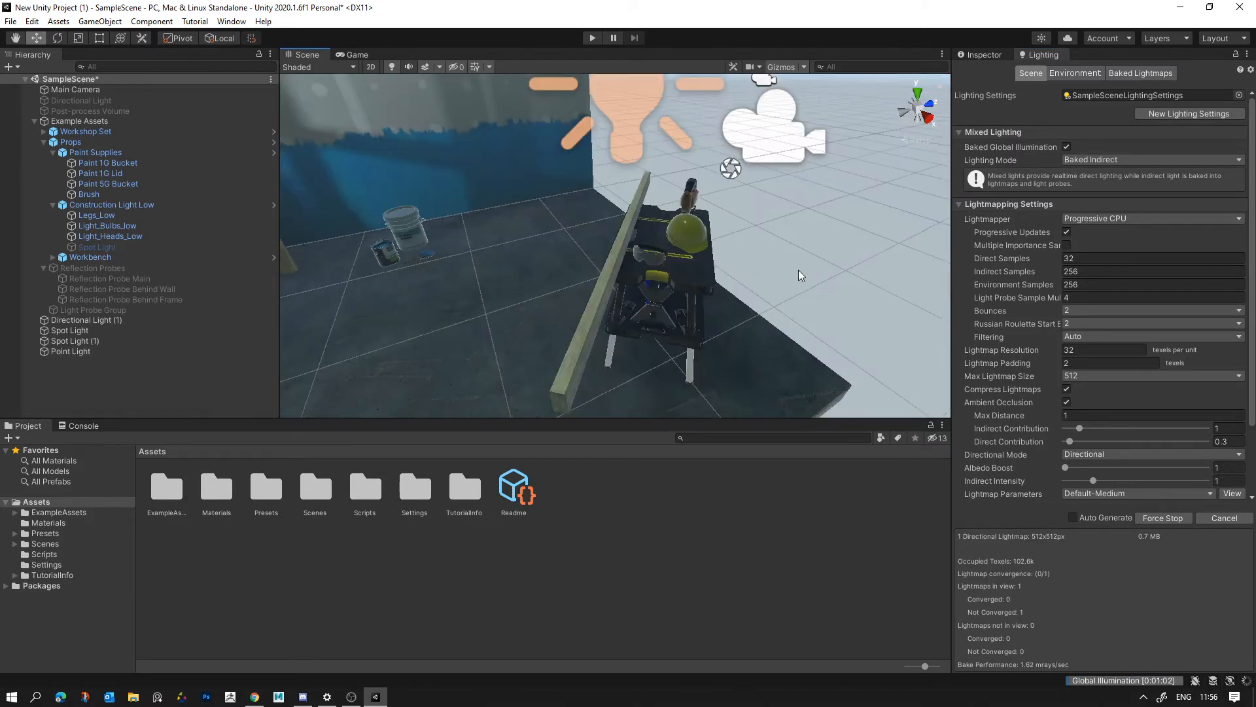
key("s")
right_click_drag(798, 270, 729, 327)
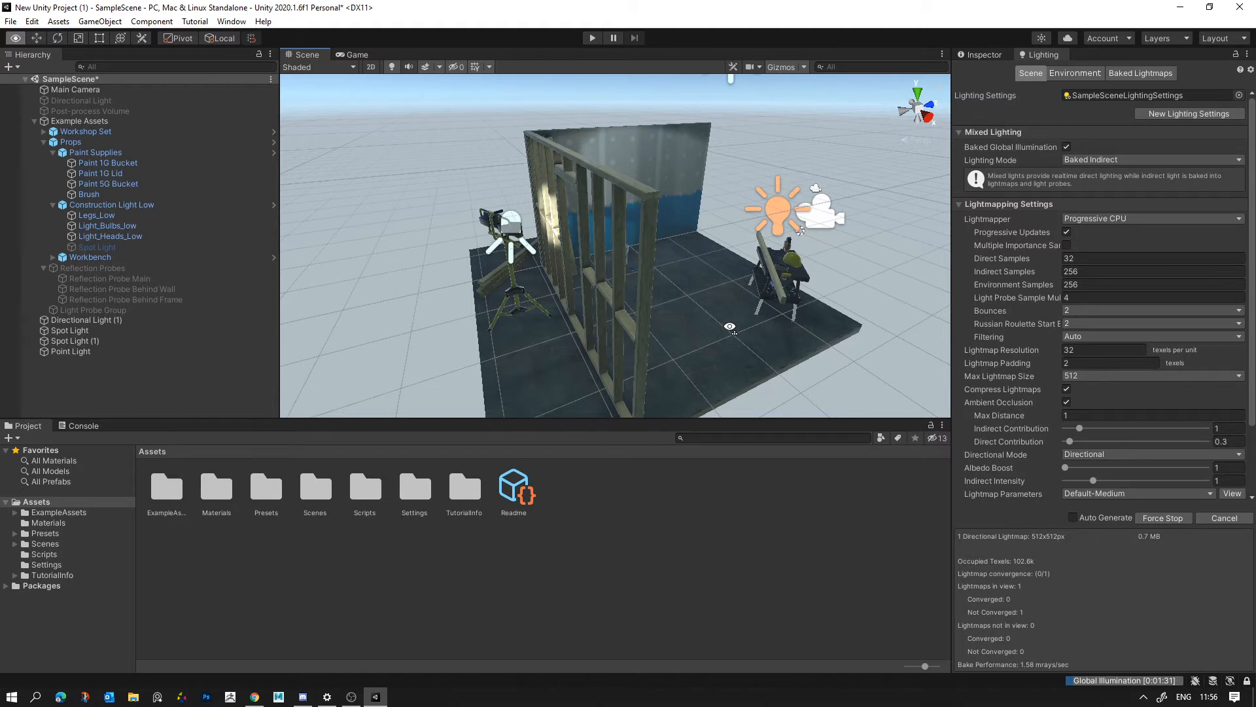
right_click_drag(729, 326, 563, 170)
left_click(563, 170)
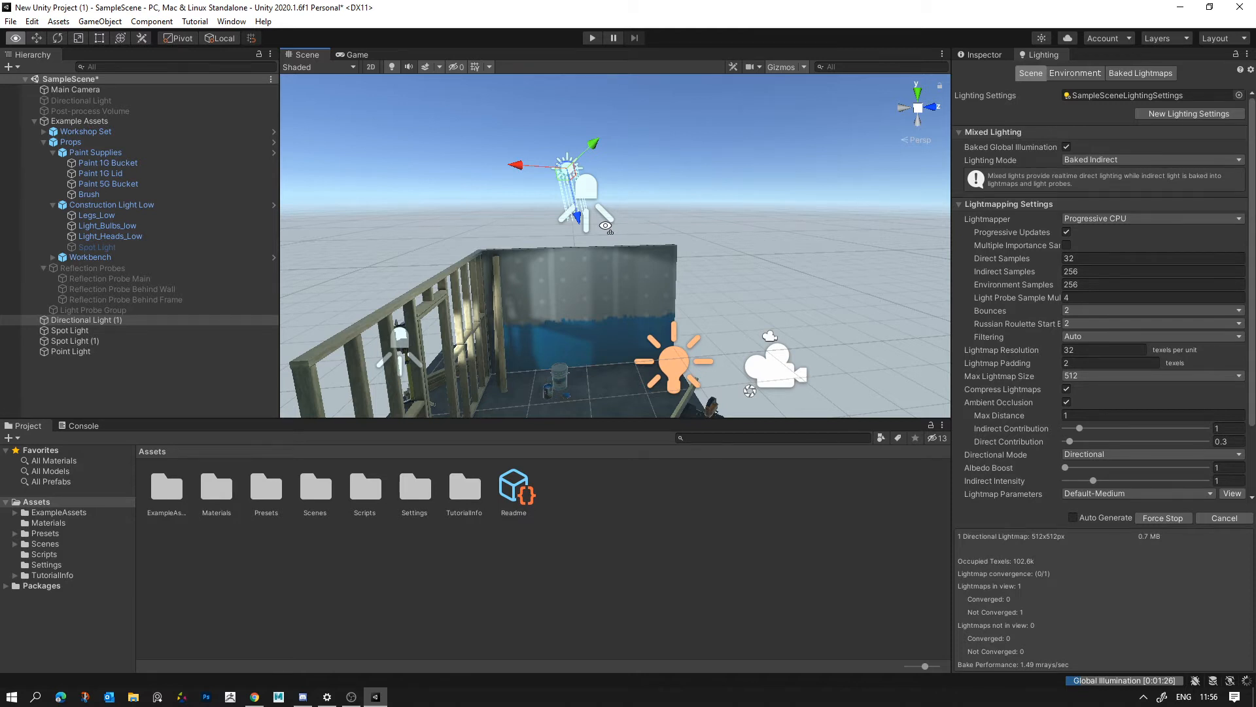
left_click_drag(605, 226, 744, 274, "alt")
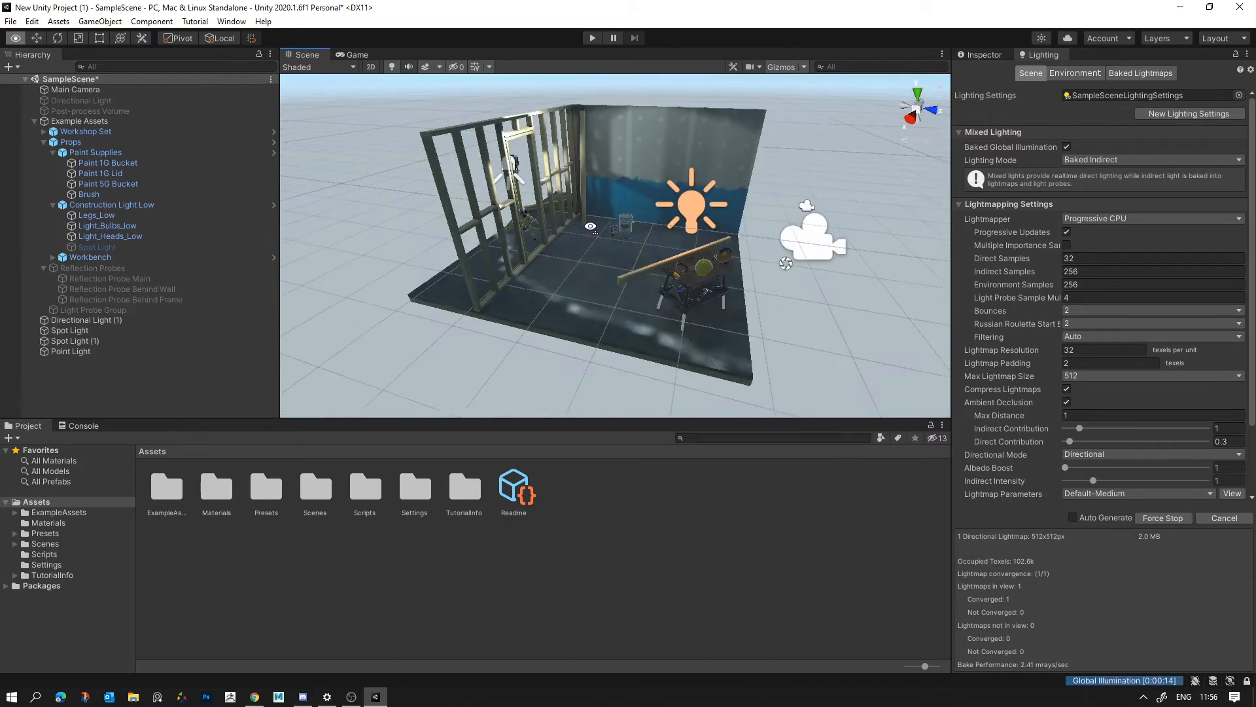
right_click_drag(594, 274, 594, 230)
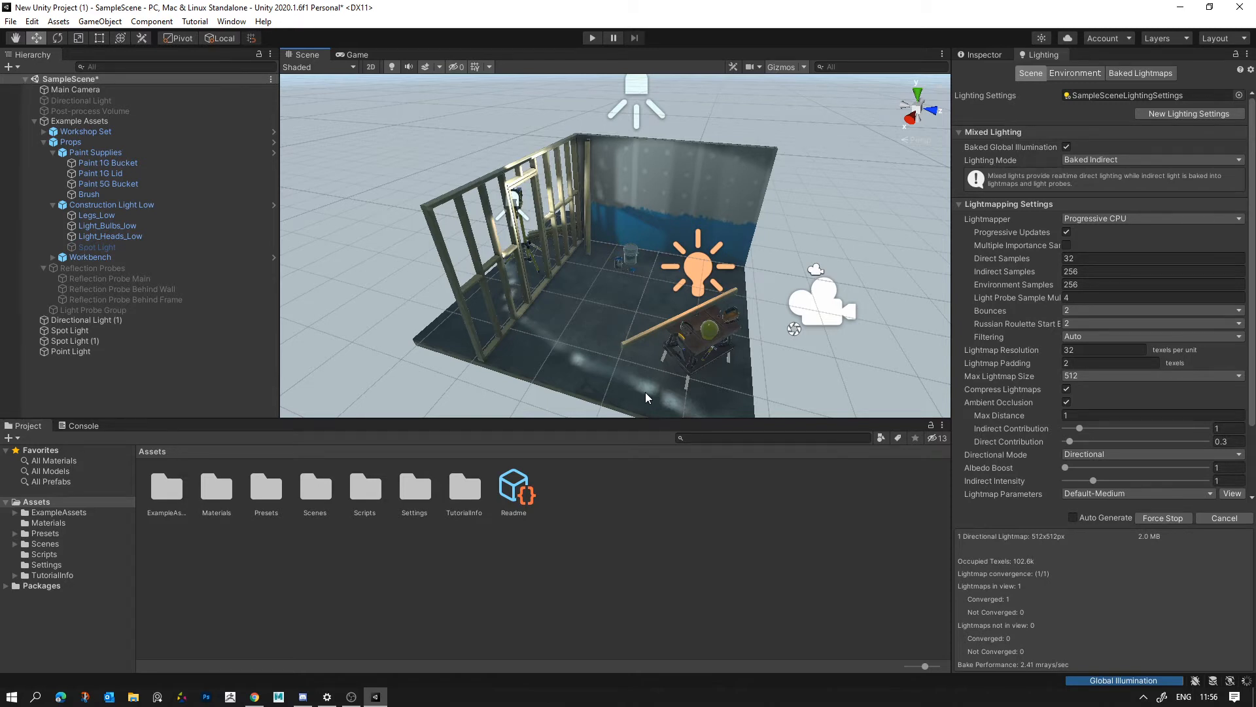
- Create an empty object in the scene and name it Grou_Light
right_click(81, 225)
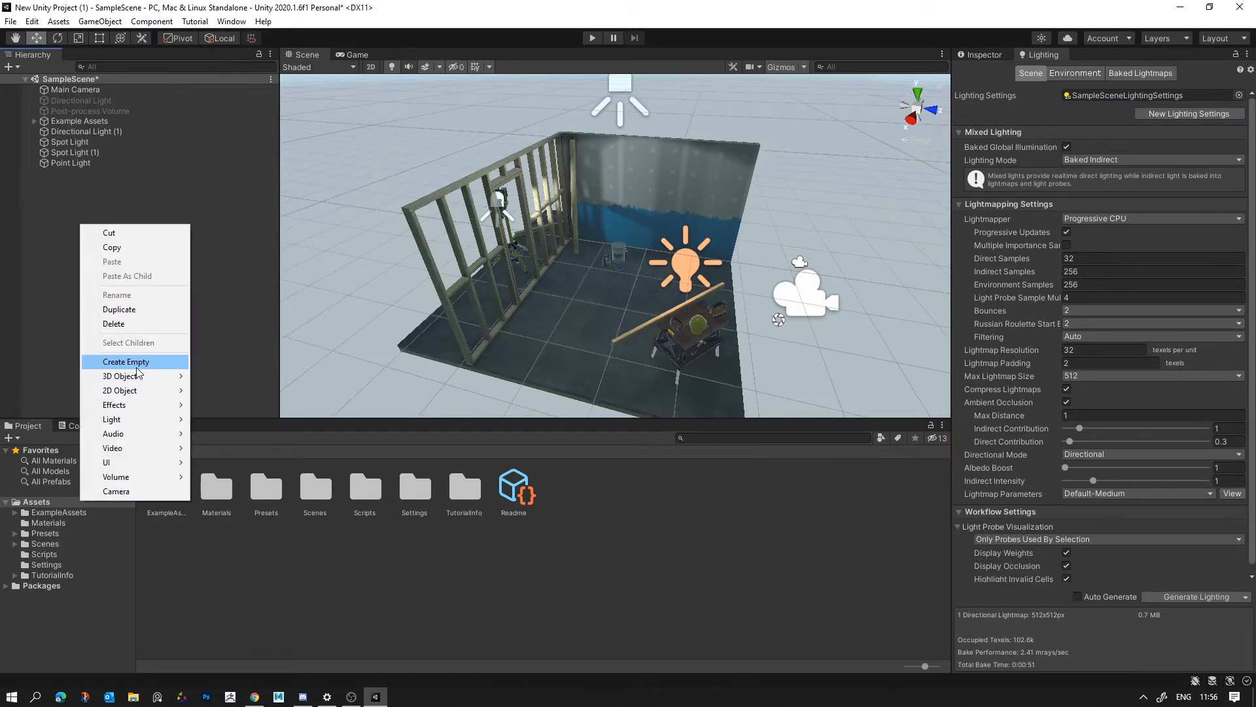
left_click(137, 364)
right_click(81, 174)
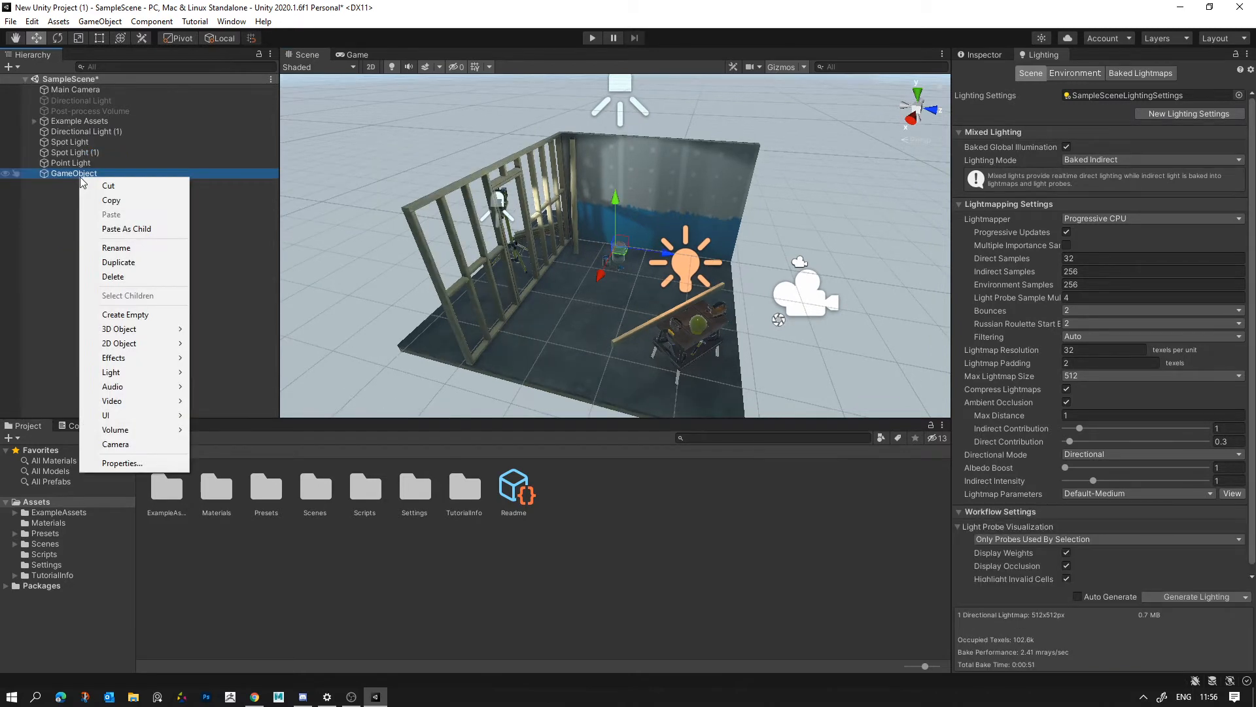
left_click(135, 246)
type("Gro")
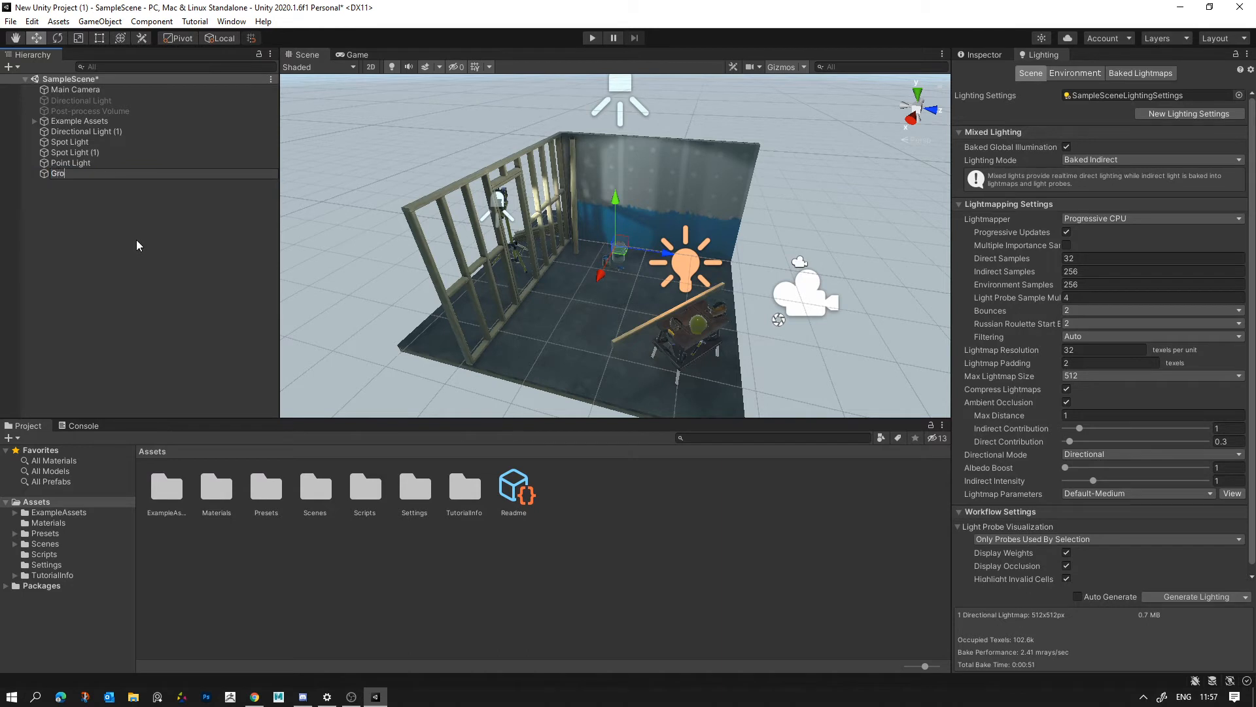
type("u_Light")
key("Return")
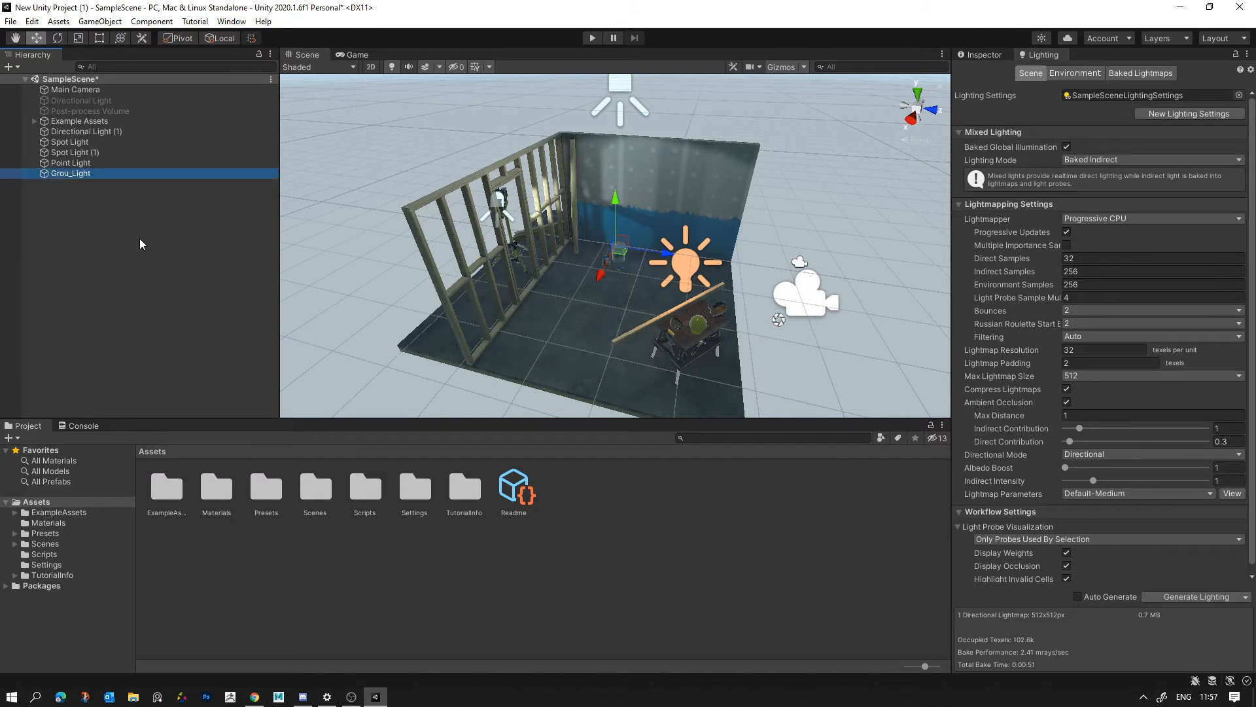
- Rename the empty Grou_Light object as Grou_Lights
right_click(83, 174)
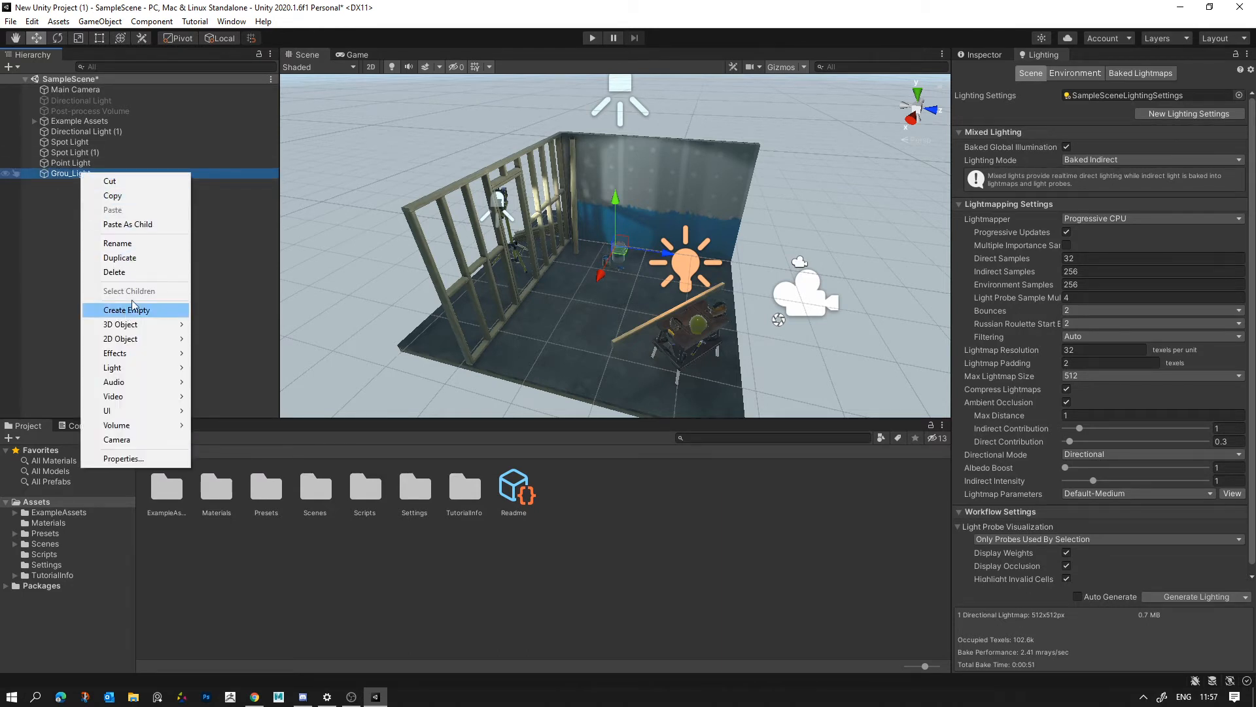
left_click(124, 243)
key("End")
type("s")
key("Return")
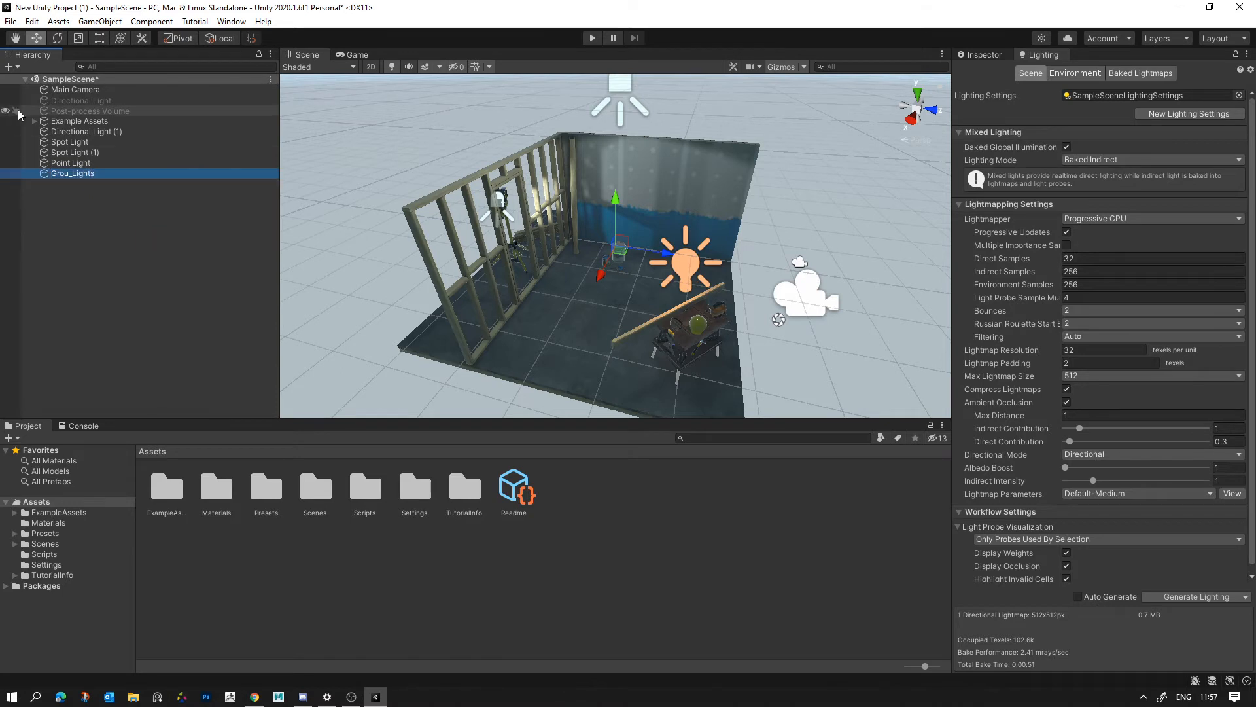
- Parent the directional light, both spot lights and the point light to Grou_Lights, then collapse and select the group
left_click(81, 131)
left_click(68, 162, "shift")
left_click_drag(80, 134, 85, 175)
left_click(53, 242)
left_click(37, 133)
left_click(65, 131)
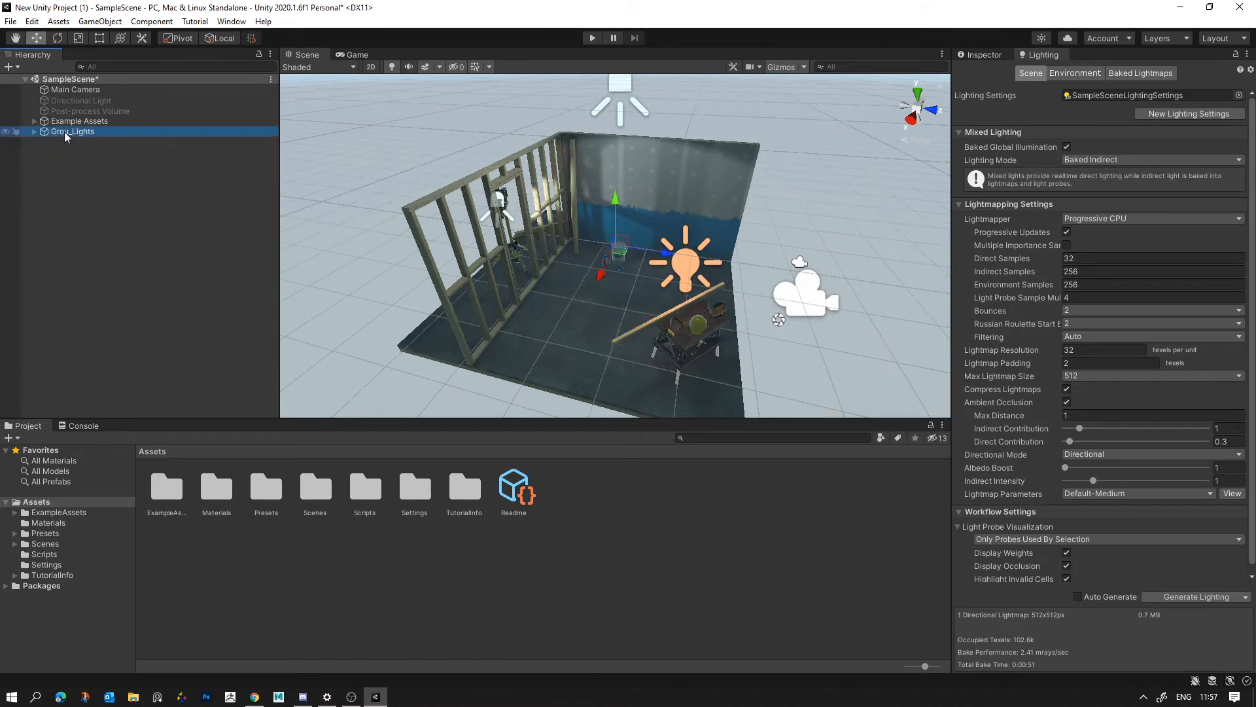
- Rename the Grou_Lights object as Group_Lights
right_click(64, 131)
left_click(85, 202)
type("p")
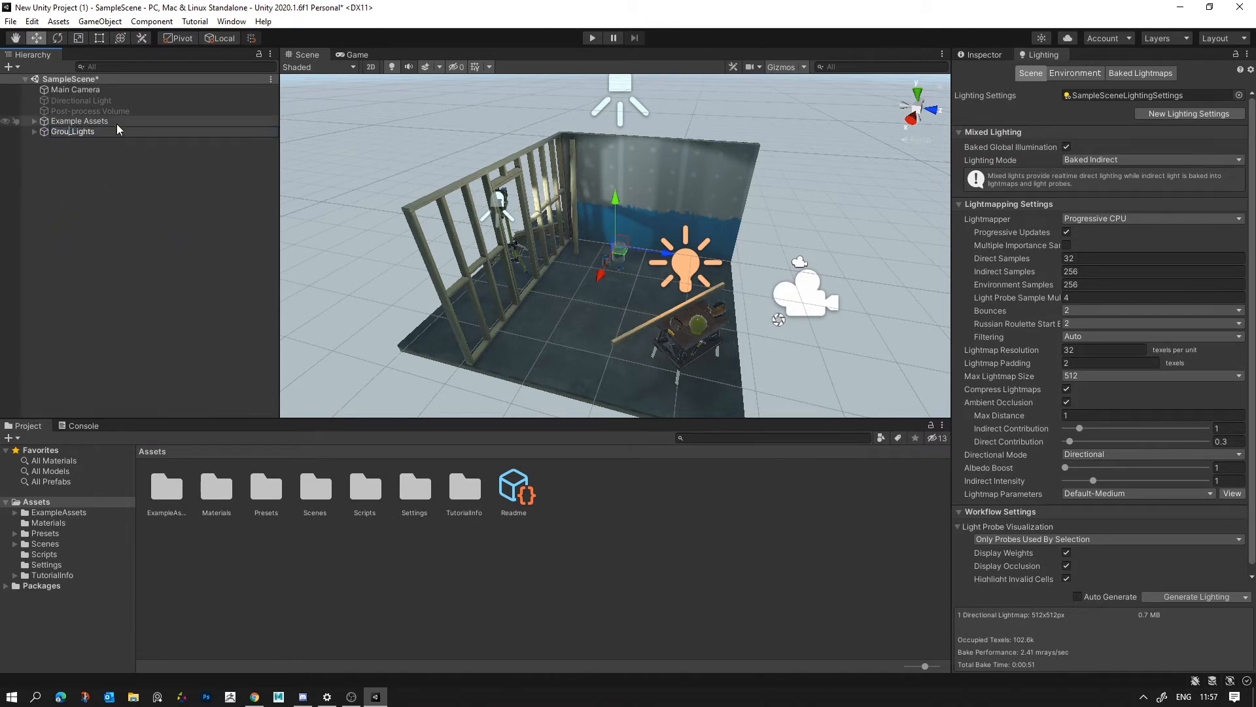
key("Return")
left_click(141, 178)
- Create an empty object in the scene and name it Group Fx
right_click(100, 163)
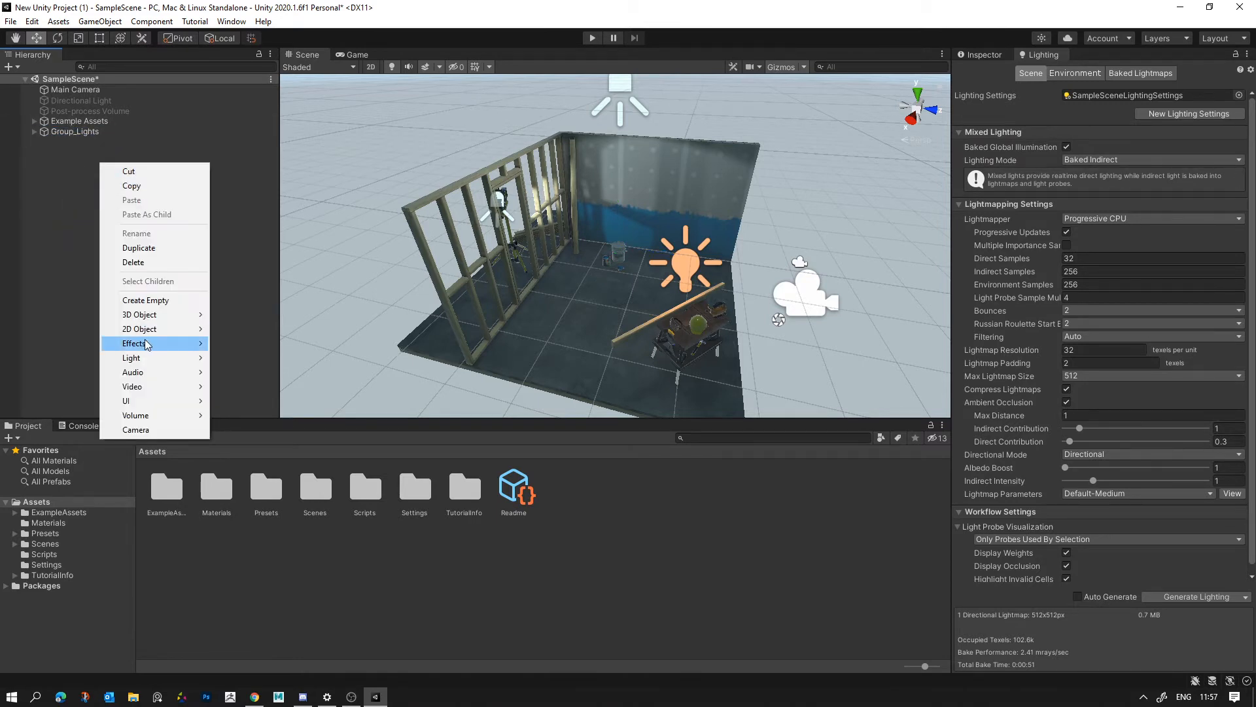
left_click(157, 300)
right_click(60, 146)
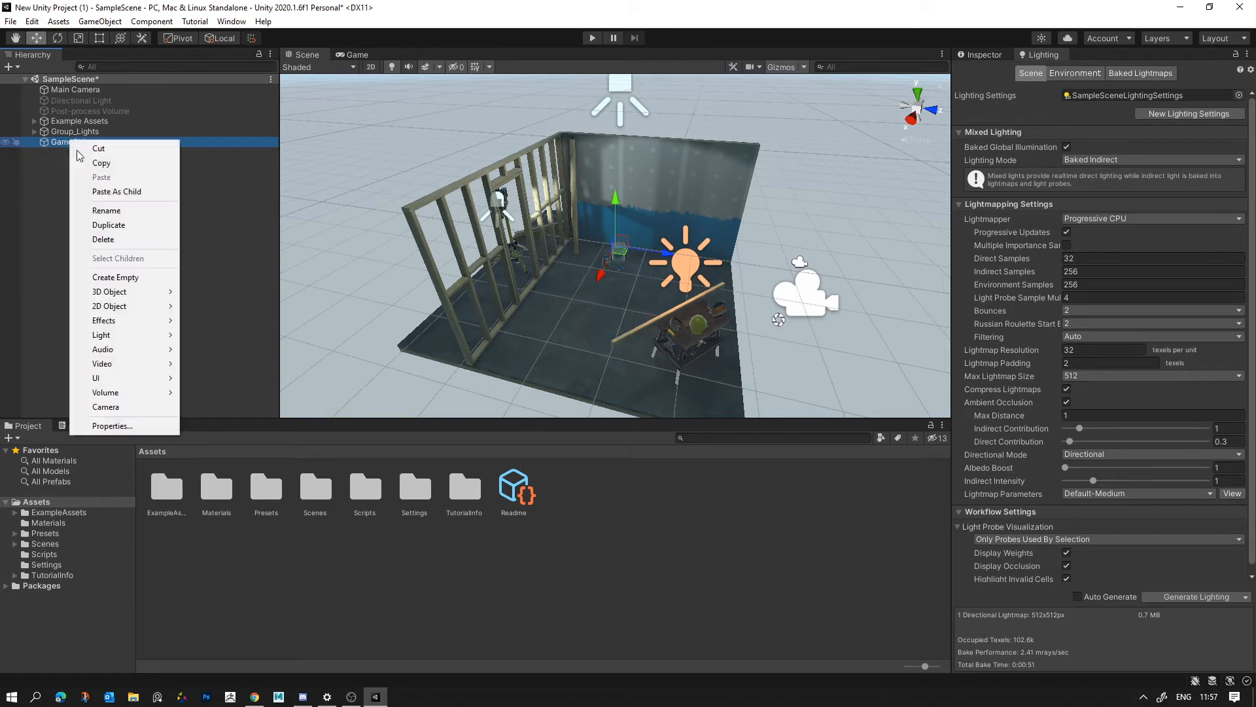
left_click(112, 208)
type("Group Fx")
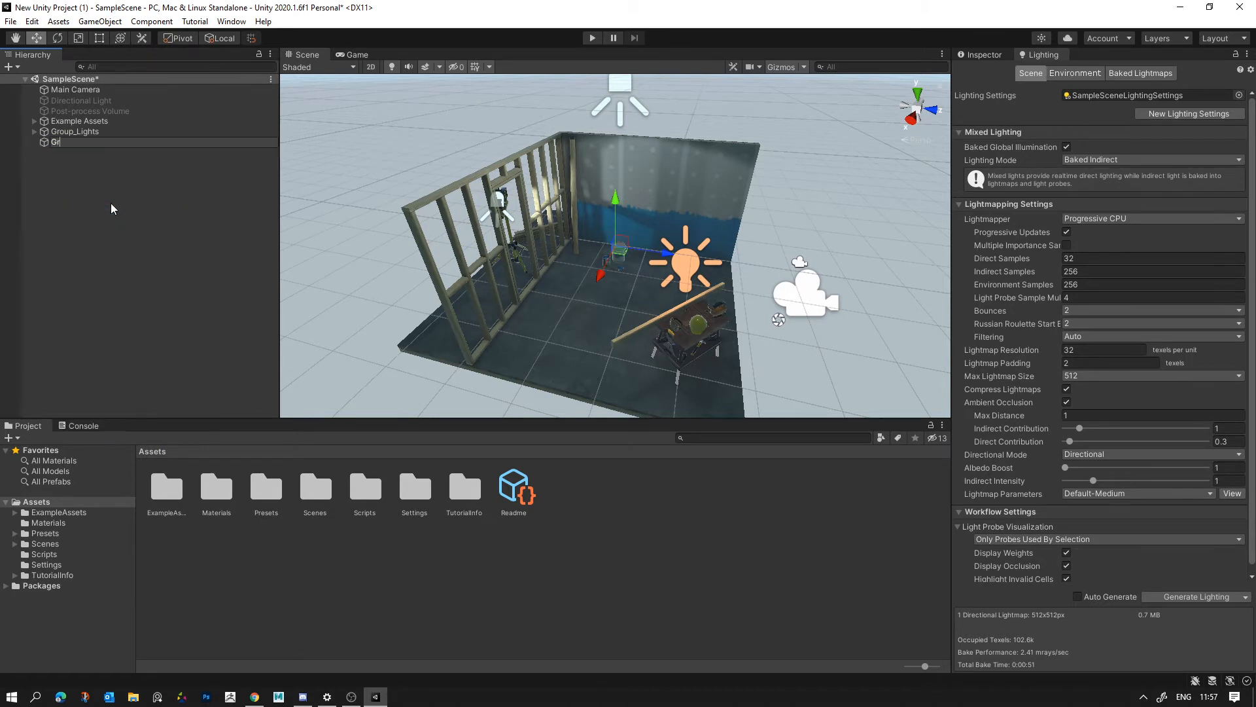
key("Return")
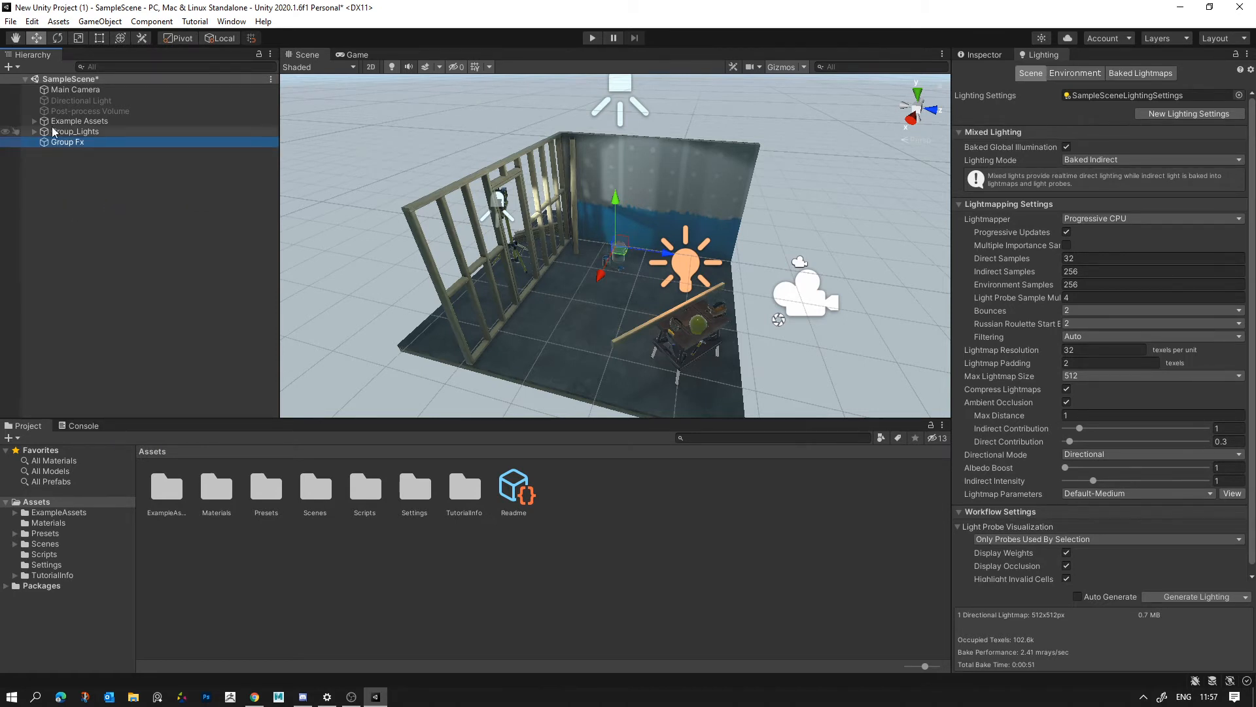
- Add a reflection probe to the scene and set its position to 0, 0, 0
right_click(76, 175)
mouse_move(134, 369)
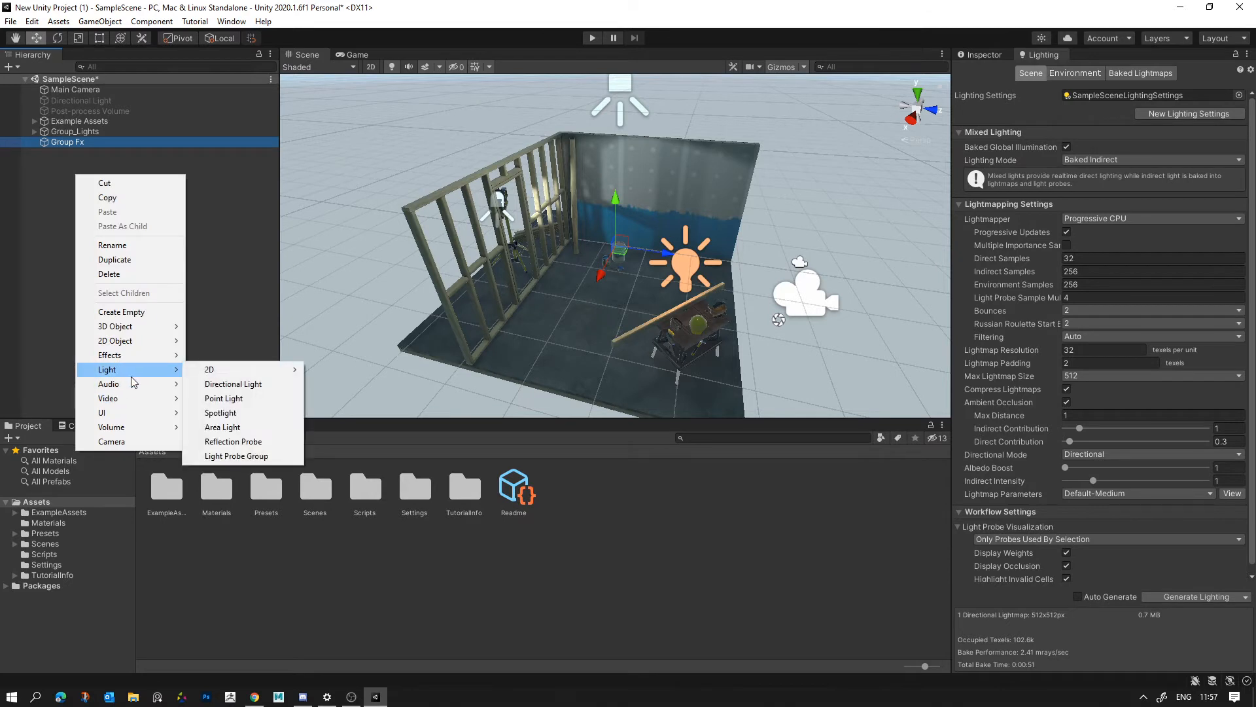
left_click(253, 442)
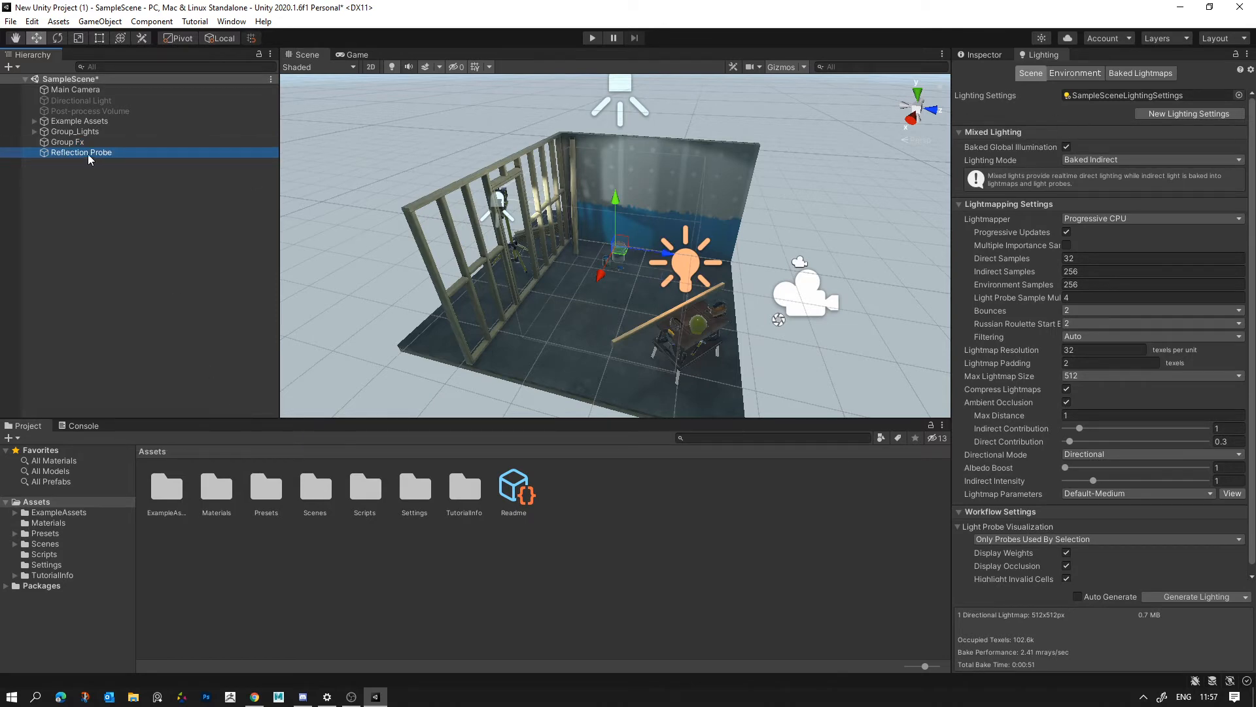
left_click(984, 54)
left_click(1107, 122)
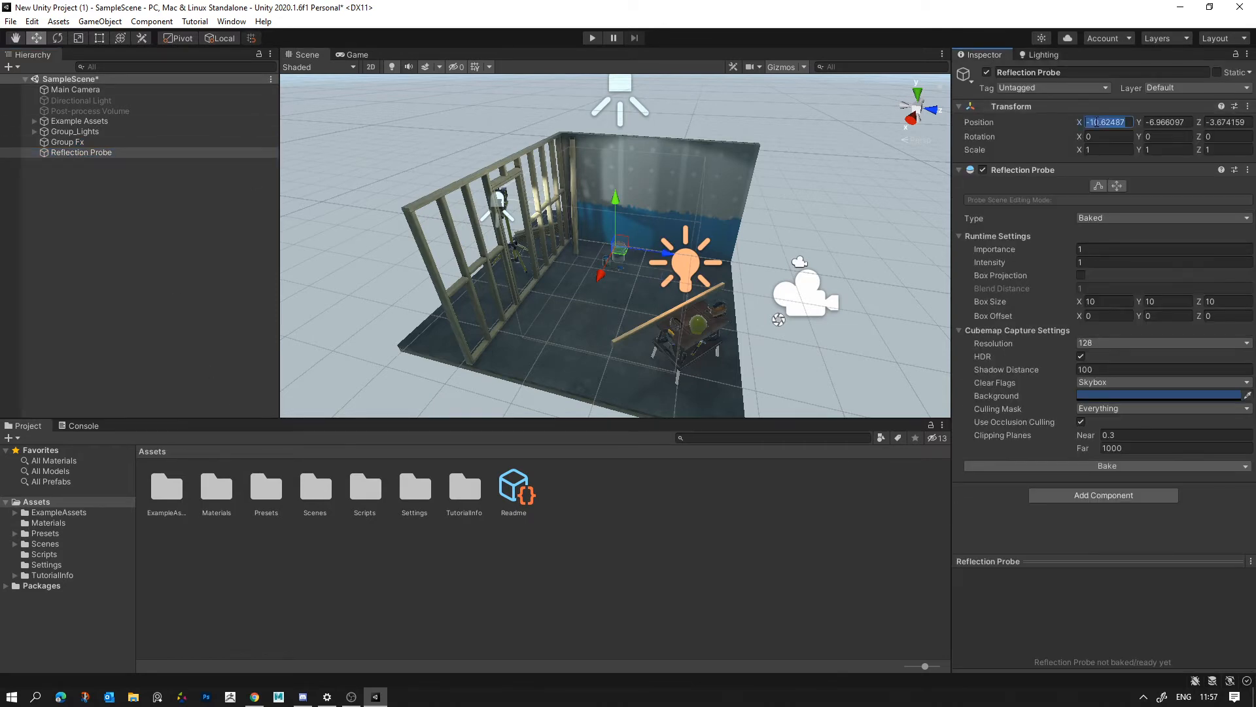
type("0")
key("Tab")
type("0")
key("Tab")
type("0")
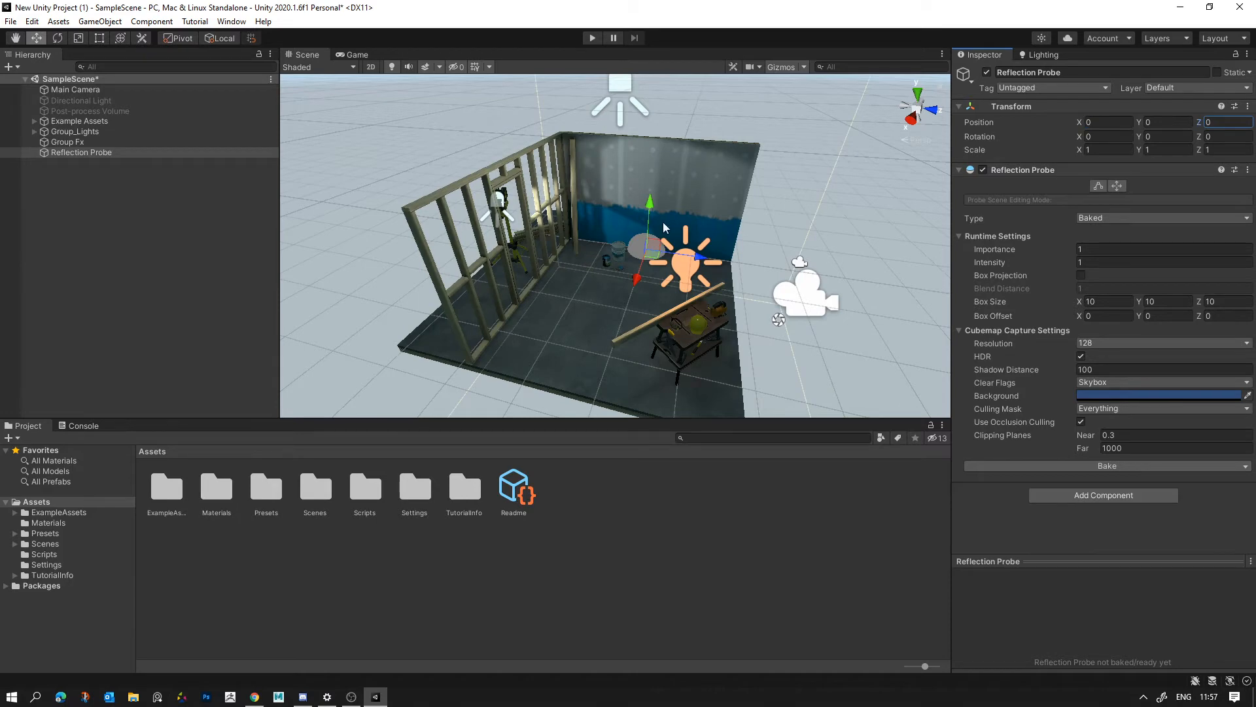
- Move the reflection probe up and forward inside the room to about X 2.14, Y 1.75
mouse_move(651, 202)
left_mouse_down()
mouse_move(651, 139)
mouse_move(619, 236)
mouse_move(646, 201)
left_mouse_up()
left_click_drag(666, 205, 507, 223, "alt")
scroll(531, 214, "down", 5, "alt")
mouse_move(686, 269)
left_mouse_down("alt")
mouse_move(903, 258)
mouse_move(953, 283)
left_mouse_up("alt")
scroll(942, 288, "up", 3, "alt")
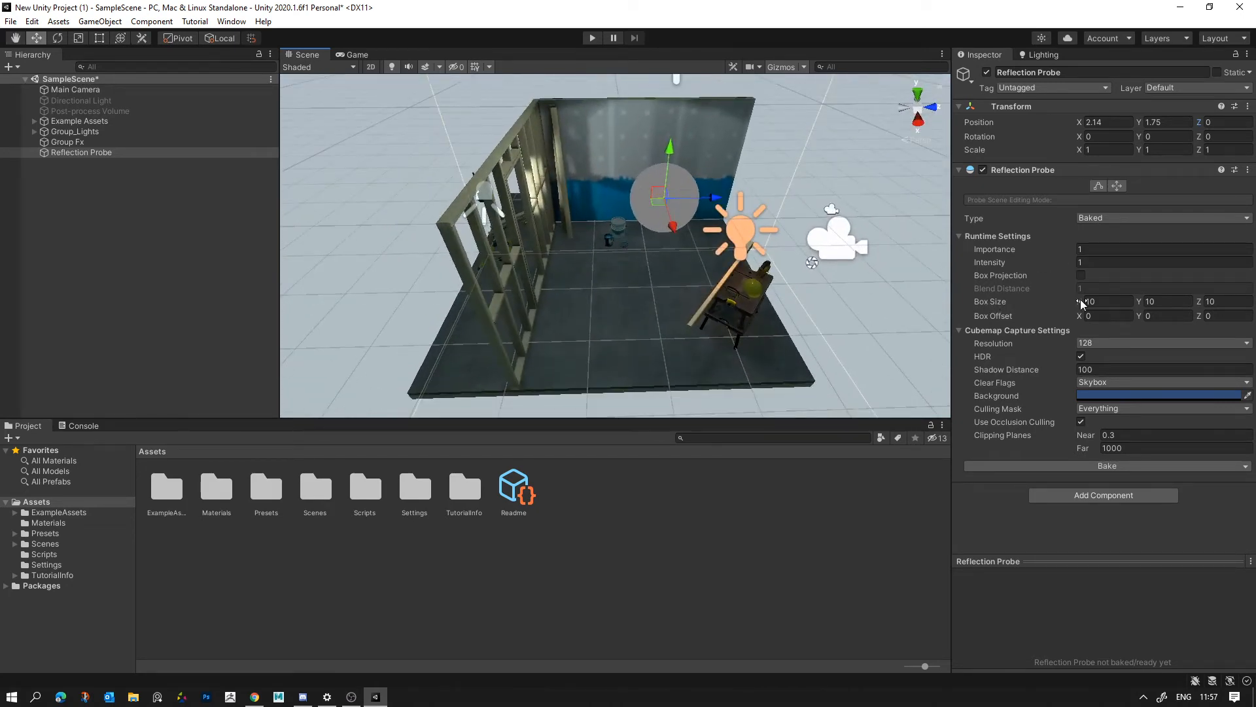
- Shift the reflection probe to X 1 and set its box size X to about 12.68
left_click_drag(1081, 303, 1019, 313)
left_click_drag(776, 254, 393, 257, "alt")
scroll(393, 257, "down", 5, "alt")
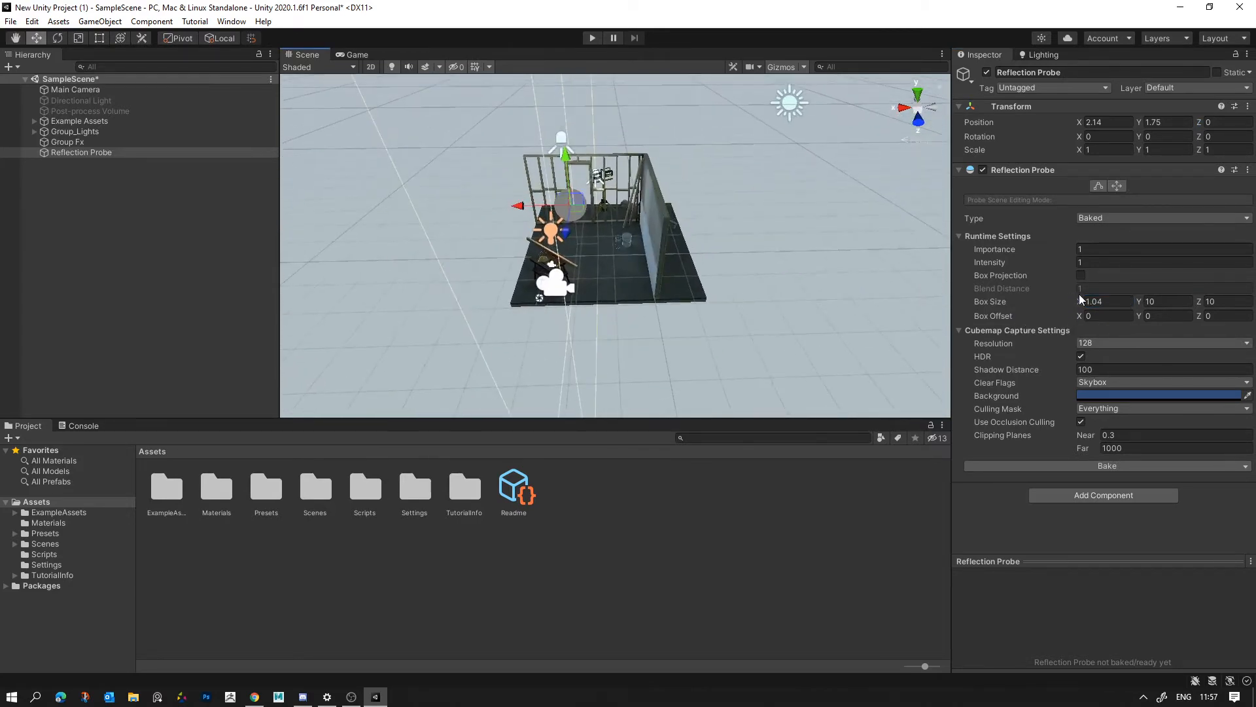
left_click_drag(1079, 300, 1109, 301)
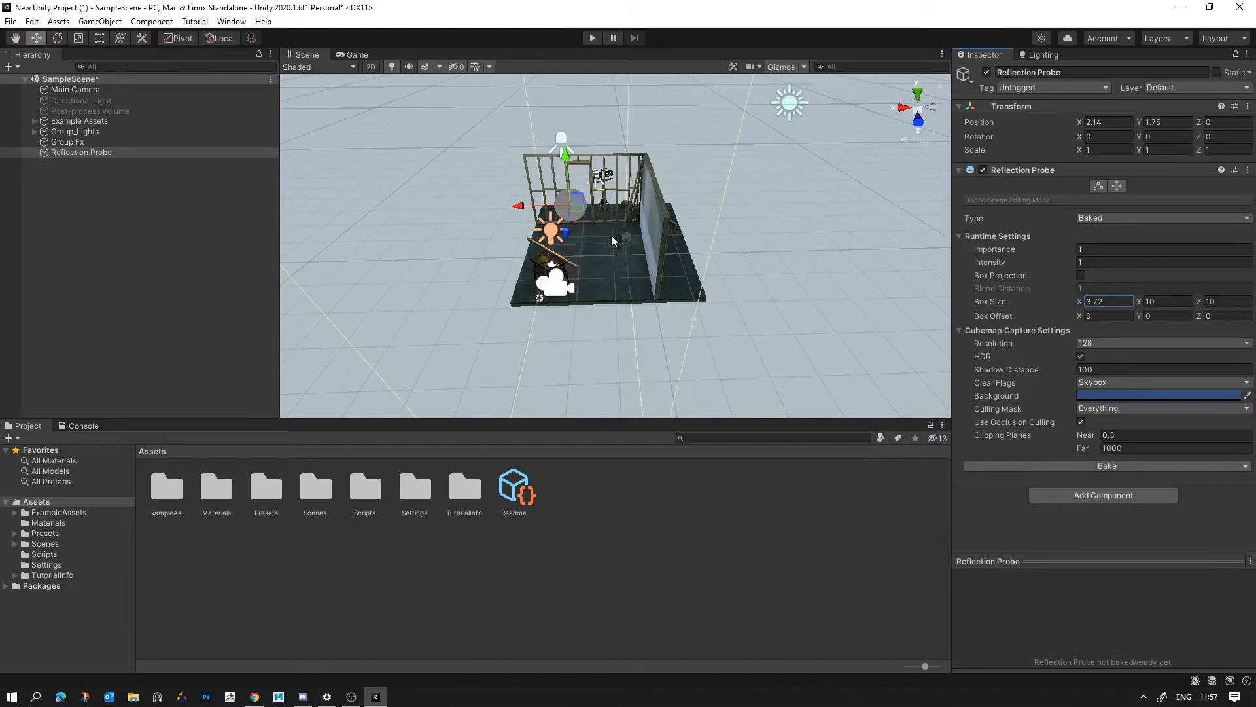
left_click_drag(539, 206, 575, 213)
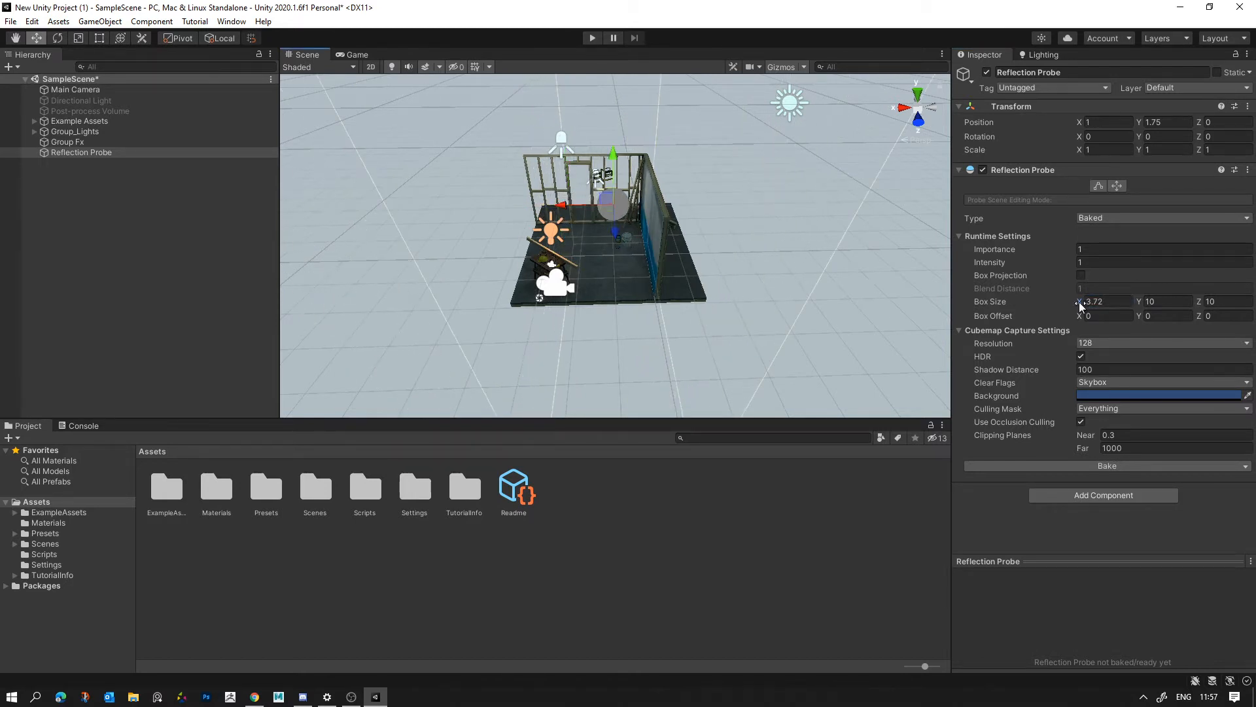
left_click_drag(1079, 303, 21, 319)
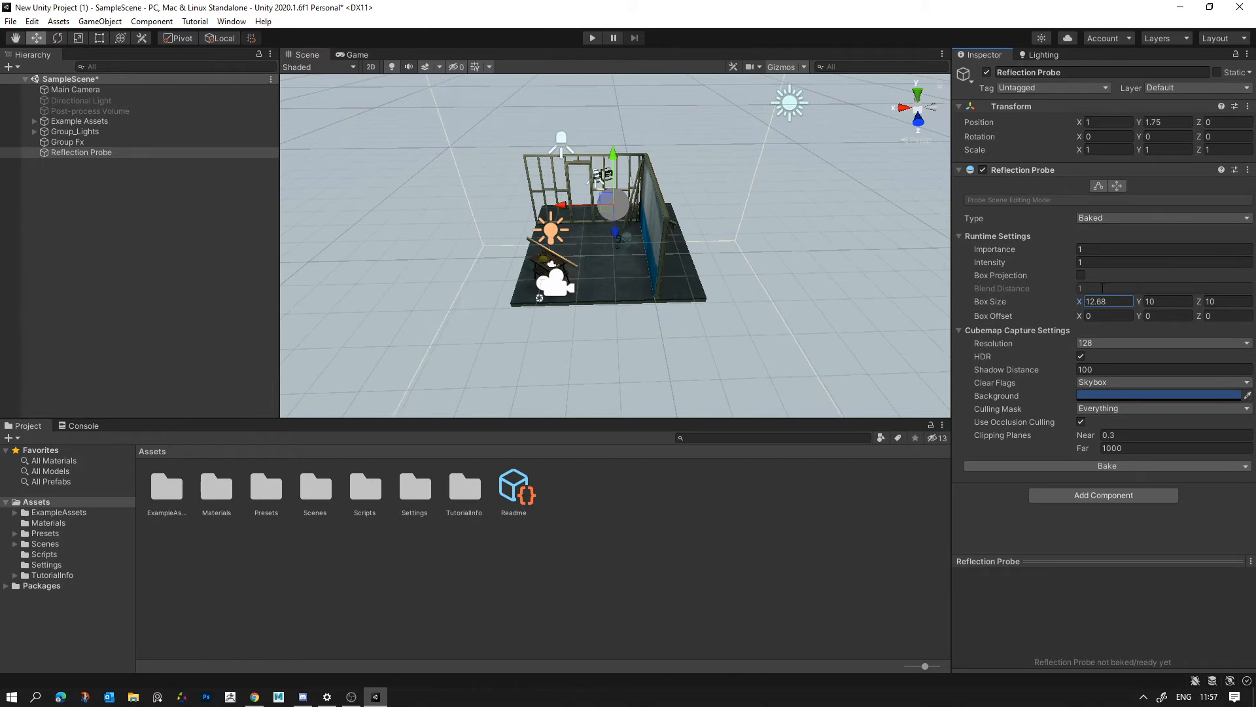
- Set the reflection probe's box size Y to about 6.91 and move the probe to X 1.4
left_click_drag(1142, 304, 1074, 307)
left_click_drag(534, 315, 700, 310, "alt")
scroll(700, 311, "up", 3)
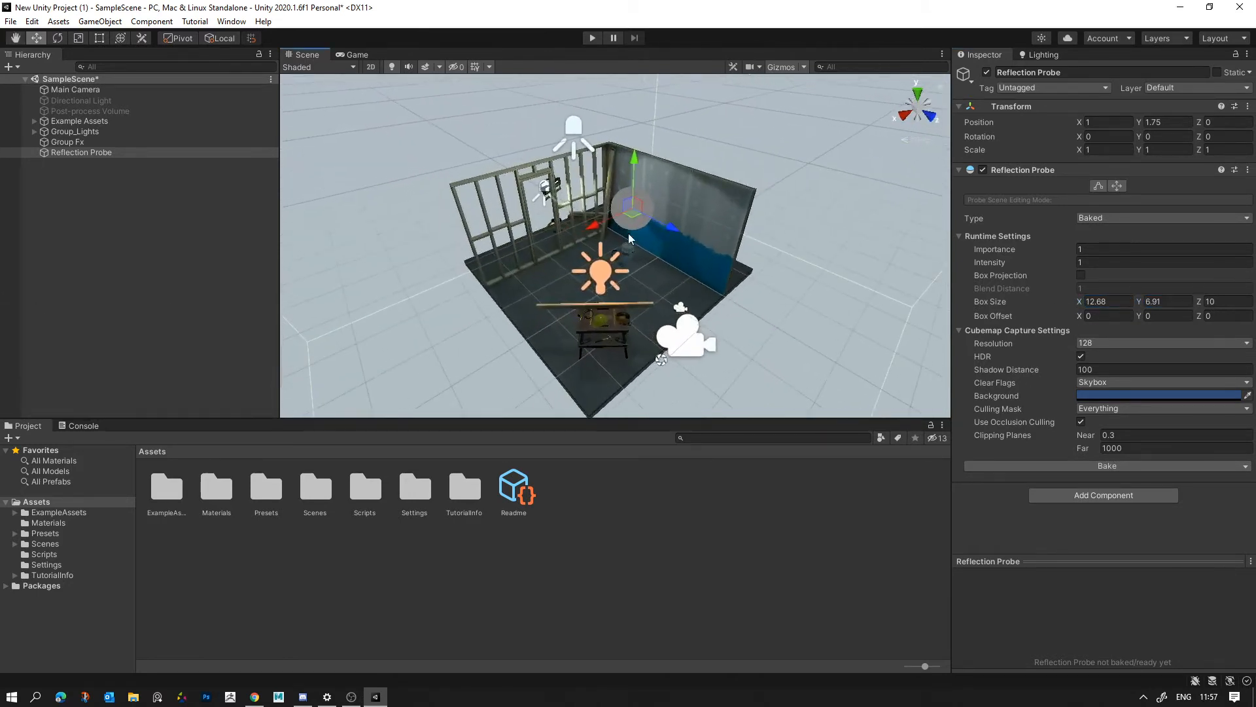
left_click_drag(598, 226, 579, 234)
left_click_drag(553, 254, 645, 261, "alt")
middle_click_drag(644, 262, 700, 264)
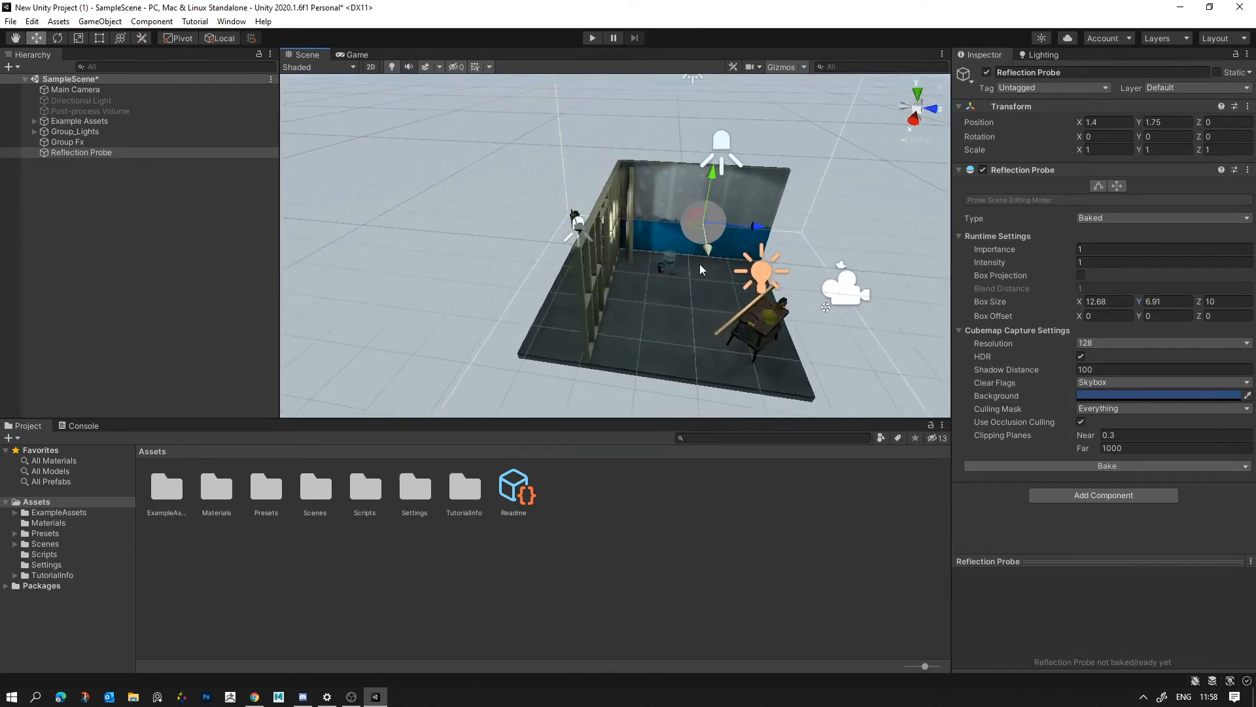
- Duplicate the reflection probe, move the copy behind the stud wall to about Z -2.58, and scale it uniformly to 1.0894
key("ctrl+d")
left_click_drag(747, 226, 592, 275)
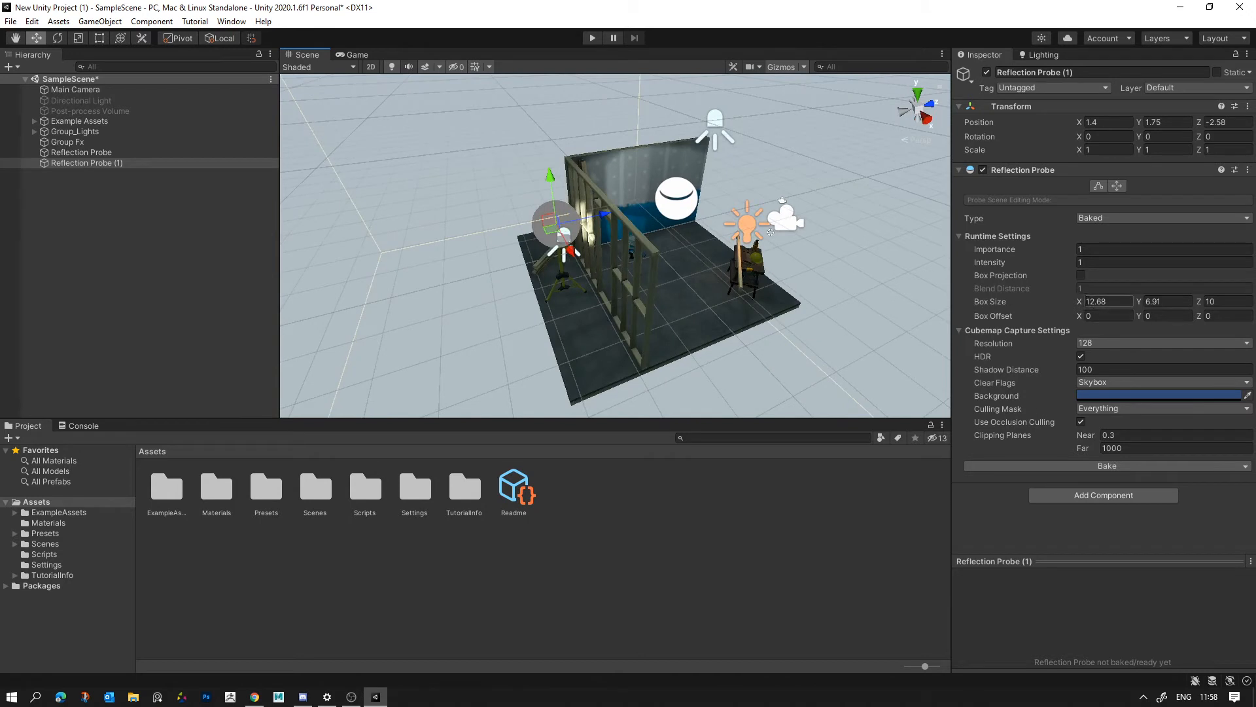
key("r")
left_click_drag(555, 224, 573, 217)
- Shrink the duplicated probe's box size to about X 4.42, Y 2.78 and Z 6.72
left_click_drag(1079, 301, 1025, 309)
left_click_drag(941, 303, 1233, 310, "alt")
left_click_drag(1140, 301, 1114, 302)
left_click_drag(844, 303, 1155, 301, "alt")
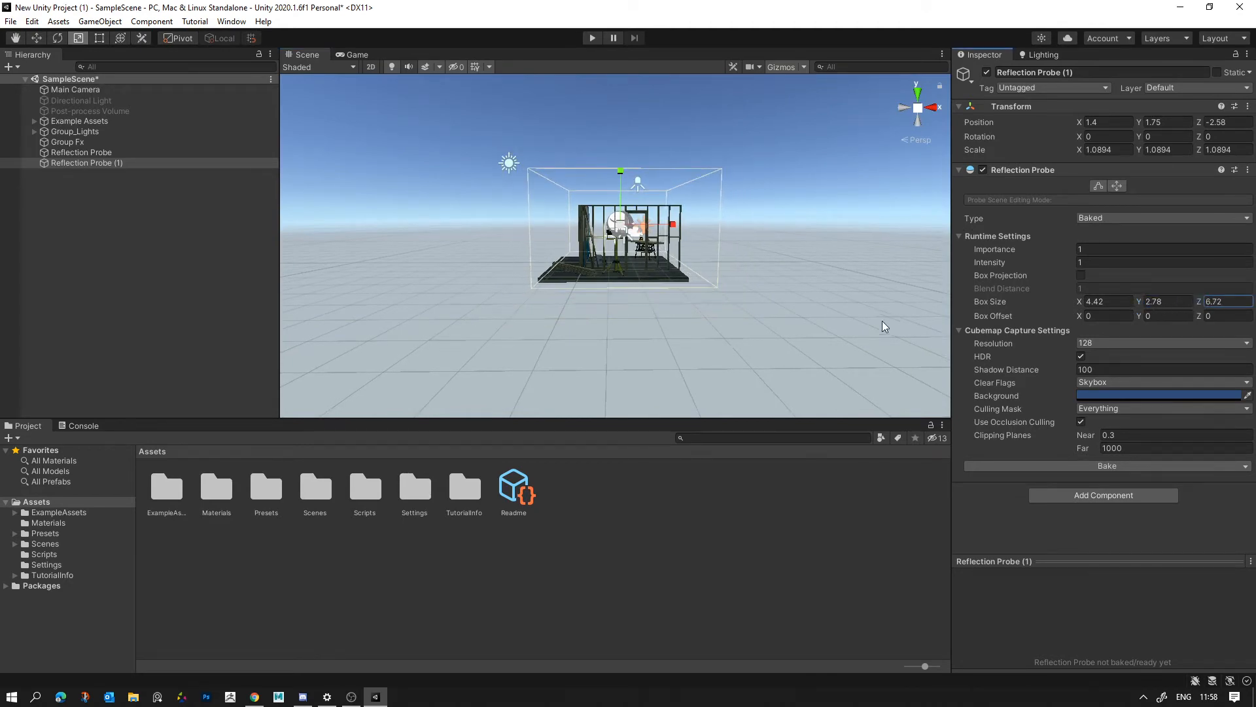
scroll(871, 322, "up", 6)
left_click_drag(870, 322, 654, 324, "alt")
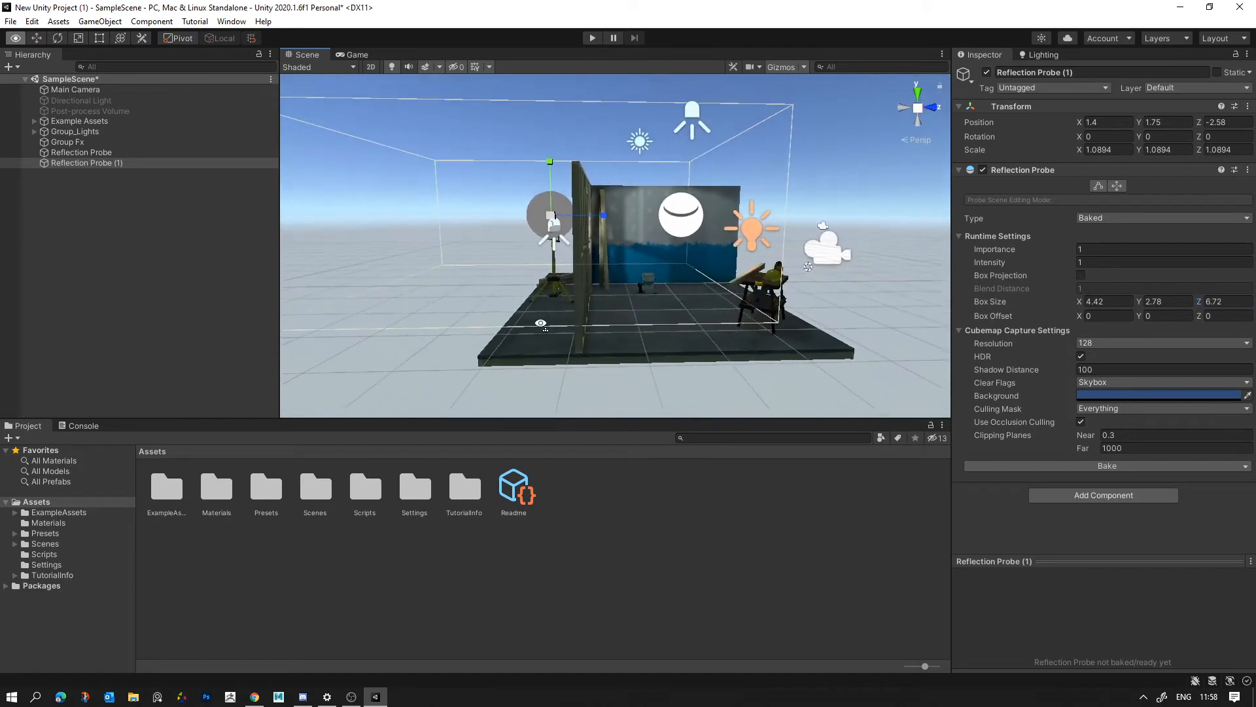
- Lower the probe behind the stud wall to Y 1.29 and fit its box size to about X 4.34 and Z 1.45
left_click_drag(1197, 301, 1152, 305)
key("w")
left_click_drag(552, 167, 623, 248)
key("r")
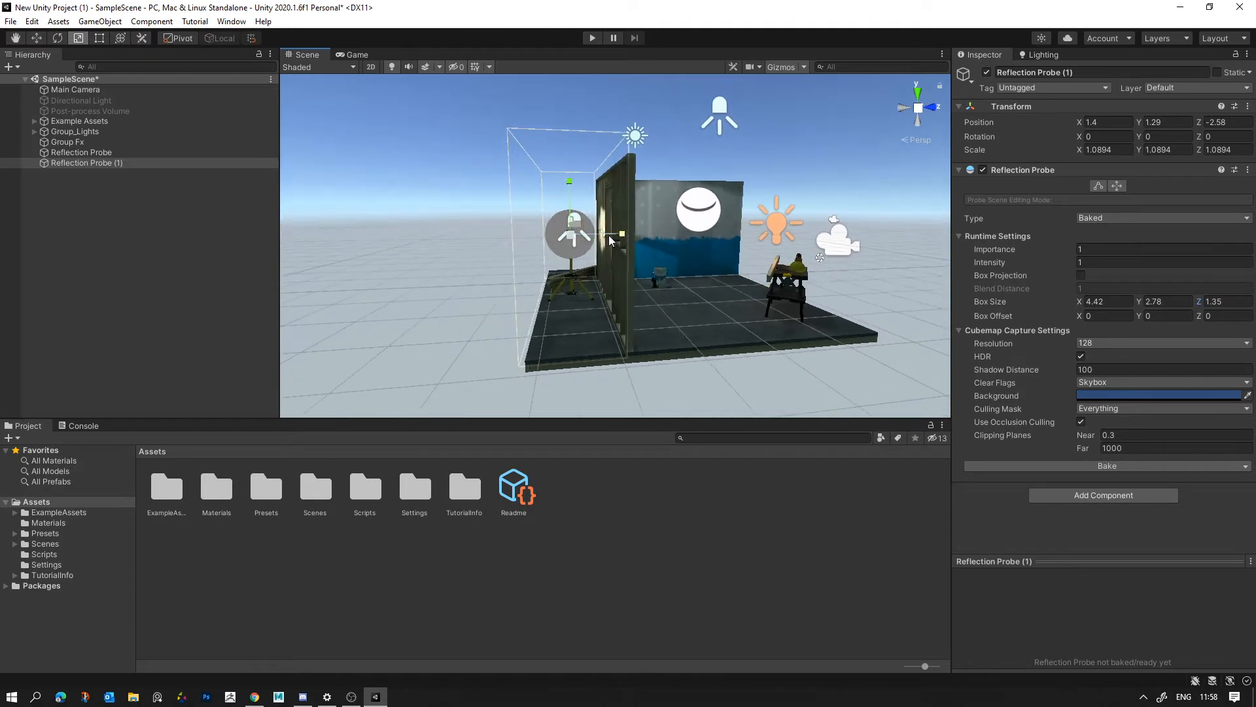
left_click(1077, 302)
left_click_drag(1083, 302, 1204, 301)
right_click_drag(664, 252, 1047, 331)
- Duplicate the probe behind the stud wall and move the copy behind the painted wall to about X -0.72, Z -0.46
key("a")
key("ctrl+d")
key("w")
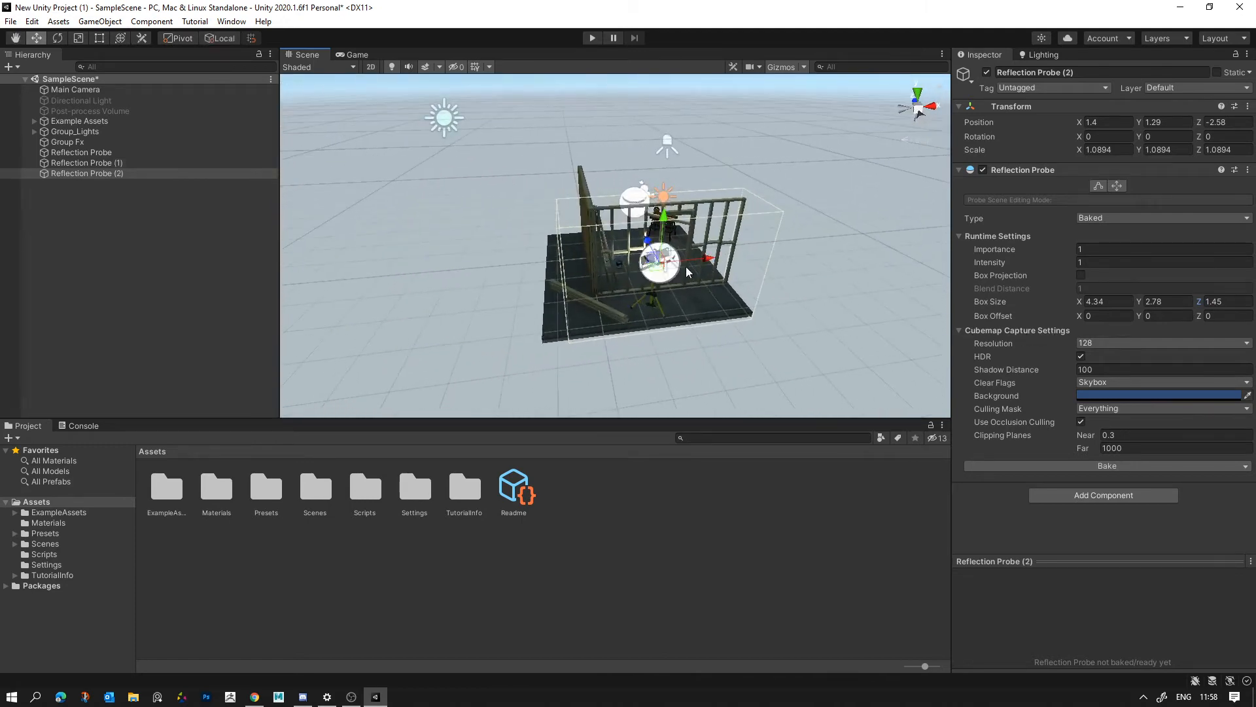
left_click_drag(654, 271, 558, 237)
key("e")
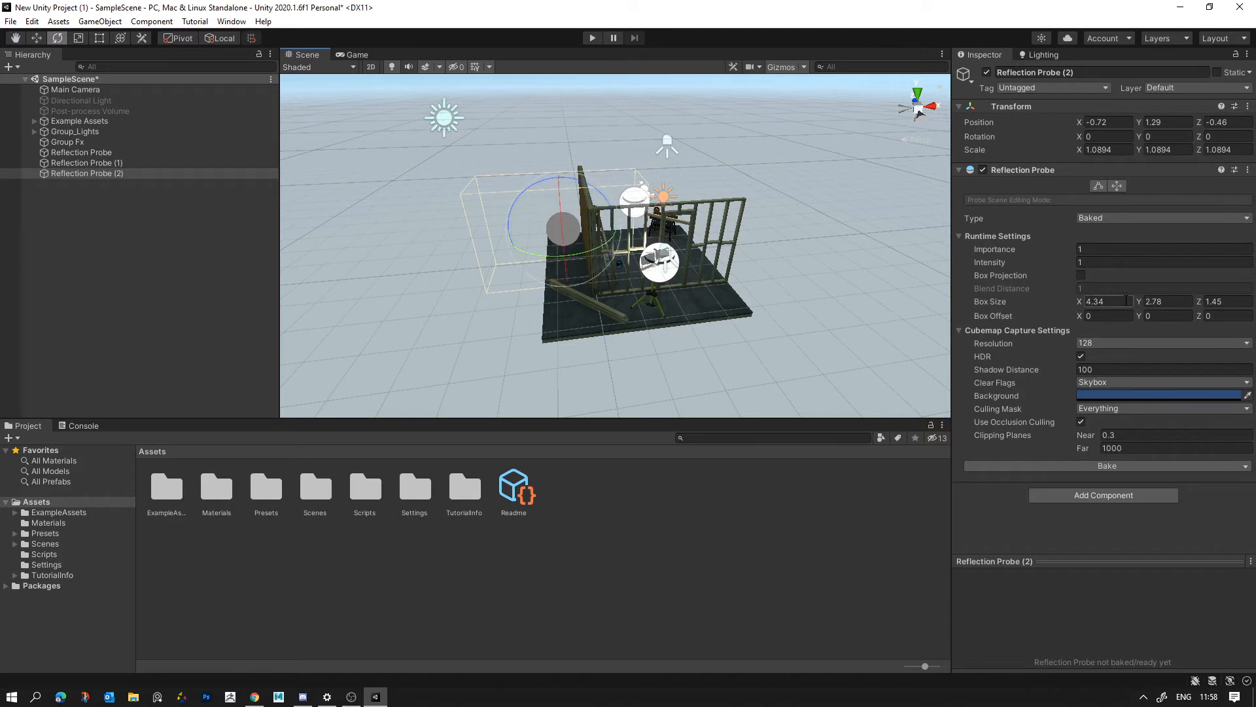
- Set the box size of the probe behind the painted wall to about X 1.52 and Z 5.3
left_click_drag(1078, 302, 1027, 302)
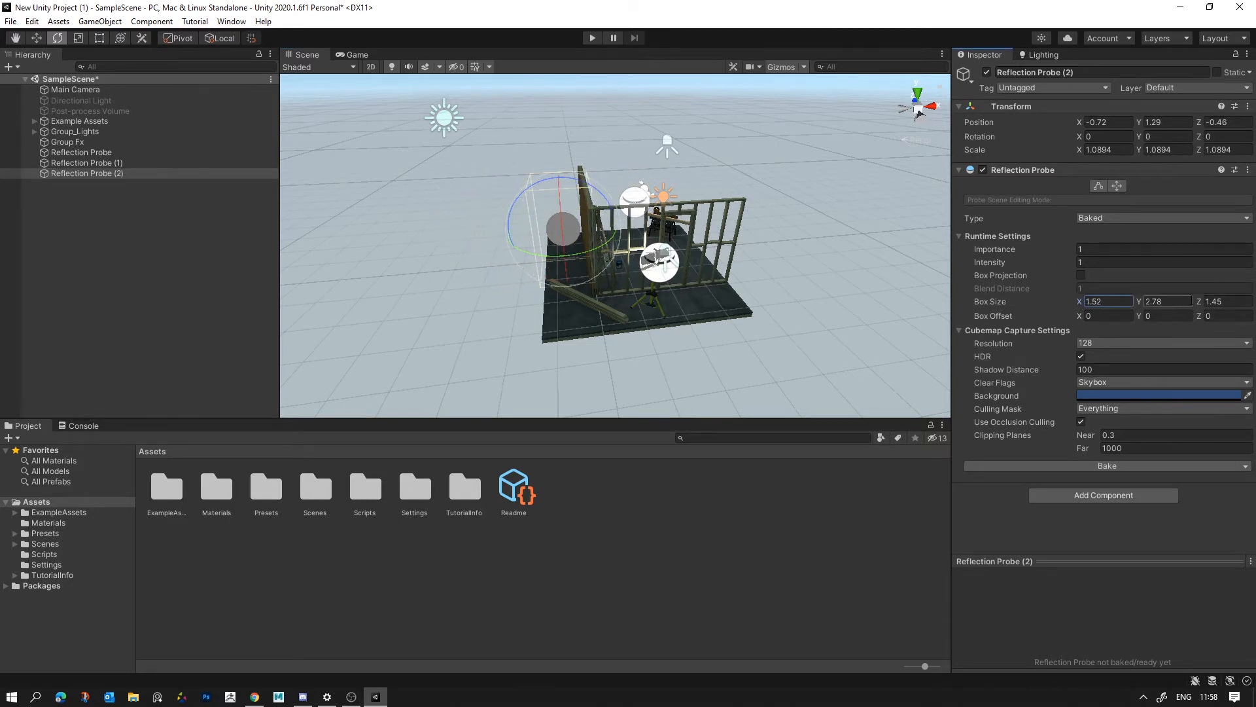
left_click_drag(1199, 302, 1246, 306)
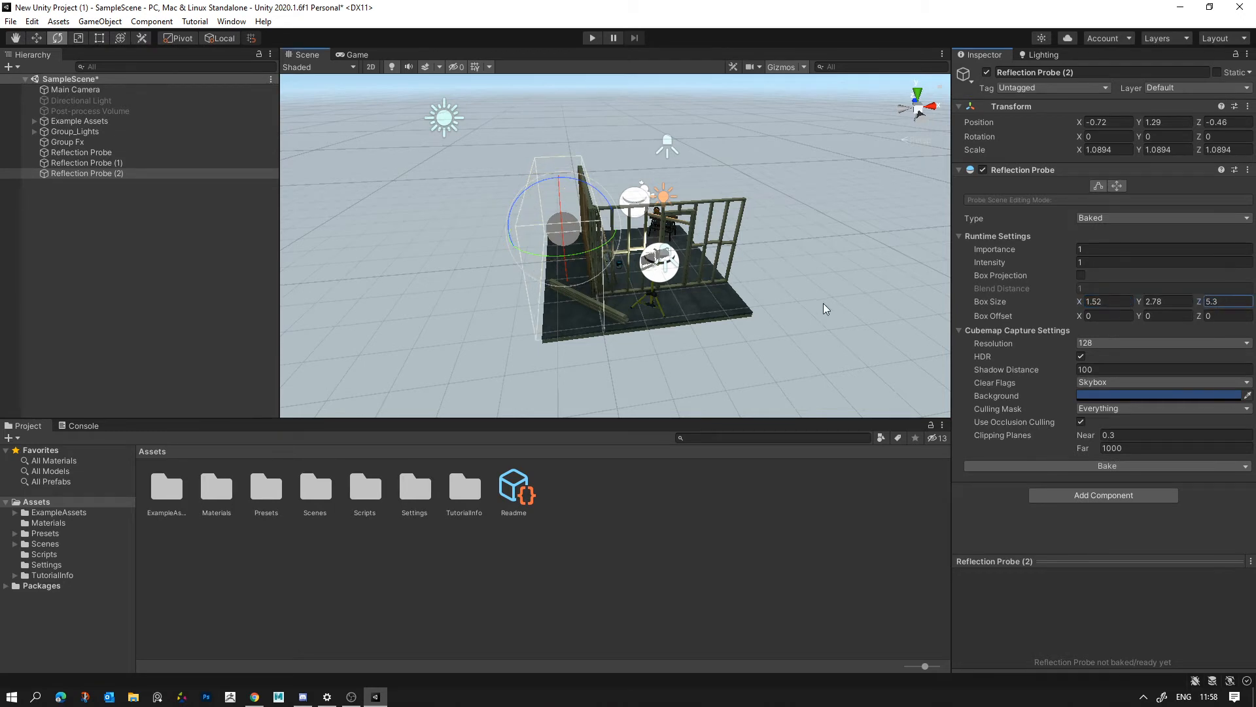
- Examine the three reflection probes around the room and both walls from several angles
left_click_drag(825, 309, 682, 179, "alt")
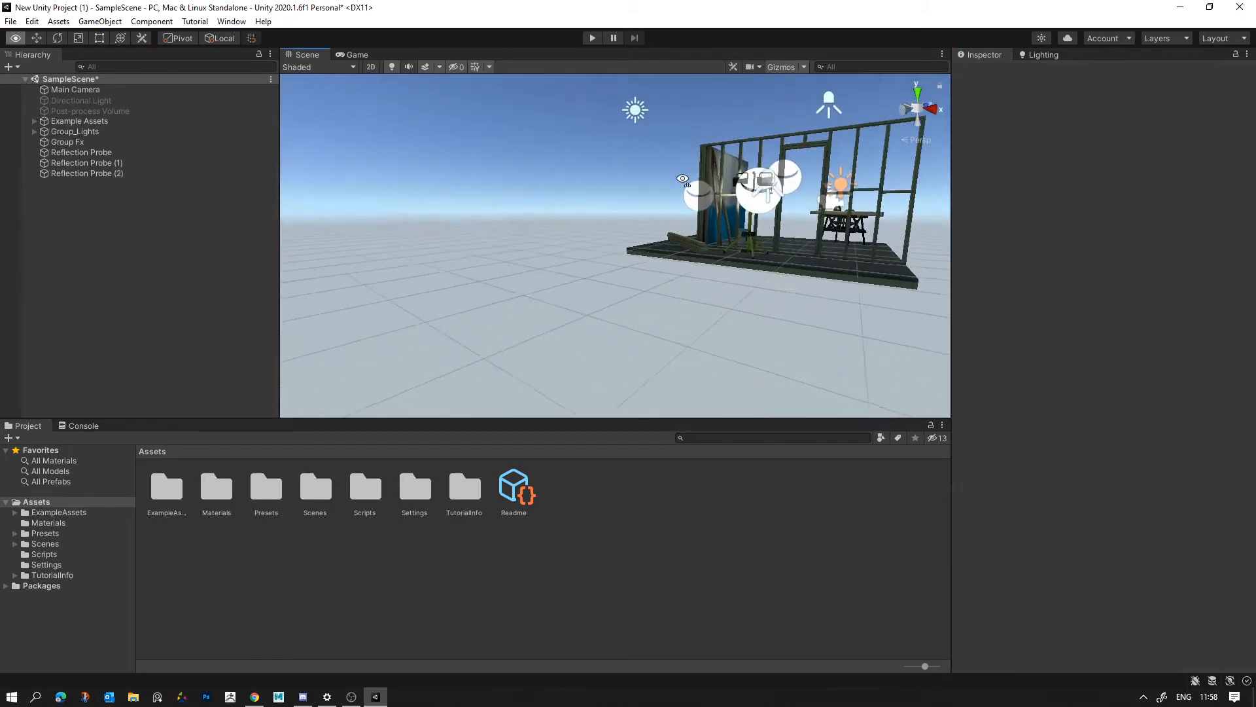
right_click_drag(682, 179, 451, 236)
left_click(598, 225)
left_click(584, 206)
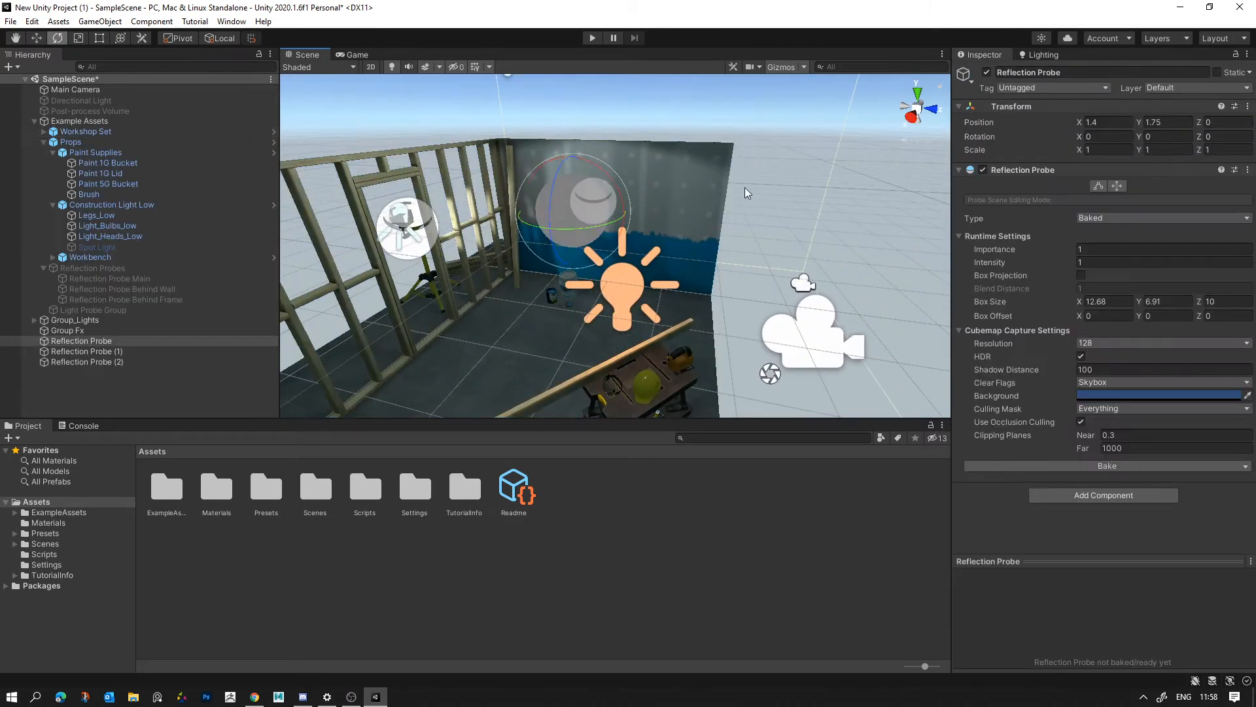
right_click_drag(618, 294, 651, 346)
mouse_move(648, 202)
right_mouse_down()
mouse_move(509, 171)
mouse_move(893, 230)
mouse_move(593, 154)
mouse_move(693, 200)
mouse_move(614, 283)
mouse_move(733, 182)
mouse_move(679, 210)
mouse_move(645, 285)
right_mouse_up()
left_click(731, 183)
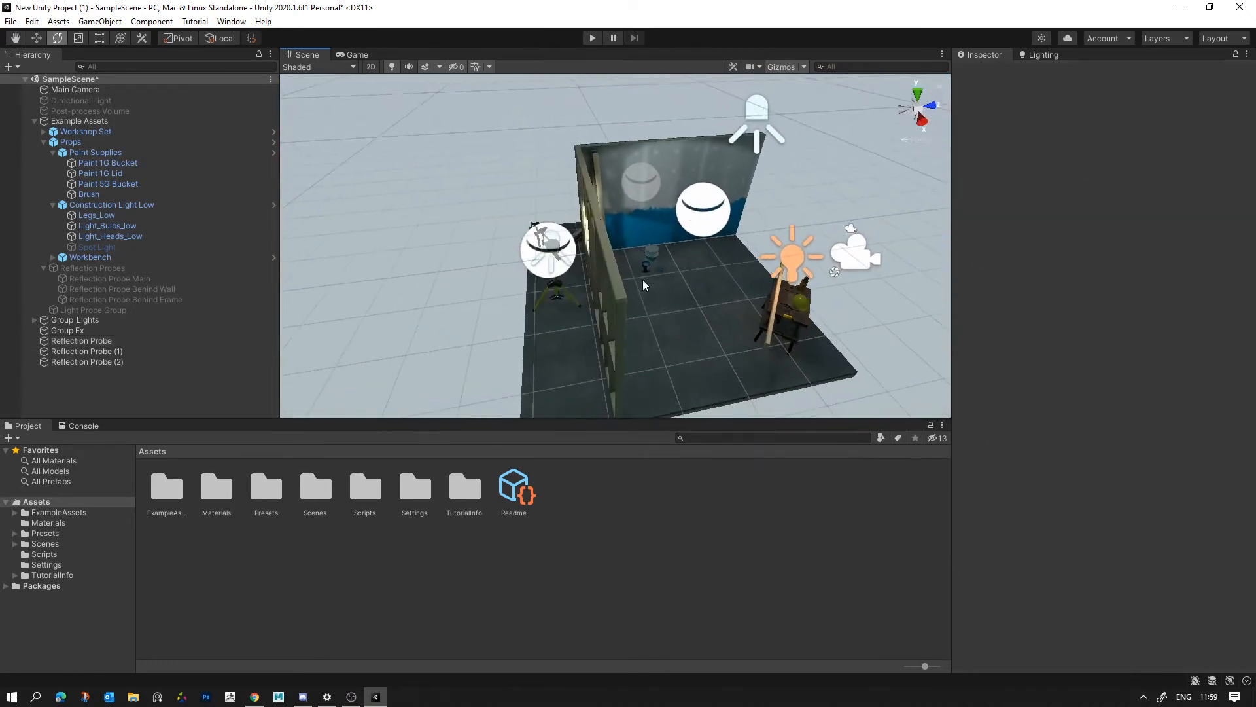
- Enable the existing Light Probe Group under Example Assets and view its probes around the room
left_click(34, 320)
left_click(33, 320)
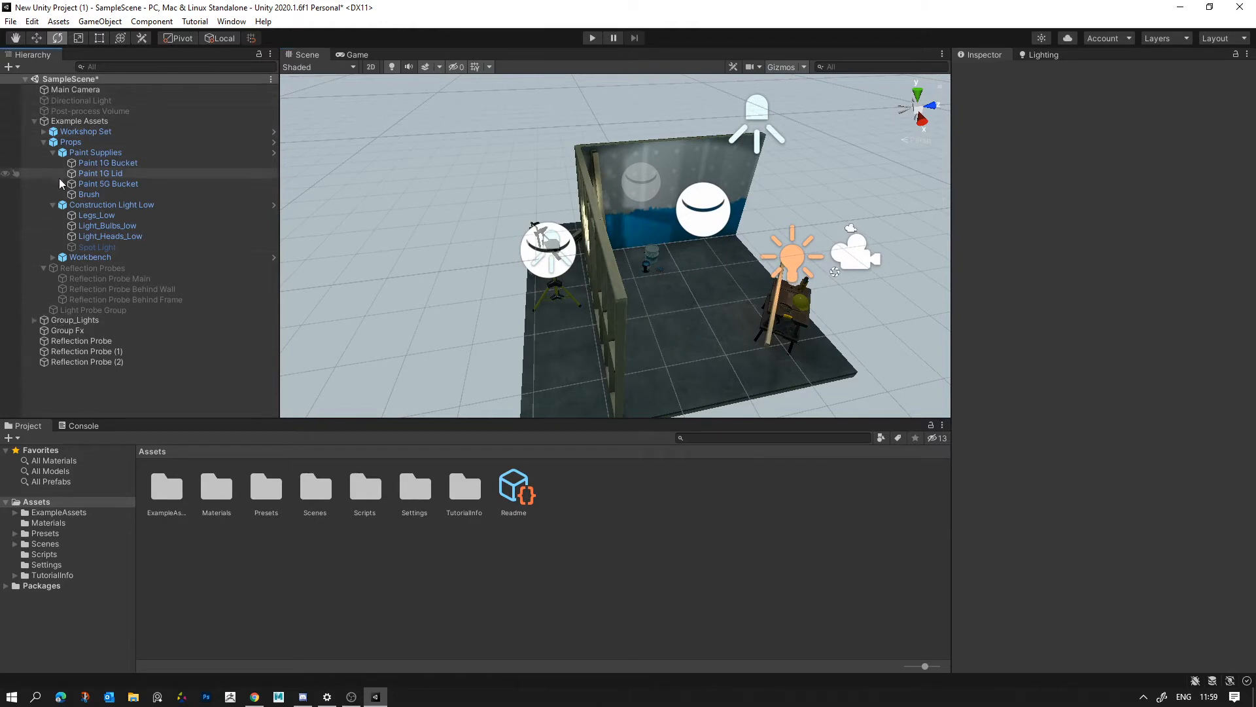
left_click(34, 121)
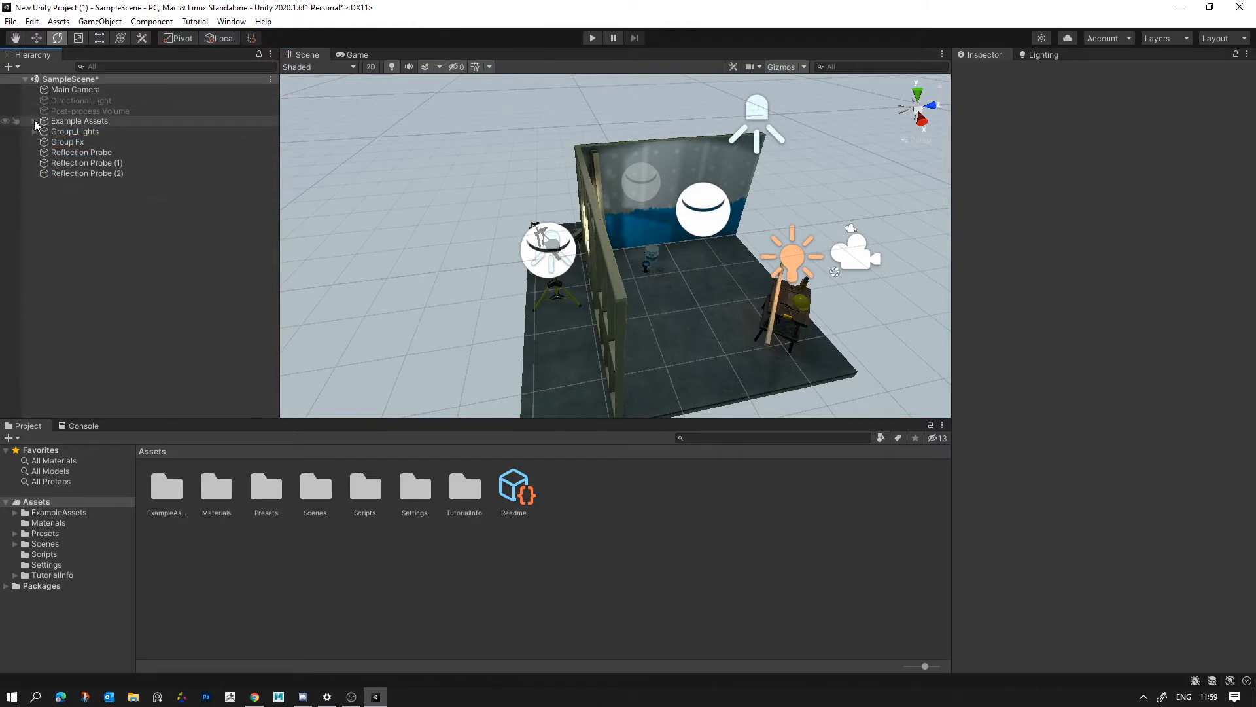
left_click(34, 121)
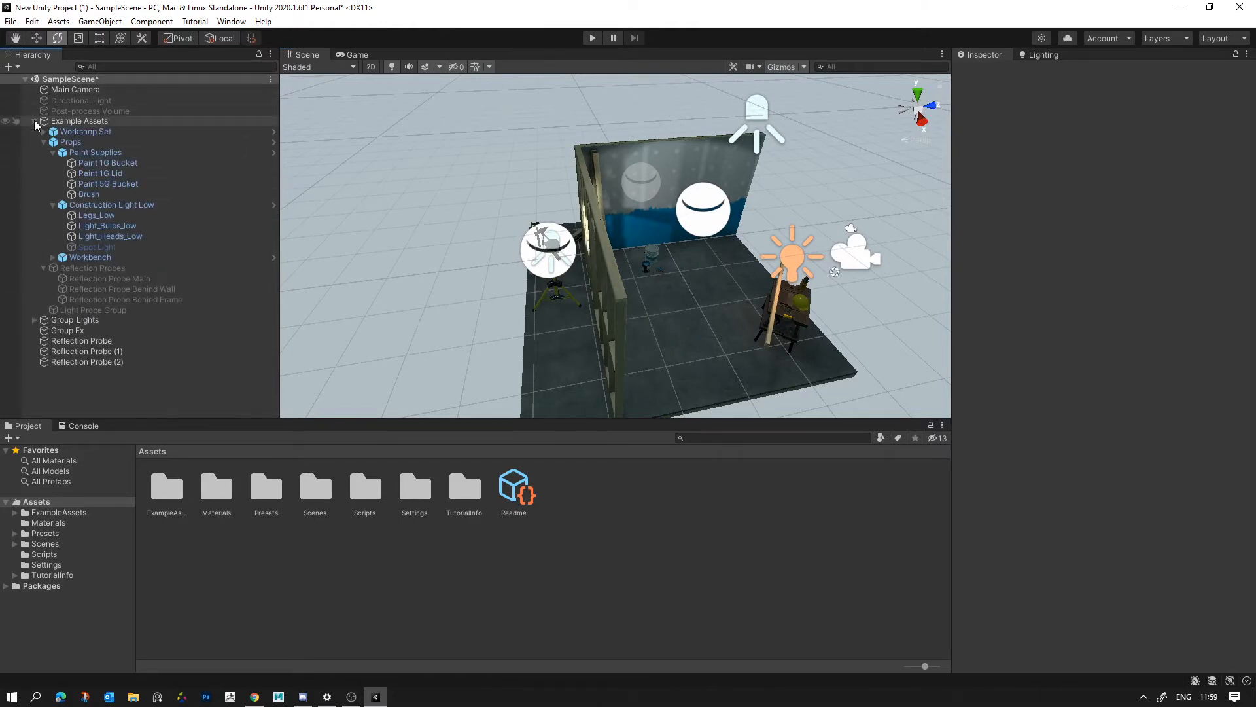
left_click(101, 310)
left_click(989, 72)
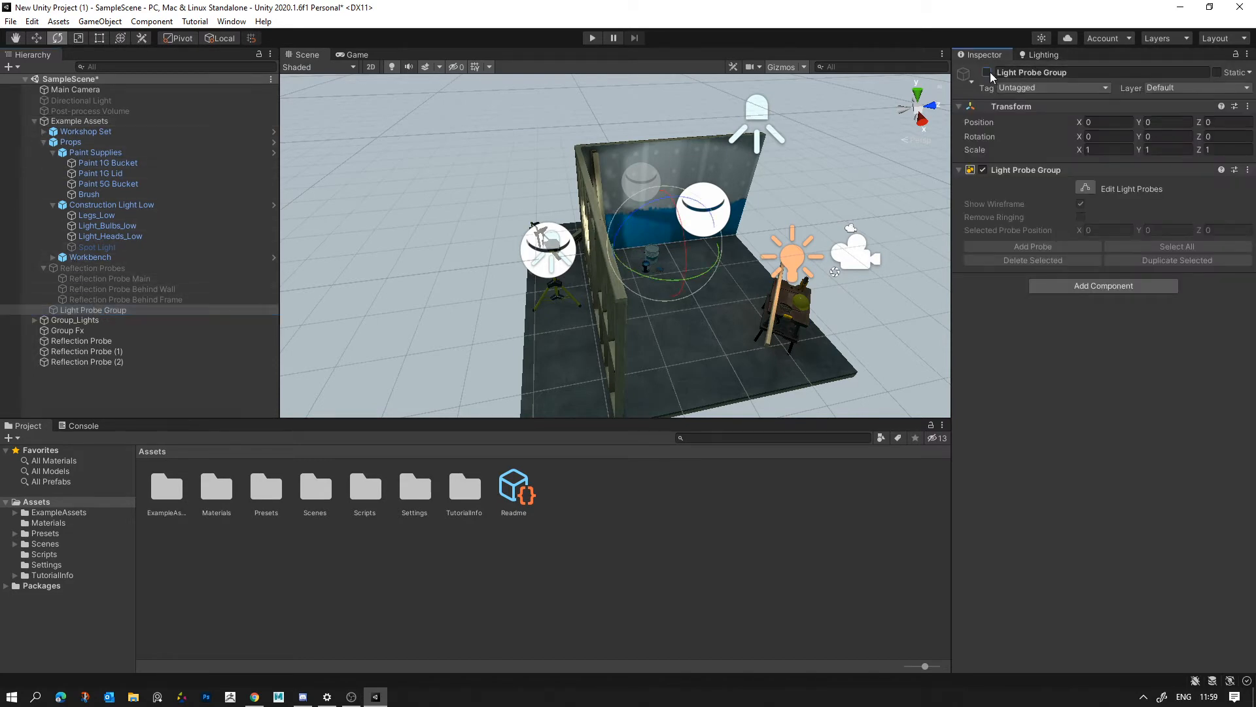
right_click_drag(625, 172, 454, 163)
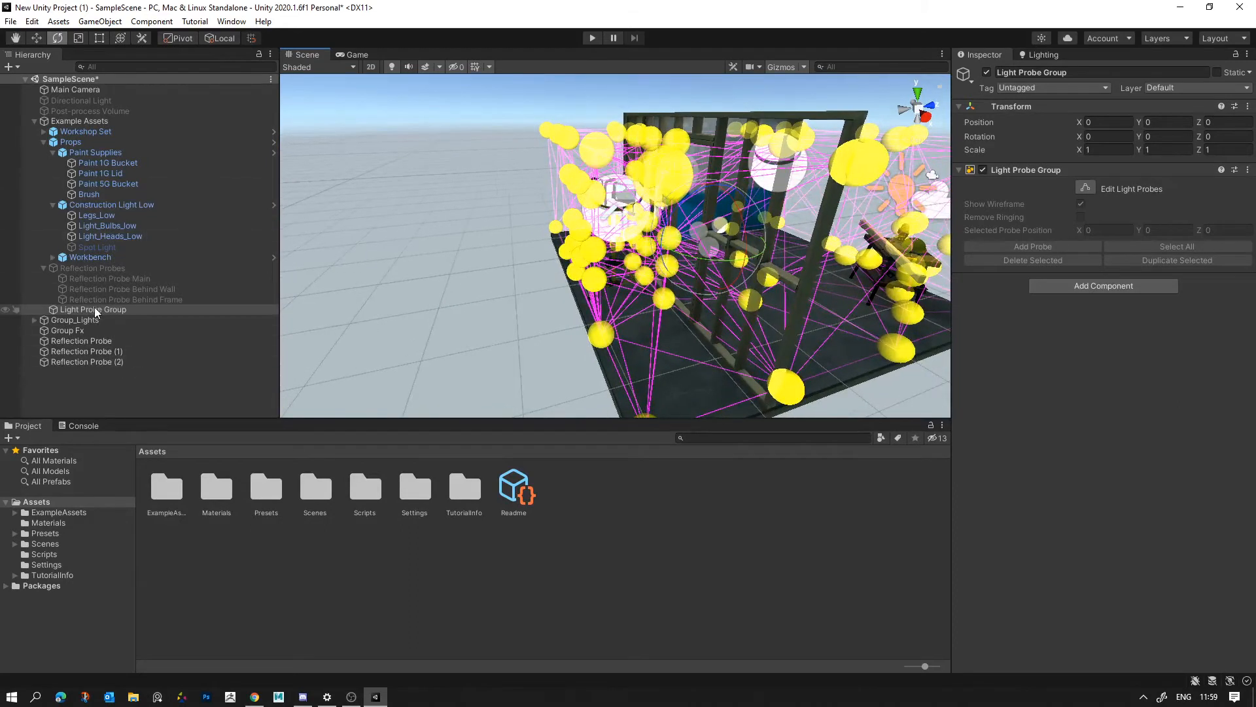
- Parent the Light Probe Group and the three reflection probes to Group Fx, then collapse and deselect the group
mouse_move(81, 308)
left_mouse_down()
mouse_move(105, 337)
mouse_move(100, 319)
left_mouse_up()
left_click(100, 343)
left_click(92, 361, "shift")
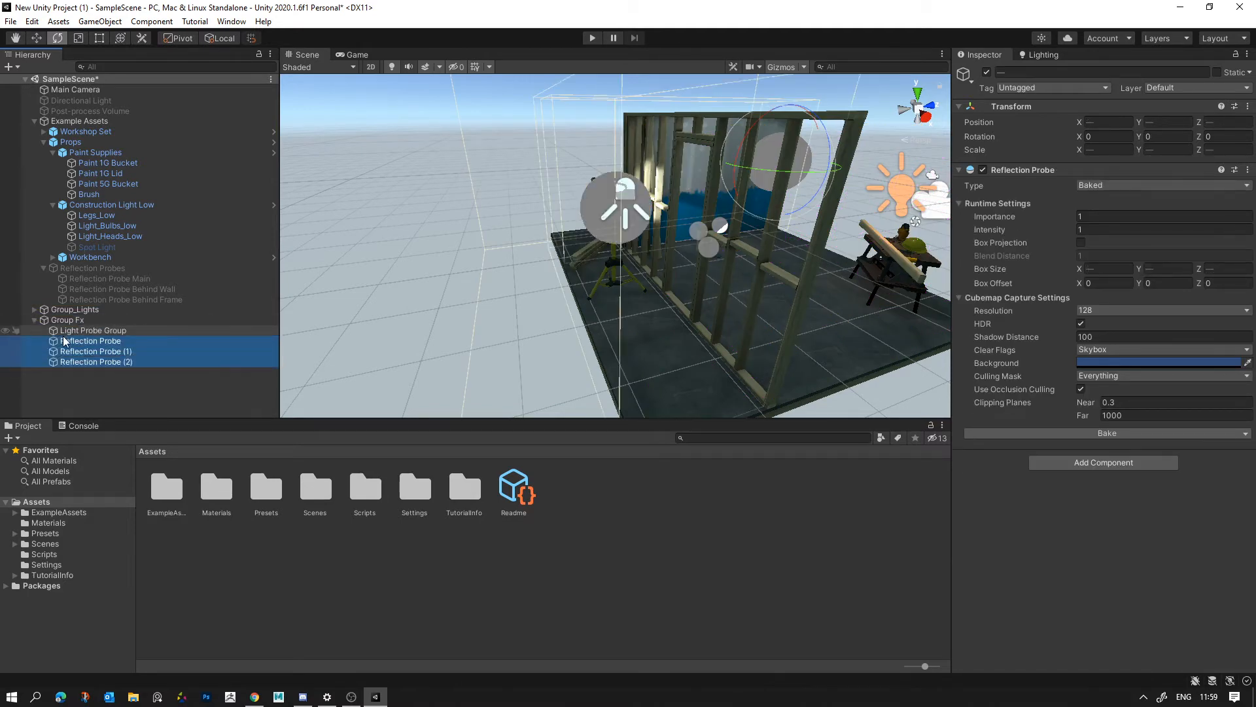
left_click(86, 331)
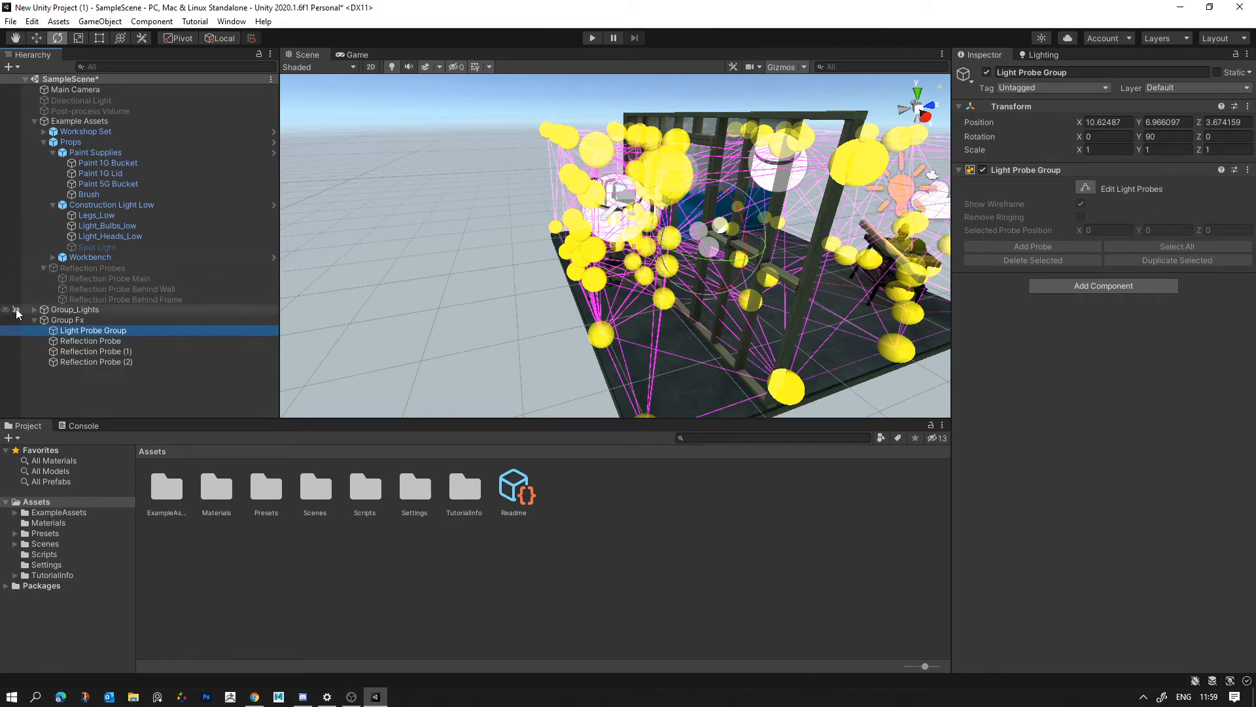
left_click(34, 320)
left_click_drag(588, 235, 453, 257, "alt")
left_click(794, 168)
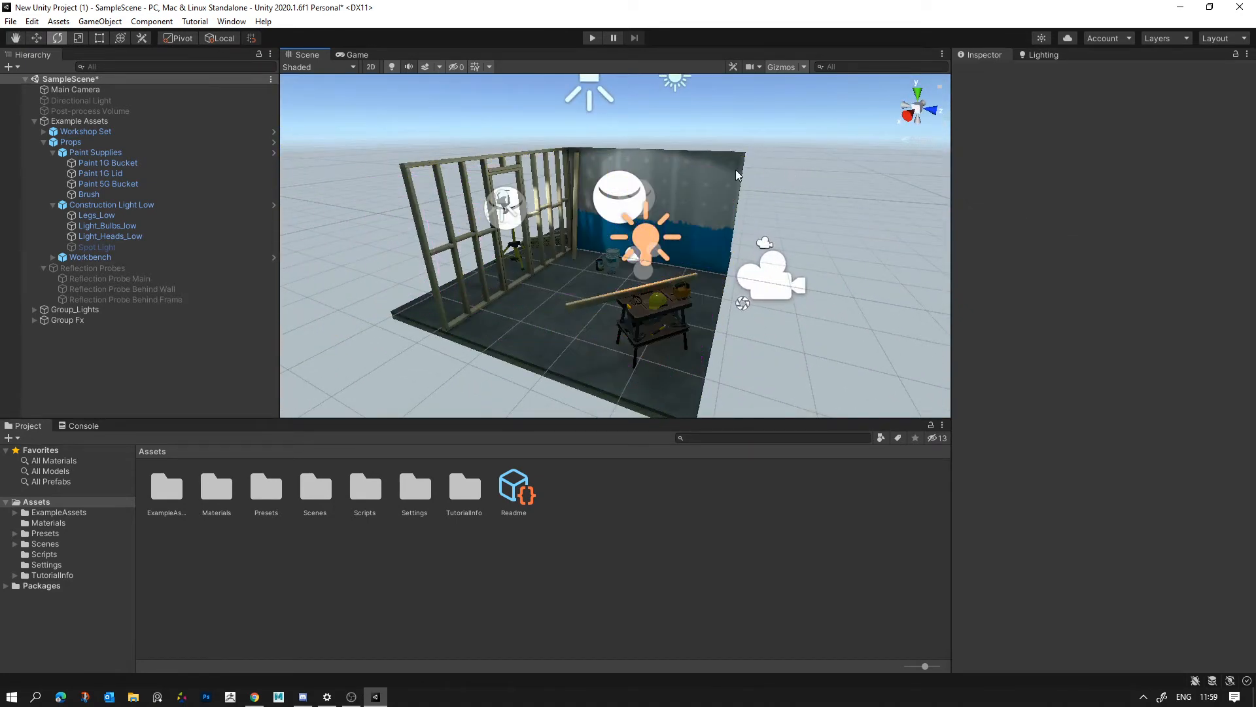
left_click(34, 121)
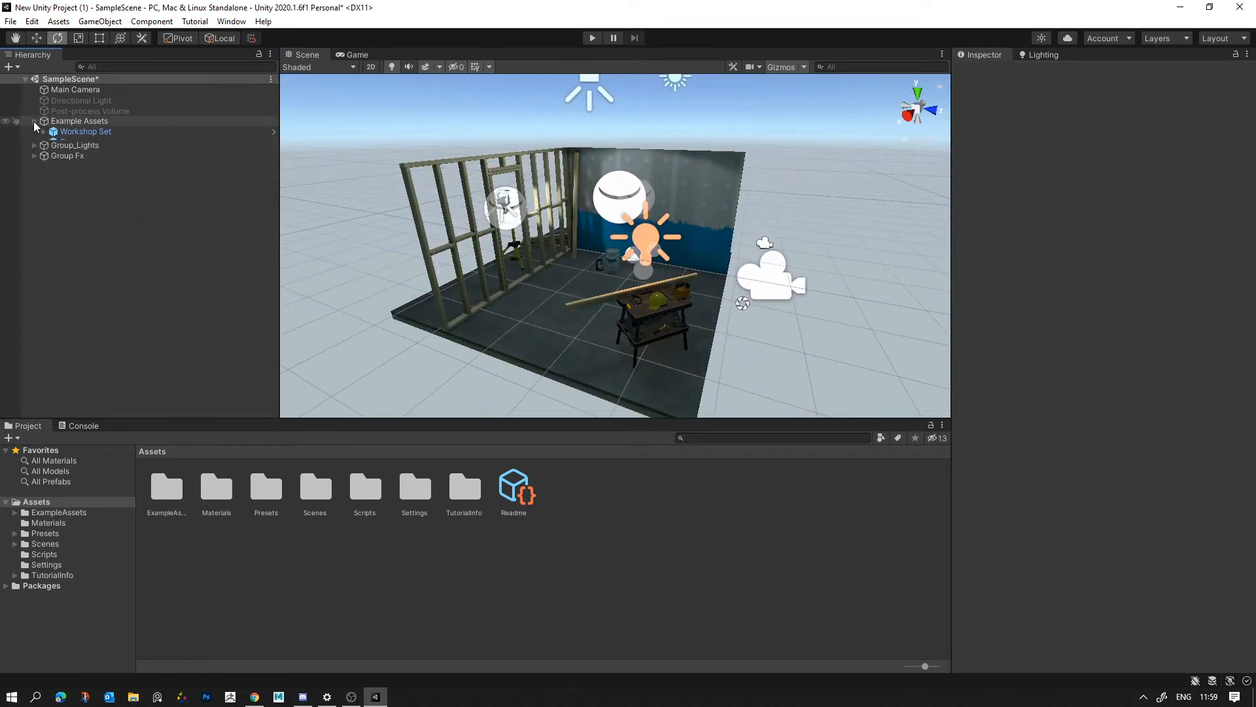
left_click(68, 123)
left_click(36, 121)
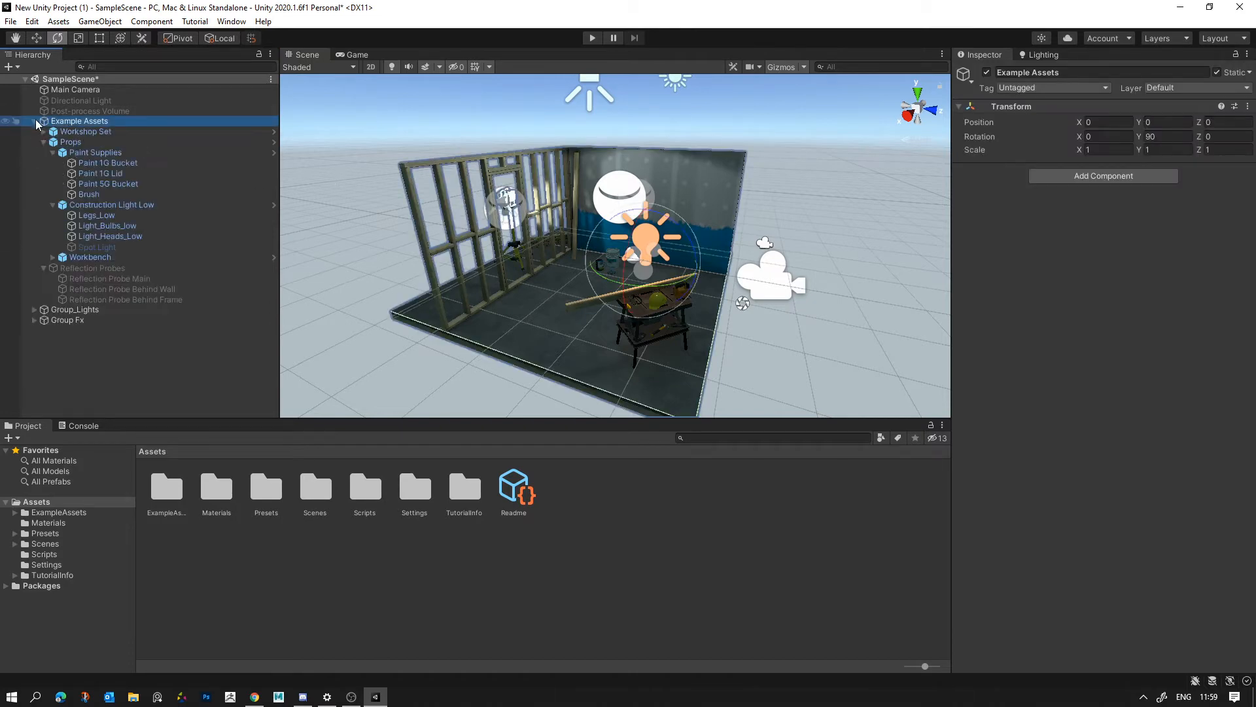
left_click(34, 120)
left_click(358, 150)
- Set the intensity of the point light above the workbench to 0.58 and generate the scene's baked lighting again
right_click_drag(523, 190, 531, 228)
key("w")
key("w")
left_click(644, 297)
key("d")
left_click(762, 328)
key("w")
right_click_drag(758, 268, 665, 278)
key("s")
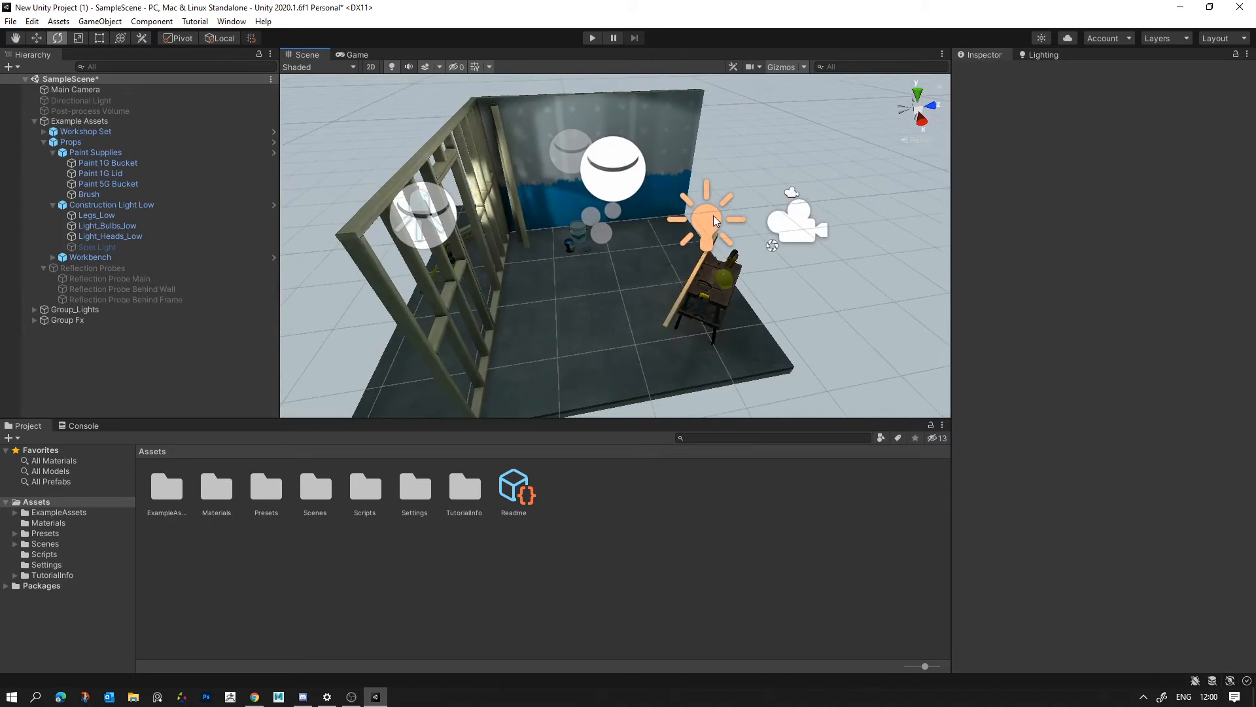
left_click(713, 216)
left_click_drag(976, 248, 979, 247)
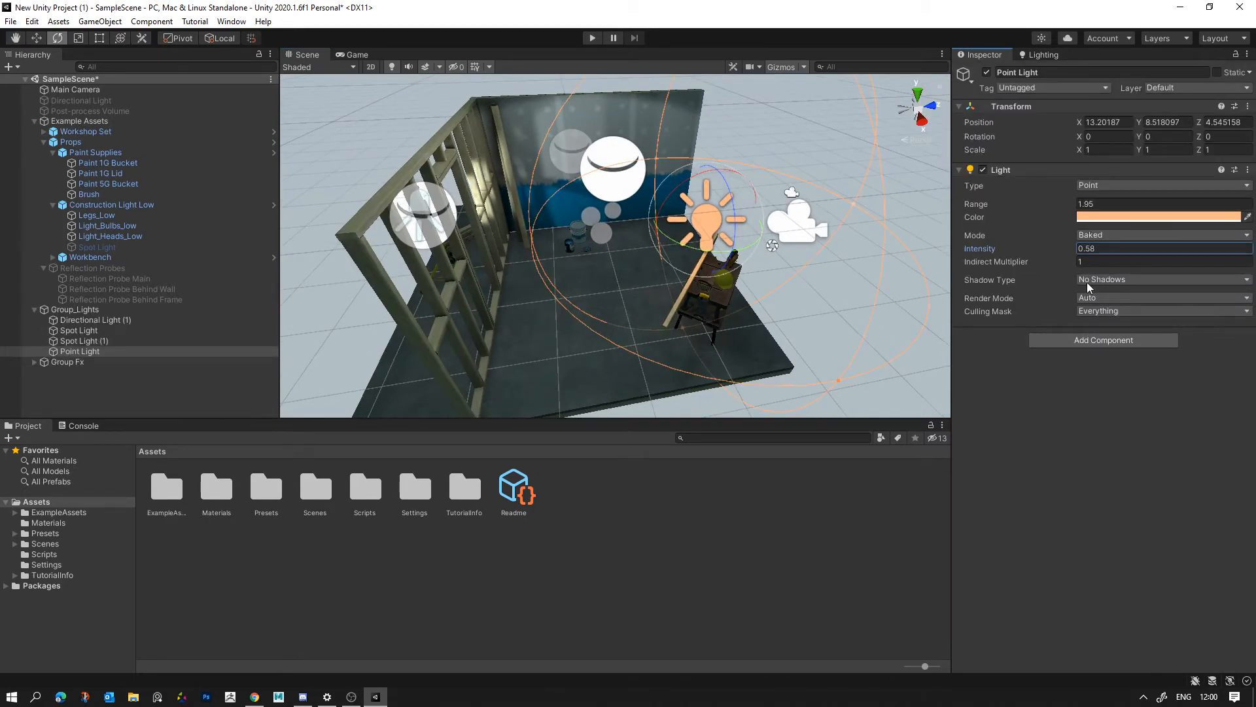
left_click(1040, 56)
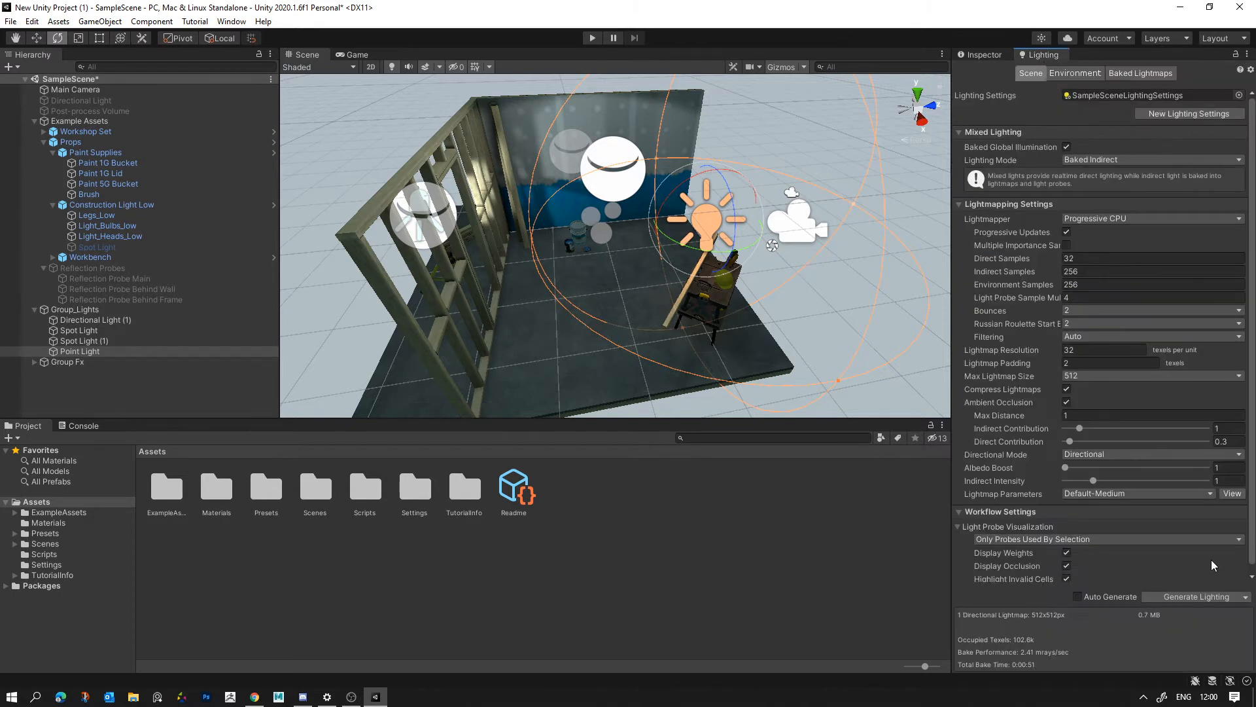
left_click(1209, 595)
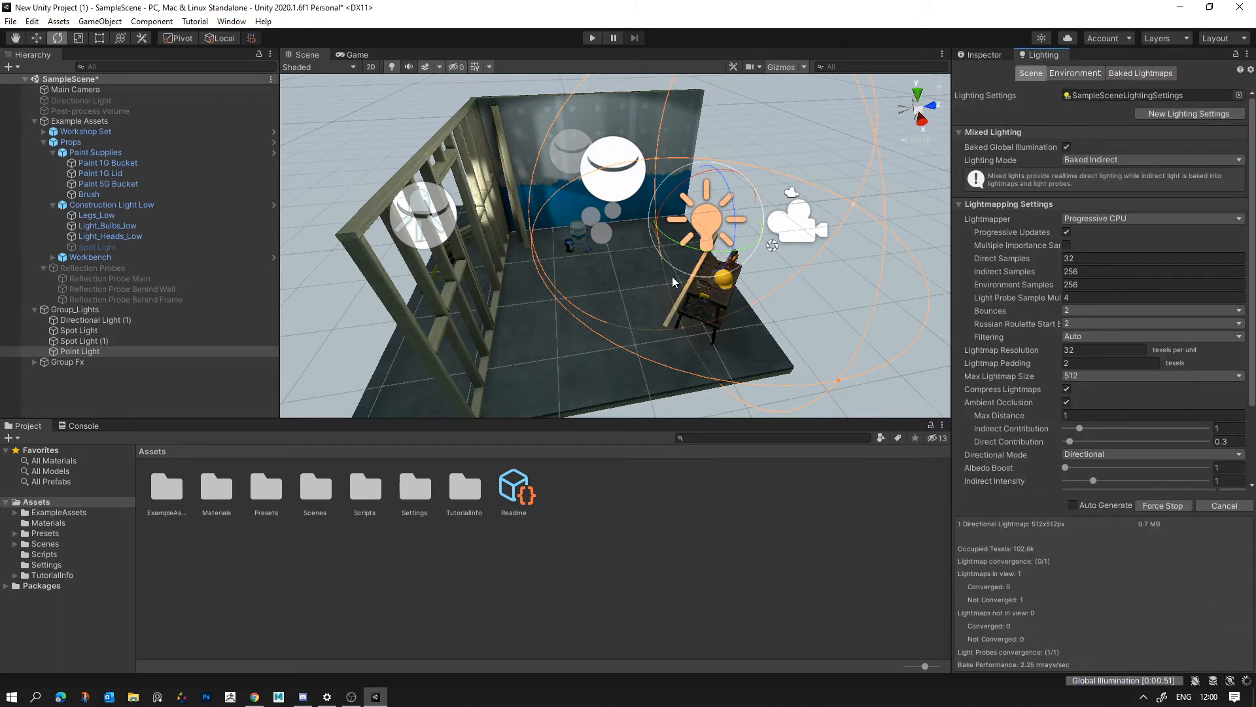
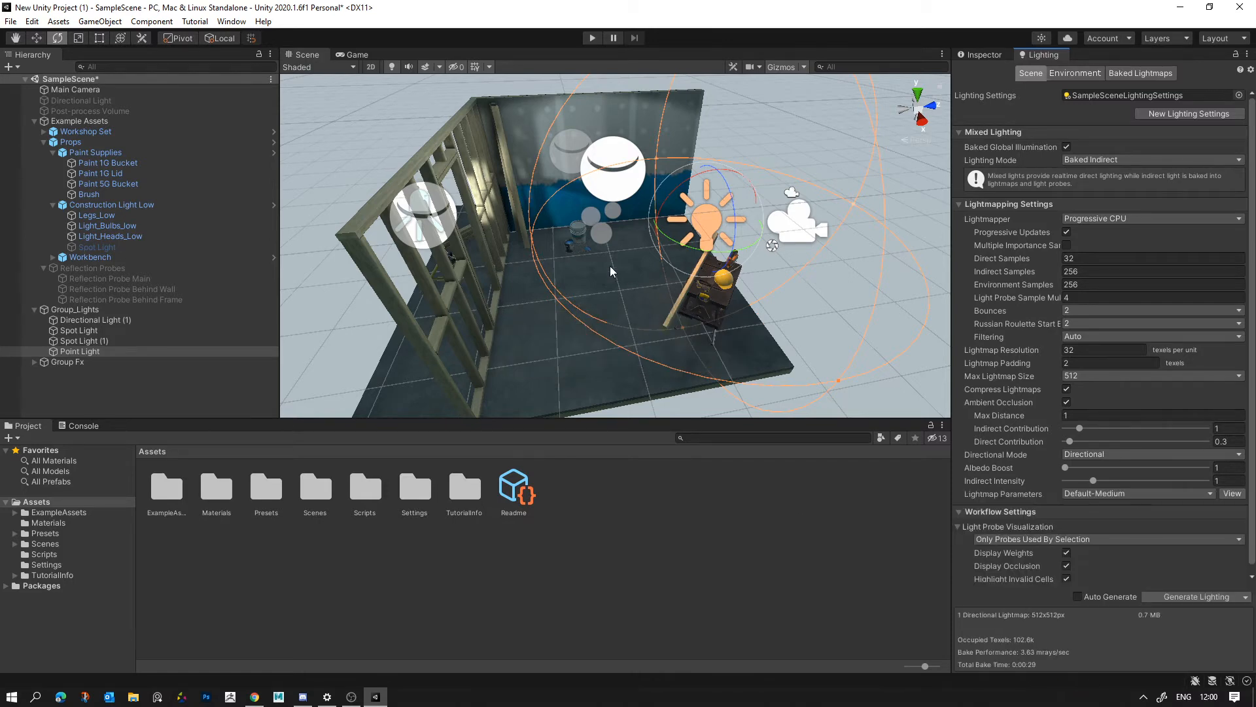
- Collapse the Group_Lights and Example Assets groups in the scene hierarchy
scroll(634, 263, "down", 3)
left_click(772, 143)
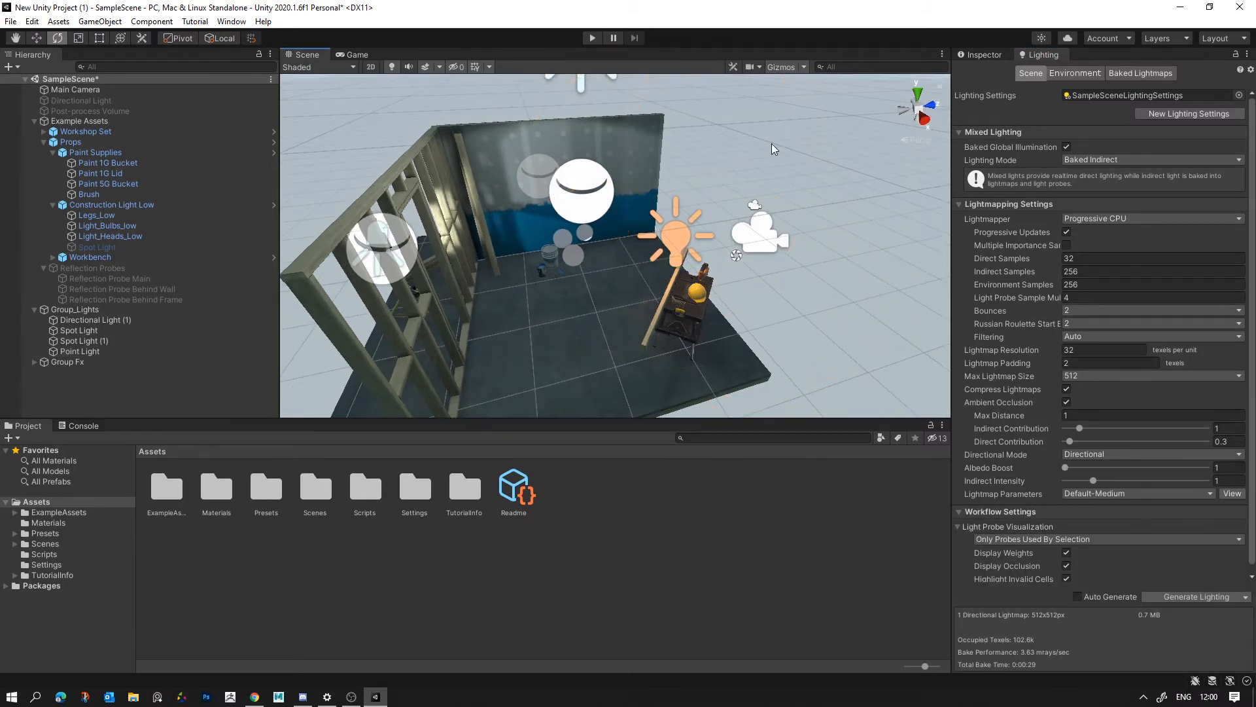
key("w")
mouse_move(771, 143)
right_mouse_down()
mouse_move(698, 210)
mouse_move(578, 212)
mouse_move(644, 86)
mouse_move(557, 86)
mouse_move(282, 163)
mouse_move(783, 193)
mouse_move(745, 248)
right_mouse_up()
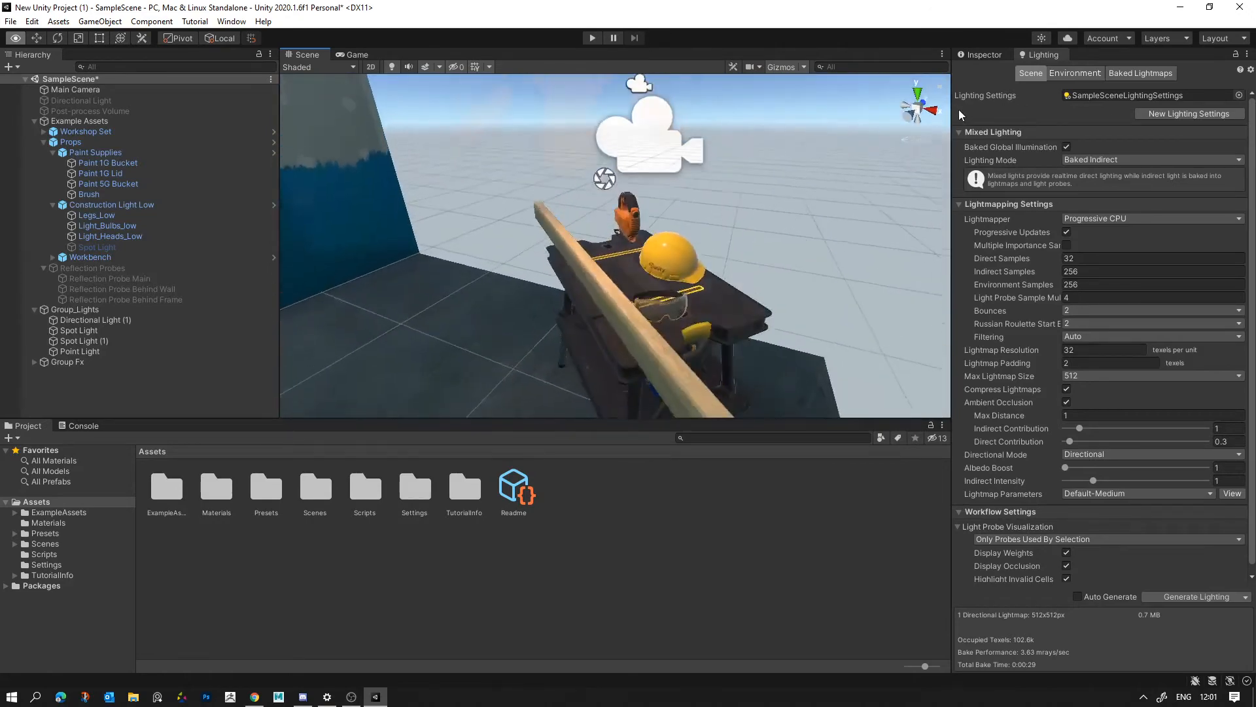
mouse_move(615, 248)
right_mouse_down()
mouse_move(558, 173)
mouse_move(723, 113)
mouse_move(795, 147)
mouse_move(423, 167)
right_mouse_up()
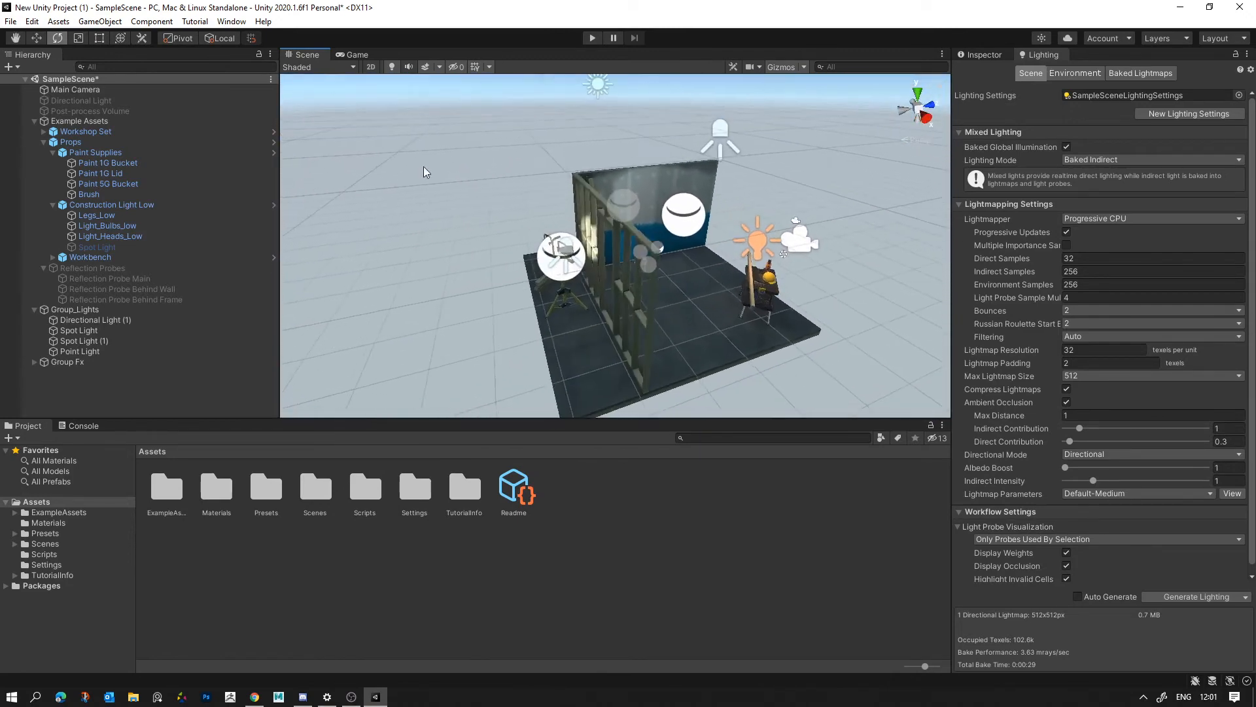
left_click(34, 310)
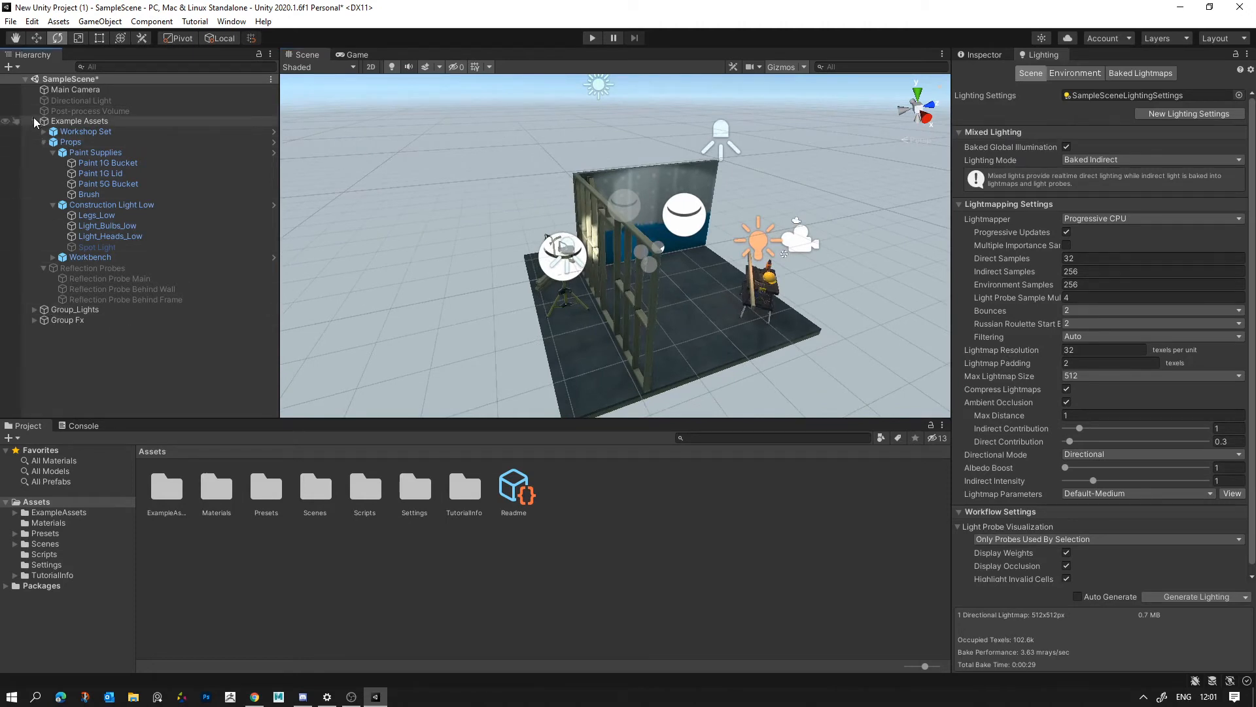
left_click(34, 121)
left_click(60, 136)
left_click(60, 142, "shift")
left_click(291, 197)
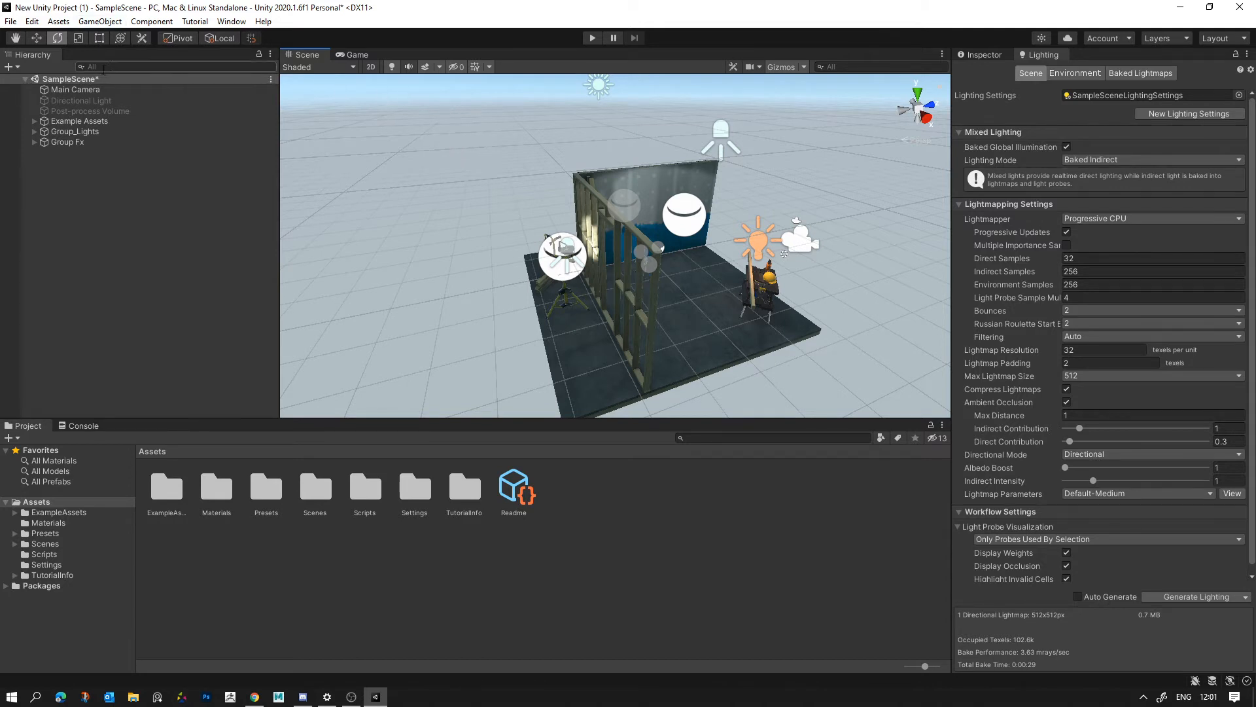
- Make the Main Camera a physical camera with a focal length of 17.24 and check its framing in the game view
left_click(70, 92)
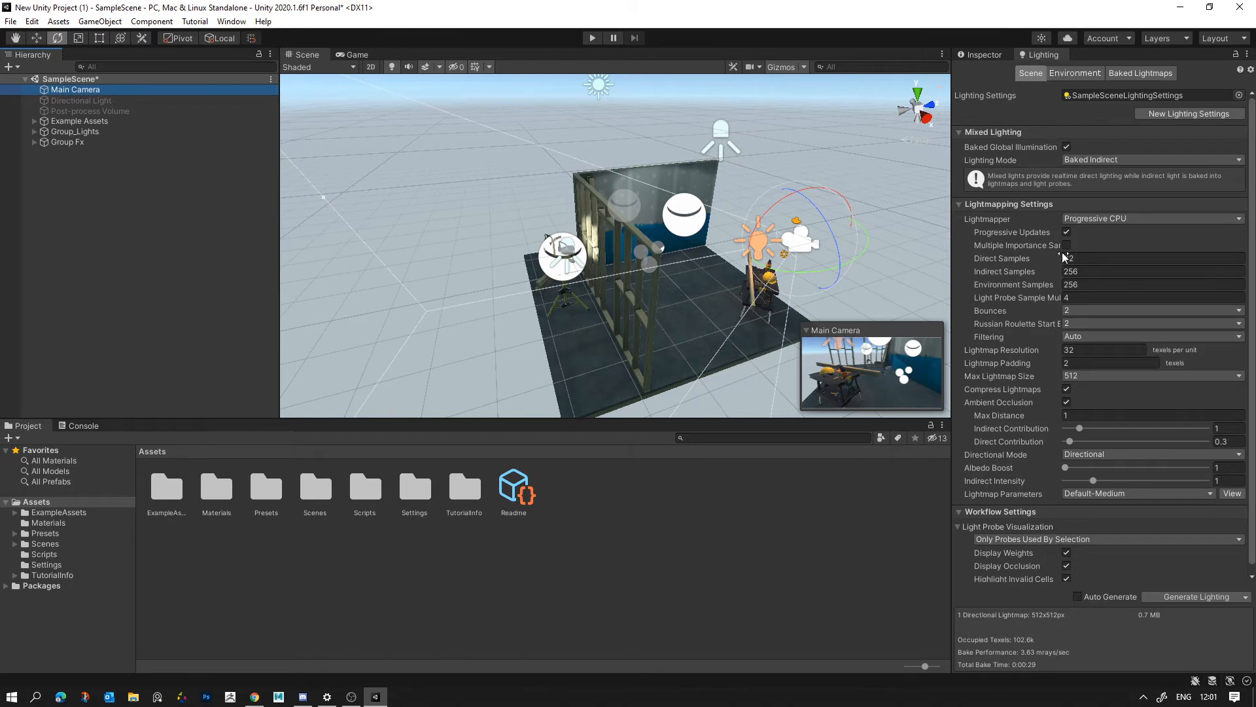
scroll(1062, 252, "down", 1)
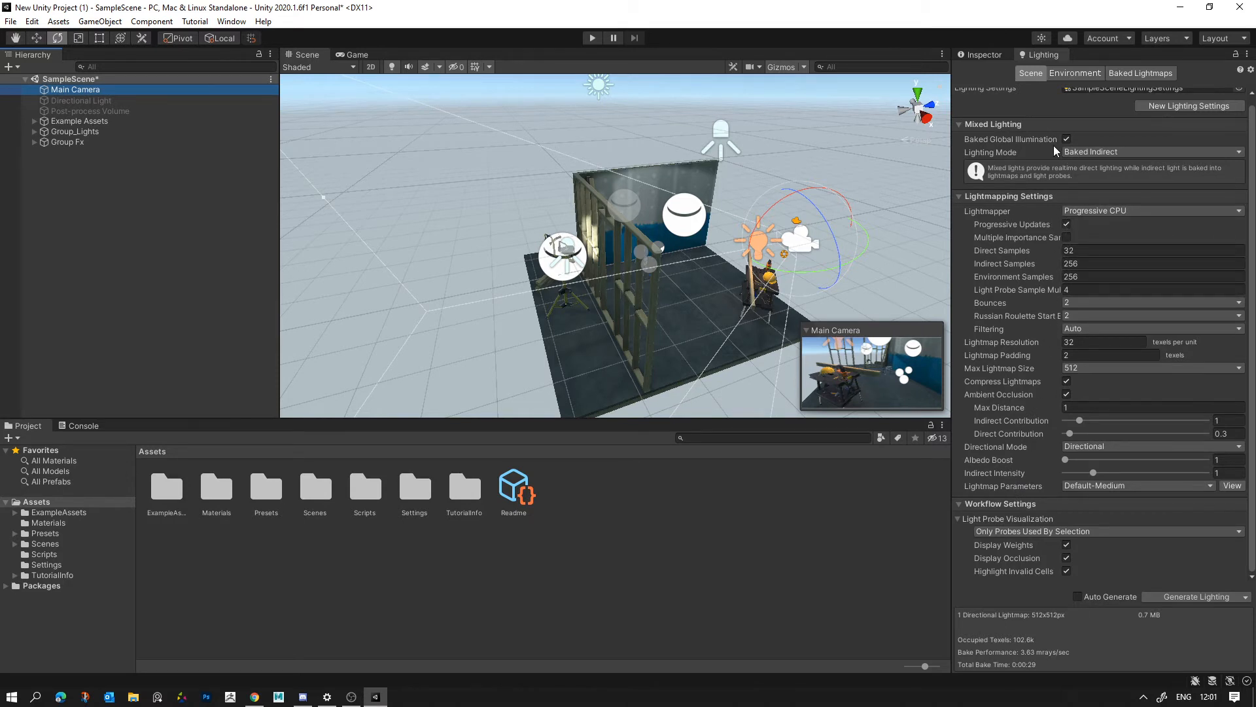
left_click(983, 55)
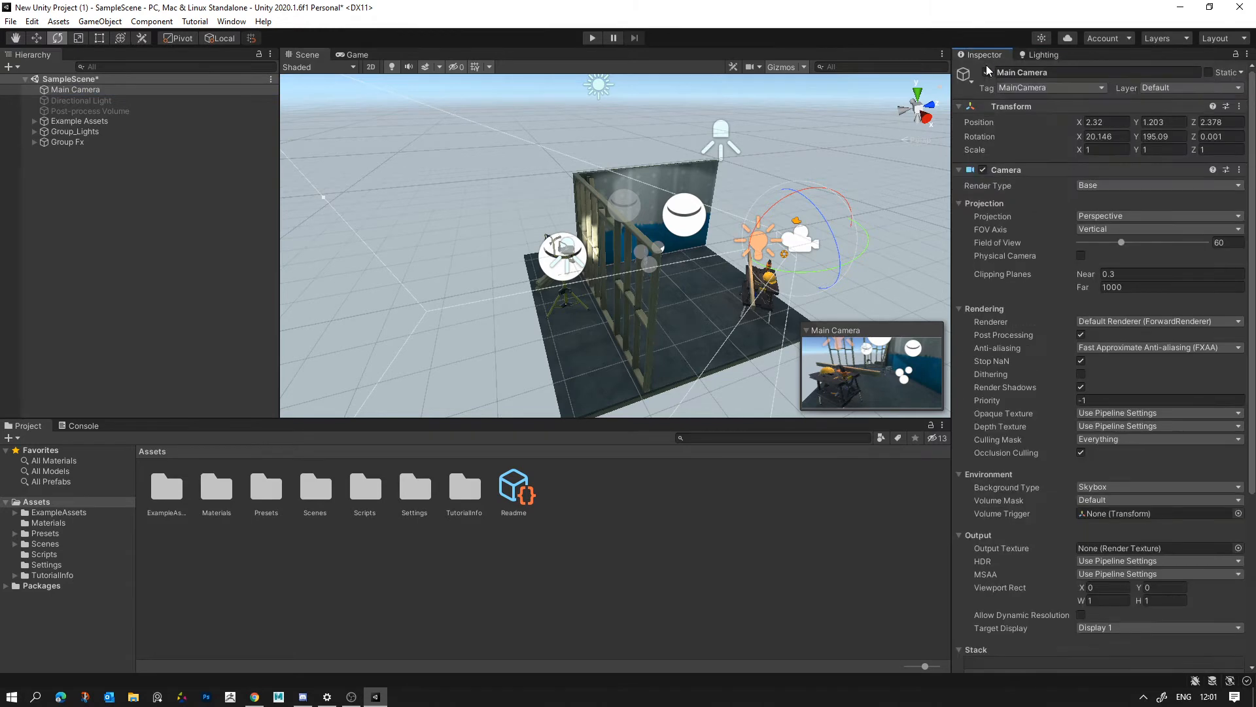
left_click(1039, 55)
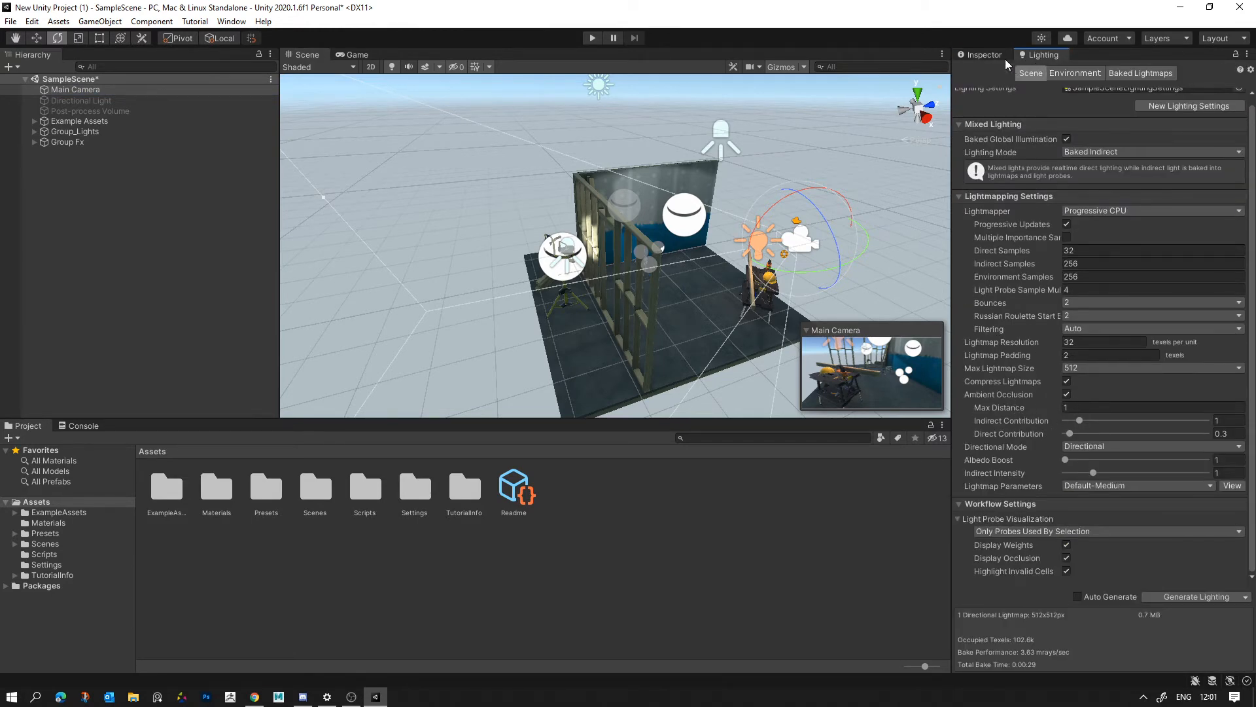
left_click(976, 55)
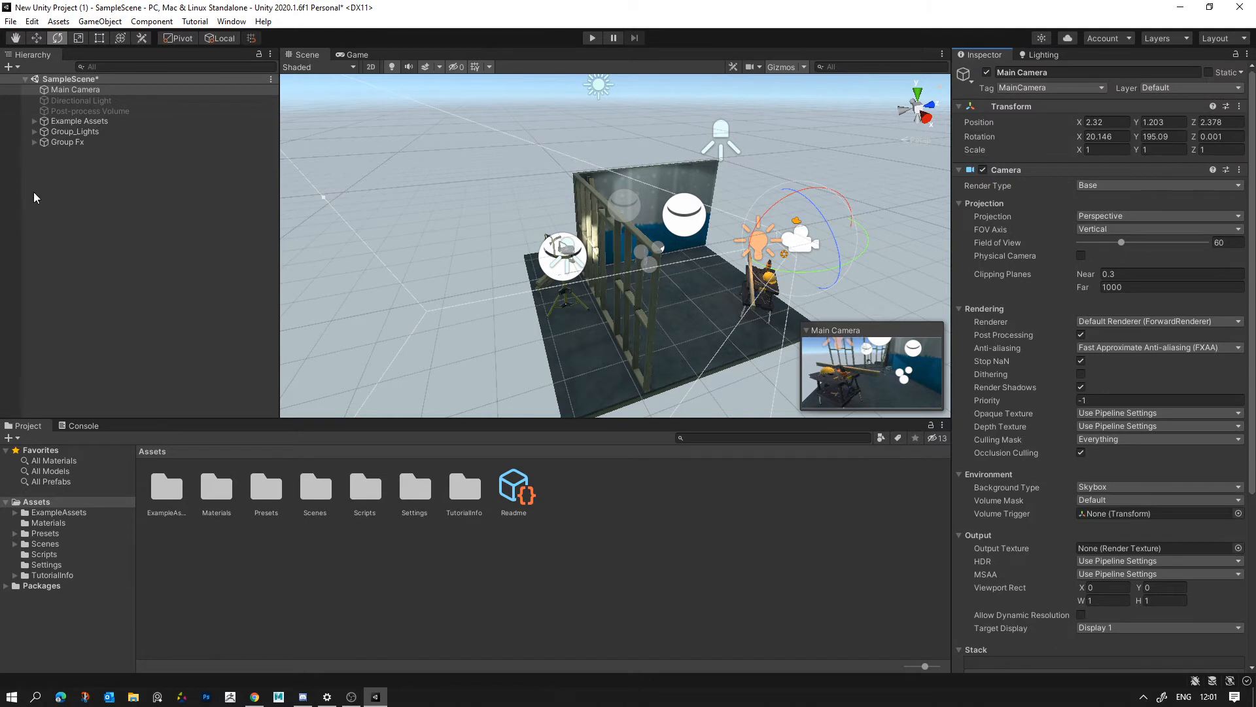
left_click(77, 93)
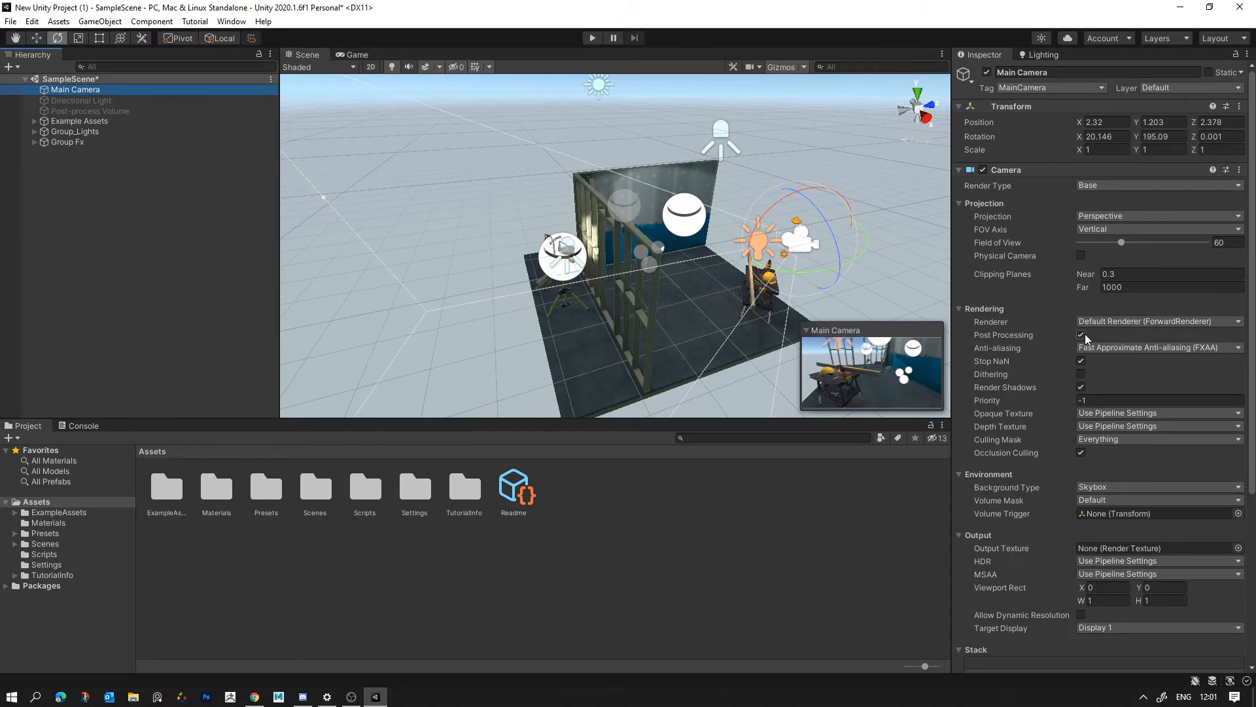
key("w")
right_click_drag(805, 299, 733, 282)
key("d")
left_click(1081, 255)
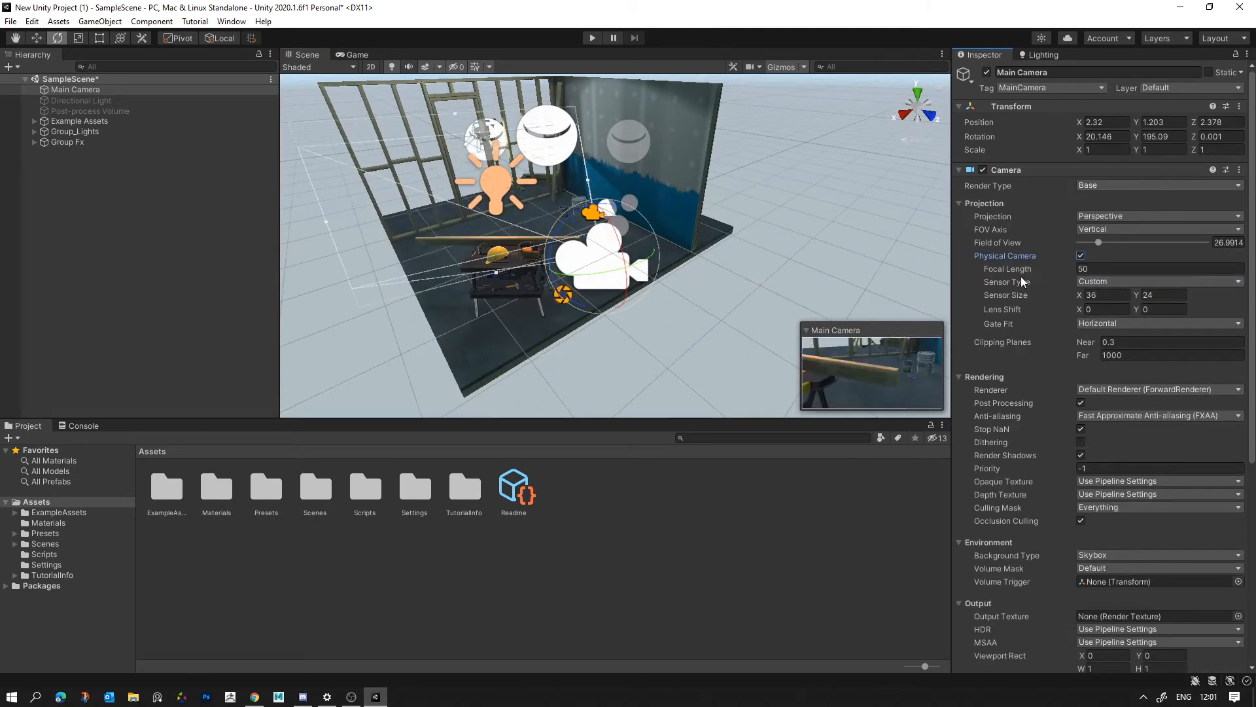
left_click_drag(1014, 267, 332, 128)
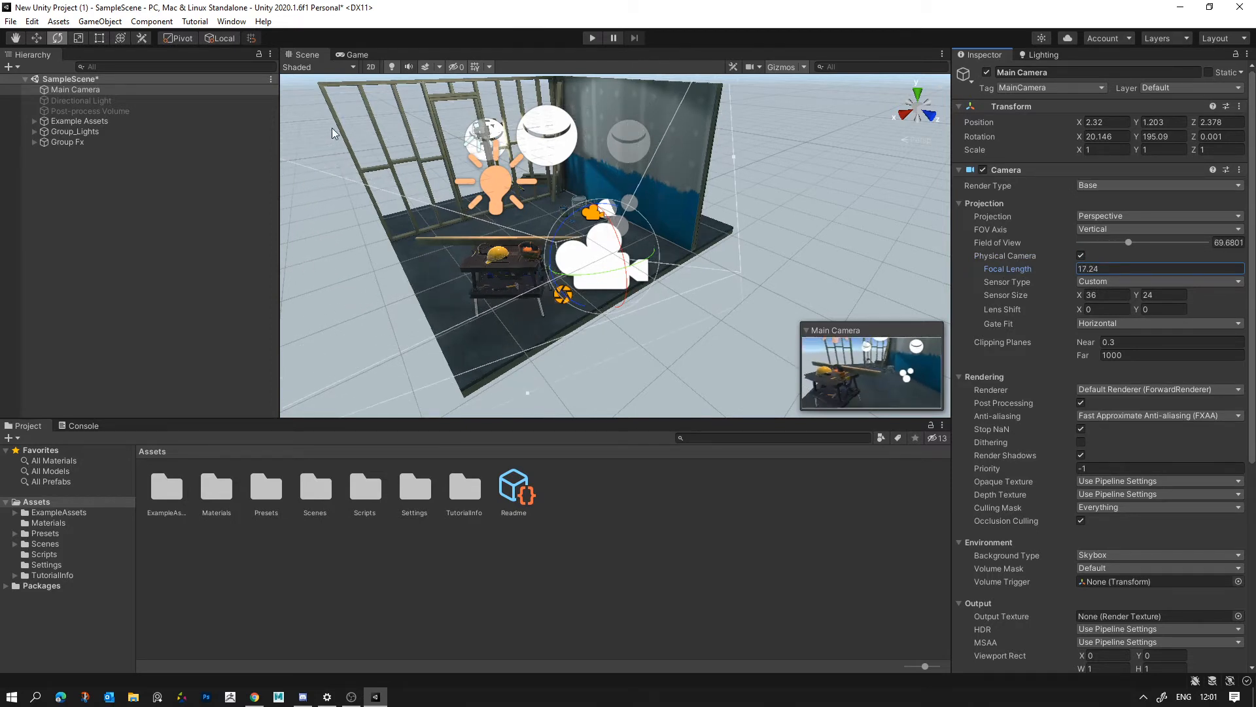
left_click(352, 53)
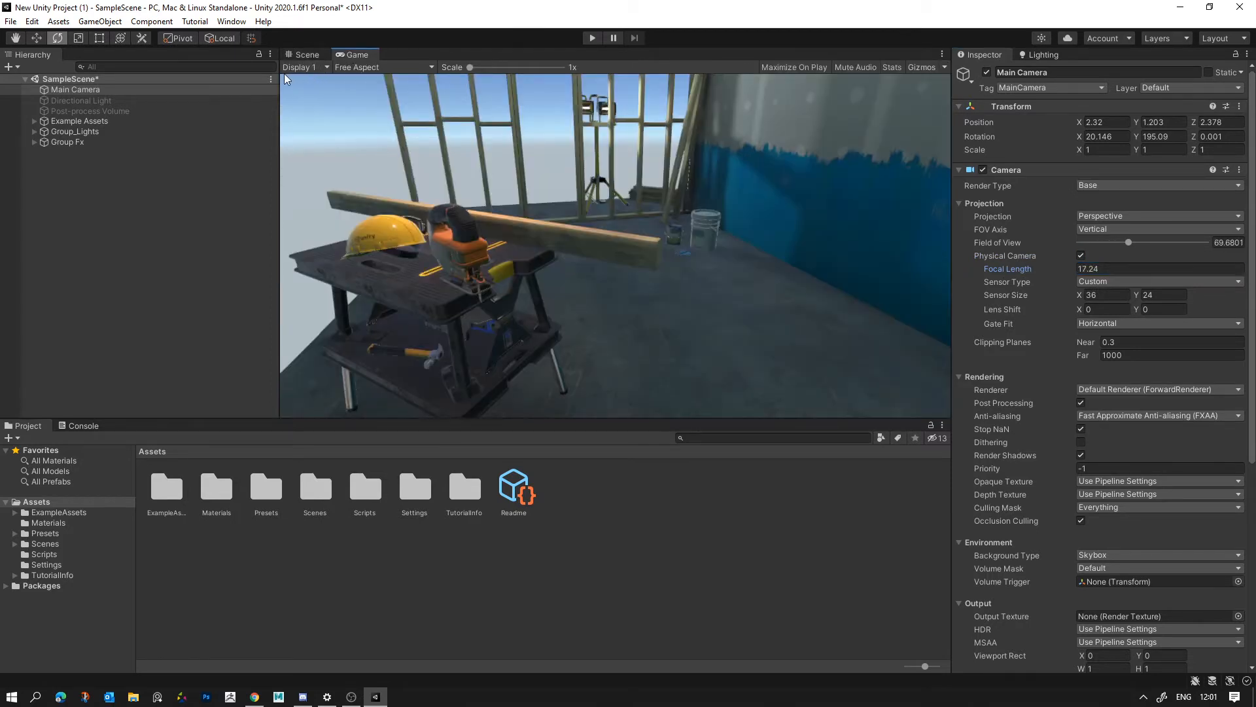
left_click(305, 54)
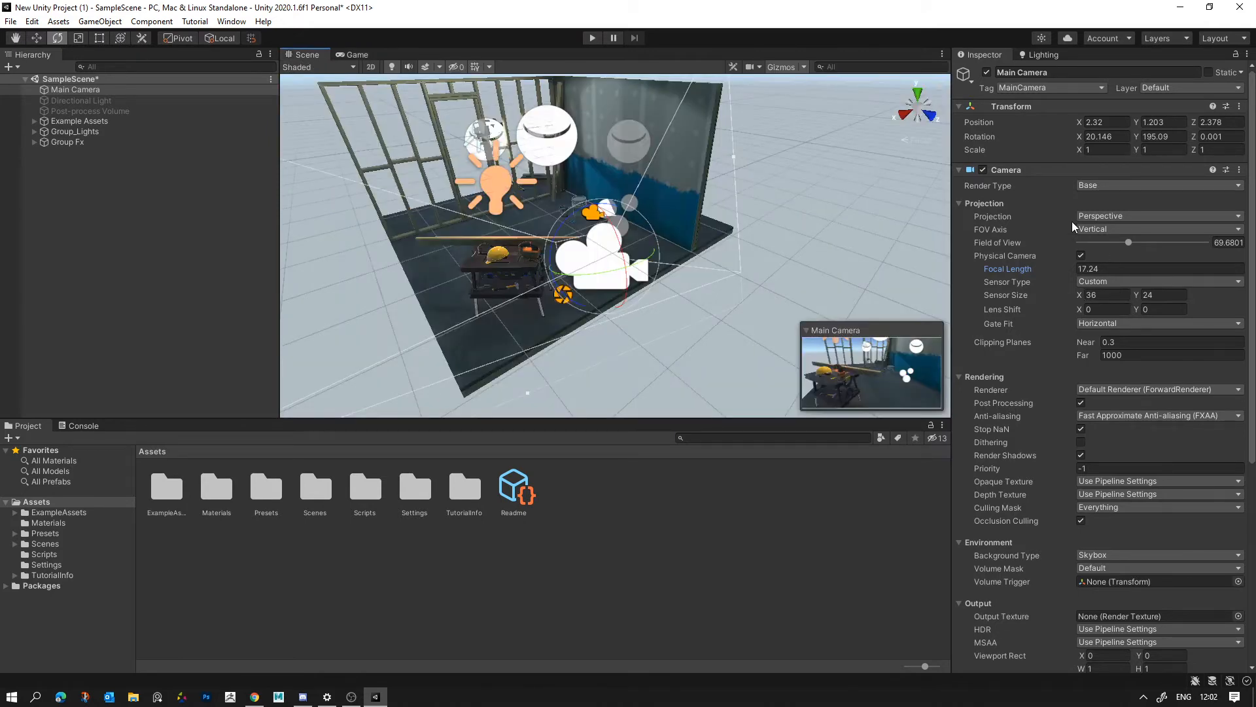
- Set the Main Camera's field of view to 45 while checking the framing in the game view
middle_click_drag(747, 291, 681, 316)
left_click_drag(681, 317, 800, 321, "alt")
middle_click_drag(799, 321, 720, 326)
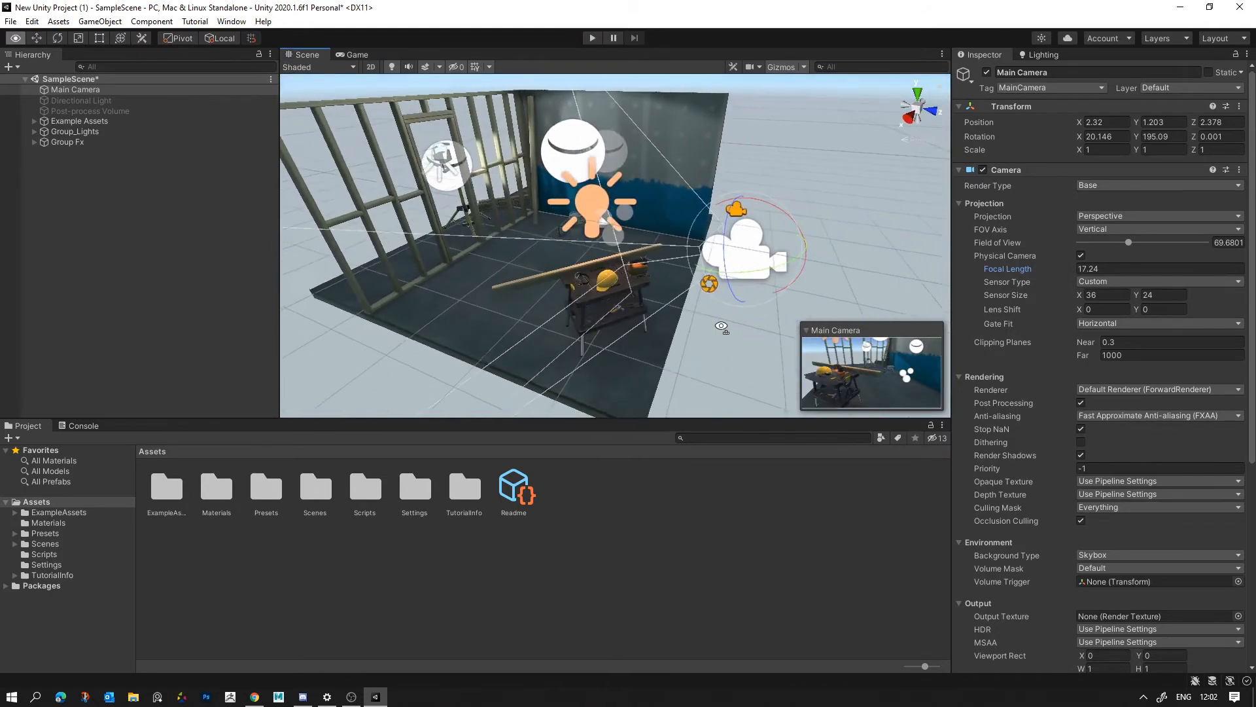
key("w")
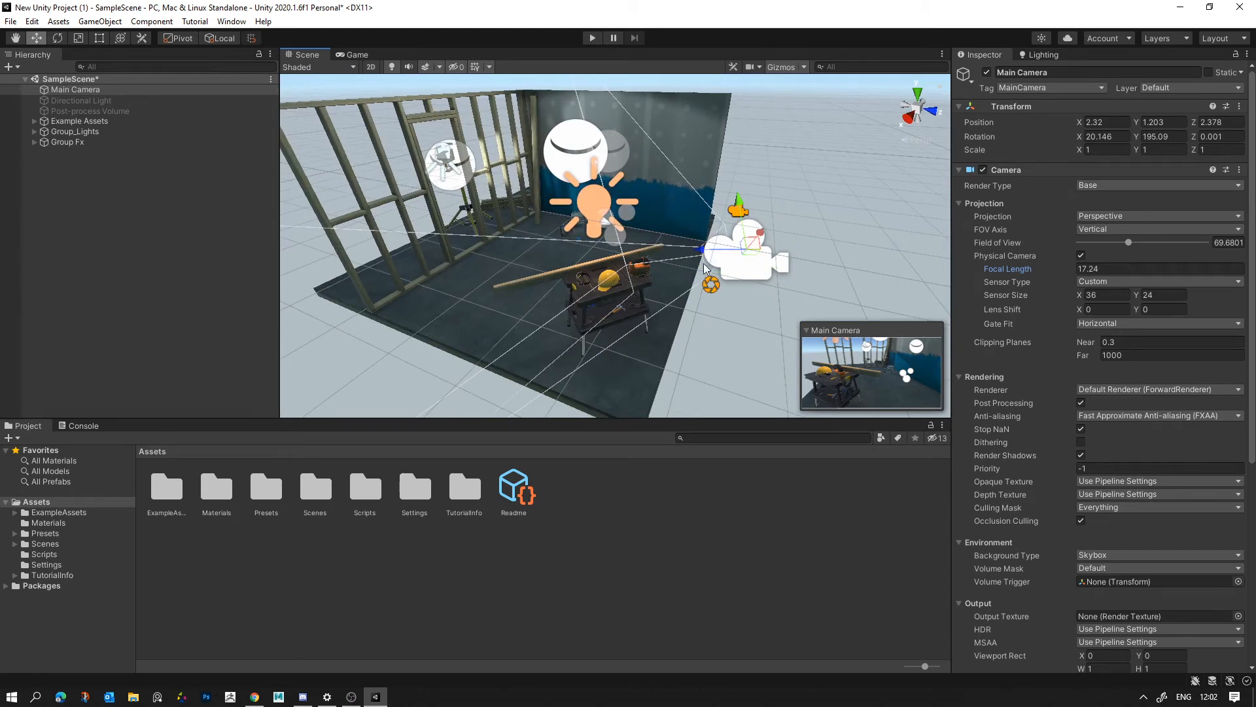
left_click_drag(664, 301, 610, 295, "alt")
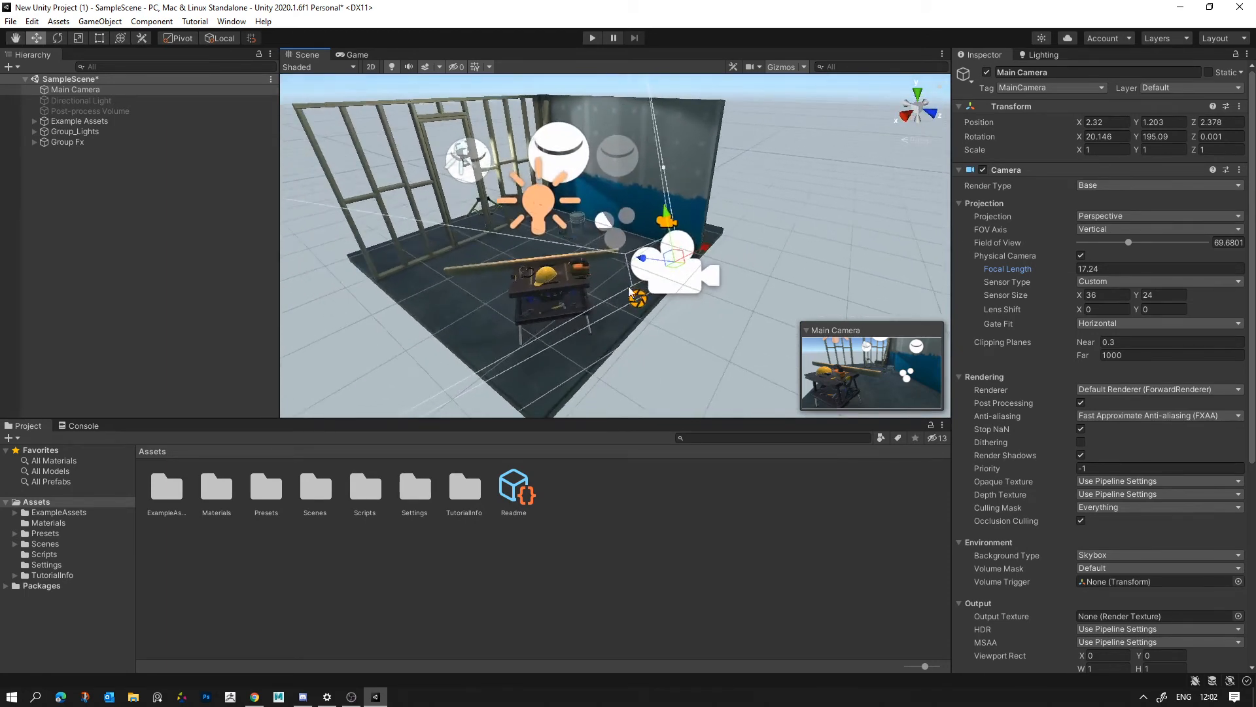
left_click(332, 55)
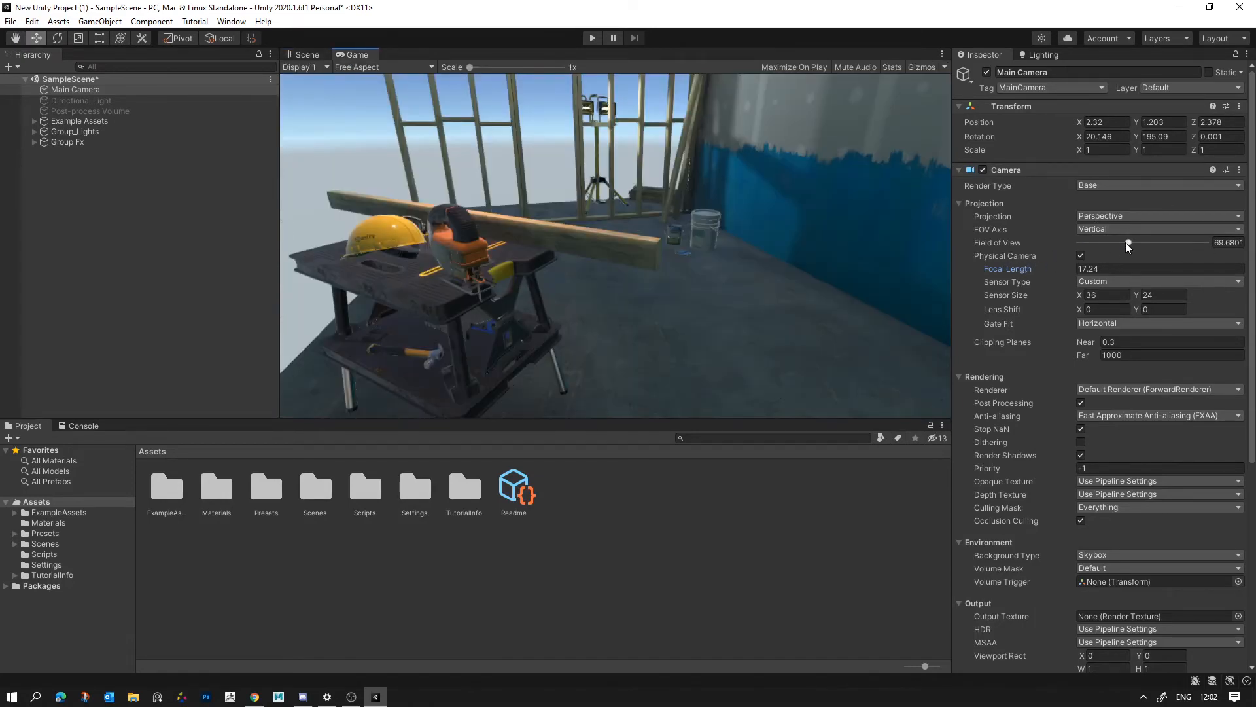
mouse_move(1126, 242)
left_mouse_down()
mouse_move(1113, 241)
mouse_move(1162, 245)
mouse_move(1109, 244)
left_mouse_up()
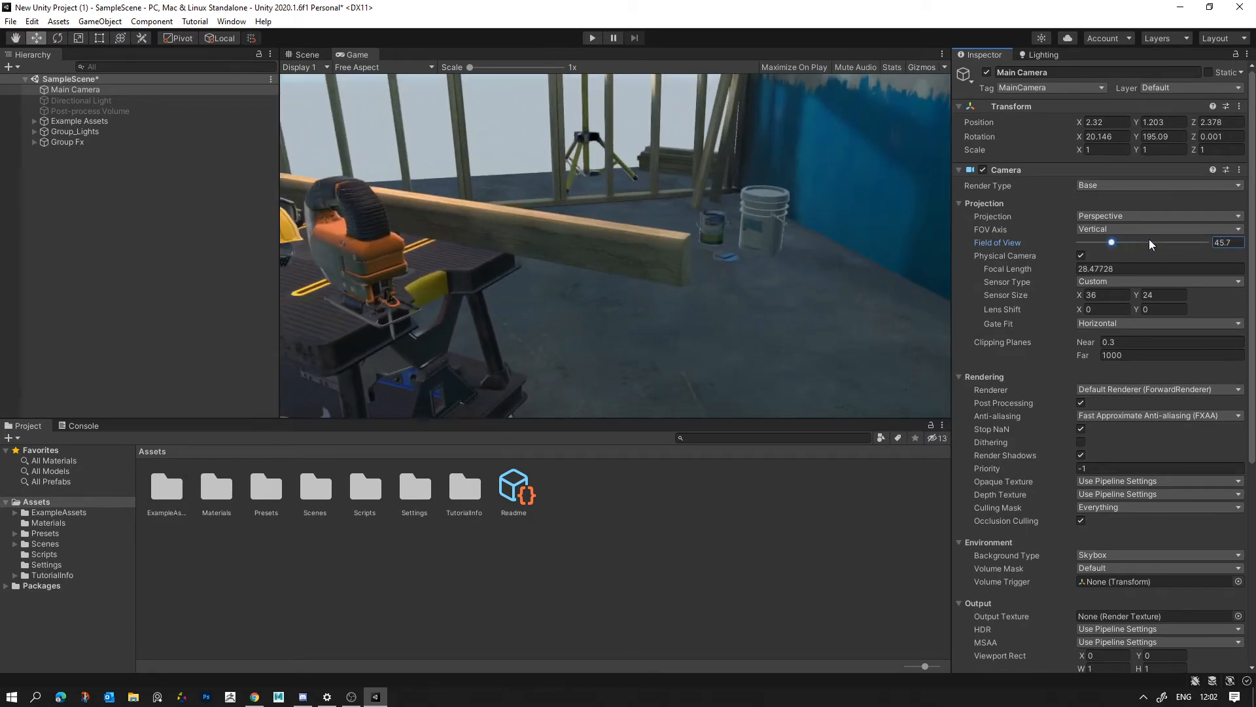
left_click_drag(1236, 242, 1159, 246)
type("45")
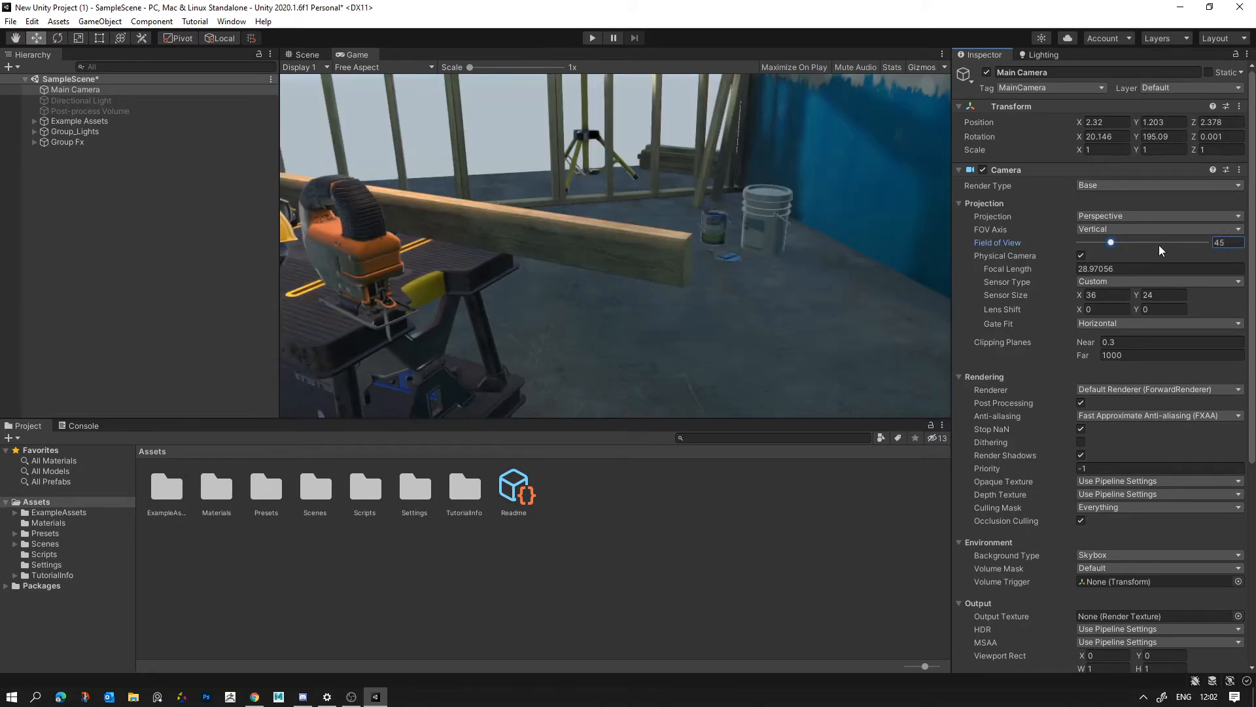
- Move the Main Camera back from the workbench to about X 2.539, Y 1.511, Z 3.189
left_click(308, 55)
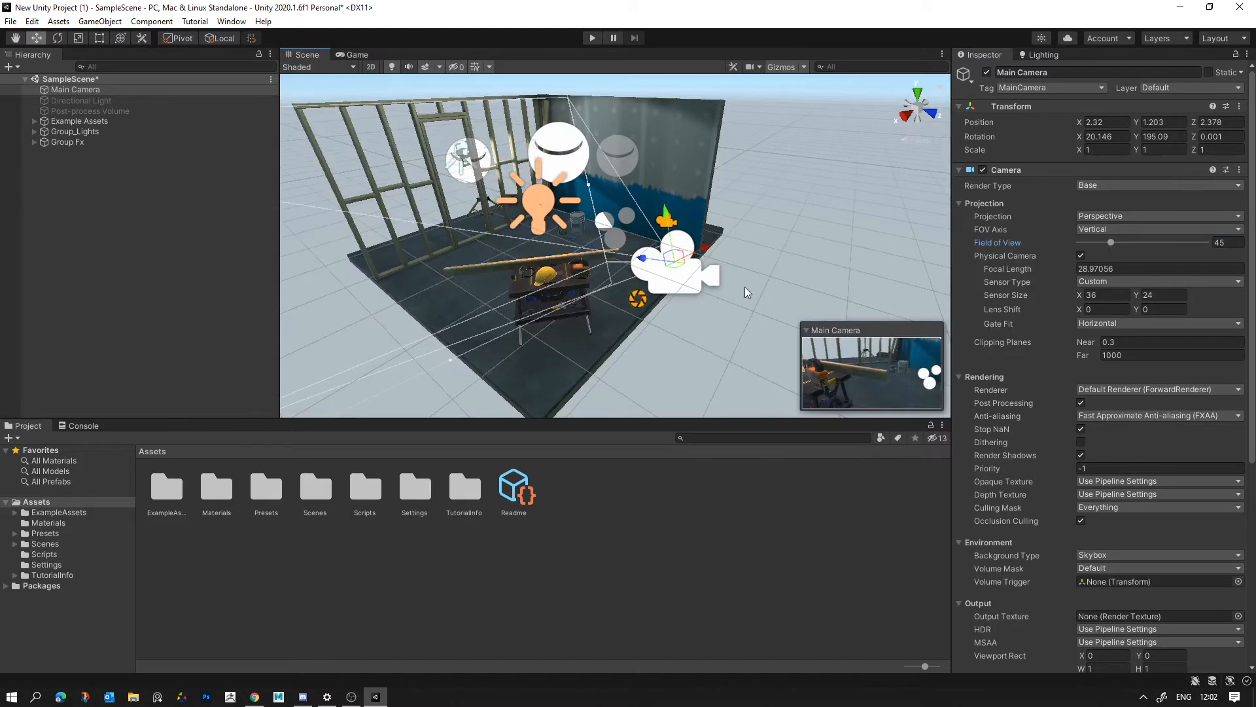
left_click_drag(647, 258, 702, 264)
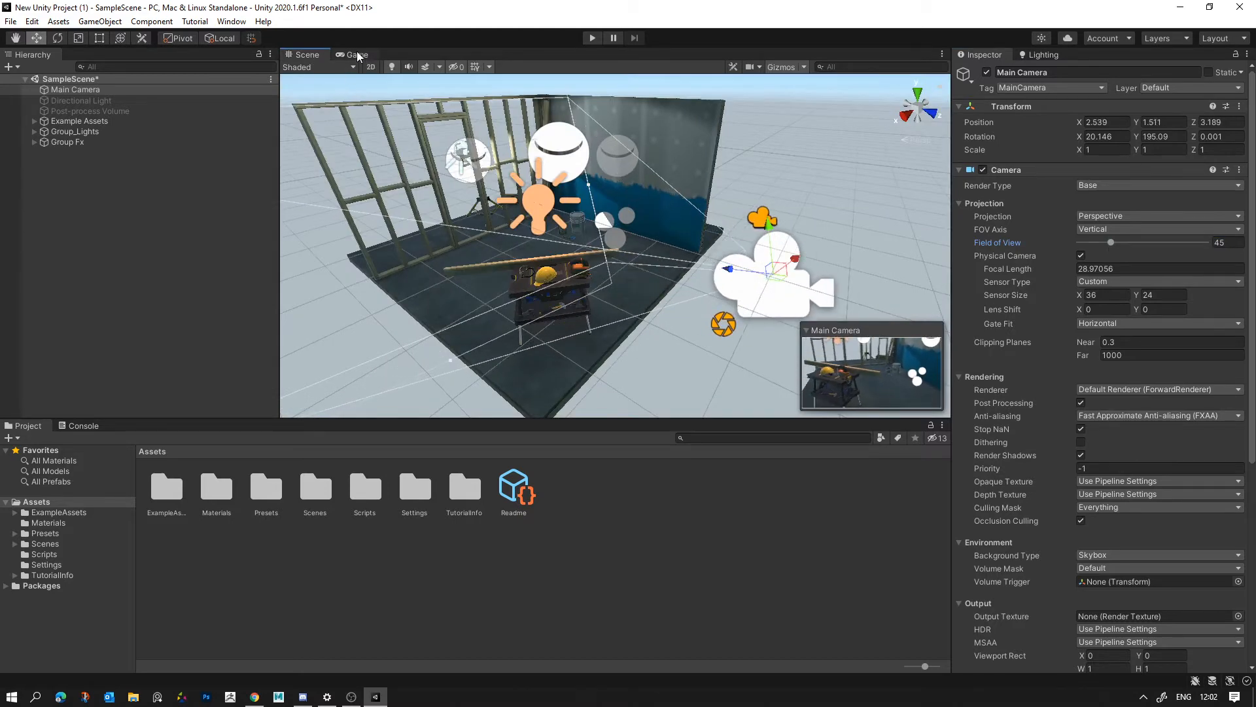
left_click(357, 55)
left_click(300, 55)
- Tilt the Main Camera up to an X rotation of about 10.5 and check the framing in the game view
key("e")
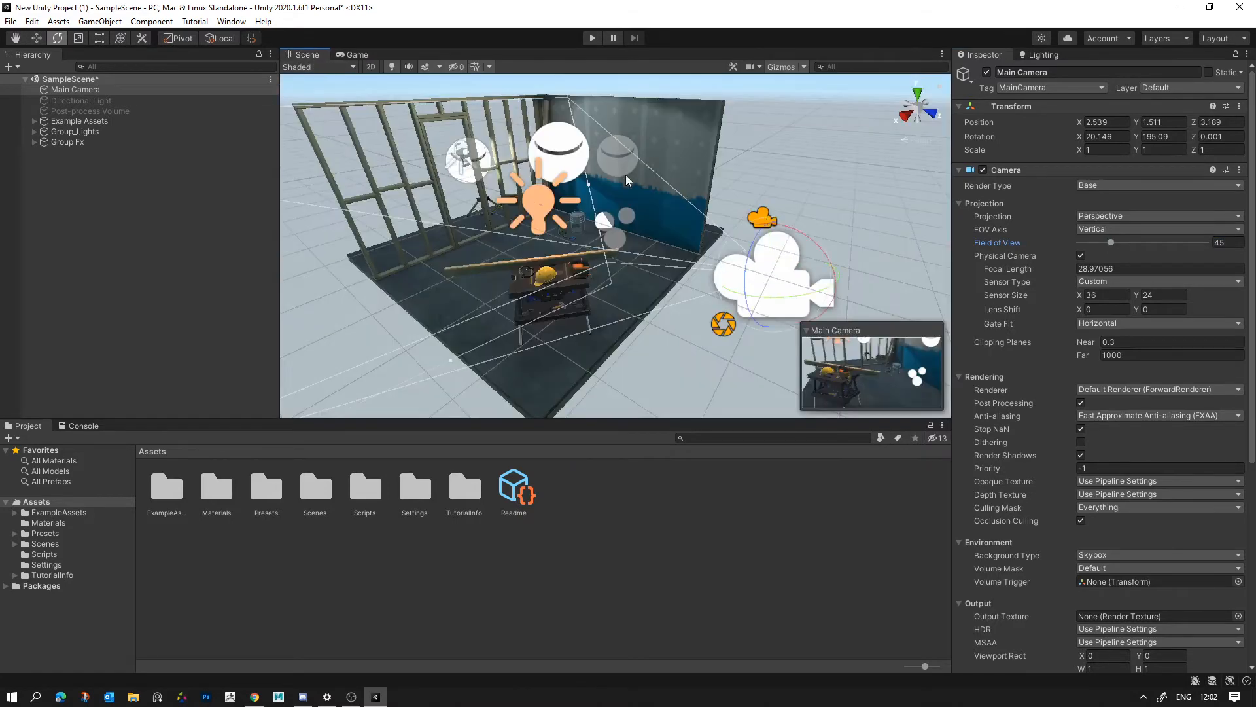
left_click_drag(802, 232, 810, 237)
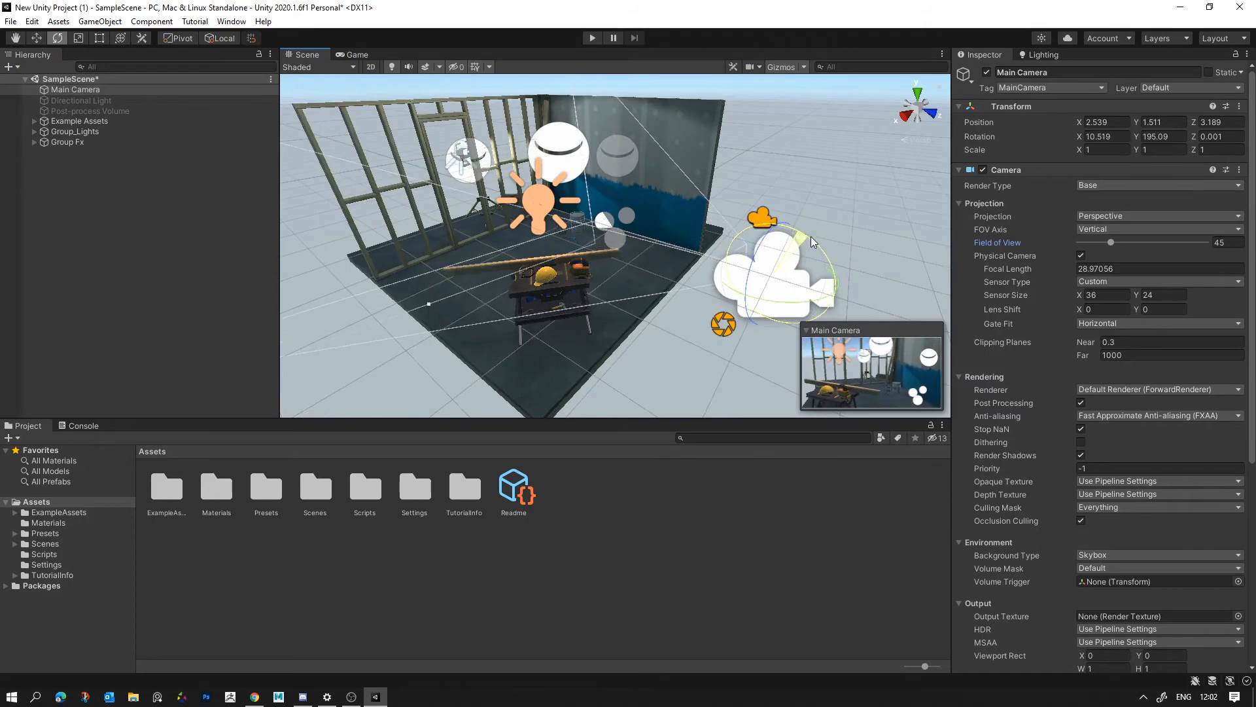
left_click(370, 67)
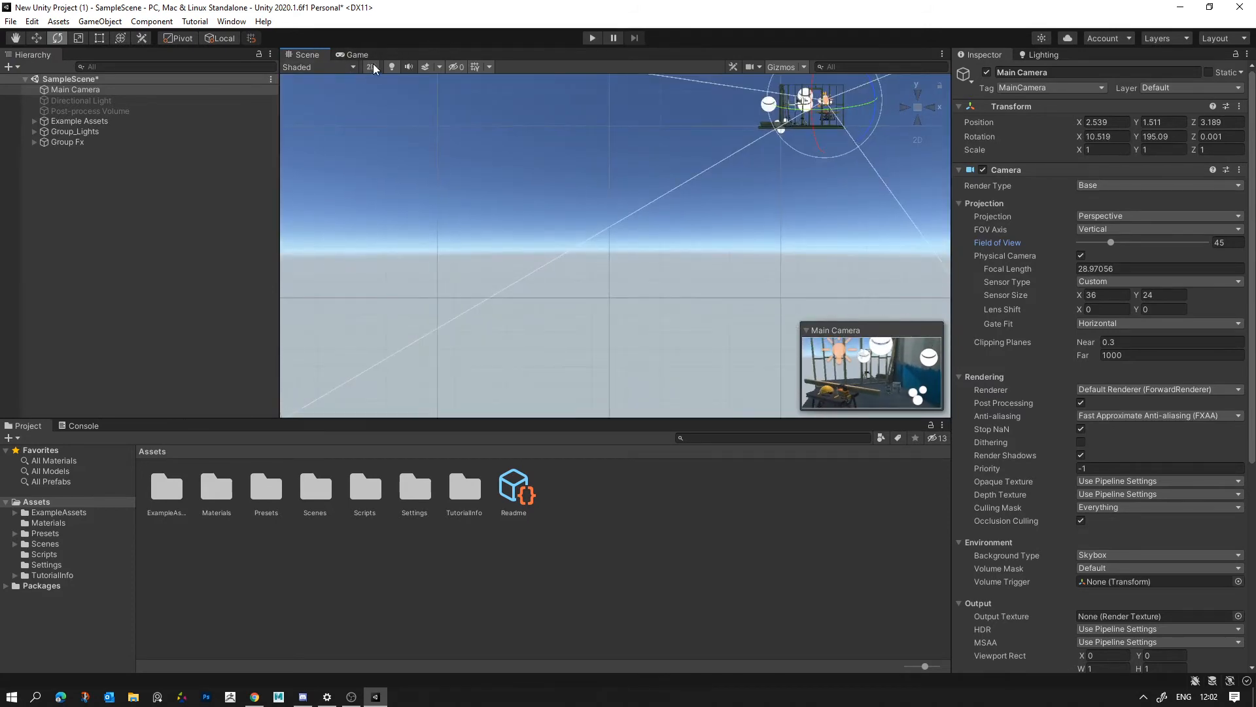
left_click(372, 66)
left_click(356, 56)
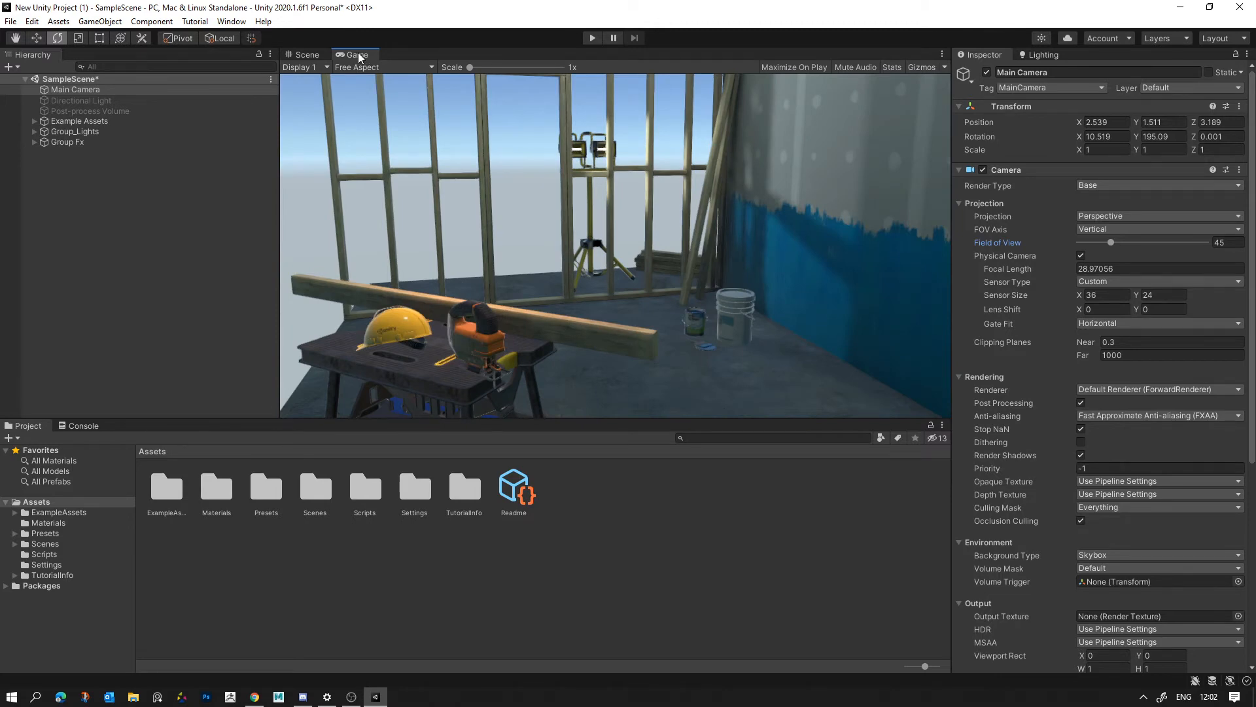
left_click(307, 55)
- Deselect the camera and add a Global Volume at the root of the scene
left_click(641, 209)
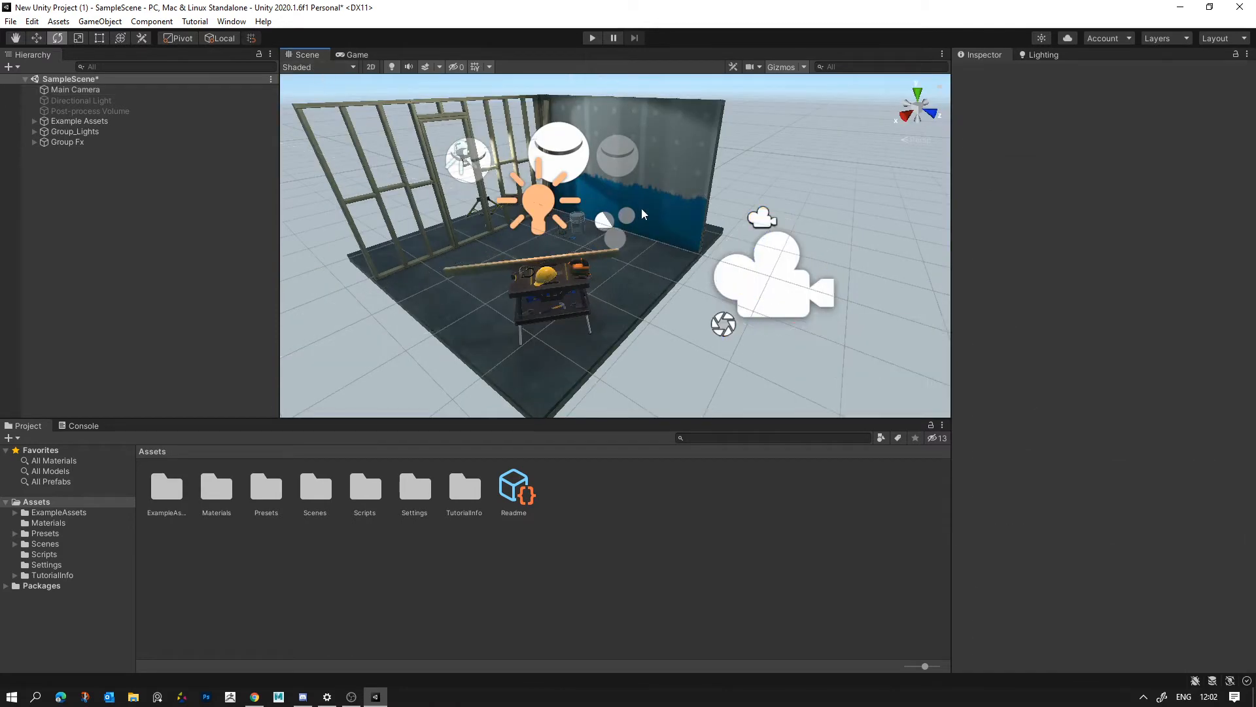
key("s")
mouse_move(681, 208)
right_mouse_down()
mouse_move(666, 216)
mouse_move(698, 190)
mouse_move(687, 204)
right_mouse_up()
key("w")
right_click(111, 172)
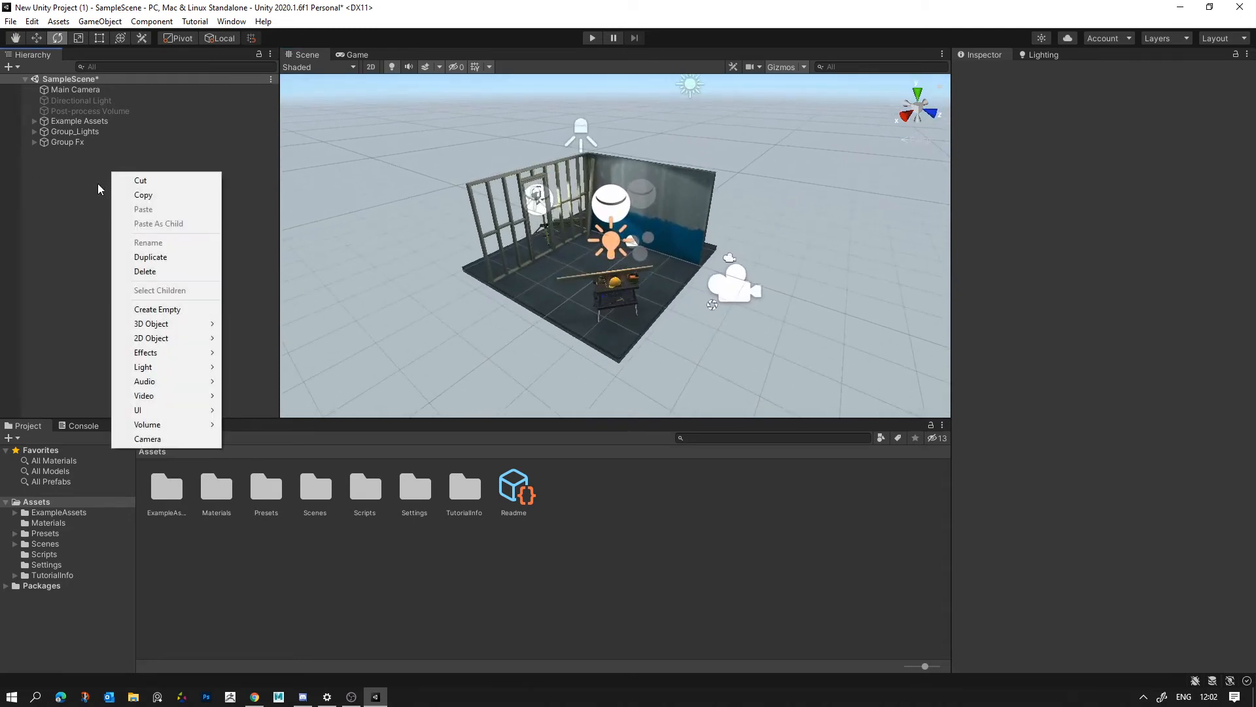
mouse_move(163, 355)
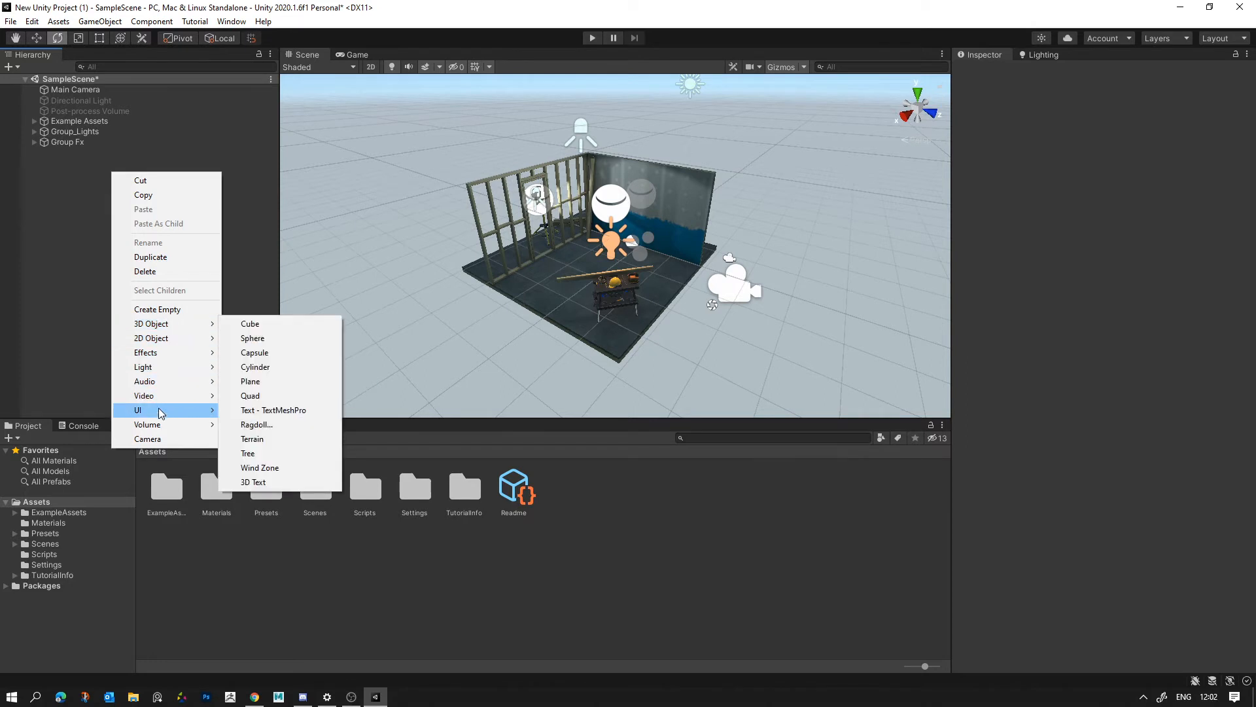
mouse_move(159, 423)
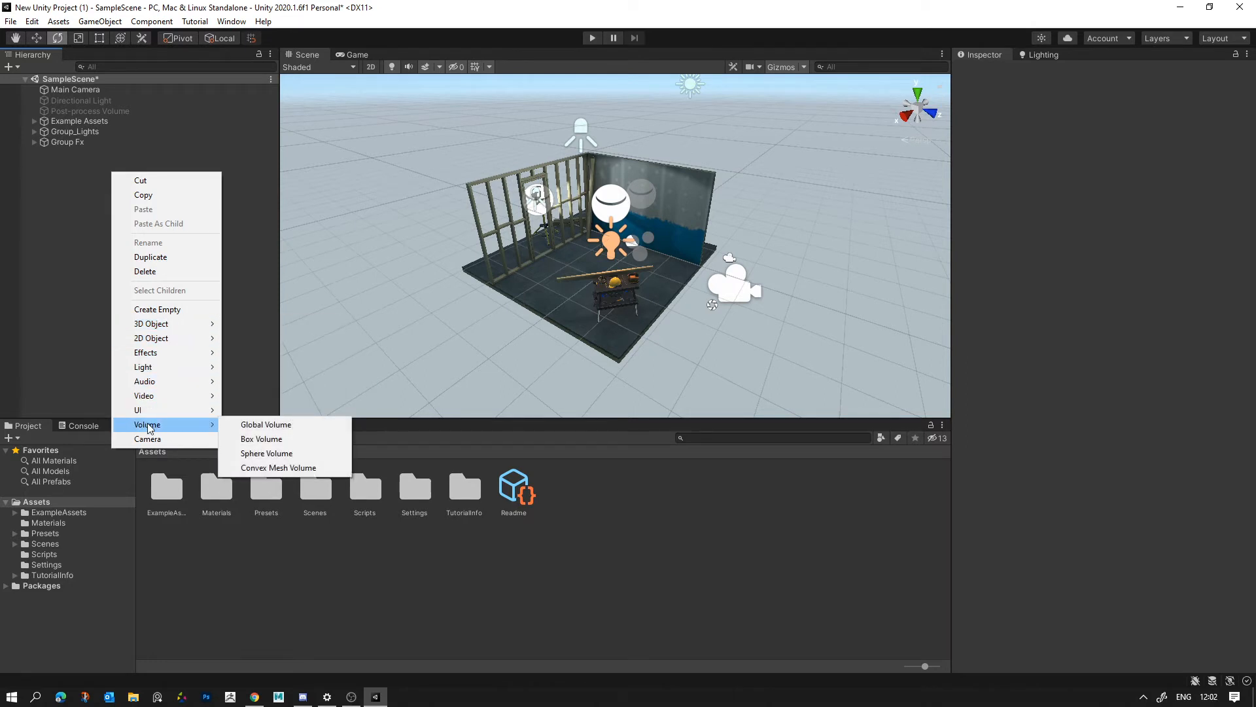
left_click(267, 425)
left_click_drag(407, 269, 674, 271, "alt")
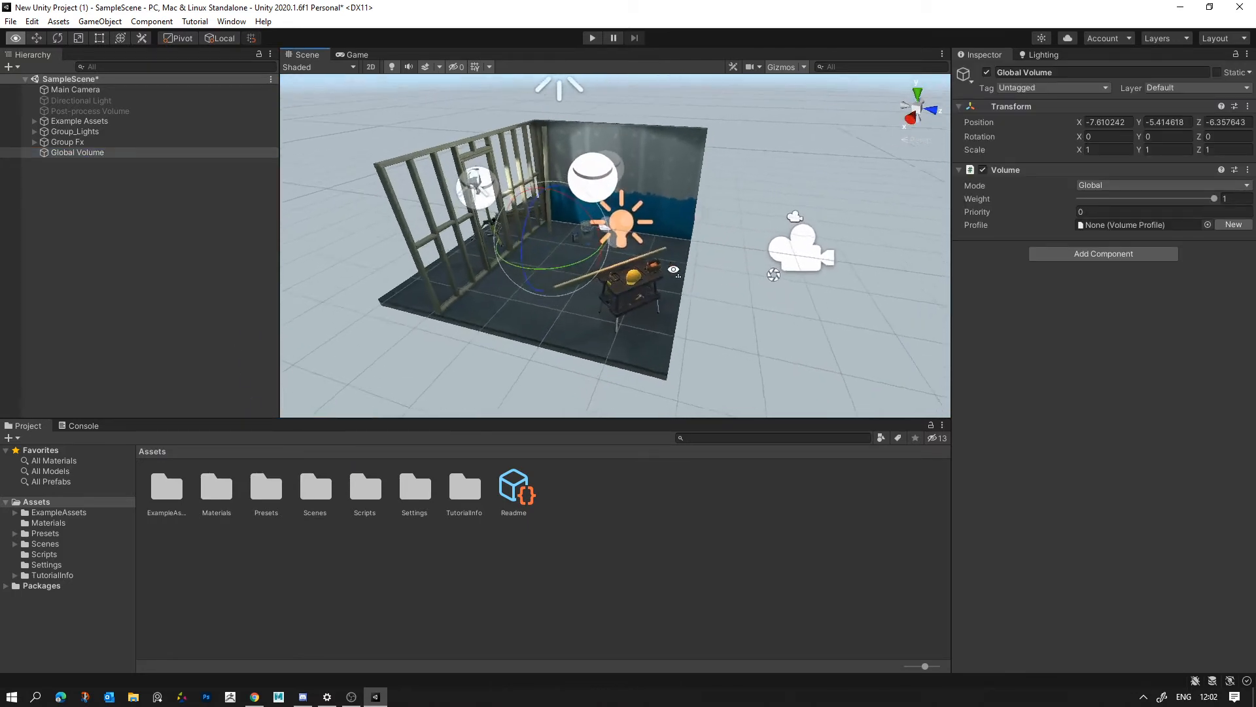
key("a")
right_click_drag(674, 269, 706, 260)
left_click(70, 155)
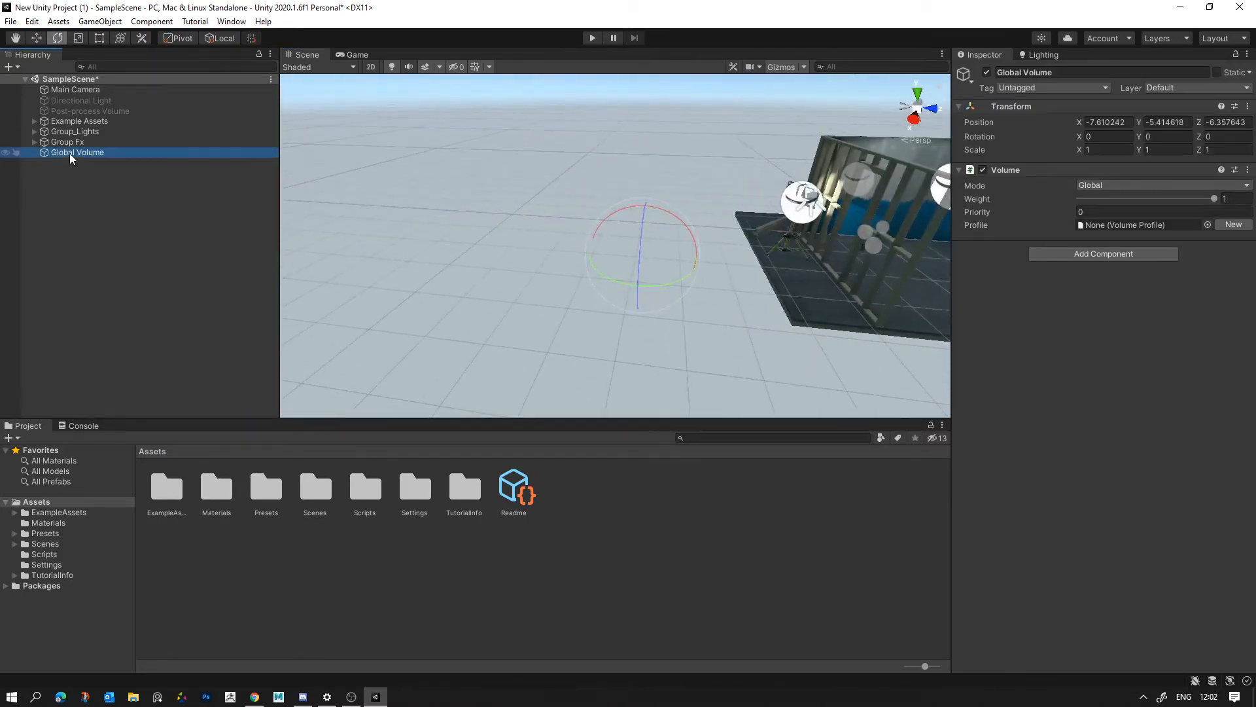
scroll(419, 275, "down", 3)
left_click_drag(549, 263, 458, 272, "alt")
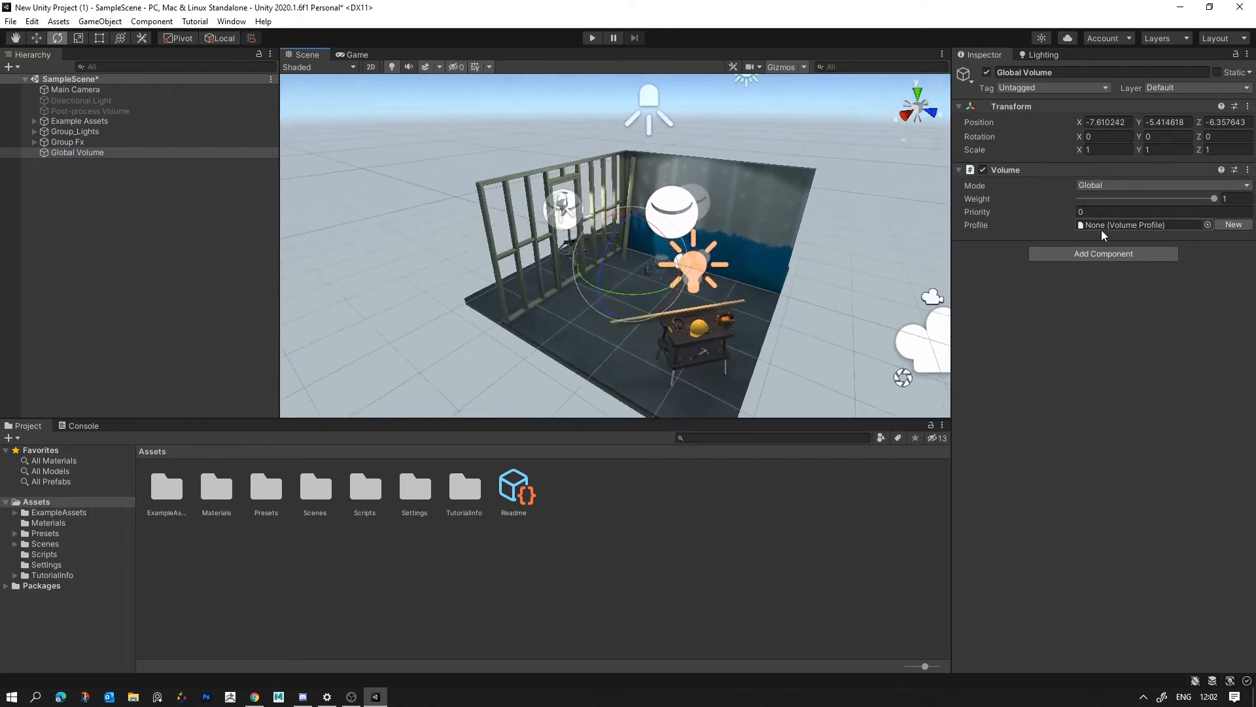
left_click(1207, 225)
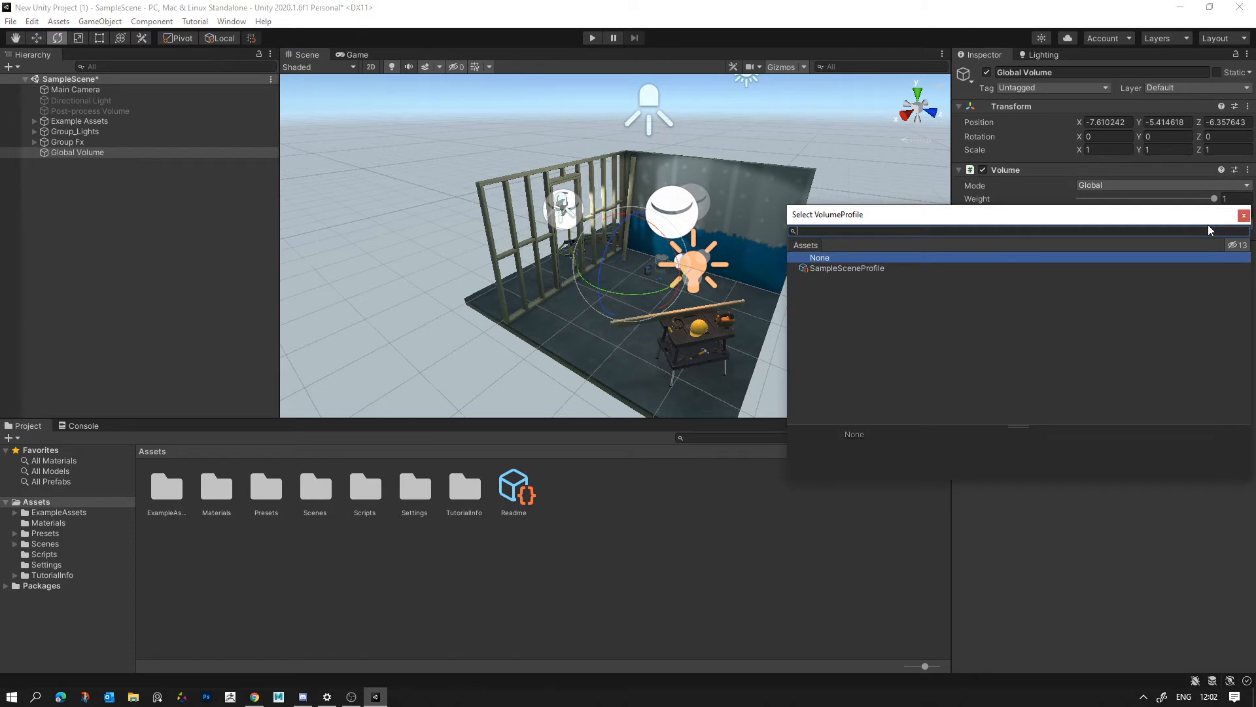
left_click(853, 269)
left_click(1243, 215)
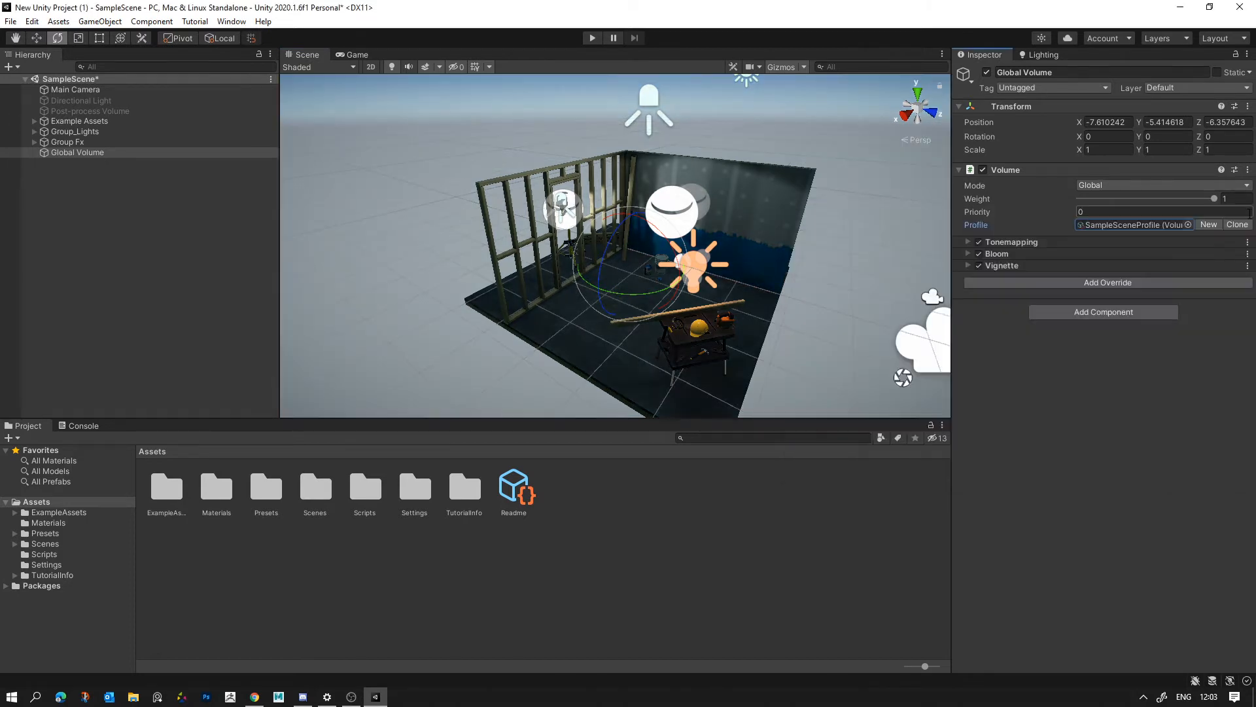
right_click_drag(803, 224, 796, 255)
key("w")
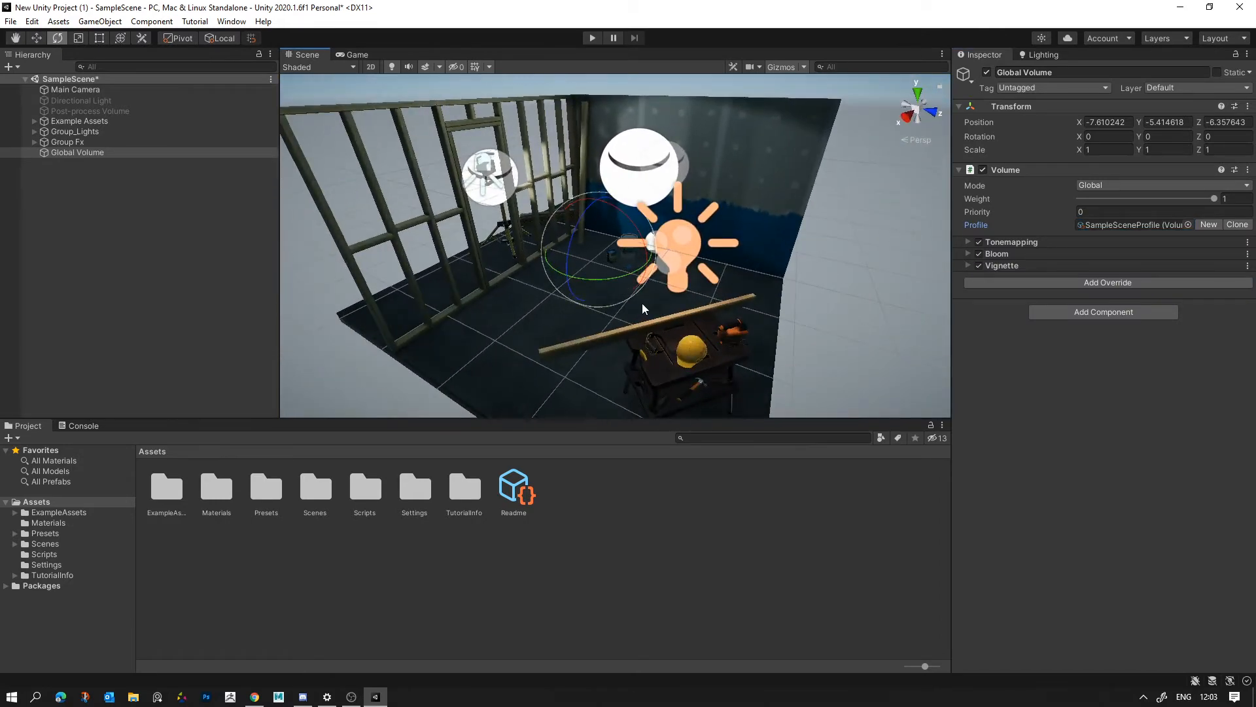
scroll(642, 303, "down", 5)
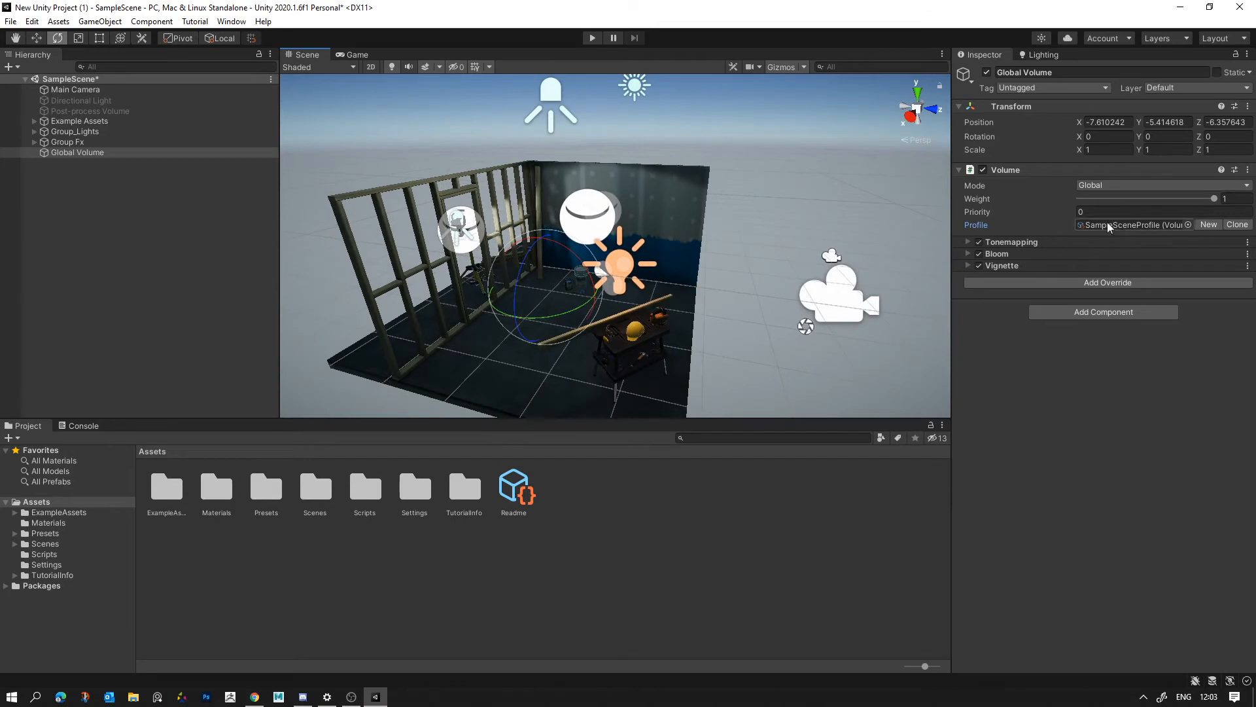
left_click(1189, 226)
left_click(1244, 222)
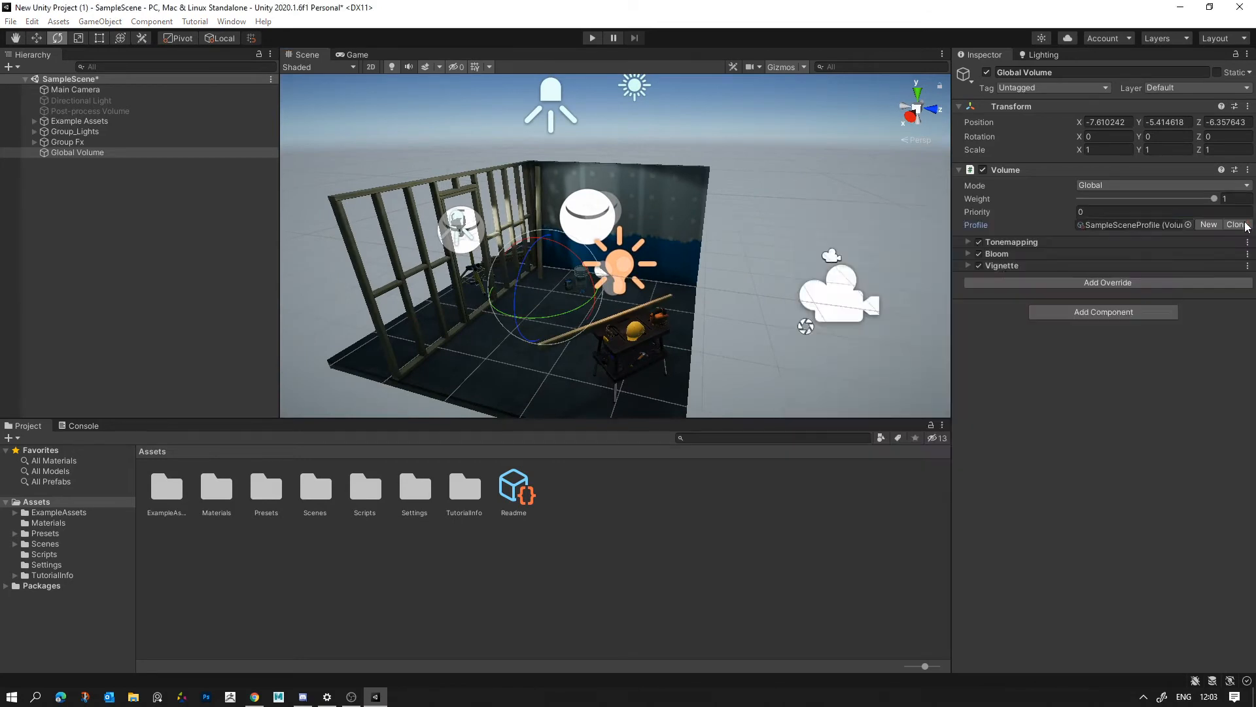
- Create a Universal Render Pipeline Forward Renderer asset in the Assets folder with its default name and check its renderer feature options
right_click(630, 515)
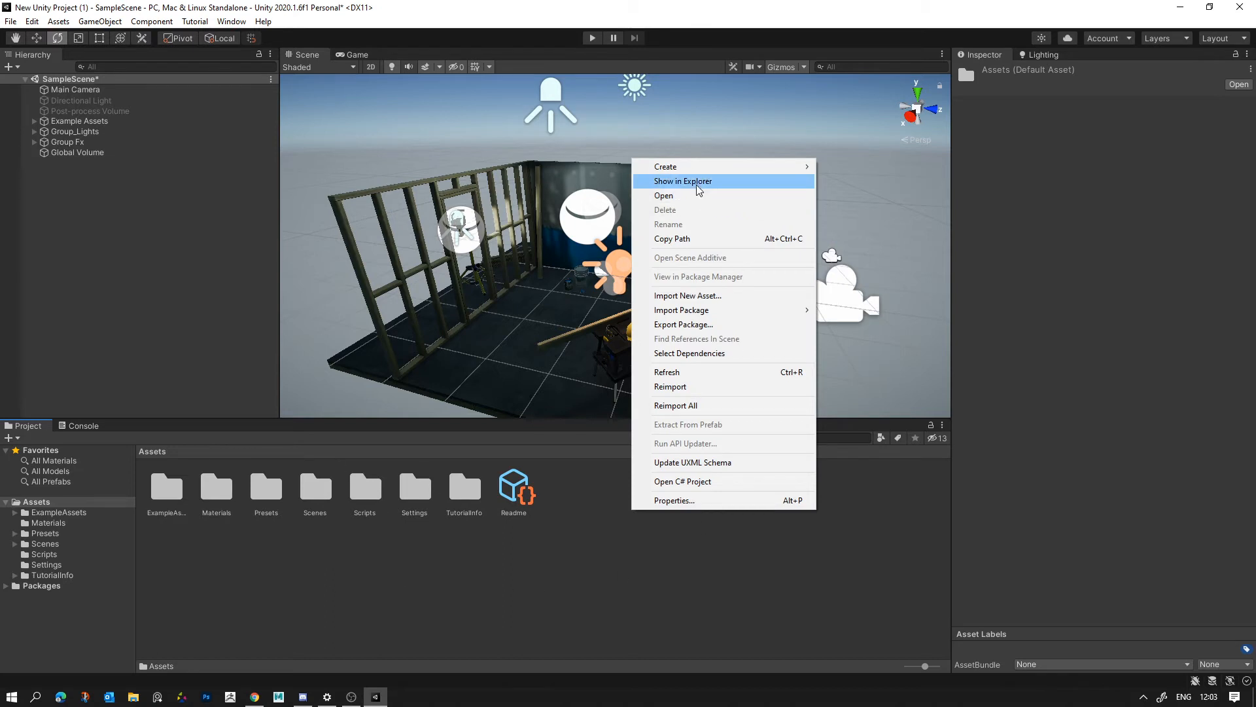
mouse_move(697, 167)
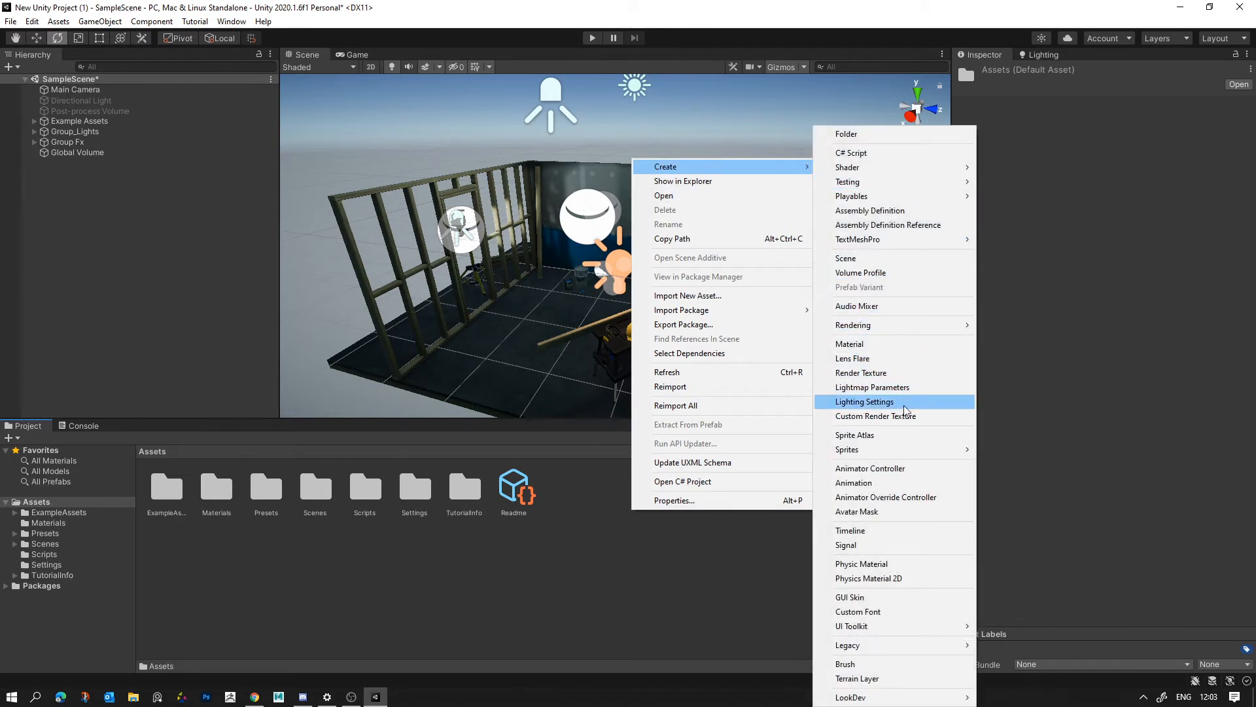
mouse_move(906, 328)
mouse_move(999, 328)
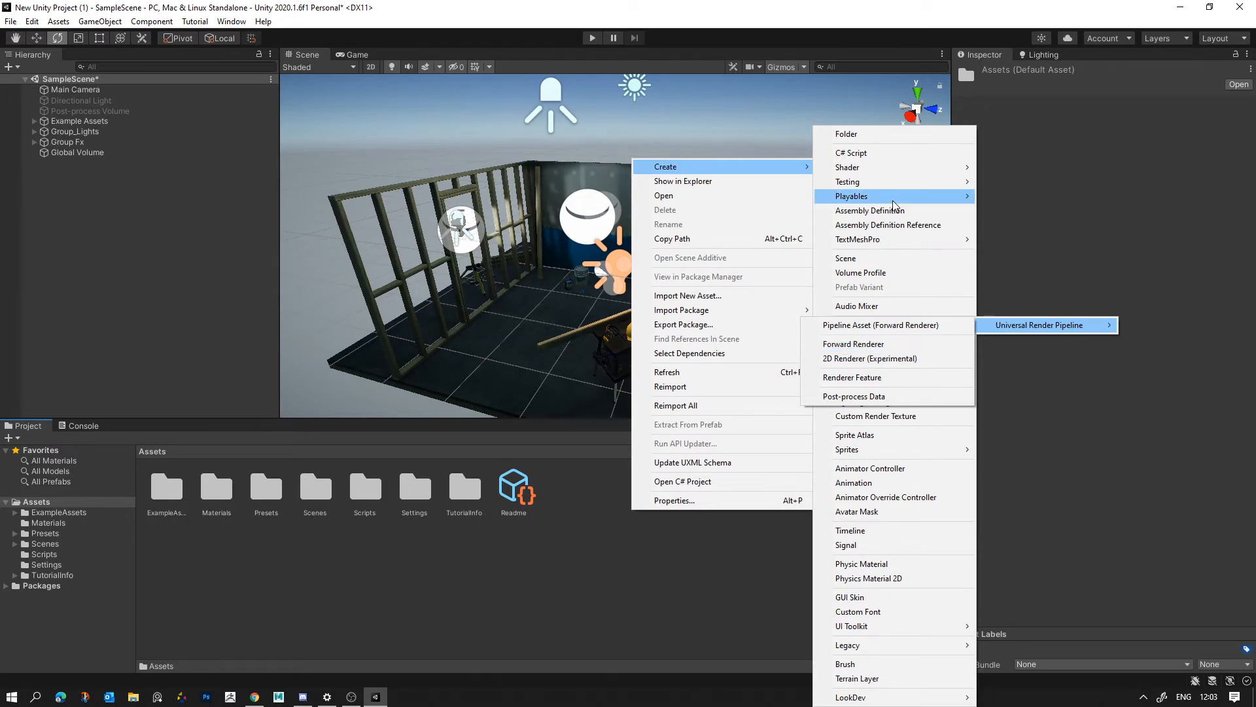
mouse_move(940, 167)
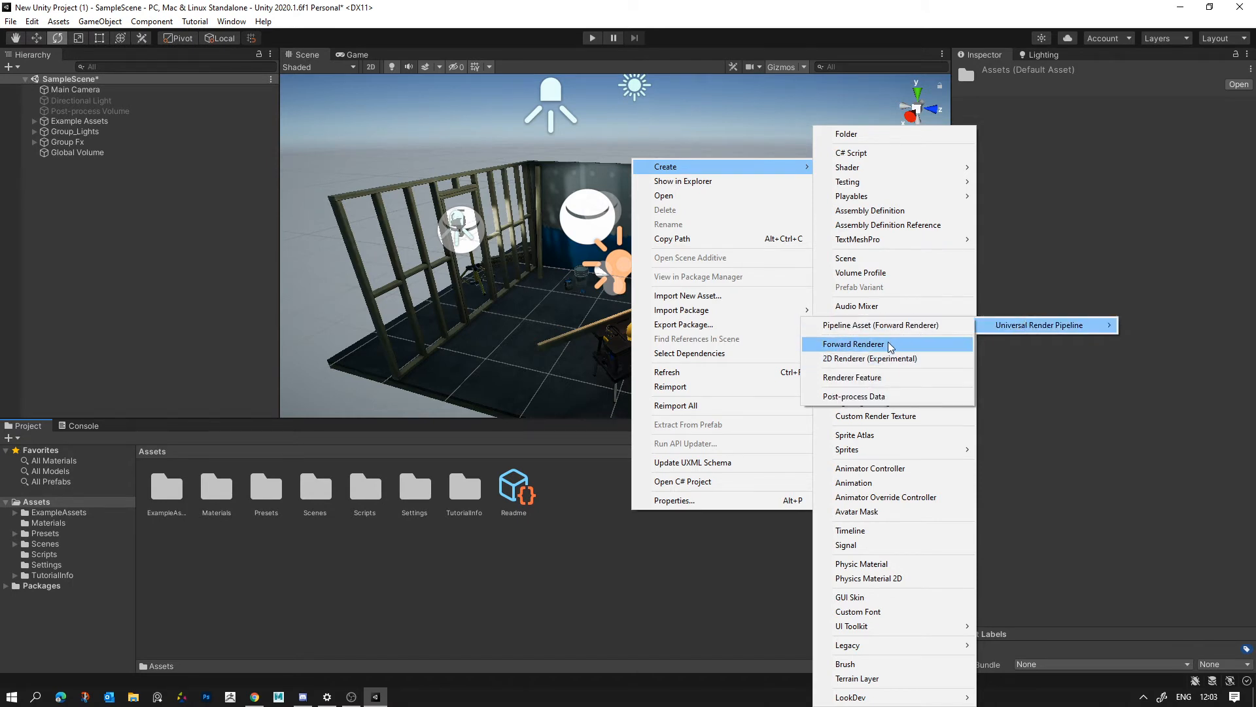
left_click(853, 344)
key("Return")
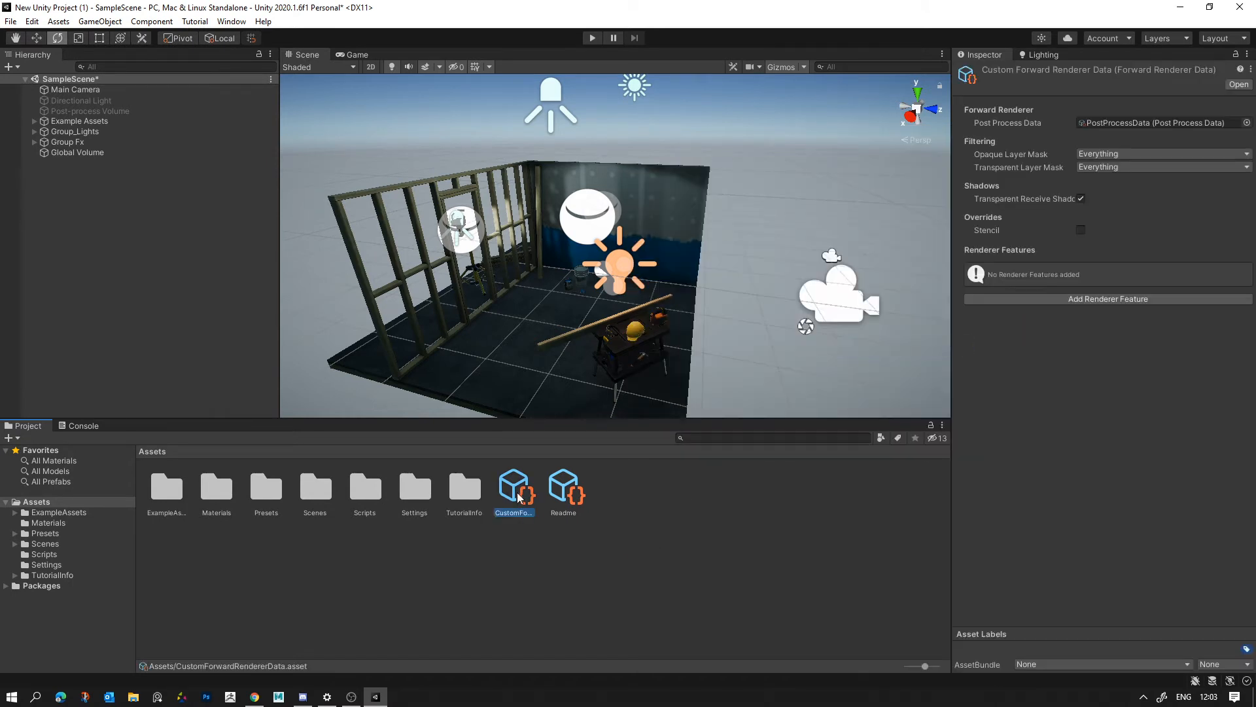
left_click(1080, 299)
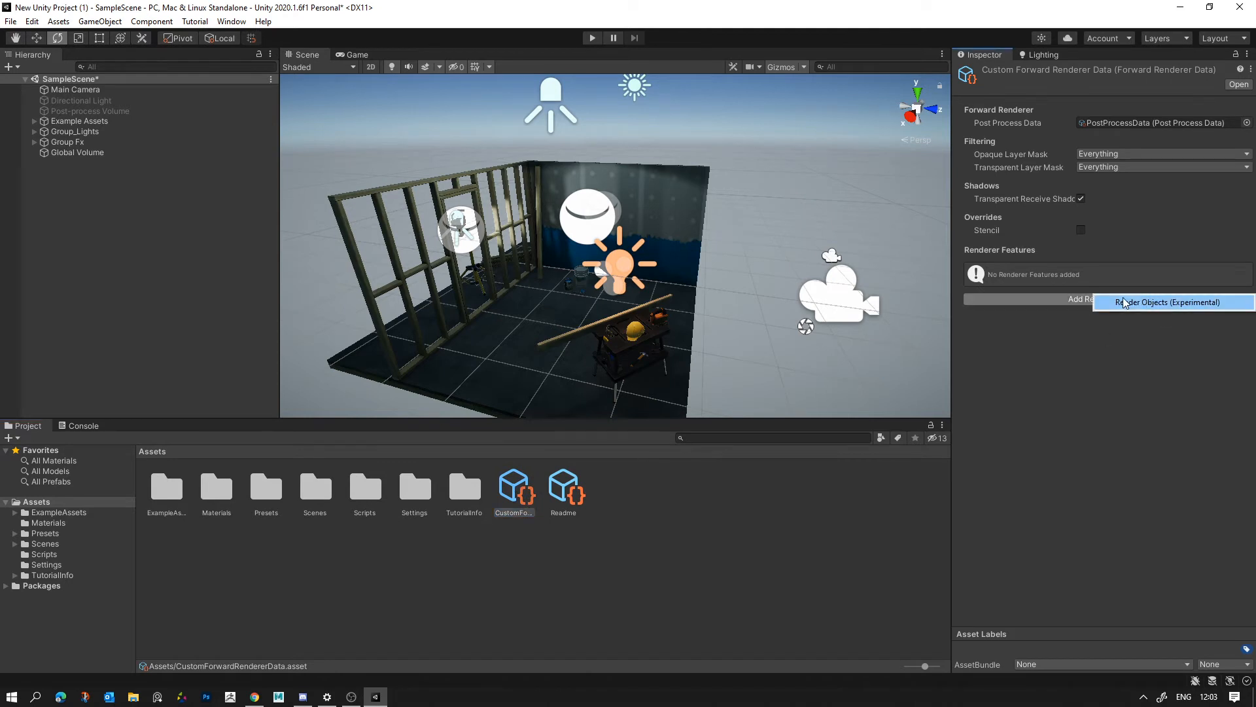
left_click(760, 519)
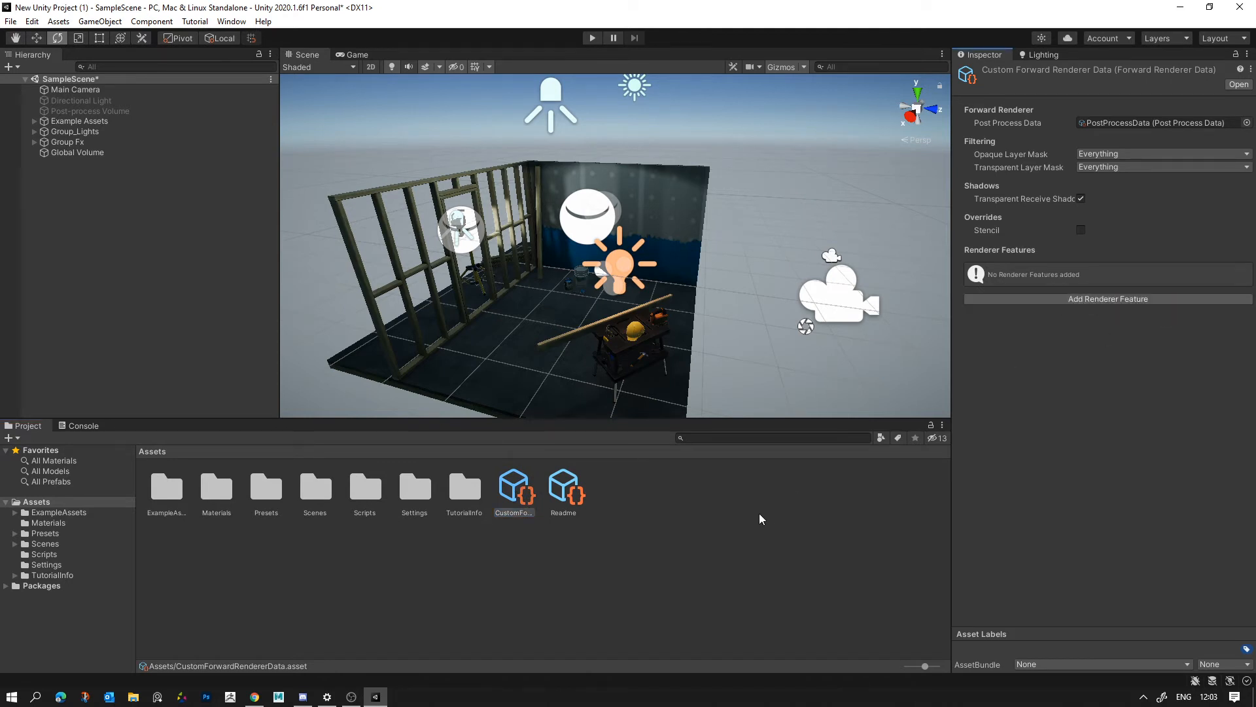
left_click(515, 496)
- Check the profile choices of the Global Volume and delete the custom Forward Renderer asset from the Assets folder
left_click(104, 152)
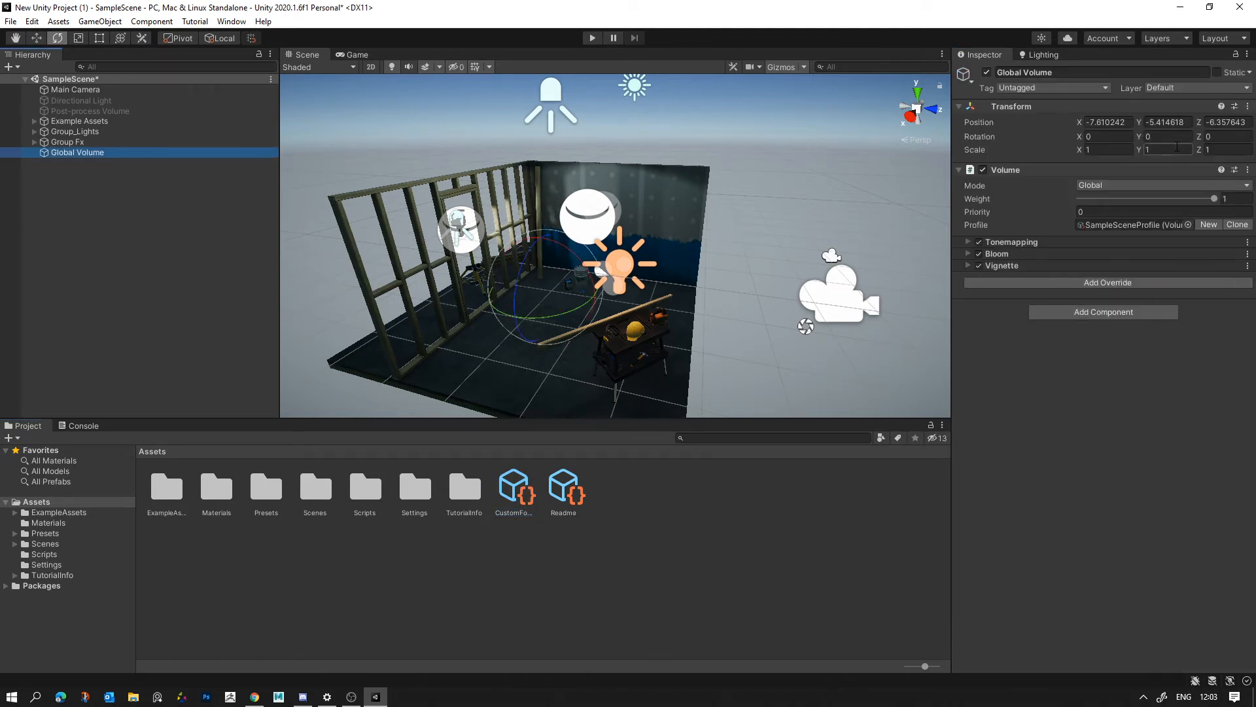
left_click(1199, 225)
left_click(1243, 215)
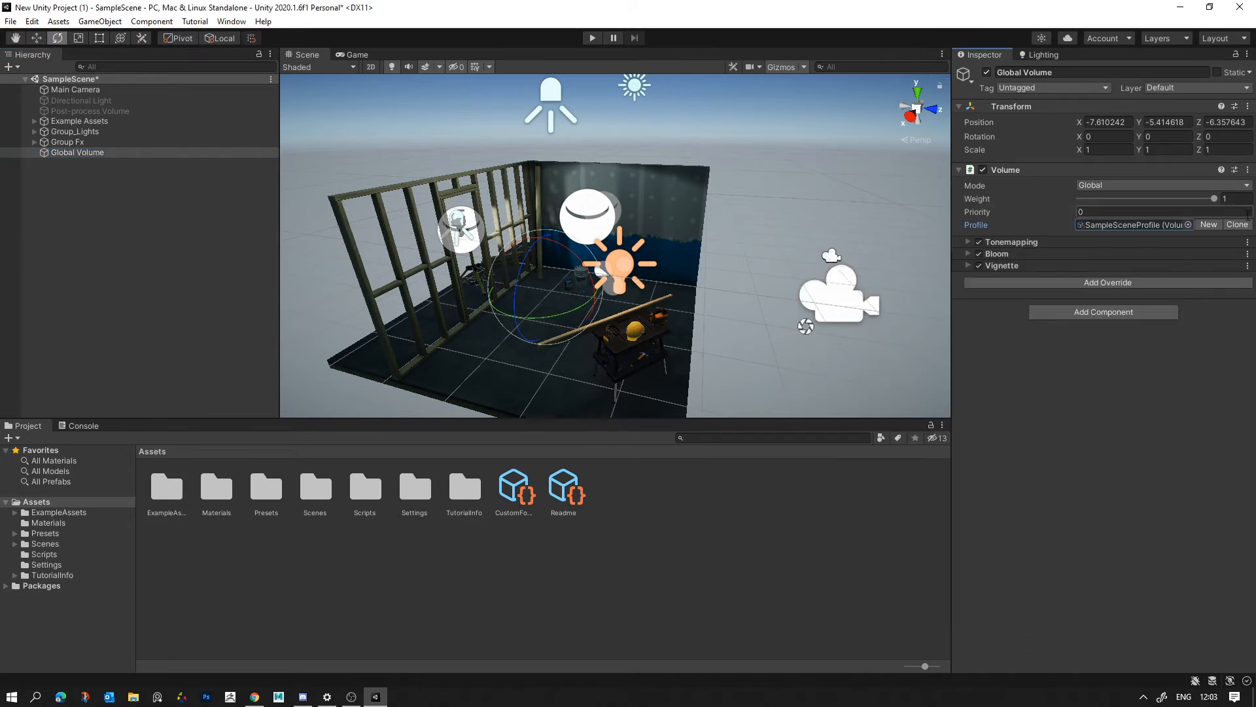
left_click(309, 632)
left_click(499, 487)
key("Delete")
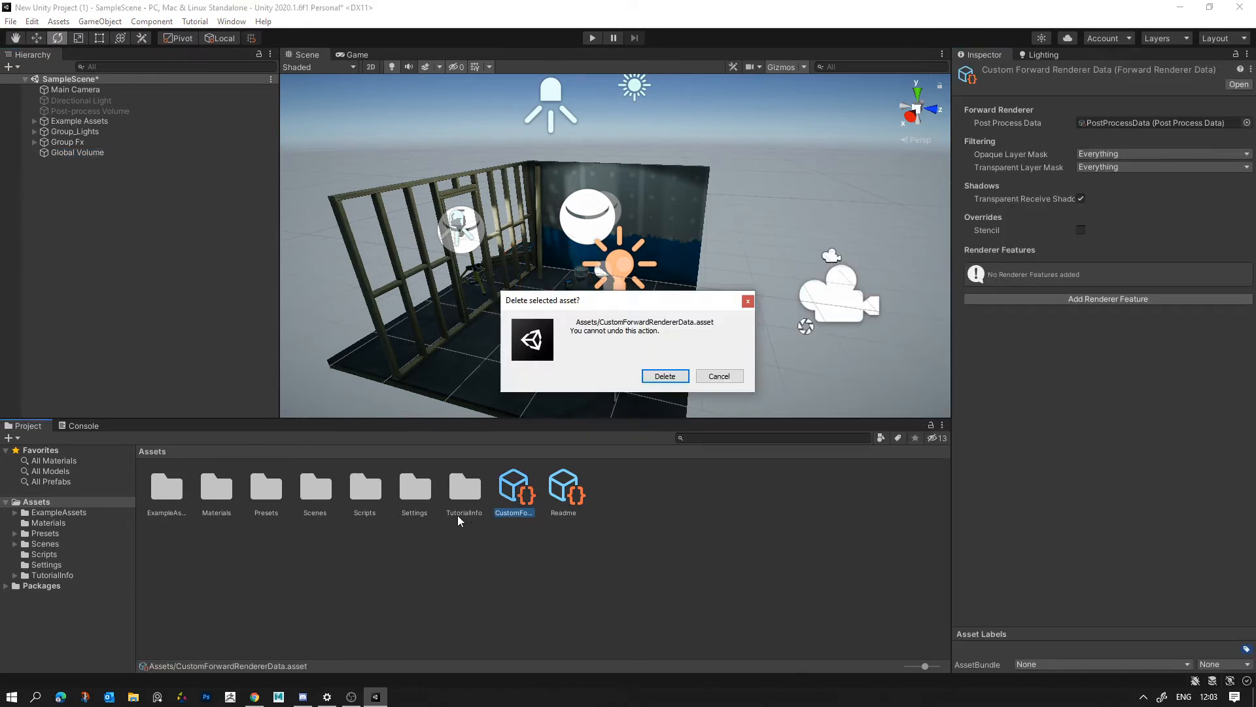
left_click(672, 377)
- Create a Universal Render Pipeline Post-process Data asset in the Assets folder with its default name
right_click(639, 491)
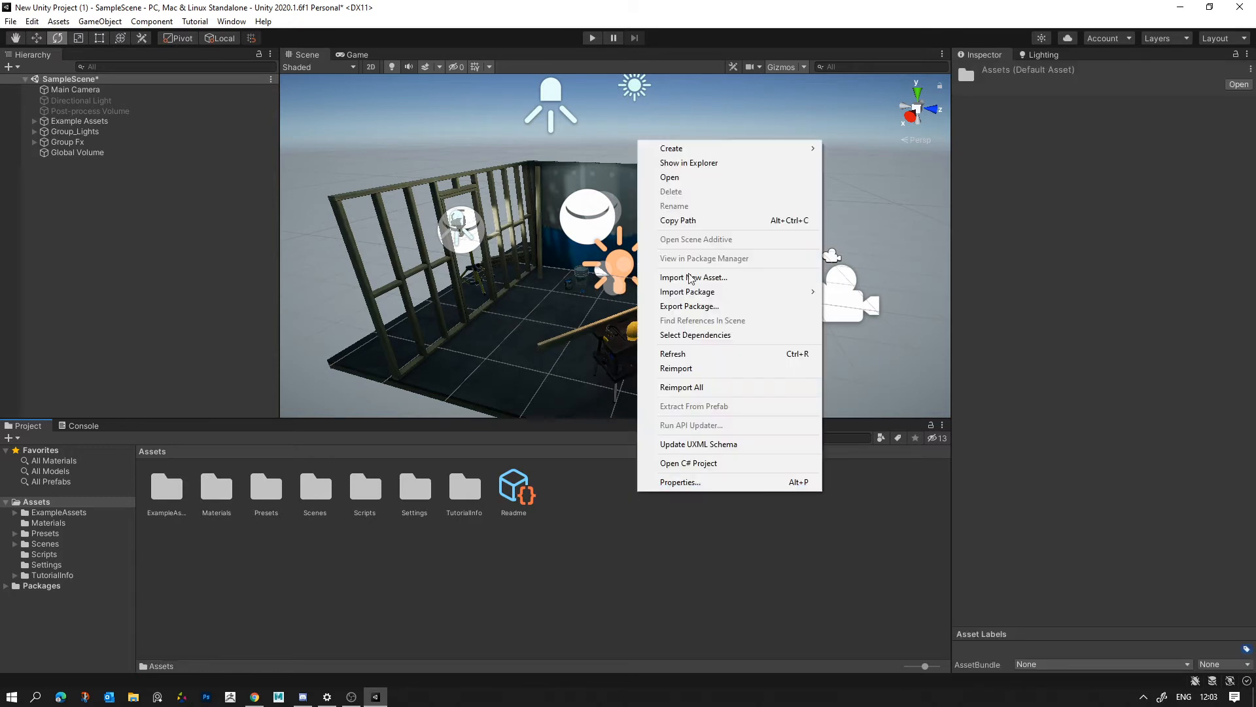
mouse_move(725, 147)
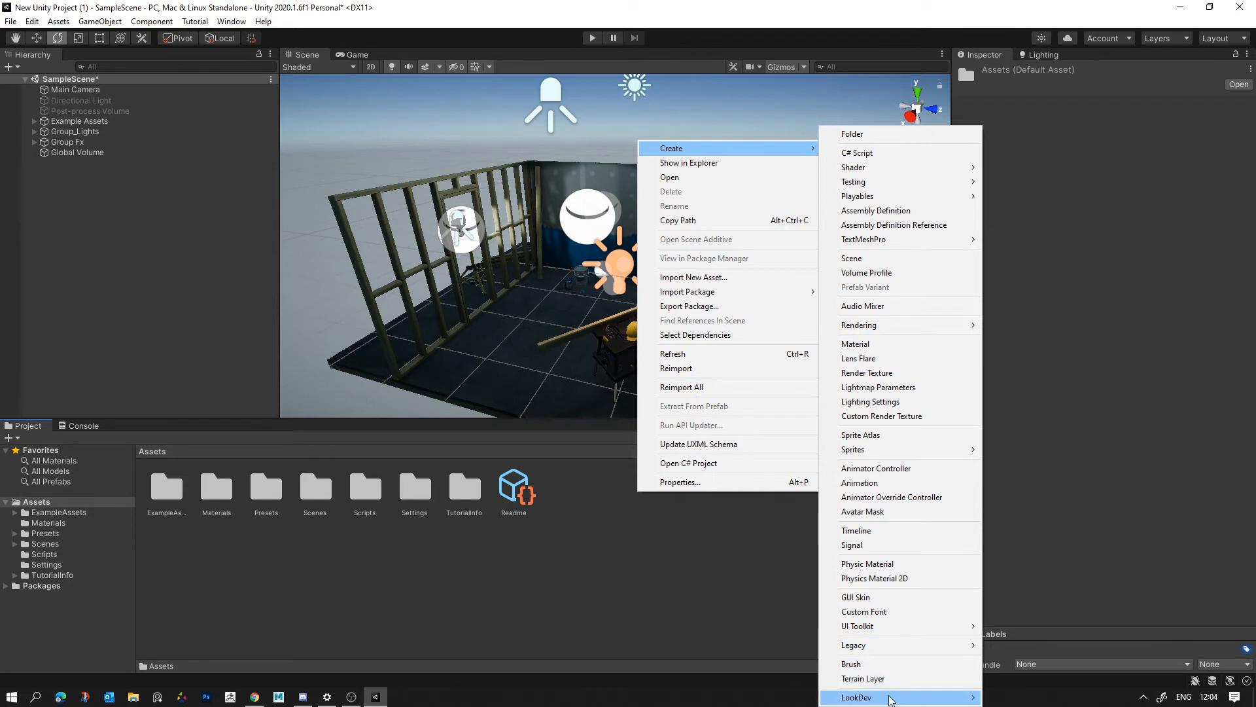
mouse_move(890, 696)
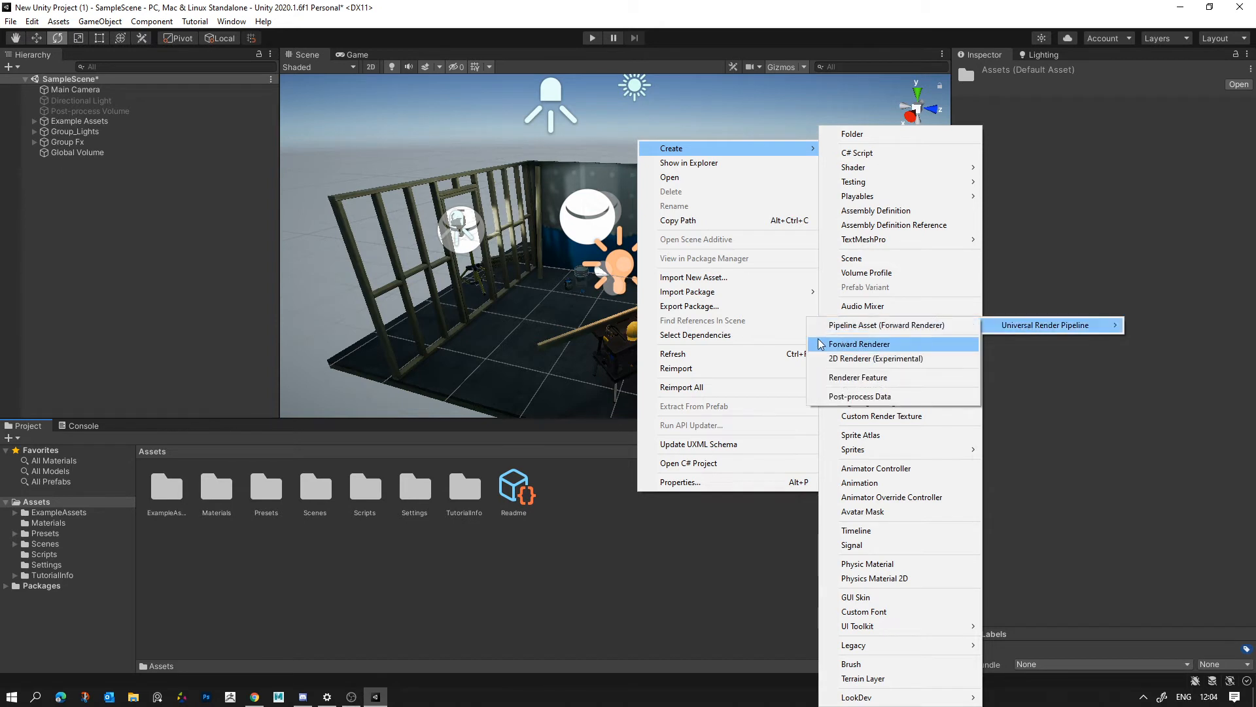
mouse_move(871, 327)
mouse_move(1045, 325)
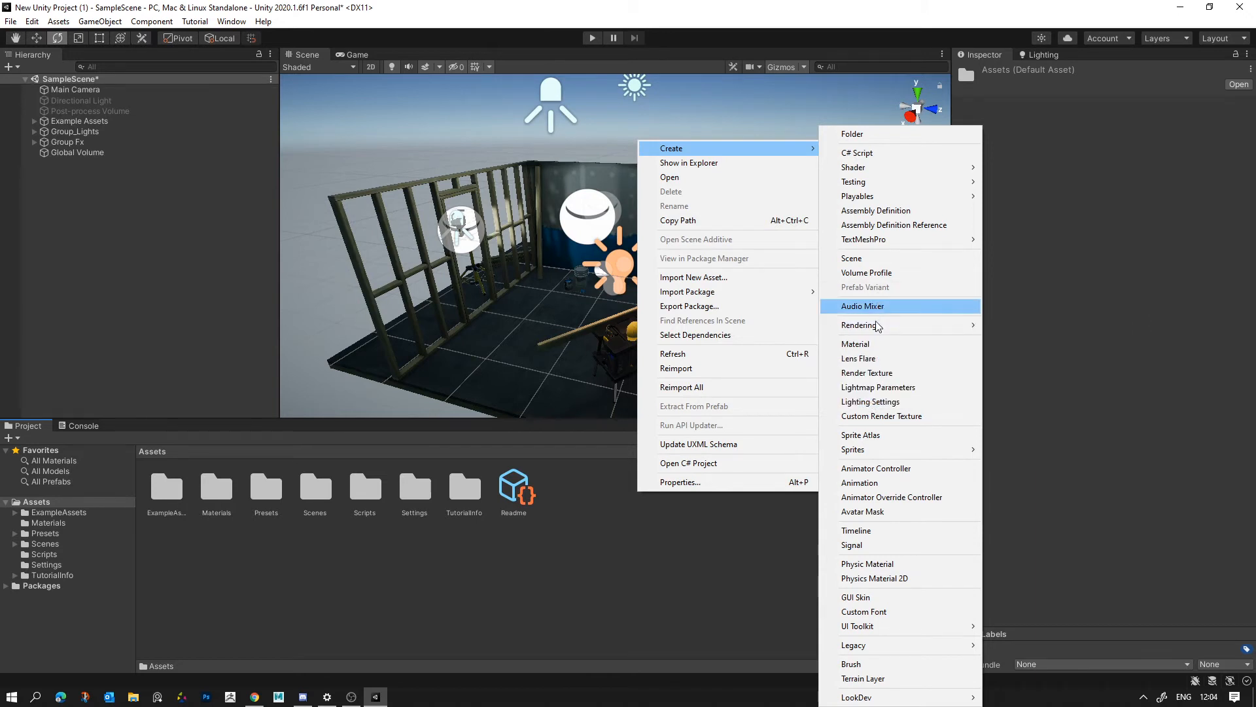
mouse_move(995, 325)
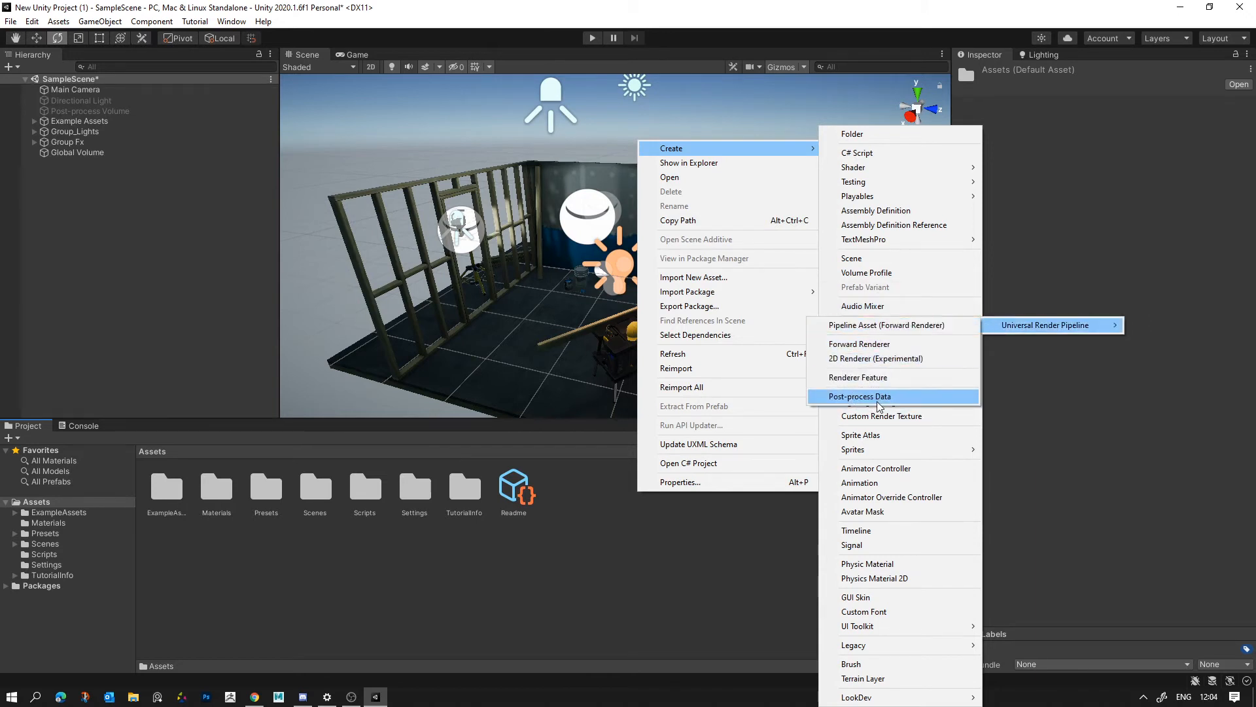
left_click(880, 396)
key("Return")
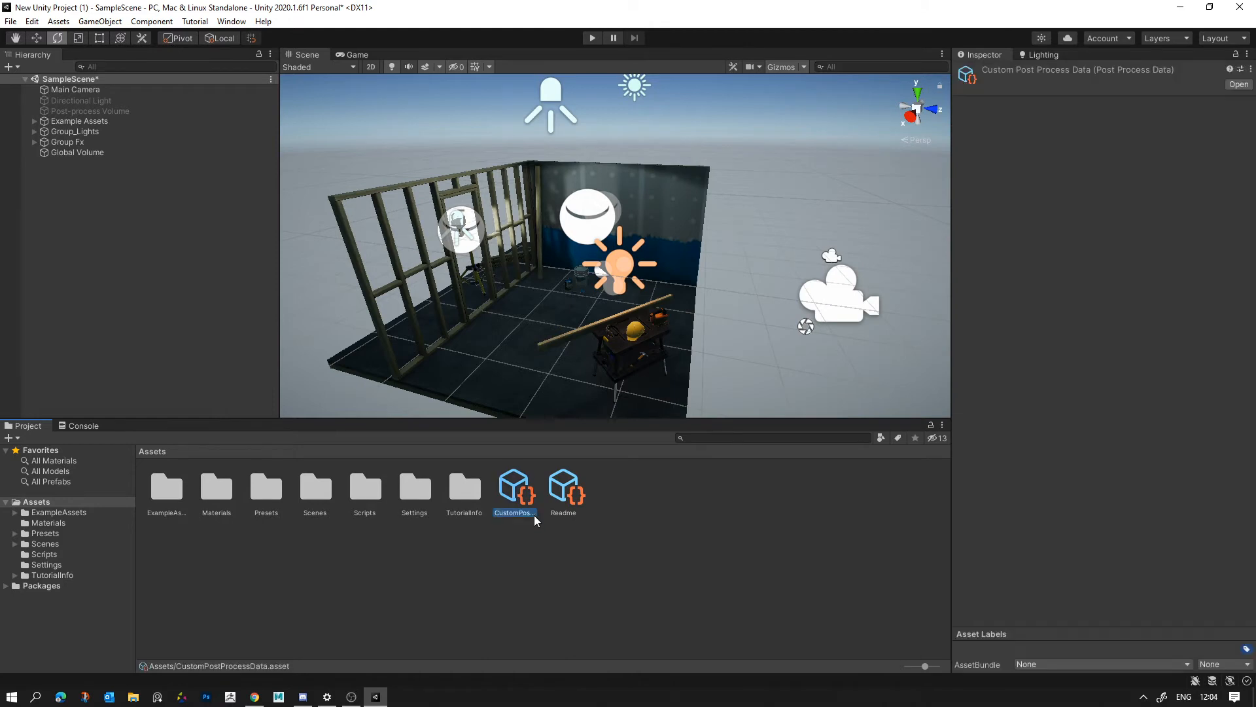
- Look up the Global Volume's selectable profiles again and delete the custom Post-process Data asset
left_click(123, 152)
left_click(1188, 224)
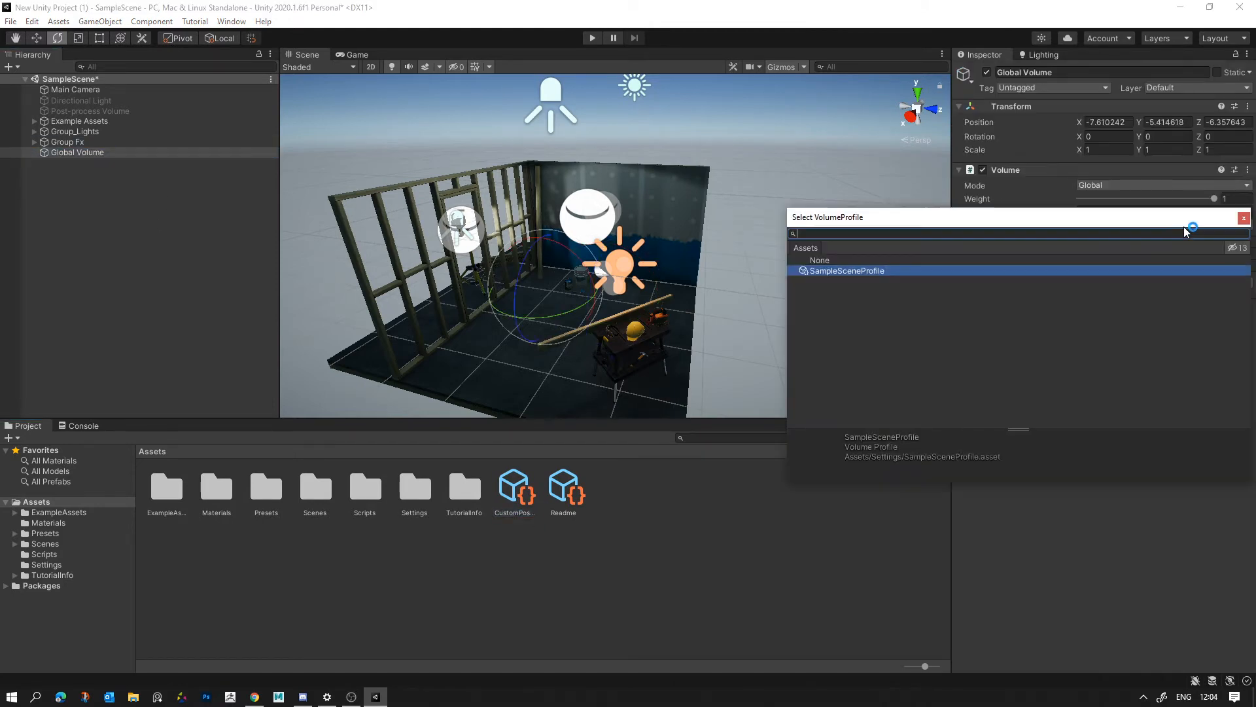
left_click(1237, 221)
left_click(460, 469)
left_click(514, 488)
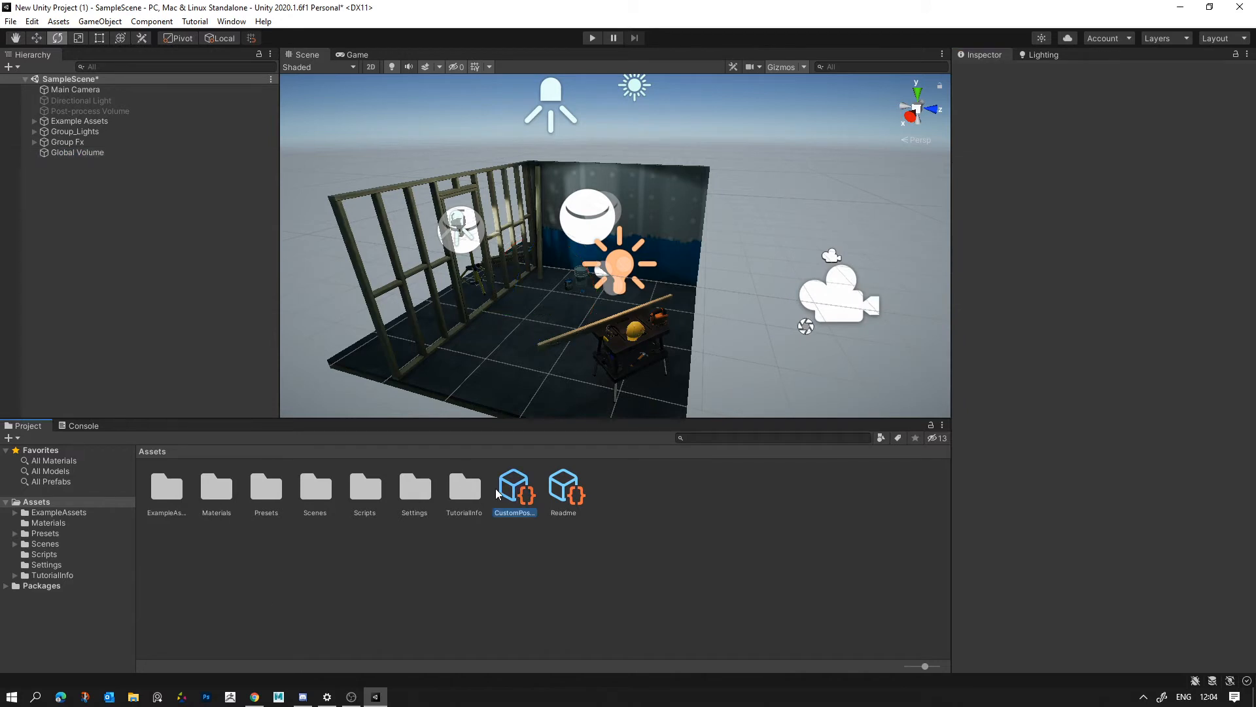
key("Delete")
left_click(650, 376)
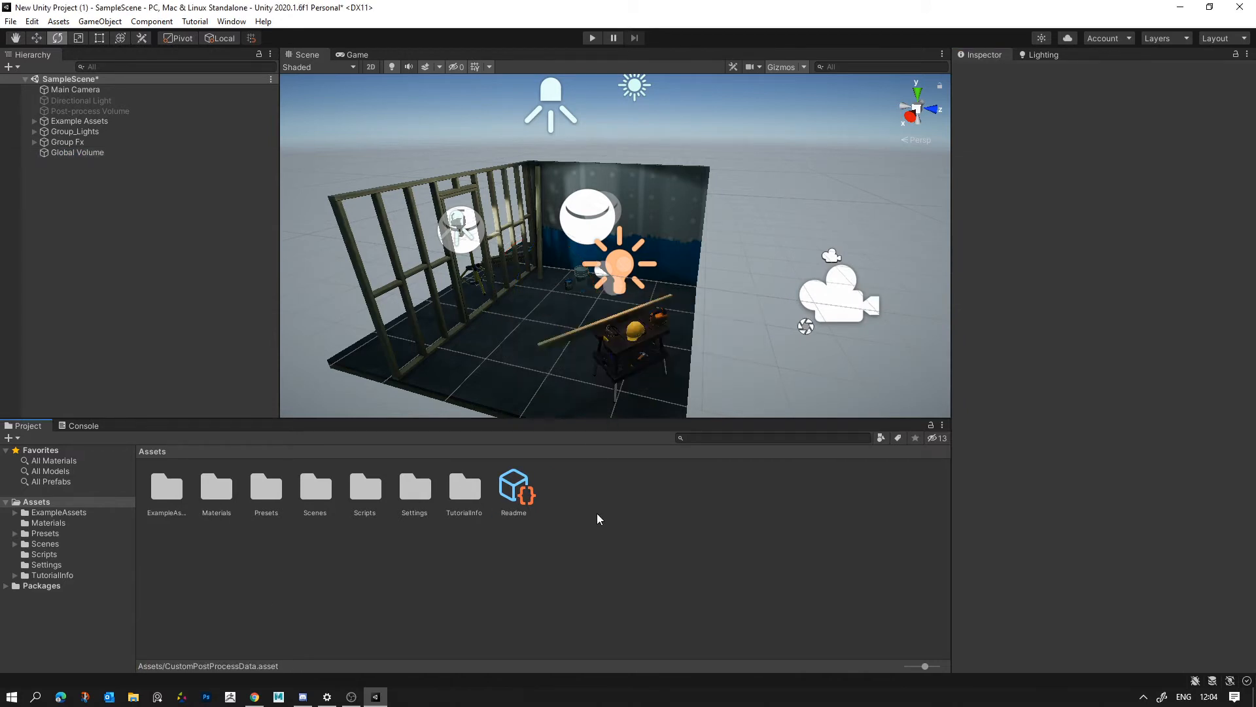
left_click(73, 153)
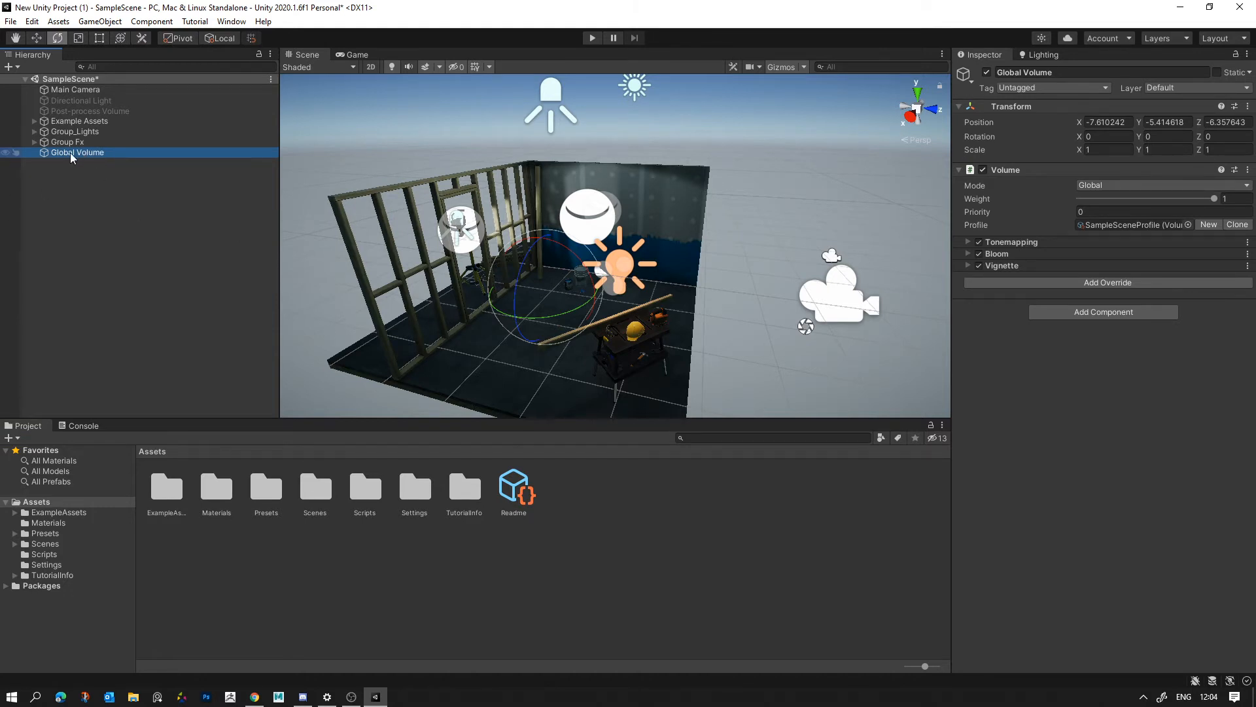
right_click(129, 198)
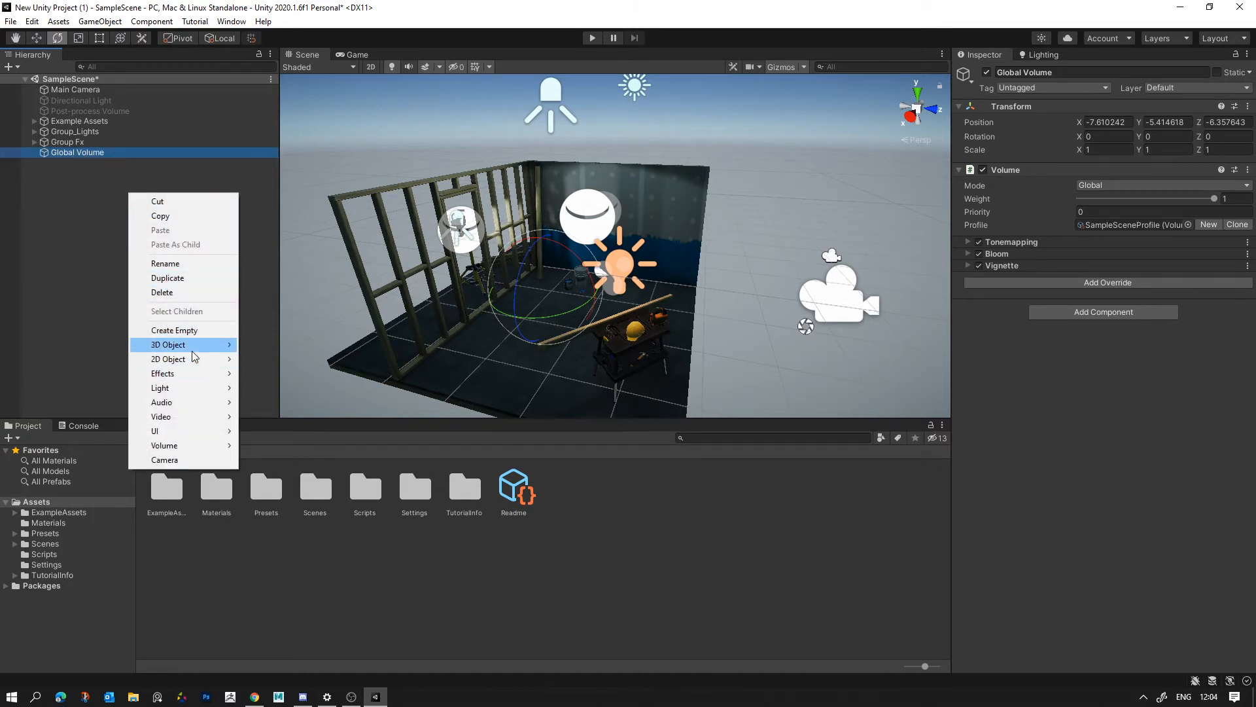
mouse_move(211, 379)
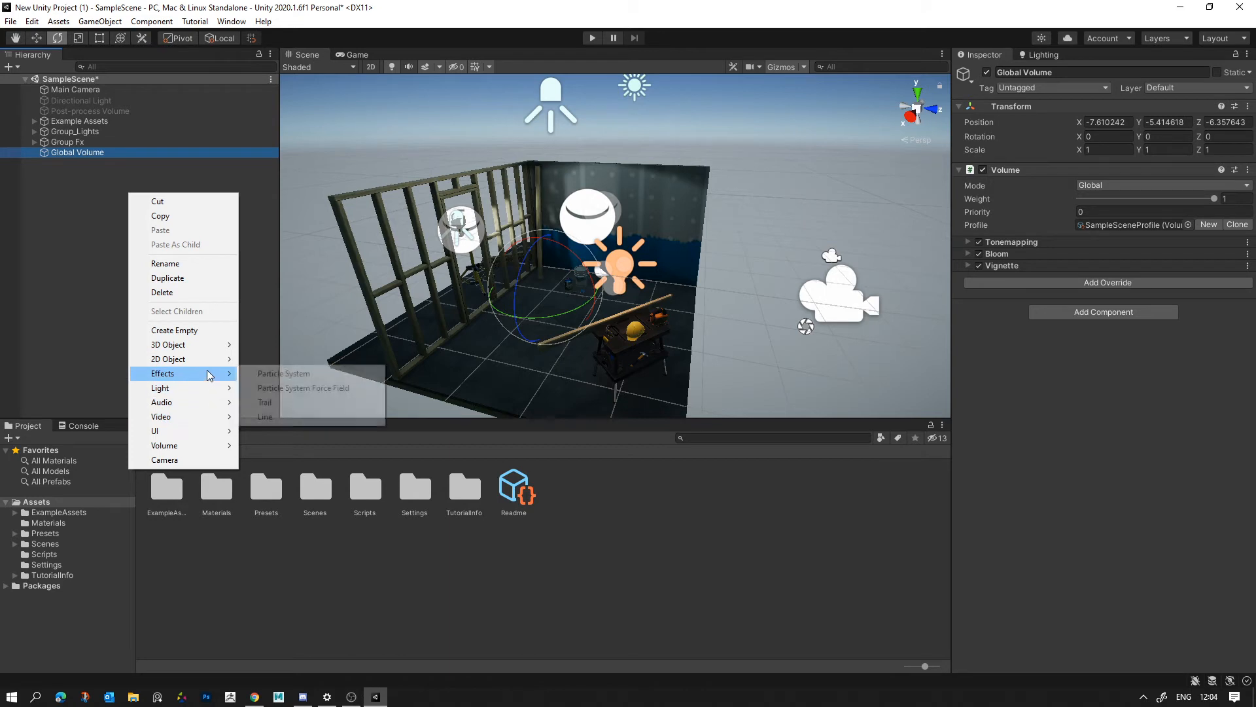
left_click(72, 339)
- Switch off and remove the Tonemapping, Bloom and Vignette overrides from the Global Volume
left_click(63, 152)
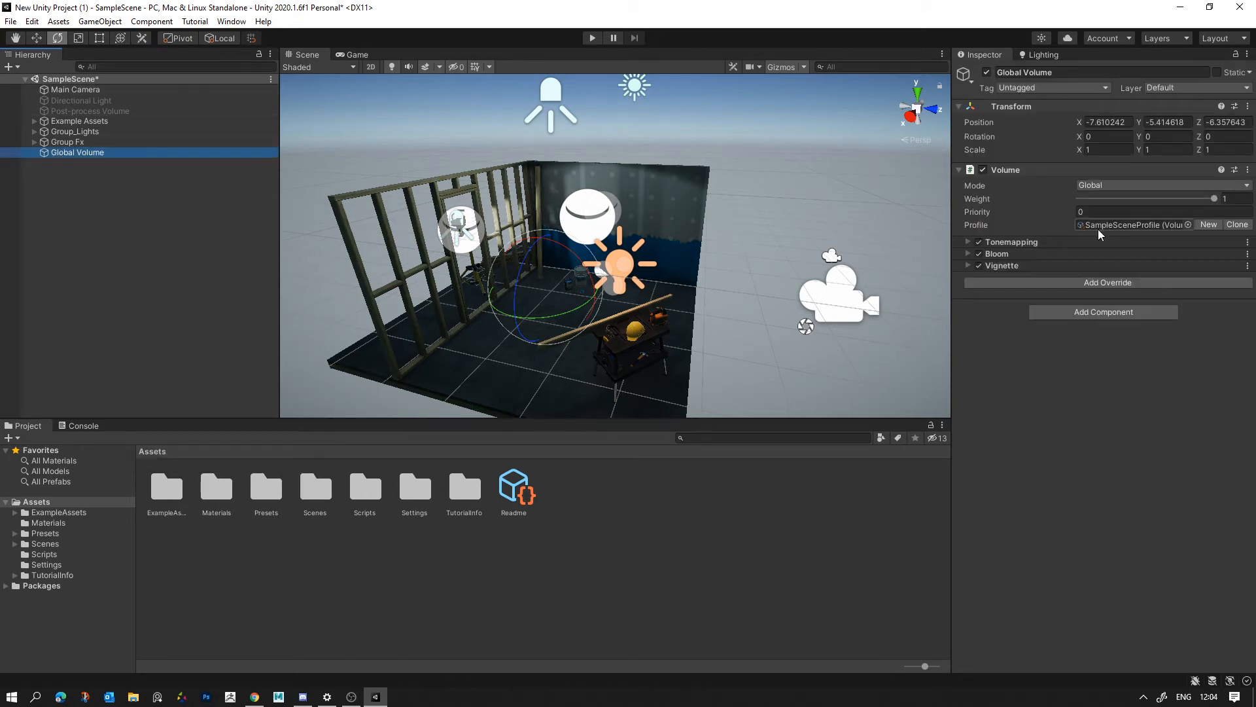
left_click(979, 242)
left_click(979, 254)
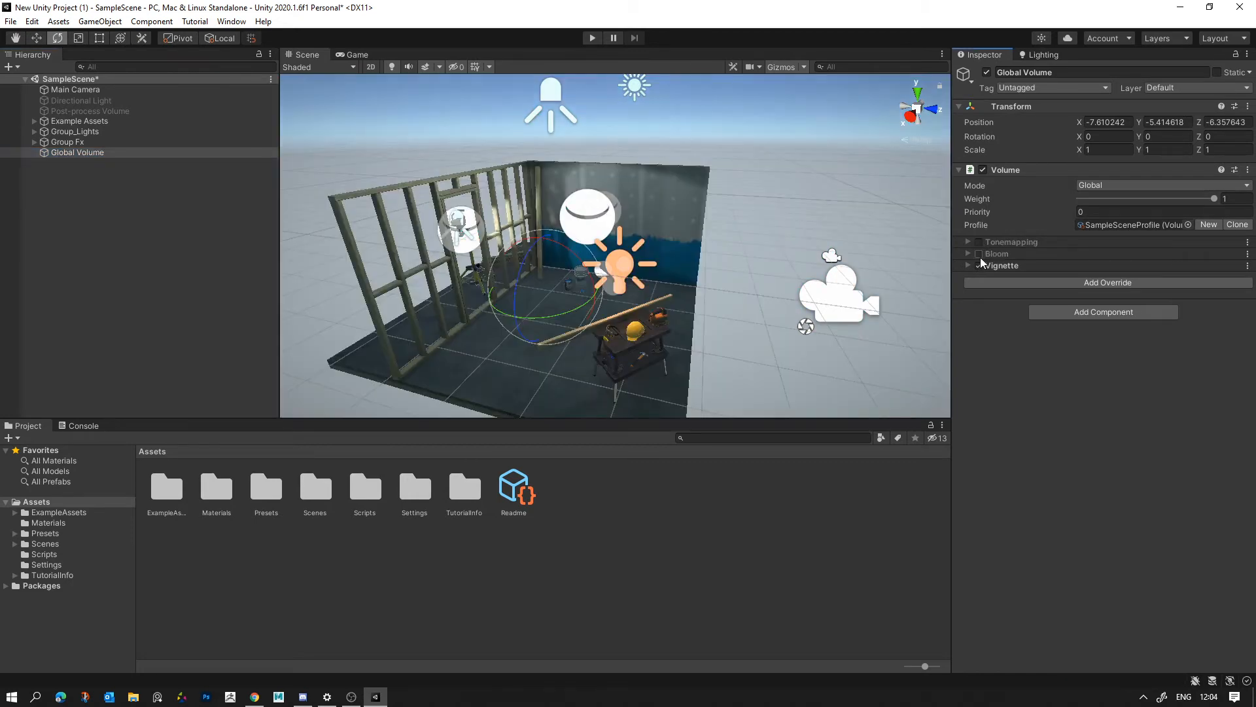
left_click(979, 265)
left_click(1010, 241)
right_click(1012, 240)
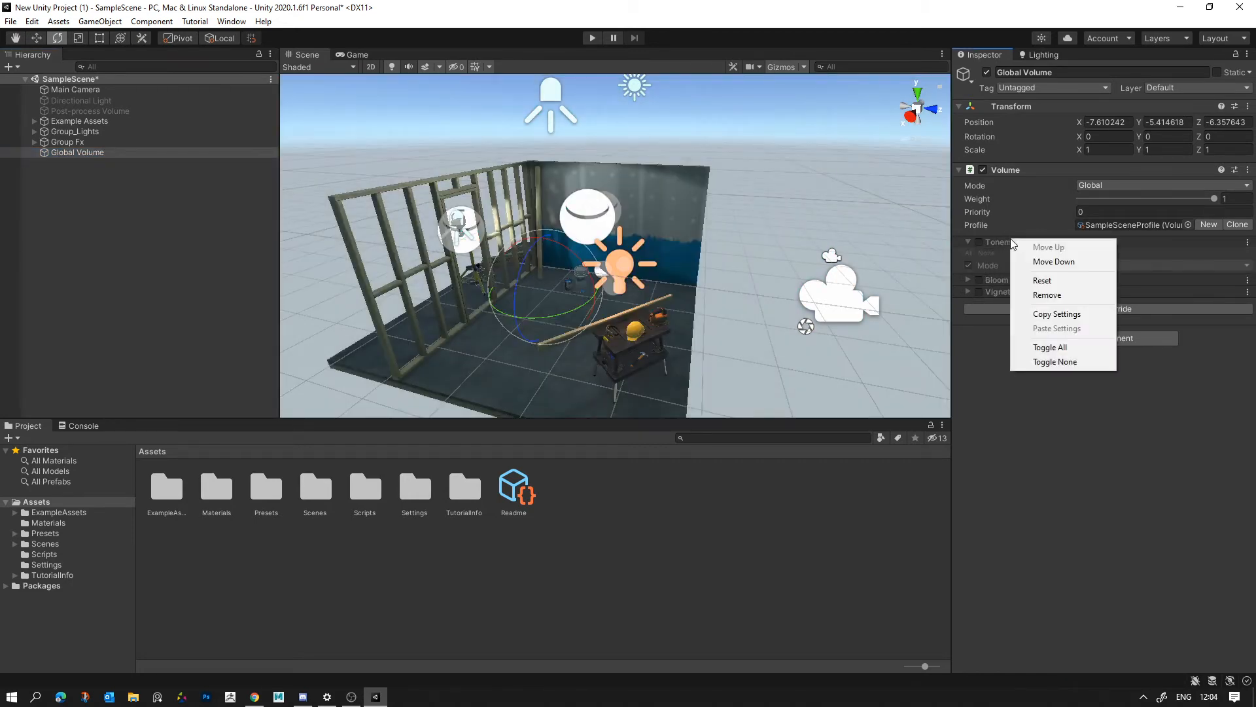
left_click(1047, 295)
right_click(1028, 242)
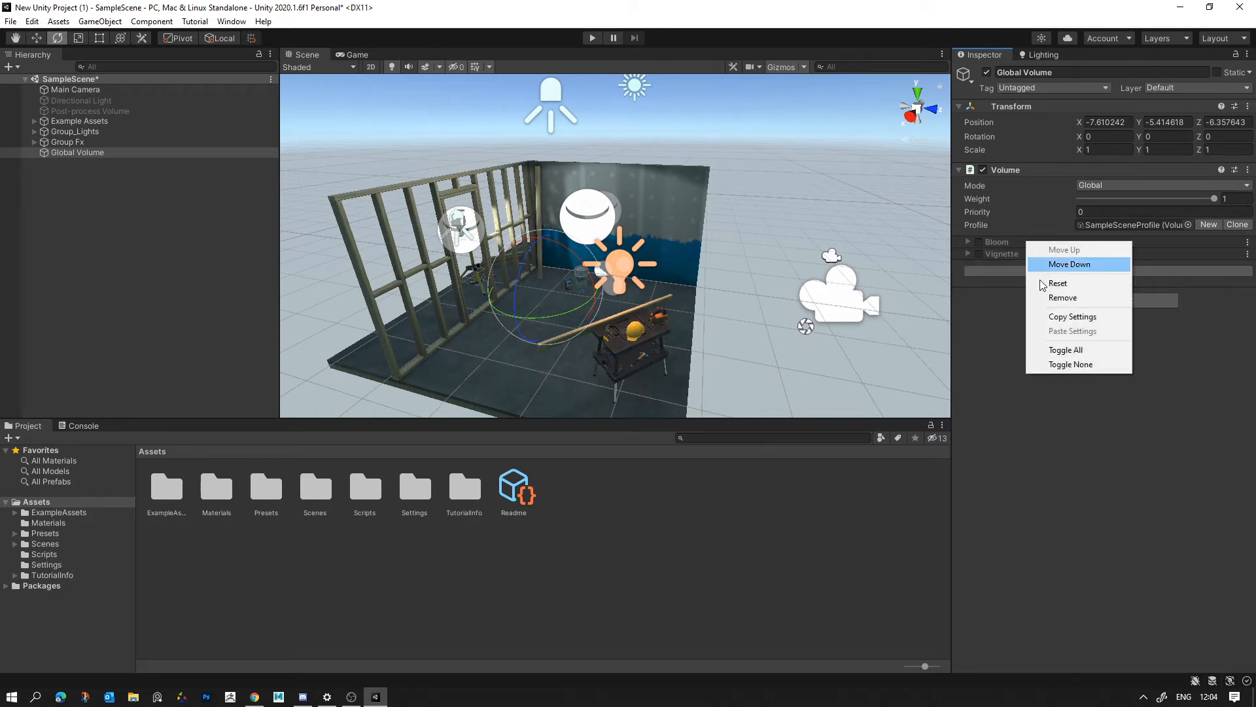
left_click(1061, 298)
right_click(1033, 244)
left_click(1060, 297)
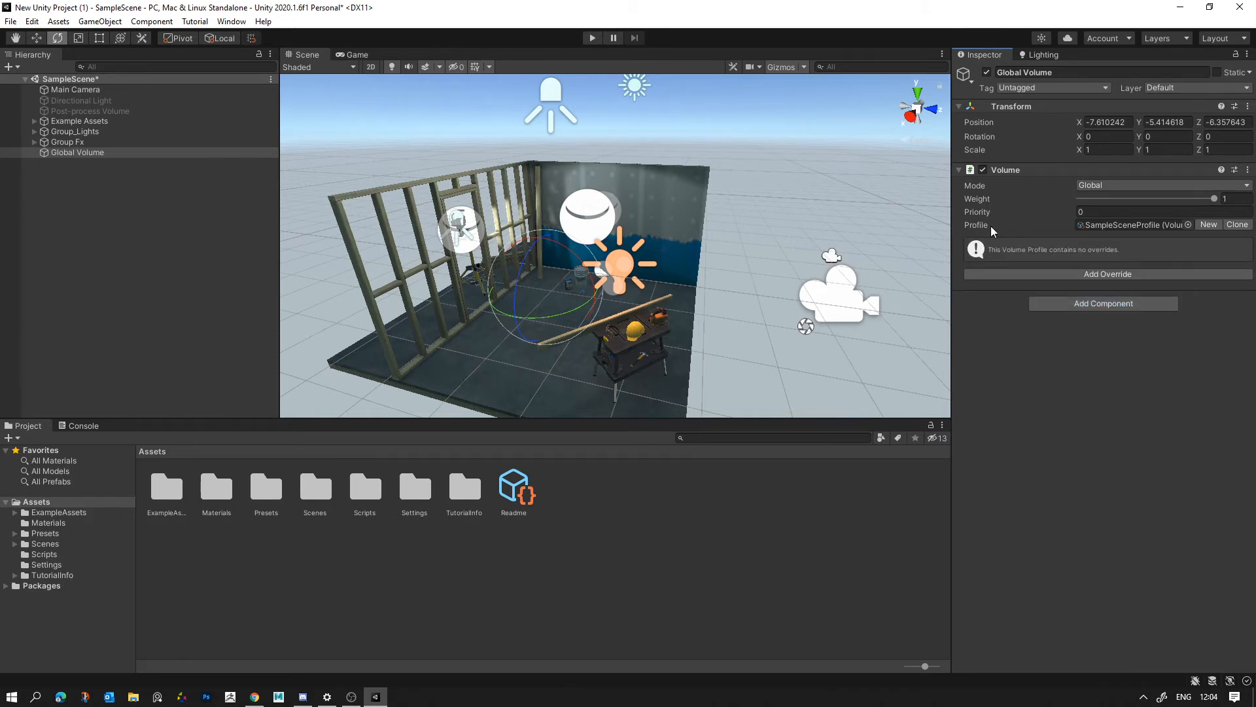
- Add a White Balance post-processing override to the Global Volume
left_click(1074, 275)
left_click(1067, 326)
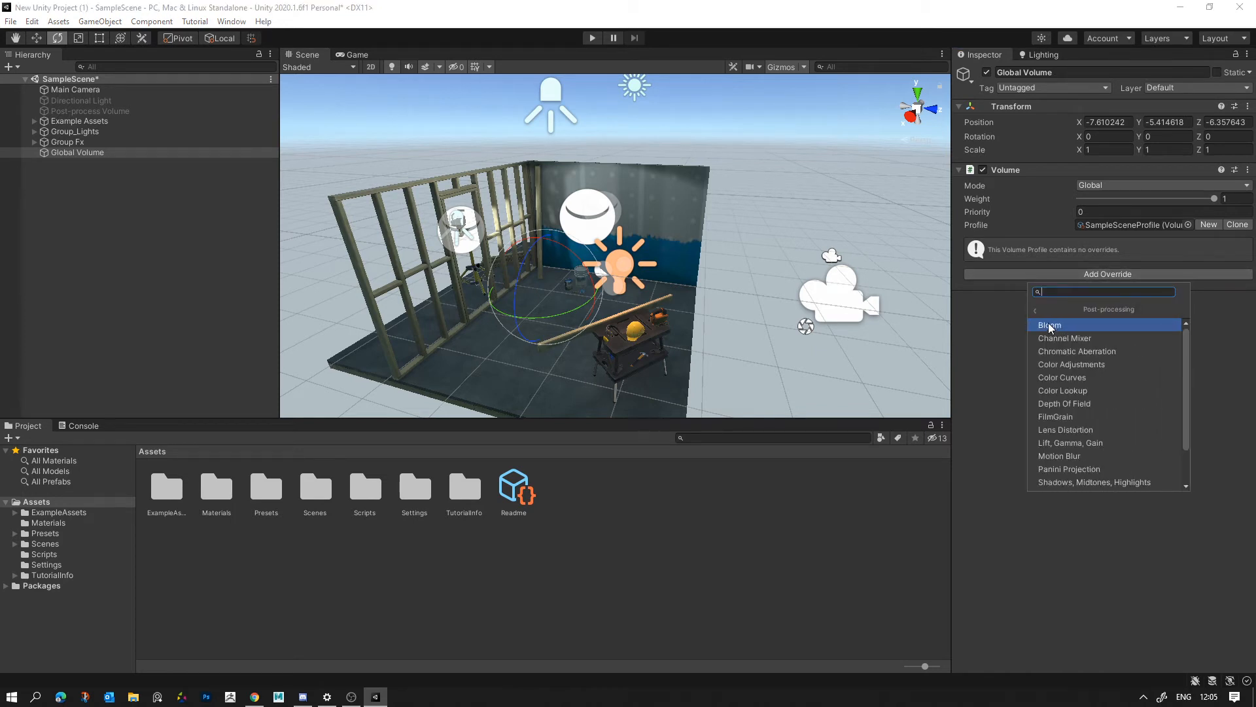
scroll(1057, 337, "down", 1)
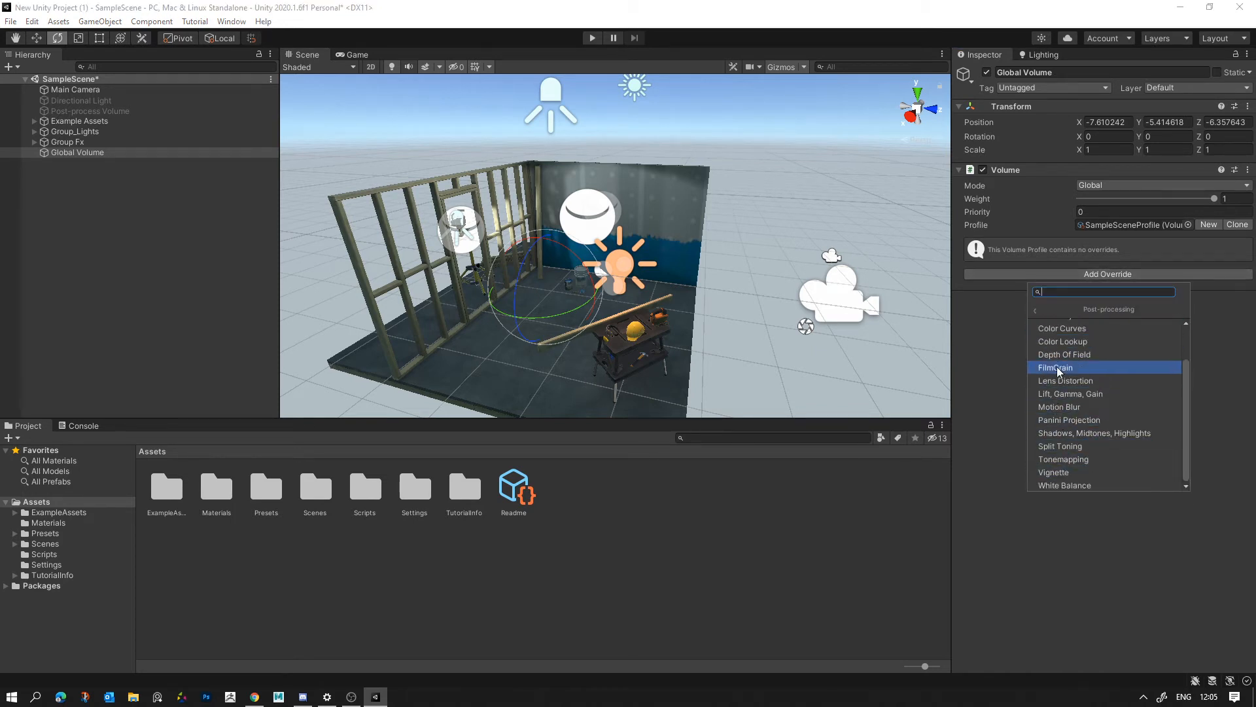
scroll(1072, 458, "up", 2)
scroll(1073, 360, "down", 2)
left_click(1075, 482)
- Enable the Temperature setting of the White Balance override and set it to 20
scroll(640, 245, "up", 5)
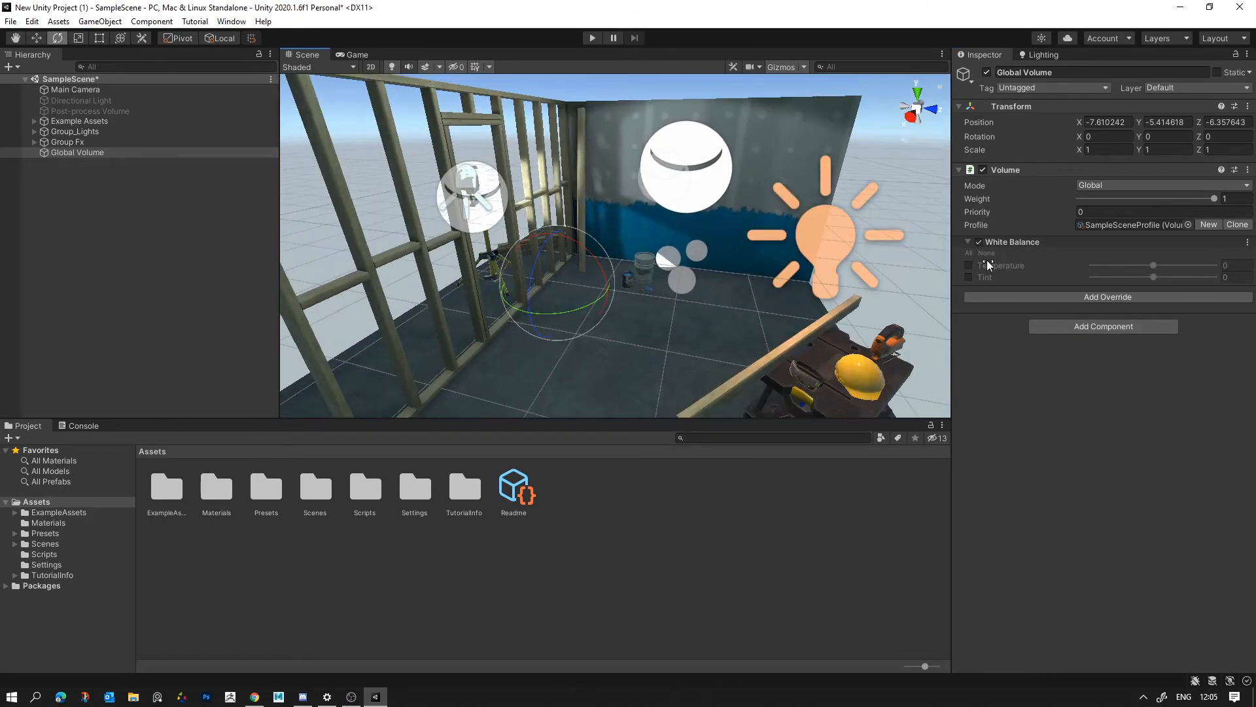
left_click(969, 266)
mouse_move(1153, 265)
left_mouse_down()
mouse_move(1166, 268)
mouse_move(1143, 269)
left_mouse_up()
- Select the directional light above the room and frame it in the scene view
right_click_drag(656, 175, 676, 694)
key("w")
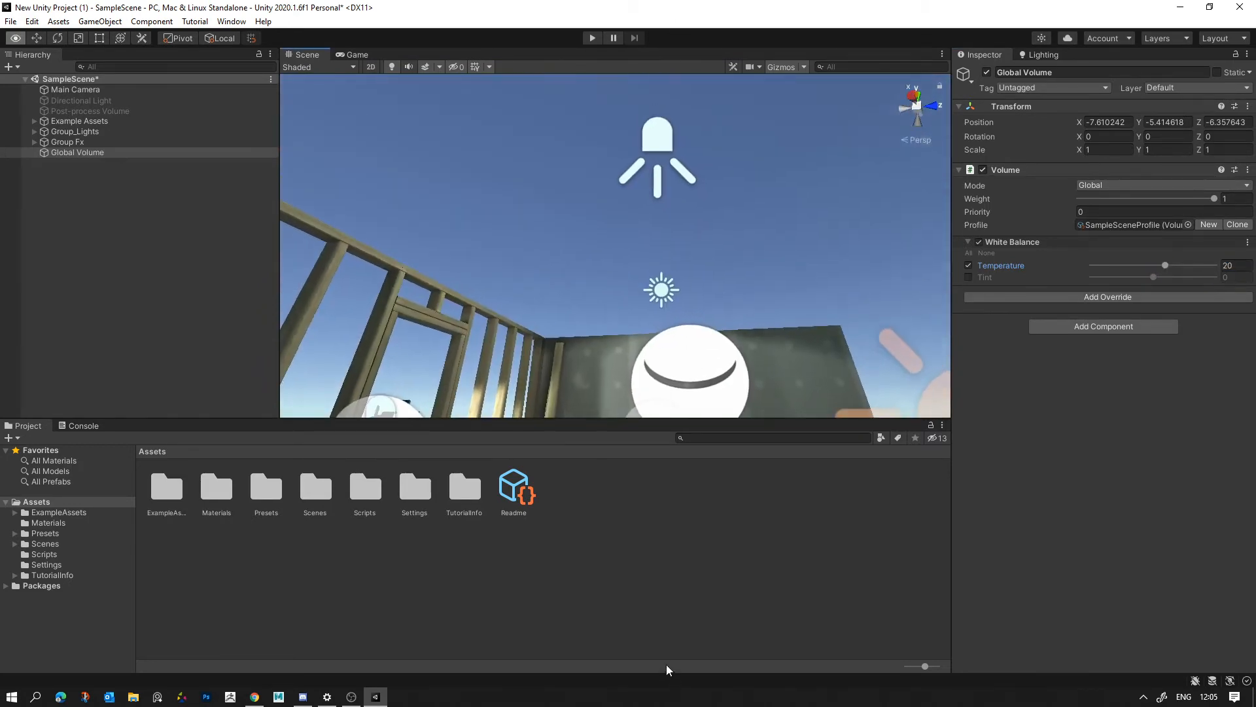
key("d")
right_click_drag(678, 400, 680, 398)
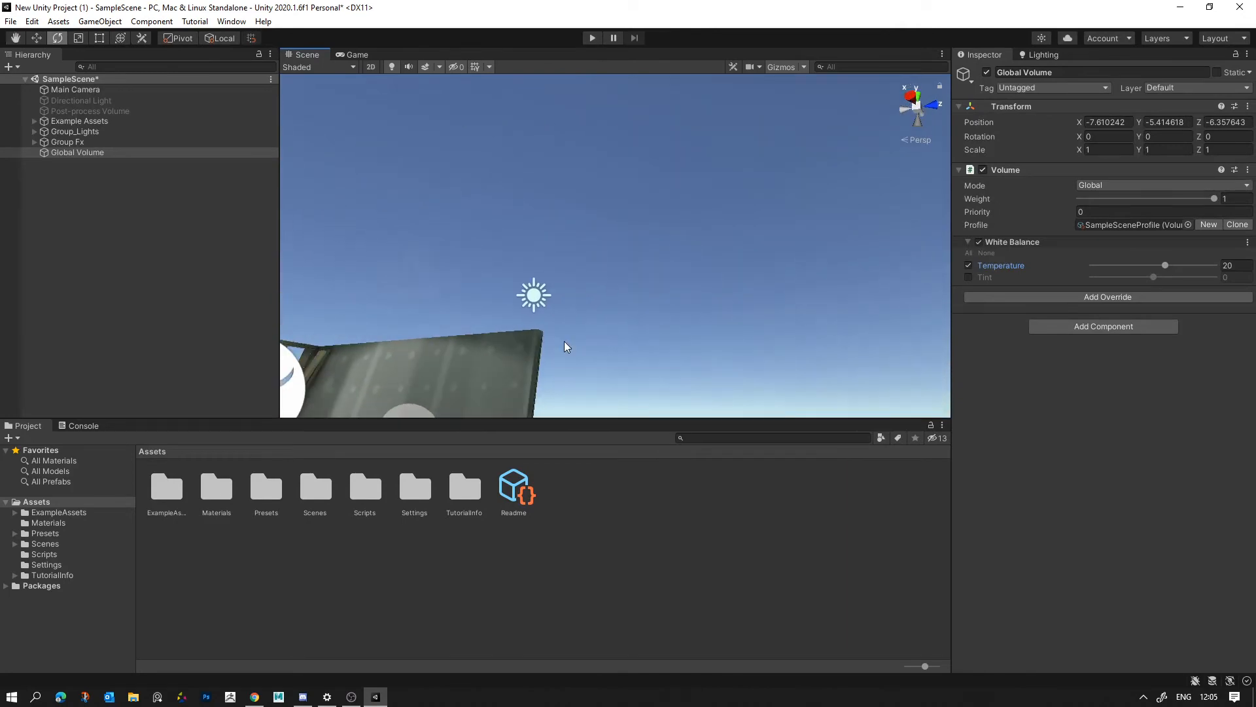
left_click(534, 294)
key("f")
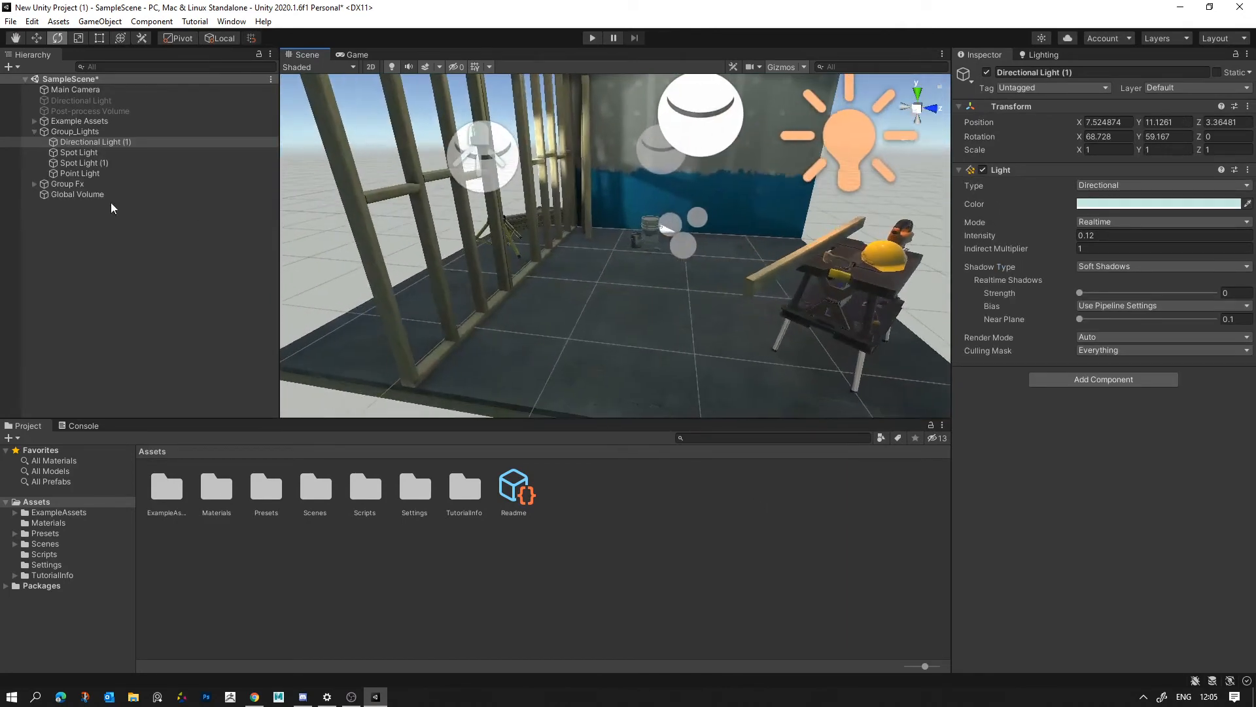
- Set the Temperature of the Global Volume's White Balance override to 24
left_click(121, 195)
left_click_drag(1168, 265, 1172, 264)
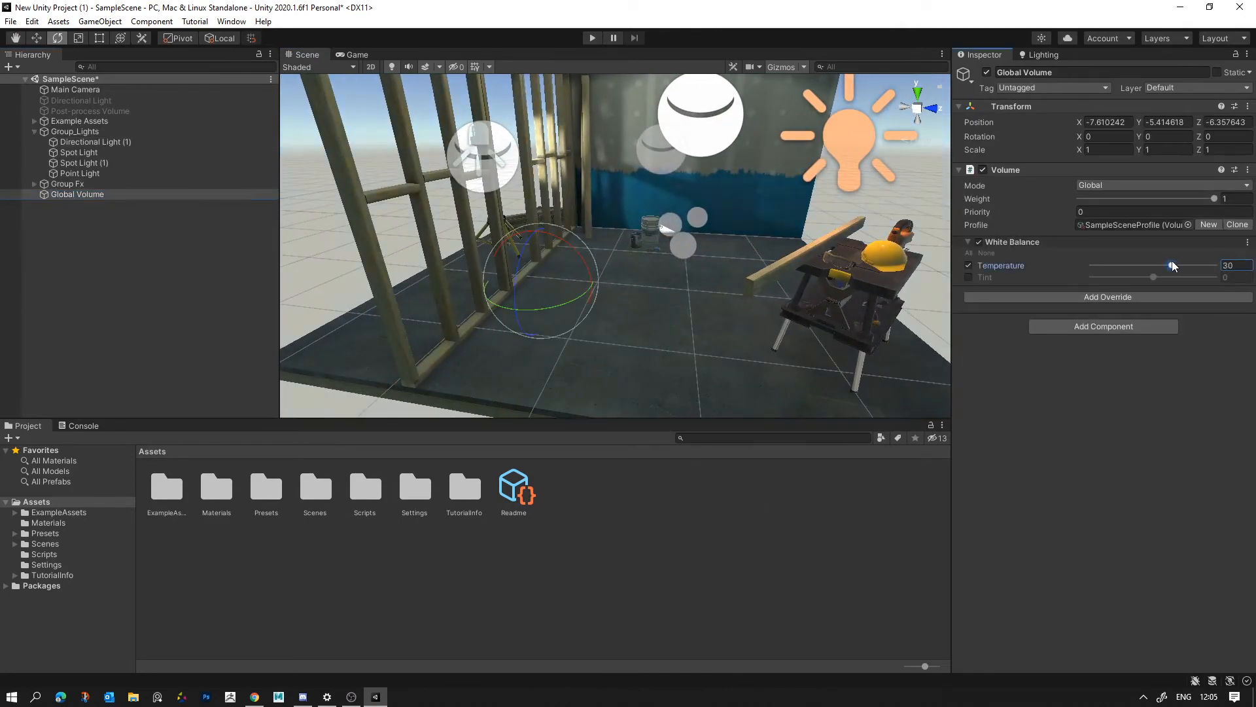
left_click_drag(906, 291, 832, 281, "alt")
right_click_drag(600, 358, 591, 414)
middle_click_drag(592, 414, 619, 379)
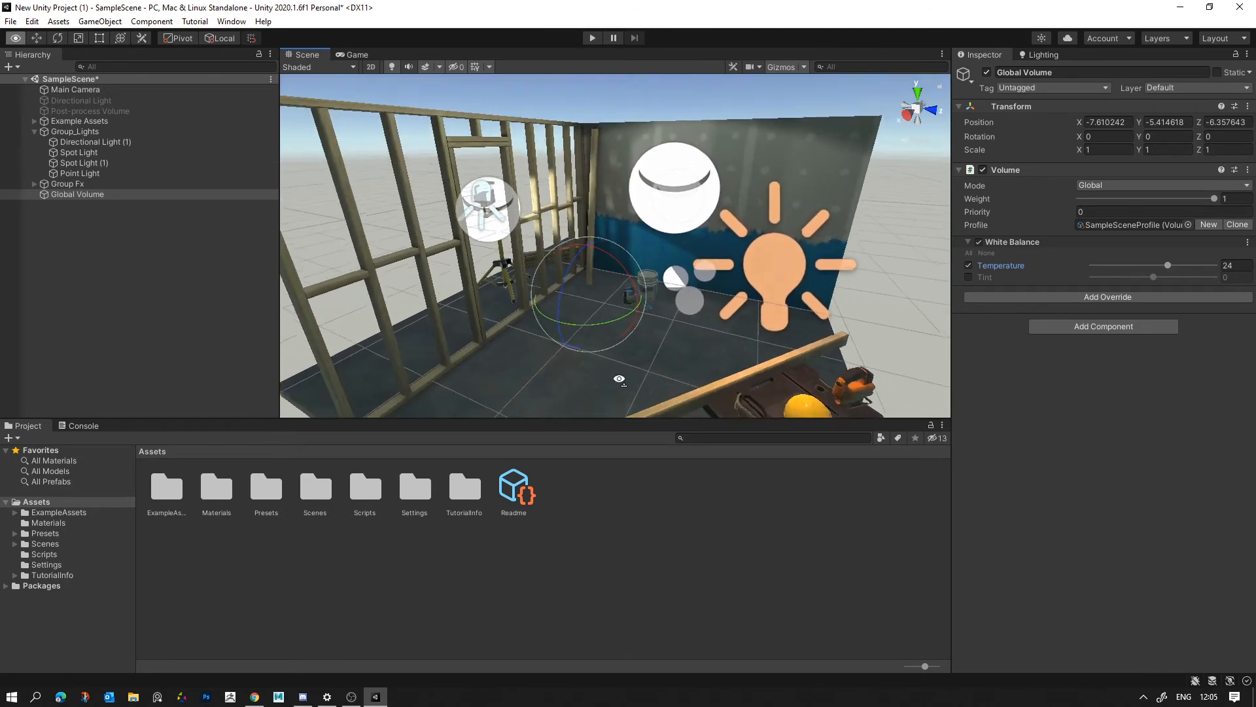
left_click_drag(620, 379, 667, 384, "alt")
- Try a Tint of 6 on the White Balance override and switch the Tint setting off again
left_click(969, 278)
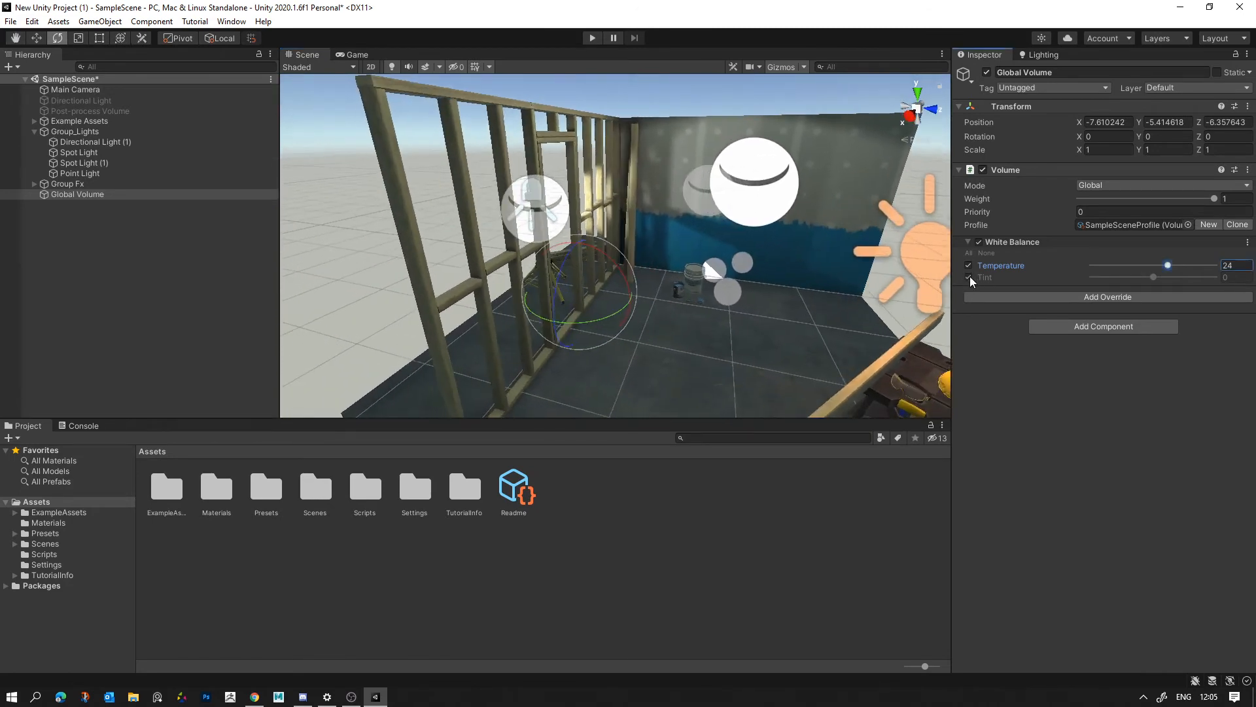
mouse_move(1154, 277)
left_mouse_down()
mouse_move(1144, 280)
mouse_move(1167, 282)
mouse_move(1157, 284)
left_mouse_up()
left_click(969, 278)
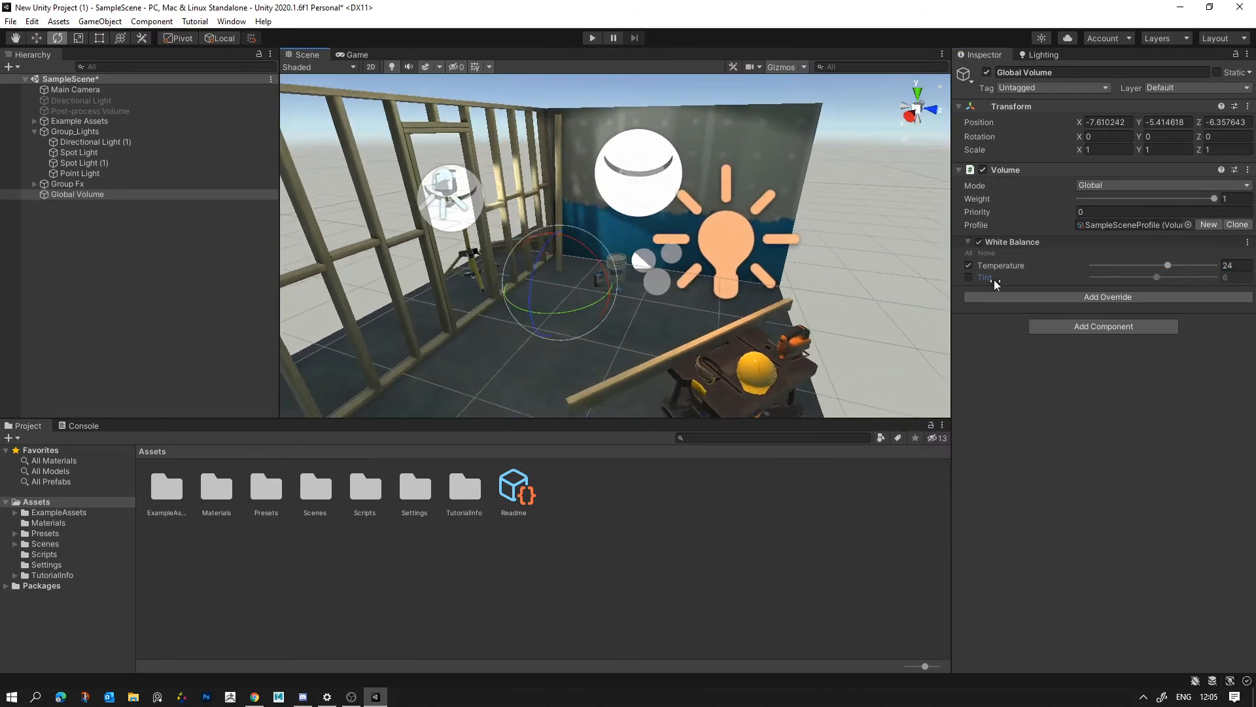
- Add a Bloom post-processing override to the Global Volume and enable its Threshold and Intensity settings
left_click(1081, 298)
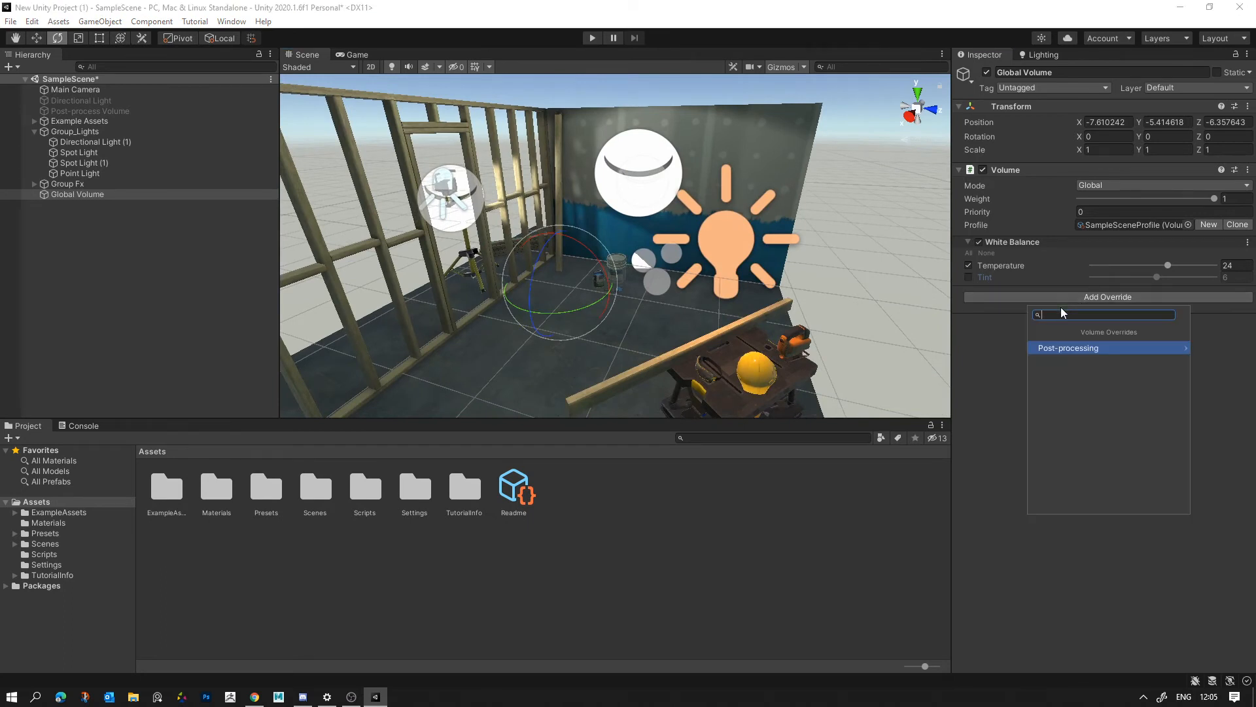
left_click(1072, 350)
left_click(1066, 347)
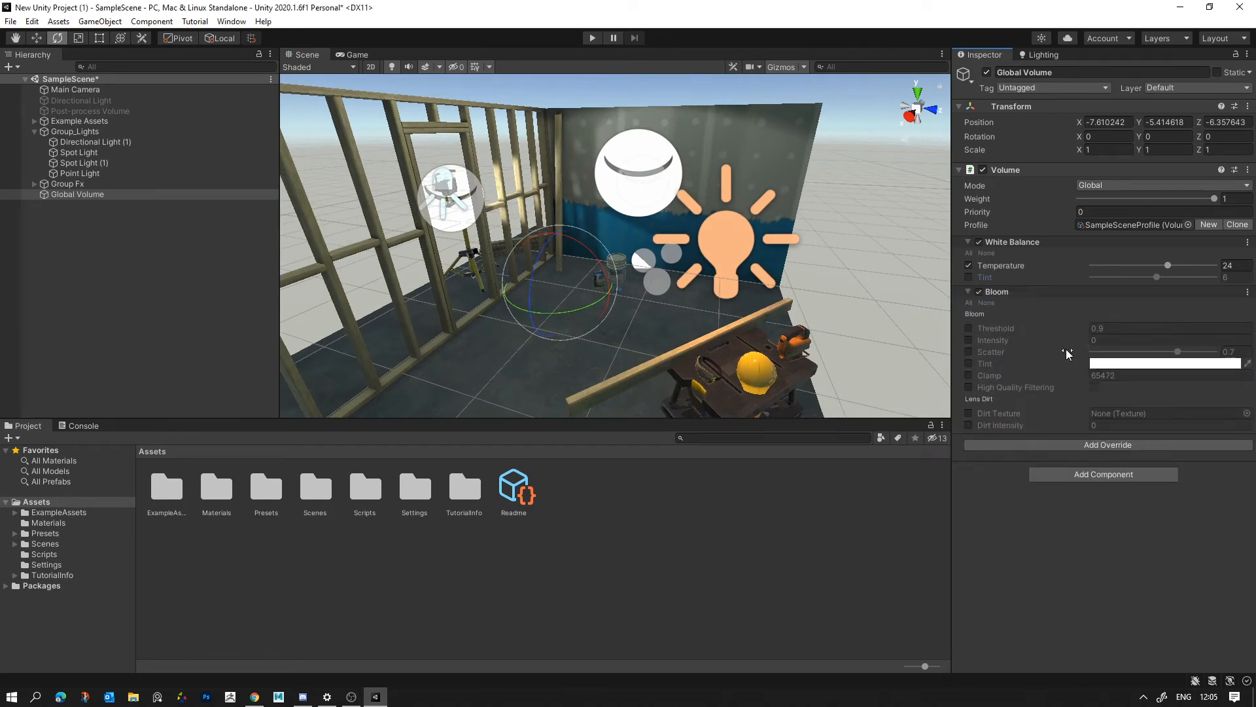
left_click(966, 328)
left_click(968, 339)
- Set the Bloom override's Intensity to 3.89 and its Threshold to 1.04
right_click_drag(685, 322, 726, 289)
key("w")
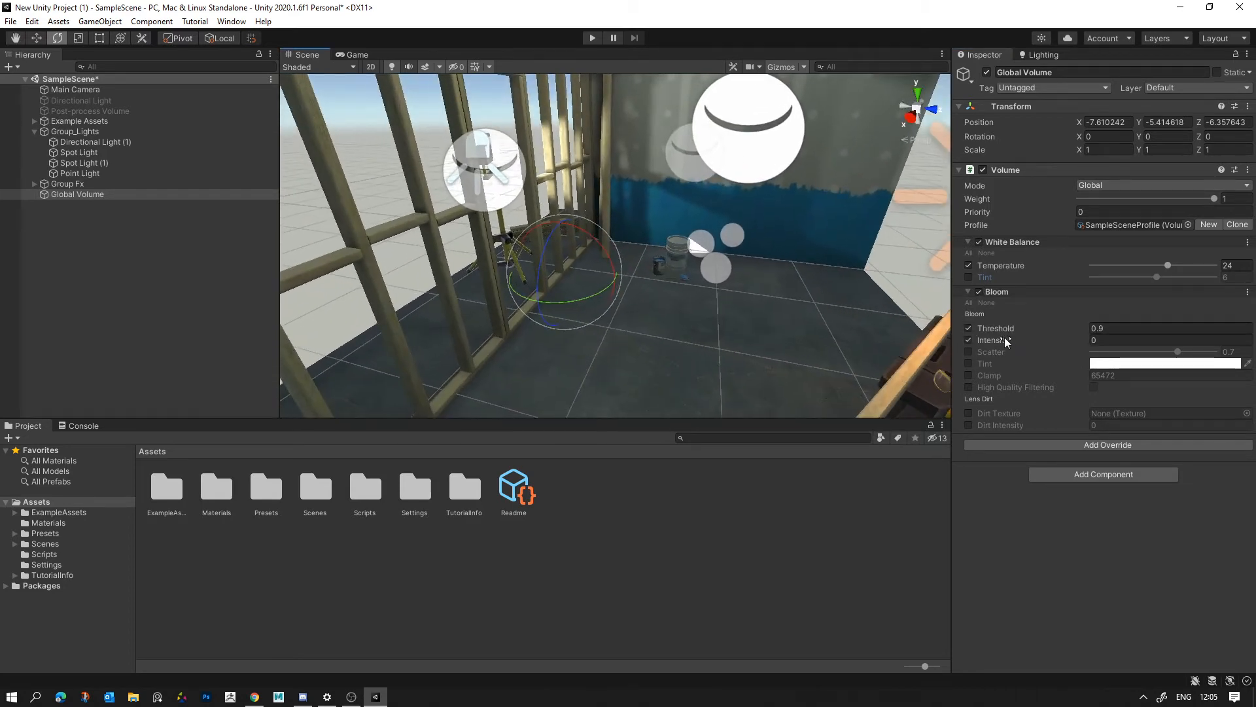
mouse_move(1002, 338)
left_mouse_down()
mouse_move(1038, 342)
mouse_move(996, 344)
mouse_move(1015, 342)
left_mouse_up()
right_click_drag(632, 251, 778, 263)
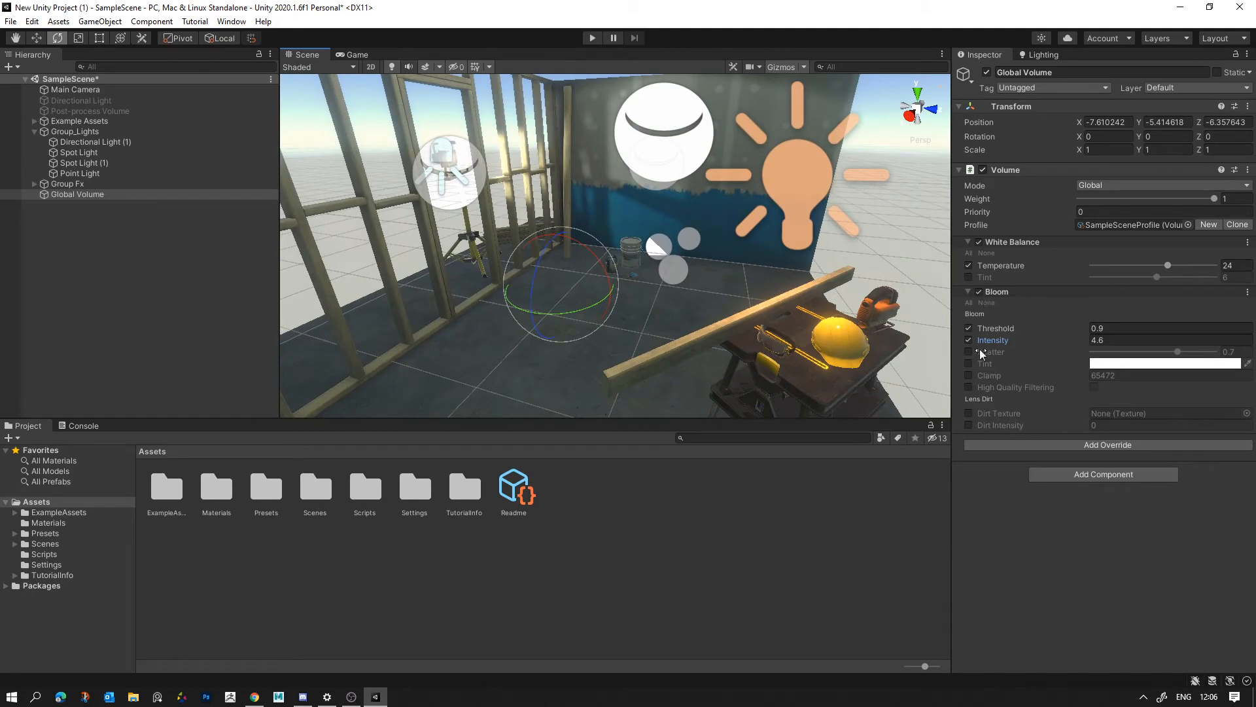
mouse_move(992, 342)
left_mouse_down()
mouse_move(904, 341)
mouse_move(989, 325)
mouse_move(1015, 336)
mouse_move(995, 328)
left_mouse_up()
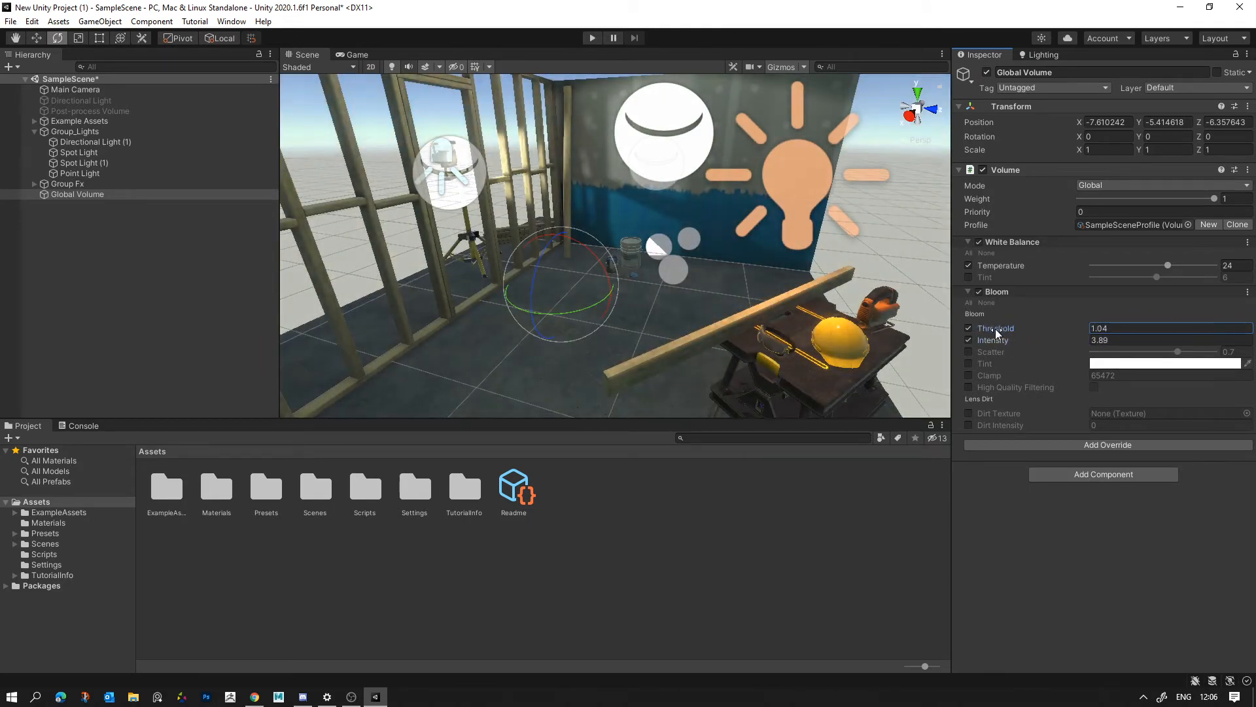
- Compare the room and a close-up of the yellow helmet with the Bloom override switched off and on
left_click(979, 293)
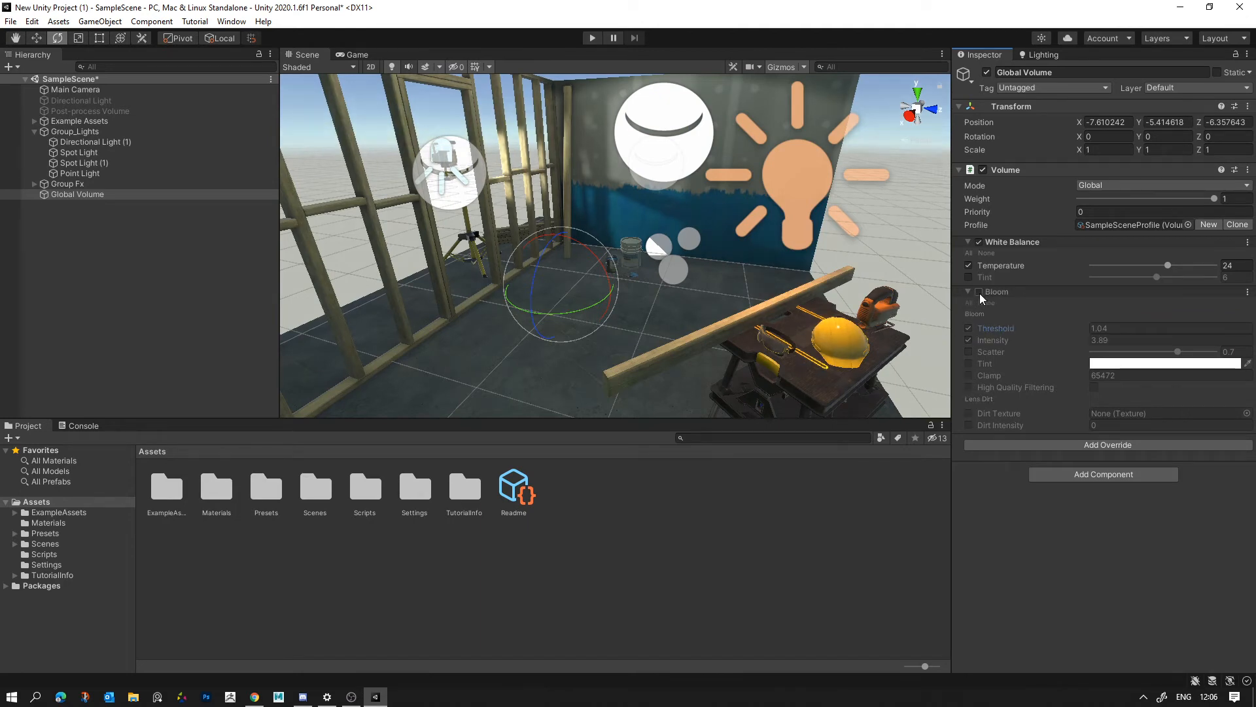
left_click(979, 294)
left_click(980, 293)
left_click(980, 294)
left_click(979, 293)
left_click(980, 293)
mouse_move(808, 316)
right_mouse_down()
mouse_move(819, 331)
mouse_move(806, 320)
right_mouse_up()
left_click(979, 291)
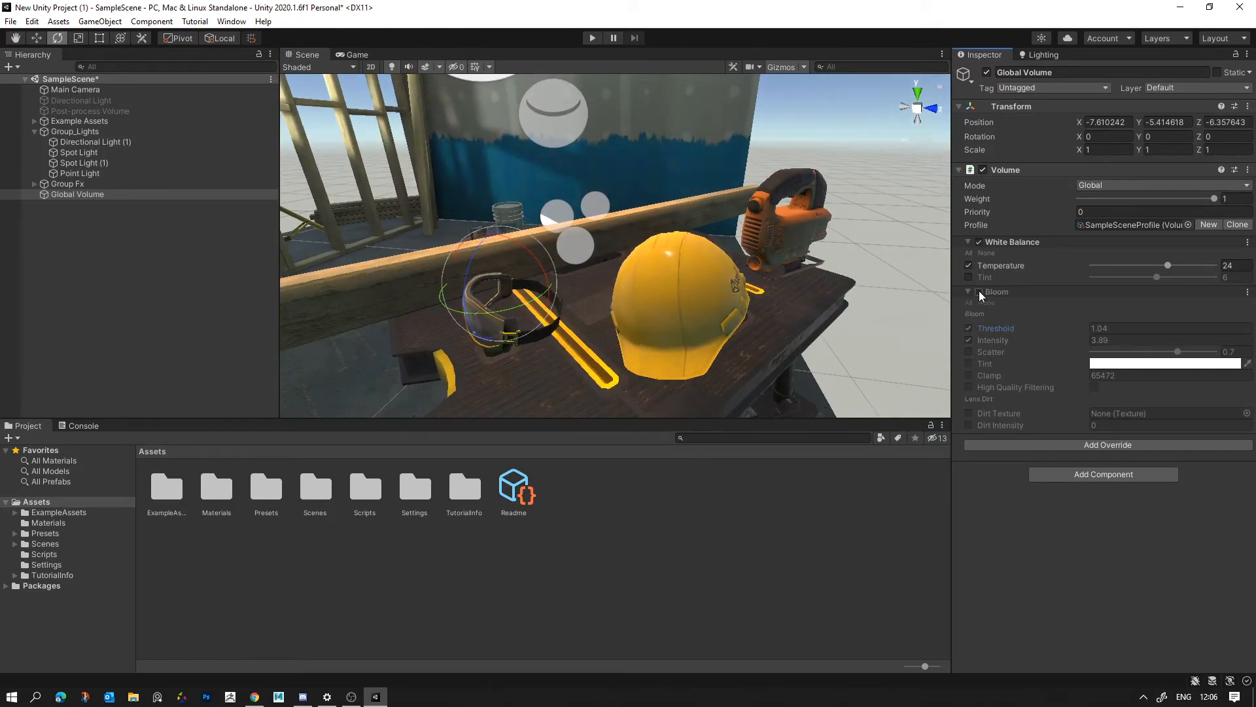
left_click(979, 291)
- Collapse the settings of the Bloom and White Balance overrides on the Global Volume
right_click_drag(674, 254, 683, 260)
key("s")
left_click(971, 291)
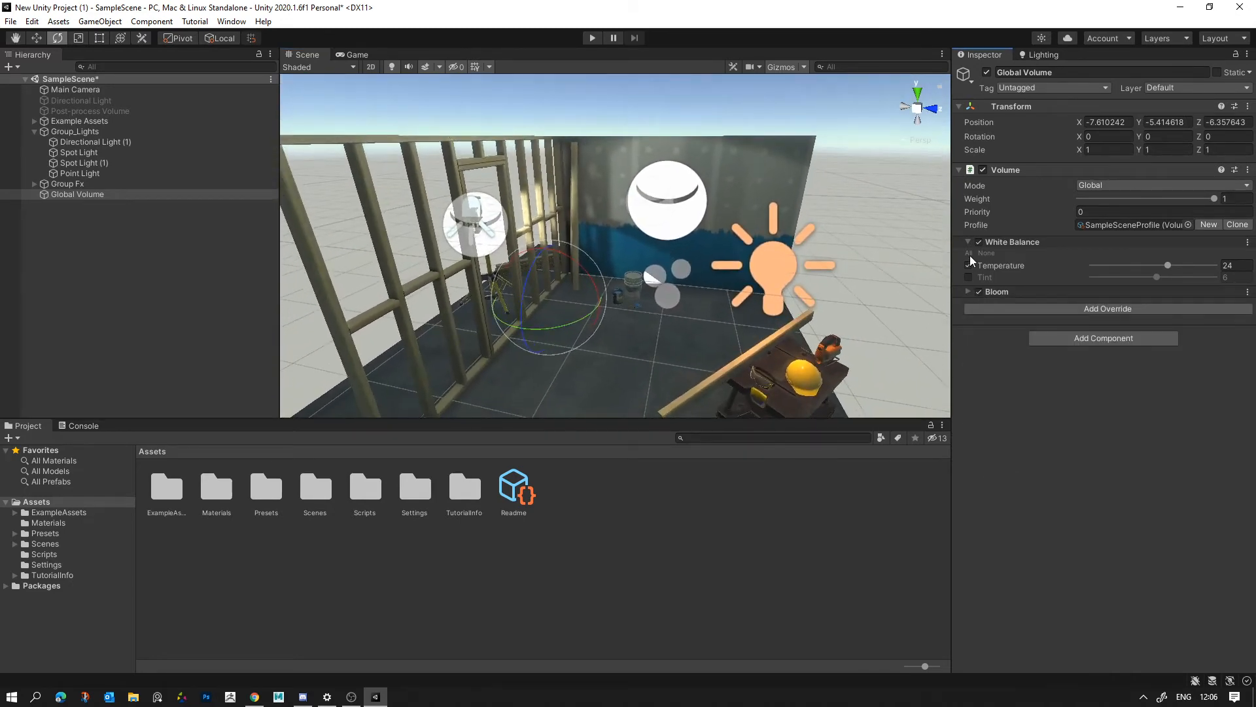
left_click(972, 241)
- Add a Shadows, Midtones, Highlights post-processing override to the Global Volume
left_click(1044, 271)
left_click(1039, 318)
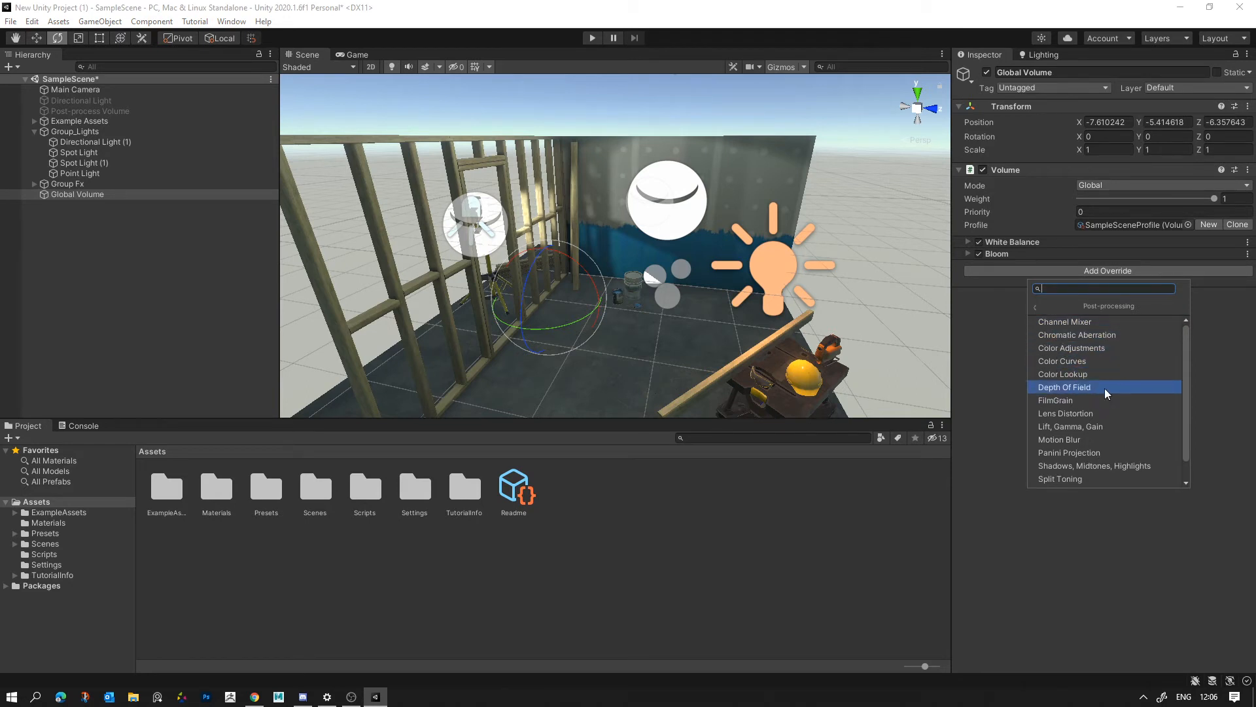
scroll(1112, 426, "down", 1)
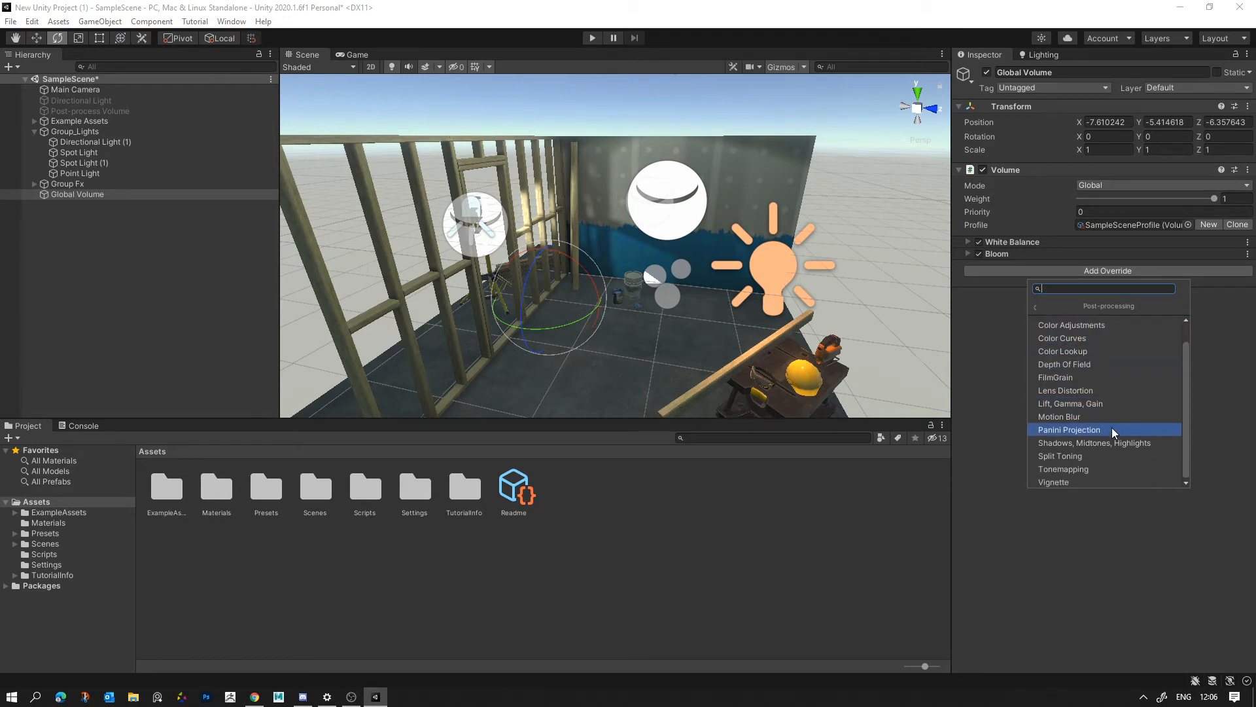
left_click(1081, 447)
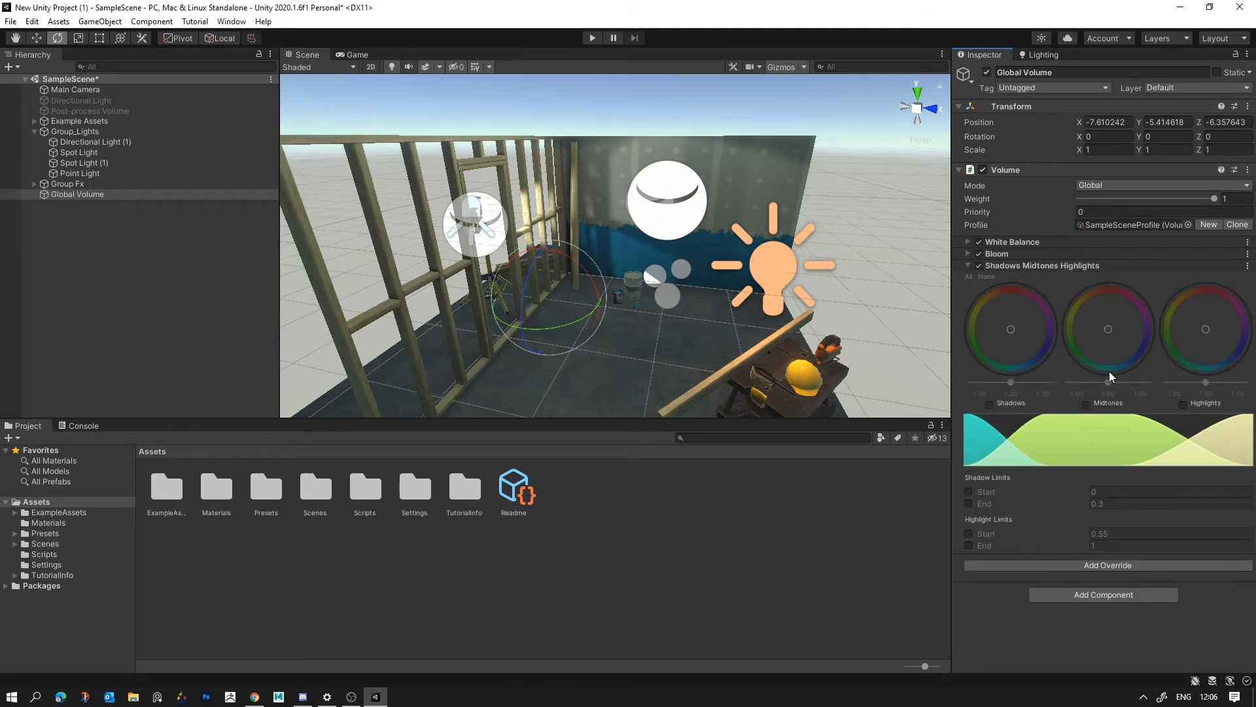
- Try slightly brighter shadows and highlights with darker midtones in the Shadows Midtones Highlights override, and remove the override
left_click(989, 405)
left_click_drag(1011, 382, 1013, 382)
left_click(1086, 404)
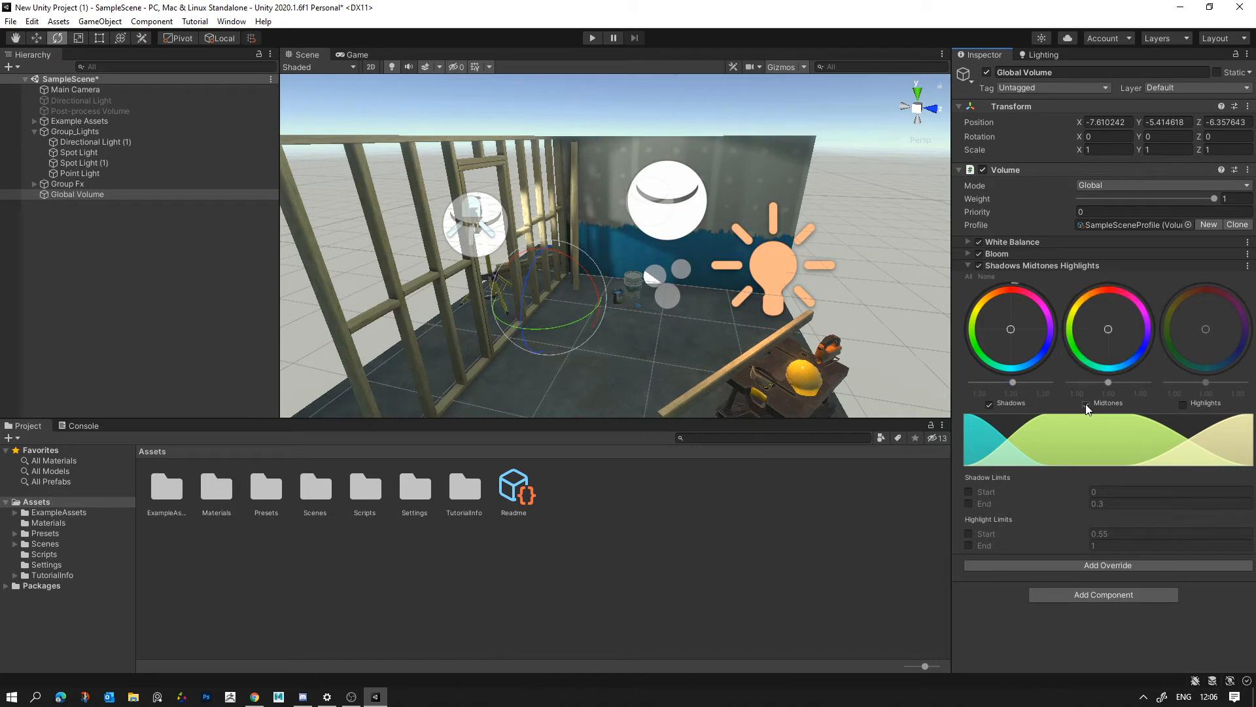
left_click_drag(1107, 381, 1105, 383)
left_click(1183, 404)
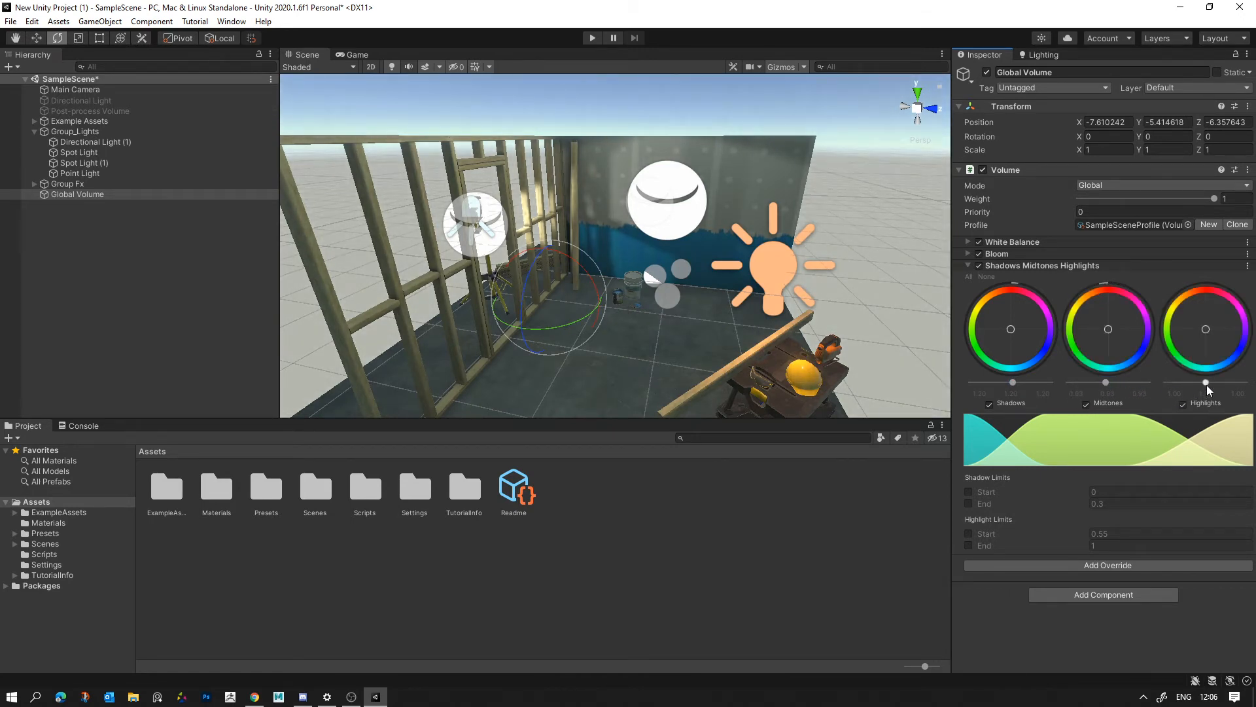
left_click_drag(1207, 382, 1213, 381)
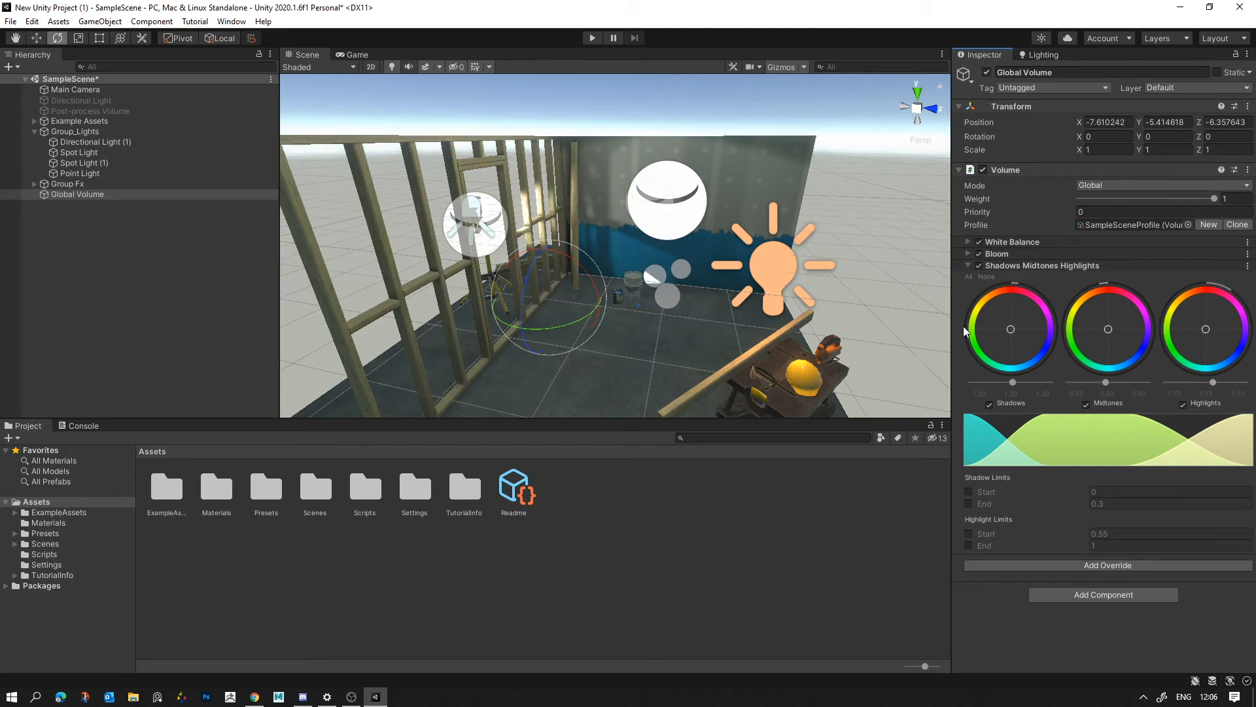
right_click(1025, 263)
left_click(1077, 320)
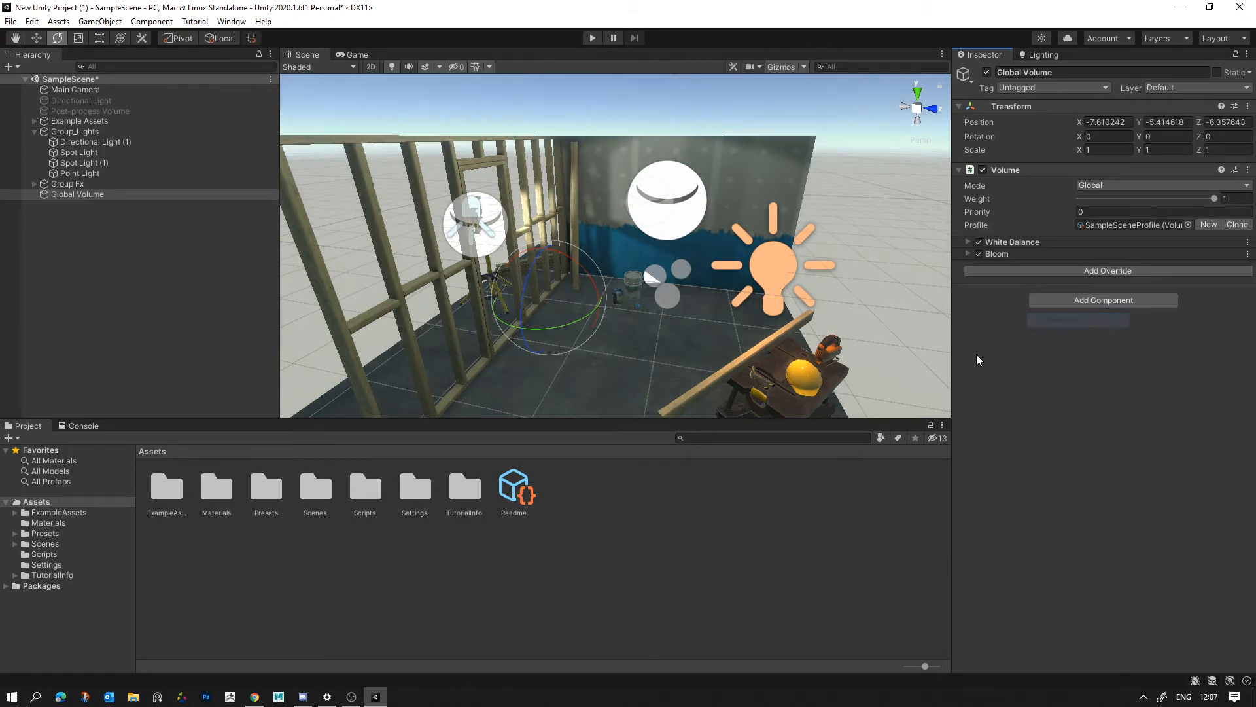
- Add a Vignette post-processing override to the Global Volume
left_click(1048, 272)
left_click(1088, 321)
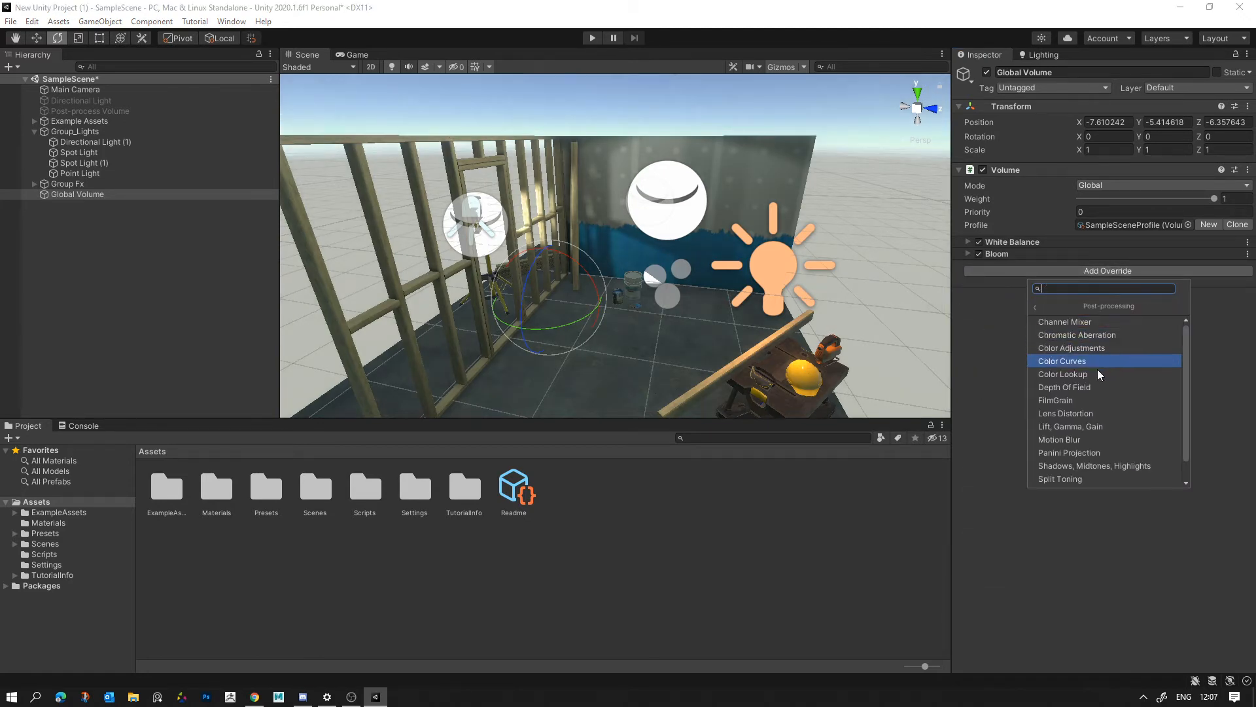
scroll(1097, 386, "down", 2)
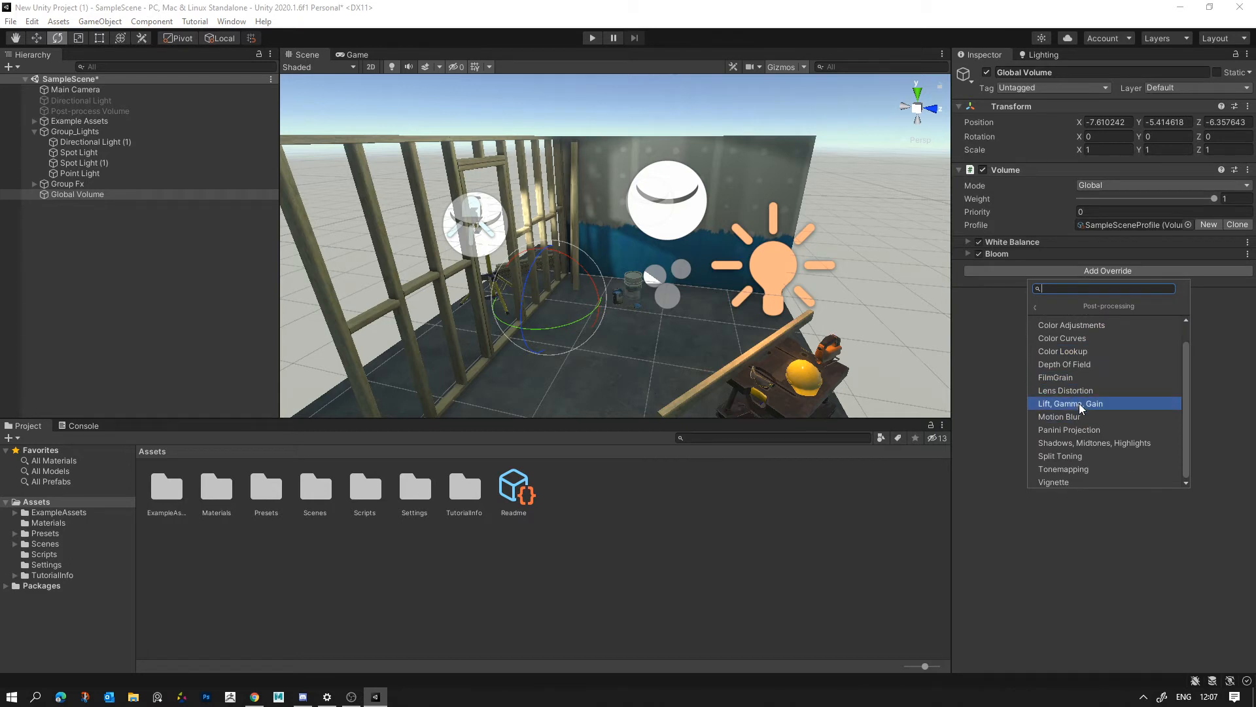
left_click(1075, 480)
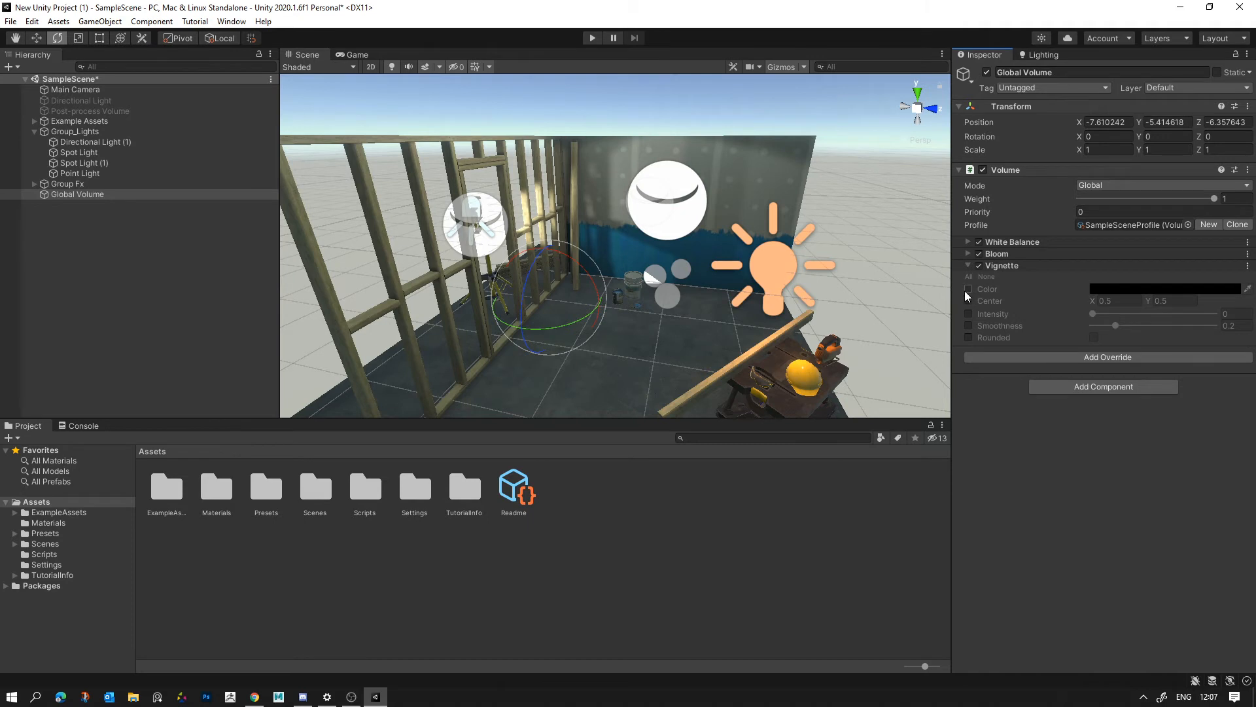
- Enable the Vignette's Intensity and Smoothness, setting Intensity to 0.162 and Smoothness to 0.469
left_click(969, 314)
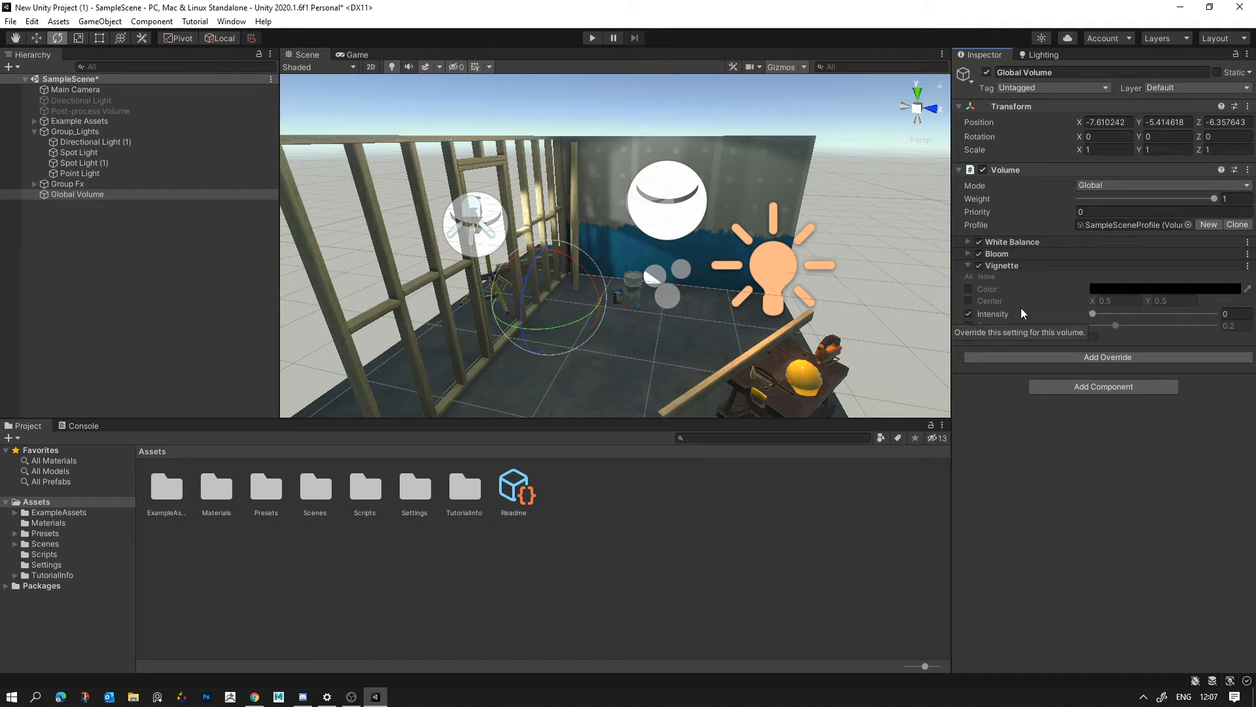
mouse_move(1093, 314)
left_mouse_down()
mouse_move(1205, 324)
mouse_move(1073, 329)
mouse_move(1138, 325)
mouse_move(1141, 313)
mouse_move(1102, 329)
mouse_move(1136, 328)
mouse_move(1100, 335)
mouse_move(1153, 312)
mouse_move(1157, 325)
mouse_move(1124, 324)
mouse_move(1175, 328)
mouse_move(1112, 316)
left_mouse_up()
left_click(969, 325)
- Compare the scene with the Vignette override switched off and on
left_click(977, 266)
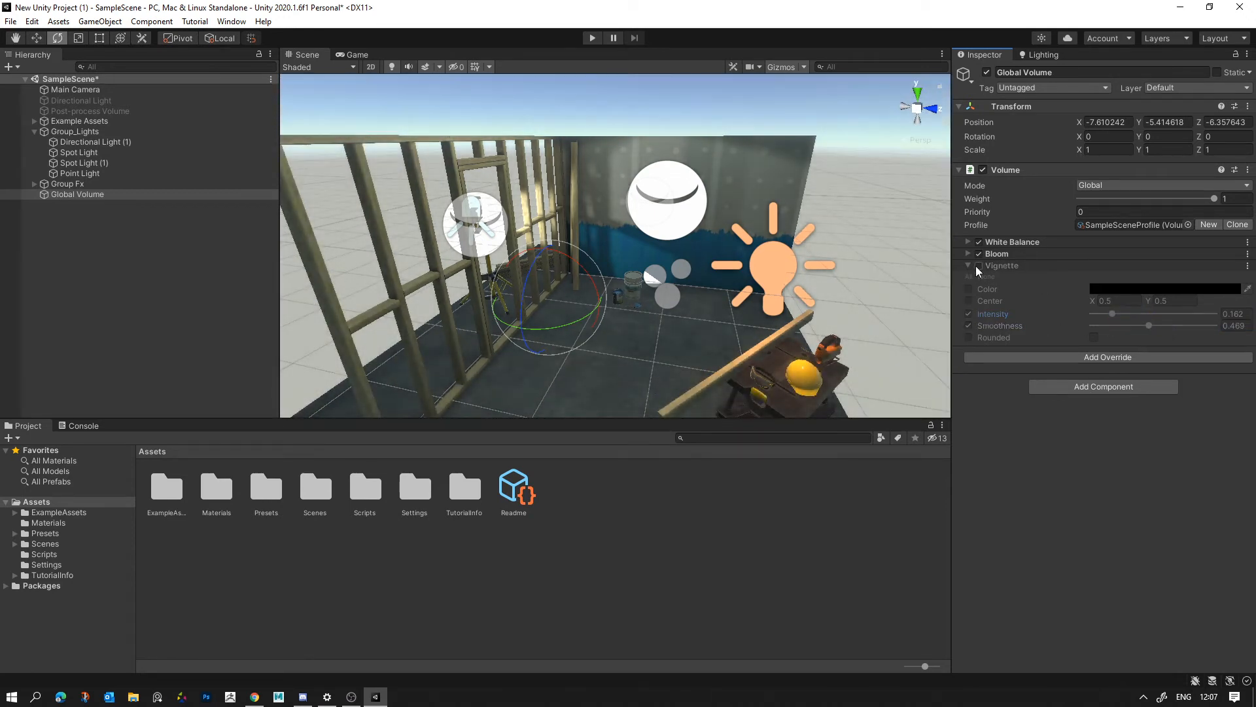
left_click(977, 266)
left_click(976, 266)
left_click(977, 266)
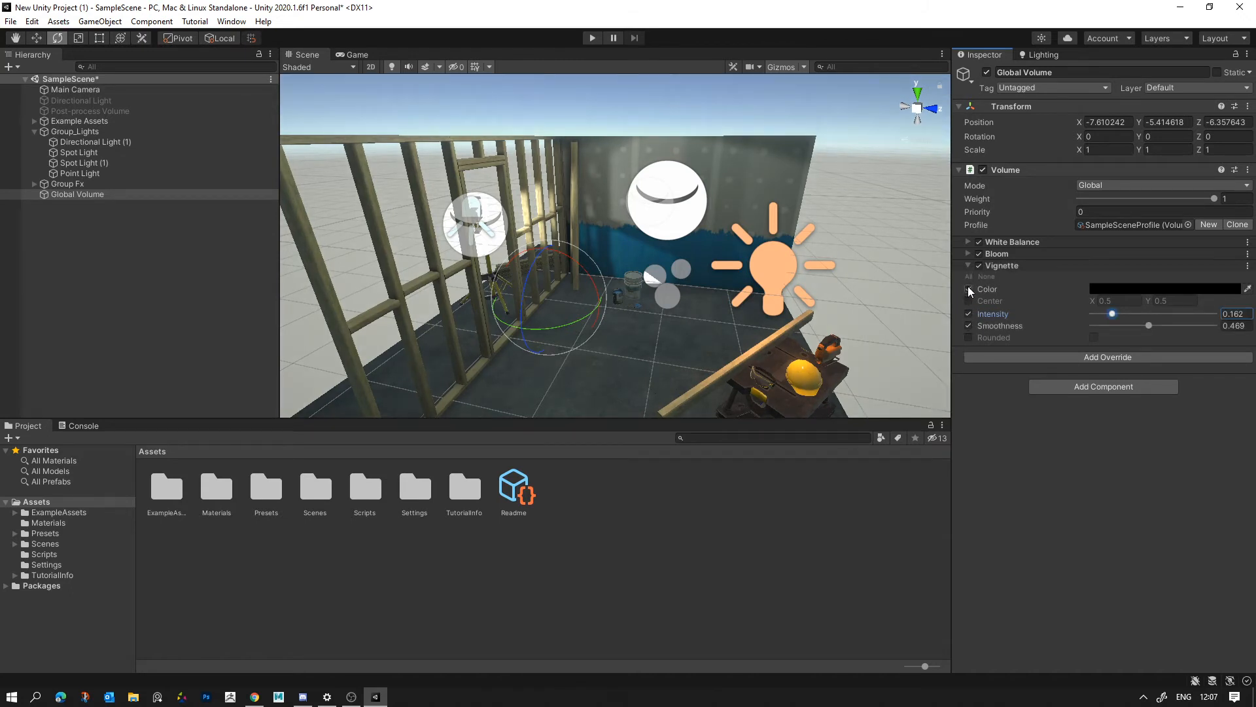
- Enable the Vignette Color and make it dark brown, with Intensity 0.351 and Smoothness 0.256
left_click(969, 288)
left_click(1116, 288)
left_click_drag(1237, 396, 1231, 369)
left_click_drag(1177, 407, 1182, 414)
left_click(1016, 439)
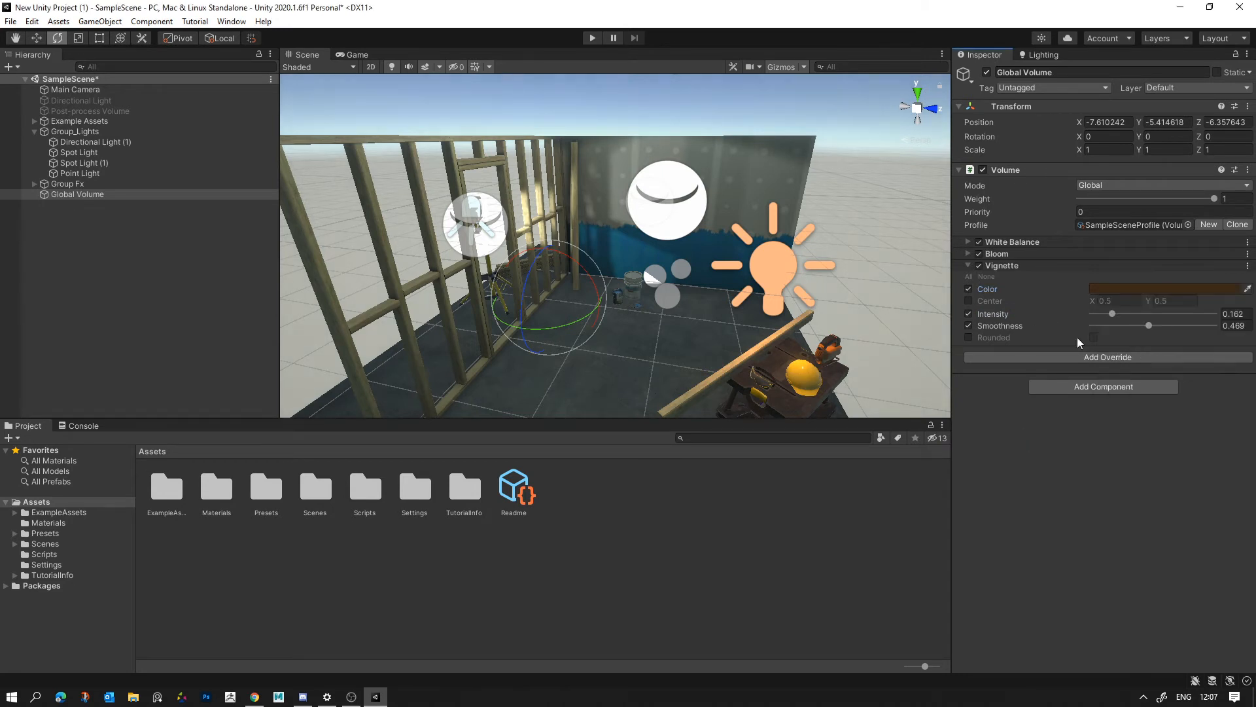
left_click_drag(1114, 316, 1135, 316)
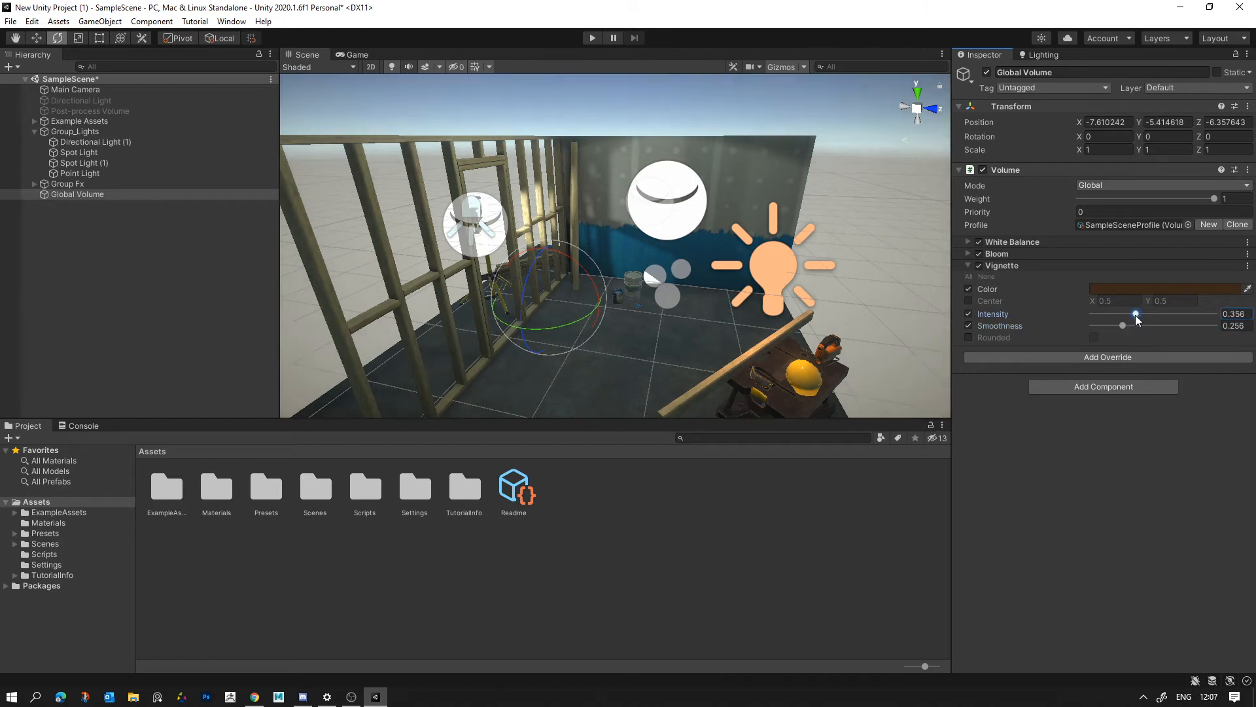
- Try a dark green Vignette Color and settle on the orange-brown 5A3A04
left_click(1092, 292)
left_click_drag(1230, 367, 1146, 447)
left_click_drag(1120, 406, 1123, 356)
mouse_move(1178, 410)
left_mouse_down()
mouse_move(1186, 386)
mouse_move(1190, 400)
left_mouse_up()
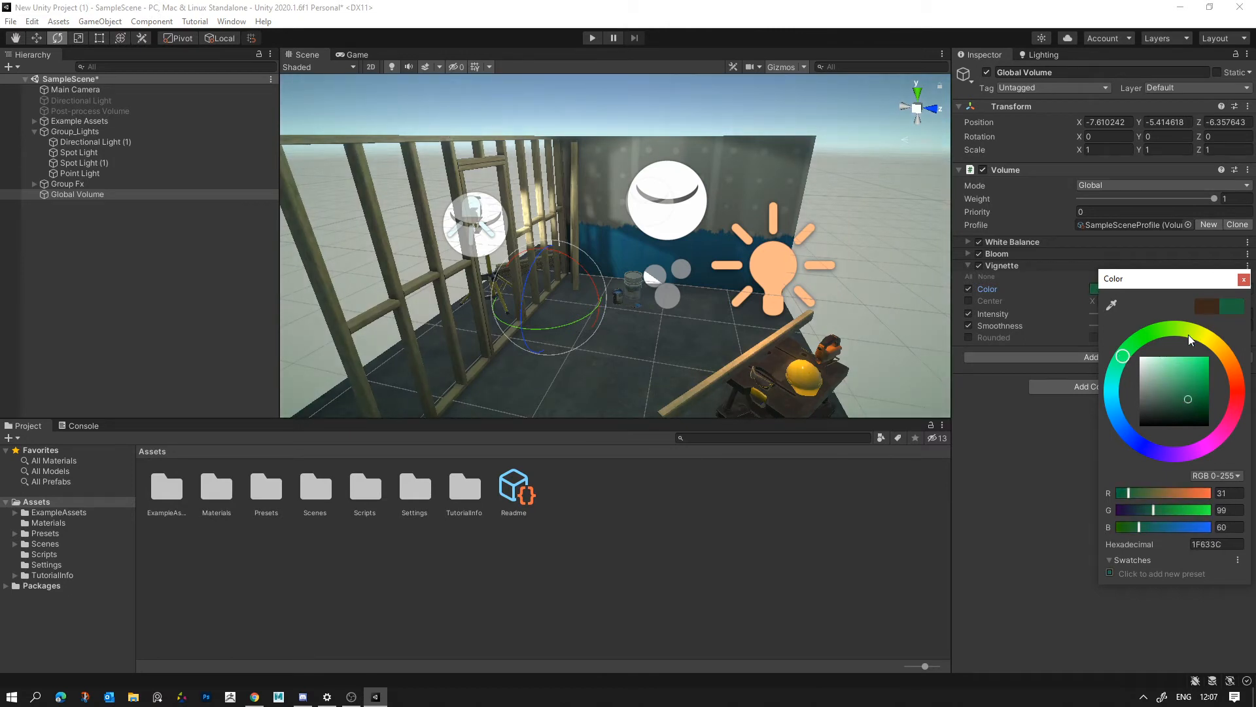
left_click_drag(1188, 335, 1219, 354)
left_click(1197, 400)
left_click_drag(1199, 398, 1204, 402)
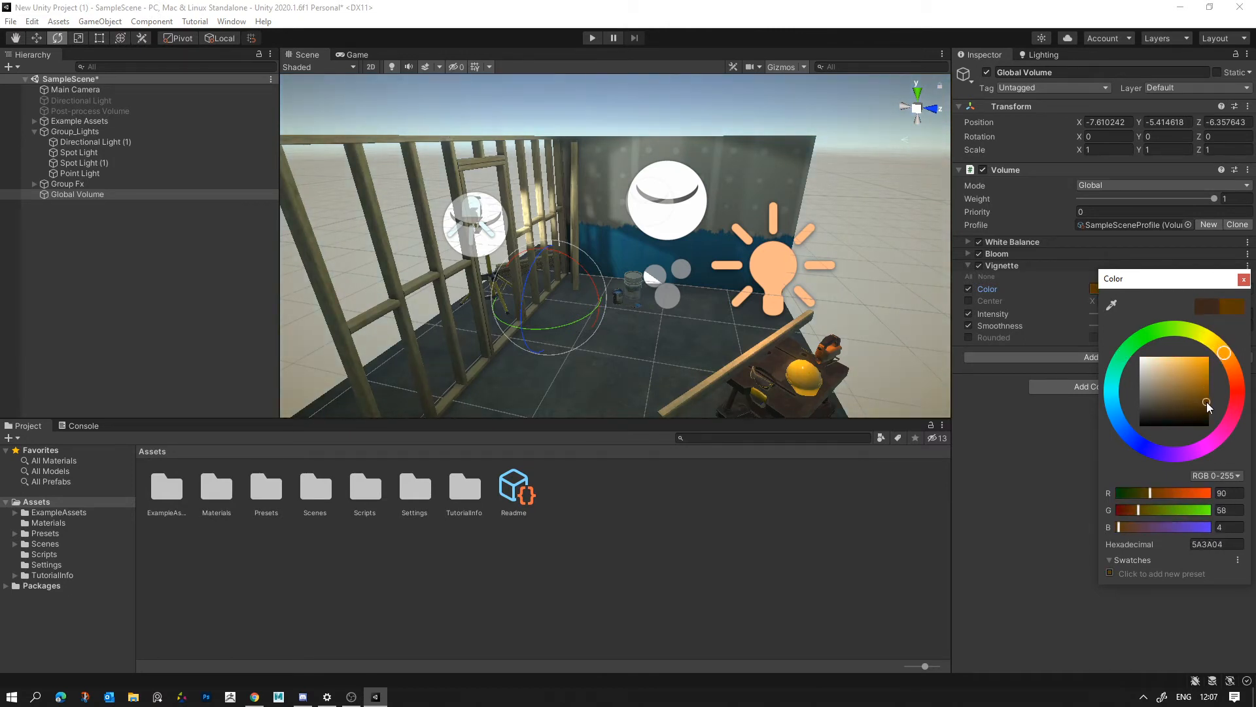
left_click(1084, 419)
- Set the Vignette's Smoothness to 0.097, checking the scene with the override switched off and on
left_click(979, 265)
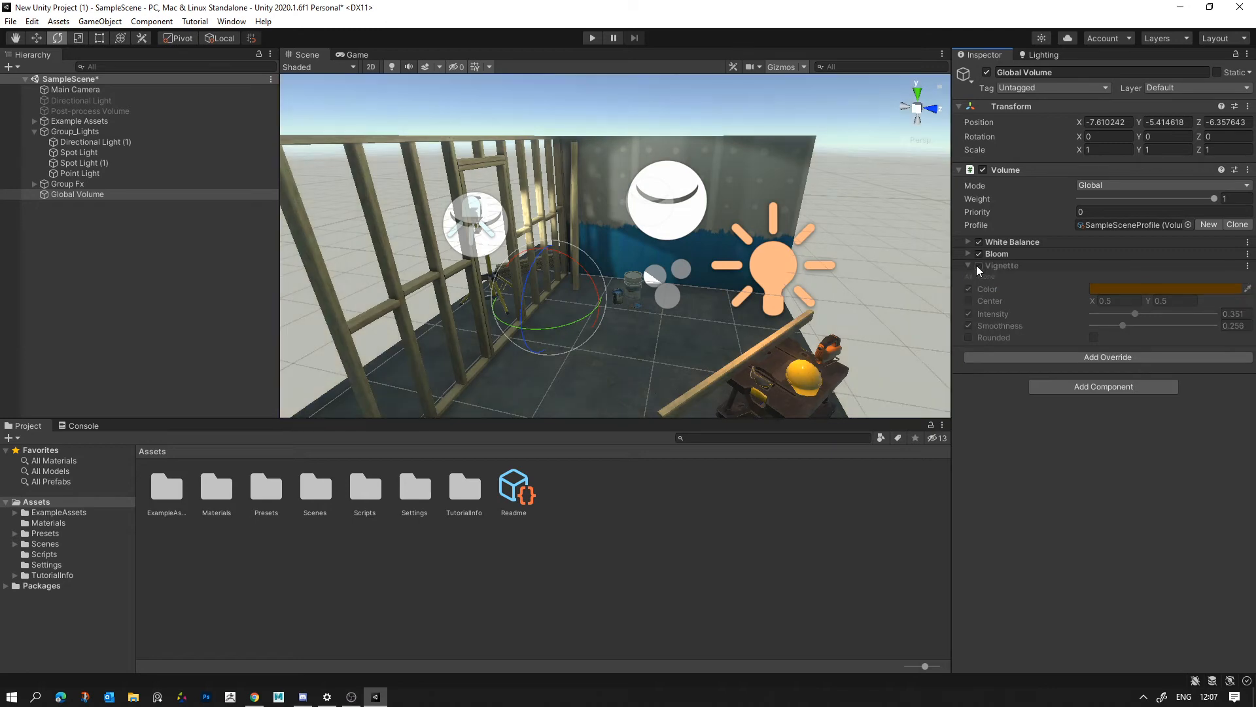
left_click(977, 265)
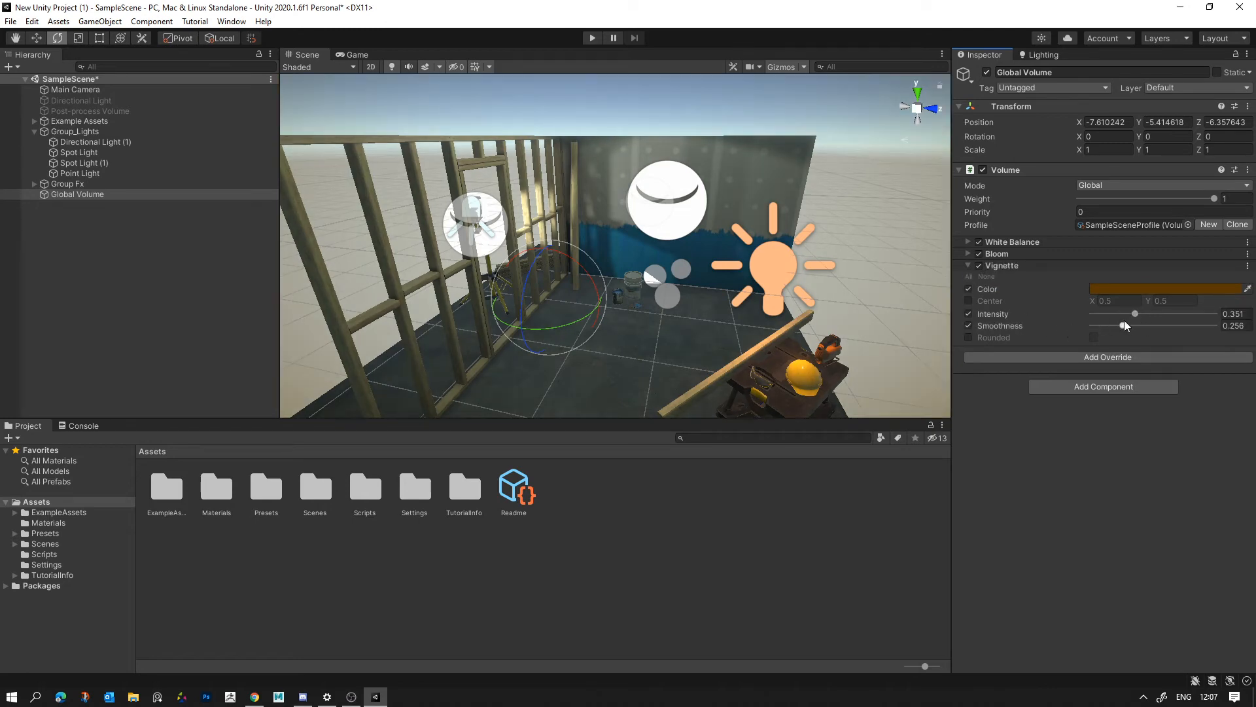
left_click_drag(1123, 321, 1101, 327)
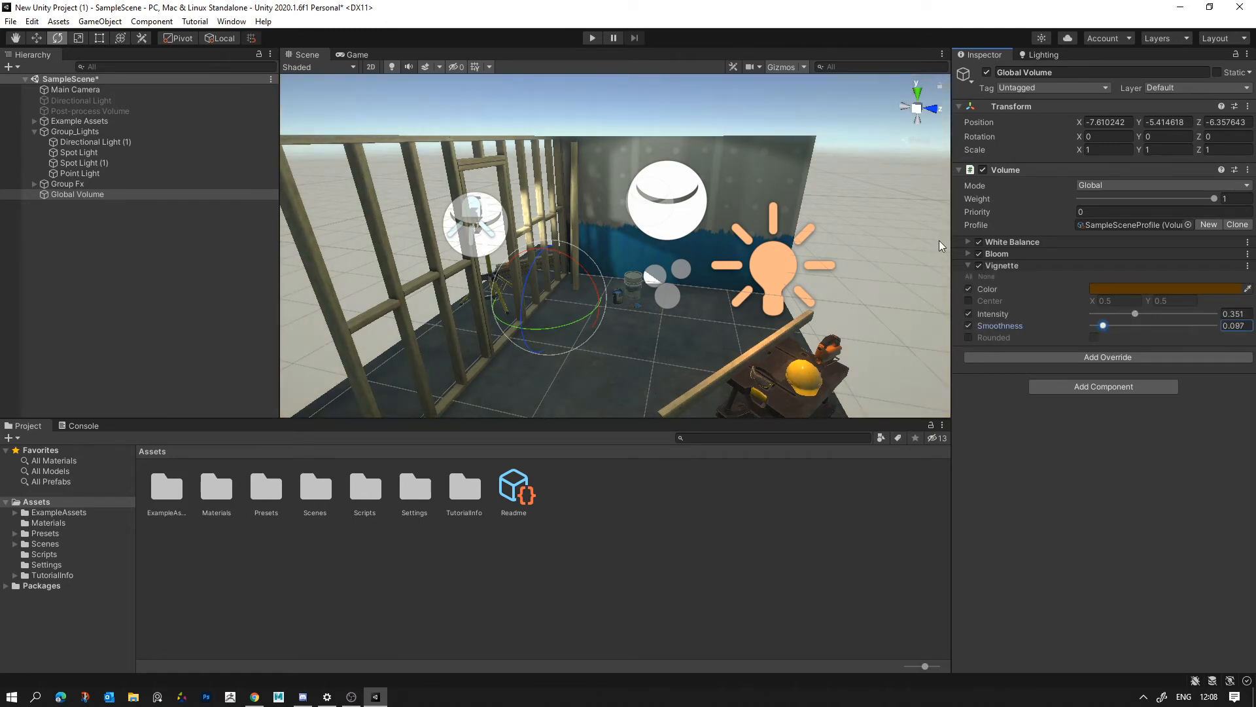
left_click(981, 267)
left_click(981, 268)
- Collapse the Vignette settings and add a Color Adjustments post-processing override to the Global Volume
mouse_move(772, 277)
right_mouse_down()
mouse_move(773, 263)
mouse_move(749, 286)
right_mouse_up()
left_click(967, 267)
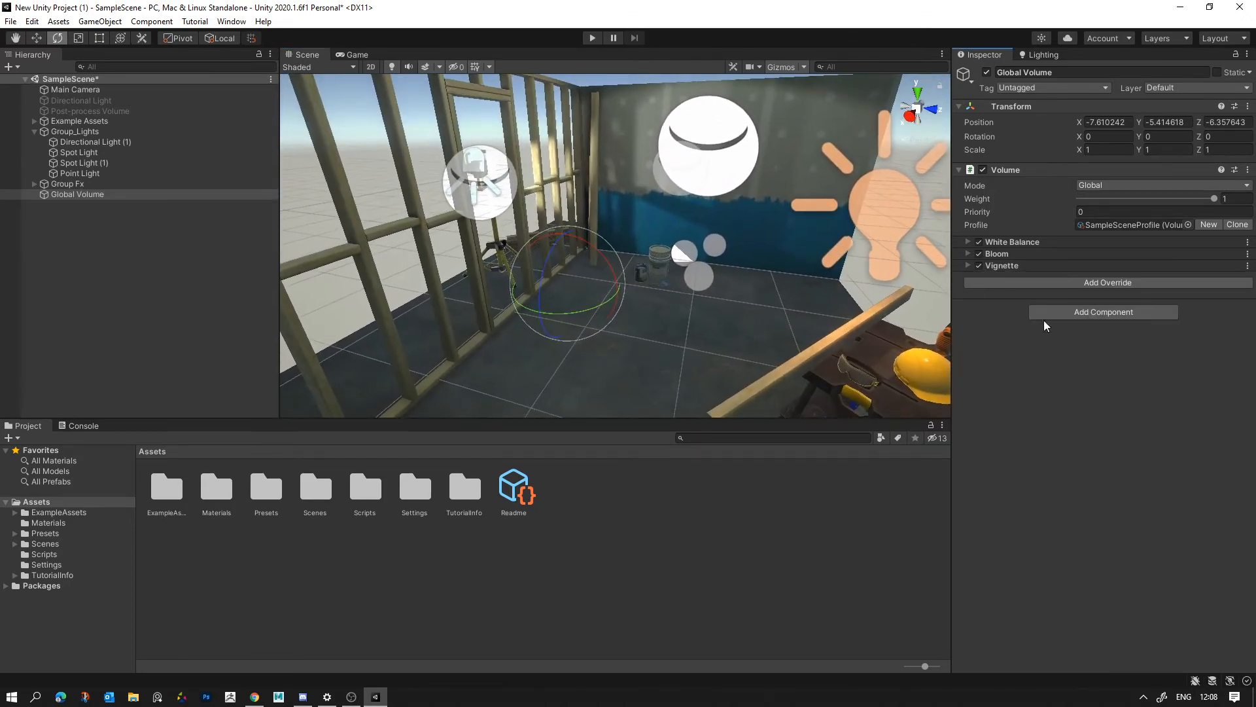
left_click(1060, 283)
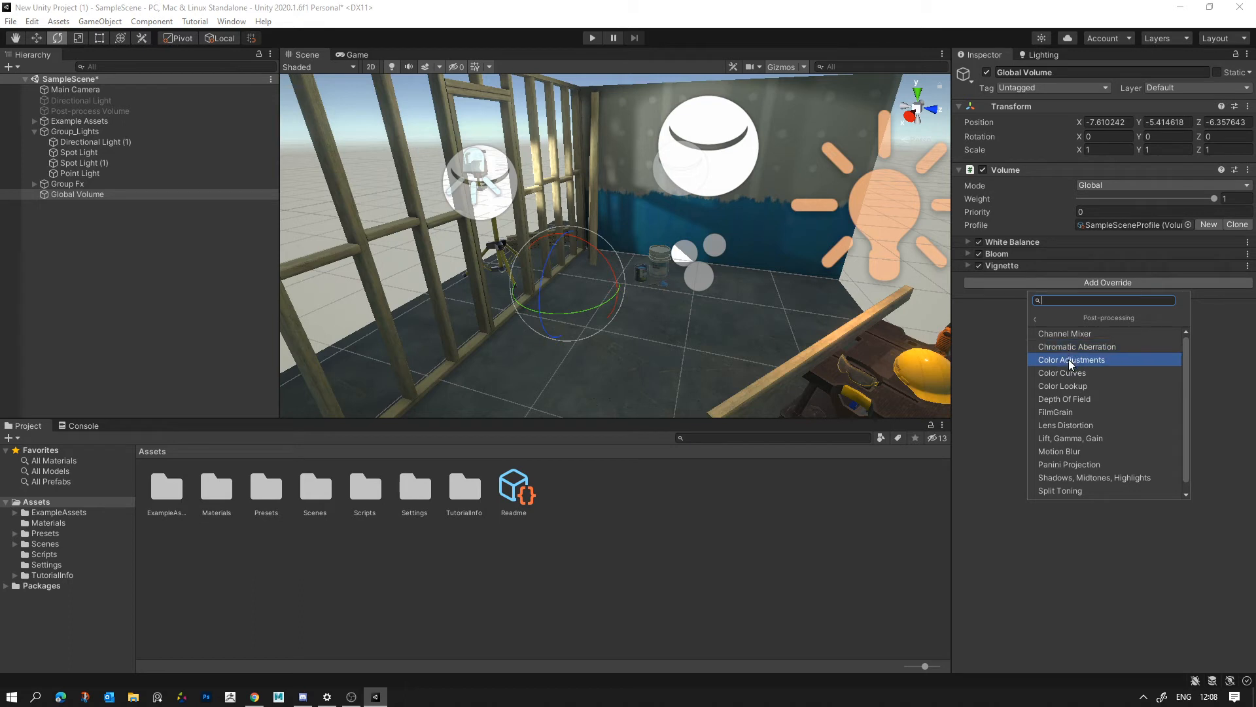
left_click(1066, 359)
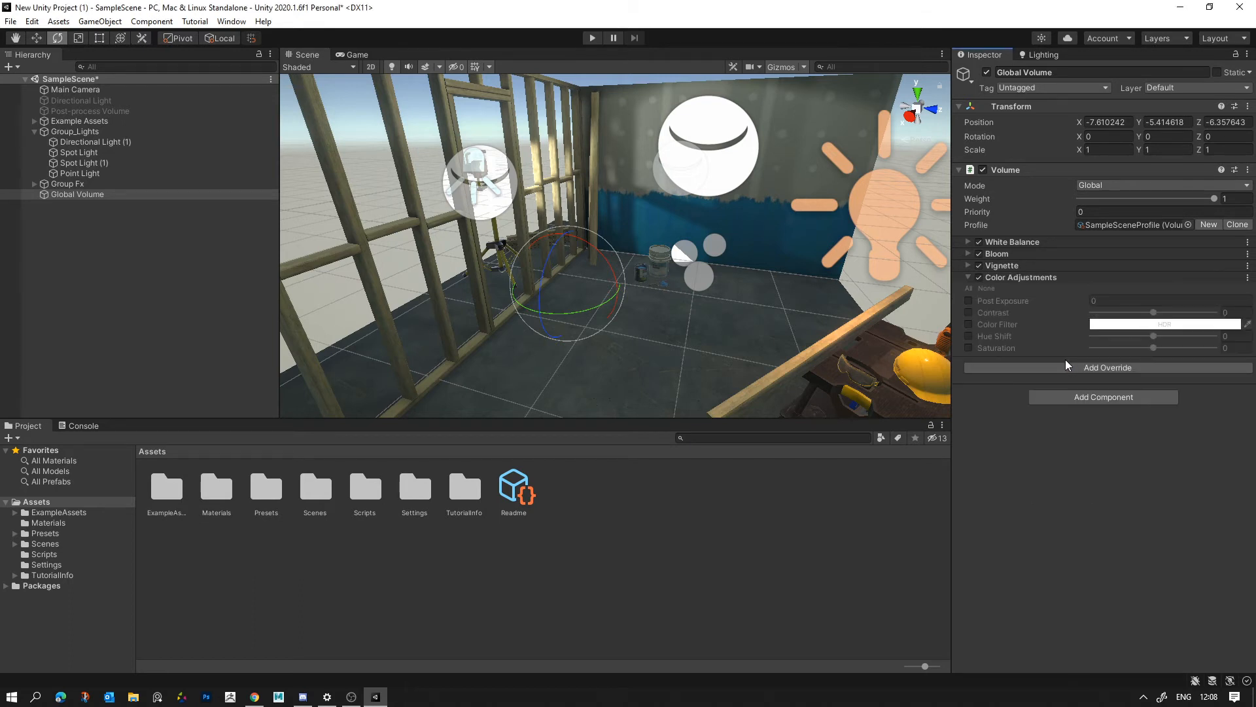
- Try Post Exposure values of 0.65 and 0.36 in Color Adjustments, resetting it to 0 and switching it off
left_click(969, 301)
left_click_drag(1003, 300, 1029, 305)
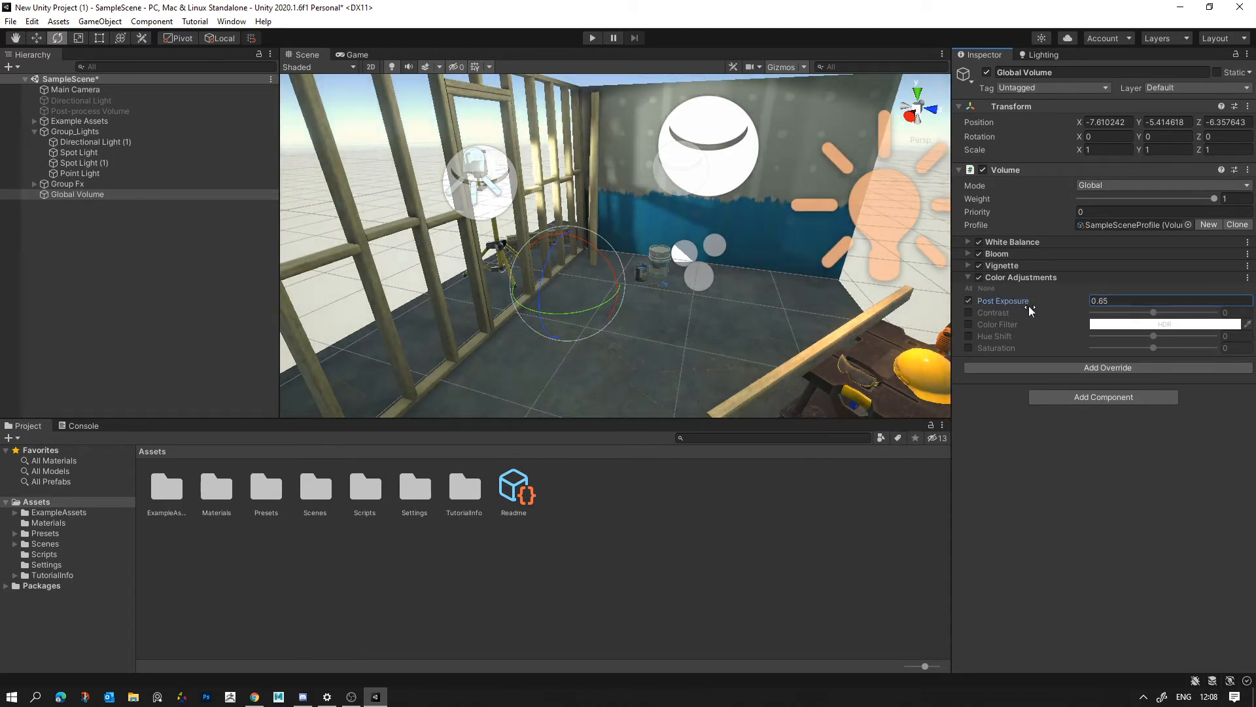
type("0")
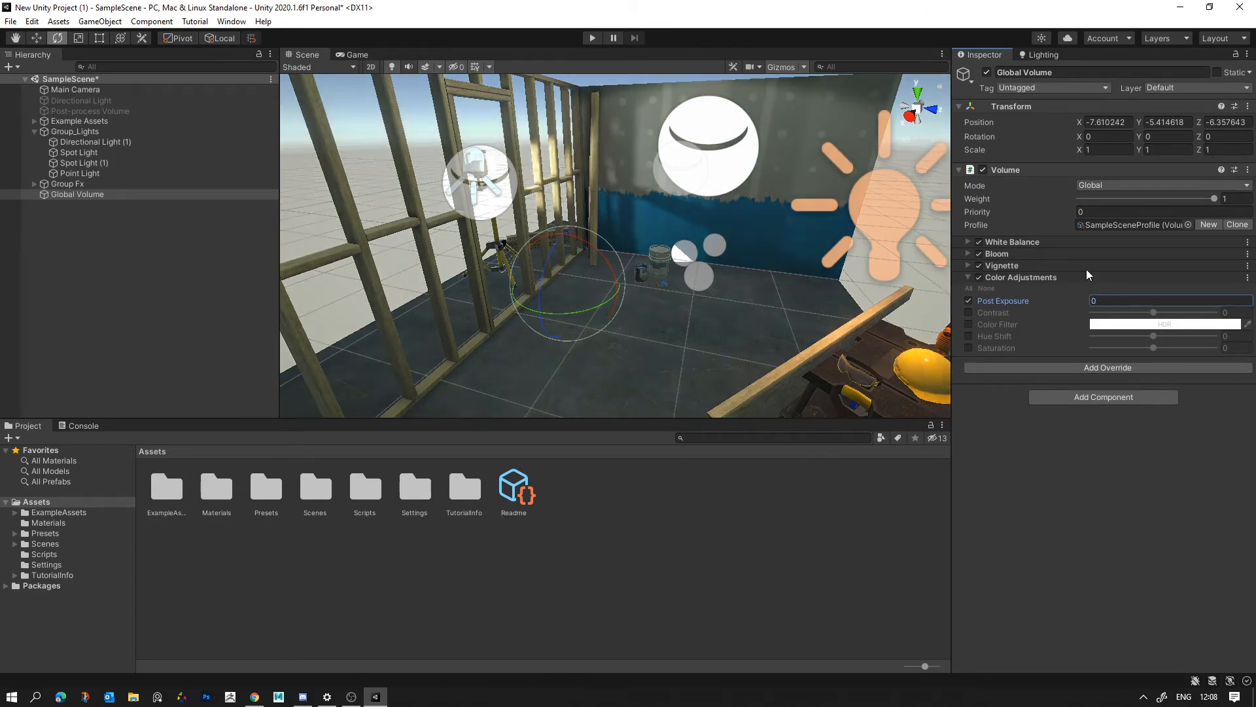
right_click_drag(828, 286, 825, 292)
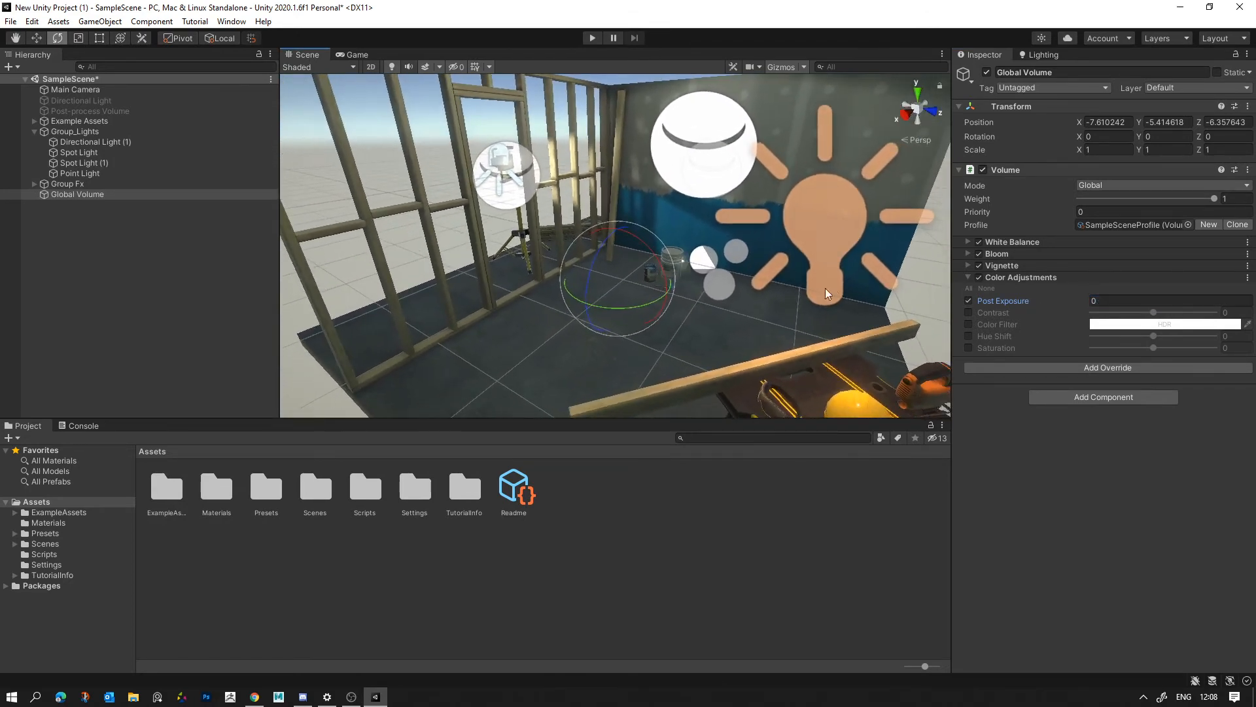
left_click_drag(1009, 298, 1019, 299)
right_click_drag(784, 286, 779, 262)
left_click(1026, 303)
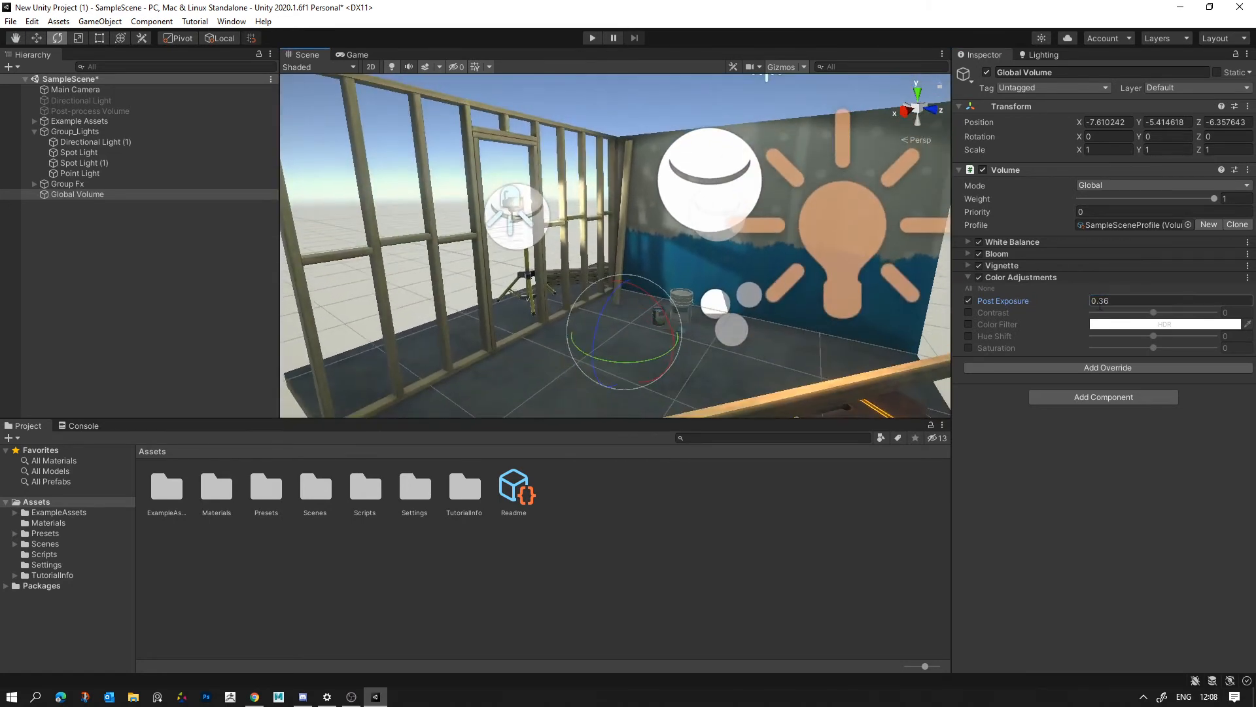
type("0")
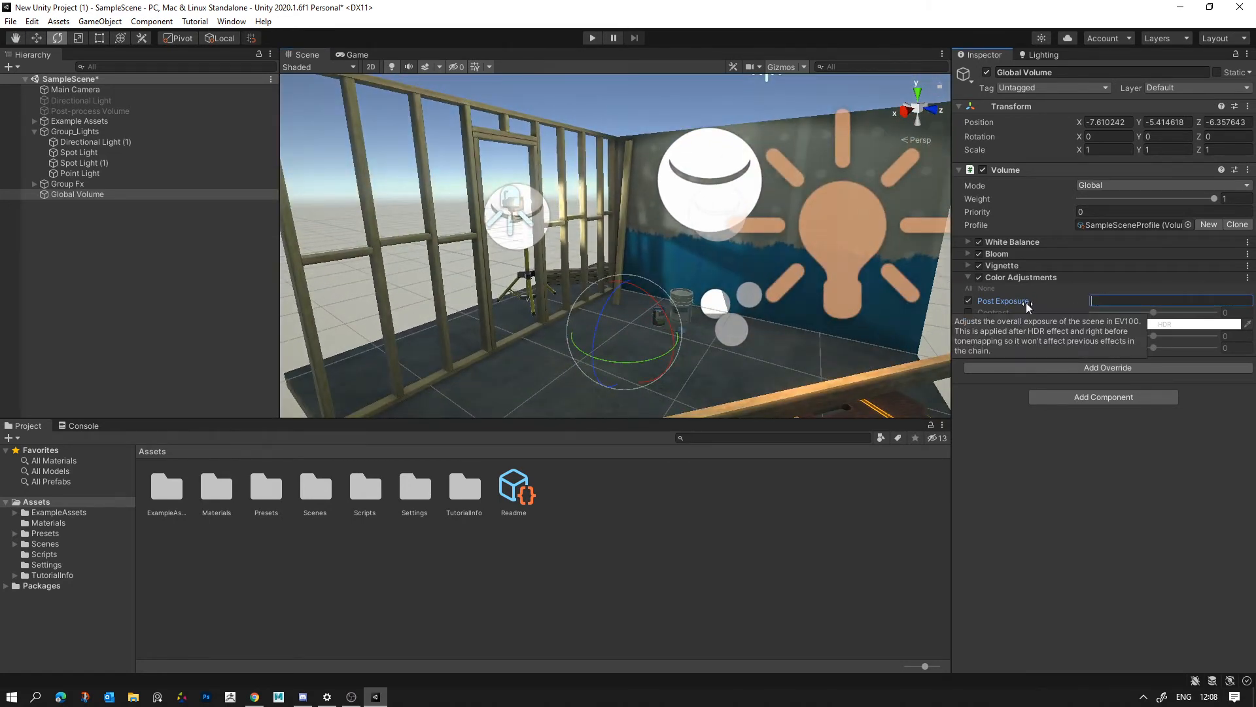
left_click(968, 300)
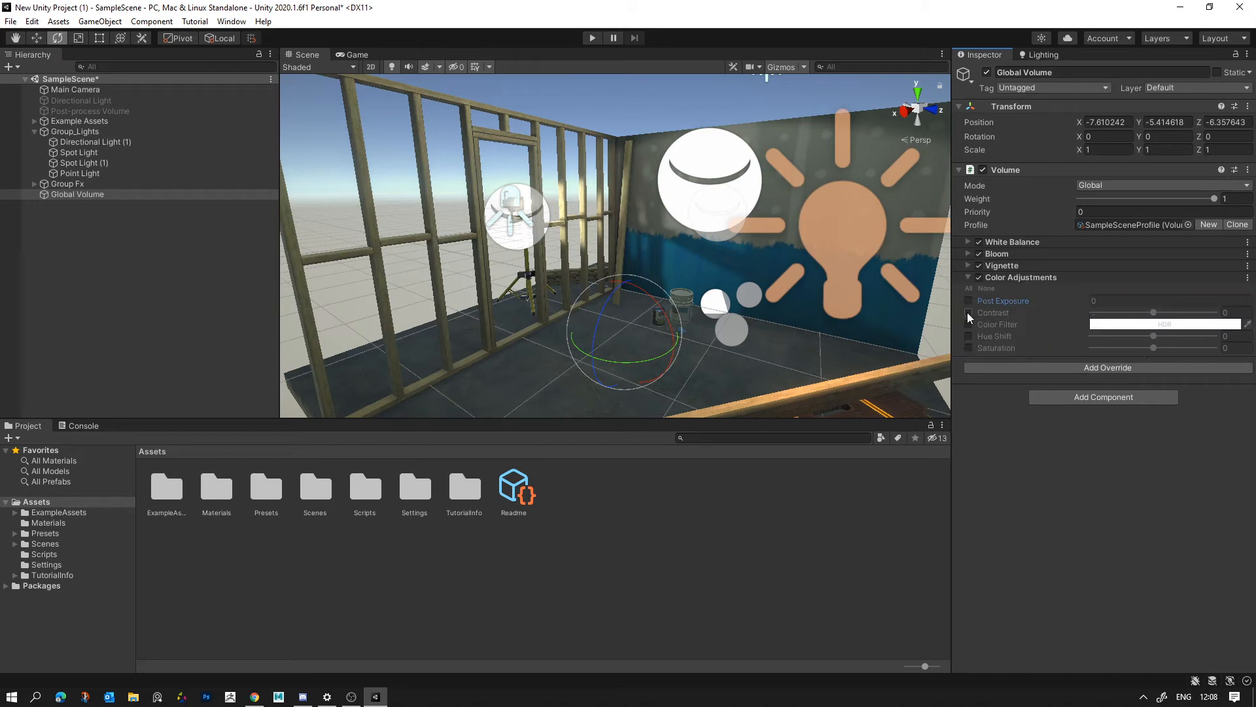
- Enable Contrast at 32 and Post Exposure at 0.88, checking the scene with Color Adjustments switched off and on
left_click(968, 312)
right_click_drag(794, 327, 692, 298)
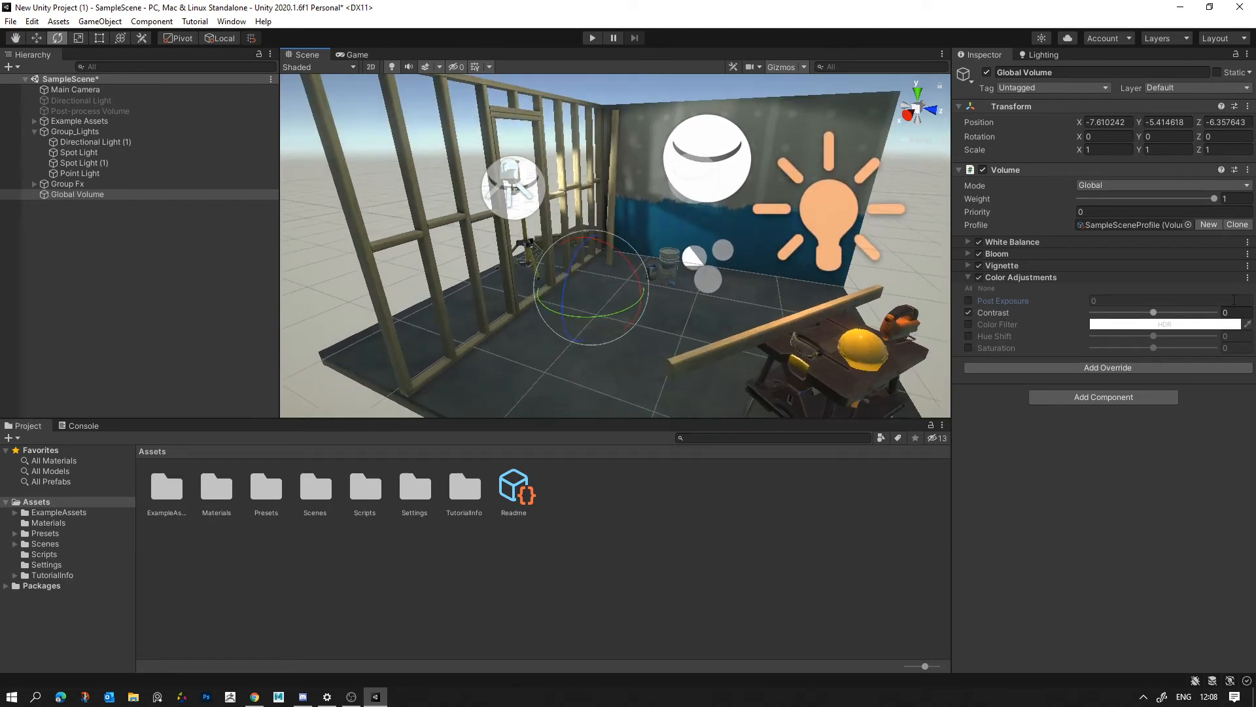
left_click_drag(1153, 313, 1171, 317)
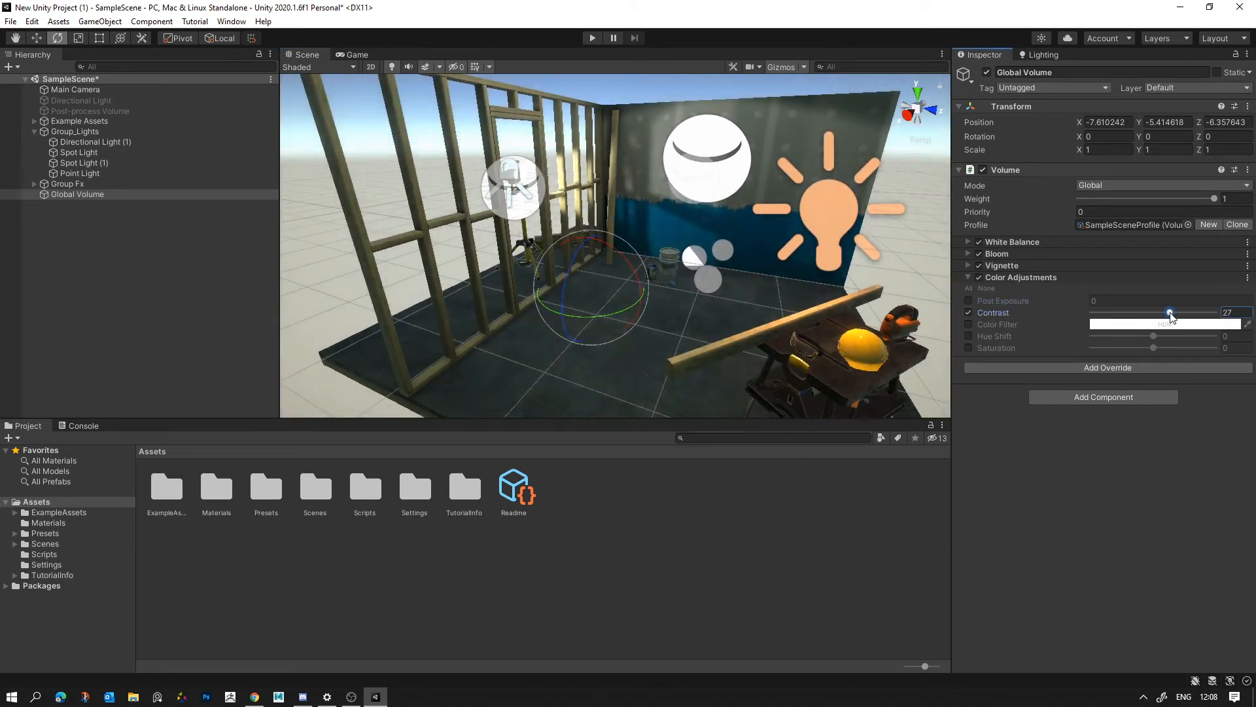
left_click(969, 300)
mouse_move(1026, 300)
left_mouse_down()
mouse_move(1007, 303)
mouse_move(1033, 308)
left_mouse_up()
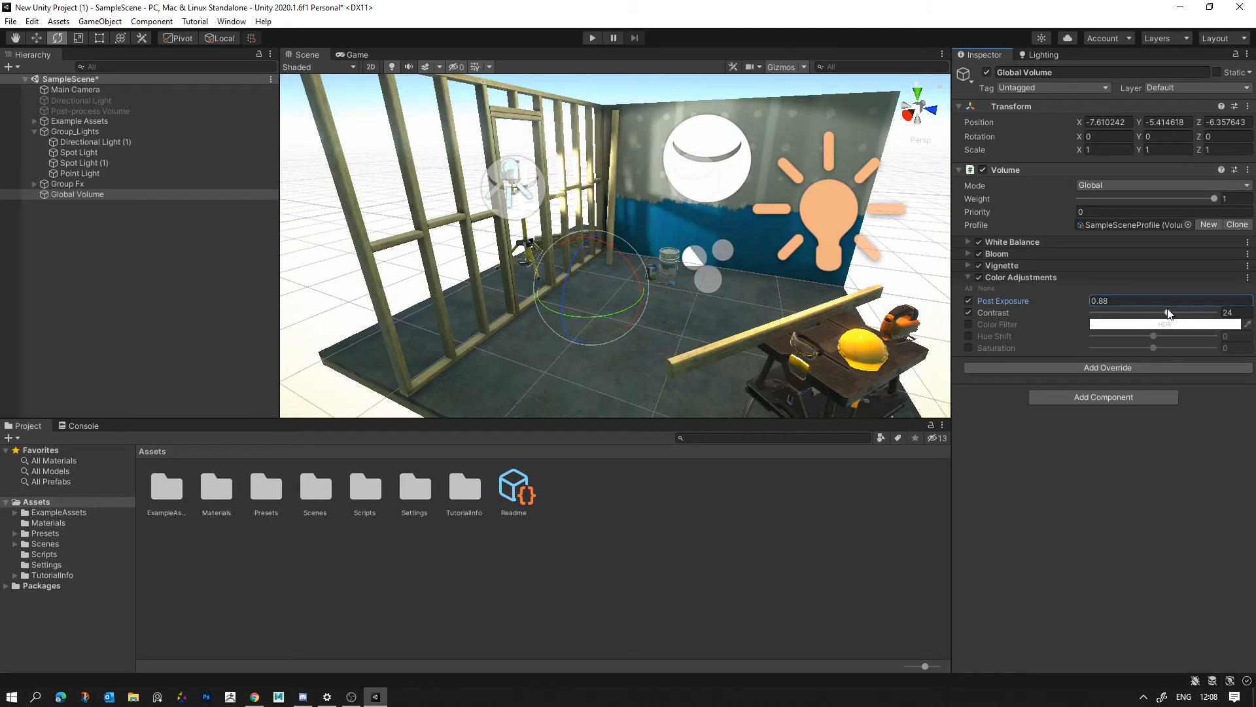
left_click_drag(1168, 312, 1173, 312)
left_click_drag(700, 216, 729, 236, "alt")
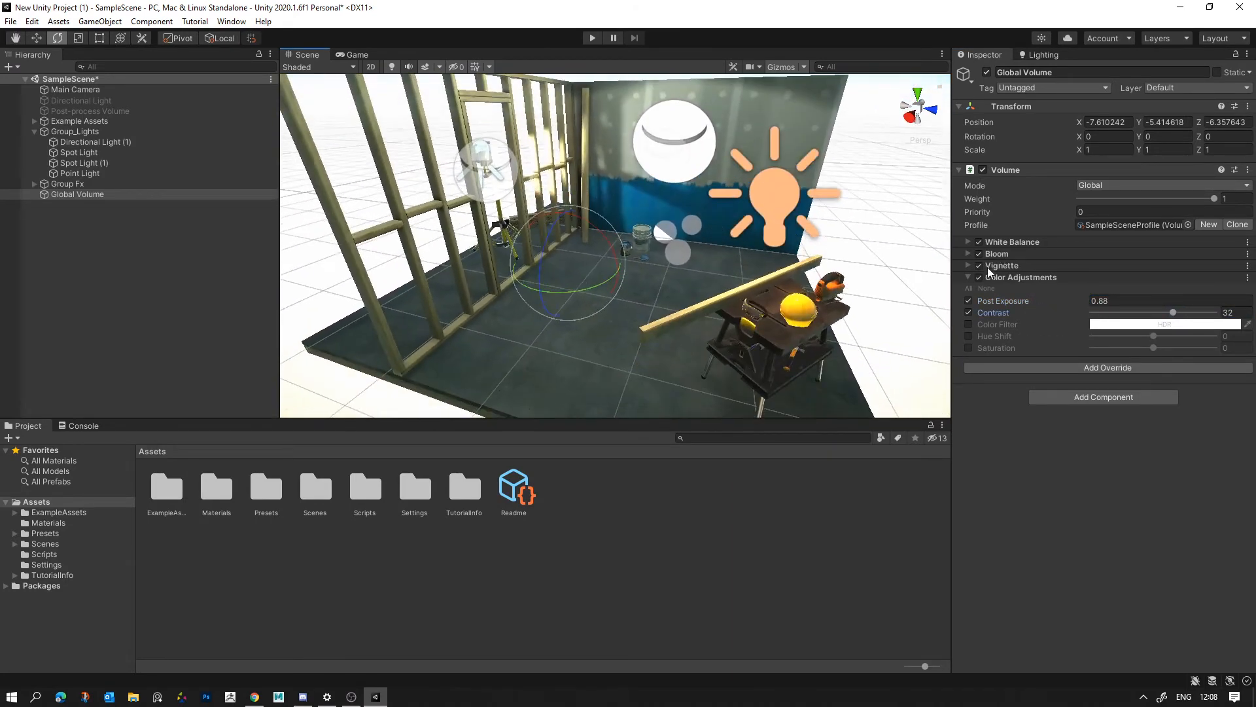
left_click(979, 277)
left_click(979, 276)
right_click_drag(835, 289, 982, 230)
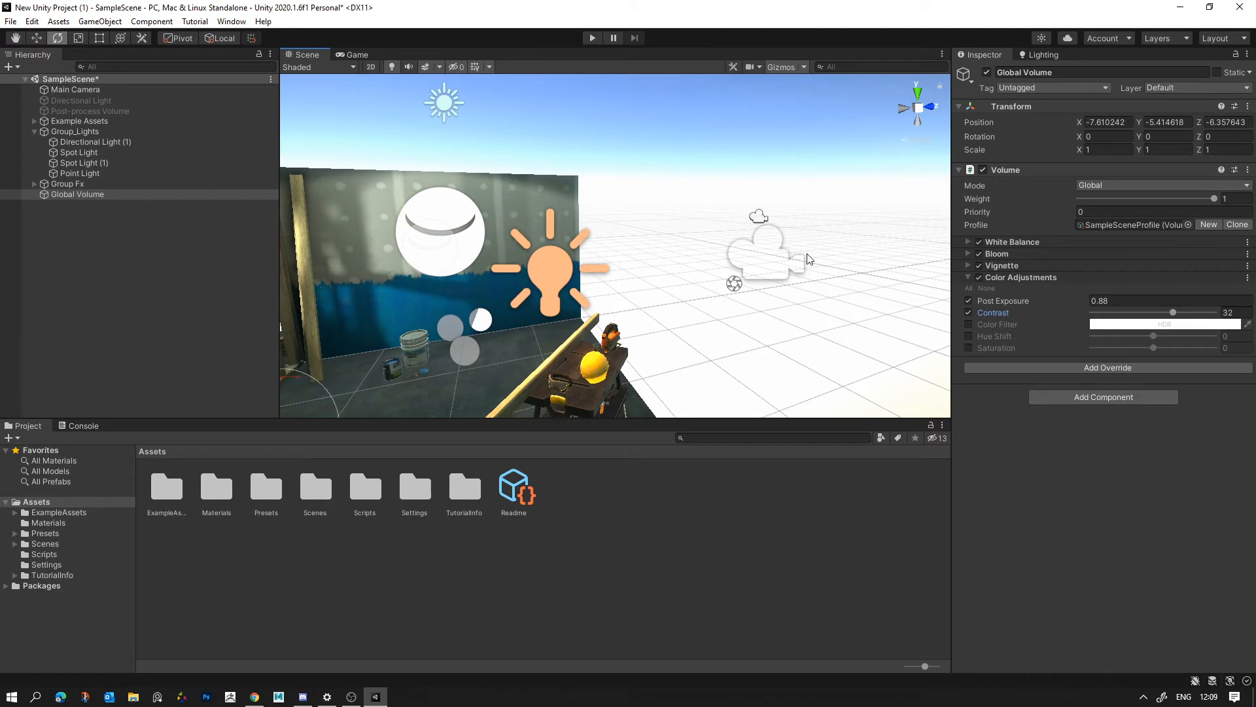
right_click_drag(743, 299, 907, 318)
- Lower Post Exposure to 0.3 and reset it to 0, comparing the scene with Color Adjustments off and on
left_click_drag(1006, 303, 984, 305)
left_click_drag(1143, 304, 1010, 301)
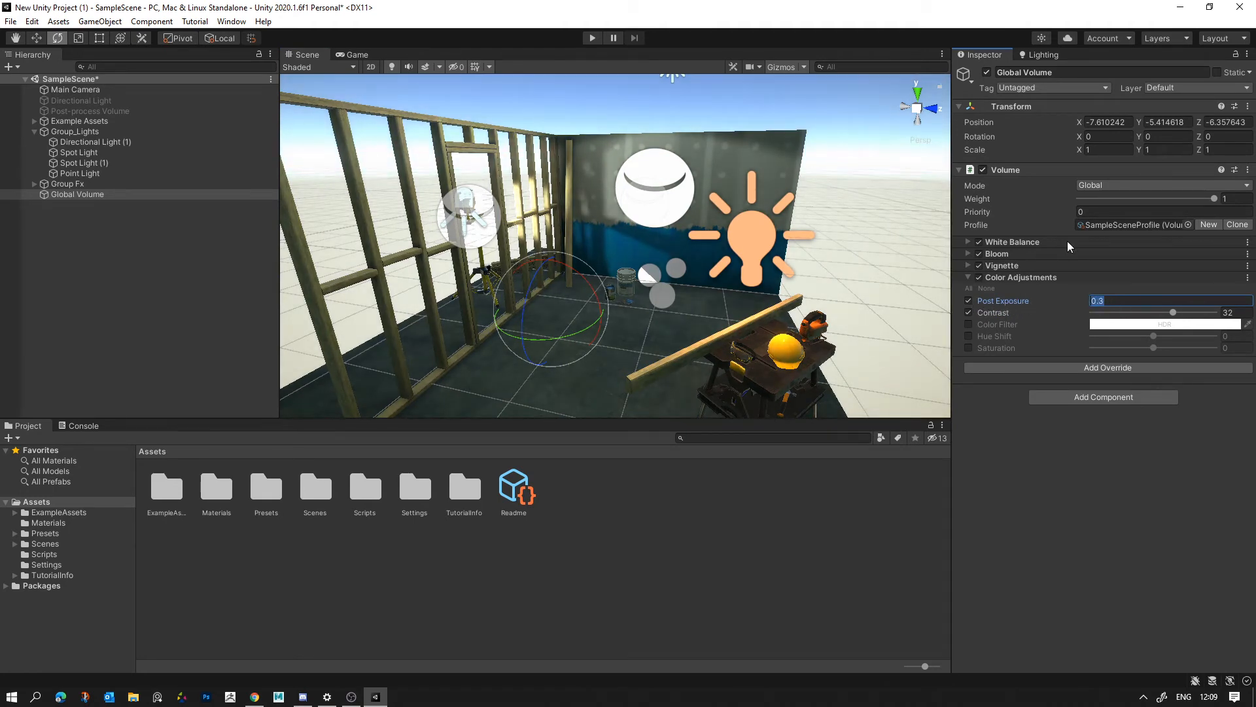
type("0")
left_click(978, 279)
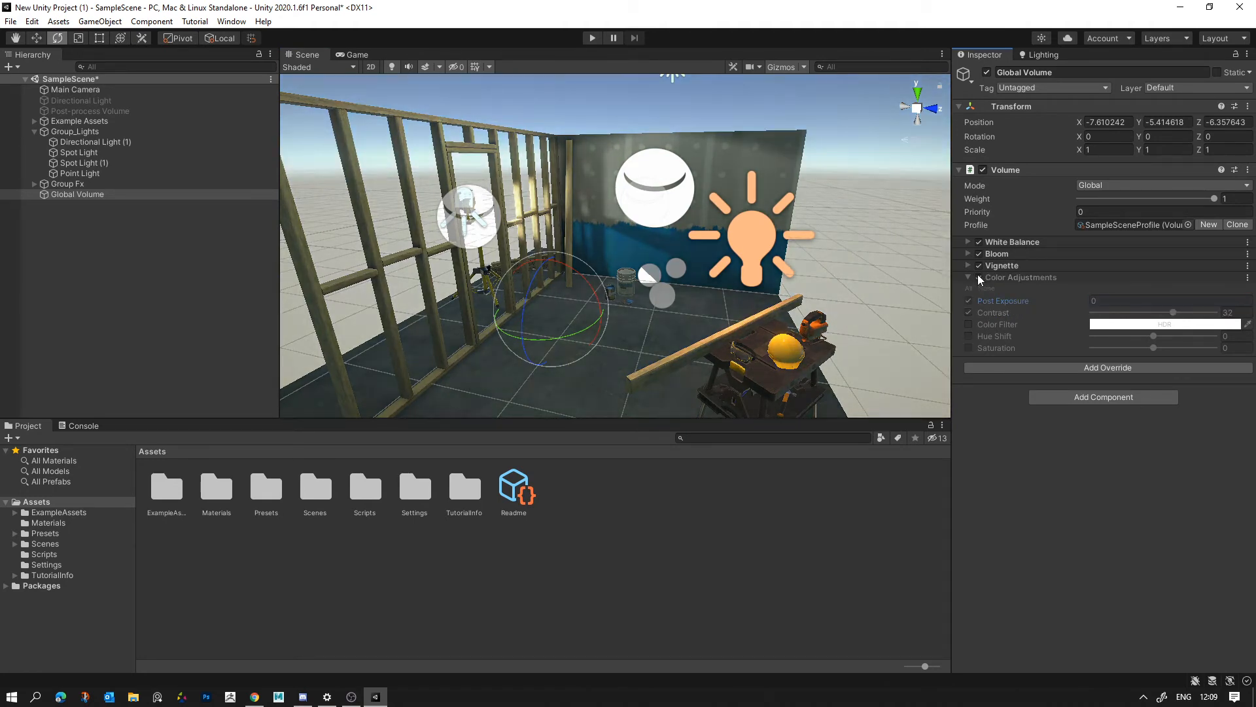
left_click(979, 277)
left_click(978, 276)
left_click(978, 276)
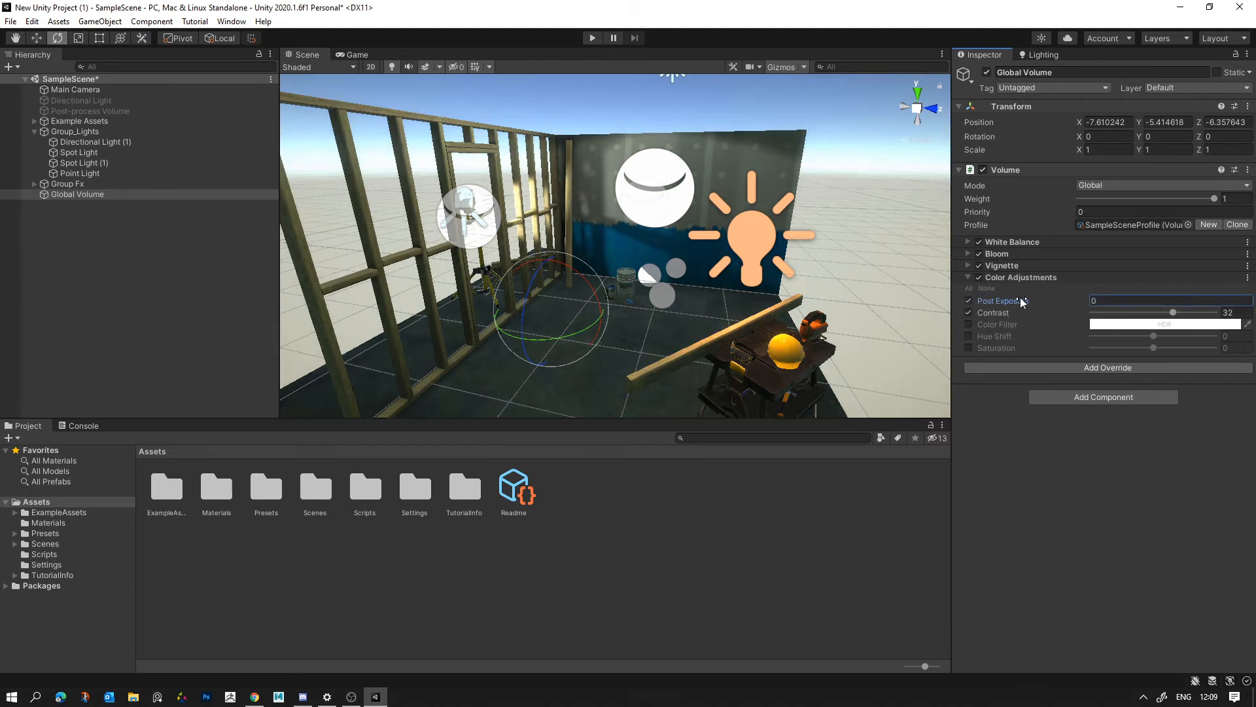
left_click_drag(1020, 297, 1028, 297)
key("ctrl+z")
- Try a Contrast of -18 with a Post Exposure of 0.07, toggling Color Adjustments to compare the scene
left_click_drag(1173, 312, 1130, 318)
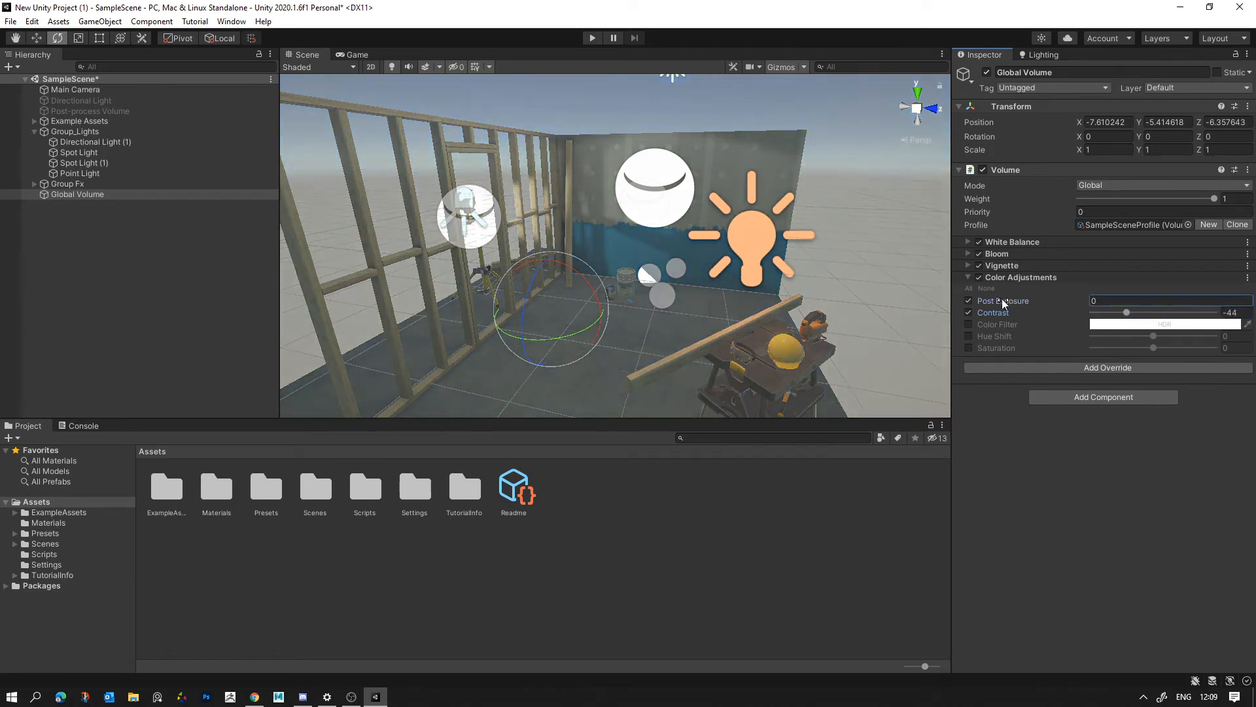
mouse_move(1002, 299)
left_mouse_down()
mouse_move(956, 298)
mouse_move(1006, 296)
left_mouse_up()
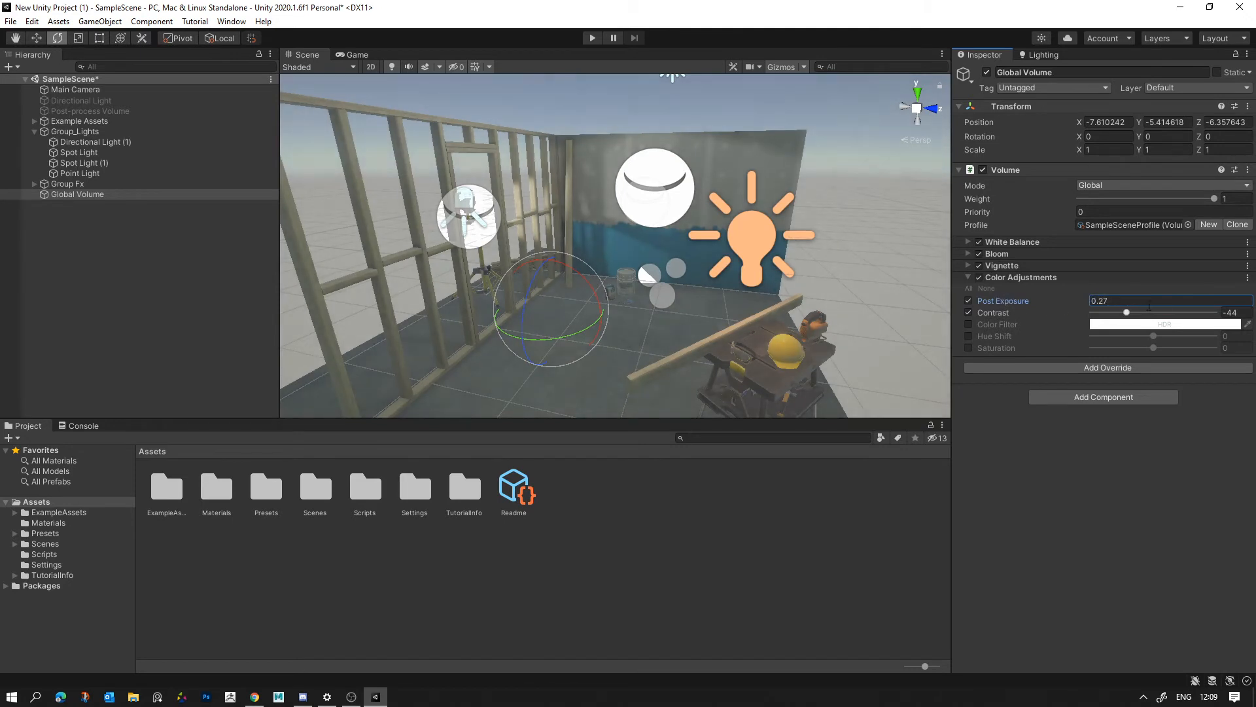
left_click_drag(1127, 312, 1144, 313)
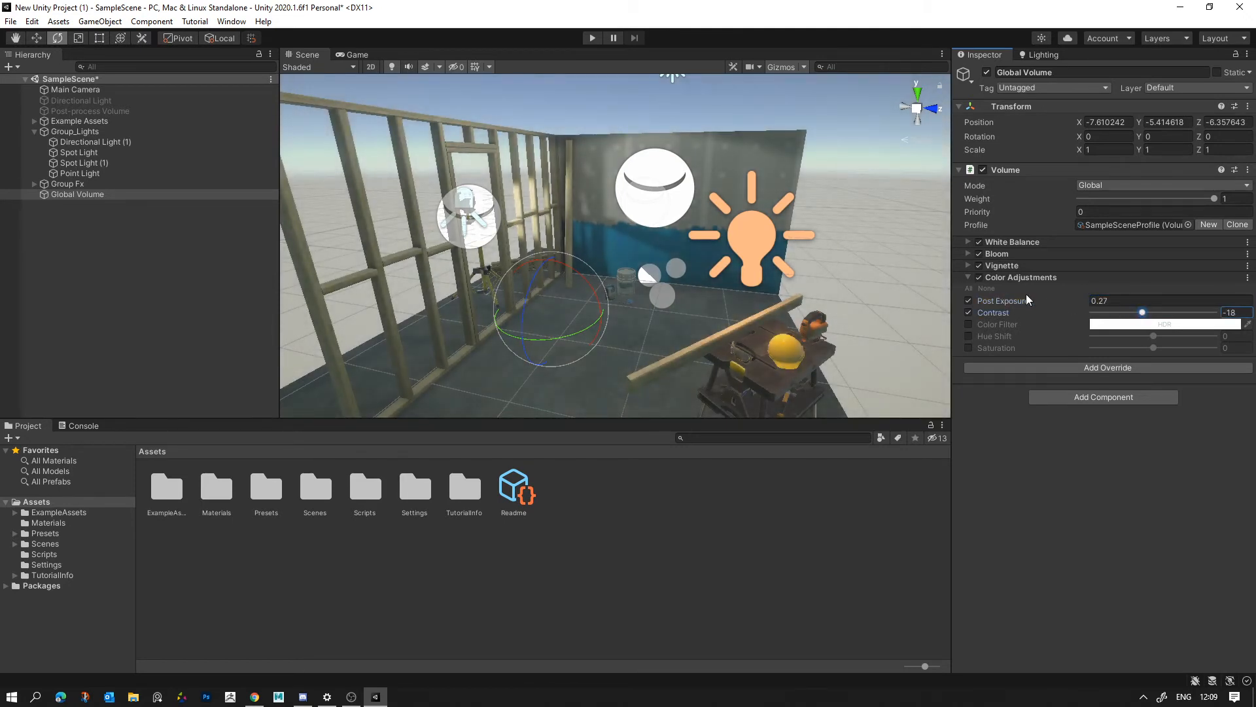
mouse_move(1007, 296)
left_mouse_down()
mouse_move(991, 300)
mouse_move(1023, 300)
left_mouse_up()
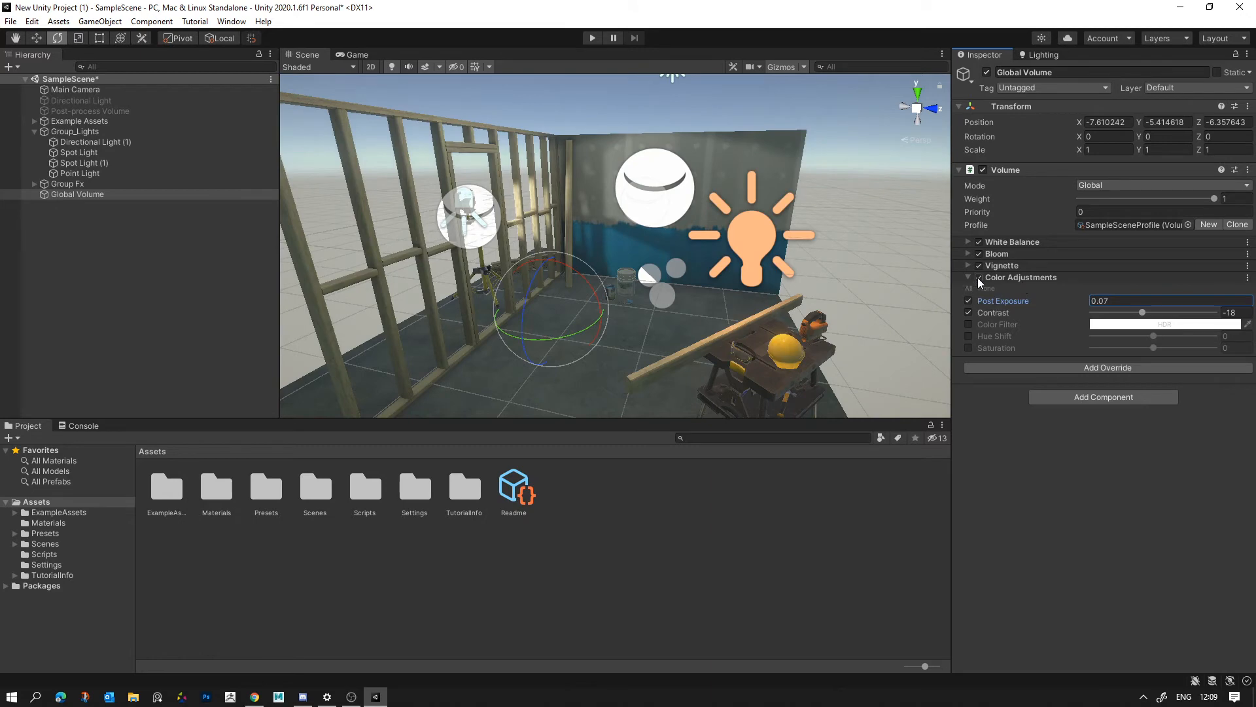
left_click(978, 278)
left_click(978, 278)
key("q")
right_click_drag(609, 191, 592, 195)
key("w")
left_click(979, 278)
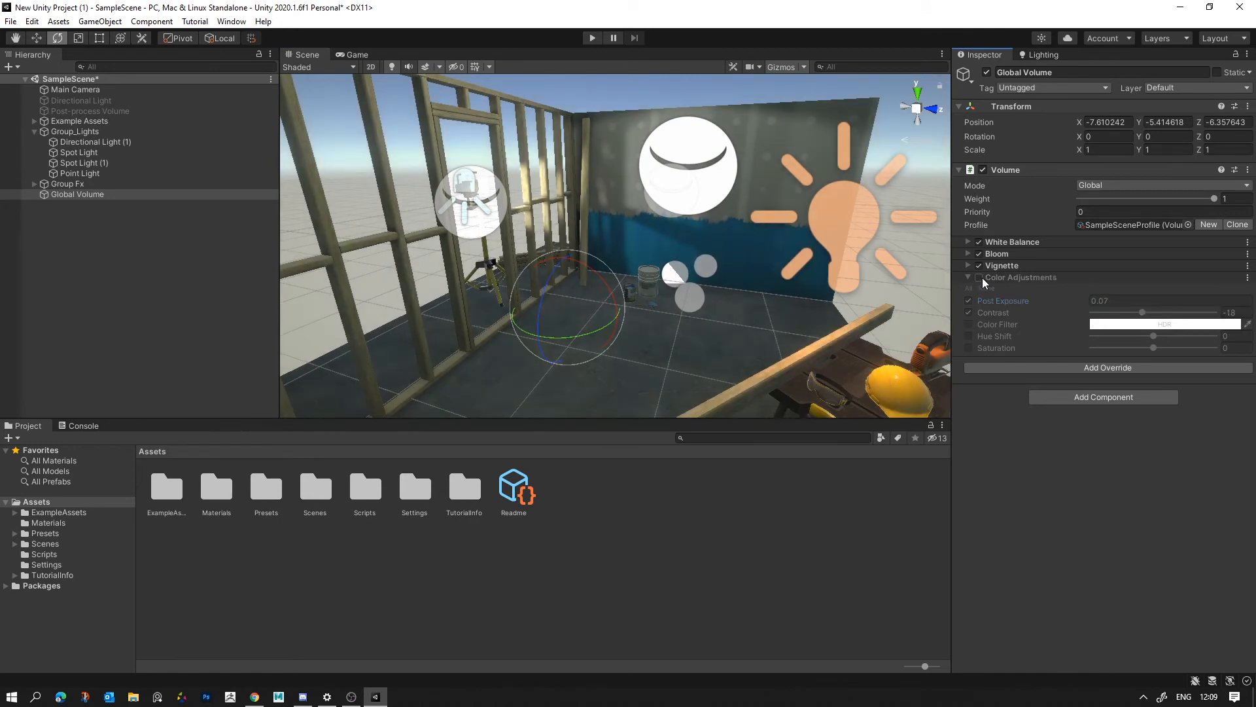
left_click(979, 278)
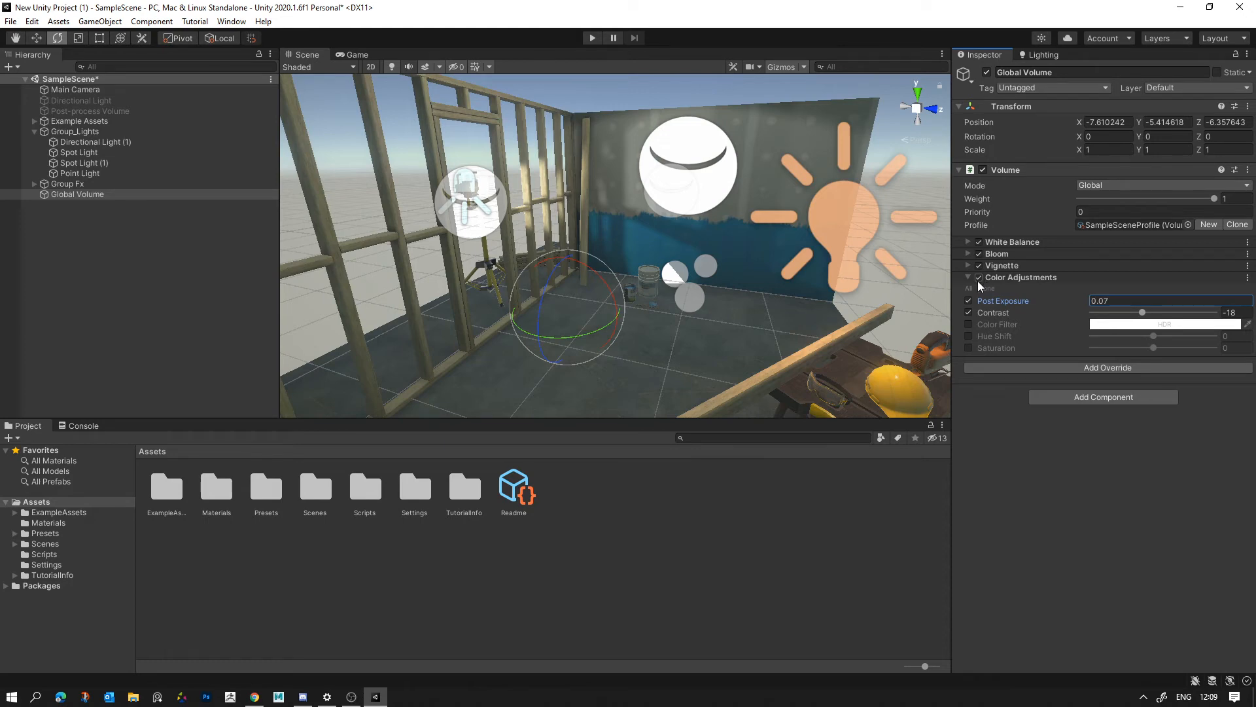
- Try a Color Filter tint and a Hue Shift of -52, switching each setting off again
left_click(969, 324)
left_click(1164, 324)
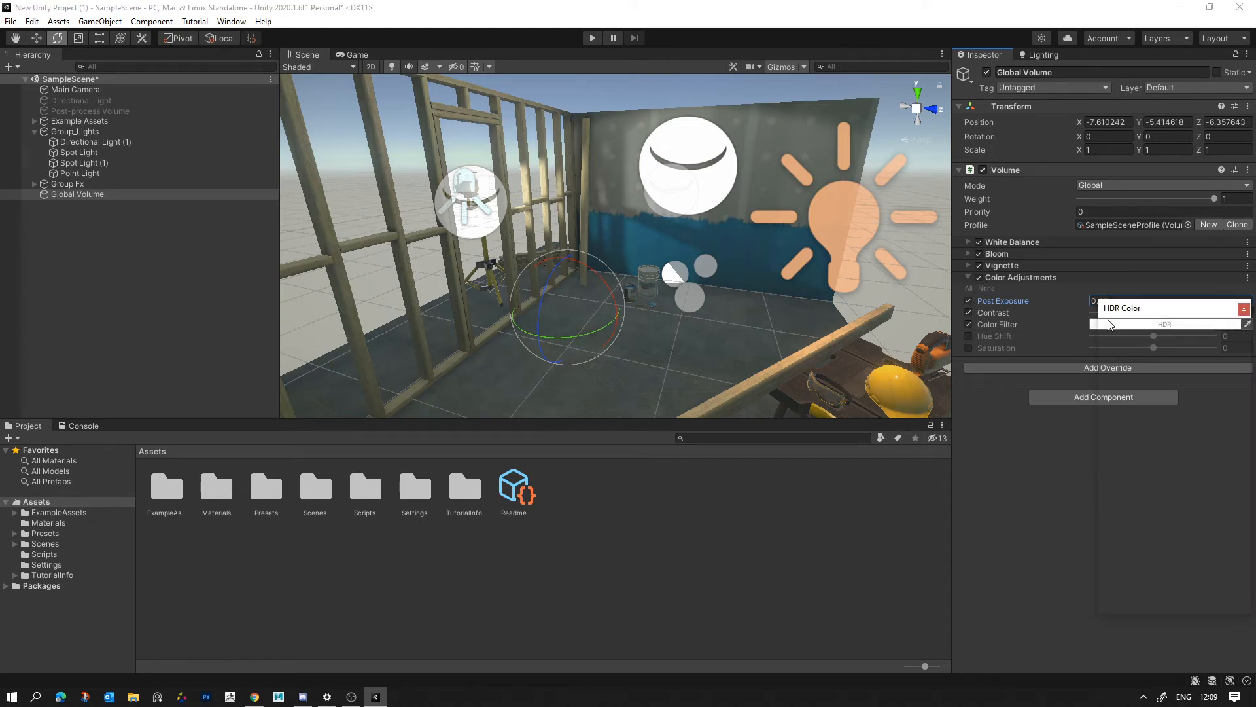
left_click_drag(1172, 393, 1137, 384)
left_click(1054, 413)
left_click(969, 324)
left_click(969, 335)
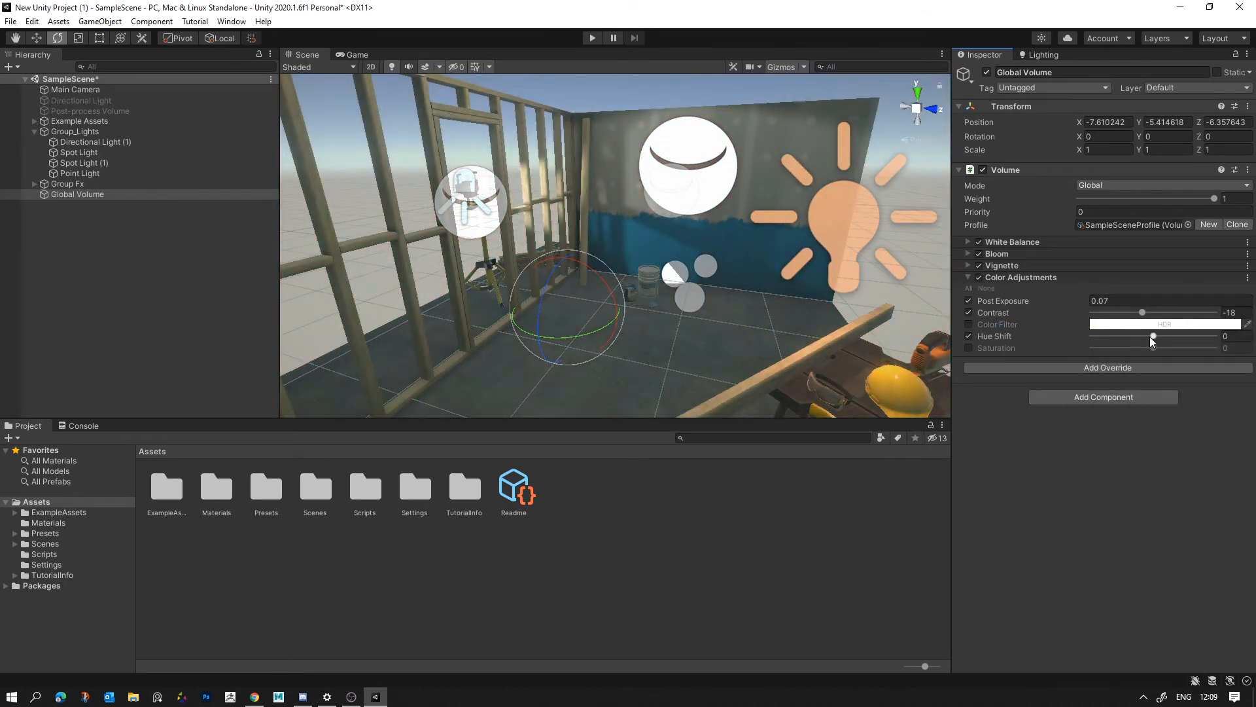
left_click_drag(1149, 336, 1200, 347)
left_click(968, 337)
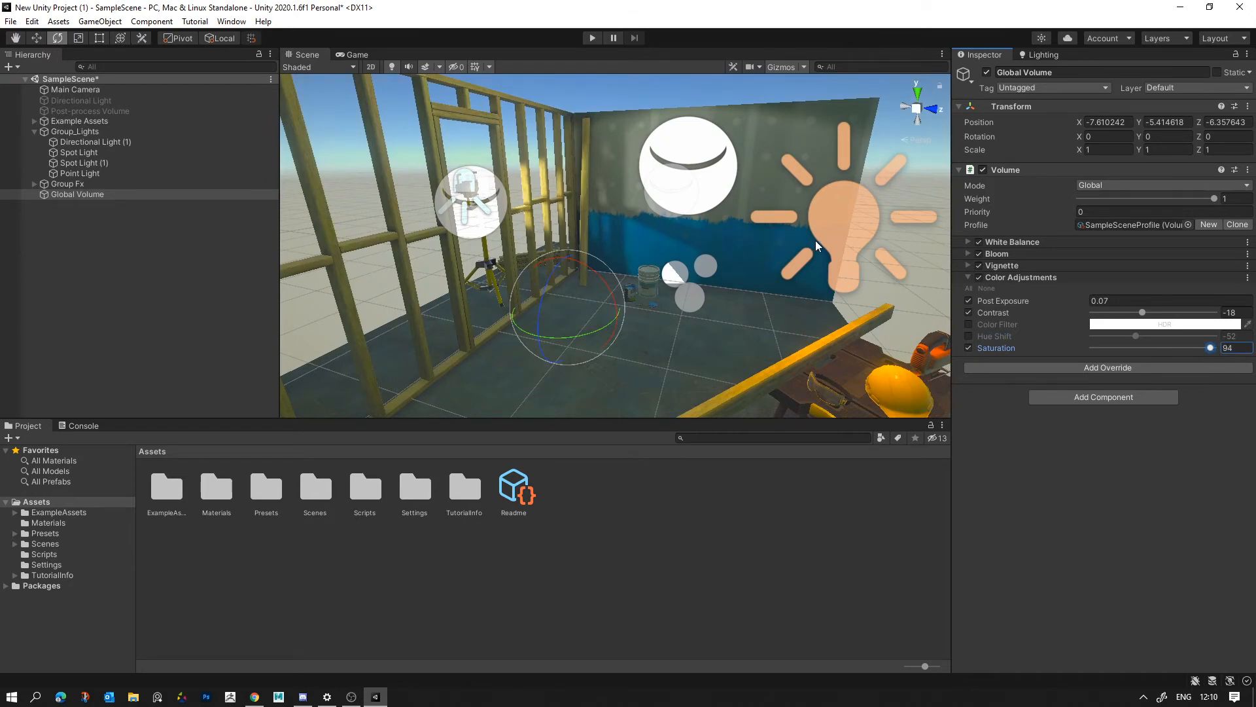
- Enable Saturation in Color Adjustments, try it at 94 and reduce it to -29
key("s")
mouse_move(815, 242)
right_mouse_down()
mouse_move(774, 204)
mouse_move(867, 255)
mouse_move(805, 249)
mouse_move(831, 252)
right_mouse_up()
key("w")
key("w")
key("s")
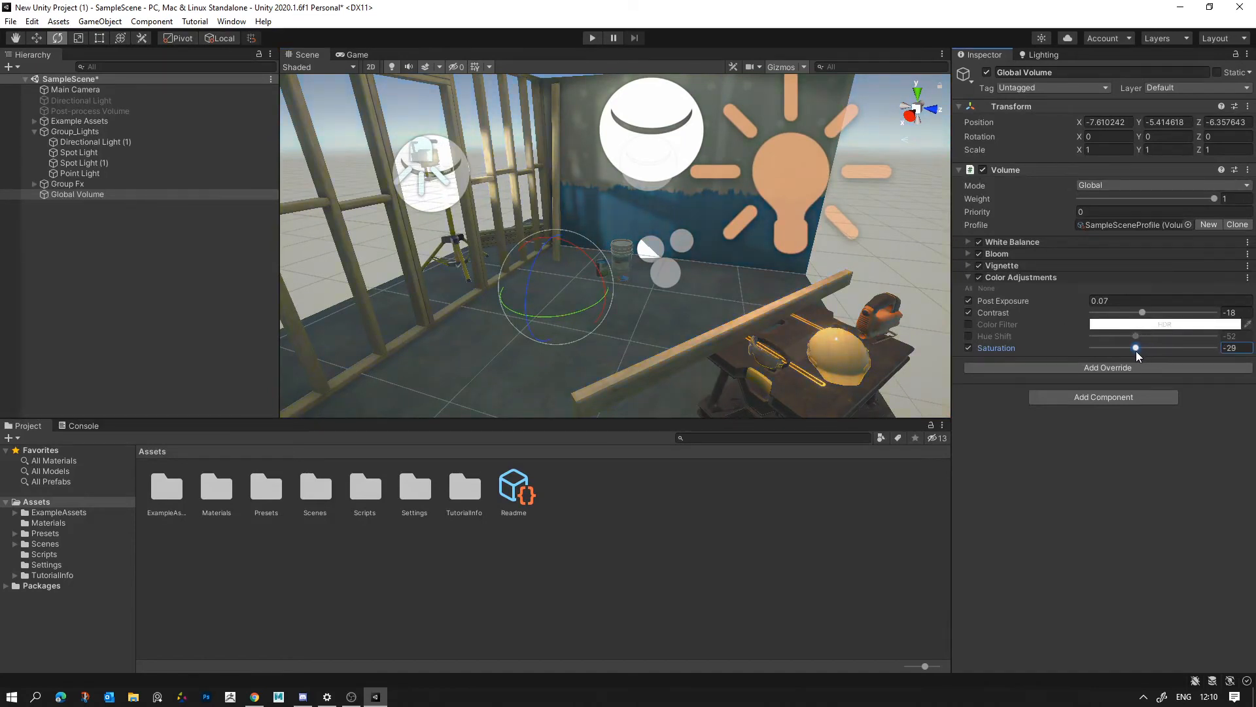
- Rebalance Color Adjustments to Post Exposure -0.16, Contrast -10 and Saturation 27
left_click_drag(993, 313, 1035, 316)
left_click_drag(1144, 313, 1153, 313)
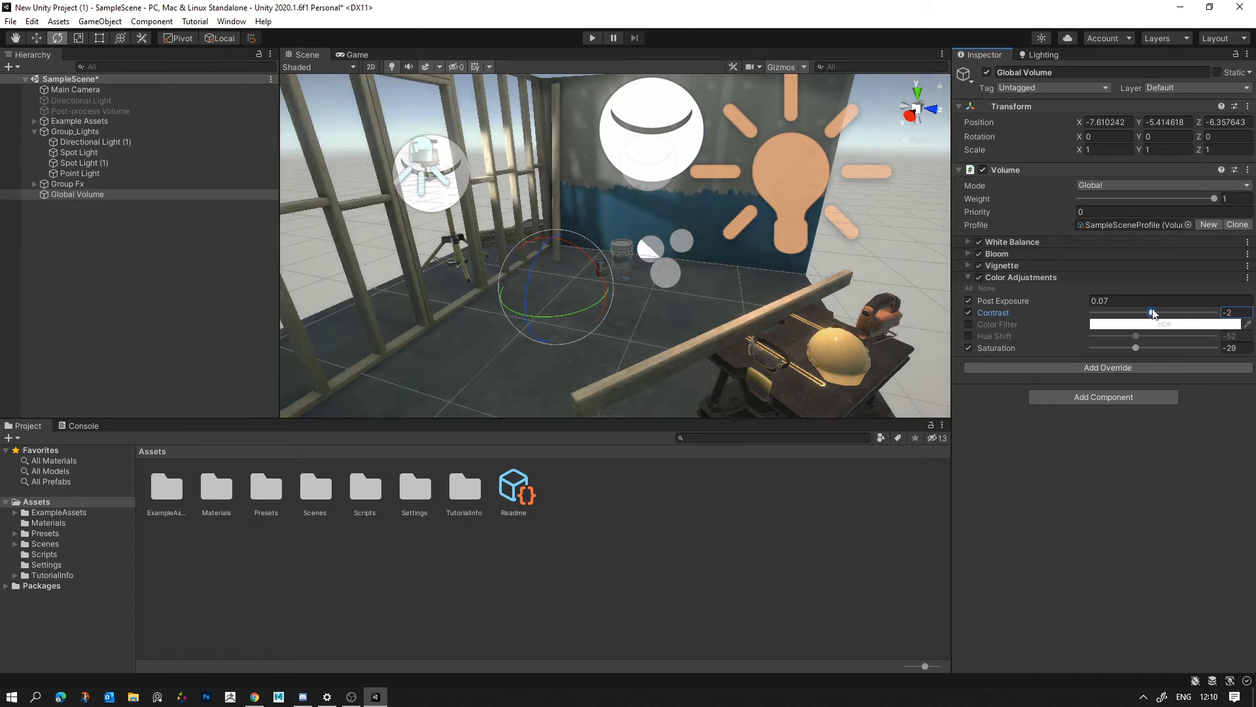
left_click_drag(1024, 306, 1026, 304)
right_click_drag(786, 270, 759, 249)
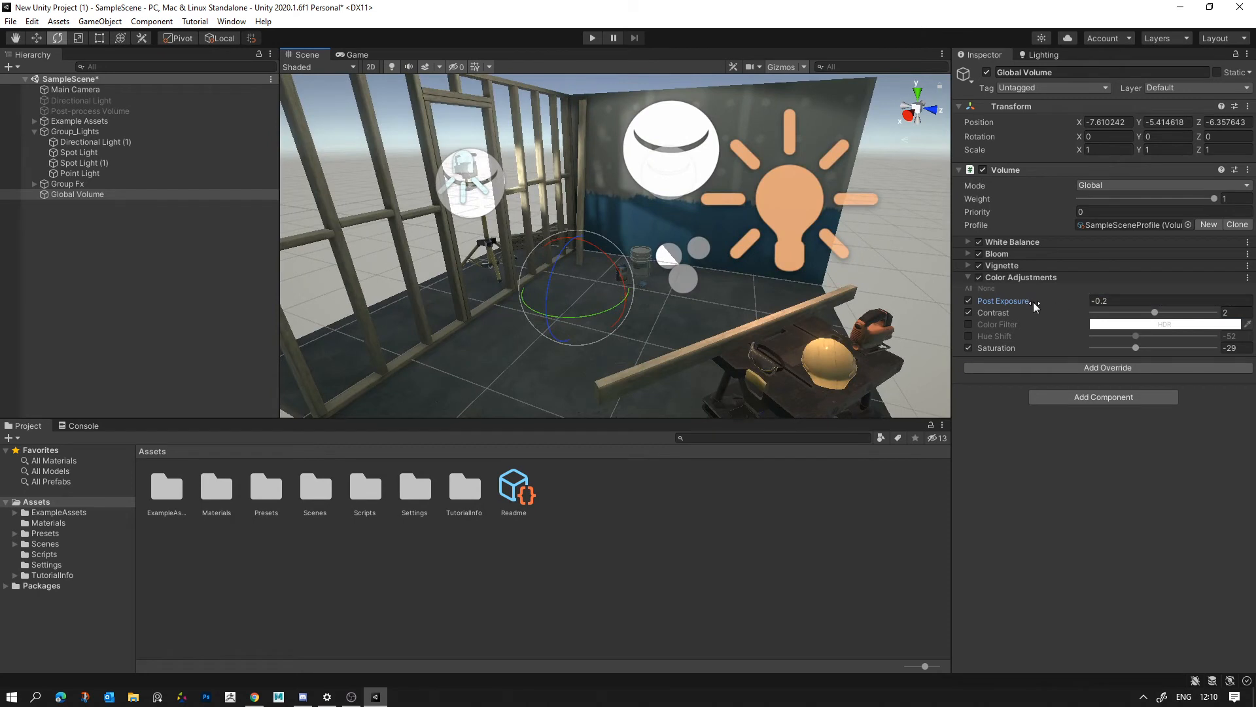
left_click_drag(1032, 302, 1014, 301)
left_click_drag(1155, 312, 1140, 315)
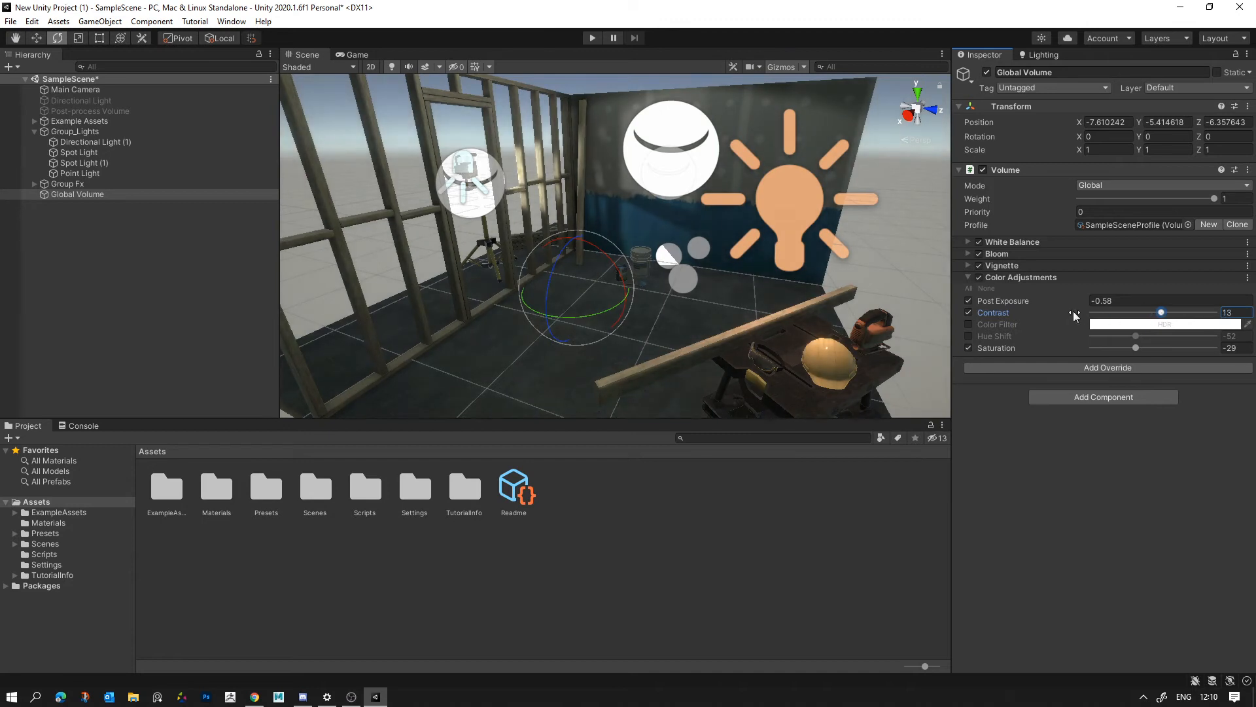
left_click_drag(1019, 299, 1031, 301)
left_click_drag(1135, 347, 1156, 318)
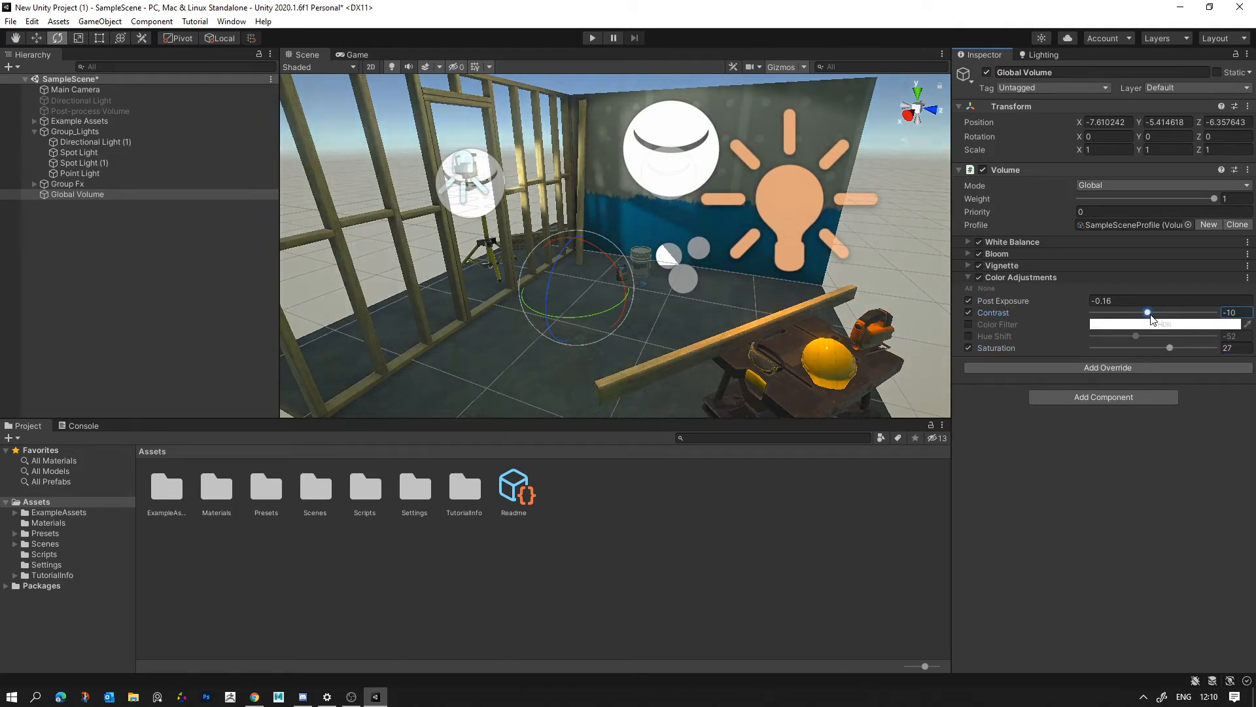
- Compare the workshop scene with Color Adjustments switched off and on, from a distance and close up
left_click(982, 276)
left_click(981, 276)
left_click(979, 276)
left_click(979, 276)
left_click(979, 276)
left_click(979, 276)
scroll(839, 296, "down", 5)
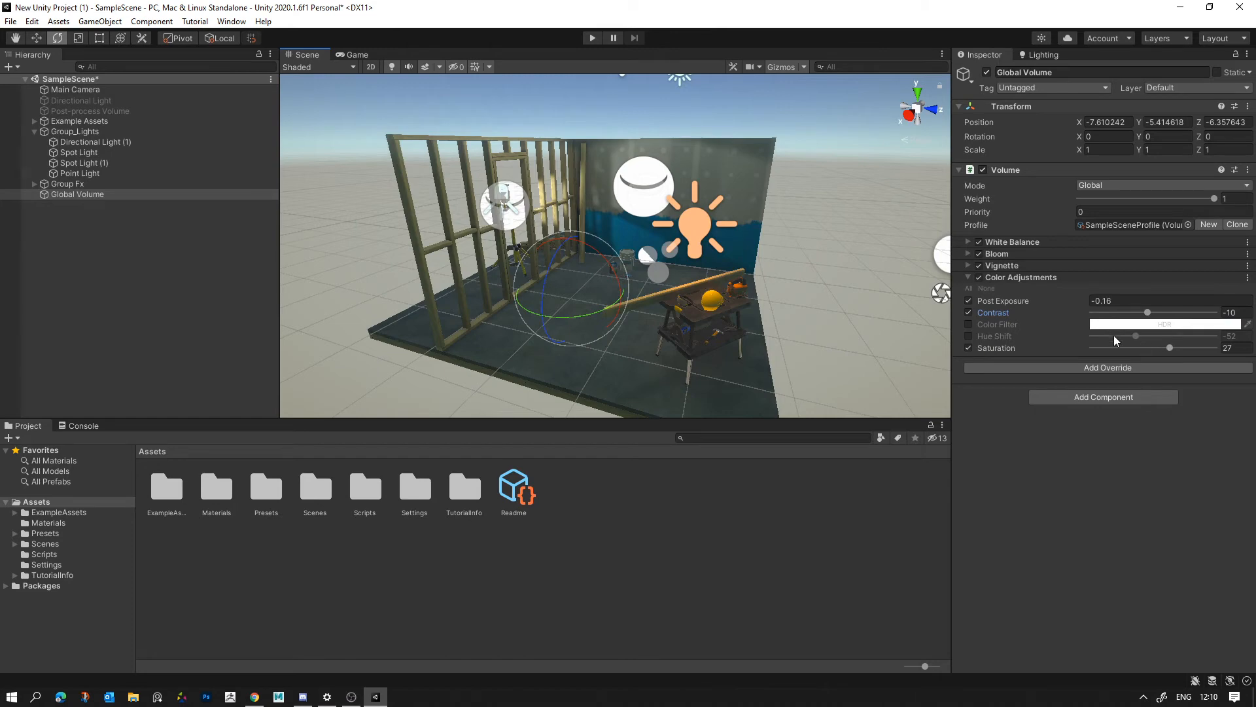
left_click(979, 278)
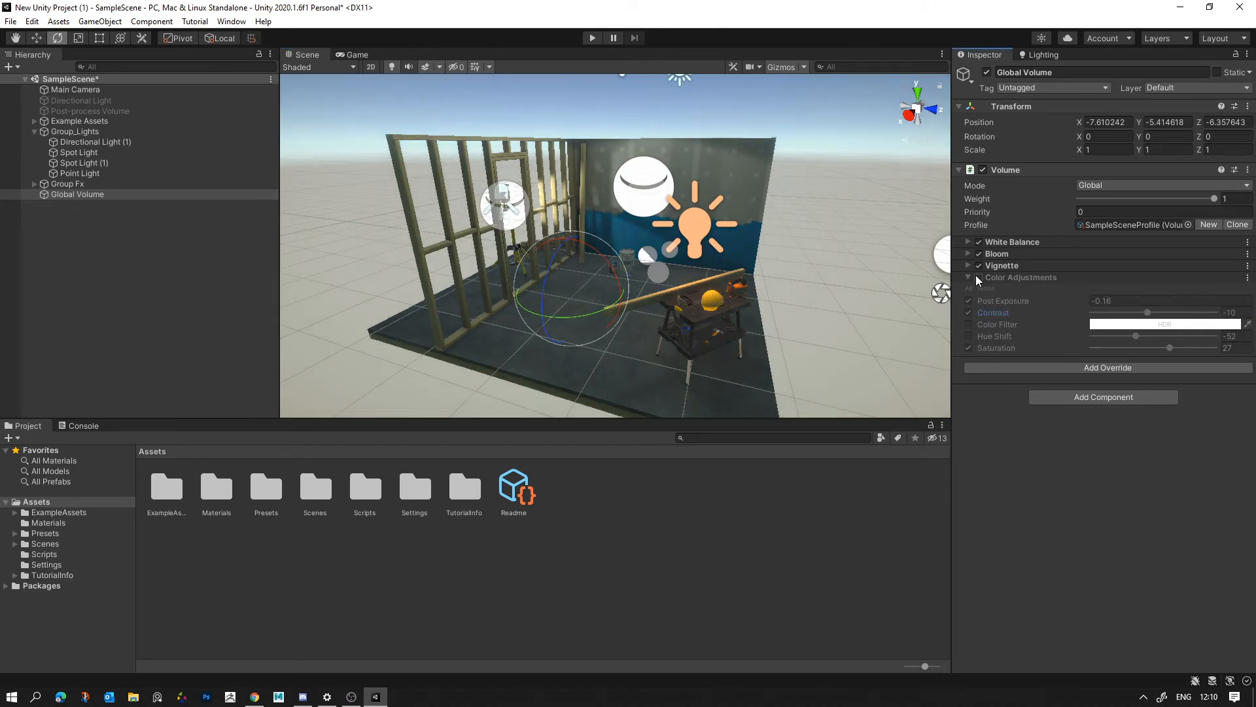
left_click(978, 279)
key("w")
right_click_drag(765, 286, 752, 282)
left_click(980, 277)
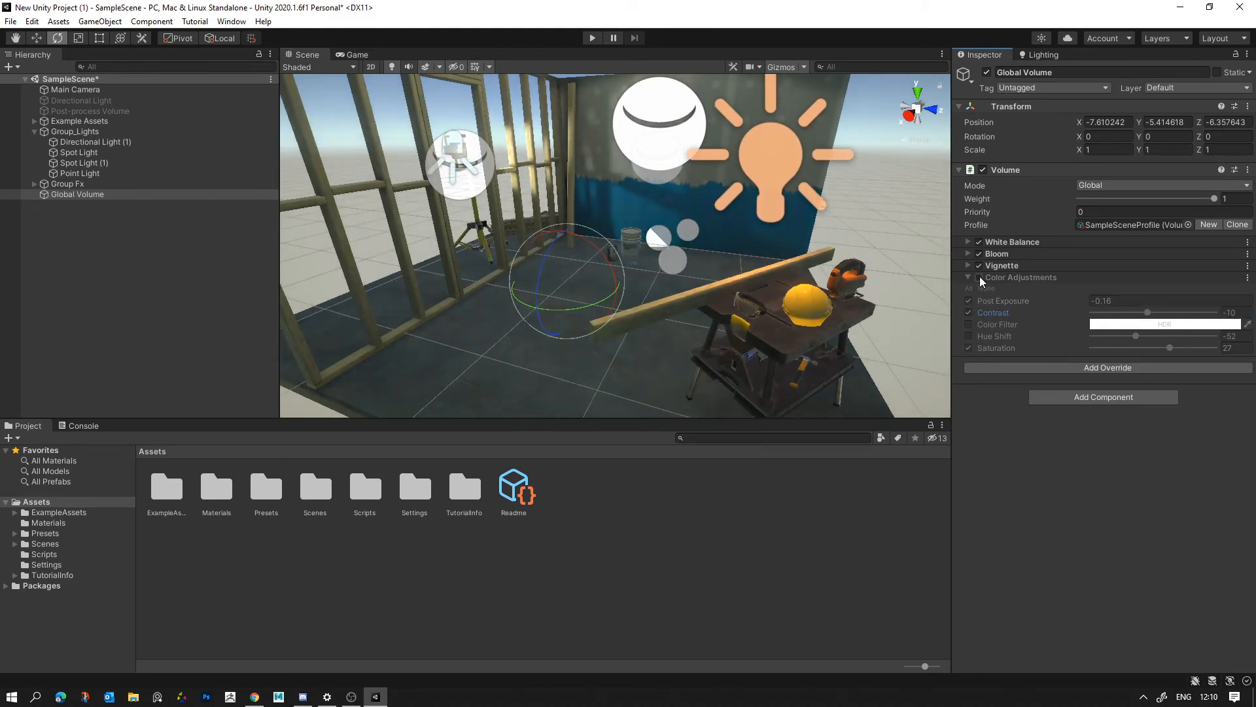
left_click(979, 278)
left_click(979, 277)
left_click(979, 277)
left_click(979, 277)
left_click(979, 278)
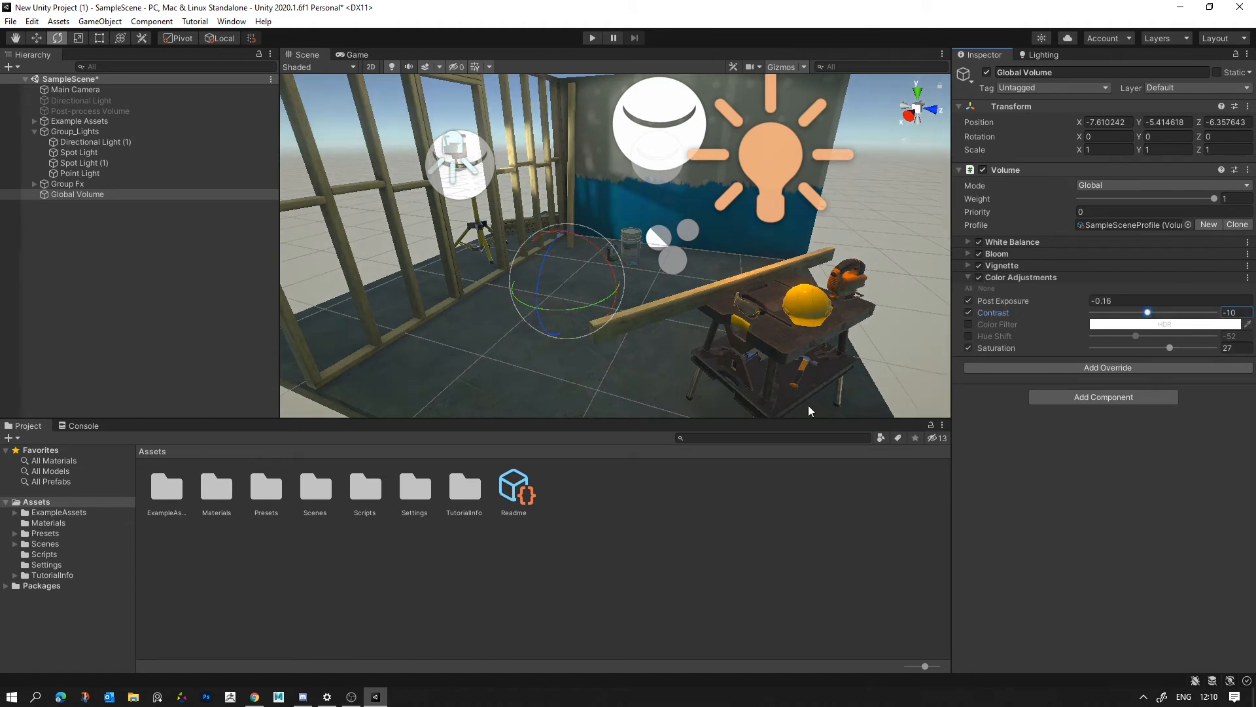
- Collapse the Color Adjustments settings and compare the scene with the whole Volume component disabled and enabled
left_click(971, 277)
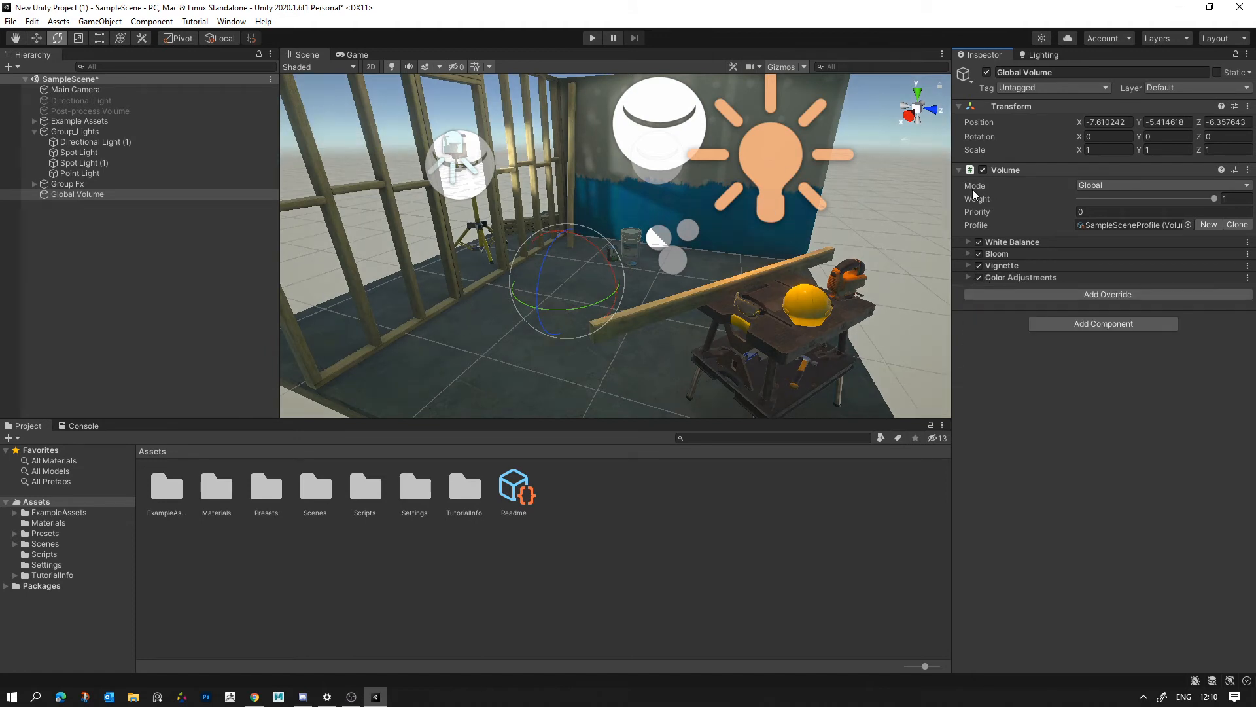
left_click(984, 169)
left_click(983, 169)
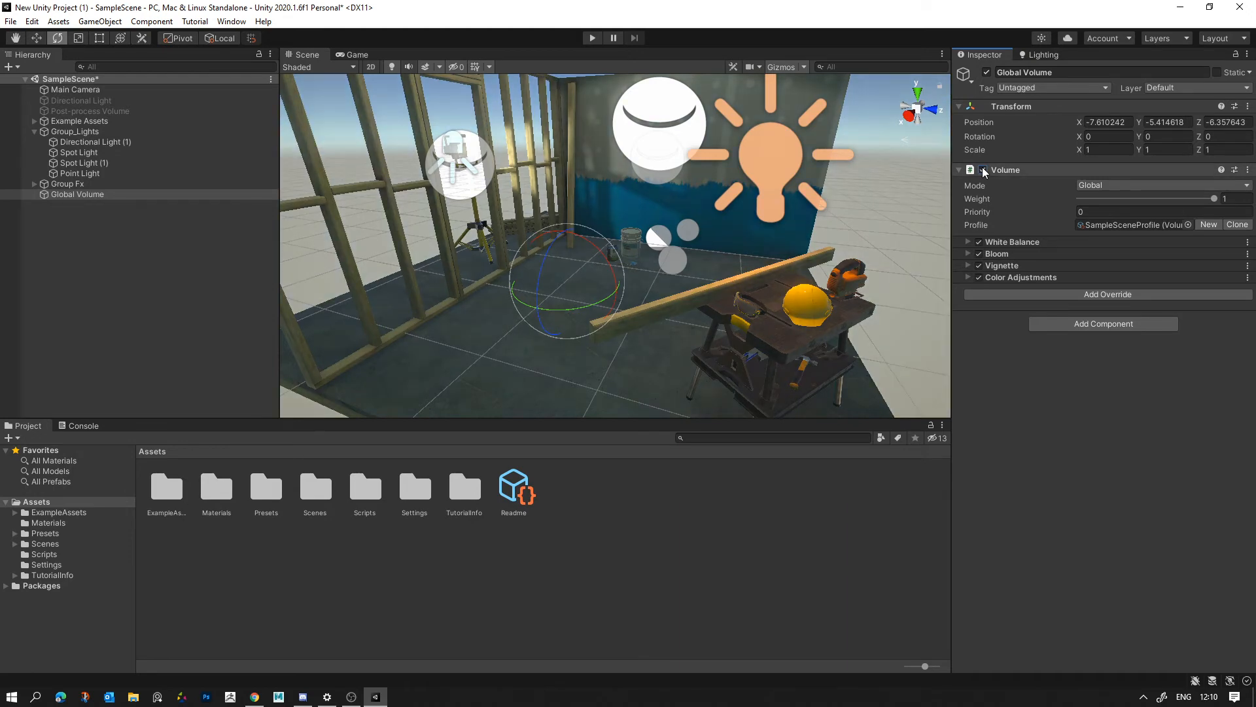
left_click(983, 169)
left_click(983, 169)
left_click(983, 170)
left_click(984, 169)
- Select the Workshop Set in the scene
left_click_drag(606, 323, 708, 218, "alt")
left_click(776, 208)
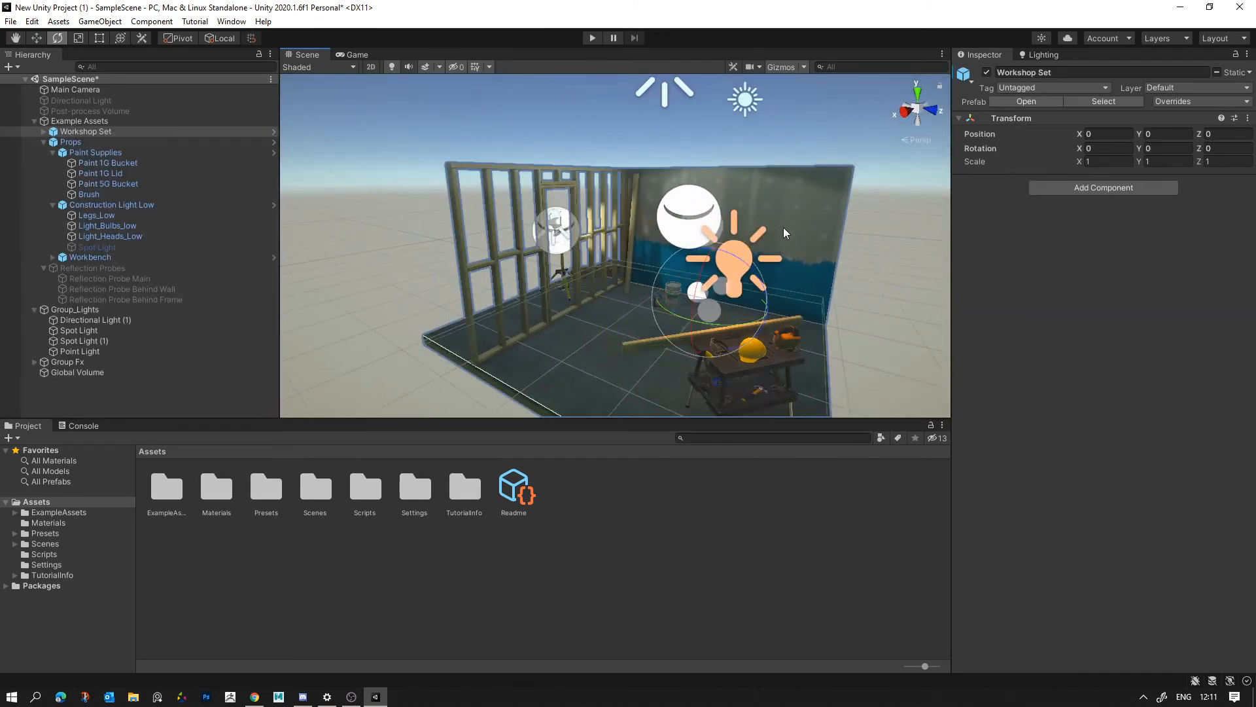
- Duplicate the Drywall Panel of the Workshop Set and move the copy along X to about 1.69
left_click(783, 227)
left_click(544, 273)
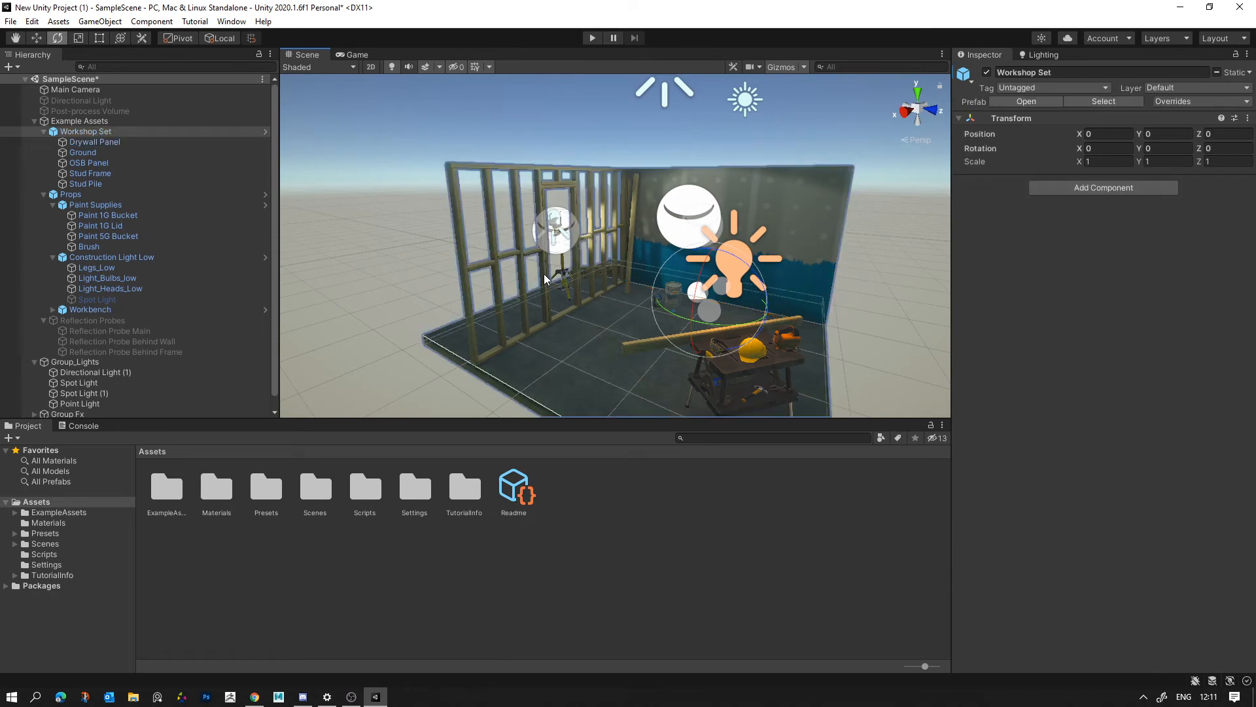
left_click(544, 273)
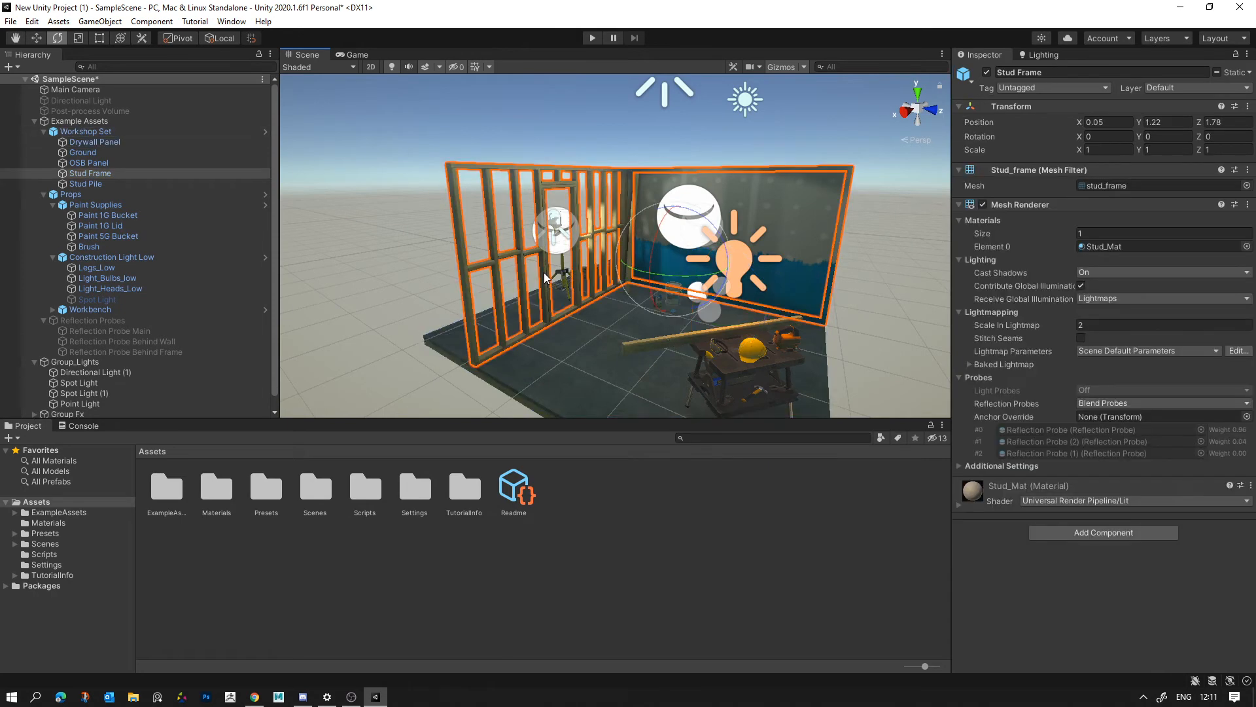
left_click(603, 194)
left_click(682, 177)
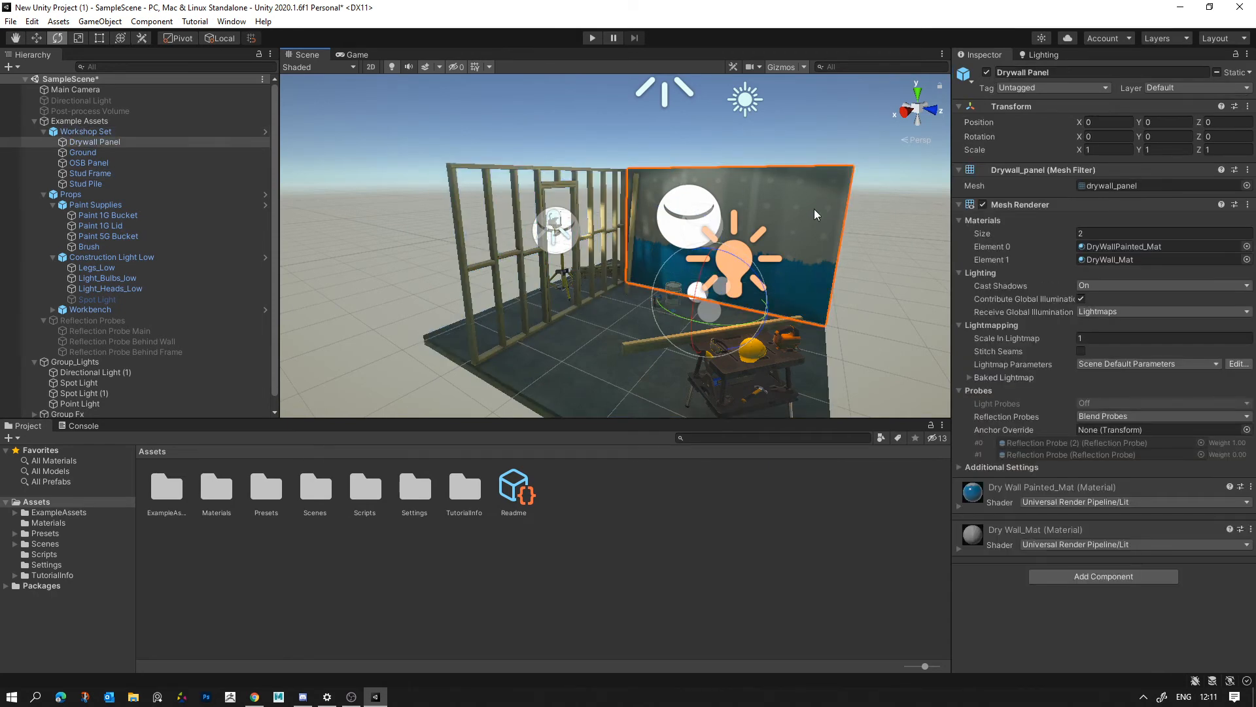
key("w")
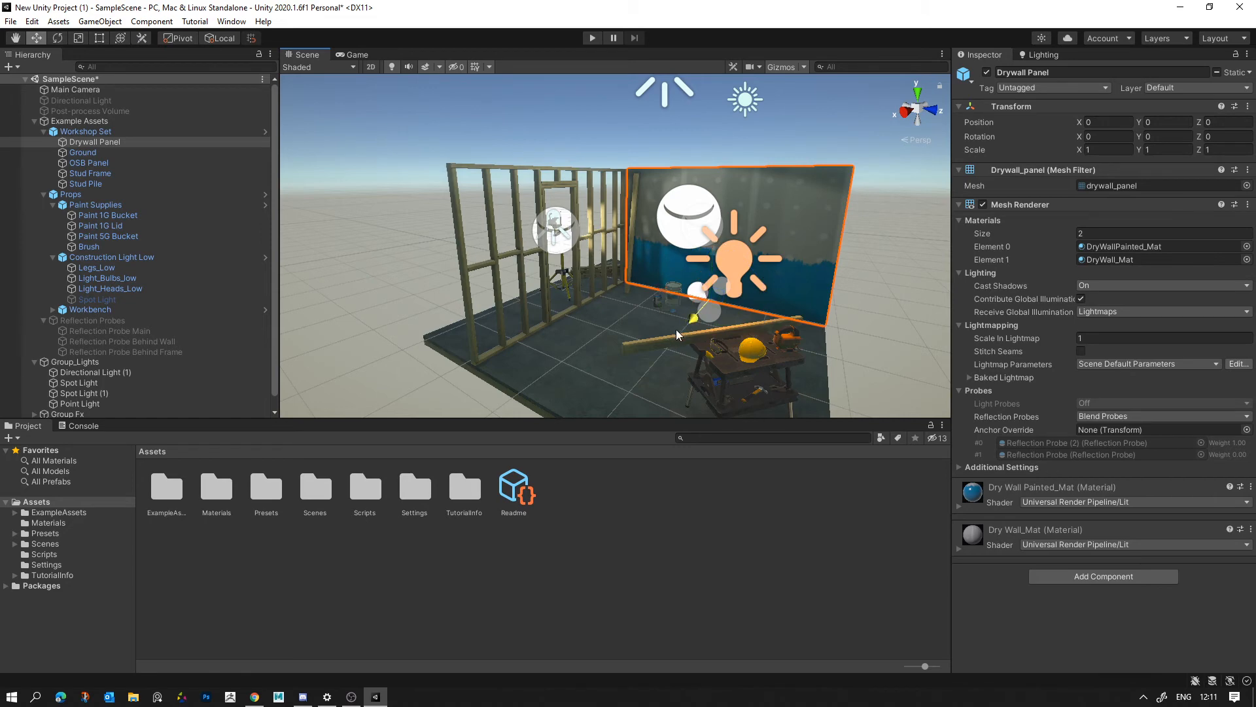
key("ctrl+d")
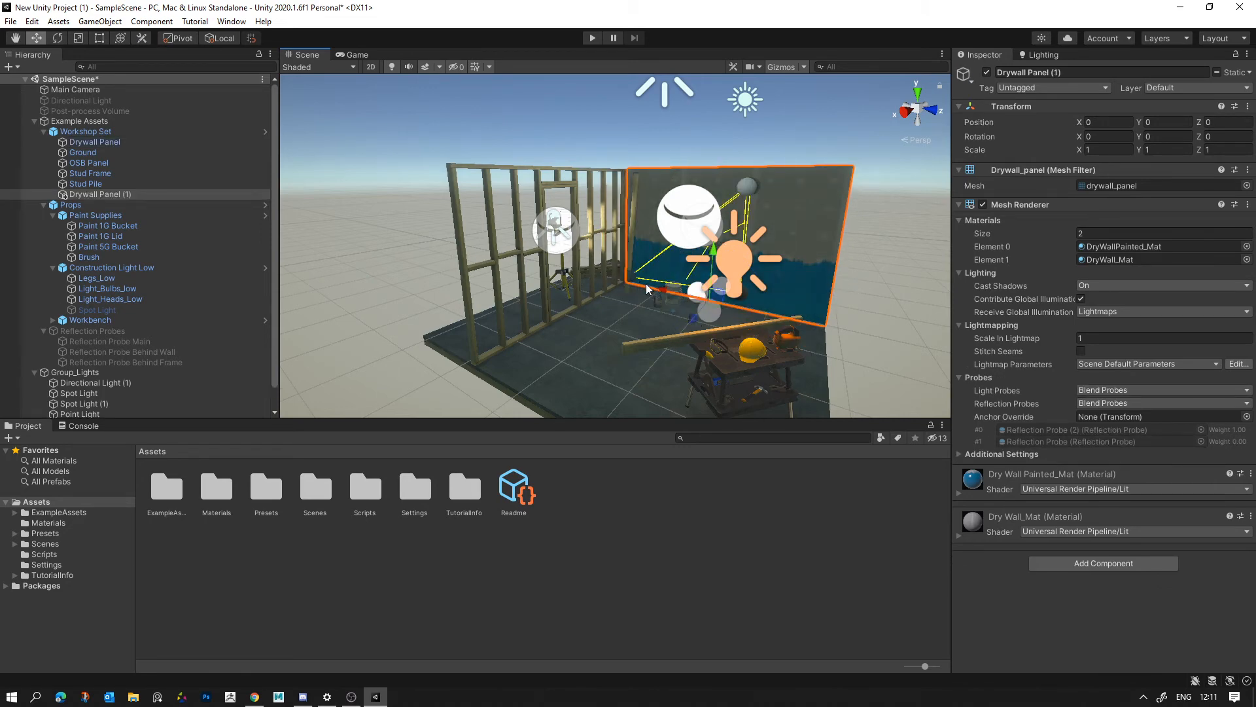
left_click_drag(666, 291, 598, 279)
- Rotate the drywall copy 90 degrees on Y and move it over the stud frame at about Z 1.9
key("e")
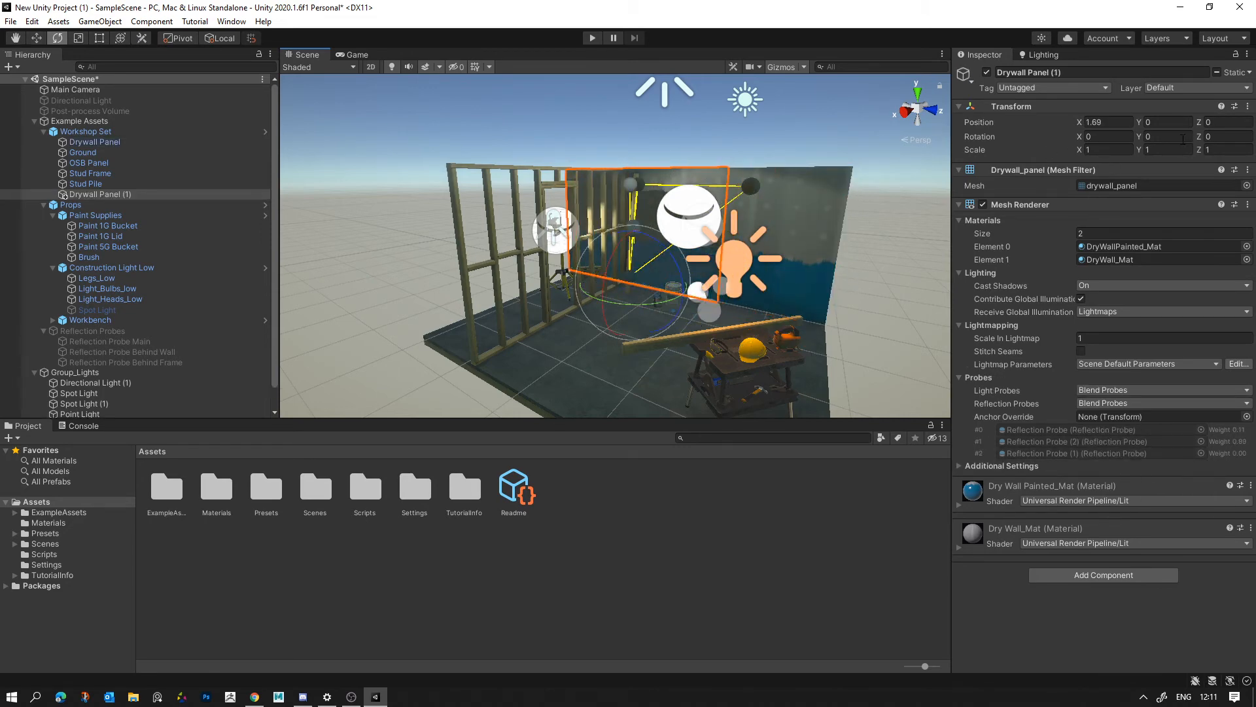
left_click(1160, 137)
type("90")
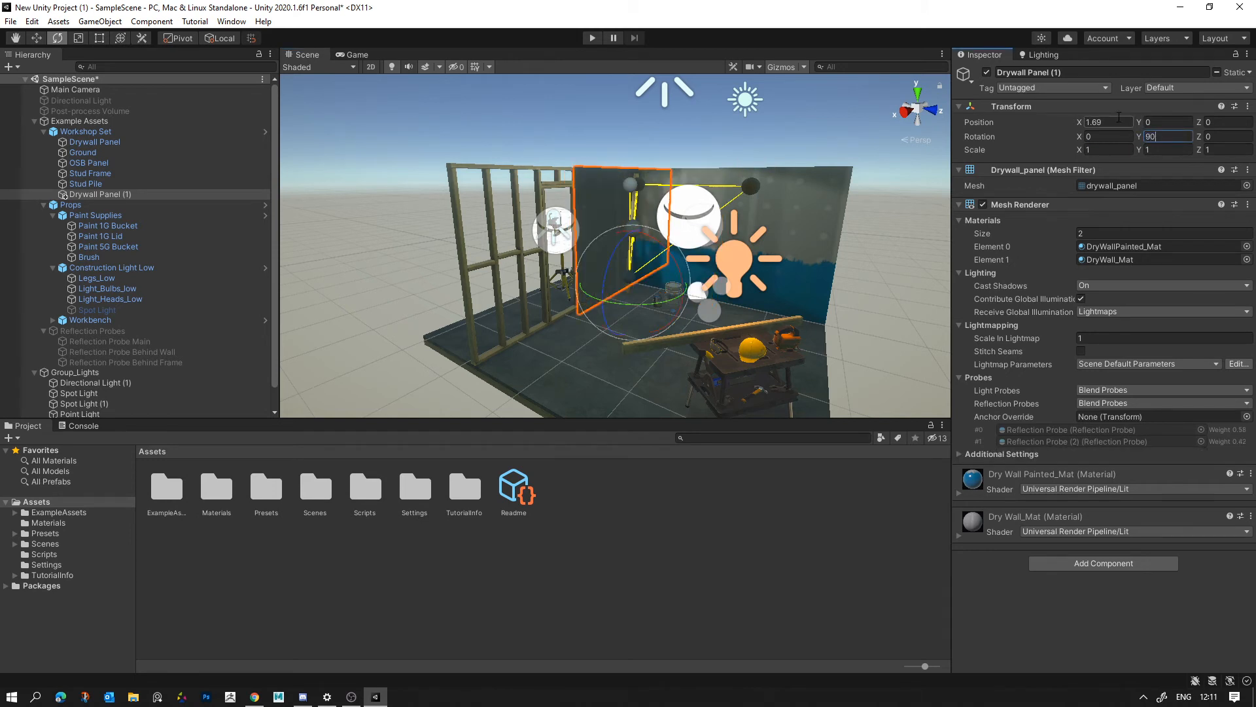
type("w")
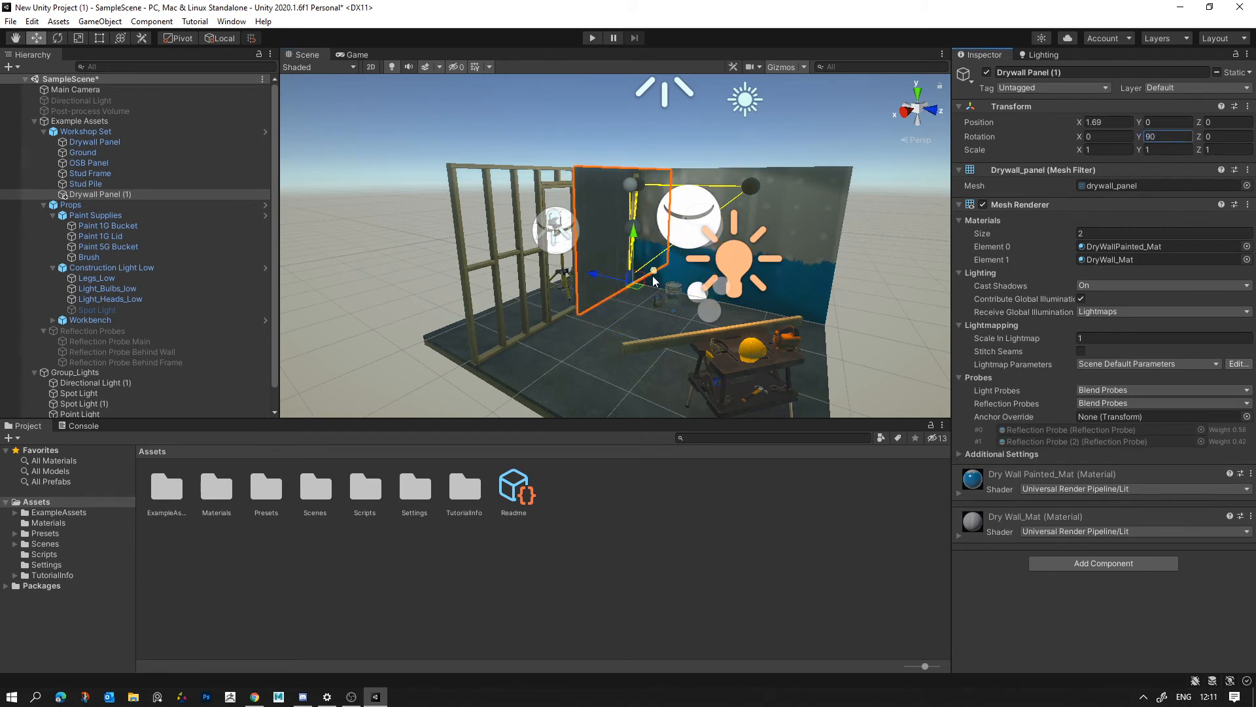
left_click_drag(654, 282, 611, 302)
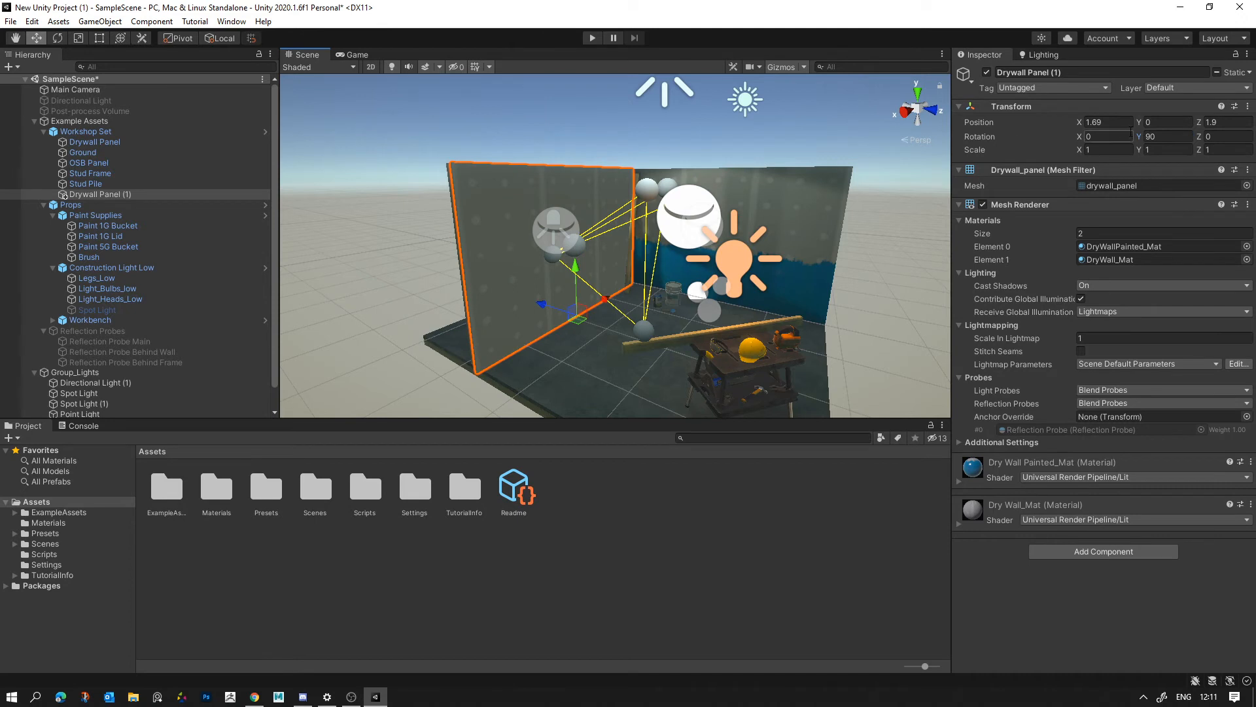
- Set the drywall copy's Y rotation to -90 and shift it into the stud frame at about X 1.92
type("90")
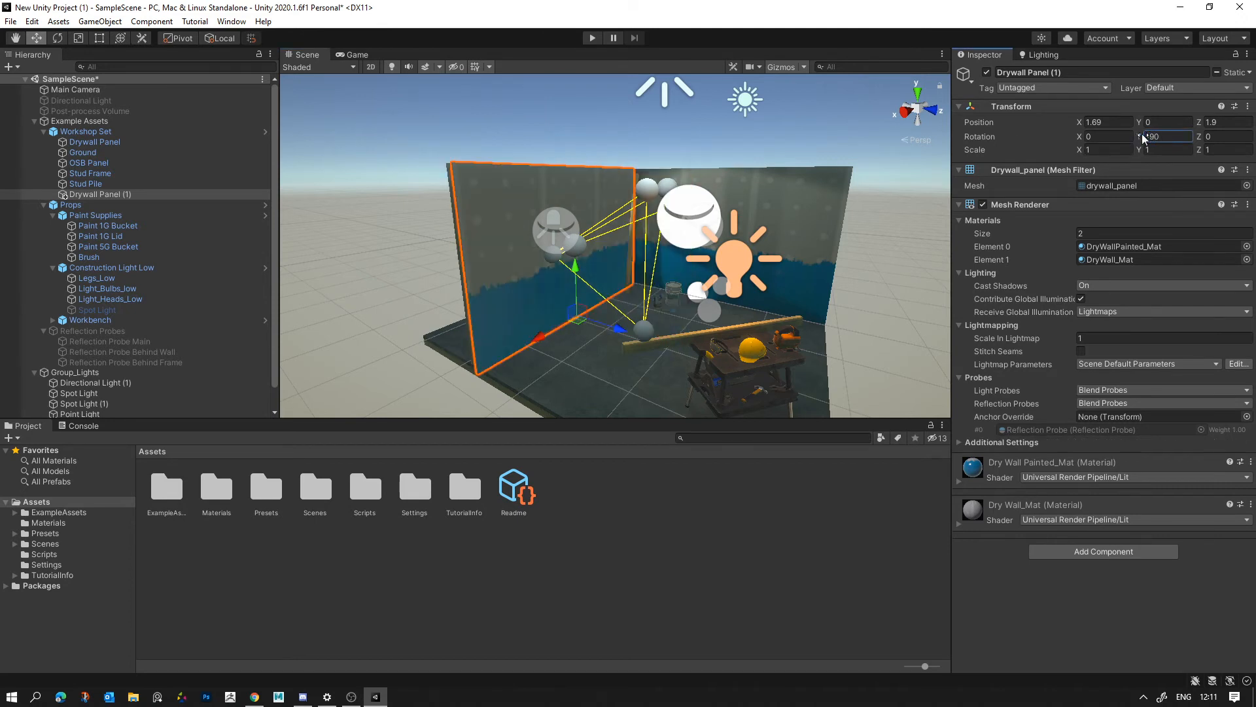
left_click_drag(622, 330, 610, 327)
left_click_drag(710, 320, 801, 329, "alt")
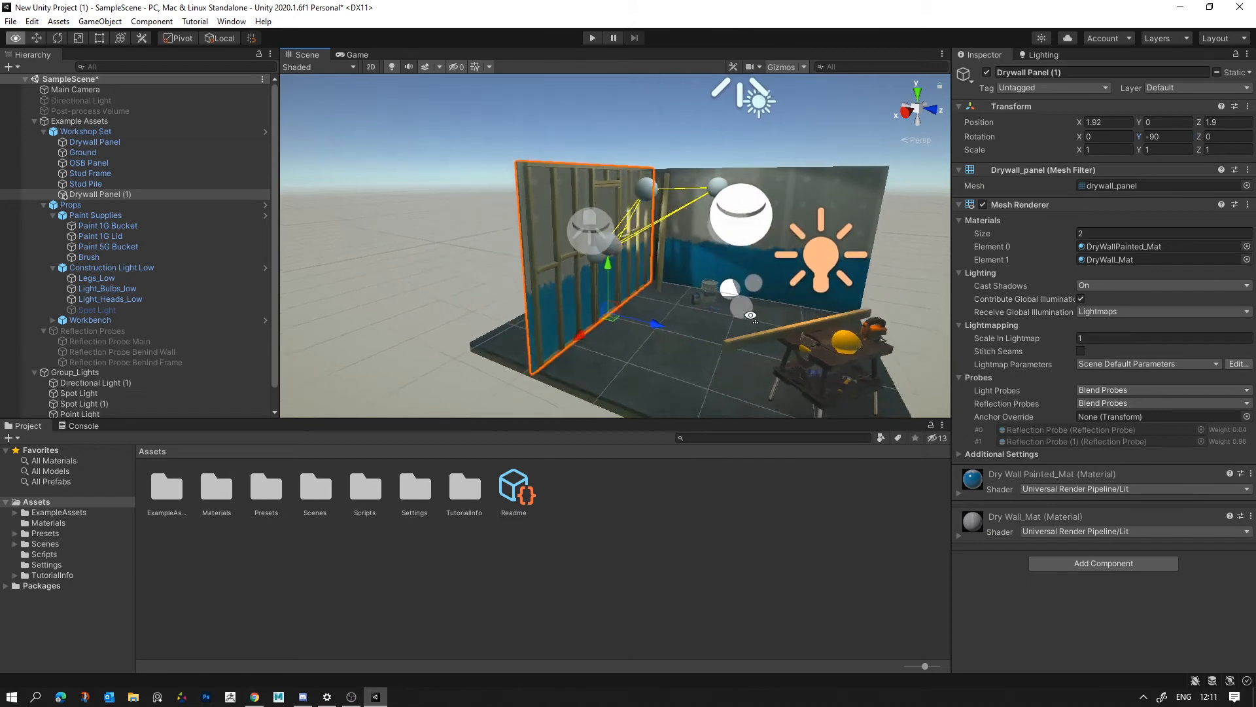
scroll(857, 343, "up", 3)
left_click(858, 342)
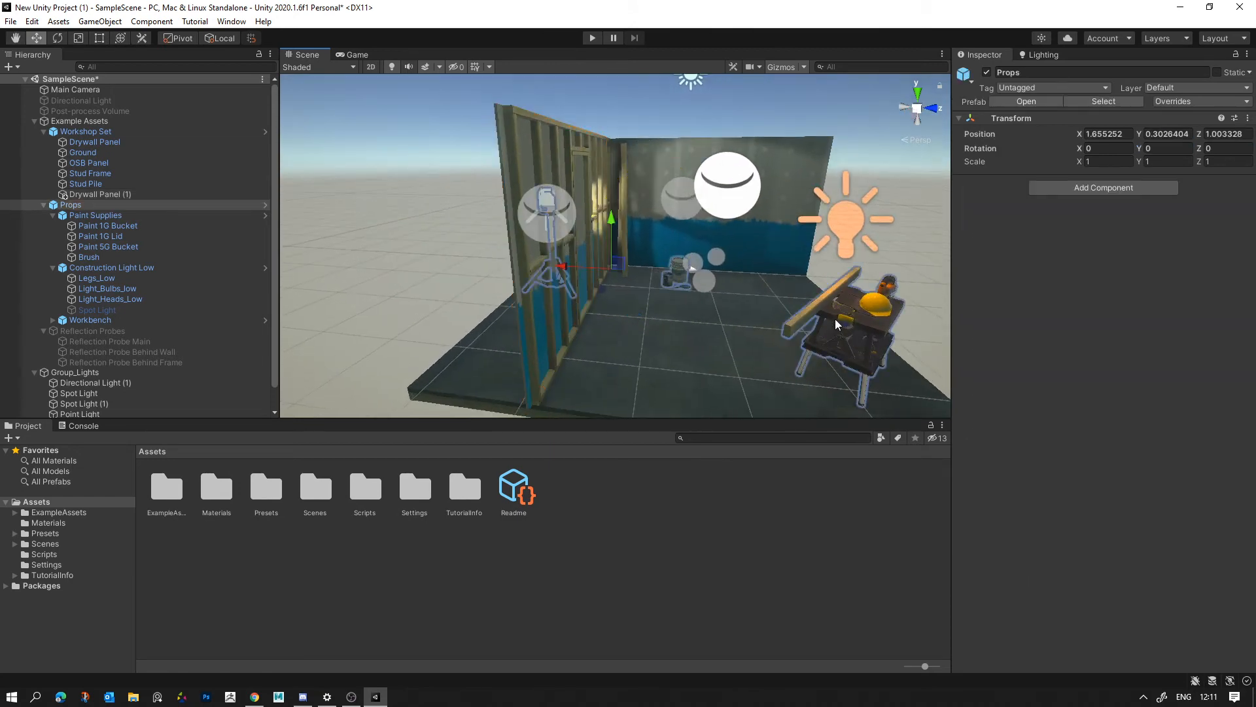
left_click(880, 332)
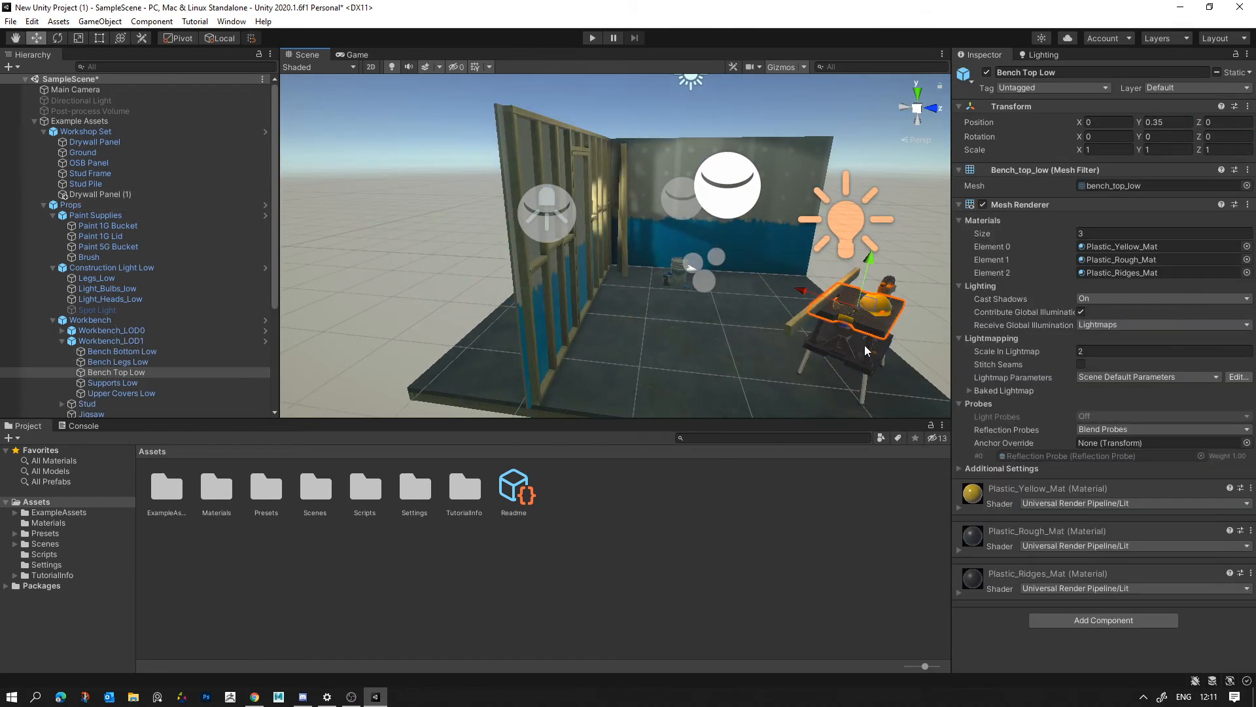
left_click(863, 347)
left_click(843, 347)
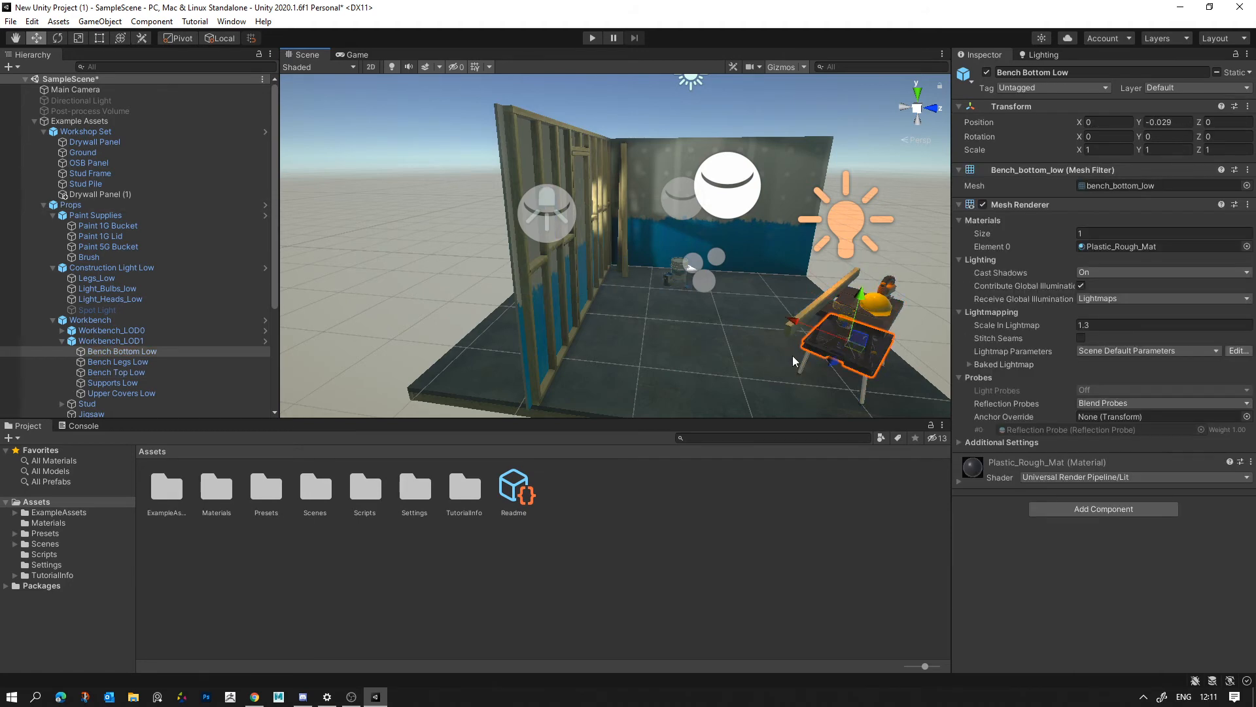
left_click_drag(892, 243, 563, 268, "alt")
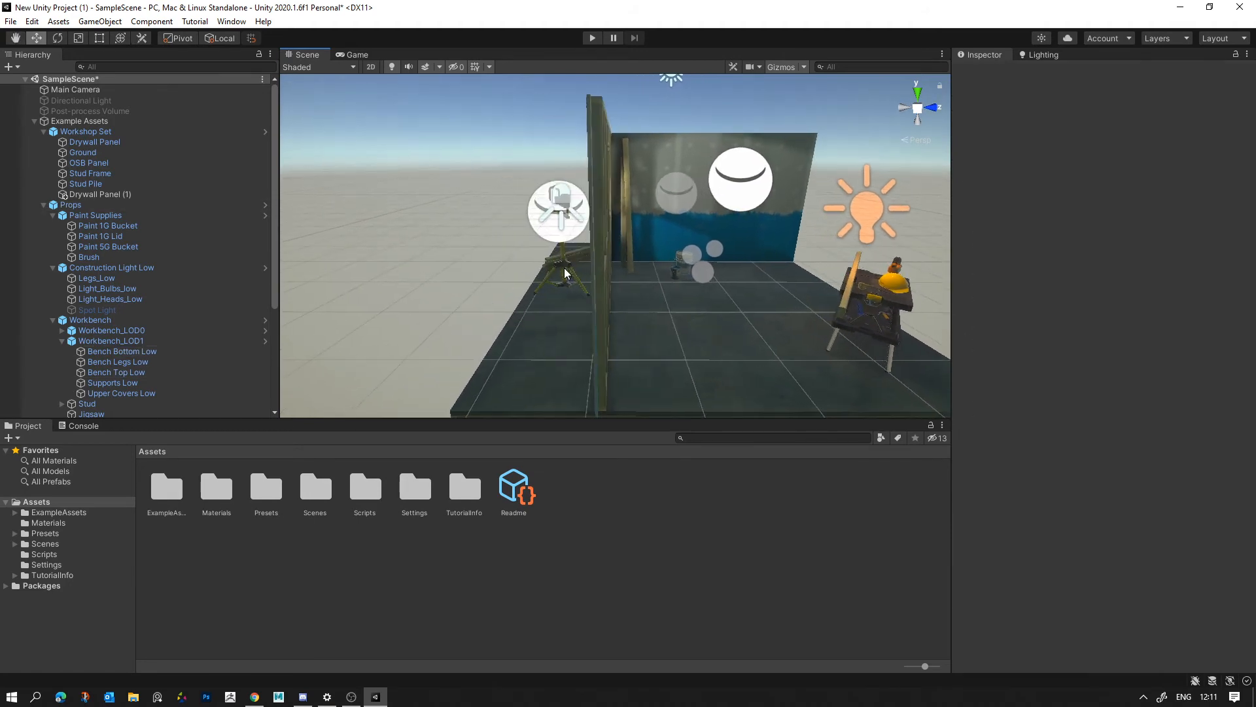
- Try to move the construction light's legs past the new drywall panel into the room
left_click(564, 268)
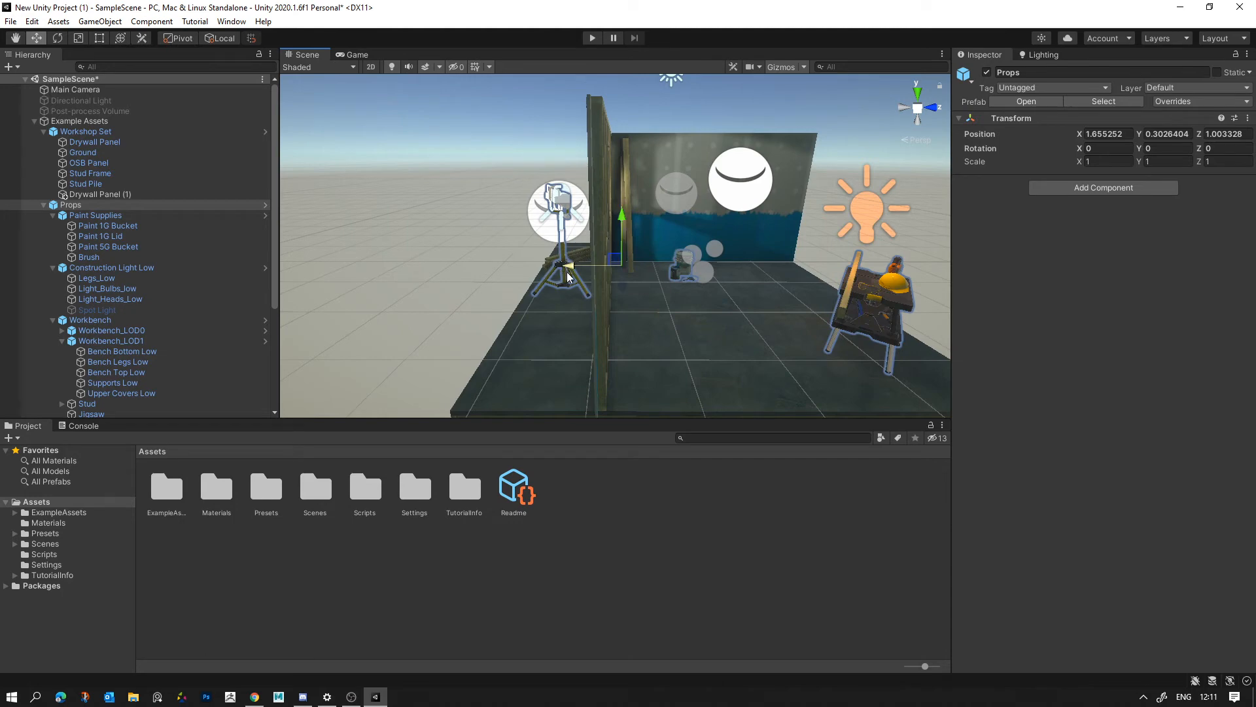
left_click(567, 273)
left_click_drag(544, 264, 774, 302)
key("ctrl+z")
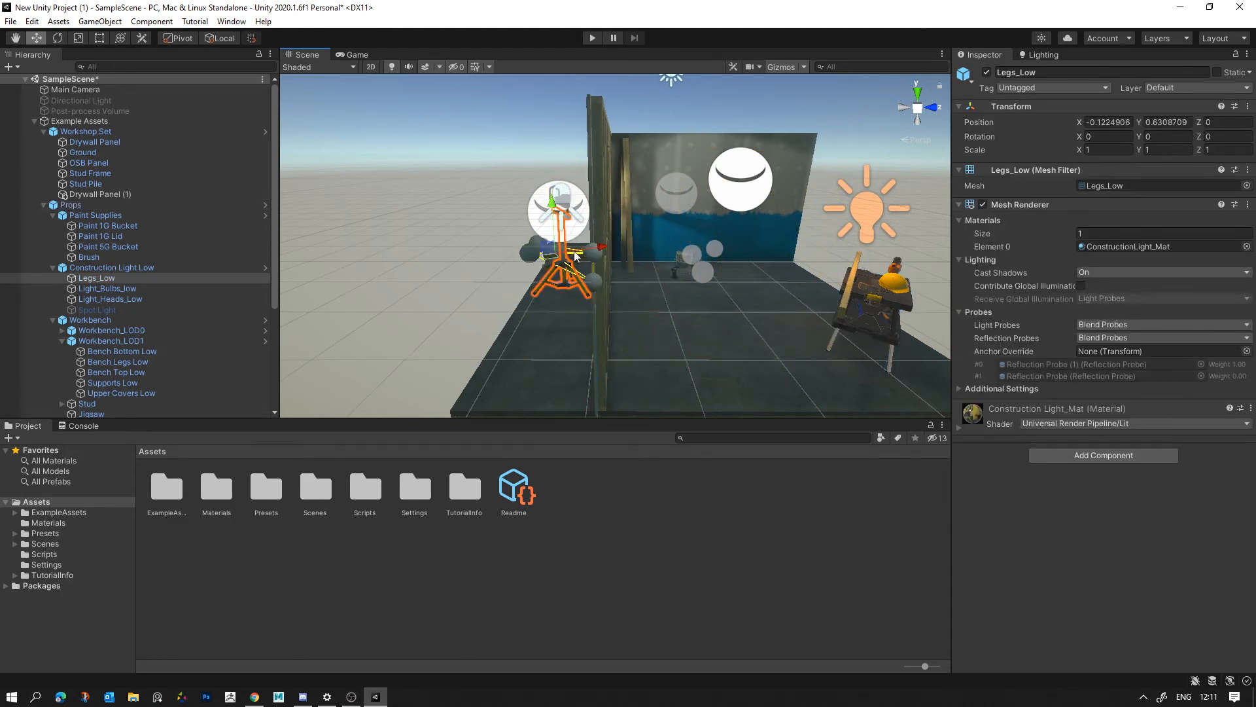
- Examine the construction light and the probes around it from behind the new drywall panel
left_click_drag(605, 229, 840, 236, "alt")
key("f")
key("s")
right_click_drag(841, 235, 1020, 237)
key("a")
left_click(778, 165, "shift")
left_click_drag(809, 220, 745, 266, "alt")
left_click(746, 270)
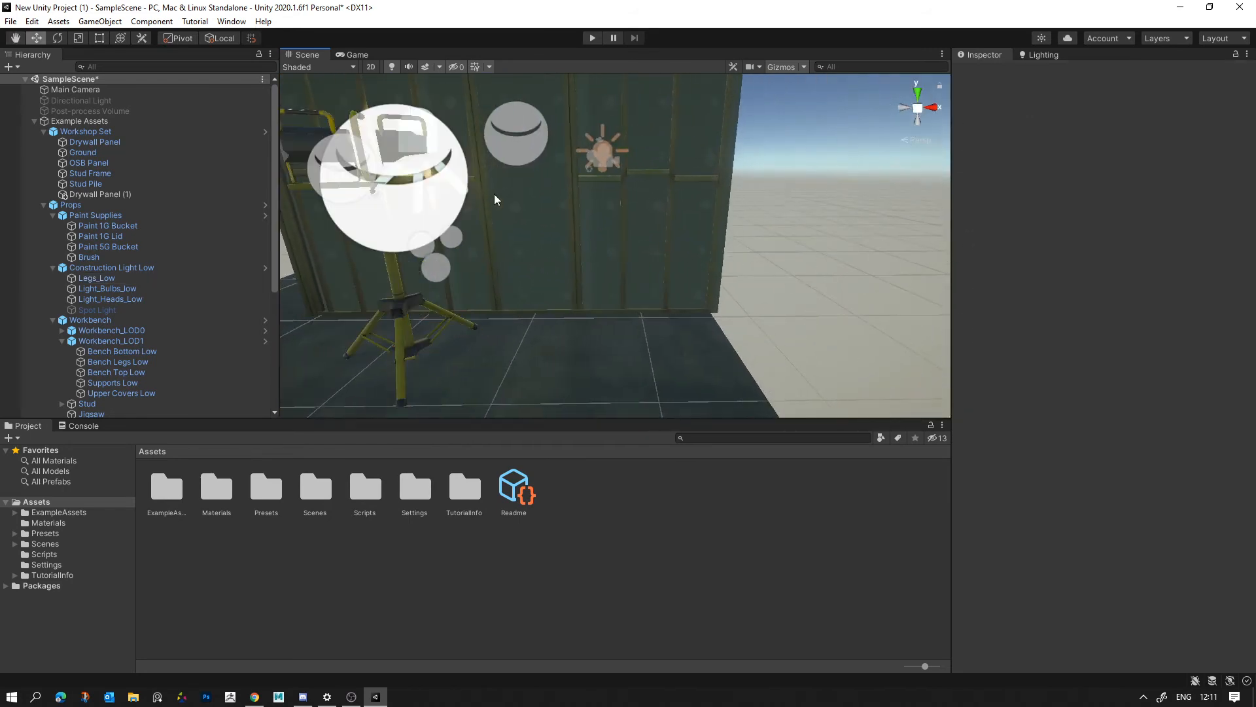
- Try to move Reflection Probe (1) along X away from the construction light
left_click(461, 233)
left_click(379, 230)
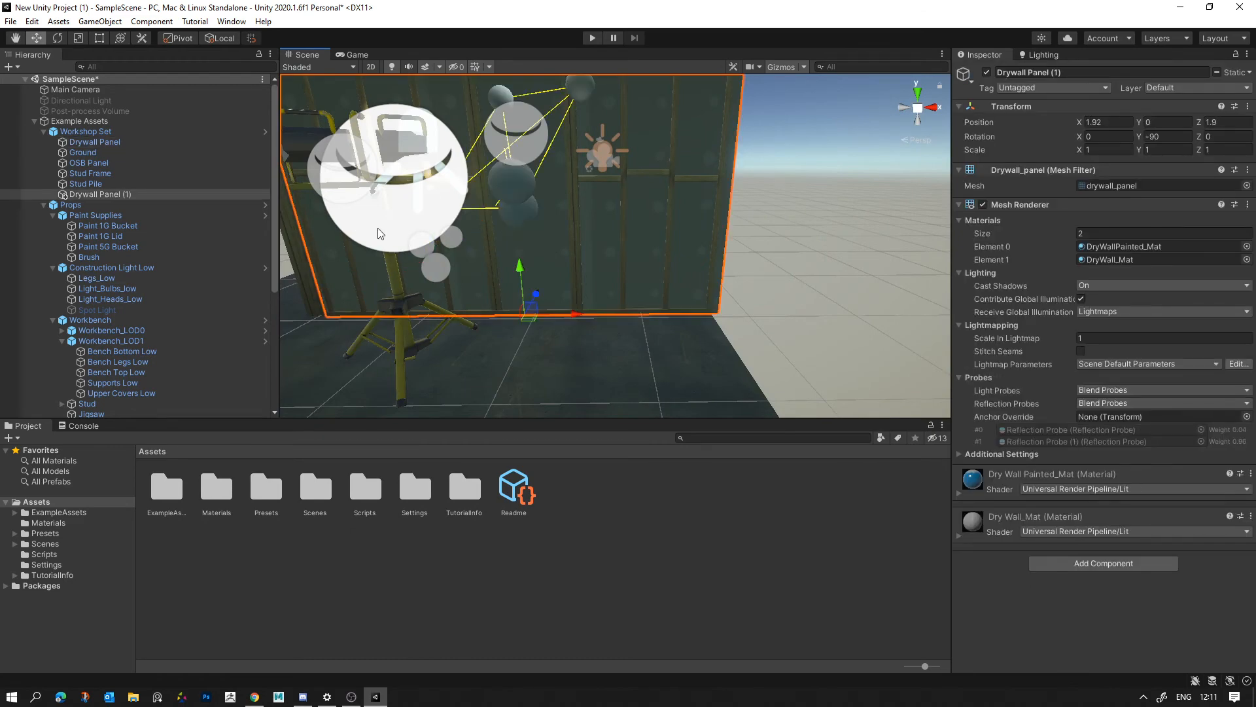
left_click(395, 190)
left_click_drag(435, 175, 623, 216)
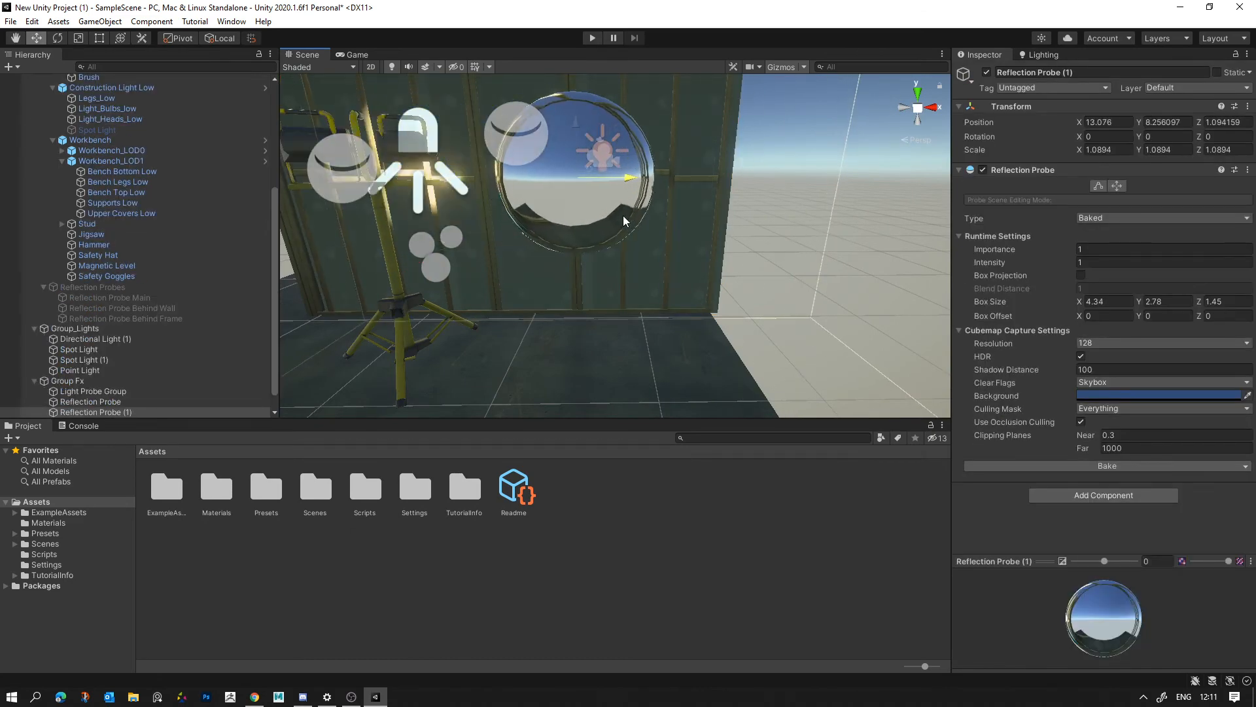
middle_click_drag(566, 244, 721, 245)
scroll(721, 245, "down", 5)
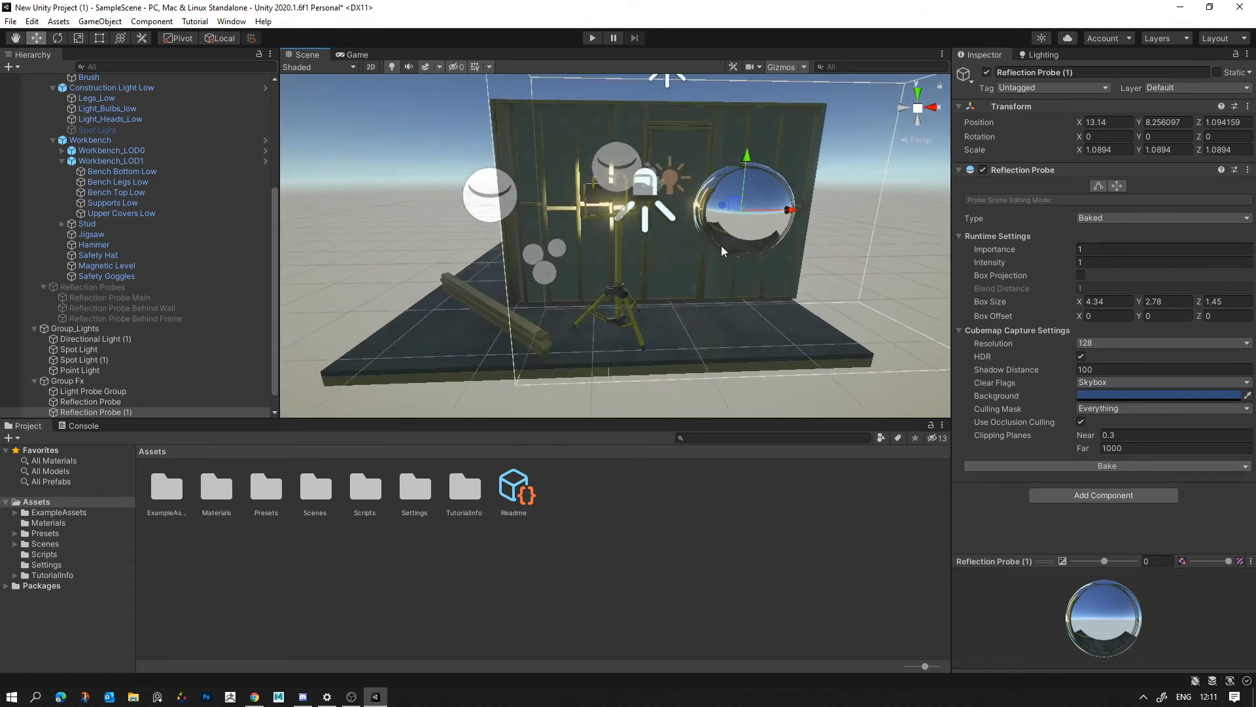
key("ctrl+z")
- Scale Reflection Probe (1) down uniformly to about 0.11
key("e")
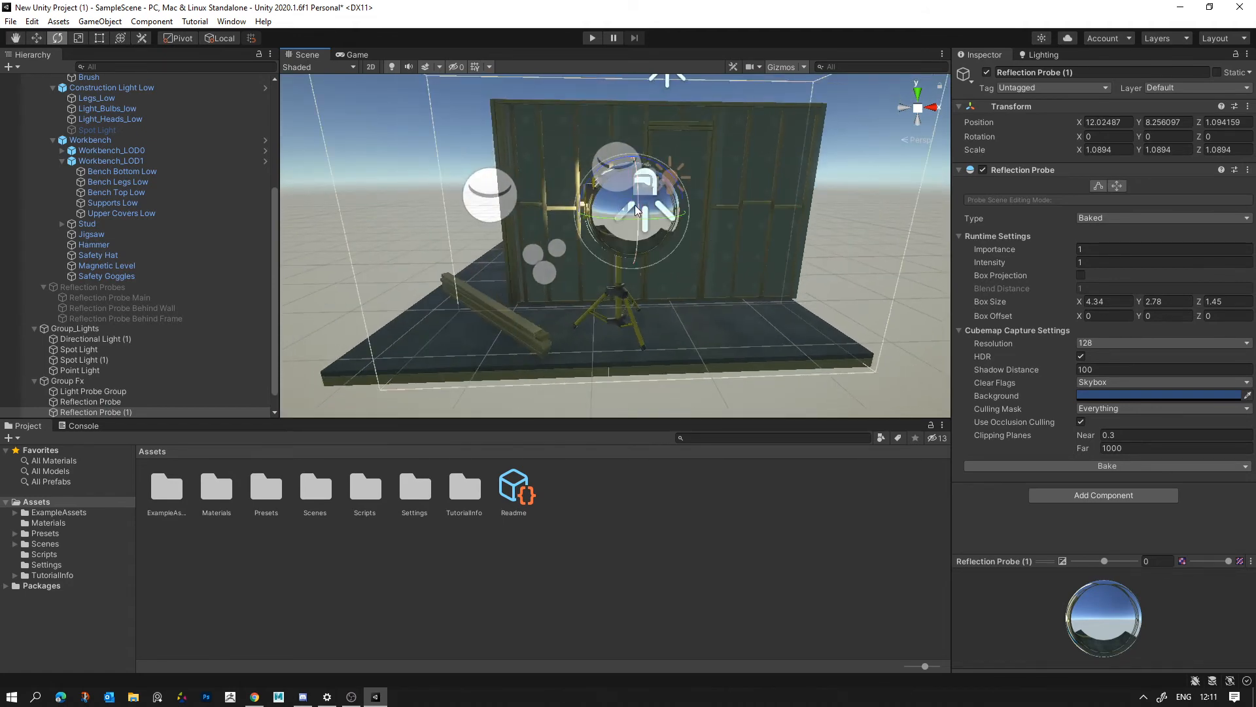
key("r")
left_click_drag(634, 207, 573, 209)
left_click_drag(574, 210, 566, 209, "alt")
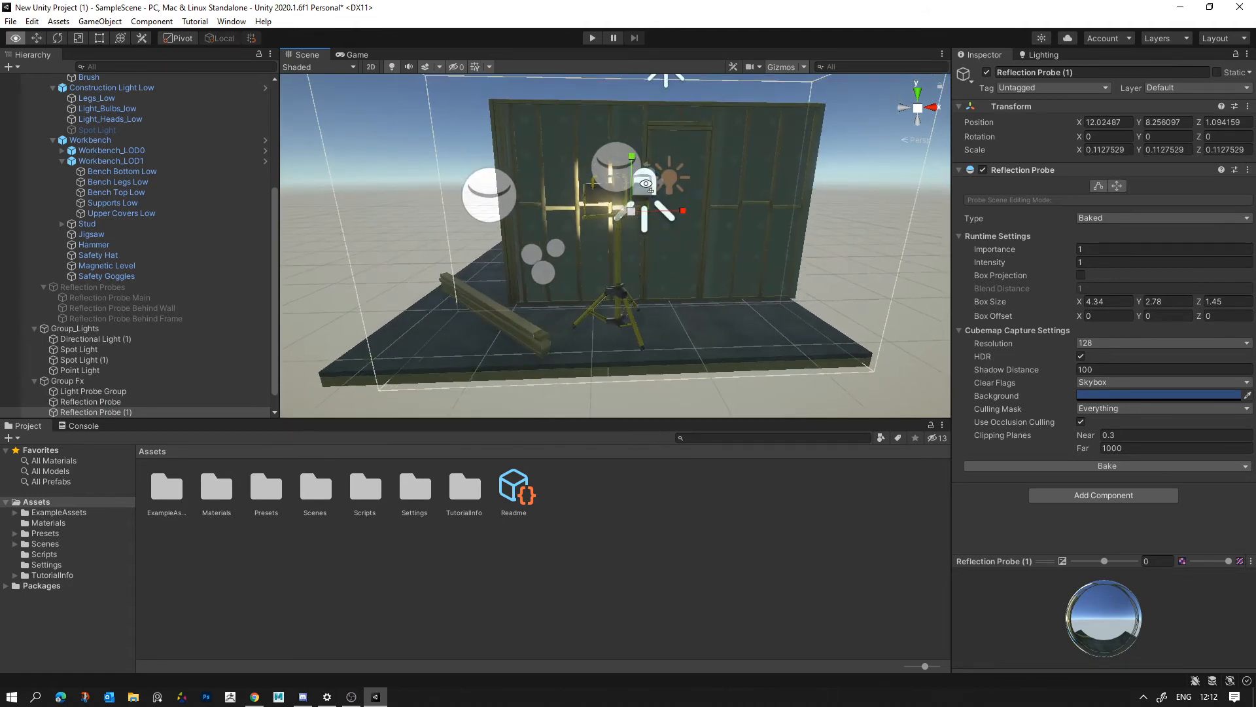
- Select the construction light's heads and legs together with Reflection Probe (1)
scroll(633, 182, "up", 5)
middle_click_drag(634, 182, 586, 123)
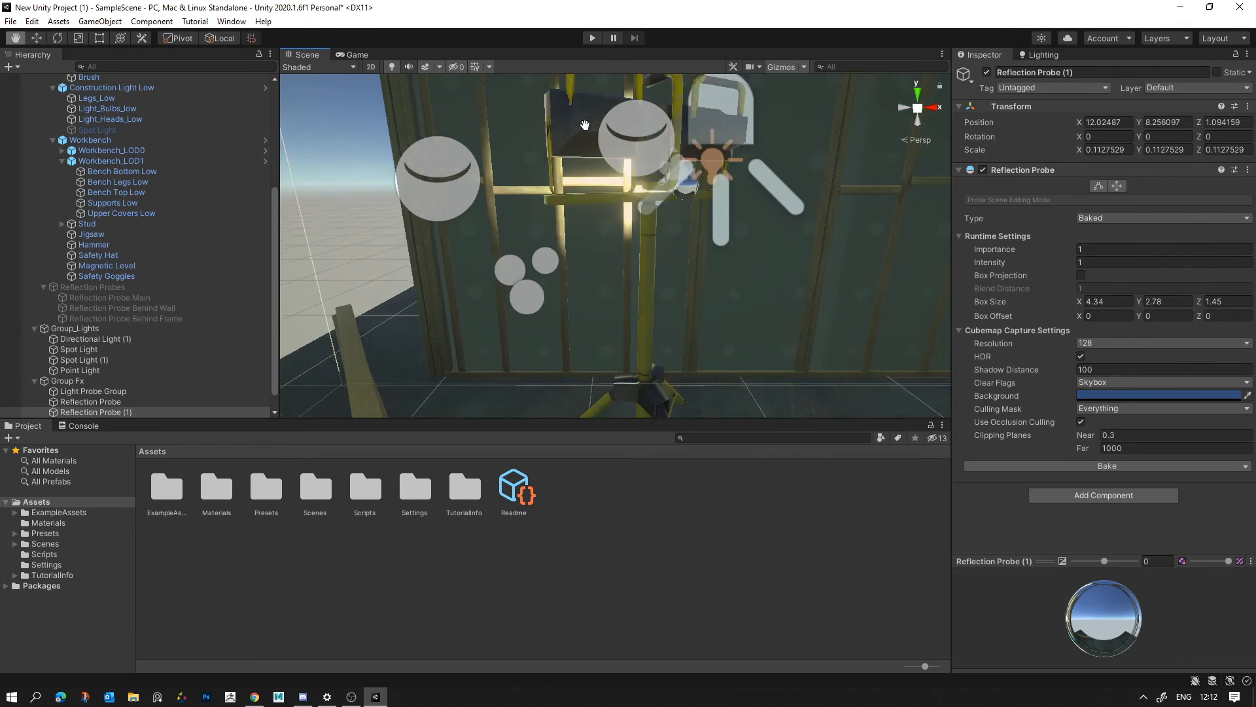
left_click(582, 133)
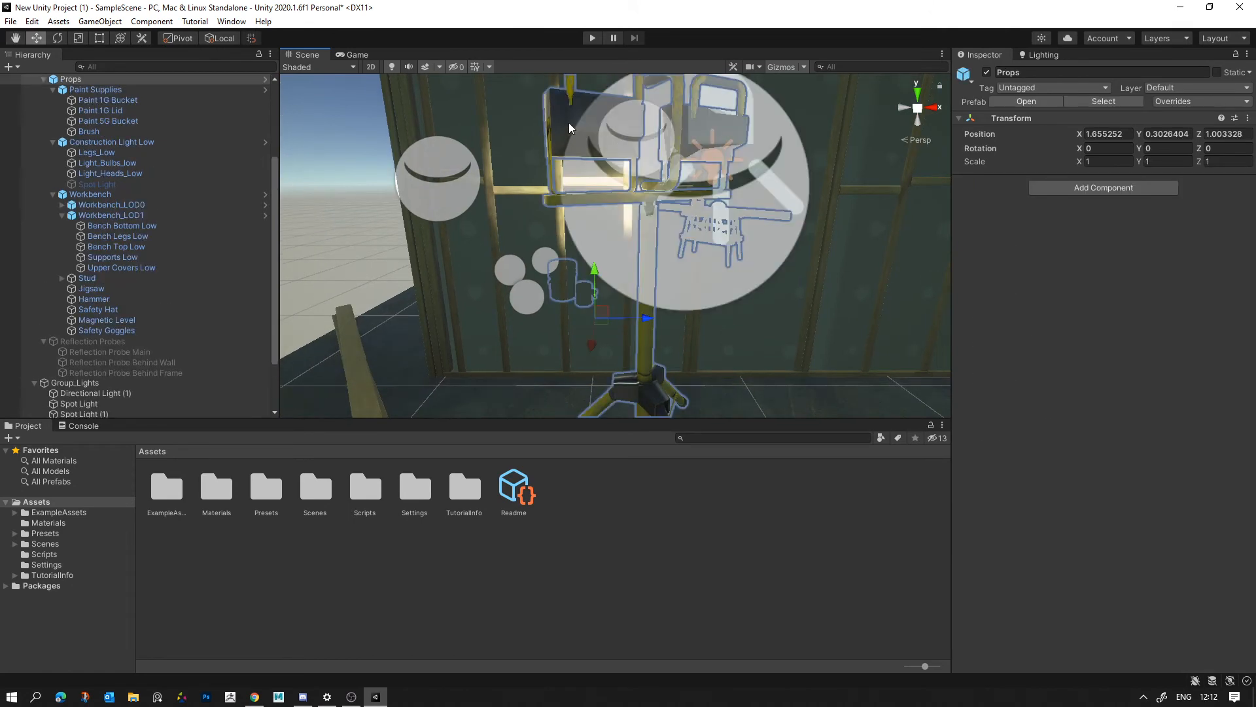
left_click(567, 123)
left_click(647, 348, "shift")
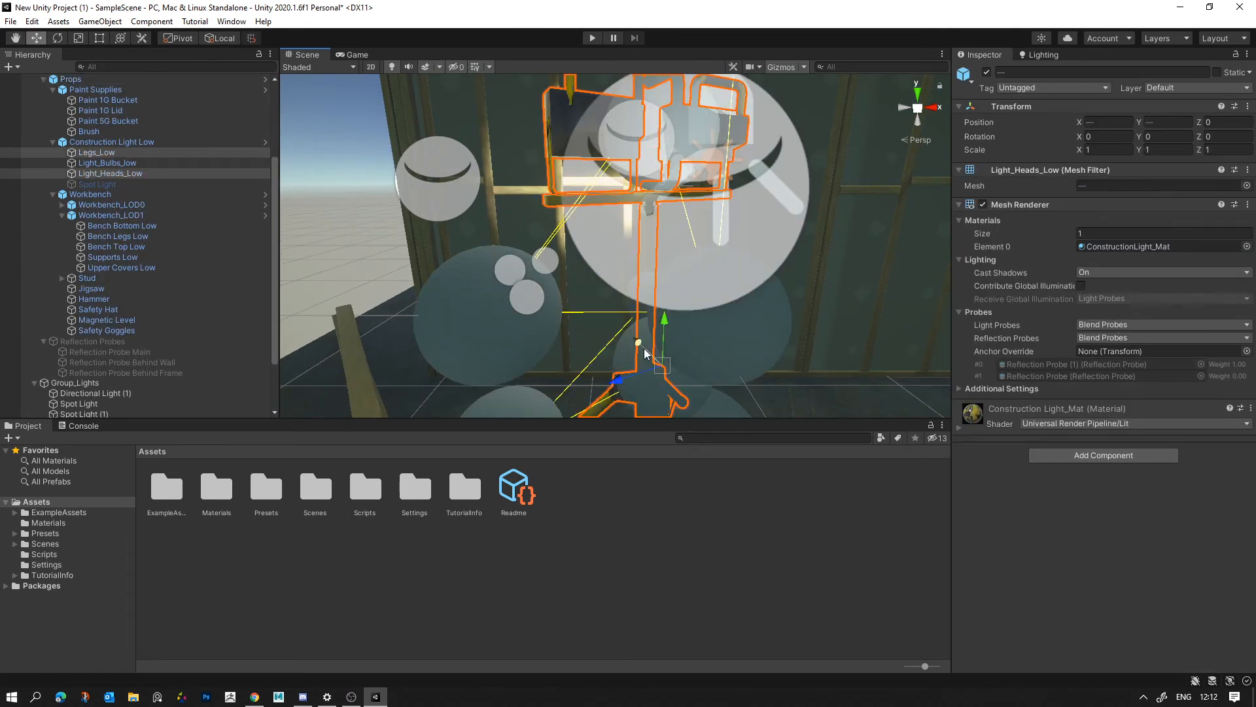
left_click(703, 179, "shift")
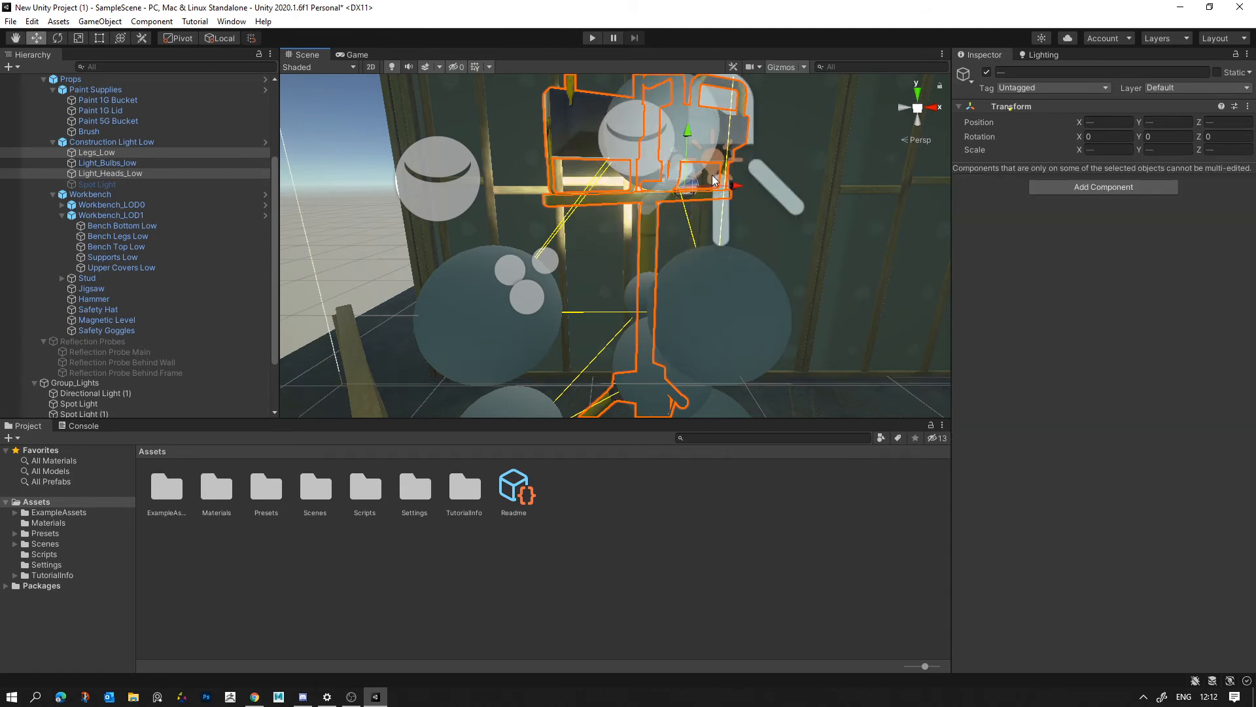
- Add the spot light at the construction light's heads to the current selection
left_click_drag(782, 245, 477, 276, "alt")
scroll(563, 249, "down", 10)
scroll(617, 262, "up", 6)
key("ctrl+z")
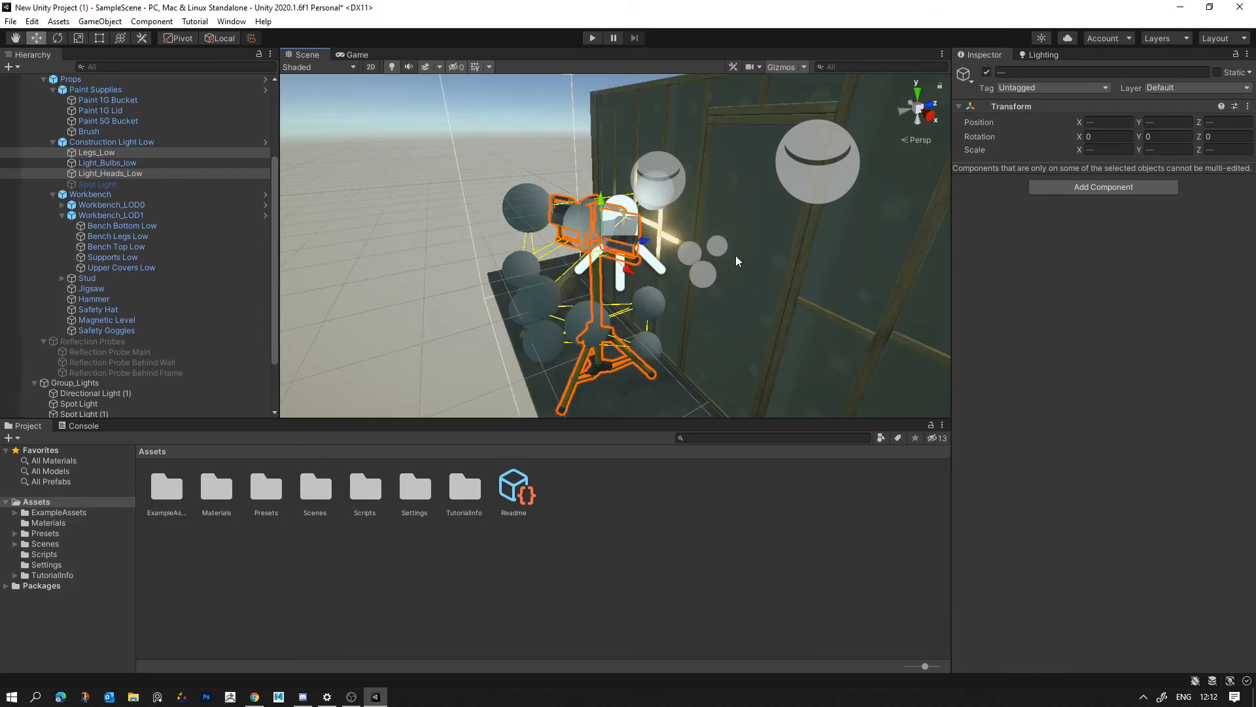
right_click_drag(738, 262, 713, 279)
scroll(175, 286, "down", 2)
scroll(175, 288, "up", 4)
right_click_drag(591, 261, 591, 267)
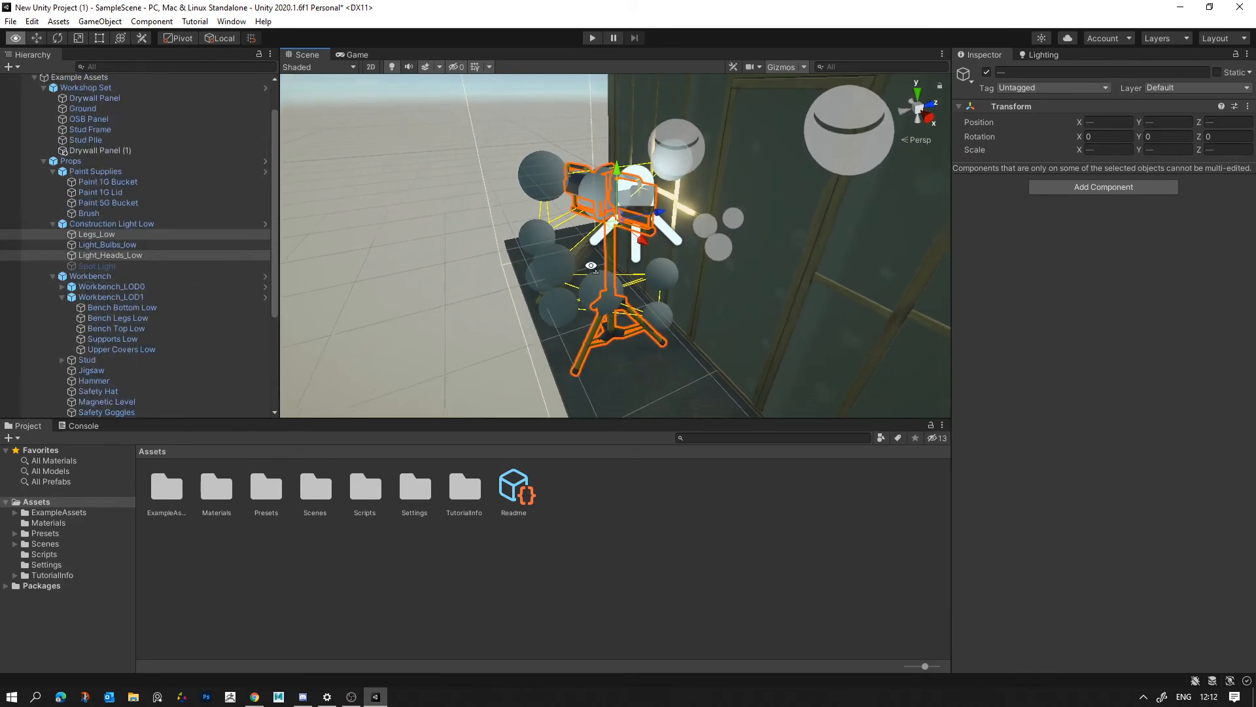
key("f")
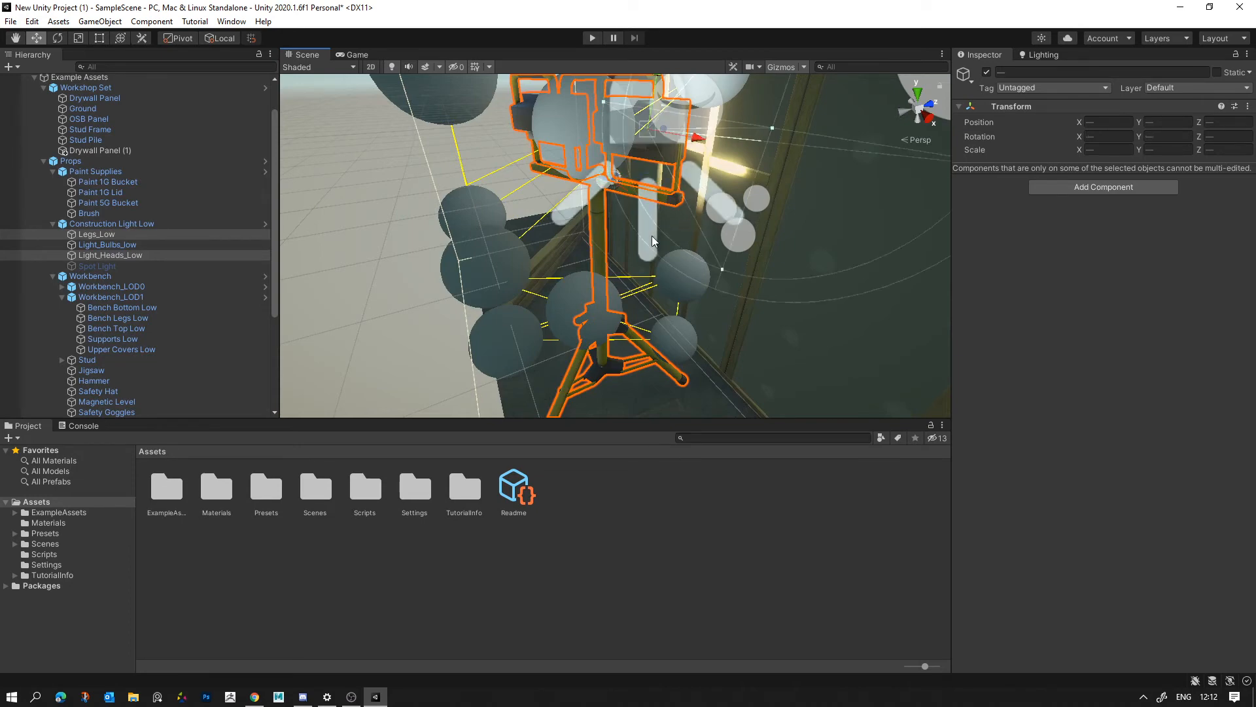
- Try to move the selected construction light parts, probe and spot light through the wall into the room
right_click_drag(666, 342, 451, 265)
key("s")
key("d")
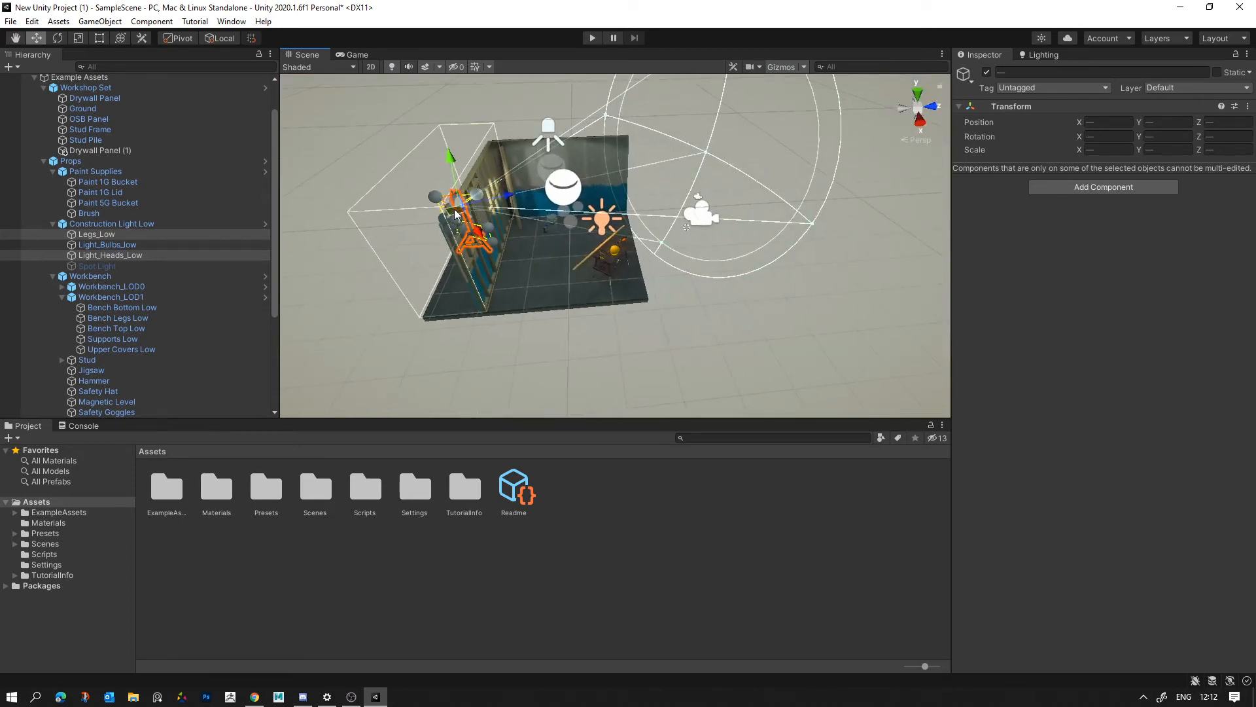
left_click_drag(451, 209, 603, 277)
key("e")
key("ctrl+z")
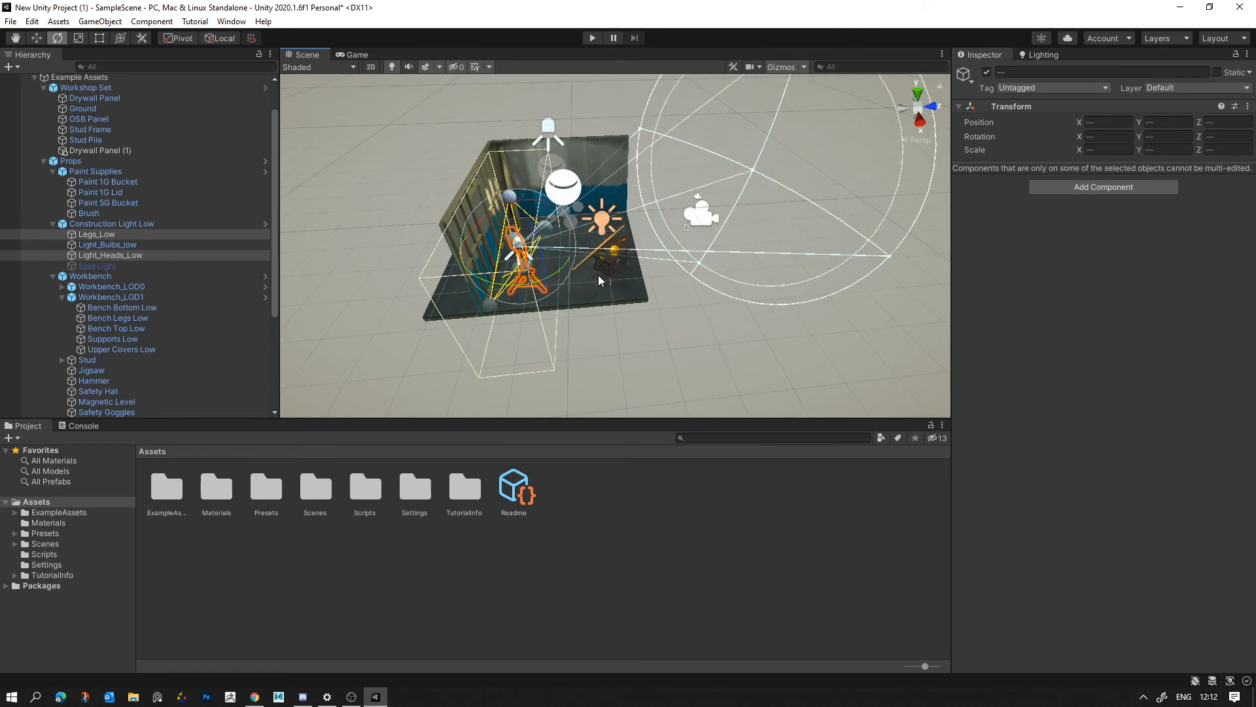
- Examine the construction light's heads, crossbar and small reflection probe up close behind the wall
key("w")
right_click_drag(598, 280, 632, 249)
key("w")
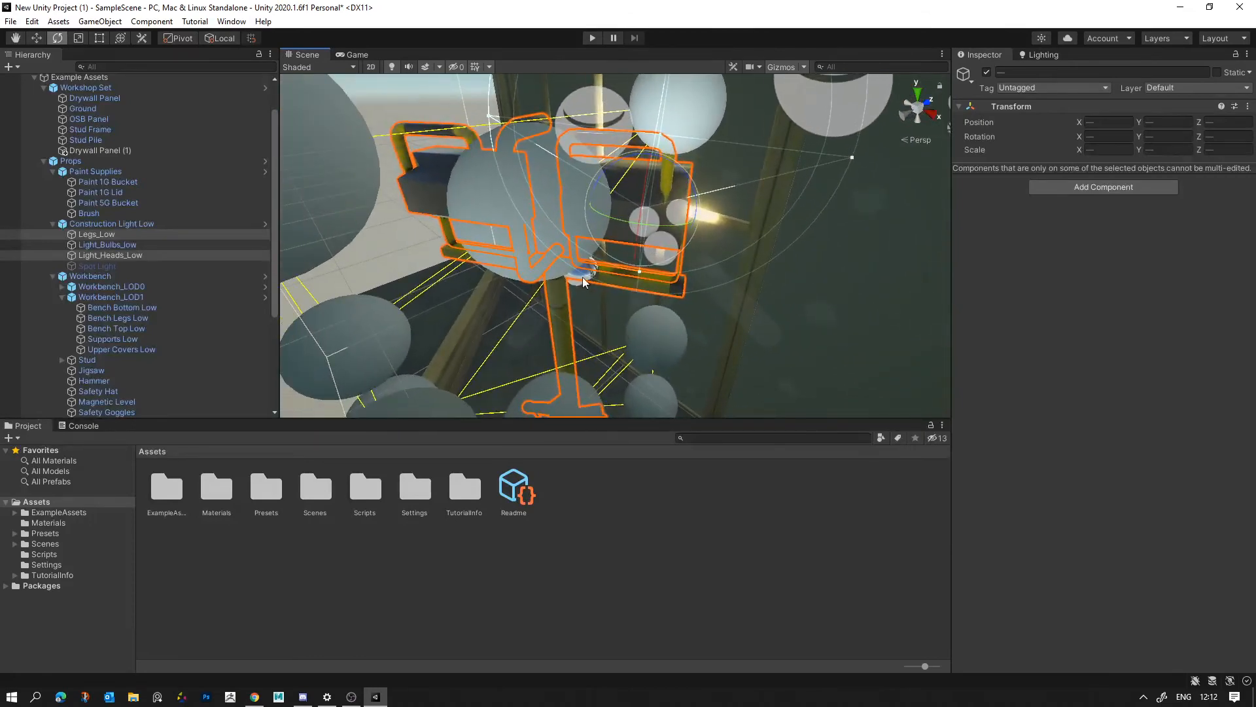
left_click(583, 281, "ctrl")
key("s")
right_click_drag(689, 300, 674, 294)
key("w")
left_click_drag(617, 235, 619, 239)
right_click_drag(620, 243, 713, 159)
key("w")
key("s")
- Switch the transform handle to the center of the selected construction light parts and undo the last change
key("z")
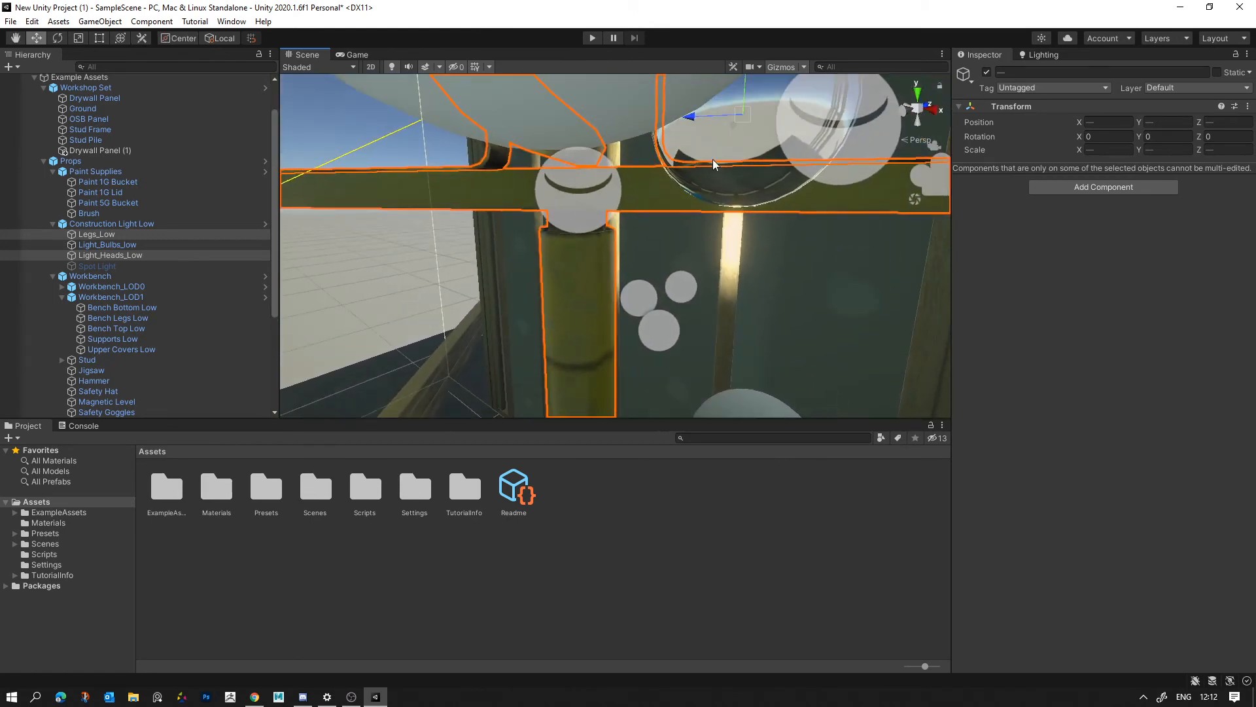
left_click(716, 140, "shift")
key("ctrl+z")
key("s")
right_click_drag(751, 184, 646, 199)
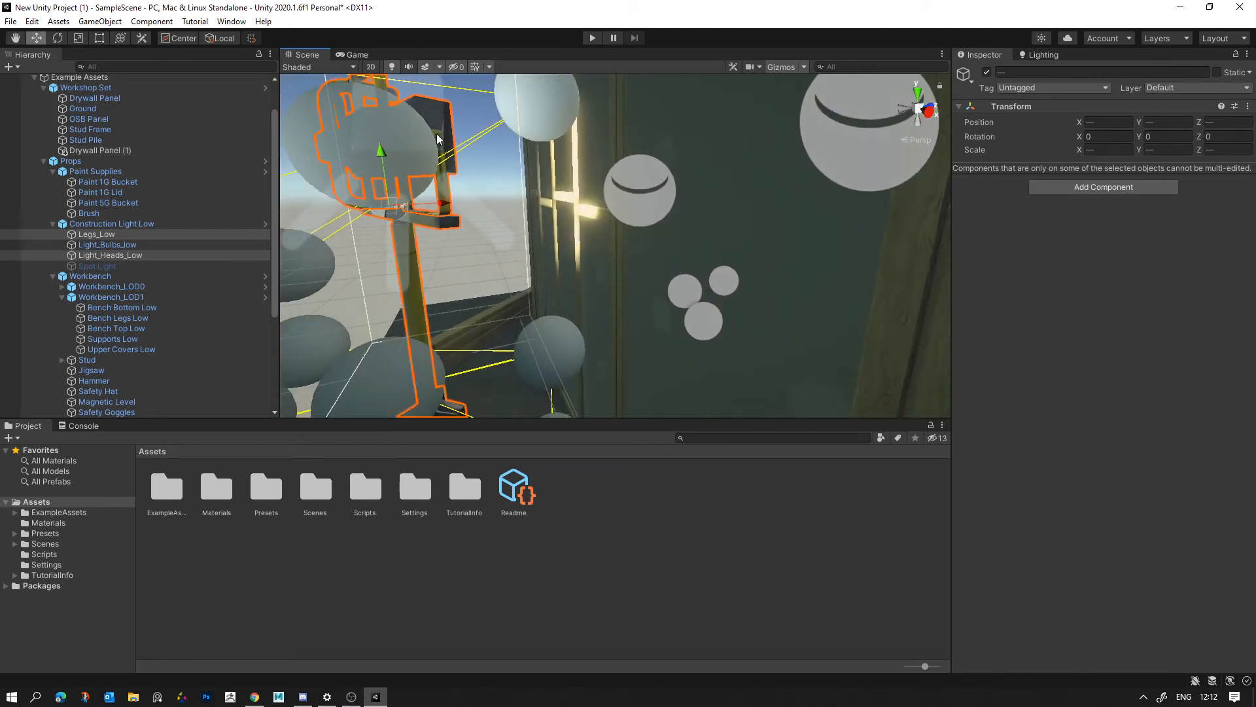
right_click_drag(484, 160, 466, 162)
left_click_drag(479, 198, 406, 207)
key("ctrl+z")
key("s")
right_click_drag(484, 224, 787, 62)
left_click(510, 212)
- Shift the color of the spot light above the room to a warmer, more saturated orange
key("d")
key("w")
key("s")
left_click(719, 194)
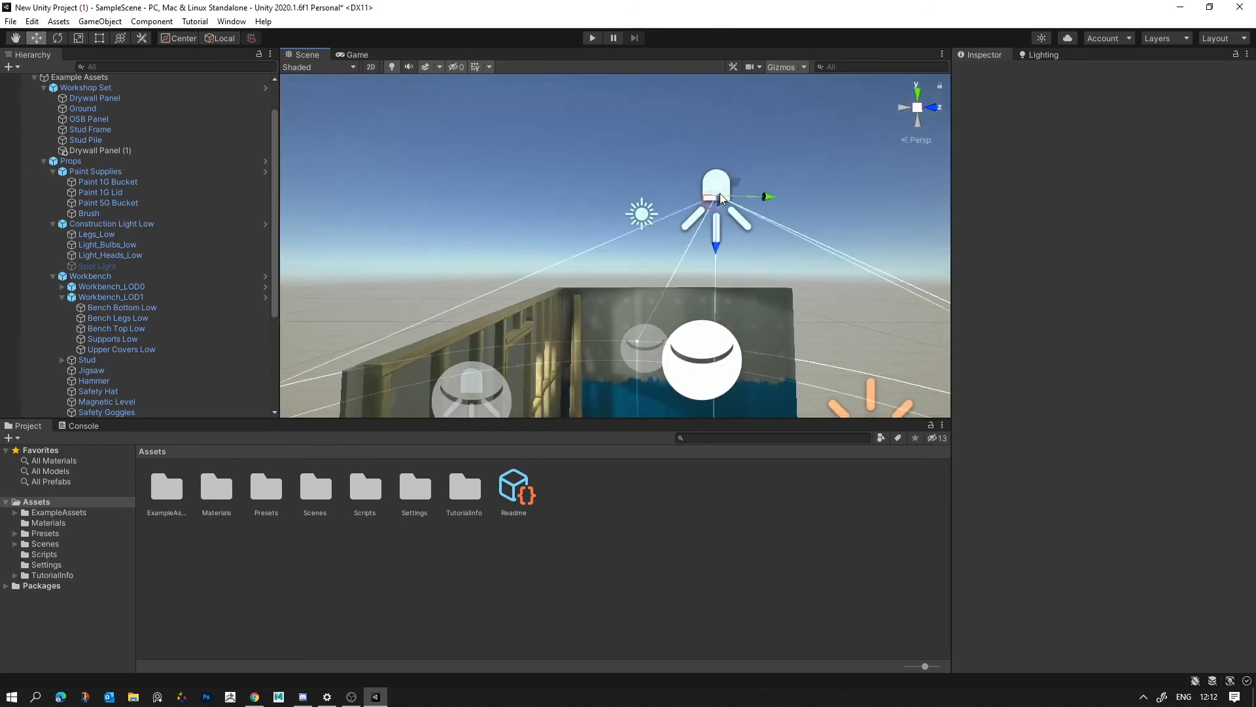
right_click_drag(720, 195, 752, 217)
left_click(1151, 229)
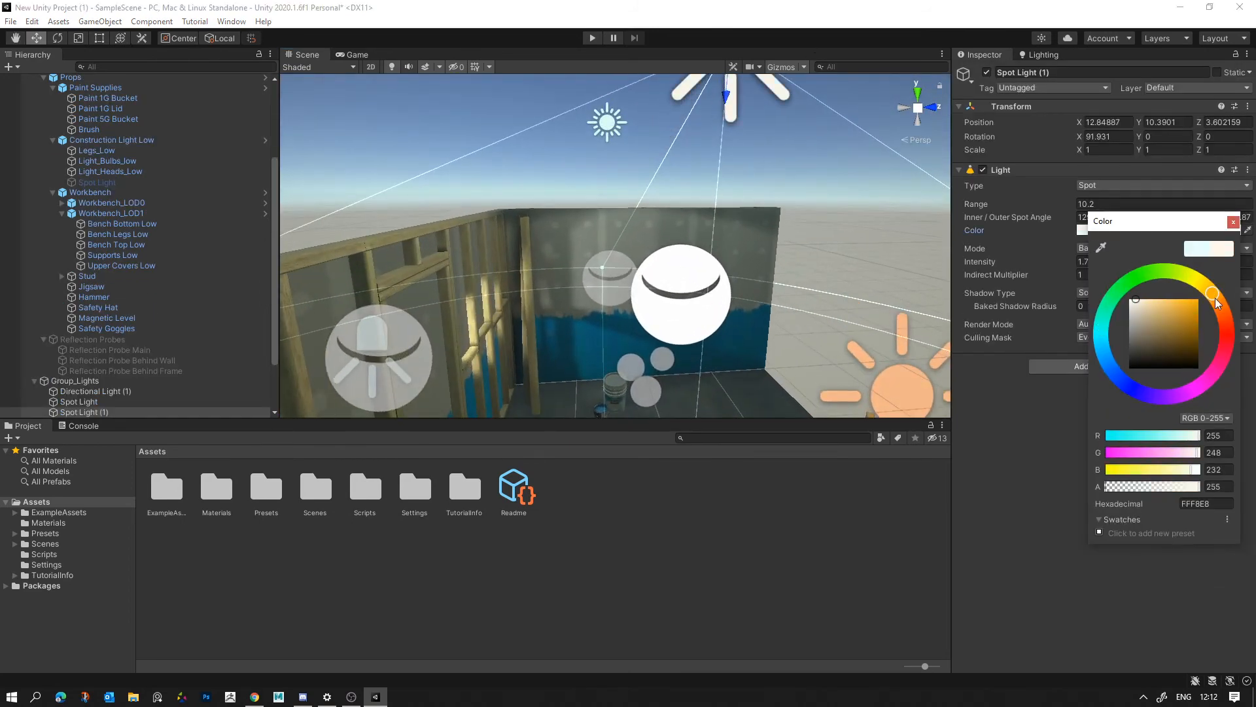
left_click_drag(1215, 297, 1220, 305)
left_click_drag(1156, 331, 1162, 330)
left_click_drag(1165, 323, 1203, 286)
- Rebake the scene lighting with the current lightmapping settings and view the room's corner
left_click(889, 216)
left_click_drag(736, 200, 712, 246, "alt")
left_click(1041, 55)
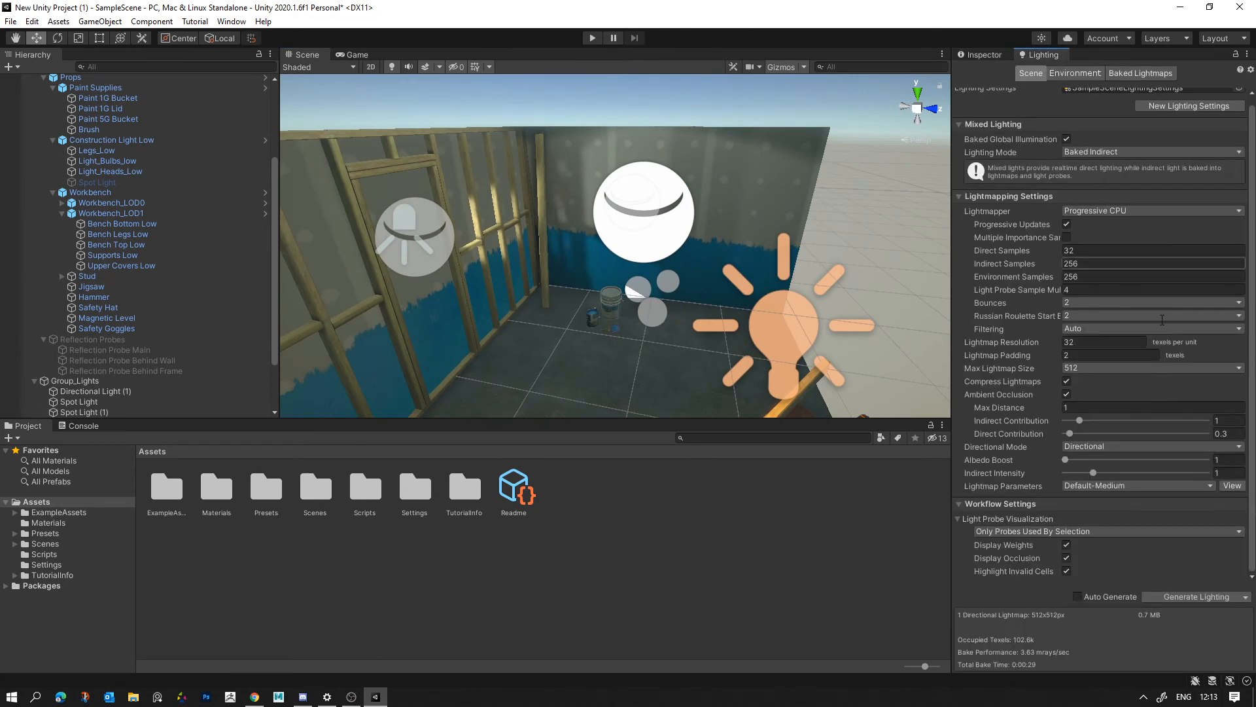
left_click(1202, 596)
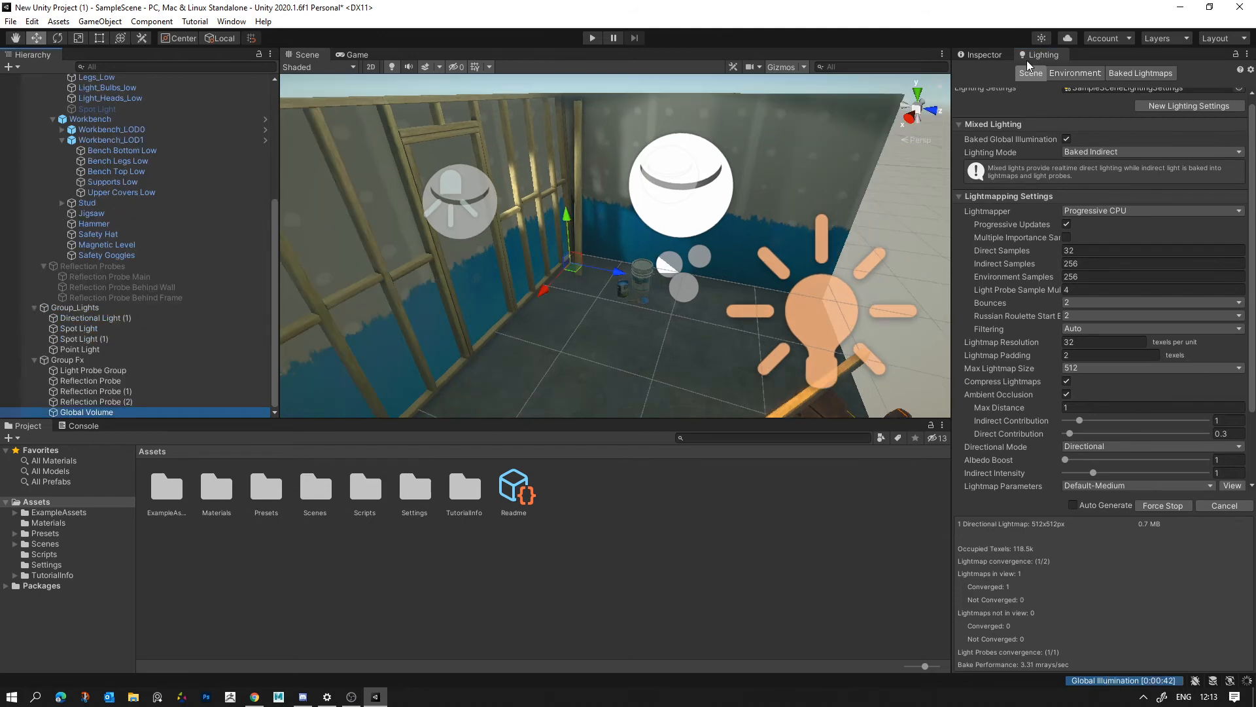
left_click(984, 55)
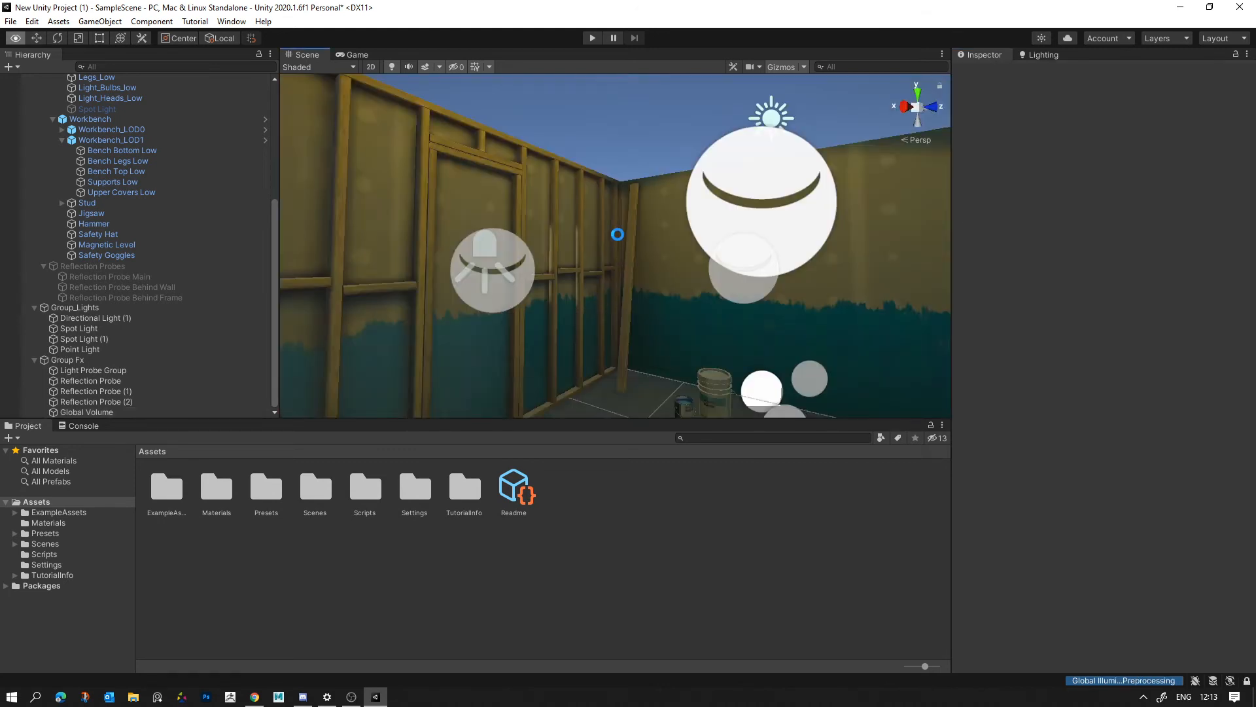
left_click_drag(617, 234, 661, 170, "alt")
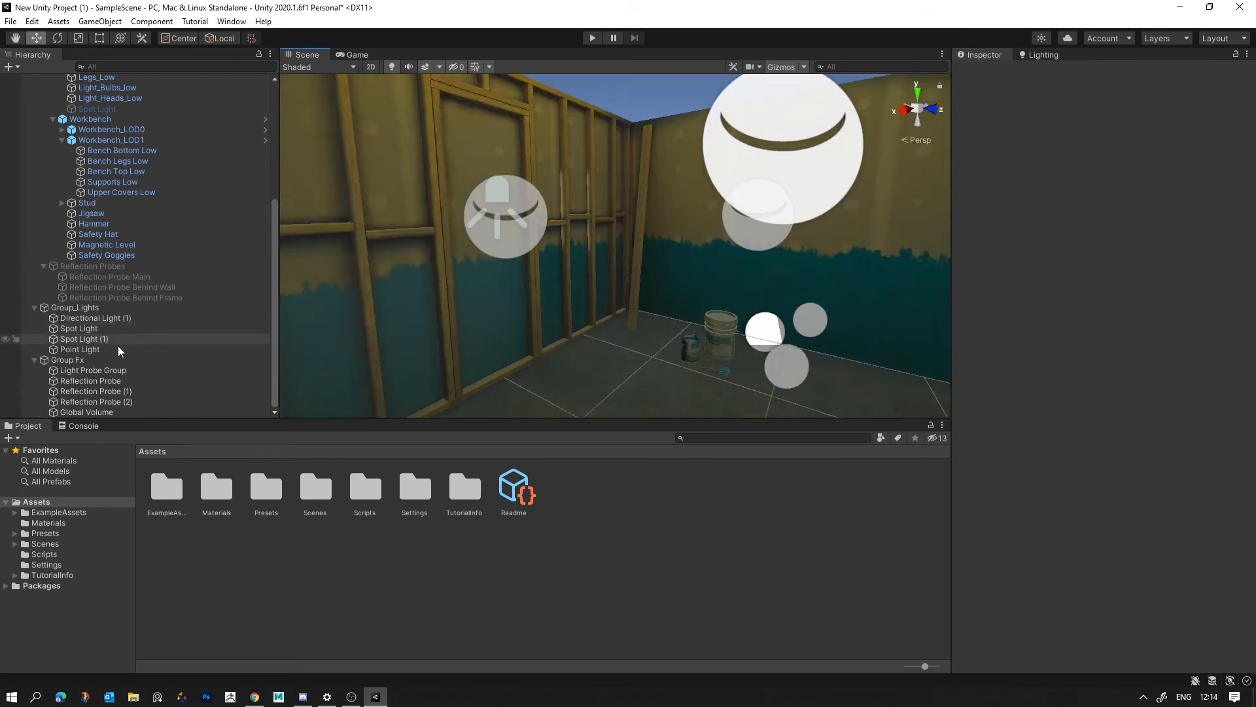
- Compare the room with and without the Global Volume's post-processing from several viewpoints, leaving the volume enabled
left_click(98, 412)
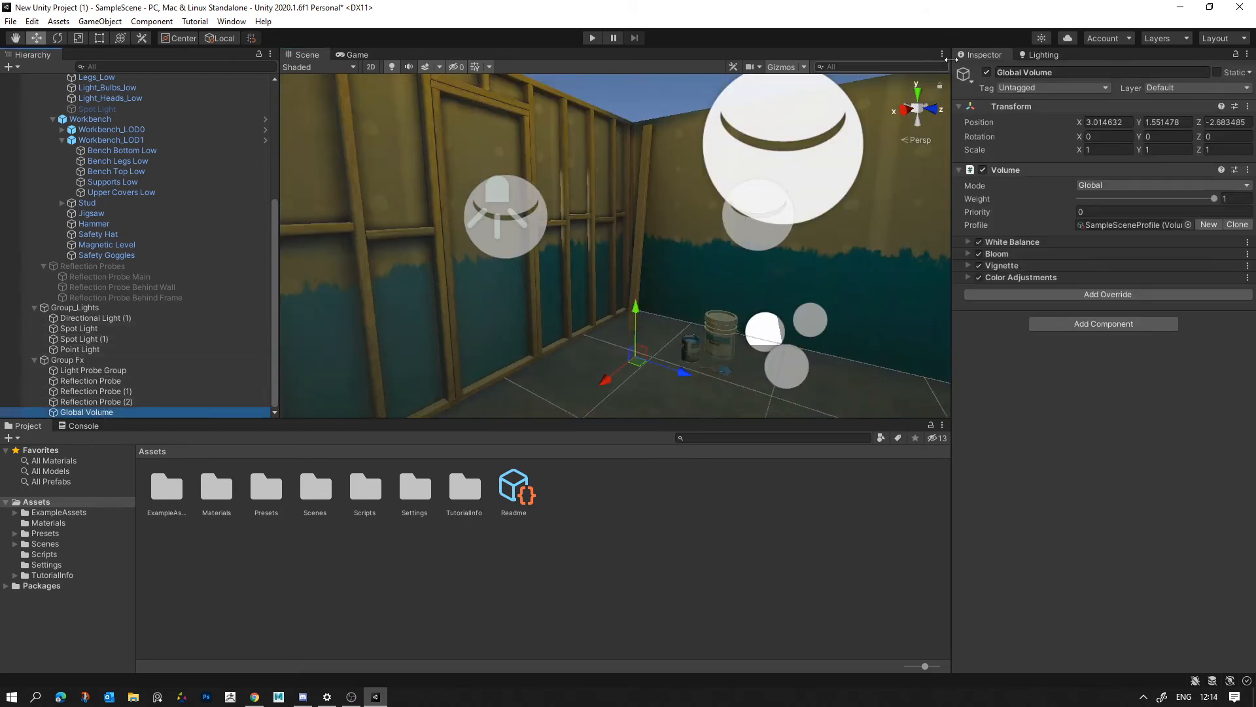
left_click(989, 74)
left_click(988, 74)
left_click(988, 74)
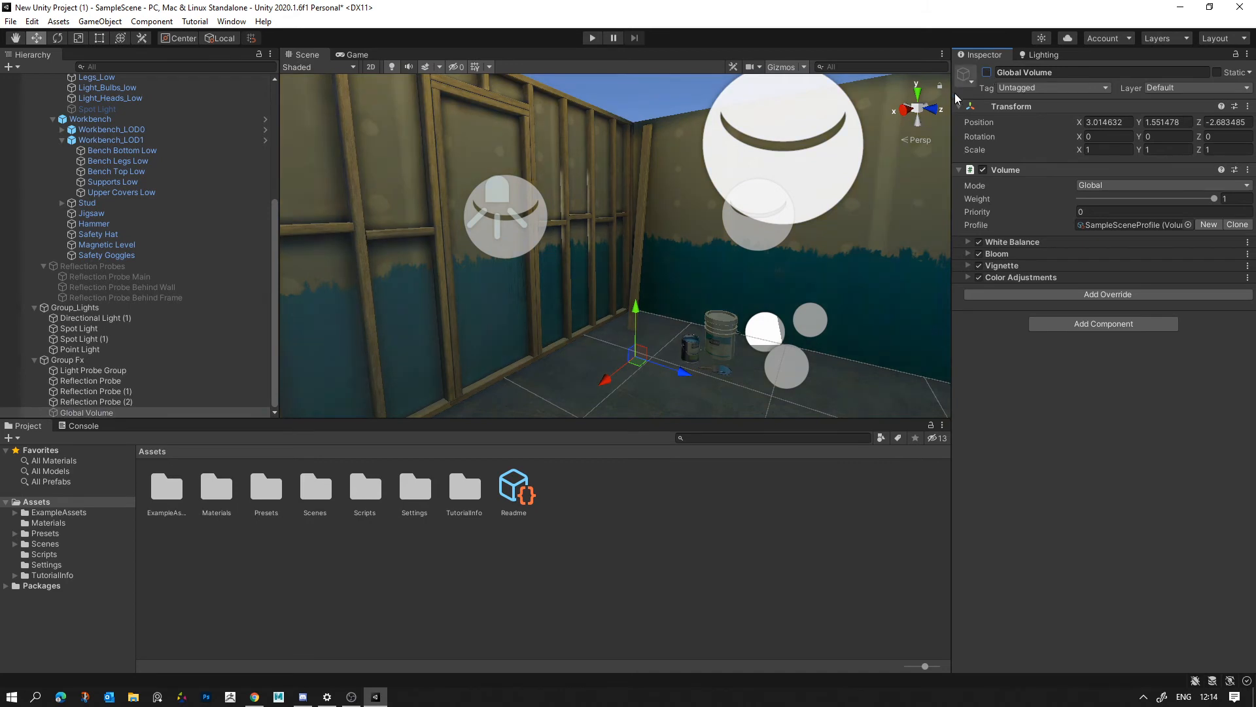
left_click_drag(815, 216, 753, 223, "alt")
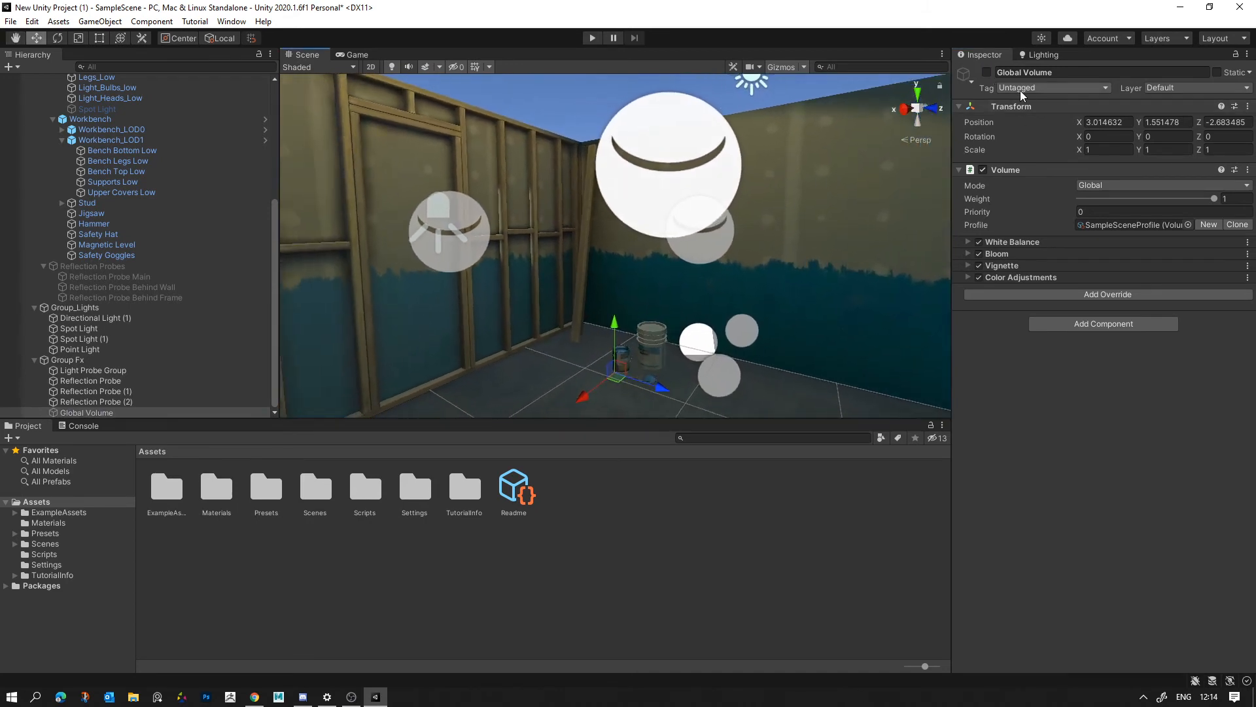
left_click(986, 72)
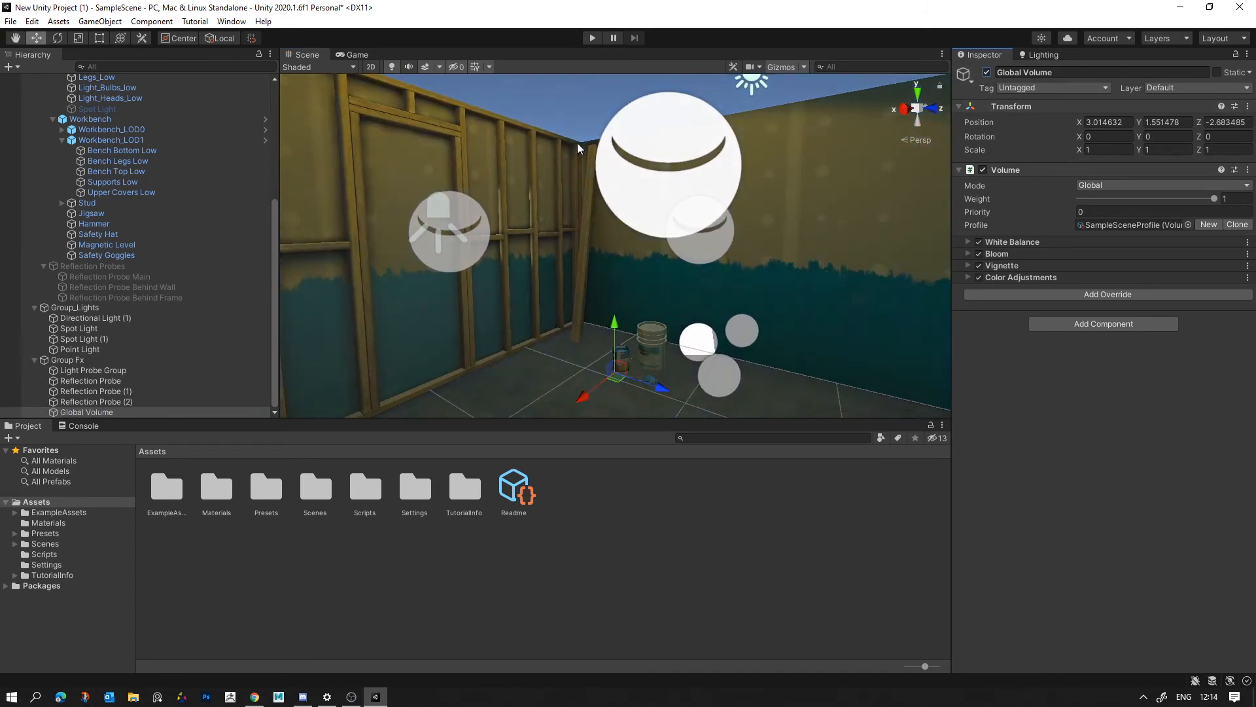
left_click_drag(579, 146, 576, 198, "alt")
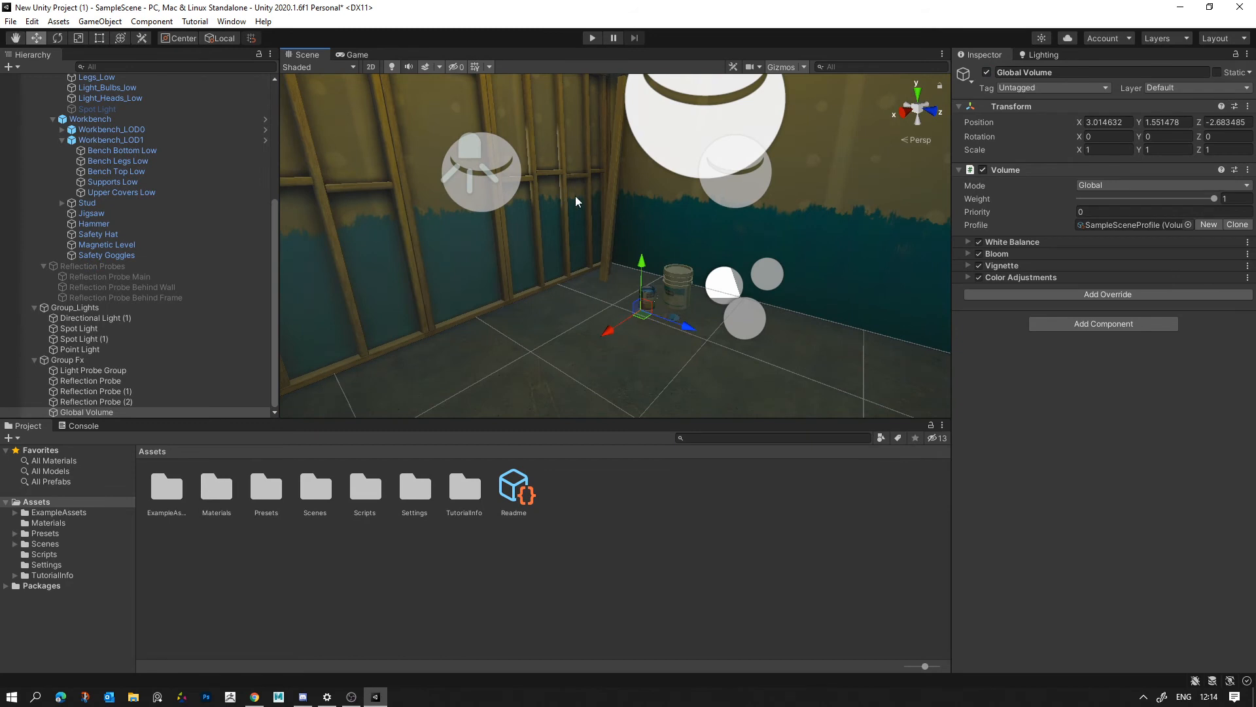
left_click(988, 73)
left_click(988, 73)
left_click(988, 73)
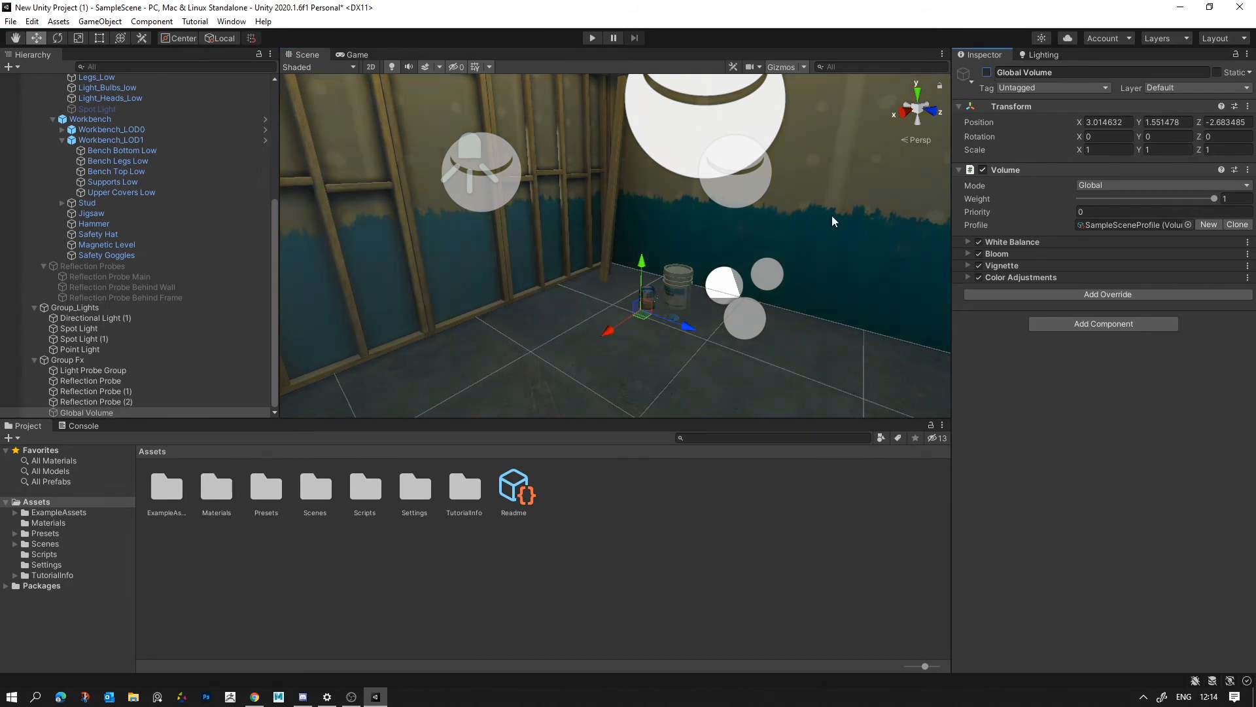
left_click(987, 73)
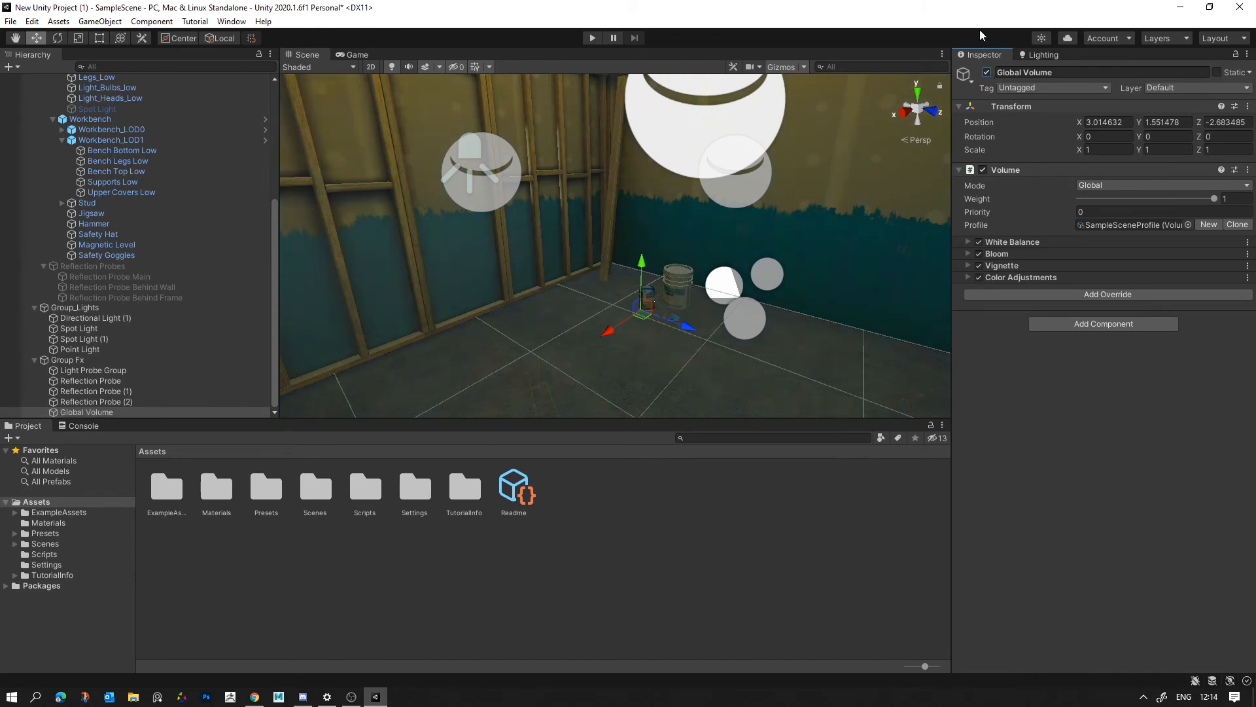
right_click_drag(652, 334, 740, 367)
left_click(813, 200)
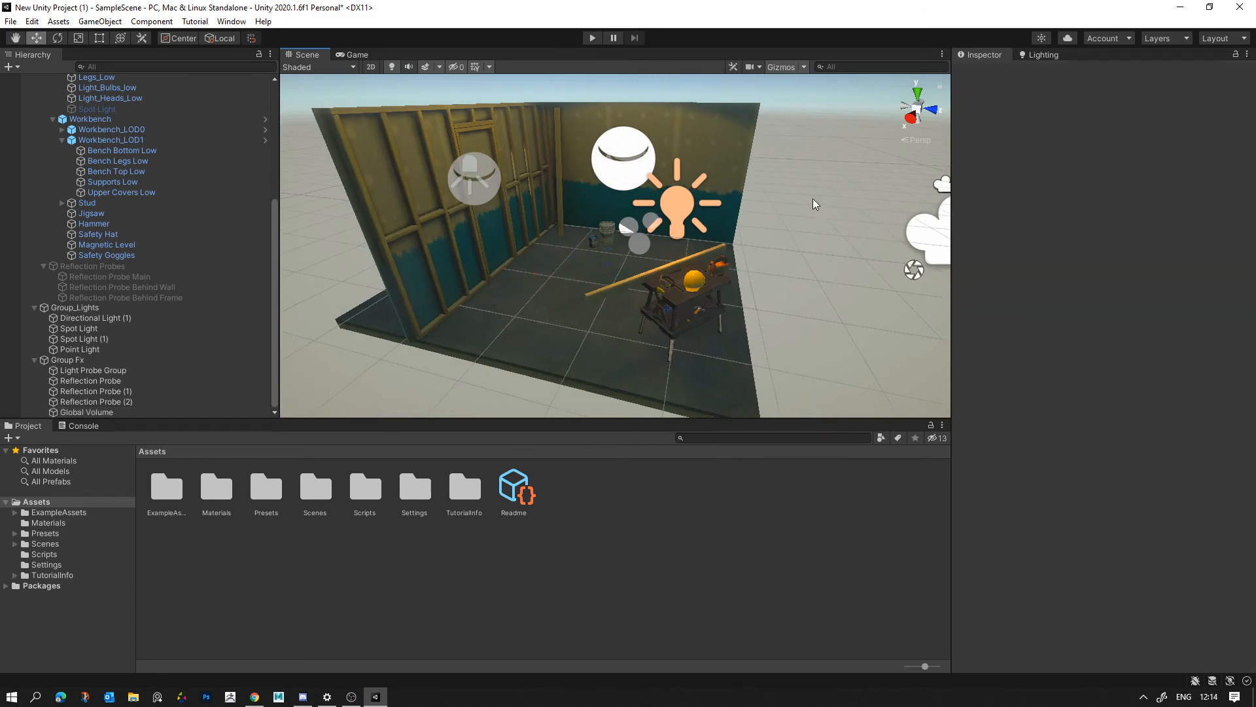
right_click_drag(730, 291, 729, 205)
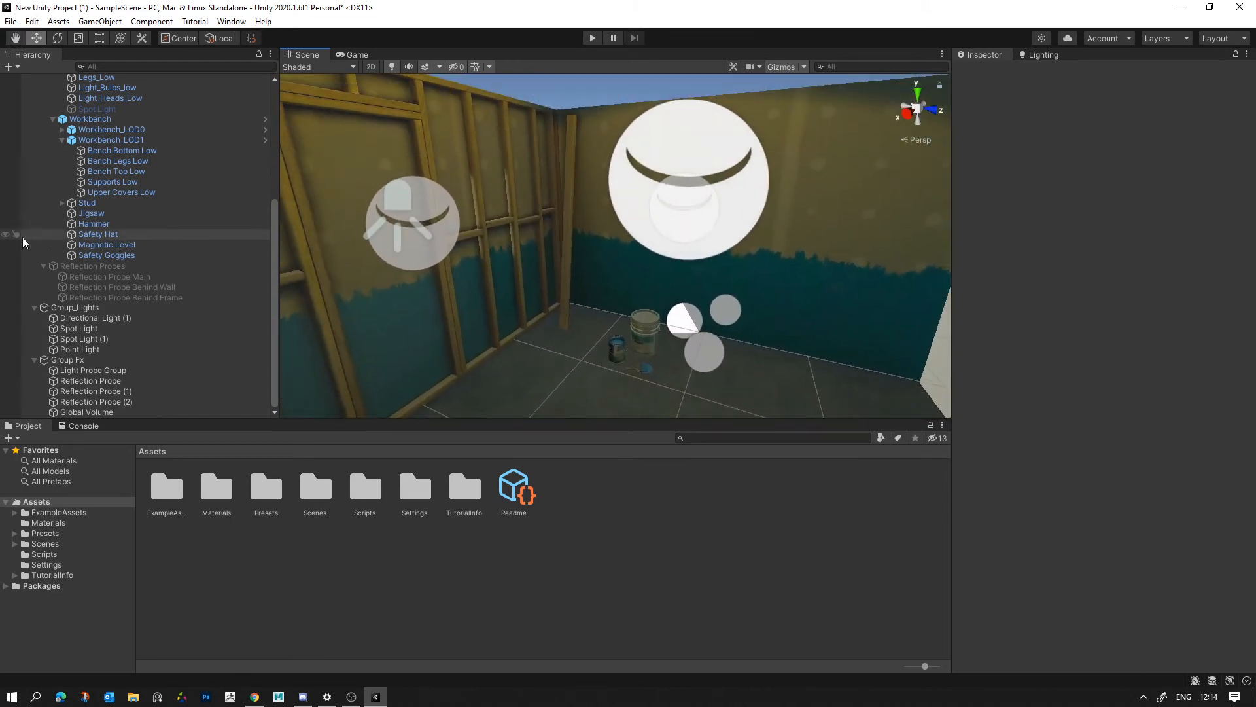
- Collapse the Group Fx and Example Assets groups in the scene hierarchy
left_click(34, 360)
scroll(54, 134, "up", 4)
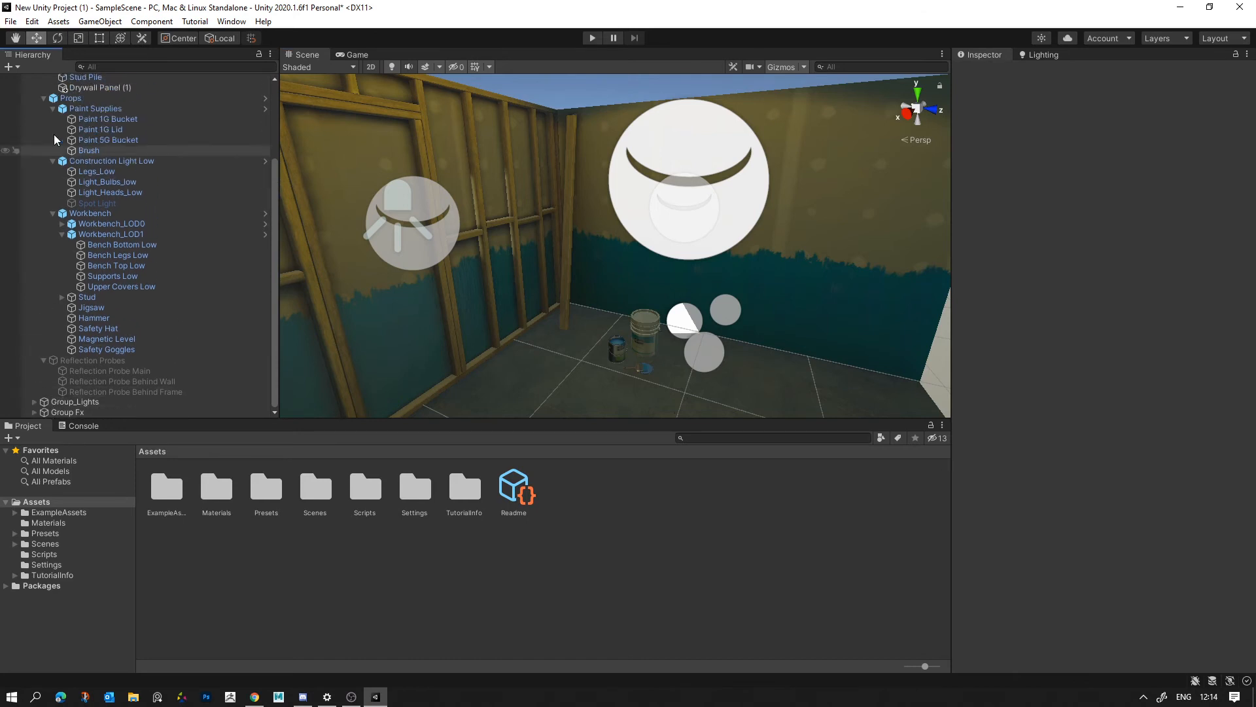
left_click(28, 78)
right_click(90, 153)
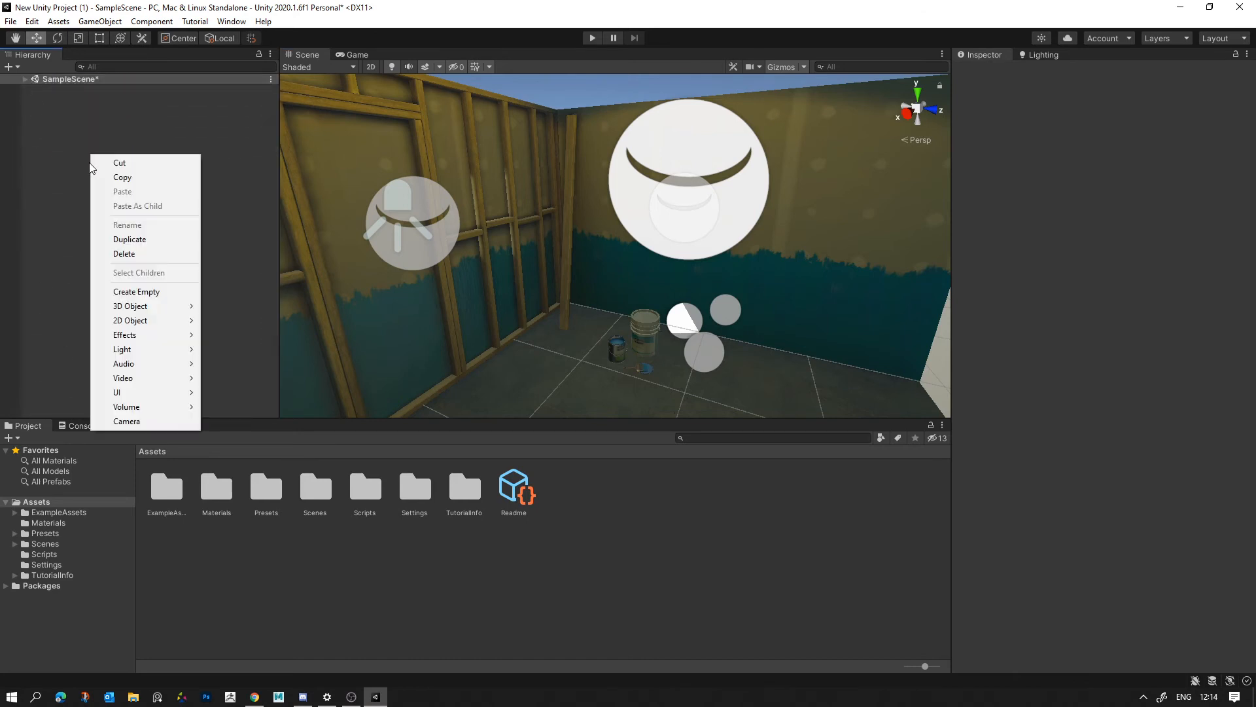
left_click(22, 79)
left_click(25, 79)
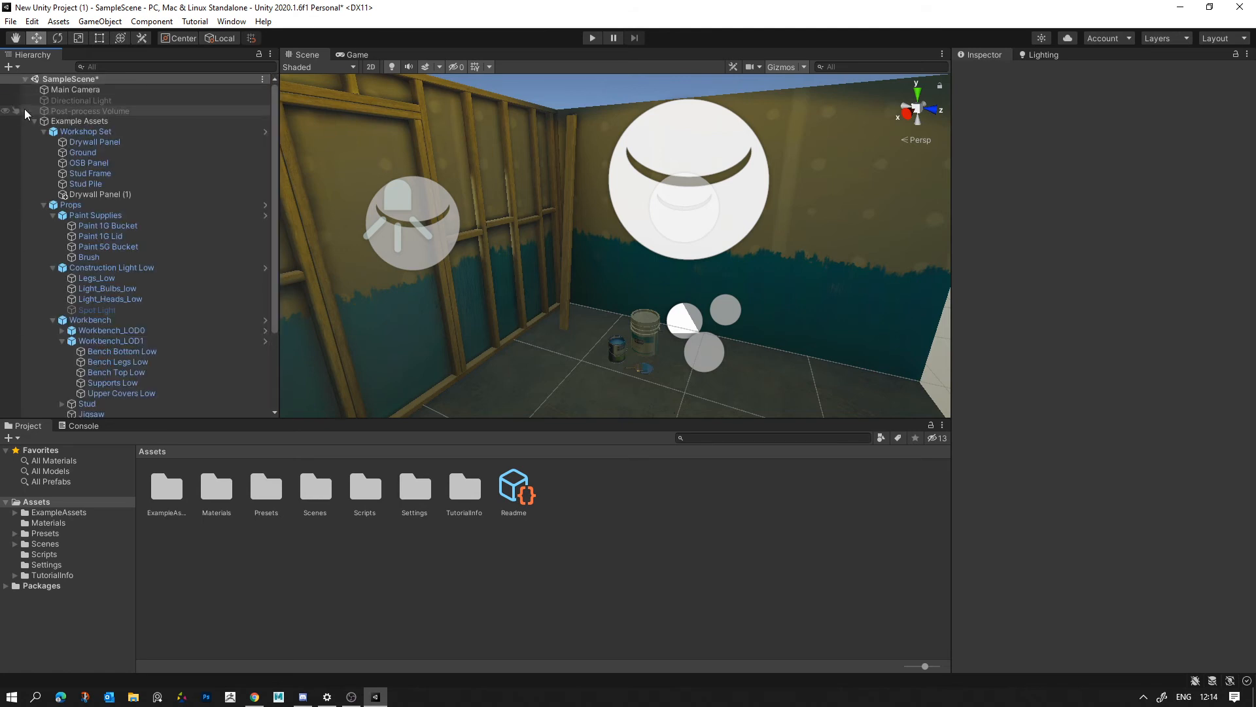
left_click(40, 120)
left_click(35, 121)
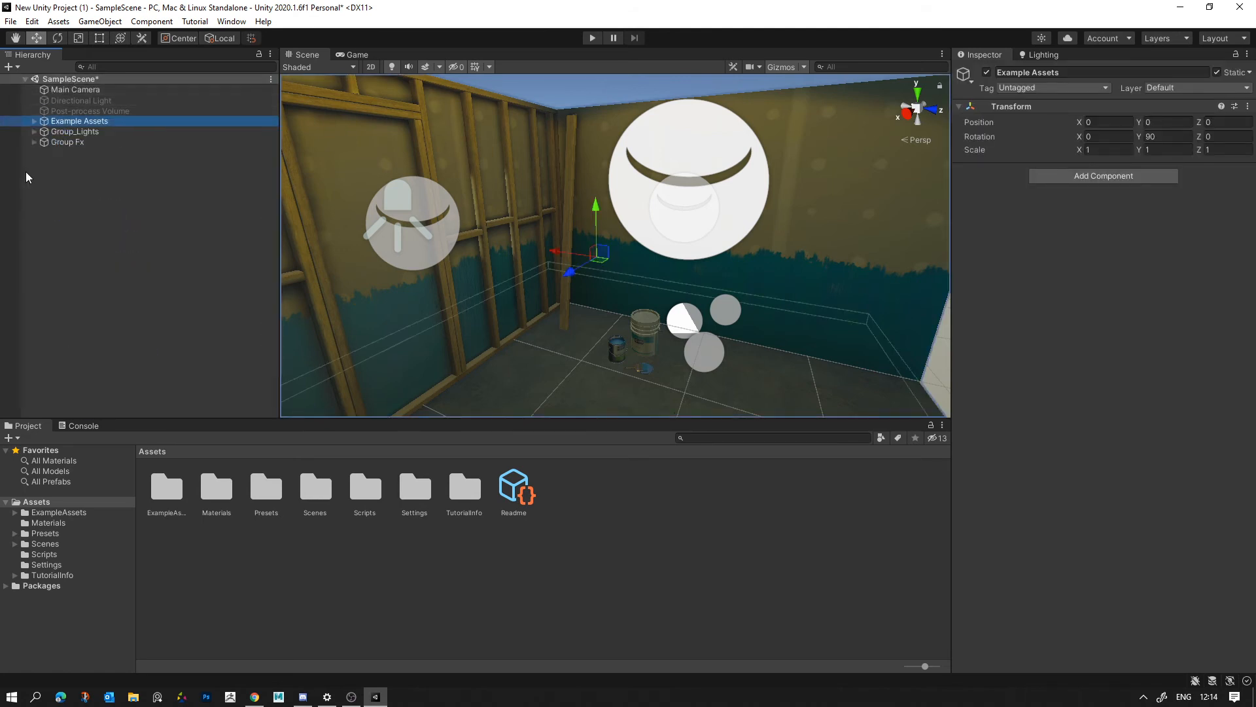
- Add a Box Volume to the scene and set its position to 0, 0, 0
right_click(26, 180)
mouse_move(76, 435)
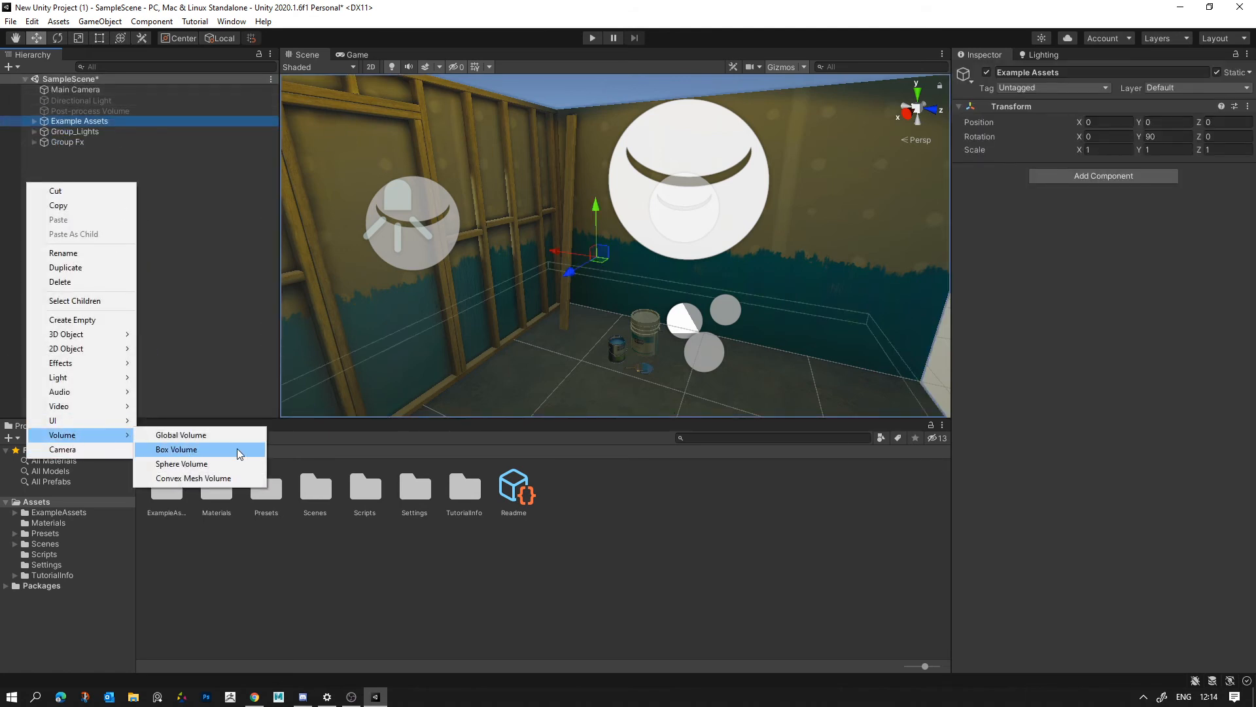
left_click(229, 450)
left_click_drag(644, 261, 640, 268, "alt")
scroll(639, 268, "down", 8)
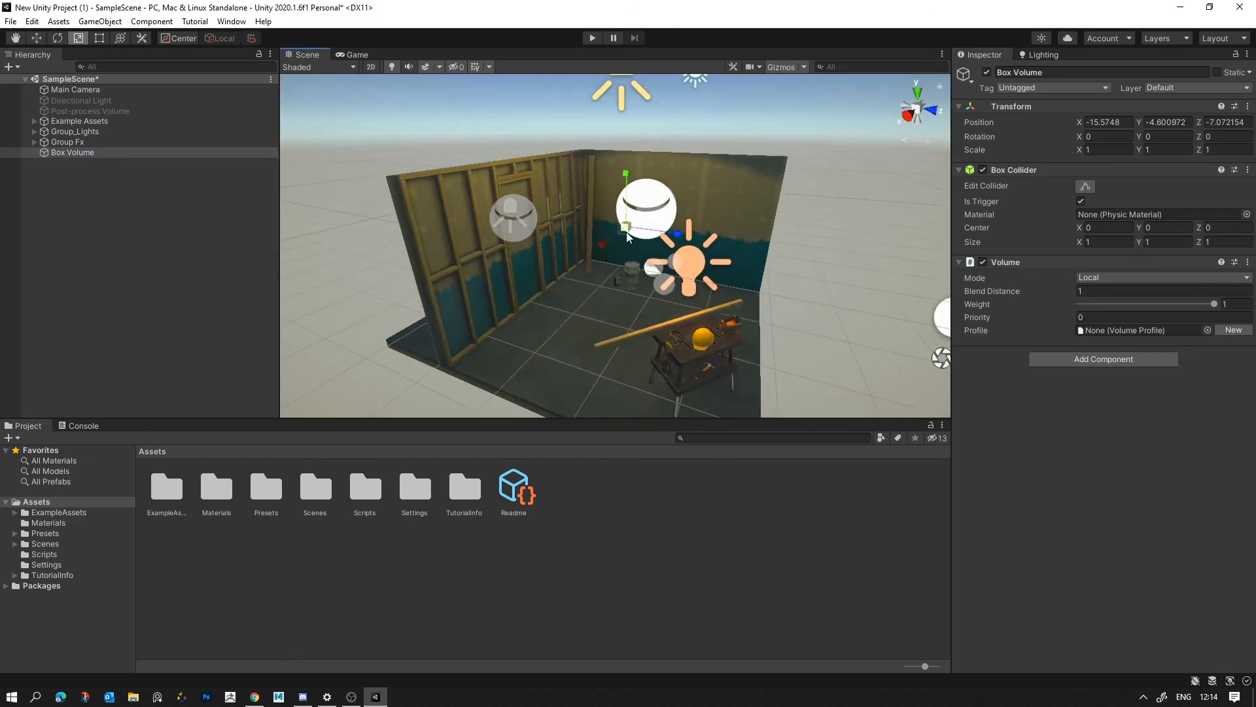
left_click(1098, 121)
type("0")
key("Tab")
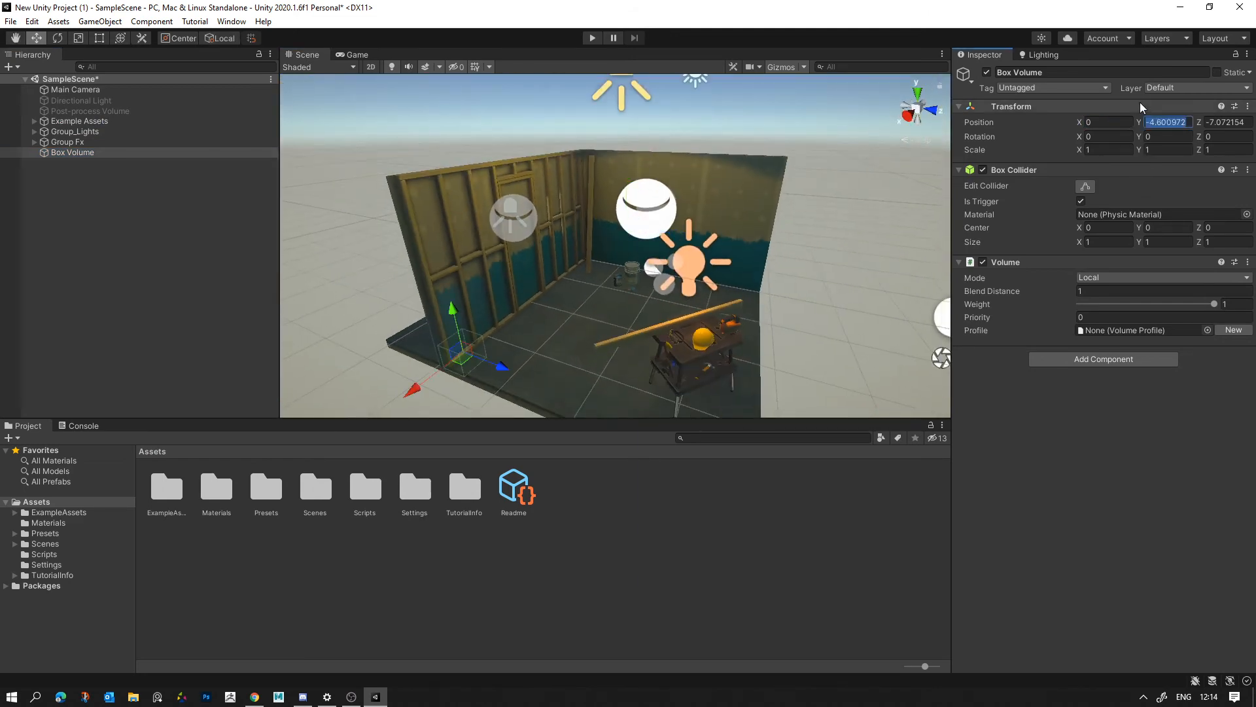
type("0")
key("Tab")
type("0")
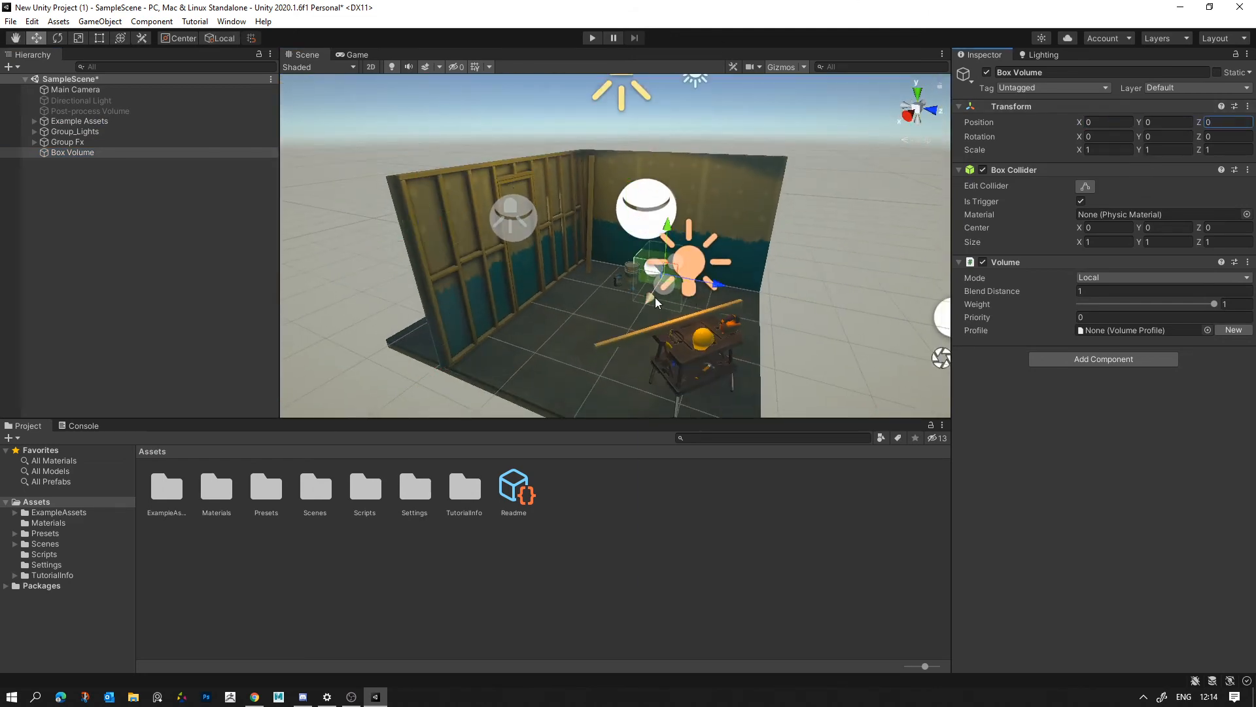
- Scale the Box Volume uniformly to about 3.34 and move it to about X 0.78, Y 0.96, Z -0.57, covering the room's corner
left_click_drag(654, 297, 742, 353)
key("r")
key("w")
left_click_drag(637, 330, 603, 286)
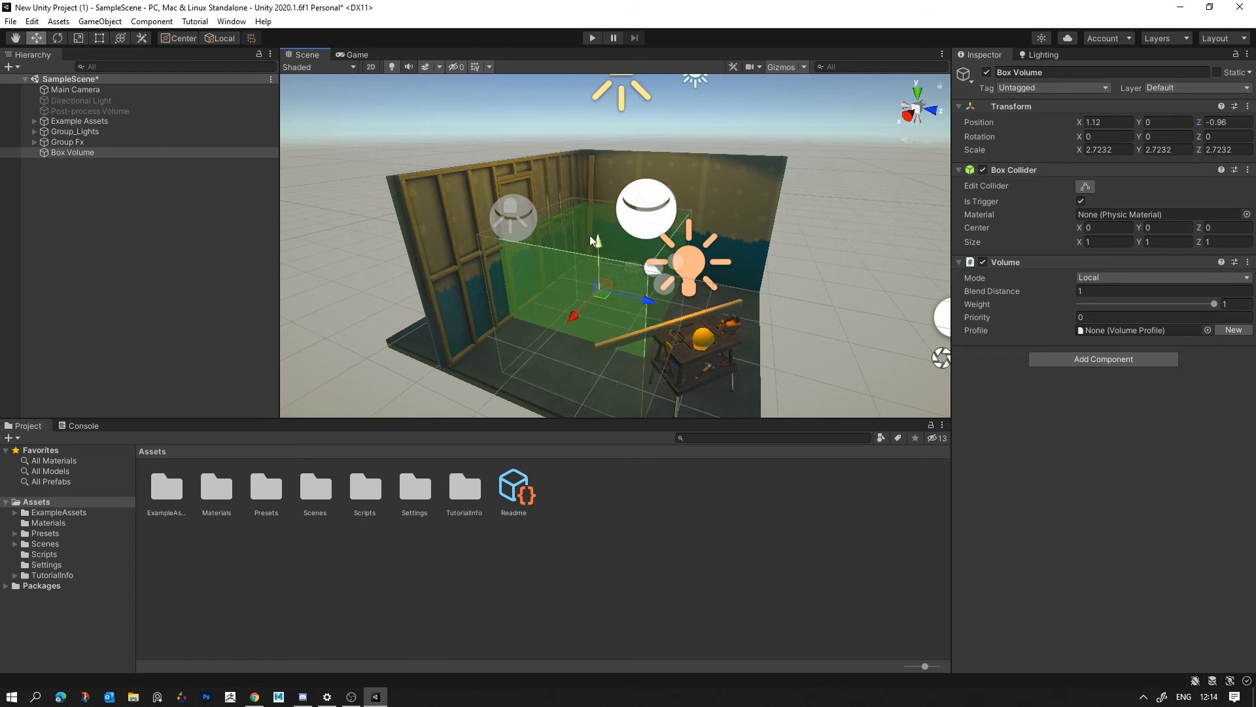
left_click_drag(590, 234, 602, 202)
key("r")
left_click_drag(597, 244, 630, 244)
key("w")
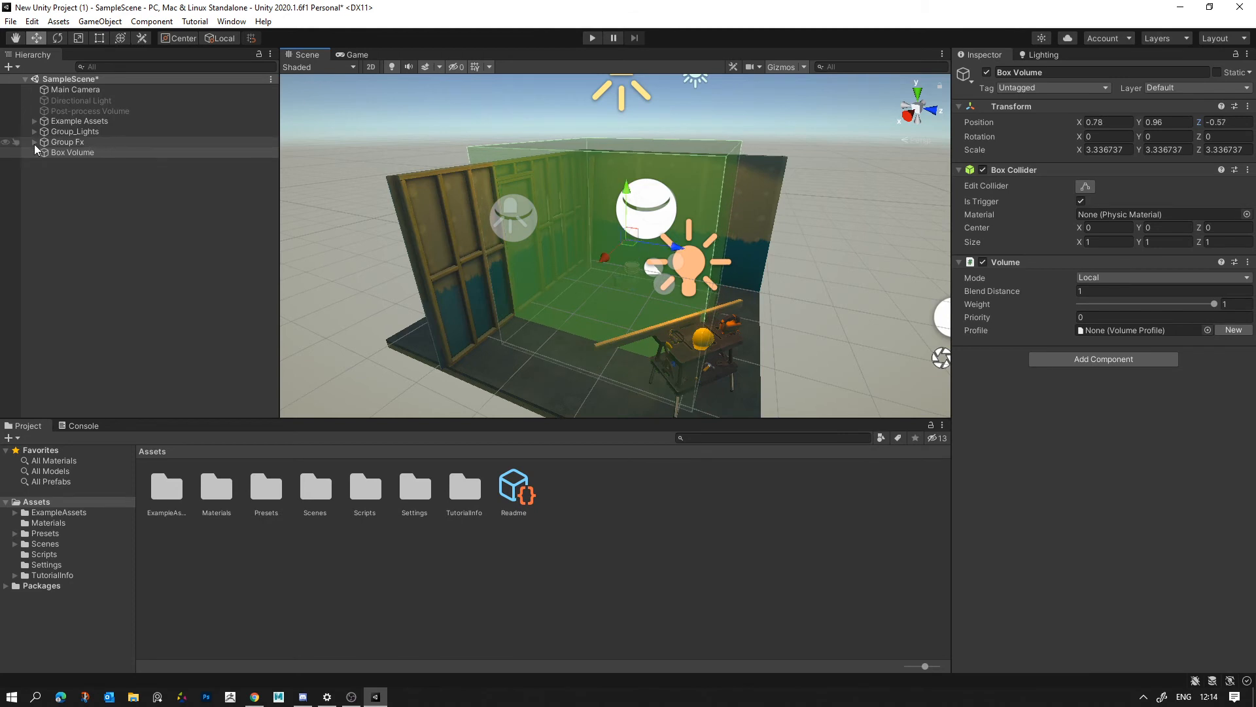
left_click(34, 142)
left_click(76, 194)
left_click(1149, 225)
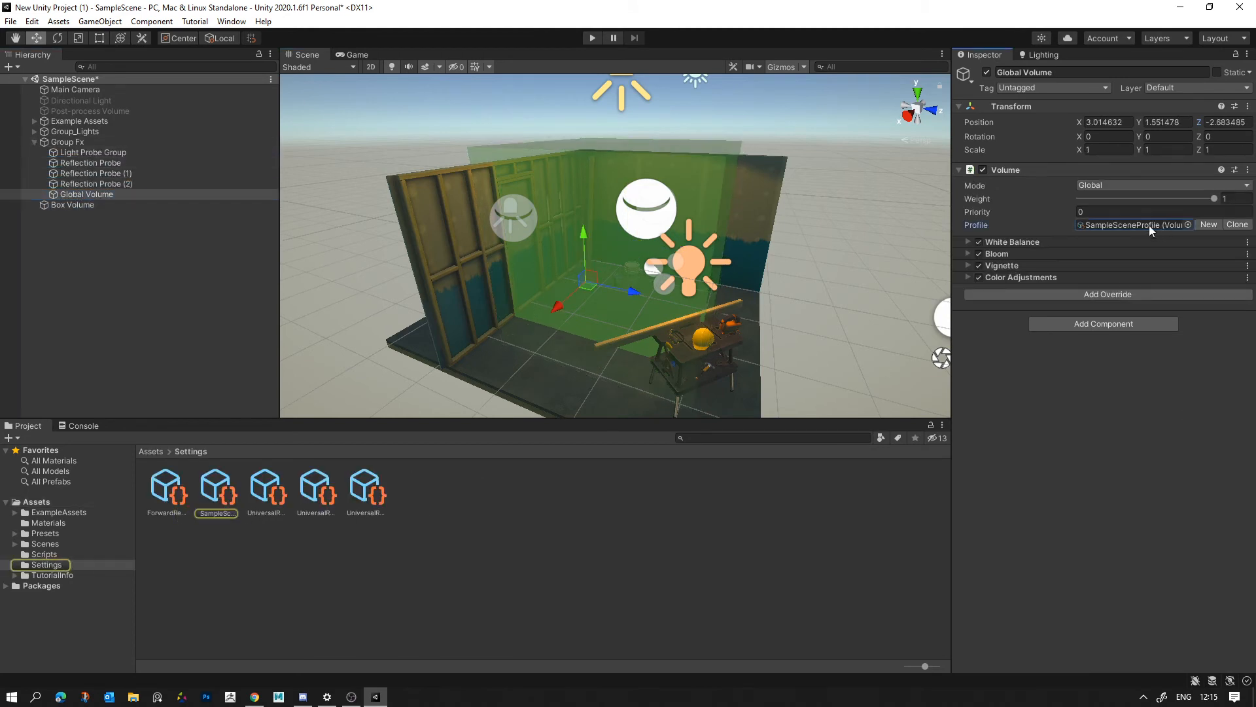
left_click(224, 500)
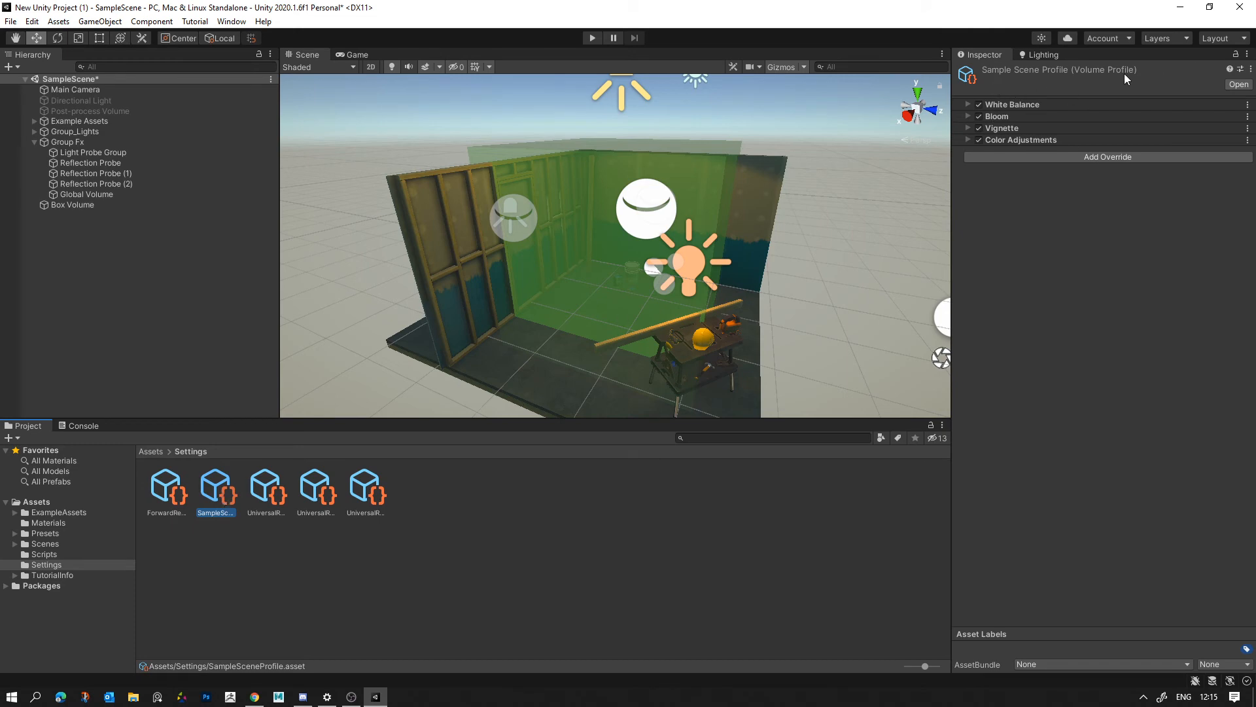
- Create a new Volume Profile named "Box test profile" in the Settings folder
right_click(490, 514)
mouse_move(576, 171)
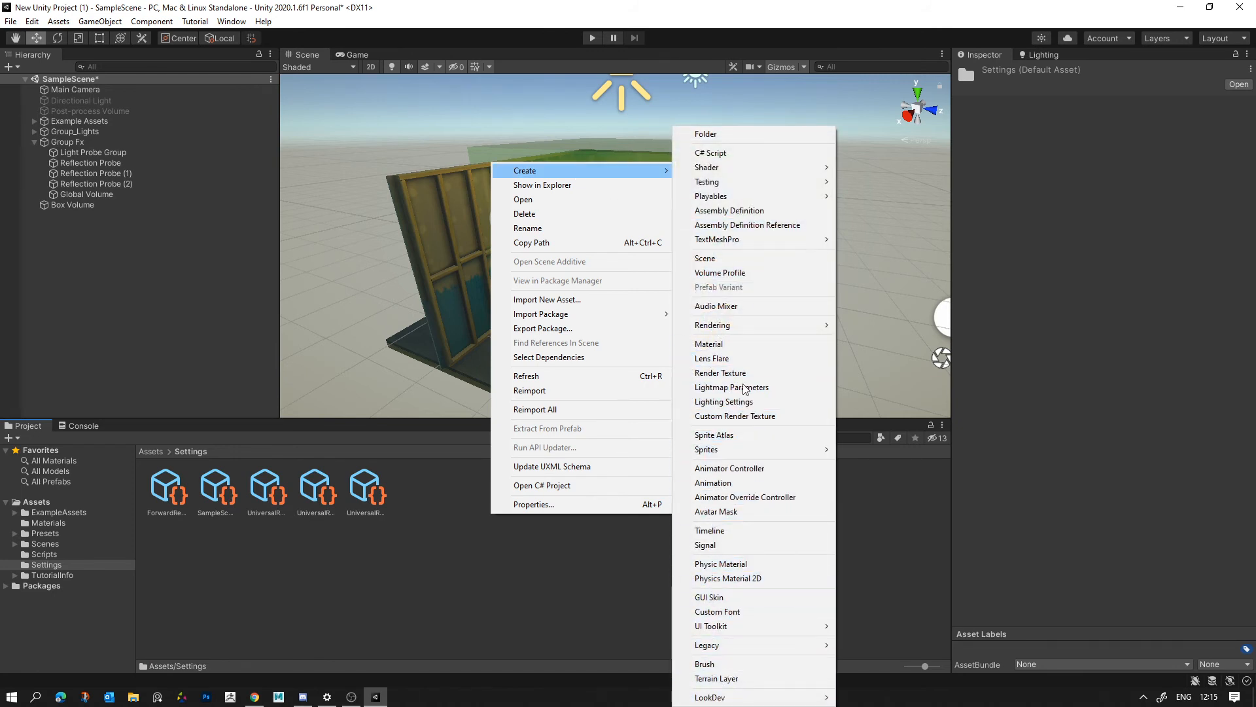
mouse_move(733, 325)
mouse_move(854, 325)
left_click(720, 272)
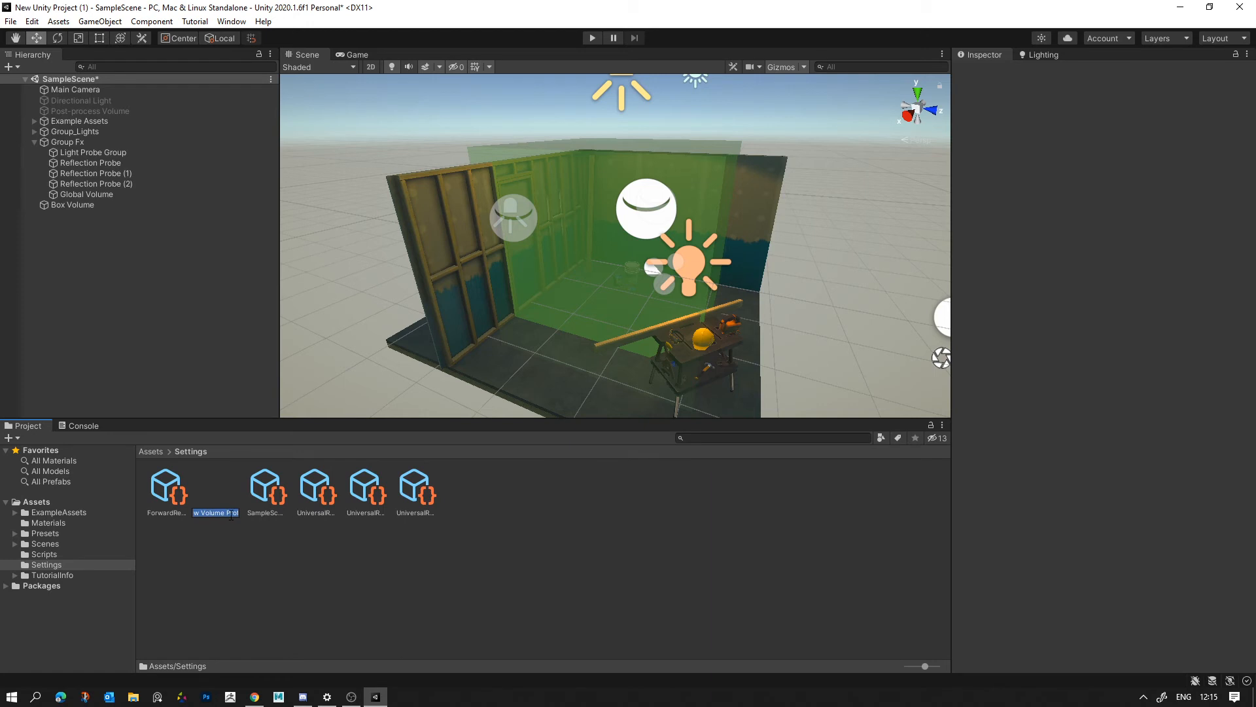
type("Box test profile")
key("Return")
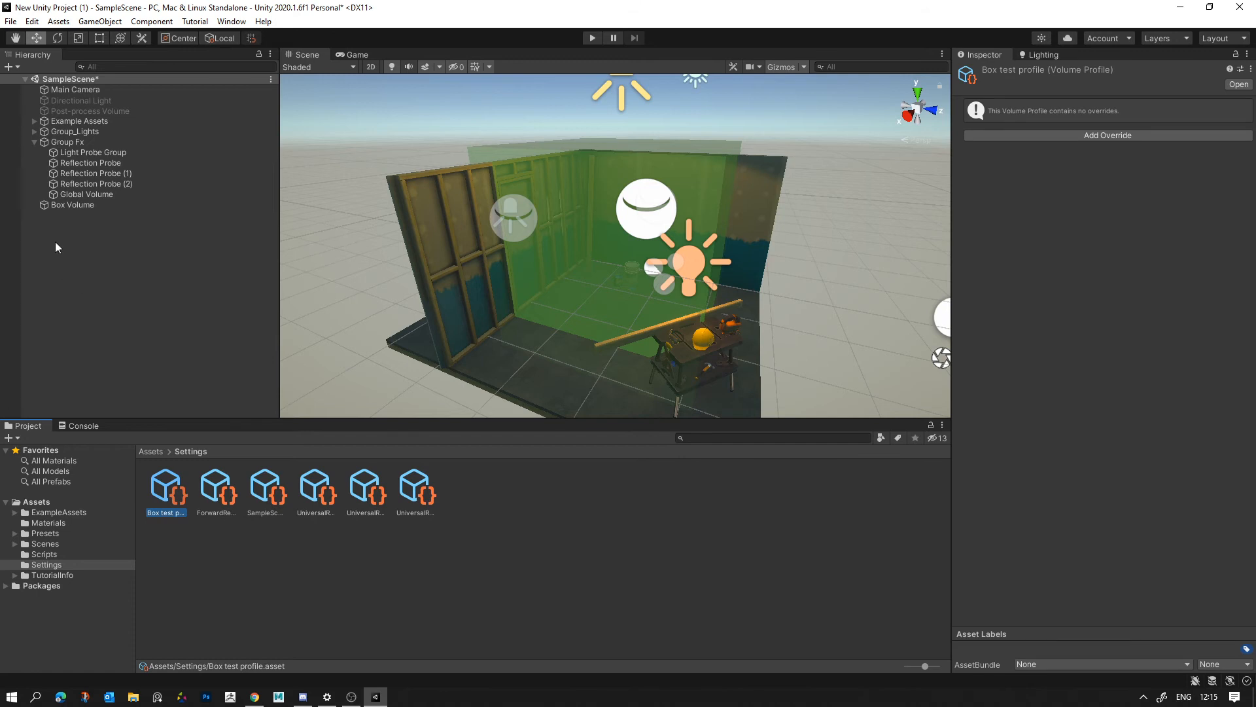
left_click(69, 207)
left_click(1205, 329)
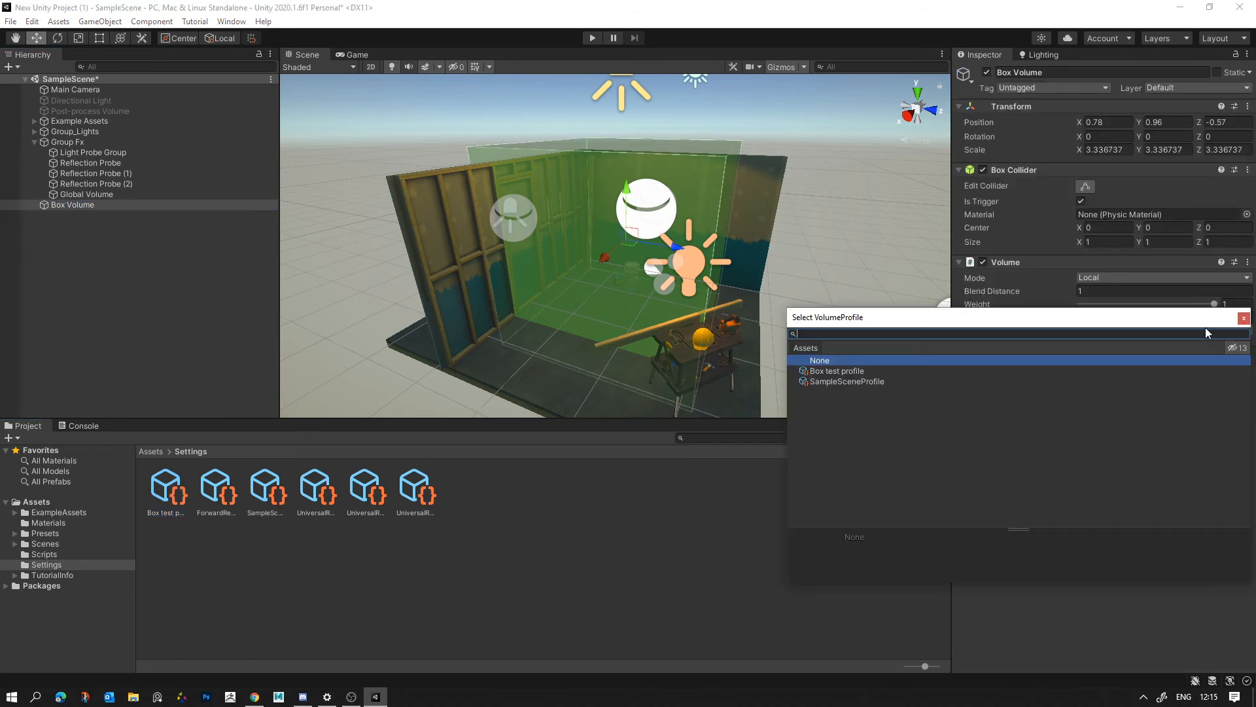
double_click(833, 371)
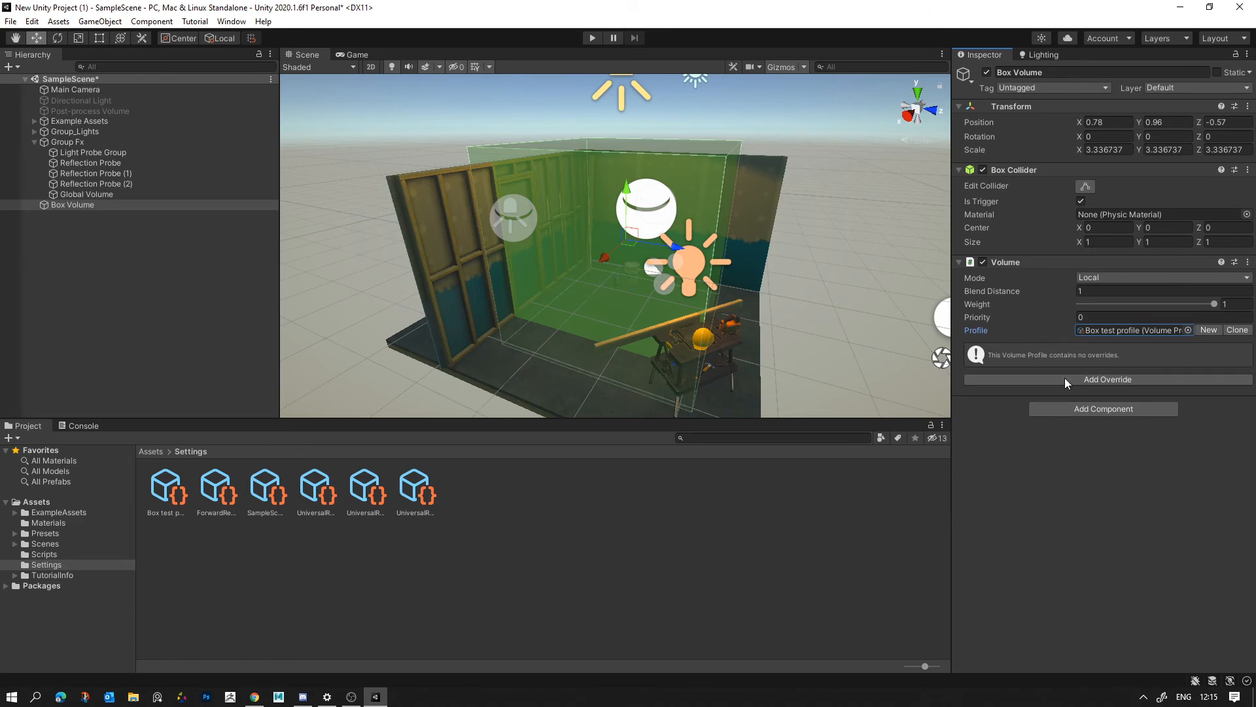
- Add a Color Adjustments override to the Box Volume, enable Post Exposure and lower its value
left_click(1085, 379)
left_click(1084, 428)
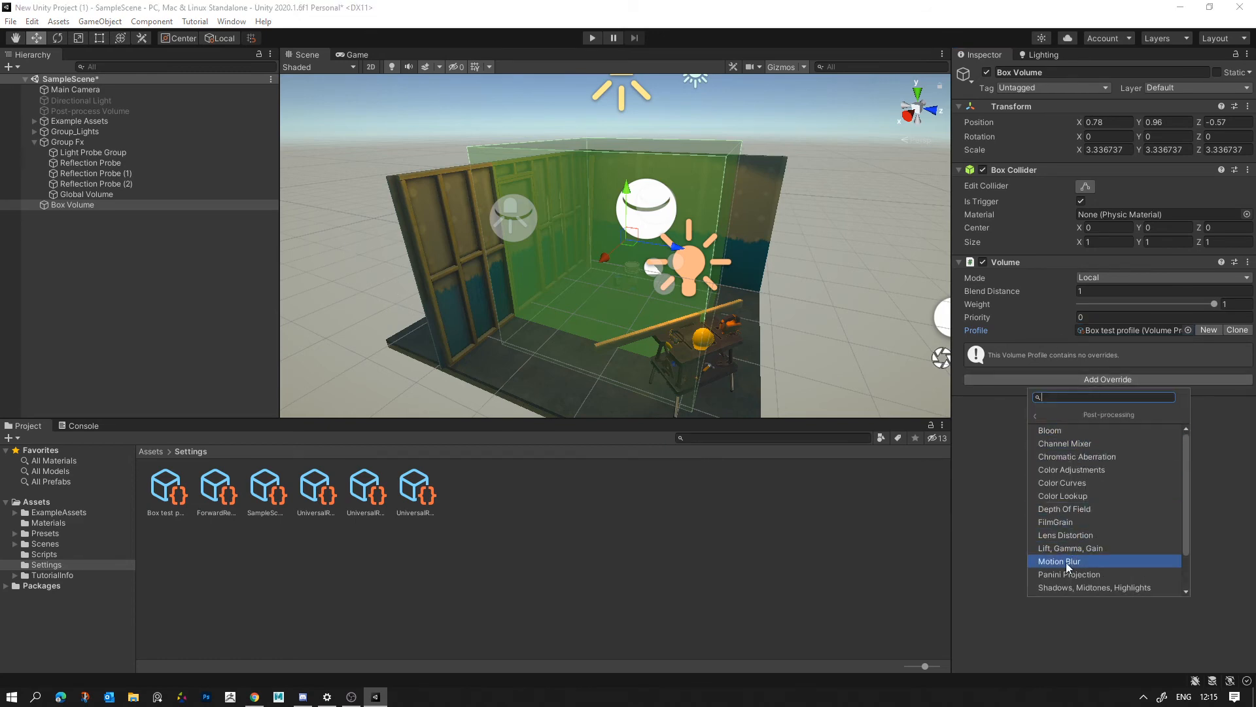
left_click(1077, 470)
left_click(968, 370)
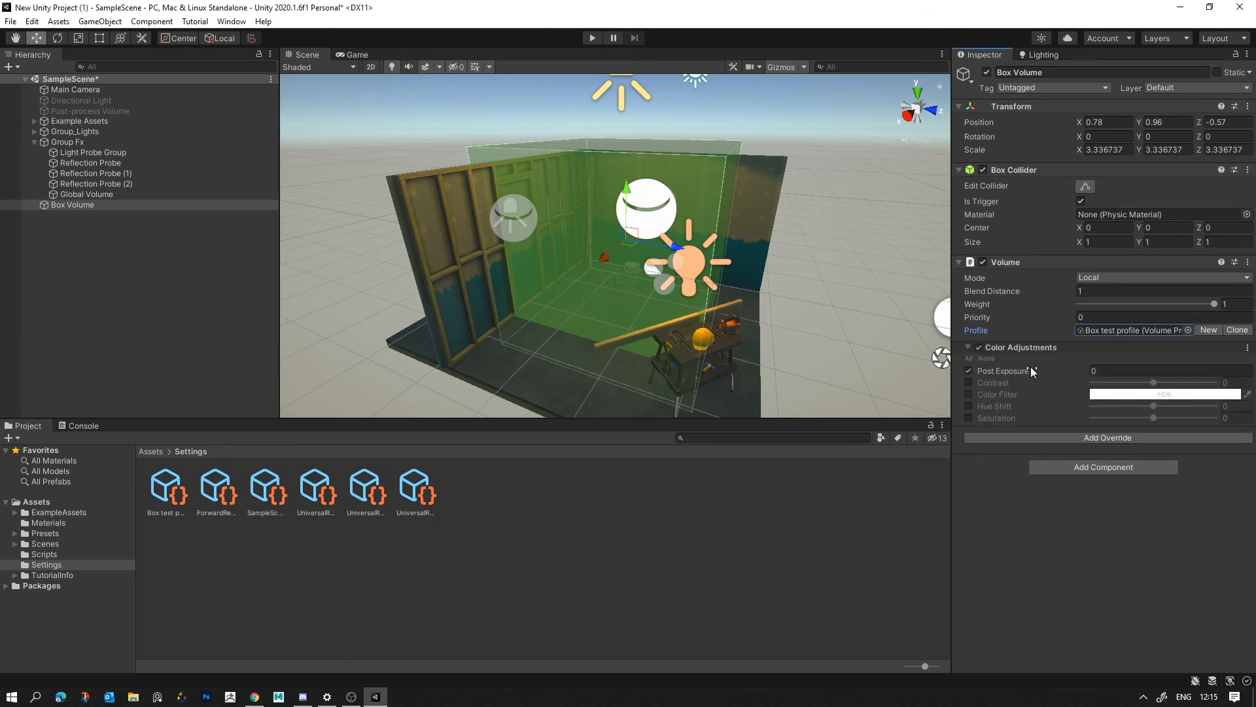
left_click_drag(1030, 368, 994, 374)
left_click(755, 508)
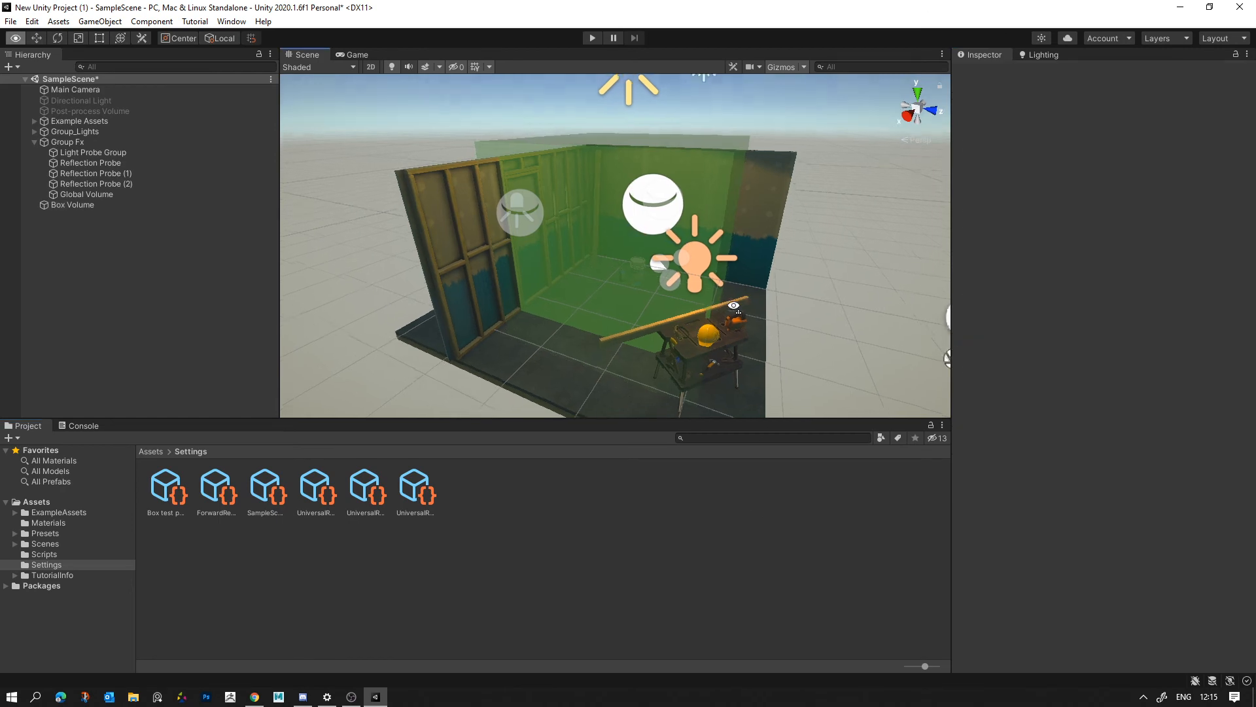
- Set the Box Volume's Post Exposure to -1.85, enable Contrast at -38 and enable Saturation at -48
scroll(729, 303, "up", 8)
right_click_drag(729, 303, 339, 275)
left_click(70, 204)
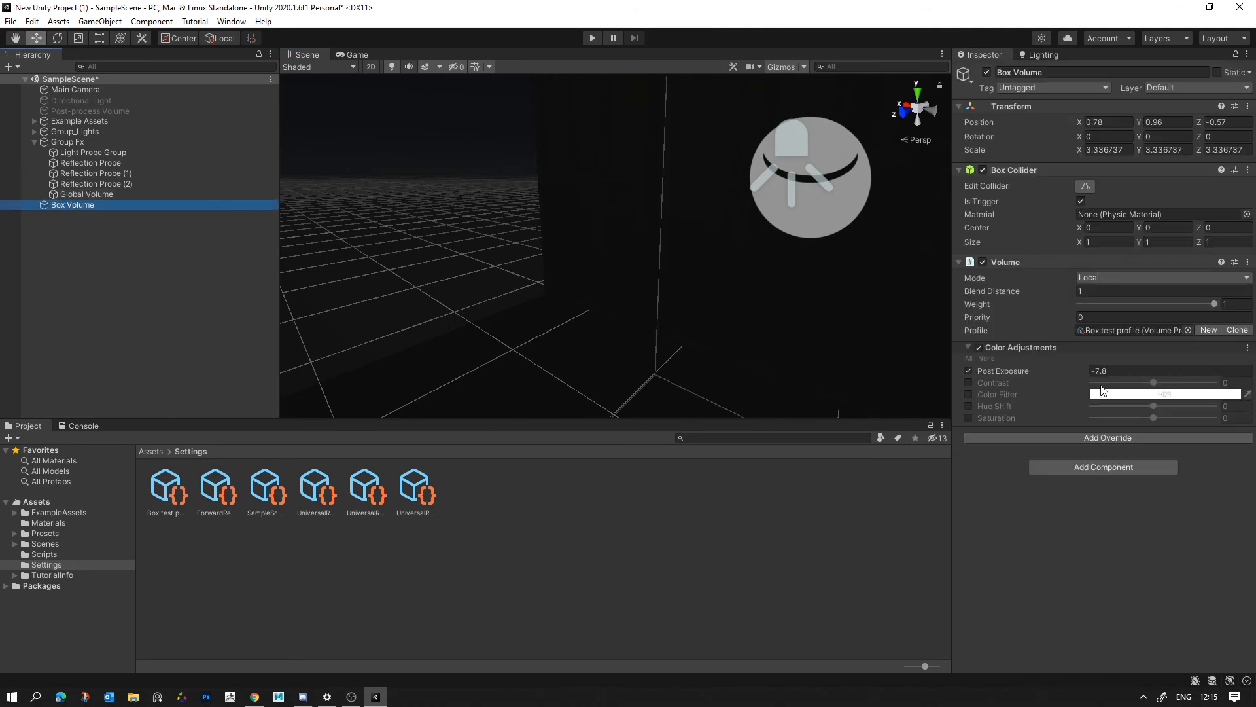
left_click_drag(996, 372, 1133, 394)
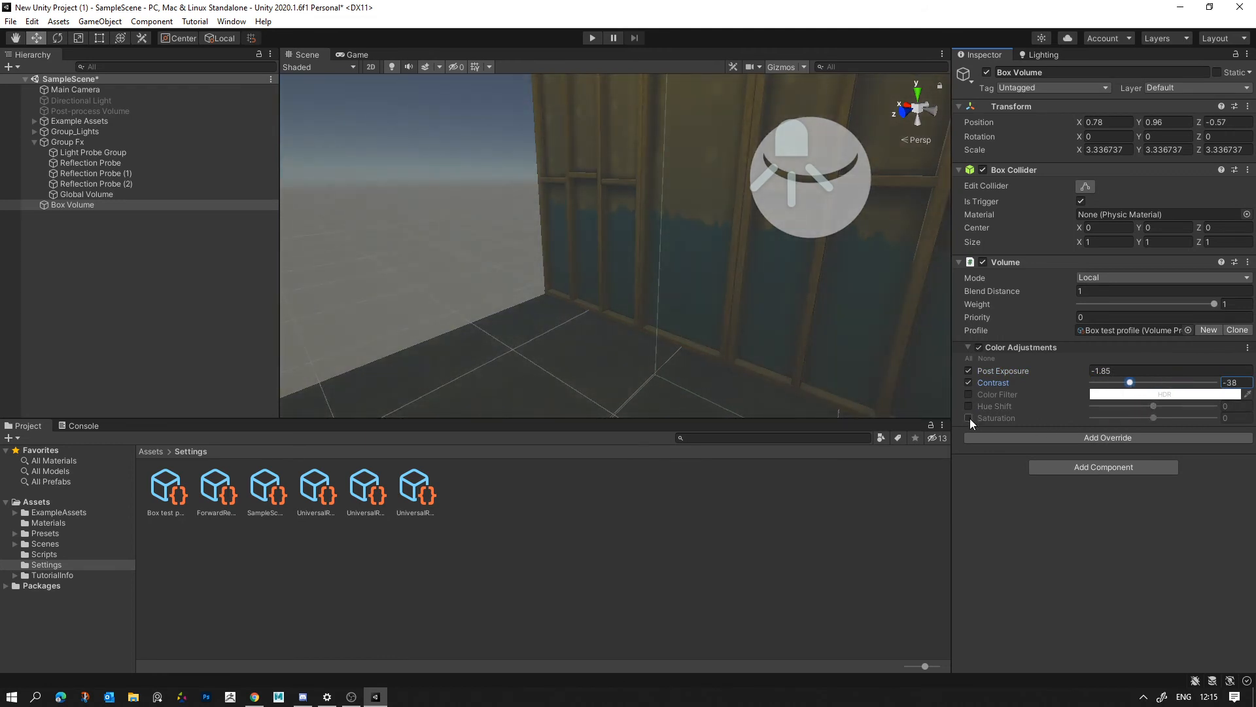
left_click_drag(1153, 418, 1124, 417)
- Set the Box Volume's Blend Distance to 1.21 and check the blending while moving in and out of the volume
left_click_drag(666, 359, 725, 242, "alt")
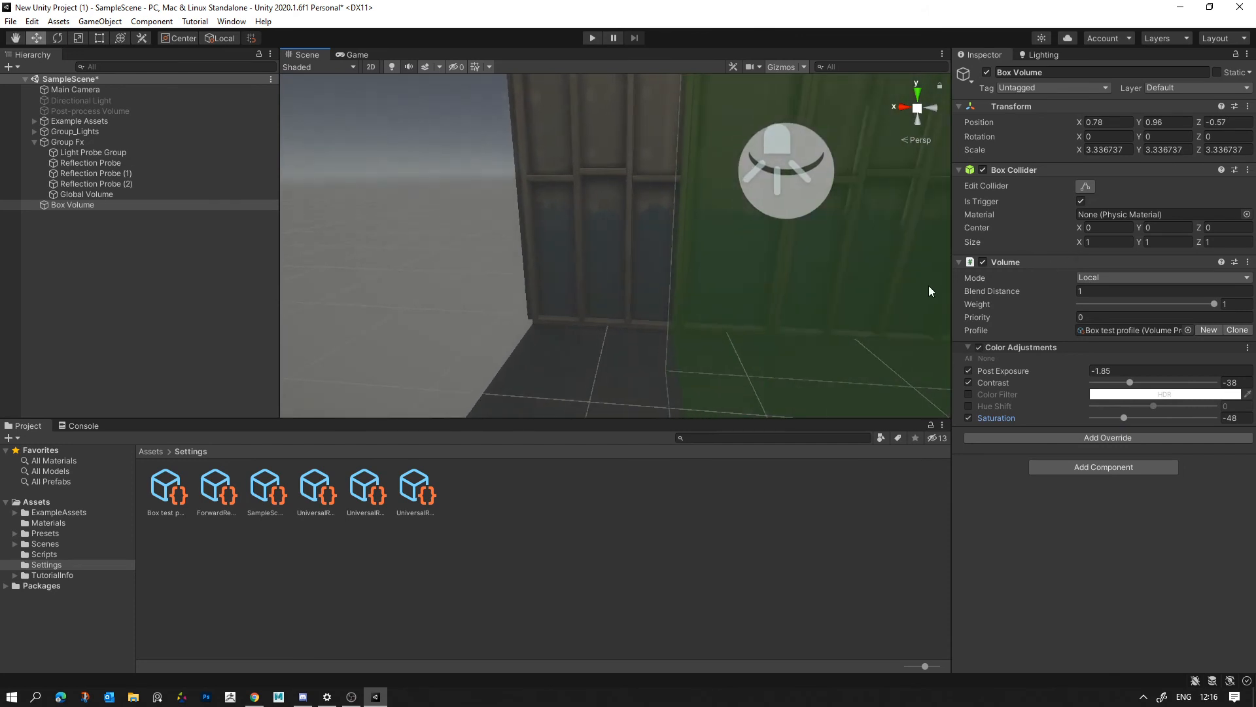
left_click_drag(976, 292, 932, 300)
key("d")
right_click_drag(802, 291, 799, 295)
key("a")
key("d")
key("a")
key("d")
key("a")
key("d")
left_click_drag(1010, 289, 1040, 290)
key("a")
right_click_drag(748, 298, 837, 366)
key("d")
key("a")
key("d")
key("a")
key("d")
key("a")
key("d")
key("a")
right_click_drag(1035, 367, 820, 222)
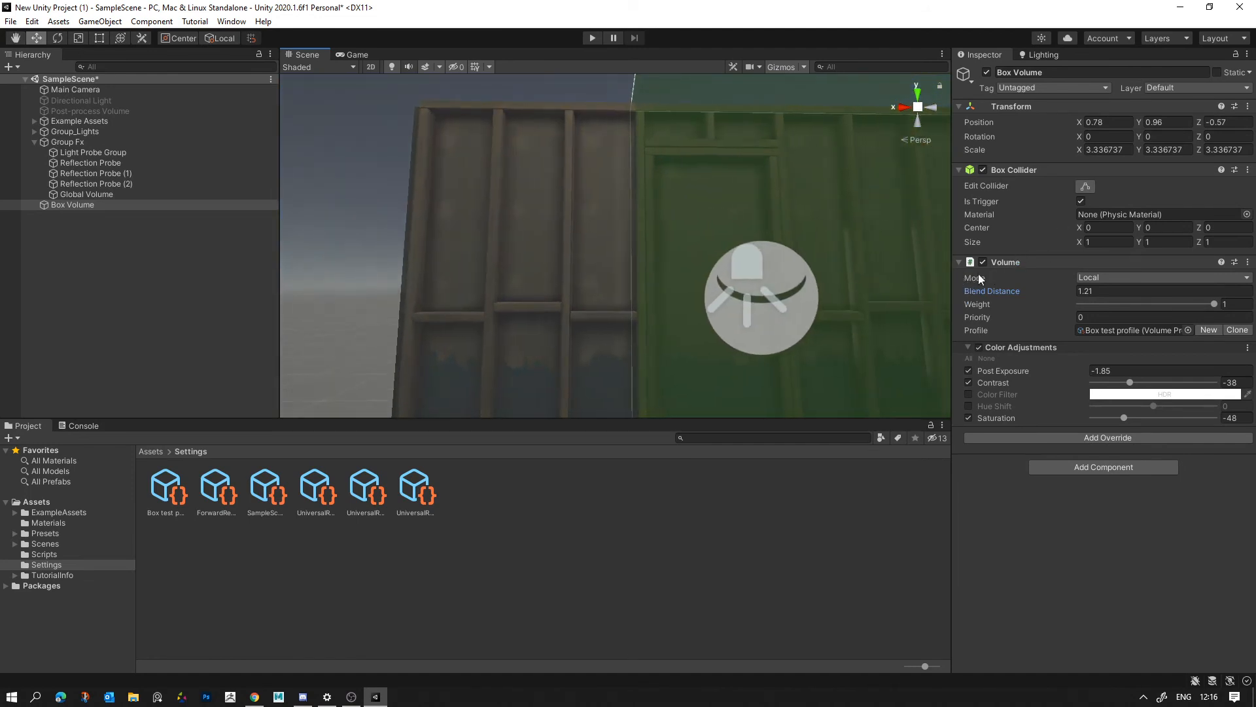
- Delete the Box Volume from the scene
left_click(1086, 438)
left_click(934, 505)
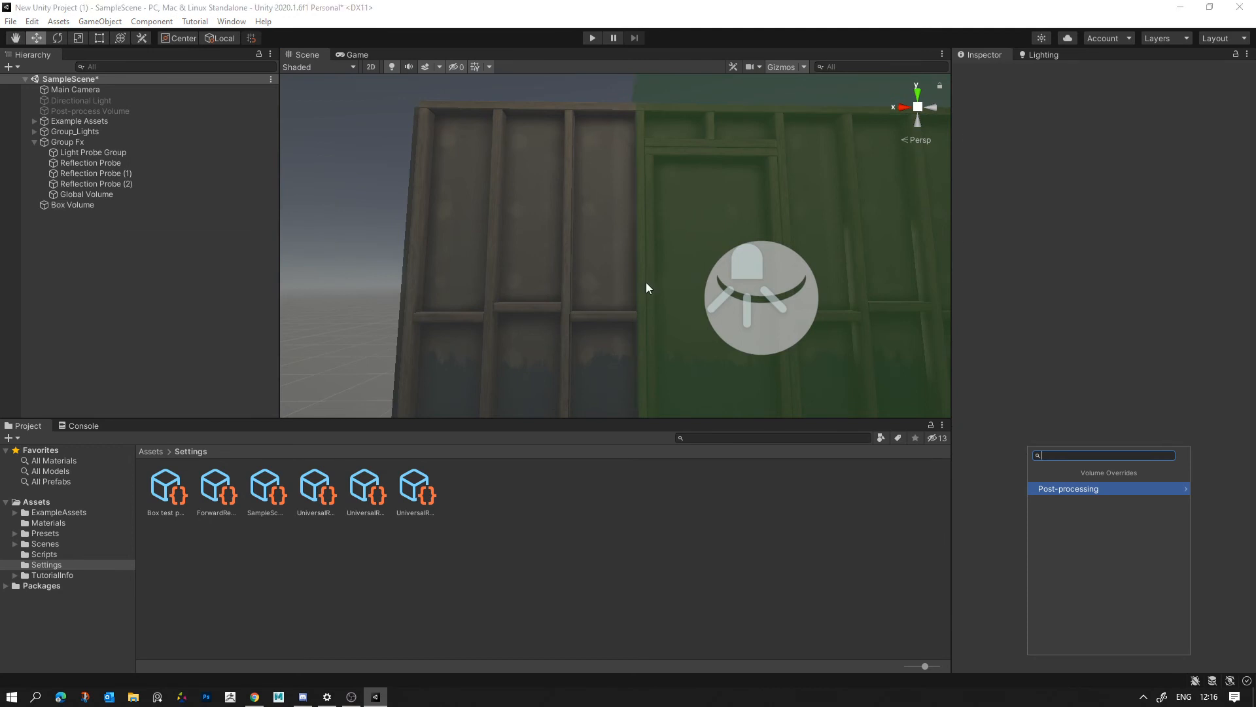
right_click_drag(646, 281, 862, 424)
scroll(596, 272, "down", 10)
left_click(657, 281)
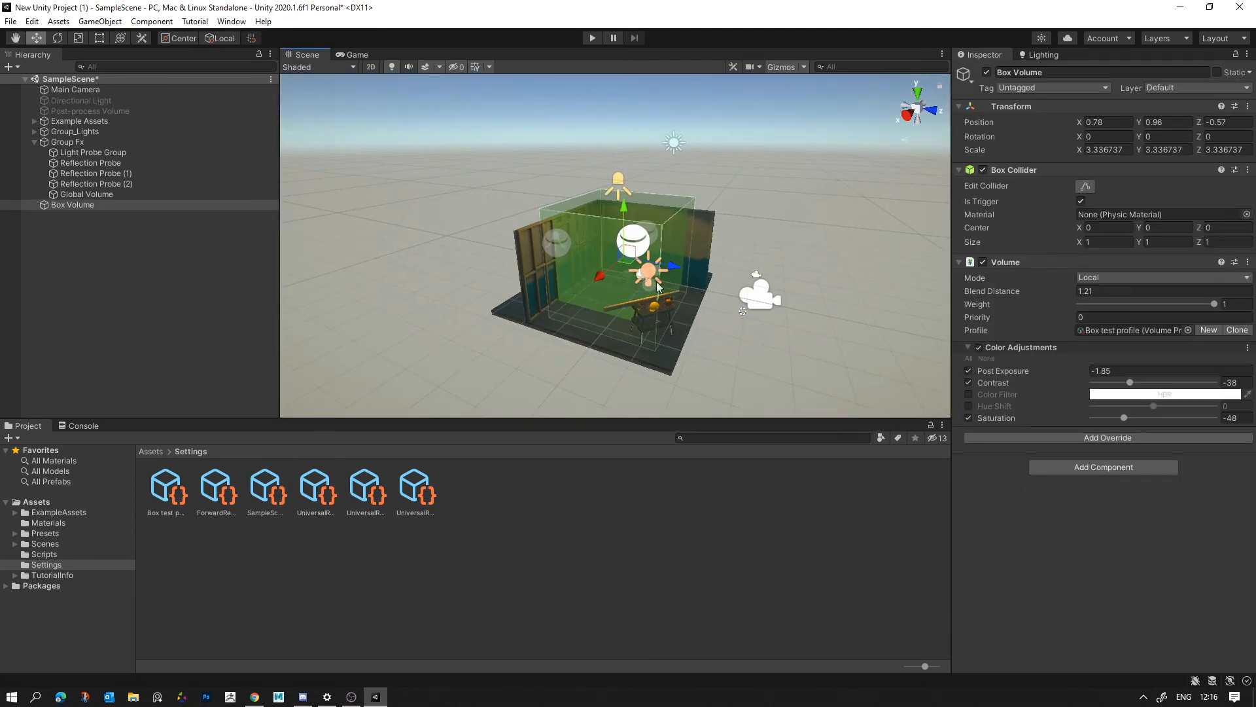
key("Delete")
right_click_drag(741, 248, 624, 136)
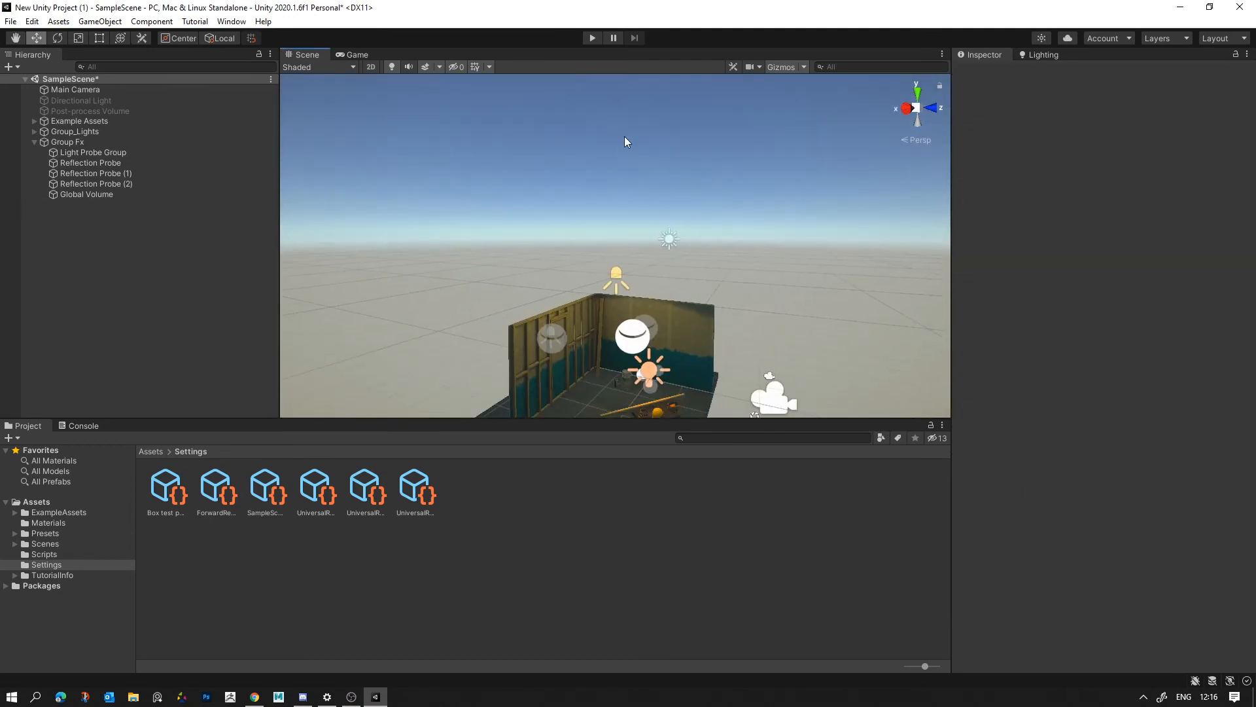
- Open the Environment lighting settings and locate the assigned skybox material in the project files
left_click(1054, 52)
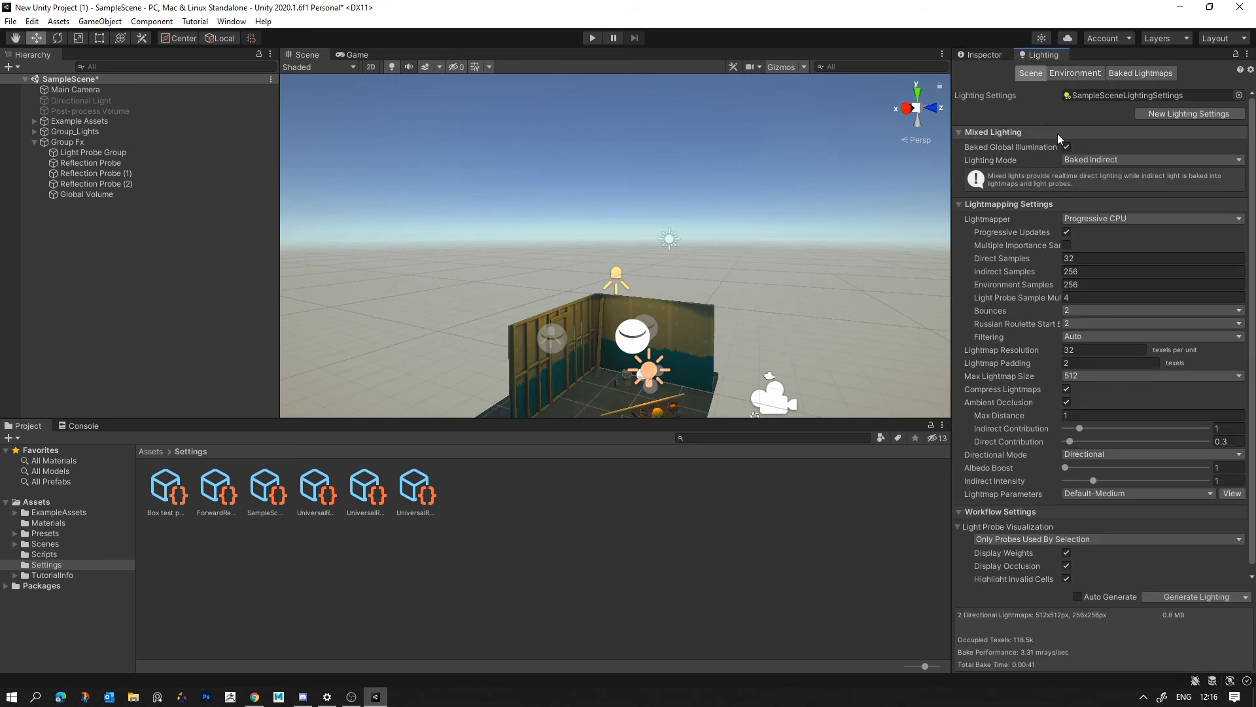
left_click(1073, 73)
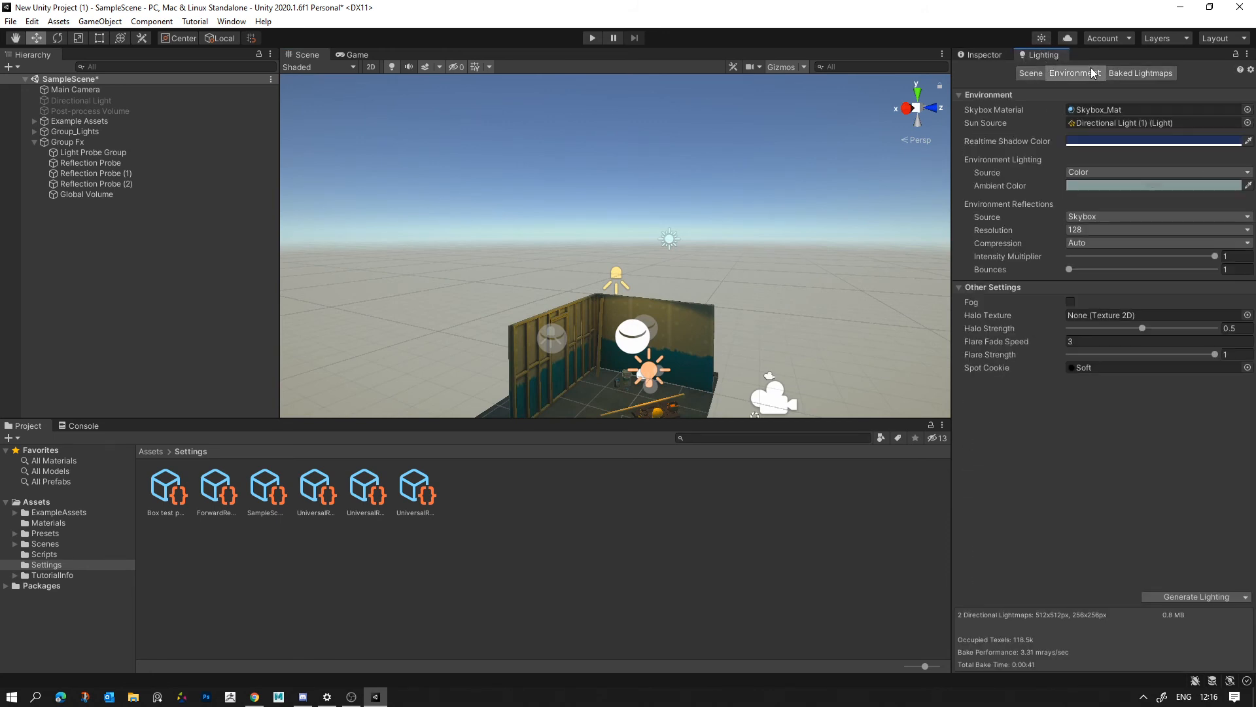
left_click(1102, 113)
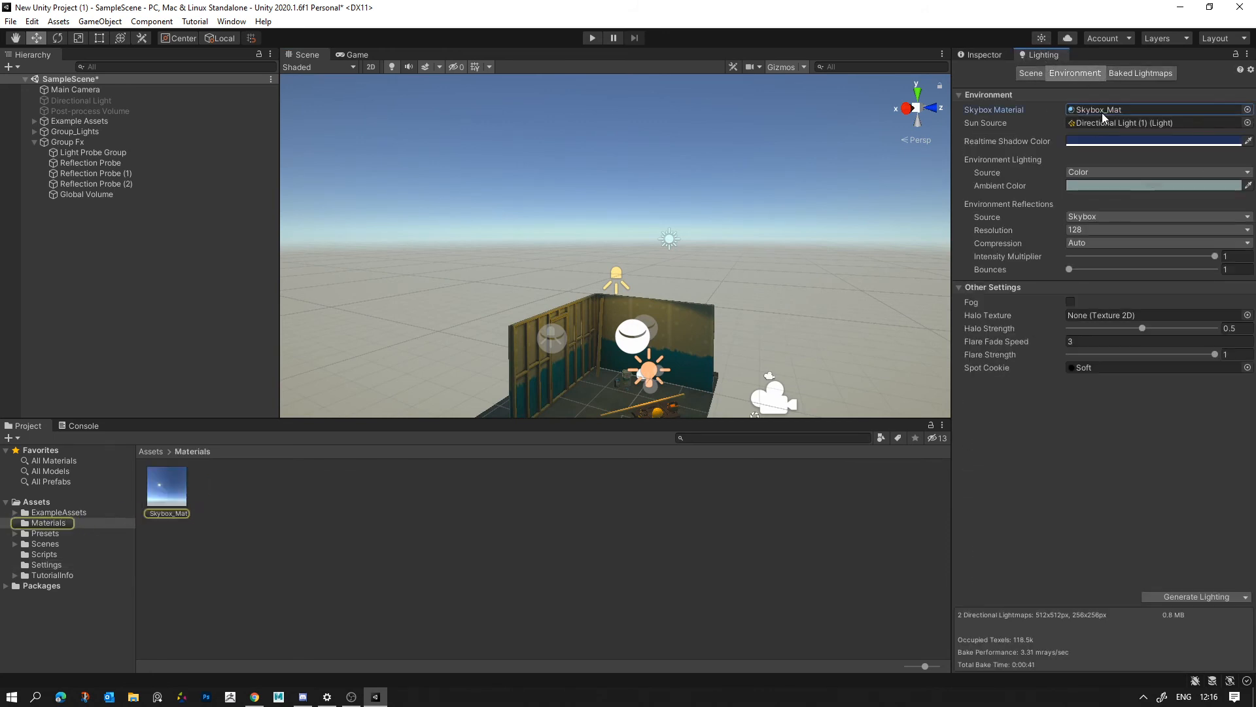
left_click(176, 481)
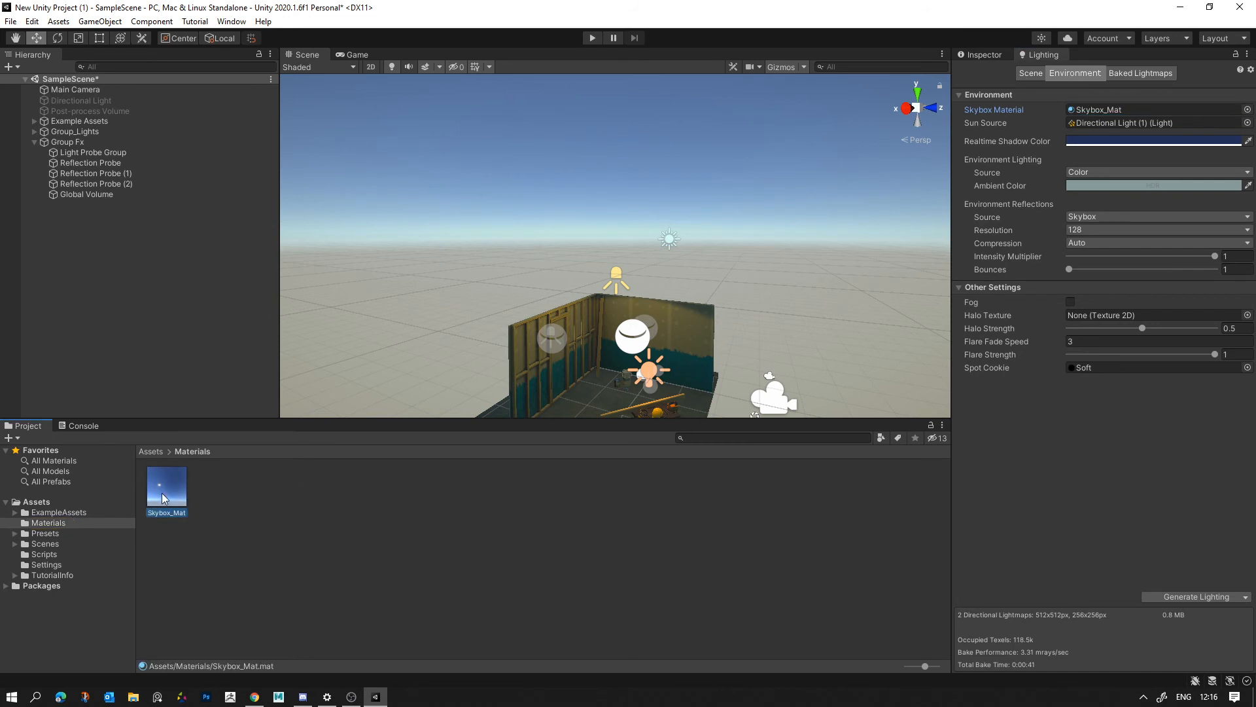
- Create a new material in the Assets folder
left_click(41, 503)
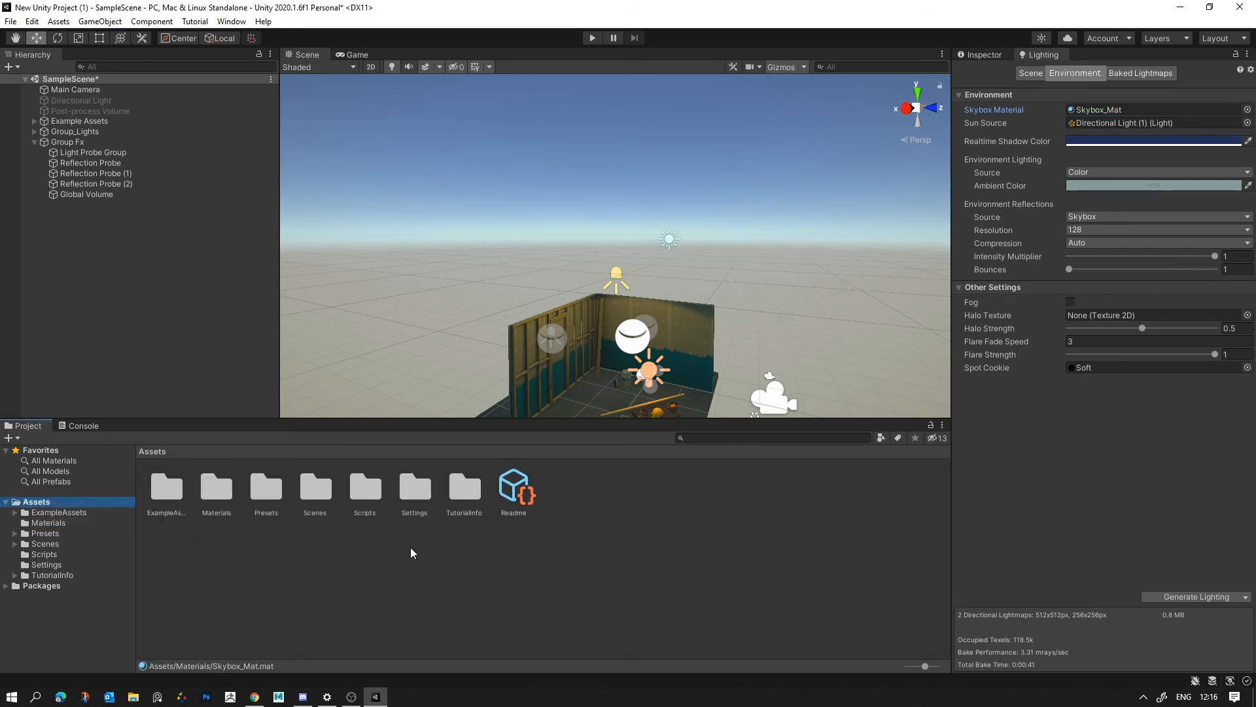
right_click(649, 555)
mouse_move(679, 213)
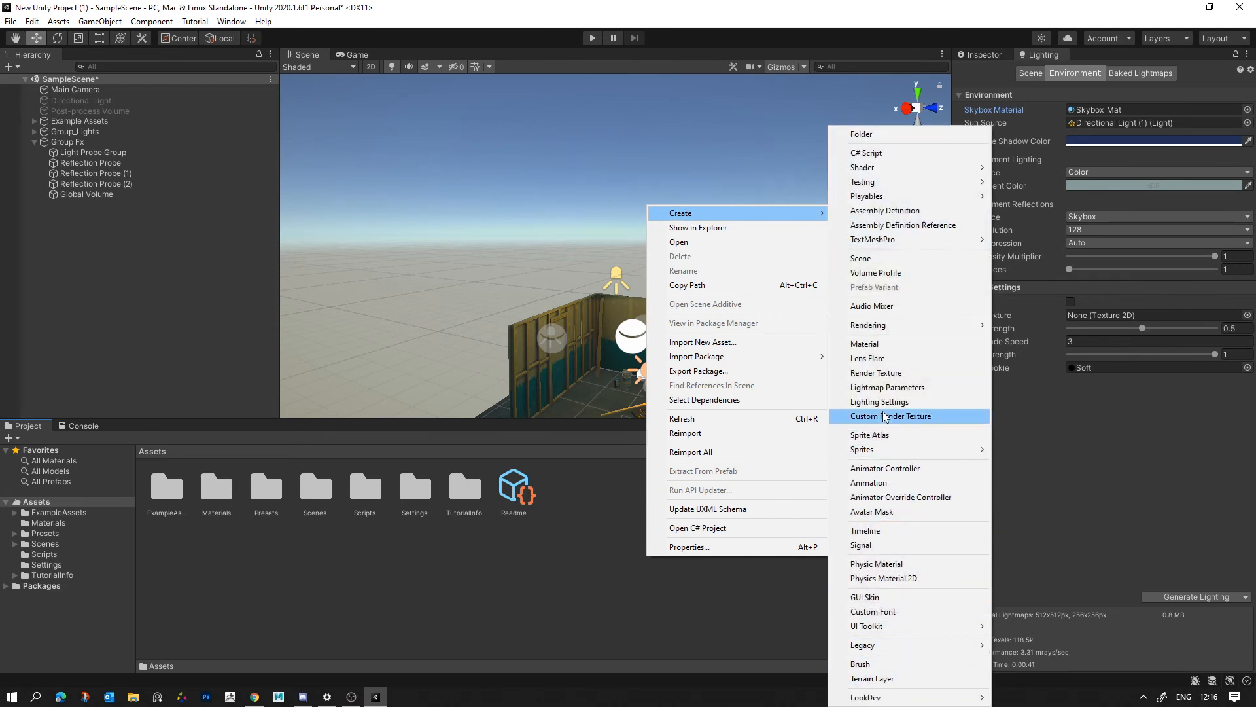
left_click(876, 344)
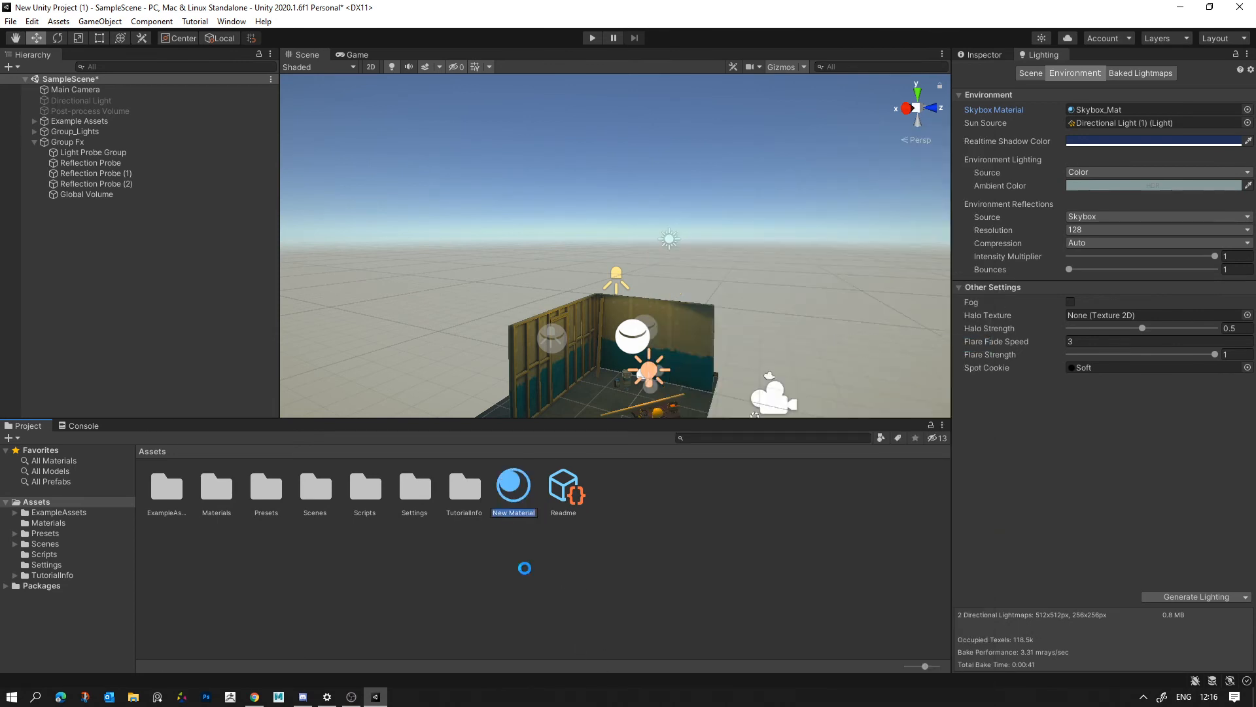
left_click(503, 475)
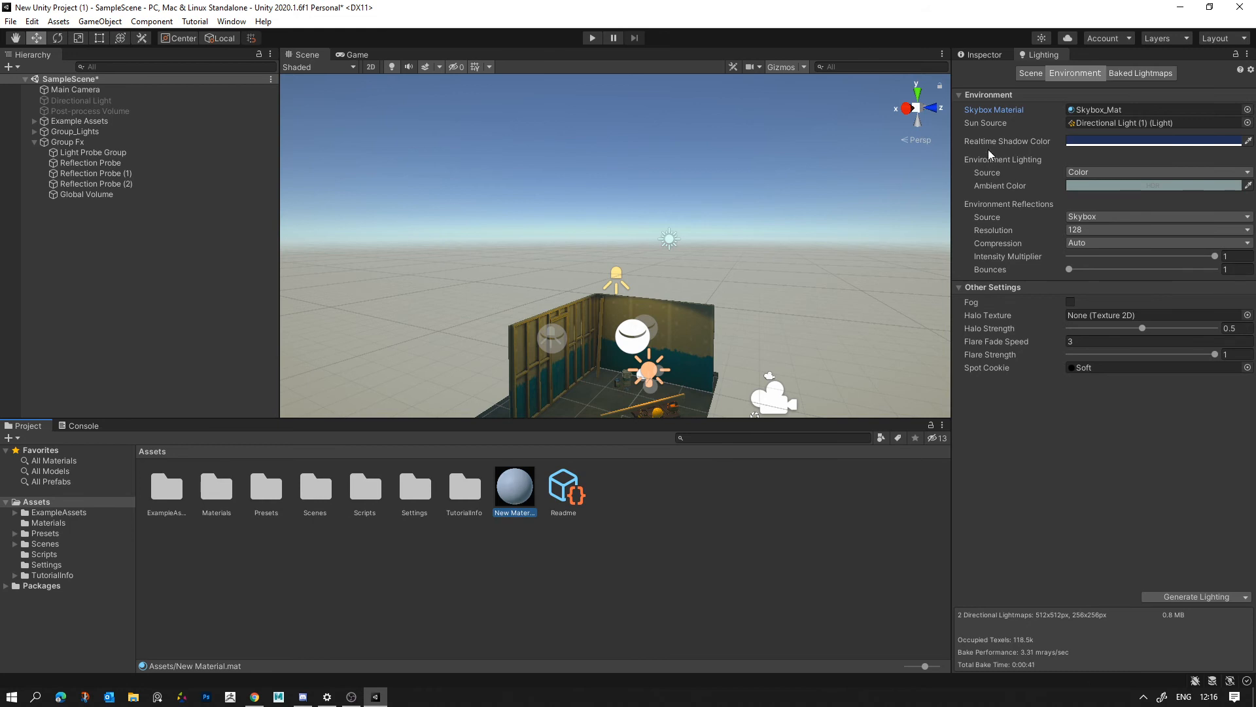
left_click(977, 55)
right_click(561, 555)
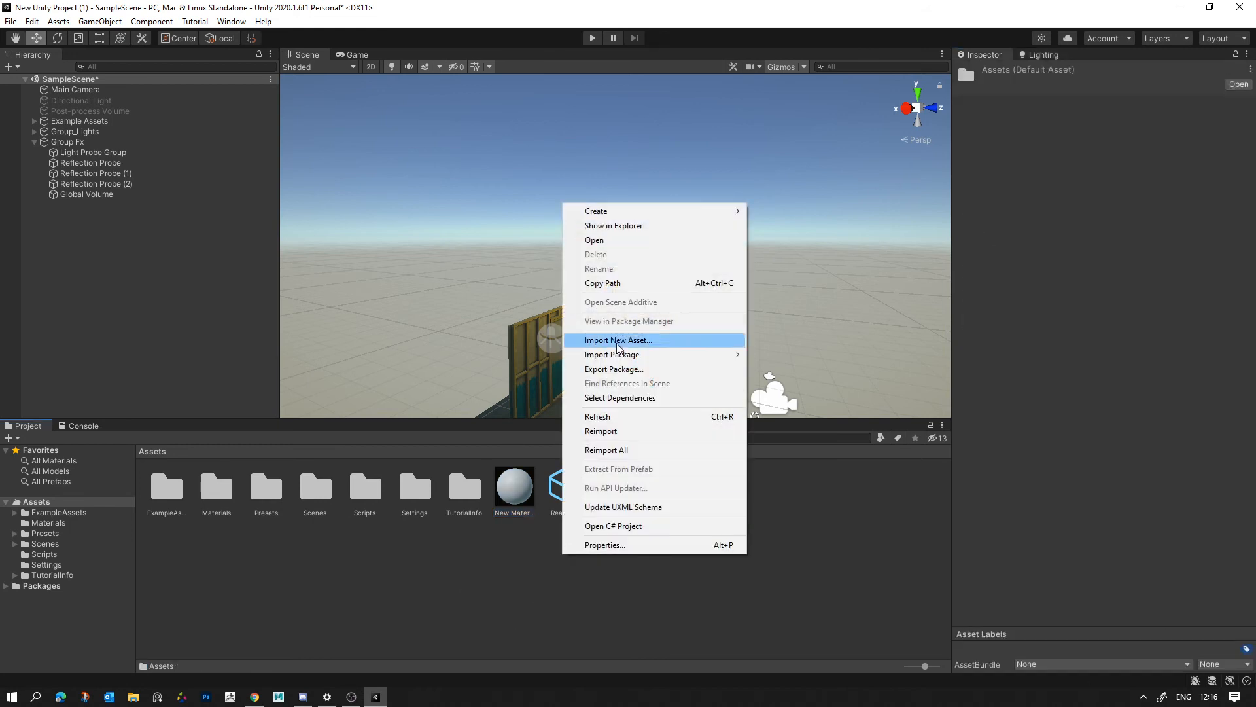
- Change the new material's shader to Skybox/Procedural
left_click(514, 497)
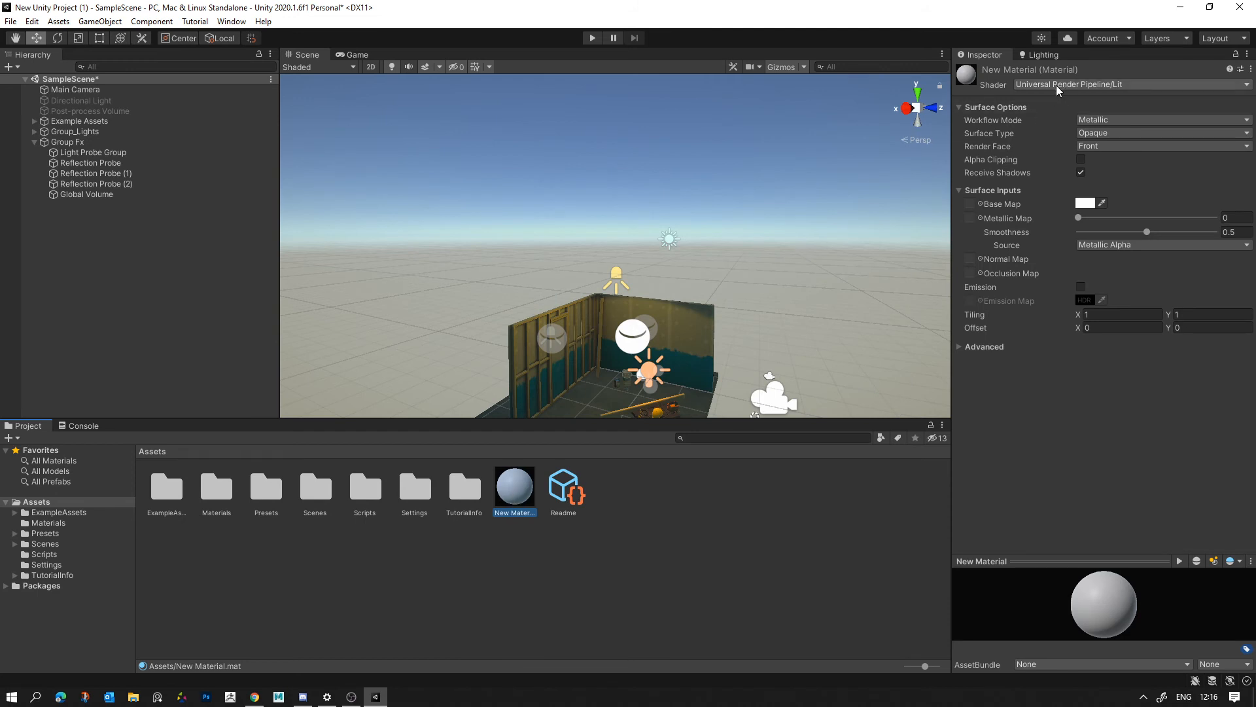
left_click(1056, 85)
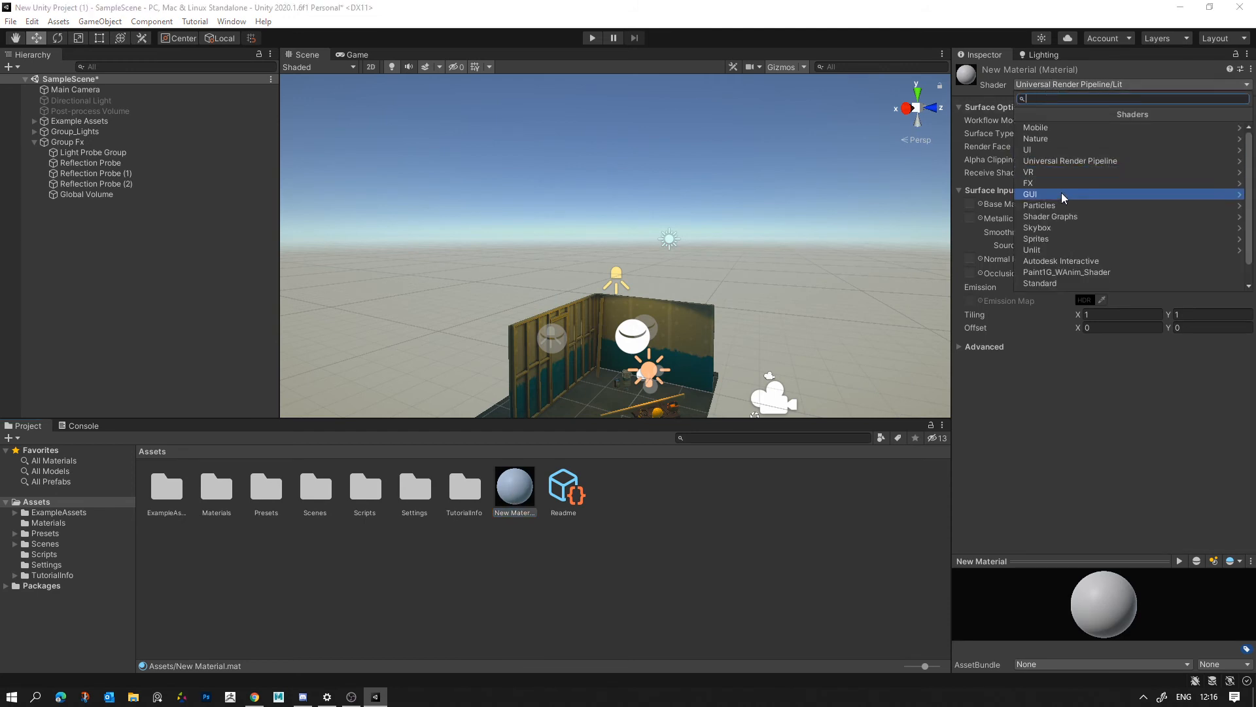
left_click(1052, 228)
left_click(1045, 161)
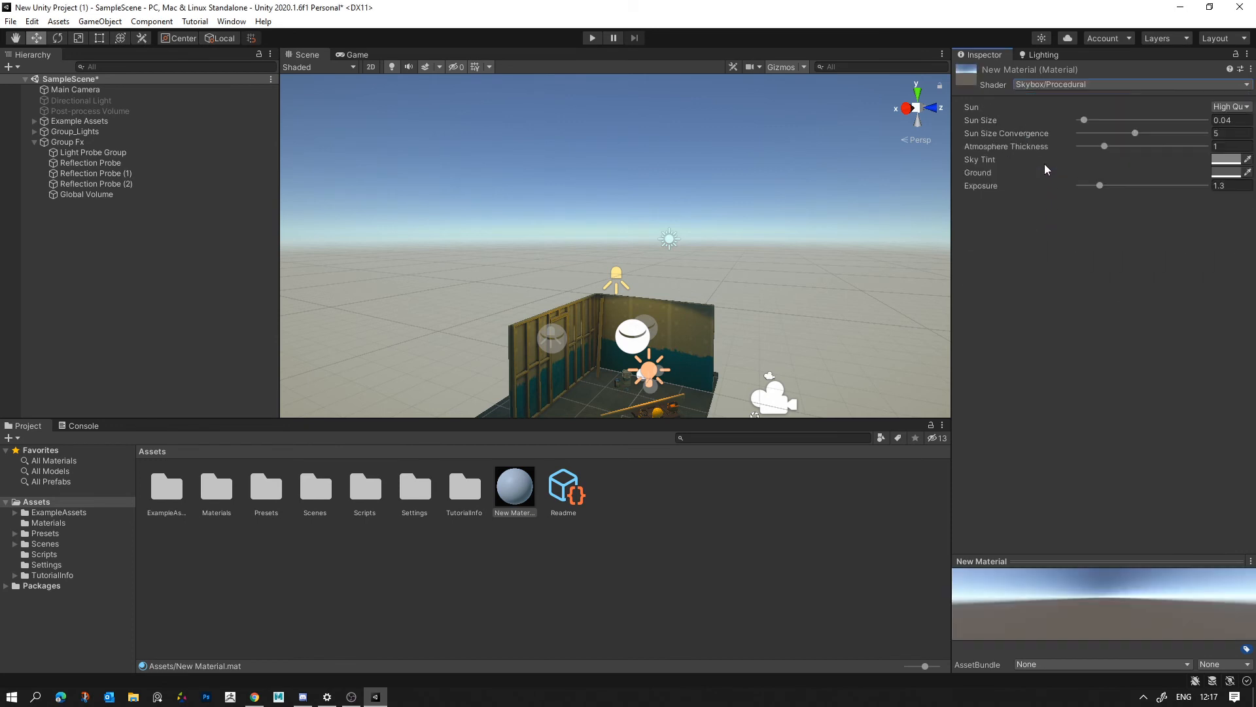
left_click(772, 508)
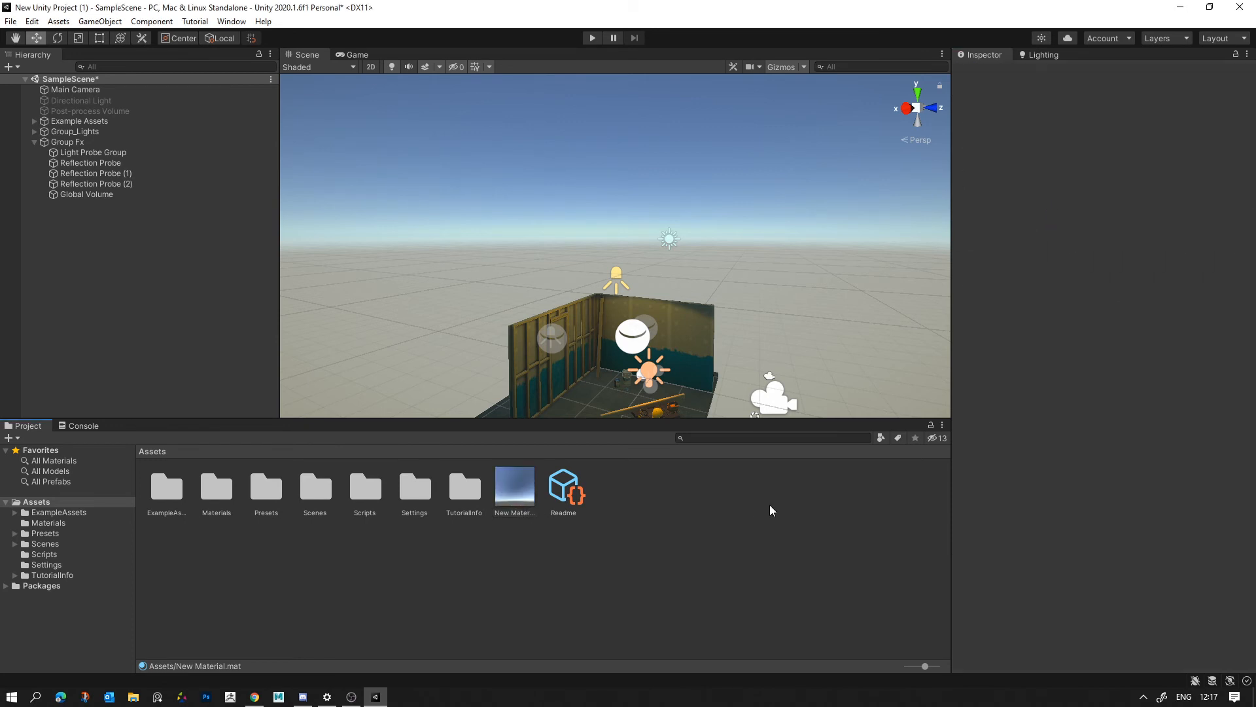
- Assign the new material as the scene's Skybox Material and rename it "New Custom Skybox"
left_click(1055, 56)
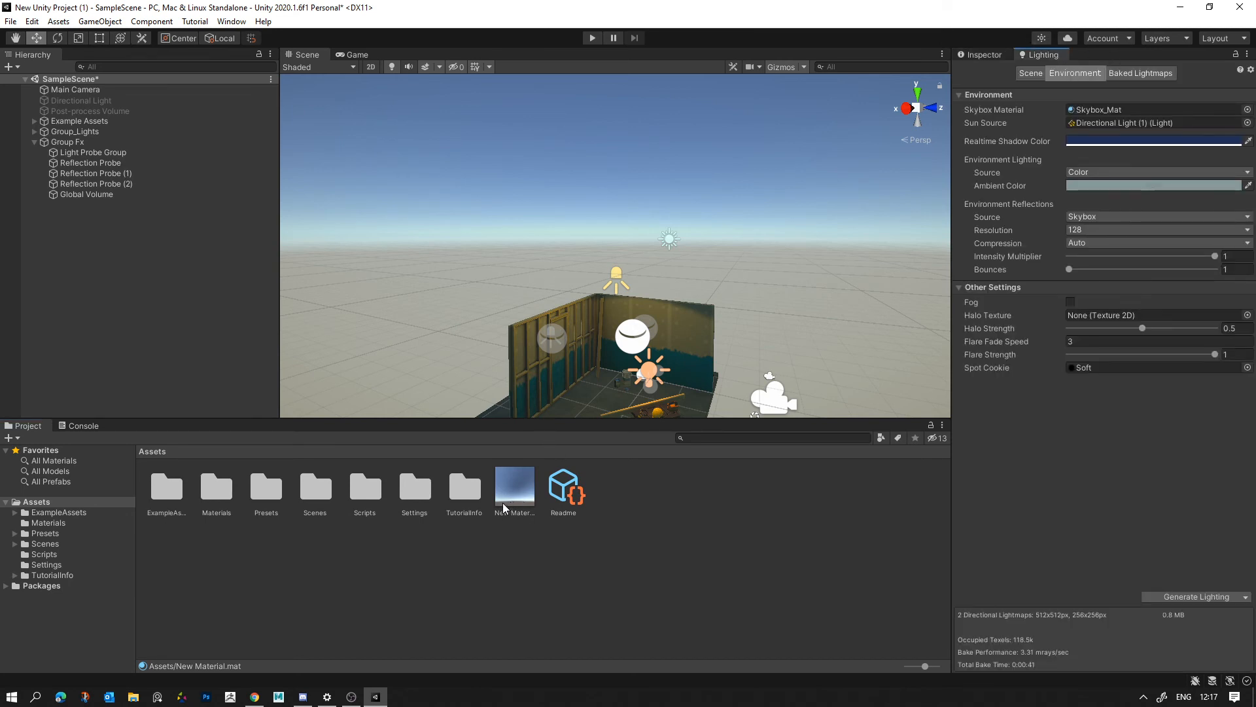
left_click_drag(504, 502, 528, 492)
left_click(519, 512)
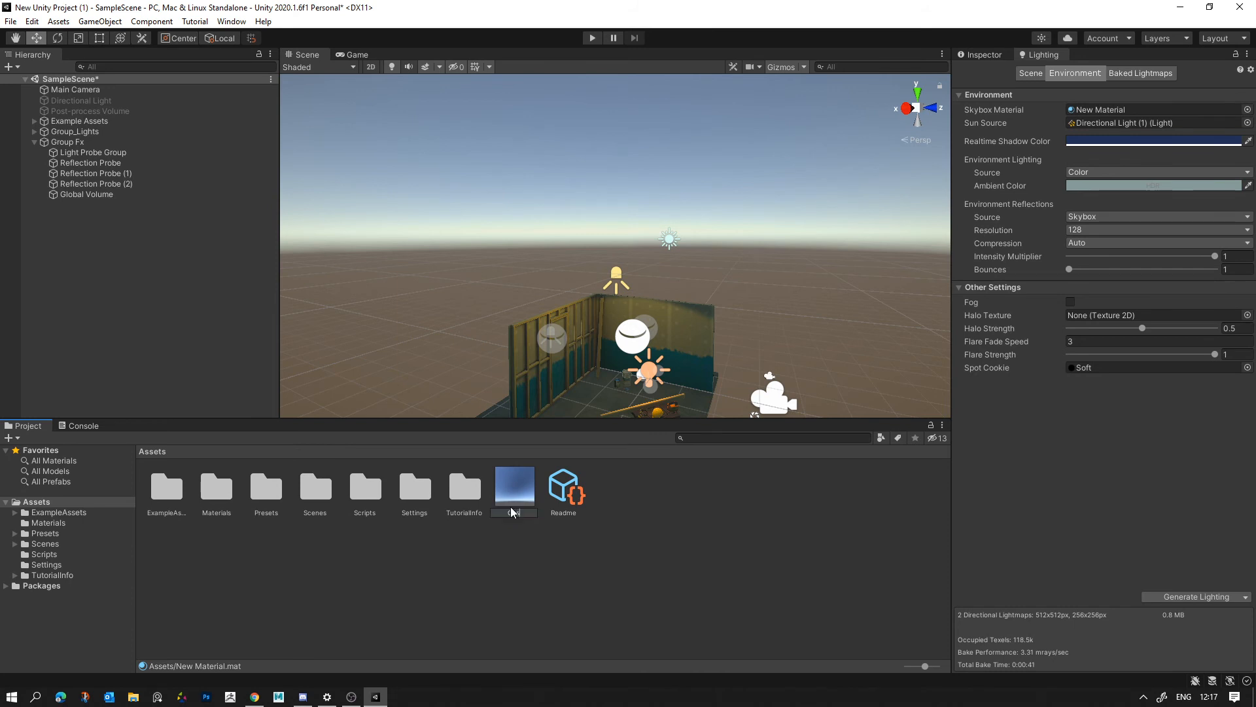
key("Return")
type("Ne")
key("Return")
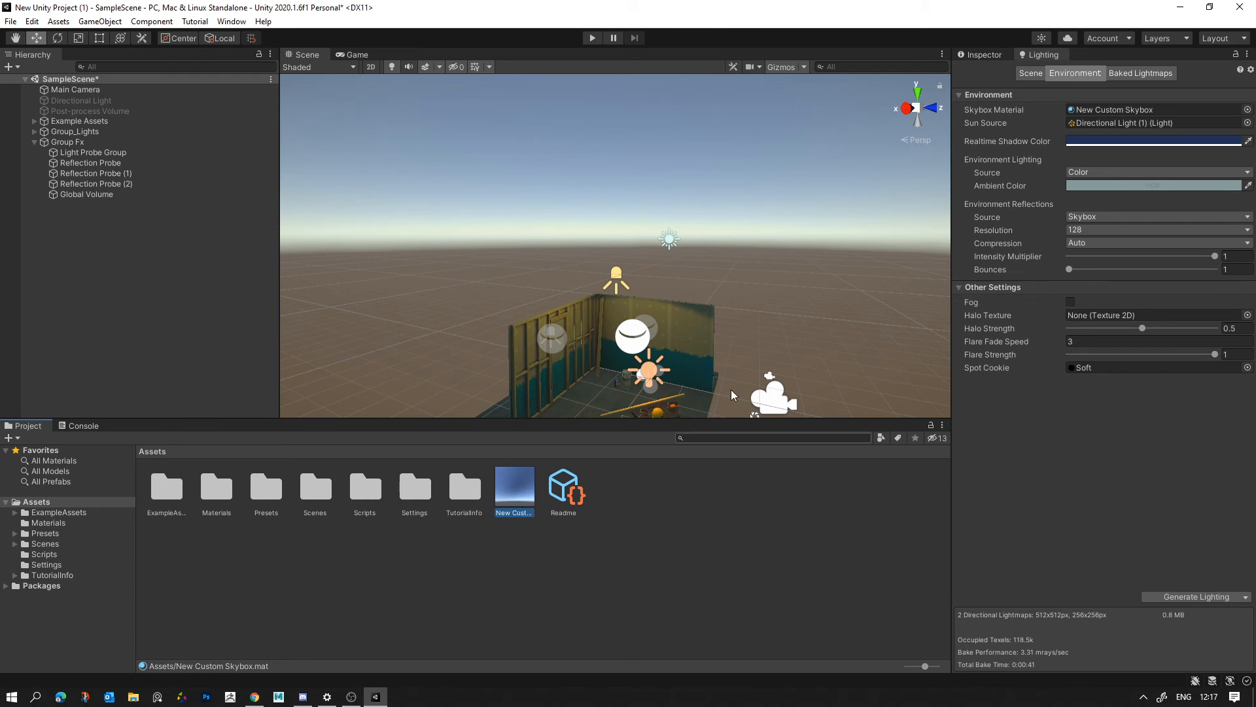
- Look through the materials available for the Skybox Material setting
left_click(1247, 110)
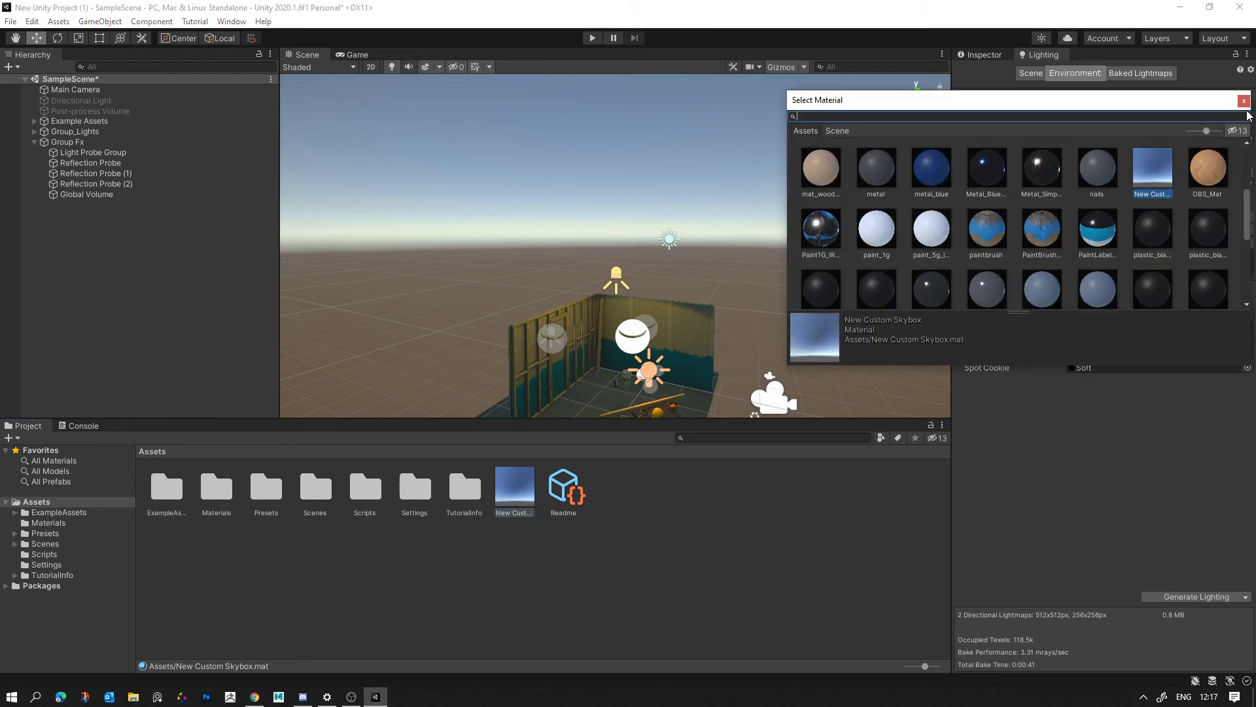
left_click_drag(1247, 219, 1239, 138)
left_click(1244, 102)
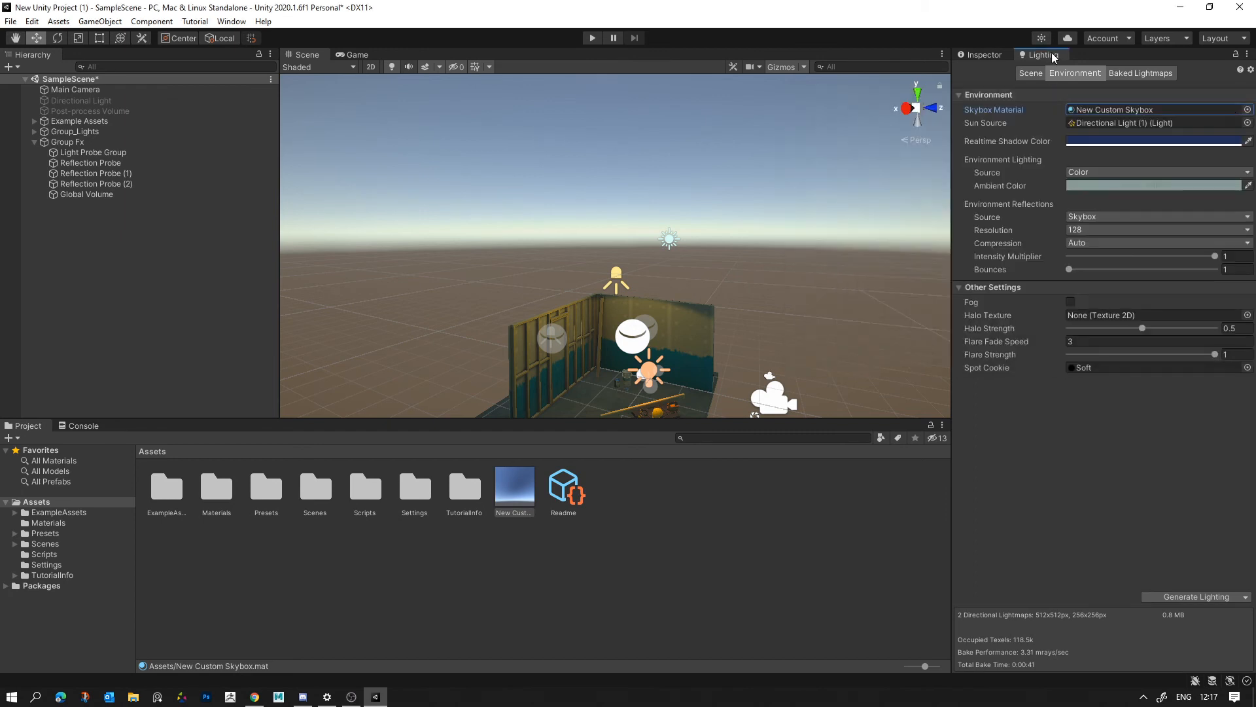
left_click(521, 512)
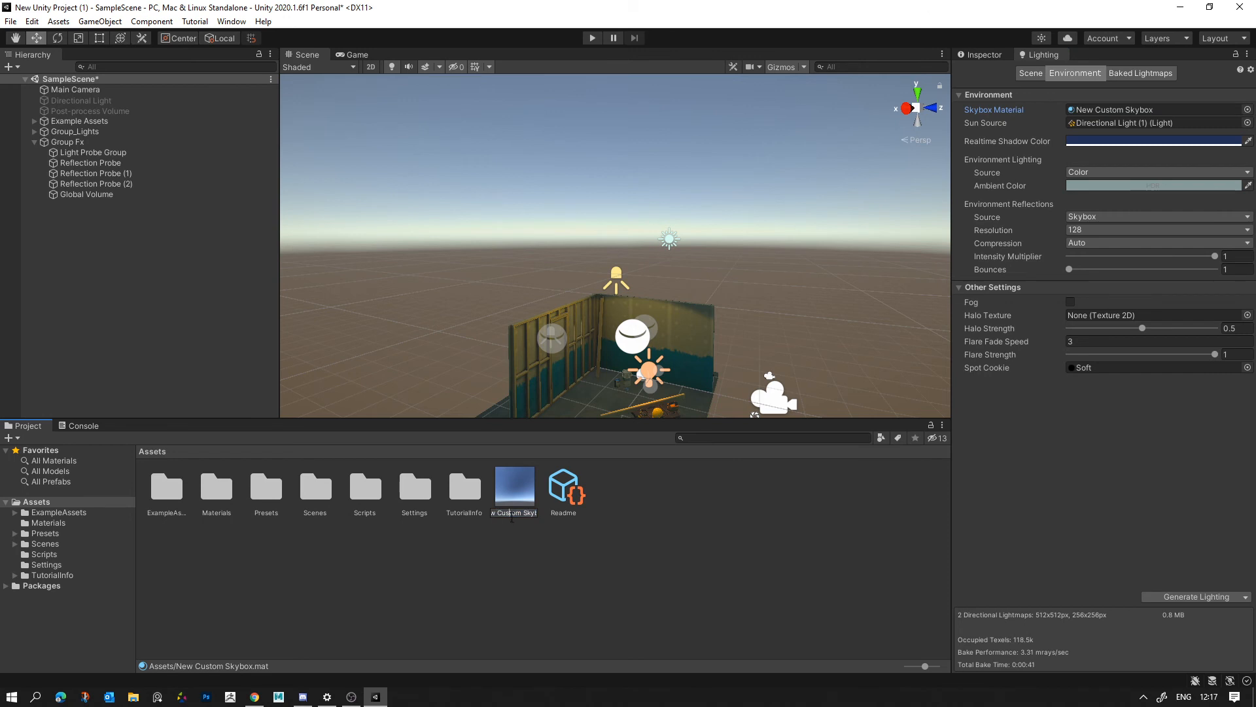
left_click(577, 566)
- Set the New Custom Skybox material's Sun Size to 0.092 and its Sun Size Convergence to 9.49
right_click_drag(782, 138, 838, 242)
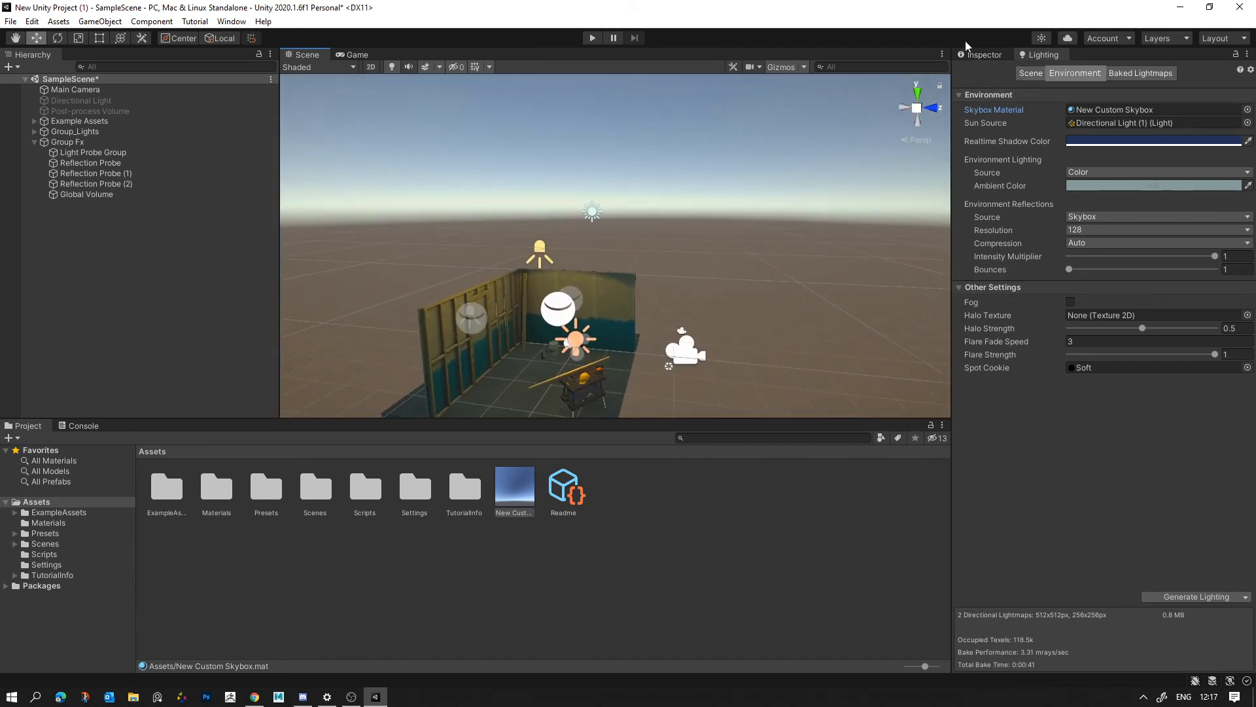
left_click(974, 56)
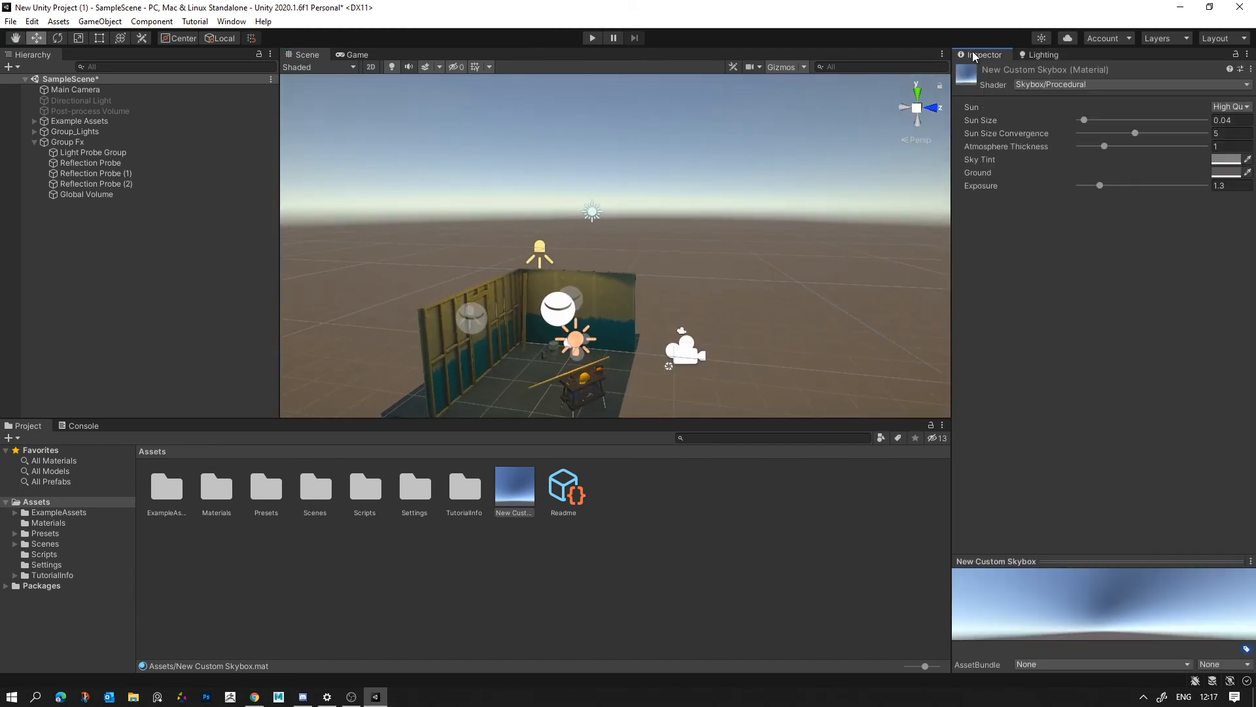
left_click(564, 493)
left_click(521, 493)
left_click(517, 357)
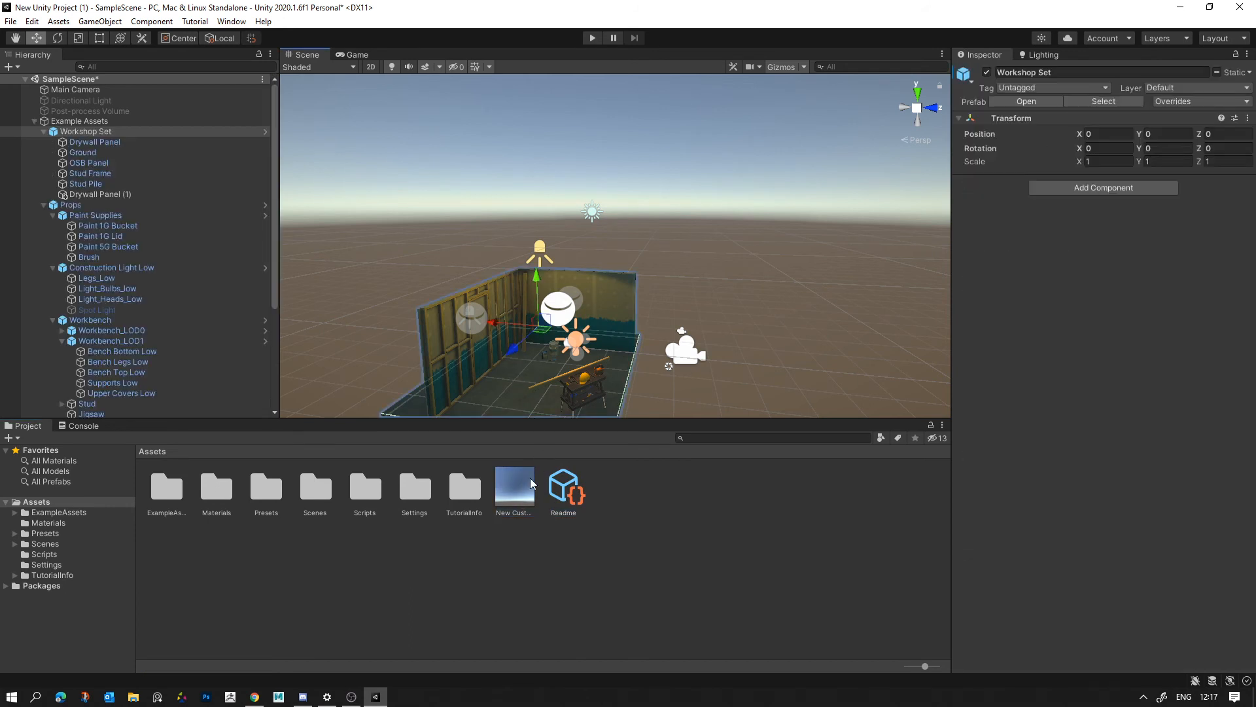
left_click(516, 504)
right_click_drag(736, 265, 735, 26)
mouse_move(1085, 120)
left_mouse_down()
mouse_move(1119, 124)
mouse_move(1090, 121)
left_mouse_up()
right_click_drag(729, 252, 719, 222)
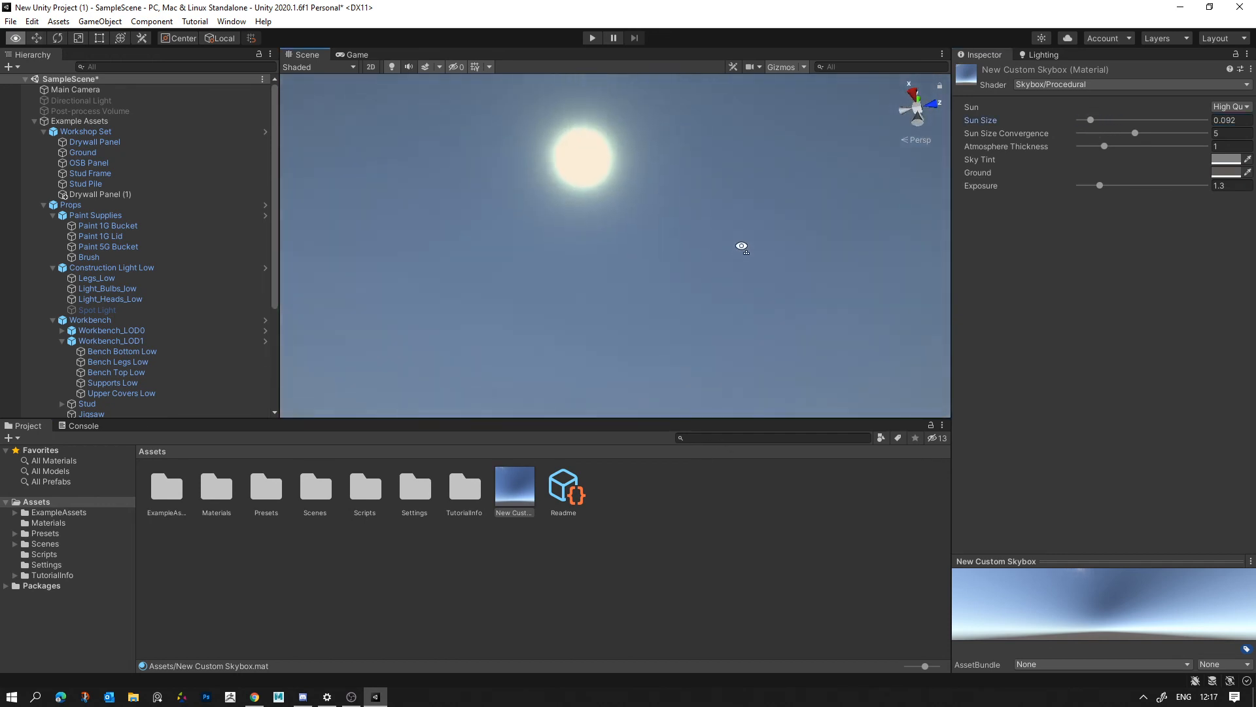
left_click_drag(1135, 133, 1205, 144)
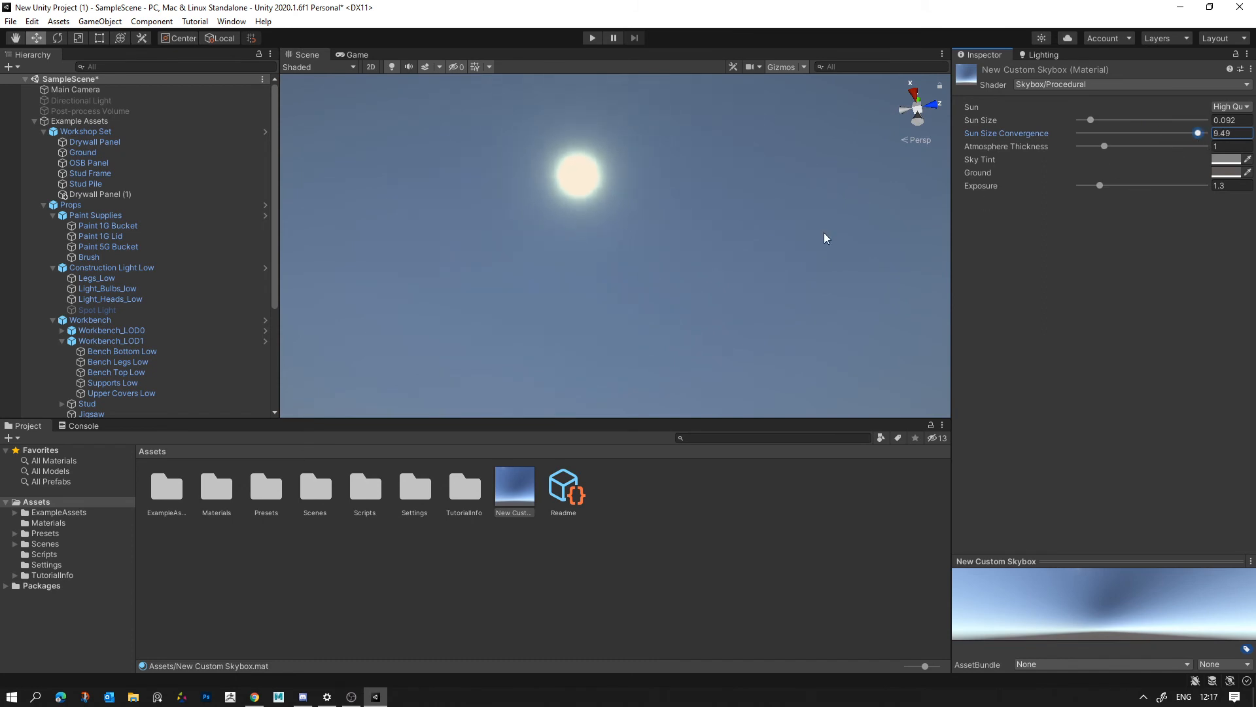
right_click_drag(824, 238, 709, 530)
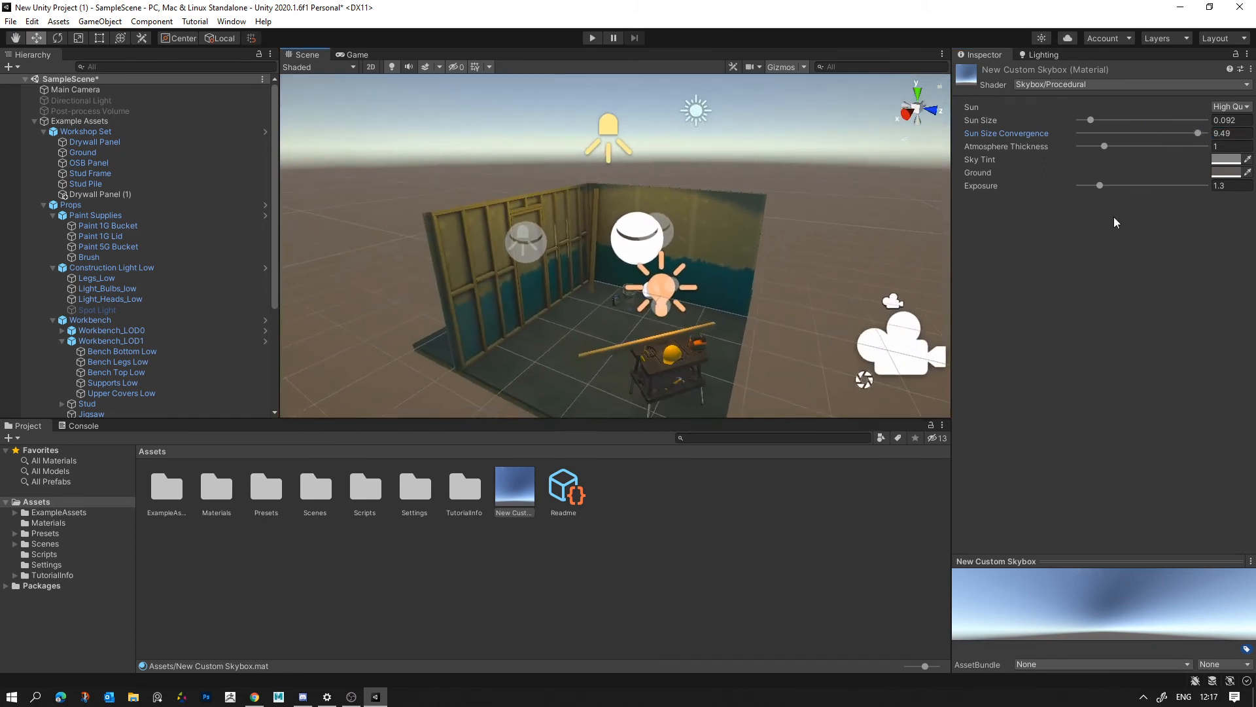
- Try out the skybox material's Atmosphere Thickness and set its Sky Tint to a light pink
mouse_move(1105, 146)
left_mouse_down()
mouse_move(1173, 152)
mouse_move(1056, 165)
mouse_move(1201, 171)
mouse_move(1099, 183)
mouse_move(1111, 167)
left_mouse_up()
mouse_move(814, 226)
right_mouse_down()
mouse_move(805, 195)
mouse_move(820, 213)
right_mouse_up()
left_click(1215, 160)
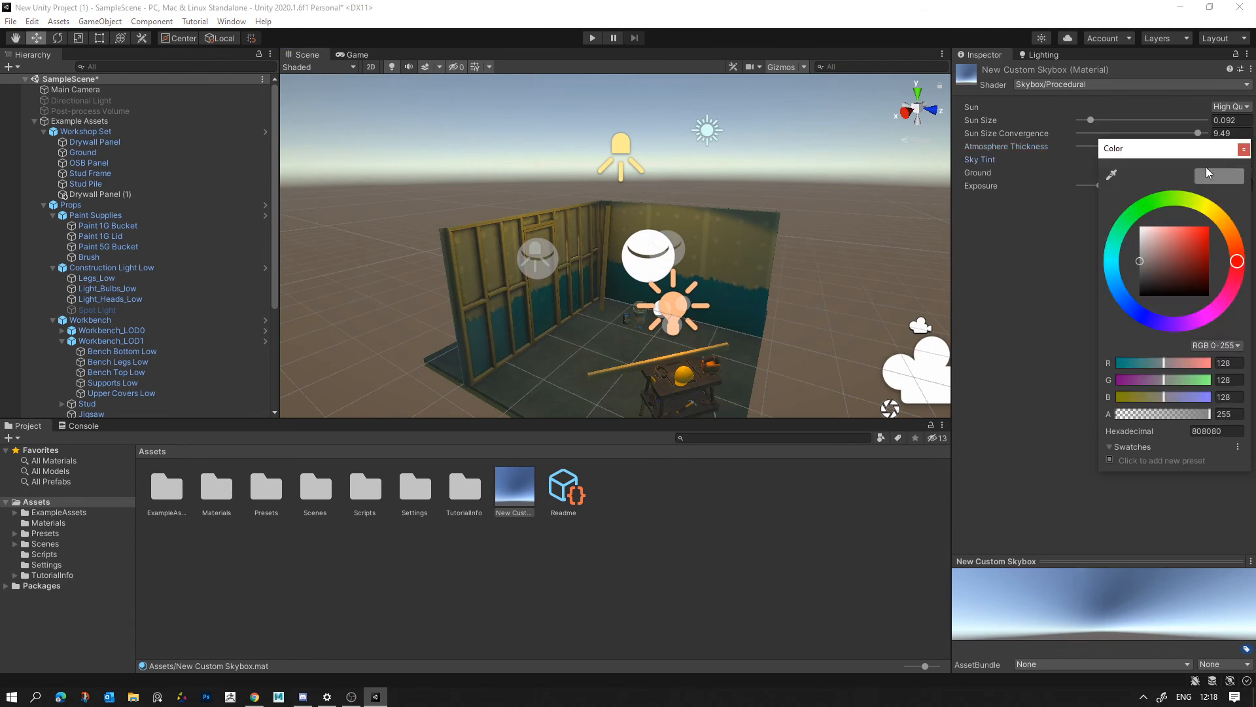
left_click_drag(1156, 262, 1152, 233)
left_click(1041, 253)
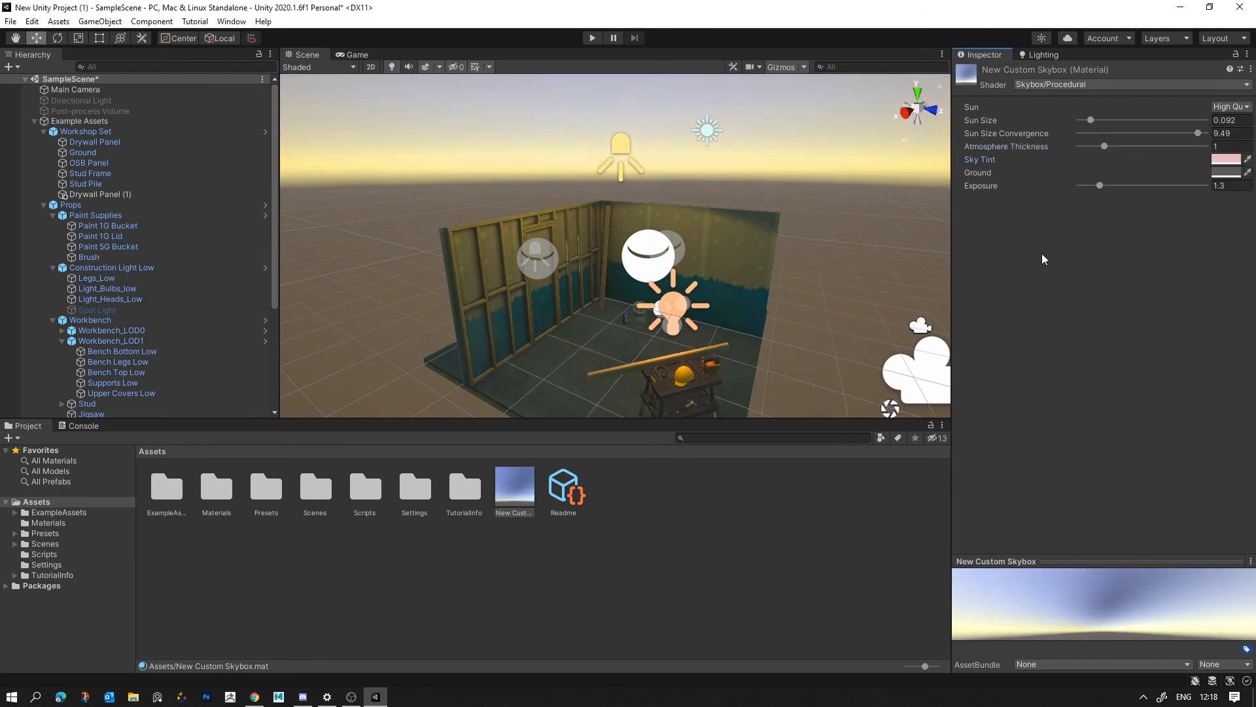
- Set the skybox material's Ground color to black and check it in the scene
left_click(1225, 175)
left_click_drag(1161, 303, 1125, 335)
left_click(771, 291)
right_click_drag(791, 271, 661, 567)
key("w")
key("s")
left_click(500, 501)
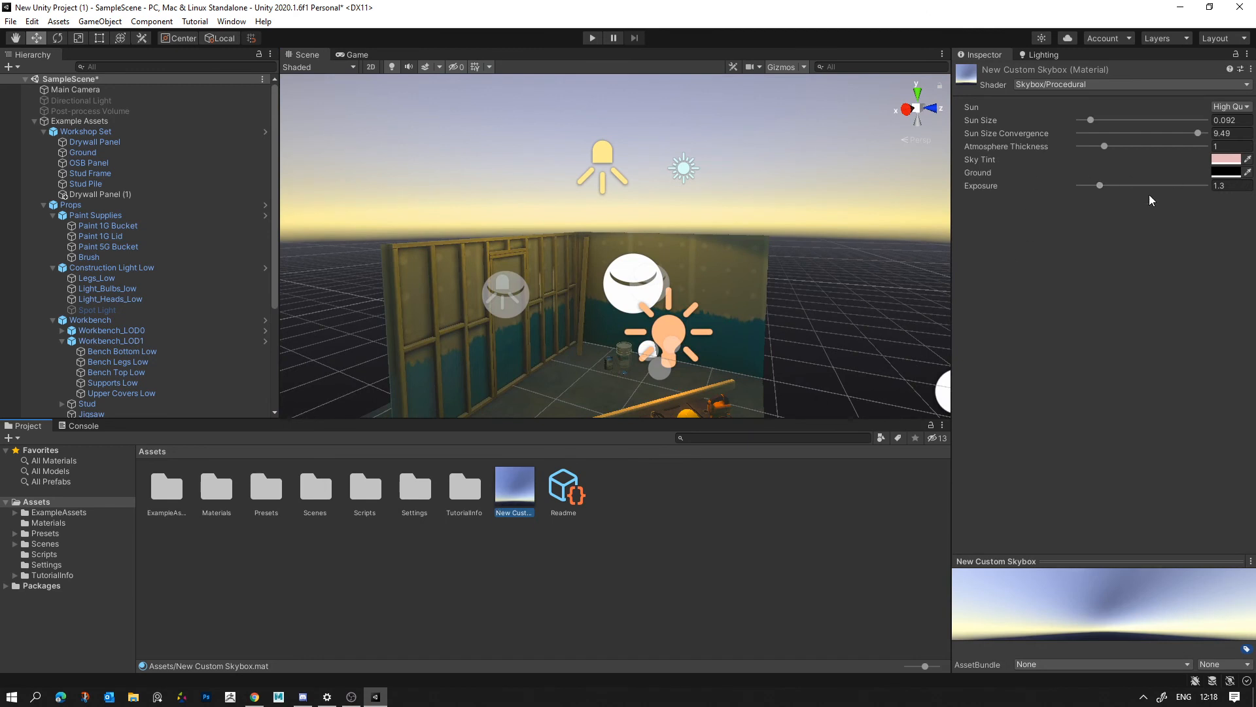
- Set the New Custom Skybox material's Exposure to 0.71, comparing brighter and darker skies in the scene
mouse_move(1100, 186)
left_mouse_down()
mouse_move(1116, 183)
mouse_move(1085, 190)
mouse_move(1120, 190)
left_mouse_up()
right_click_drag(884, 254, 791, 278)
key("w")
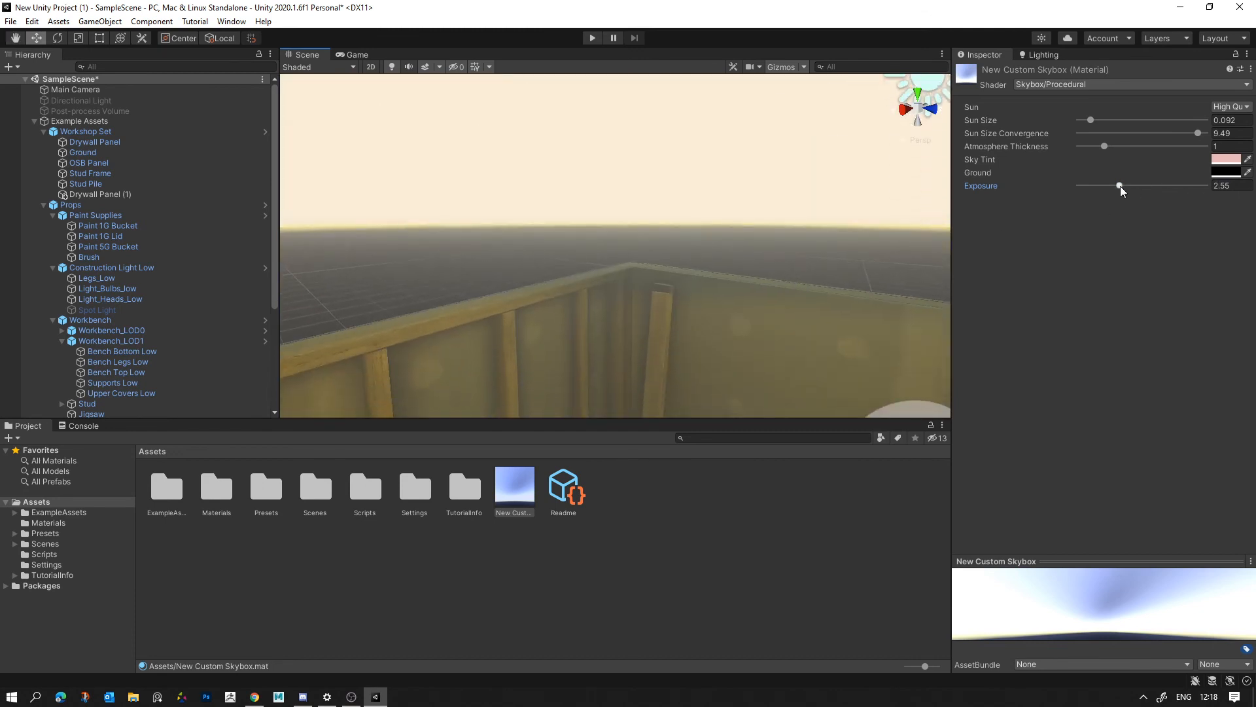
left_click_drag(1120, 188, 1077, 193)
right_click_drag(781, 240, 1068, 188)
left_click_drag(1080, 189, 1091, 190)
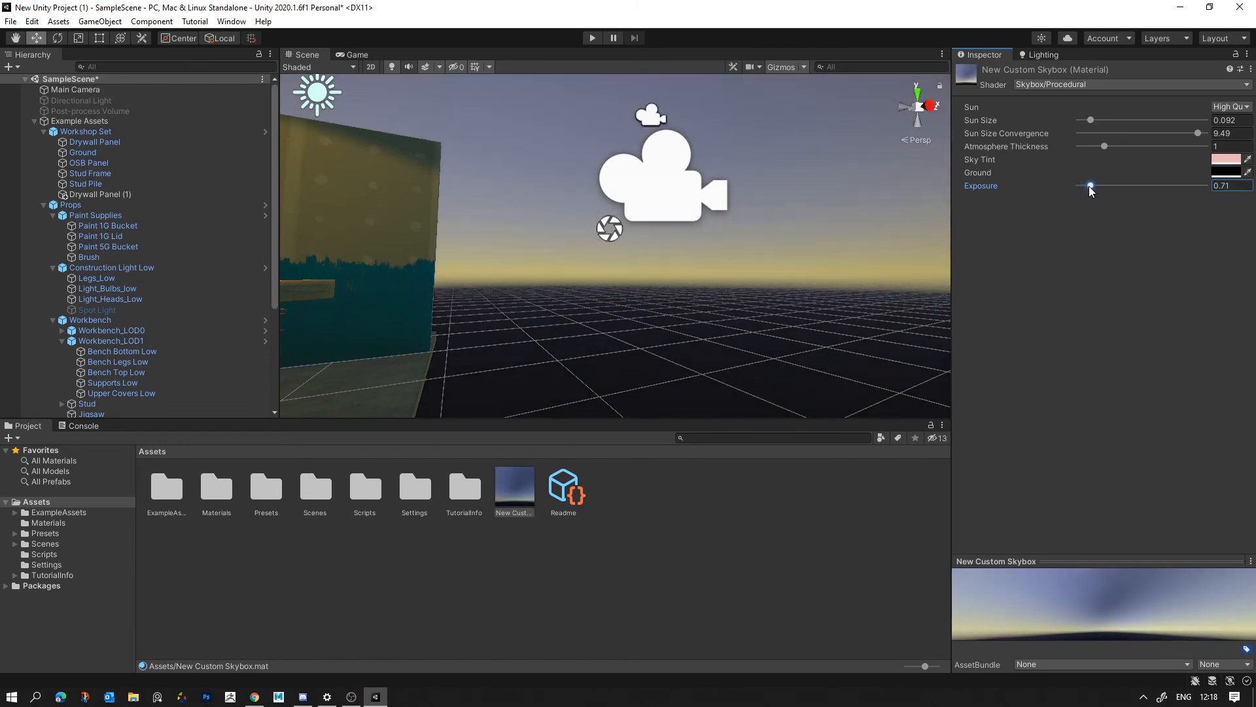
right_click_drag(798, 219, 663, 242)
- Review the Source options for Environment Lighting and Environment Reflections in the scene's lighting settings
left_click(1044, 55)
left_click(351, 55)
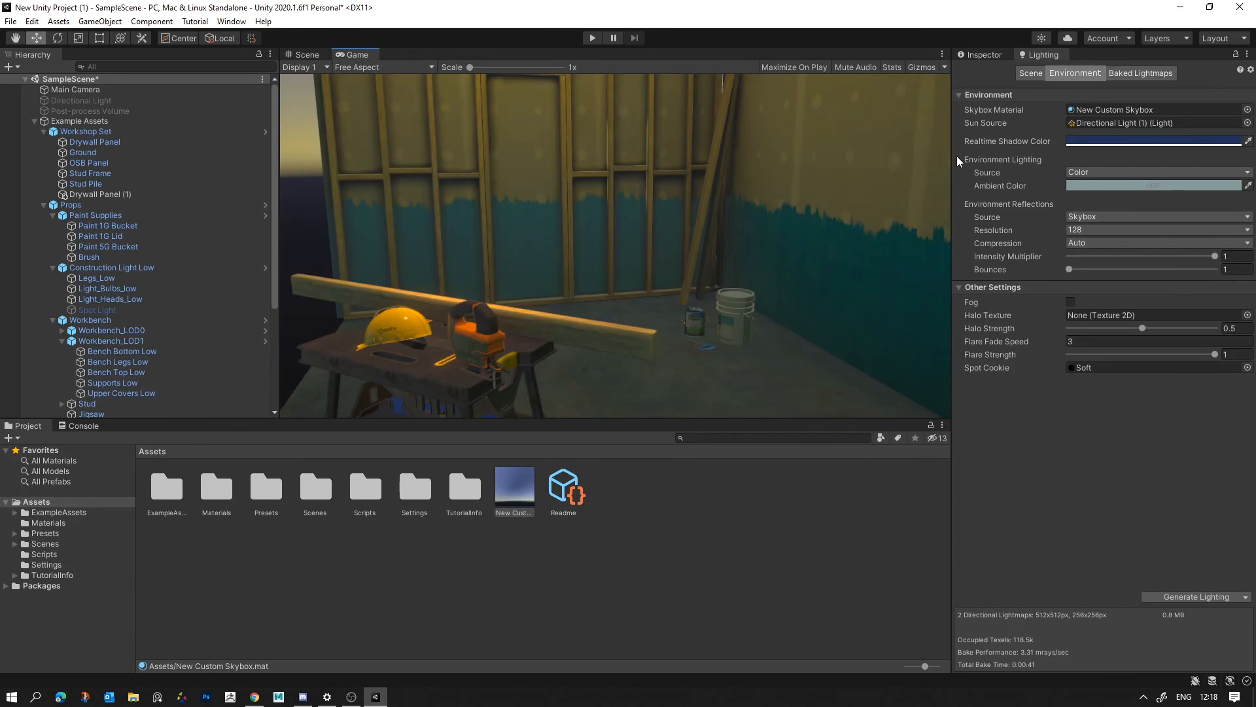
left_click(1101, 172)
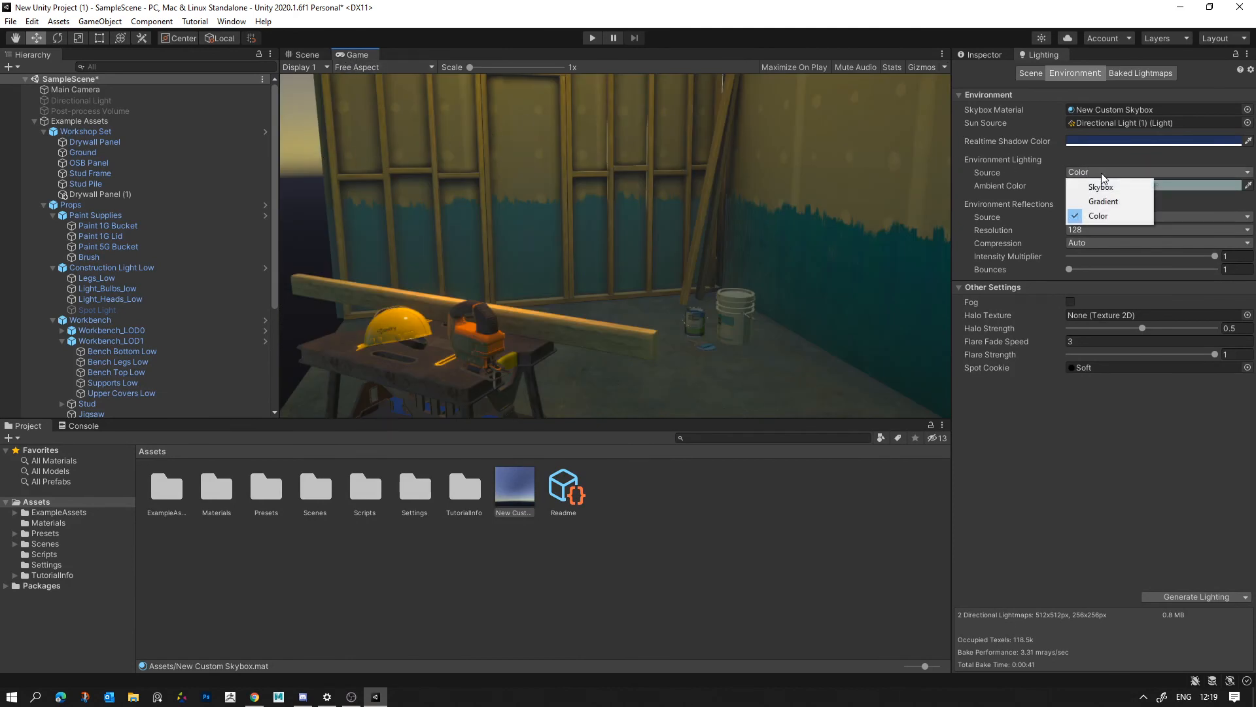
left_click(1099, 216)
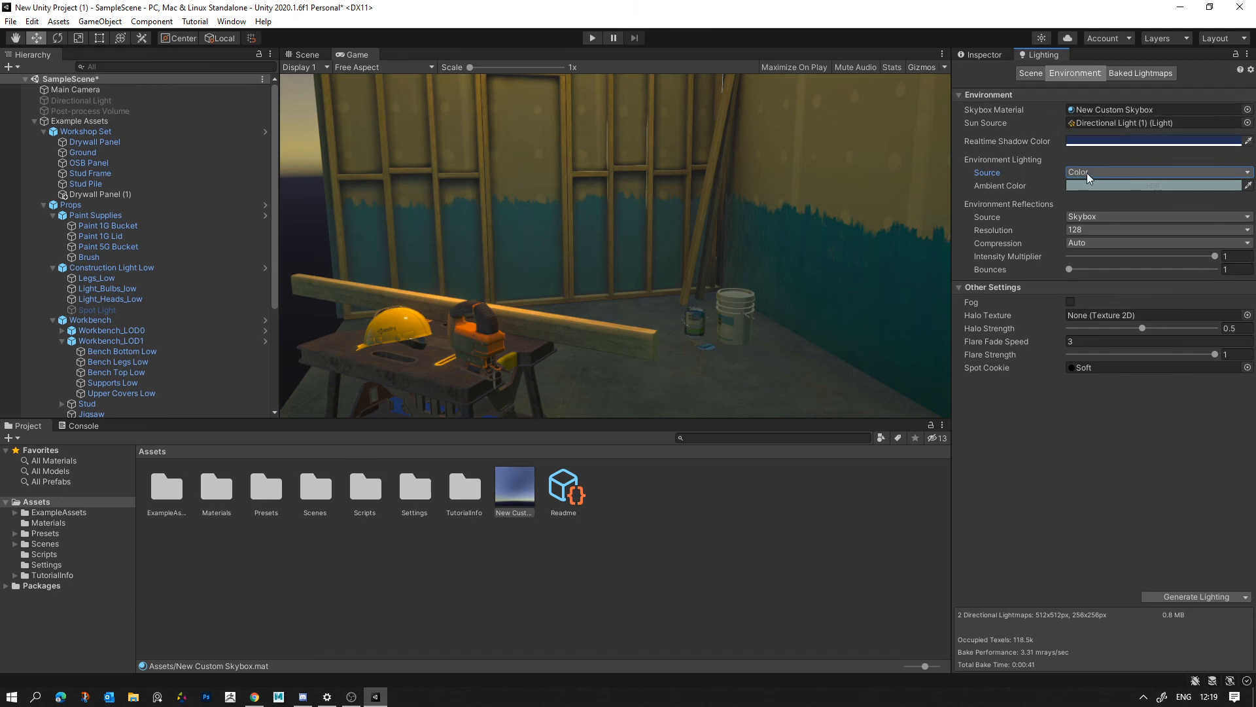
left_click(1066, 218)
left_click(1017, 180)
left_click(1032, 74)
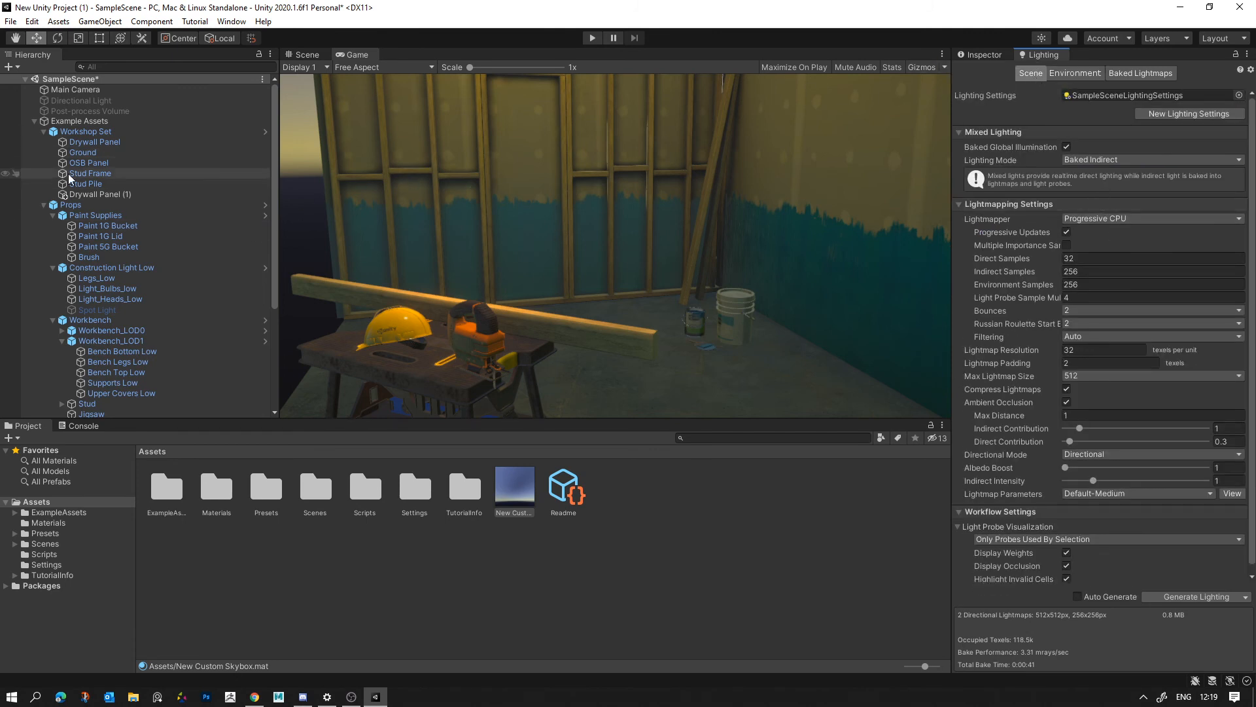
- Change the Main Camera's Background Type to Solid Color
left_click(89, 91)
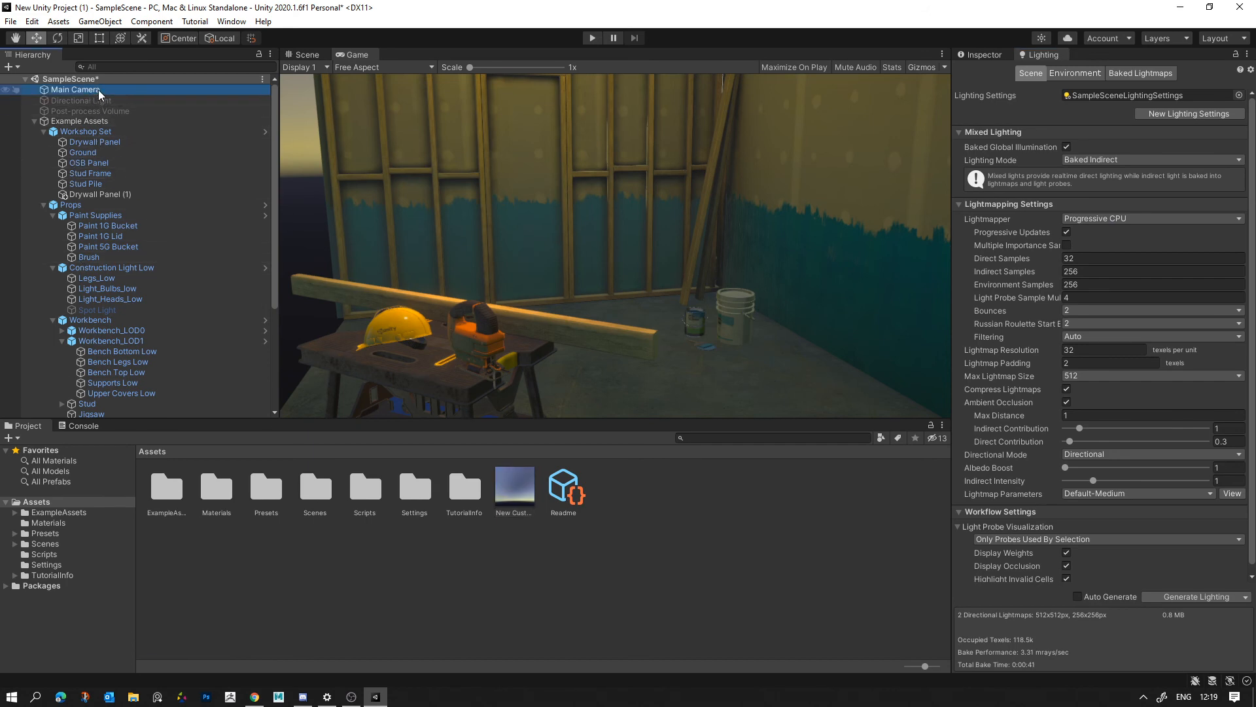
left_click(970, 53)
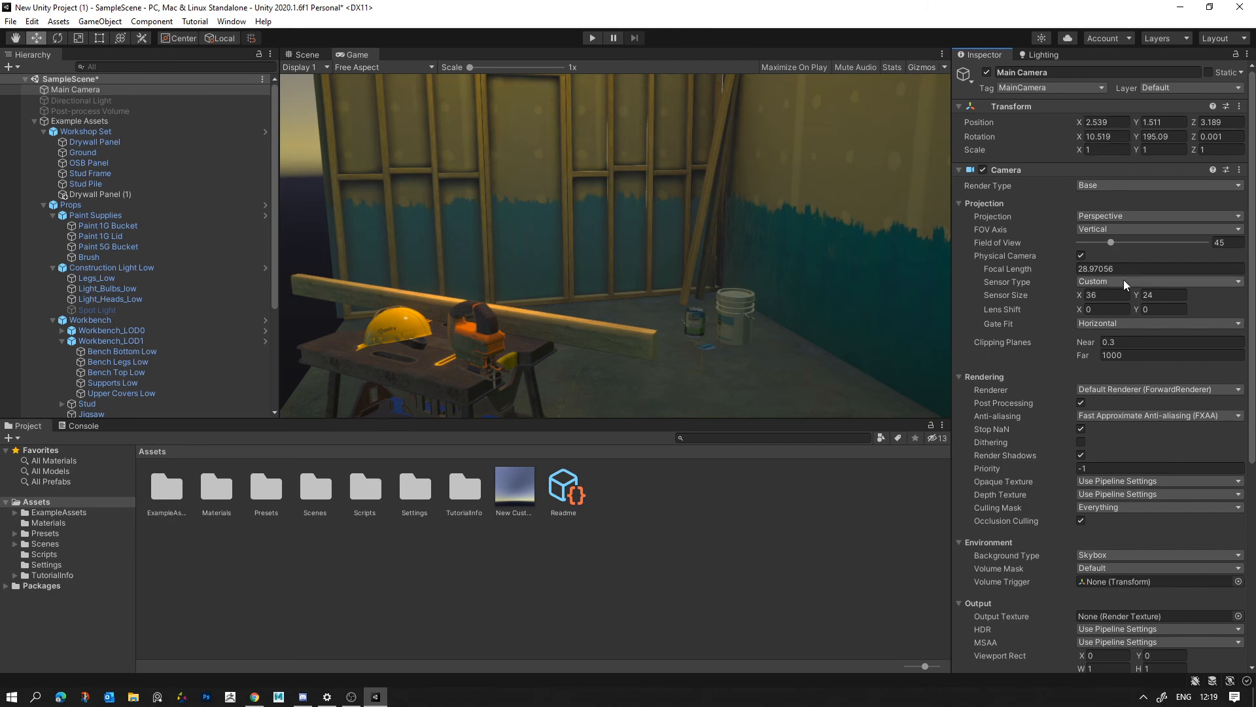
scroll(1020, 262, "down", 5)
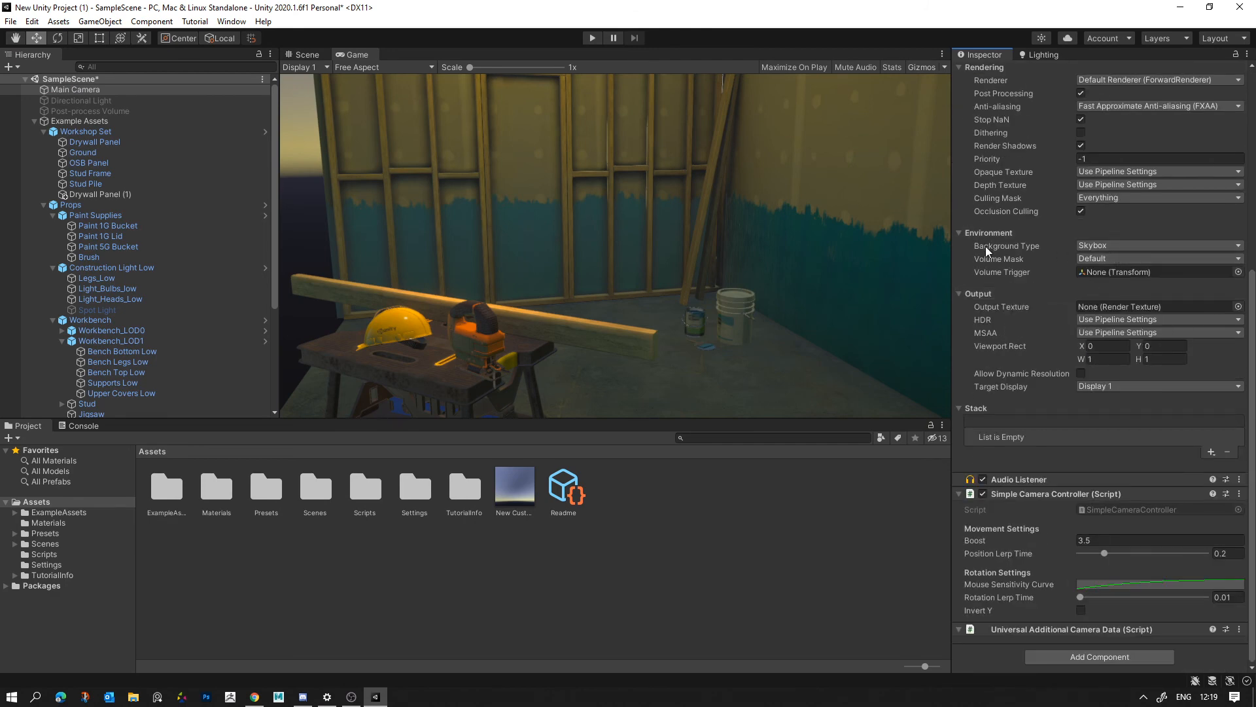
left_click(1079, 253)
left_click(1105, 273)
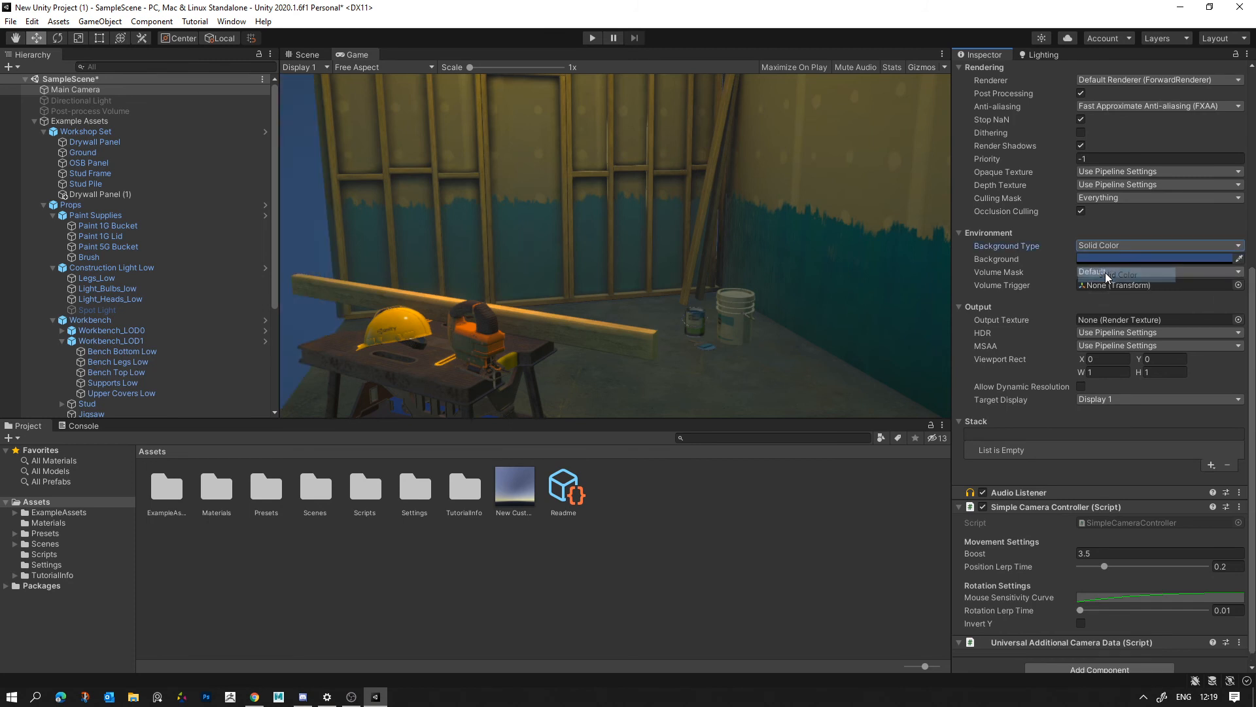
- Try several hues for the Main Camera's Background and set it to a muted bluish purple
left_click(1109, 259)
left_click_drag(1183, 388, 1235, 372)
left_click_drag(1165, 357, 1160, 373)
mouse_move(1152, 380)
left_mouse_down()
mouse_move(1144, 369)
mouse_move(1143, 379)
left_mouse_up()
left_click(1112, 359)
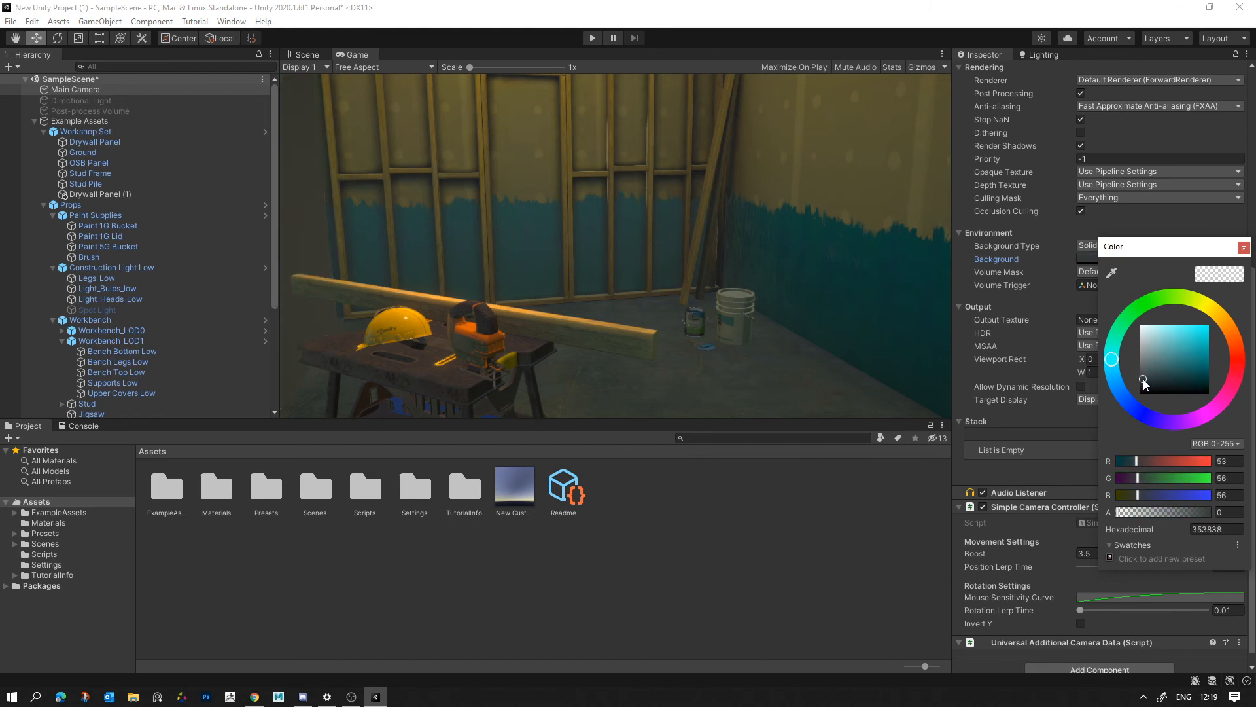
left_click_drag(1123, 321, 1144, 429)
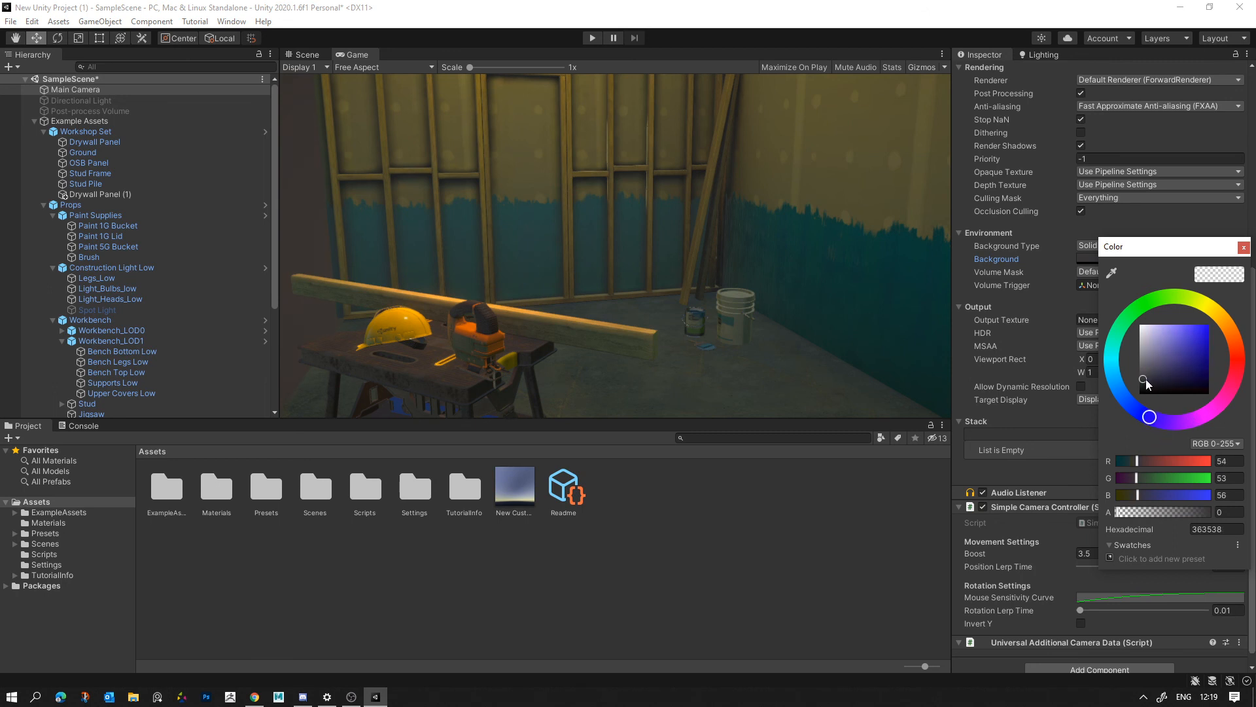
left_click_drag(1145, 379, 1159, 371)
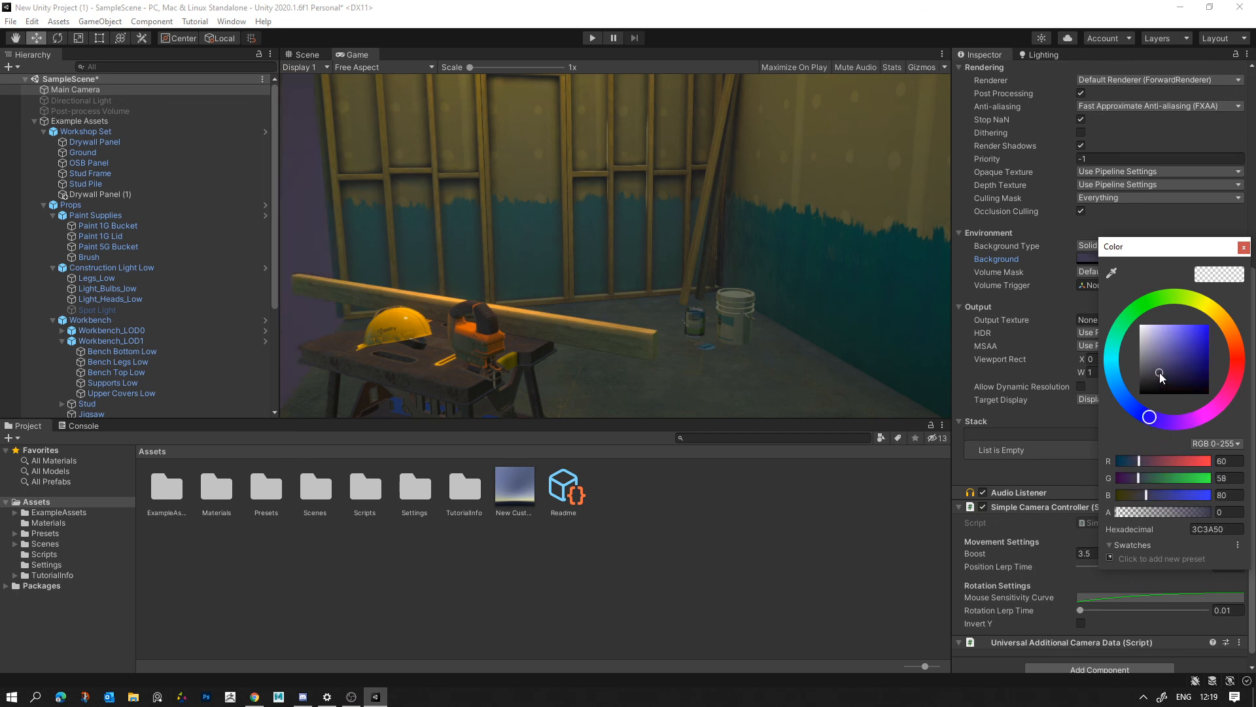
left_click_drag(1245, 357, 1168, 366)
left_click(523, 203)
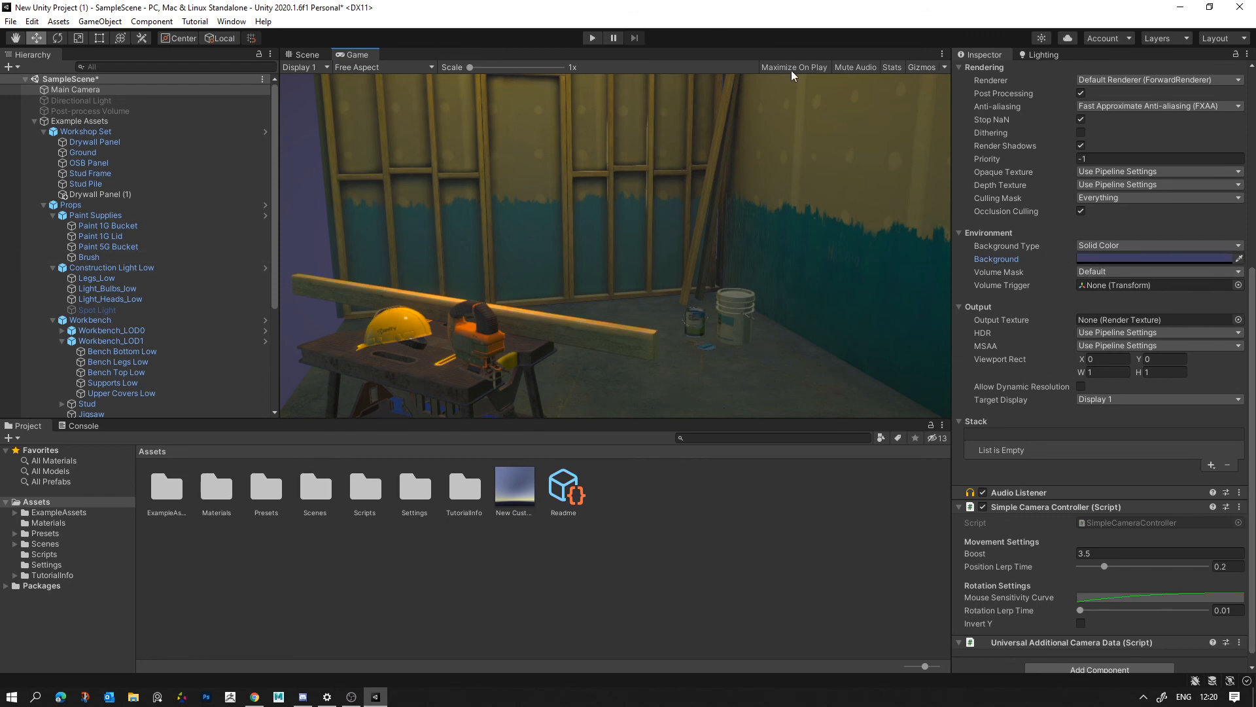
- Set the lightmapping Ambient Occlusion to Max Distance 1.61, Indirect Contribution 1.7 and Direct Contribution 0.58
scroll(1041, 100, "up", 5)
left_click(1036, 56)
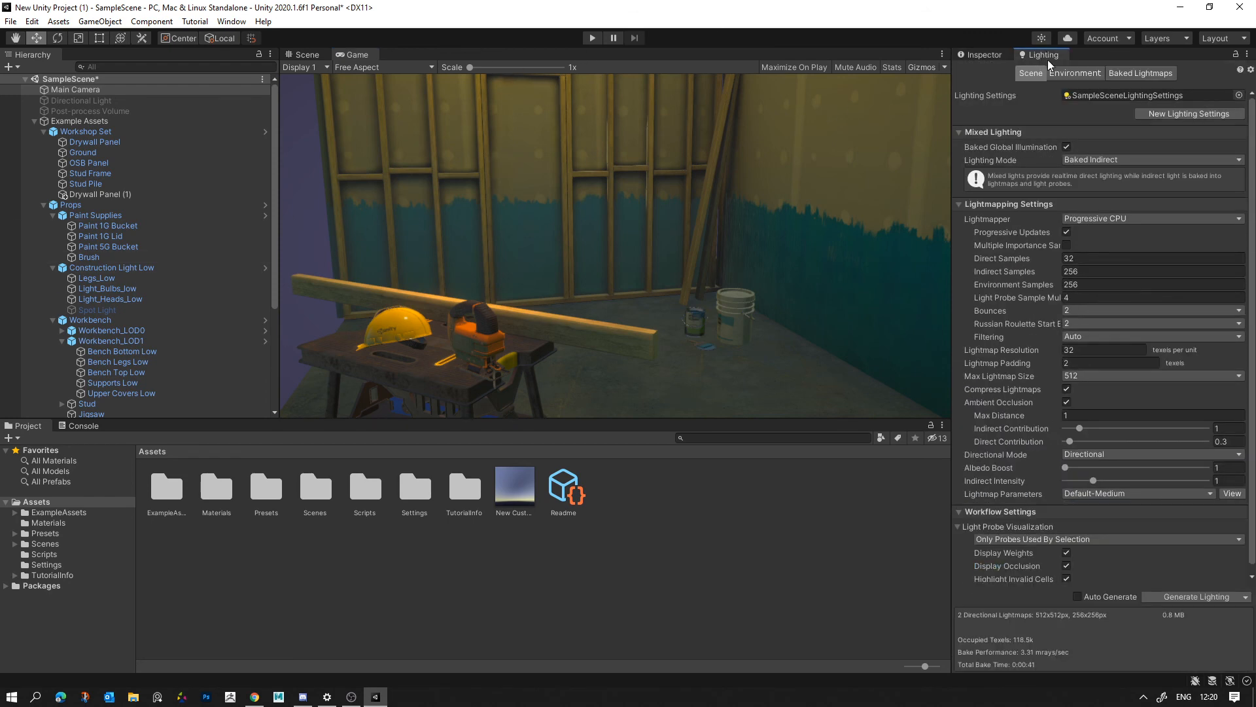
left_click(1002, 54)
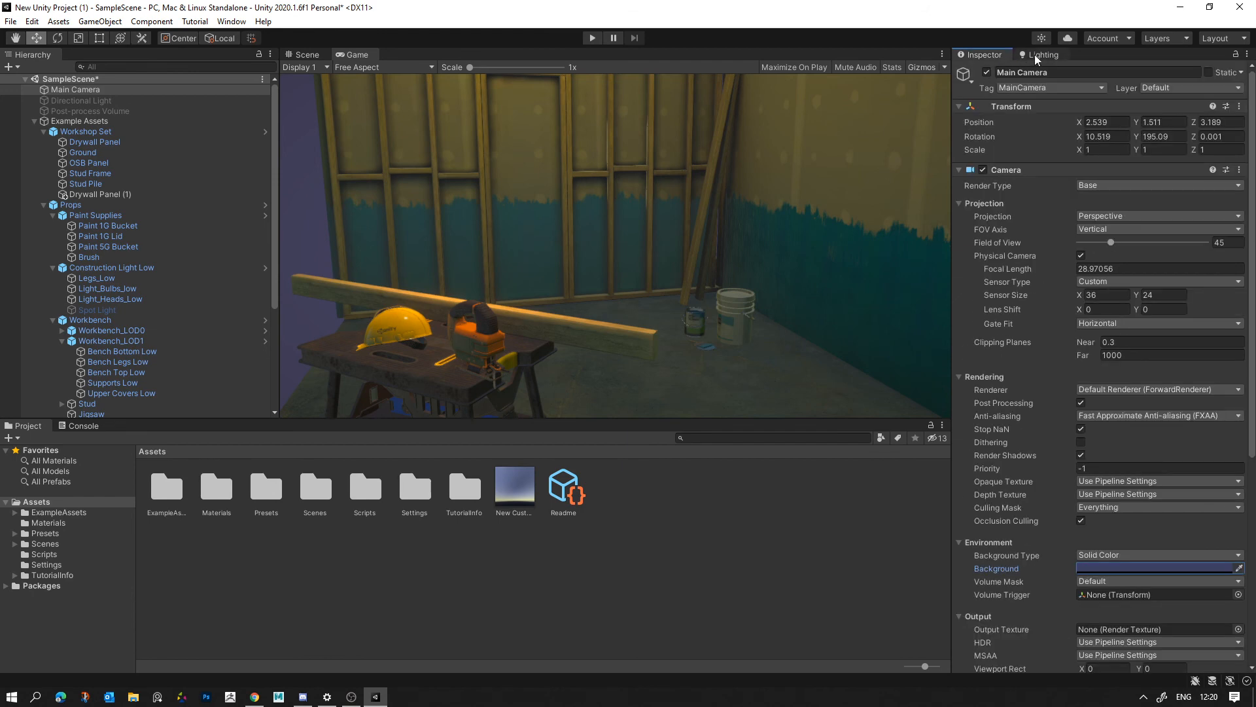
left_click(1034, 54)
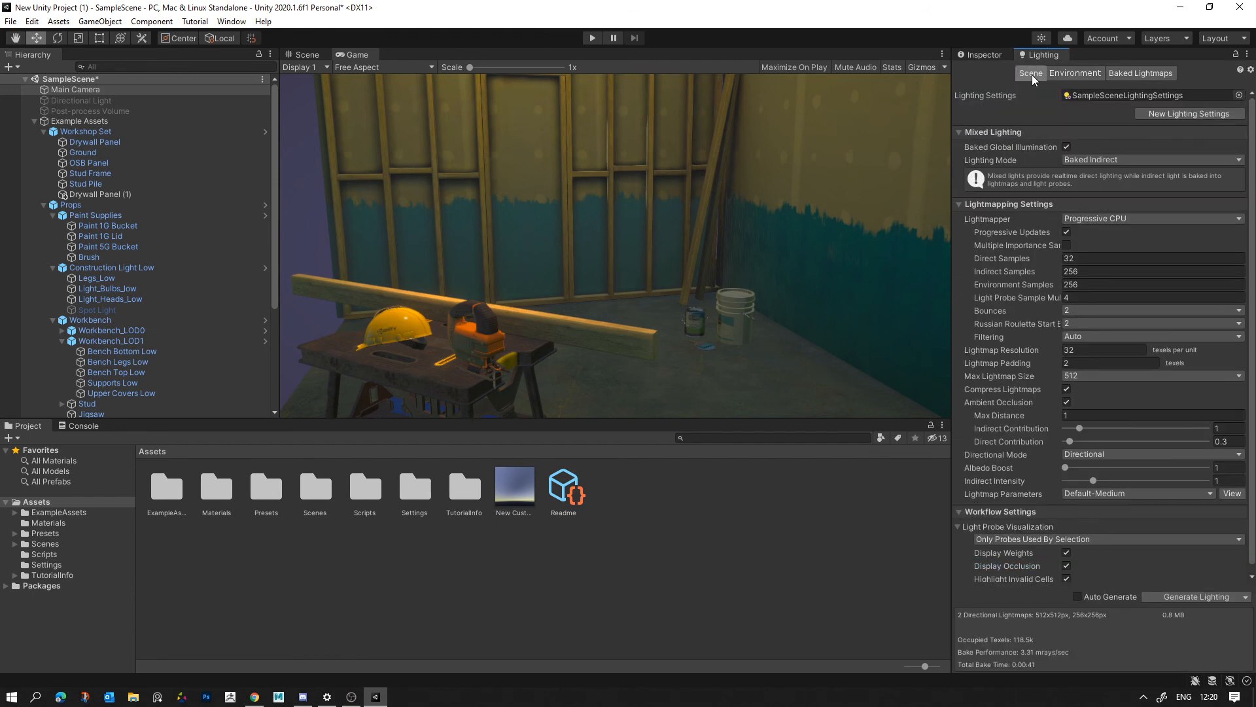
left_click(1060, 71)
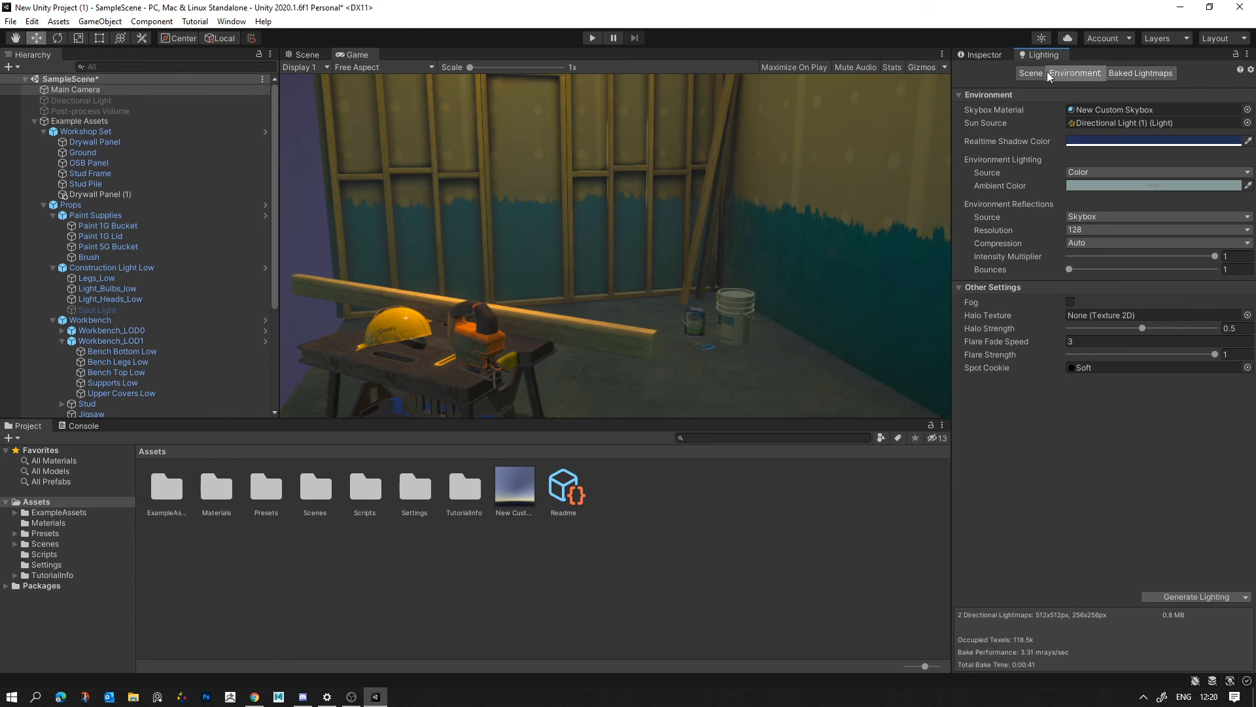
left_click(1031, 71)
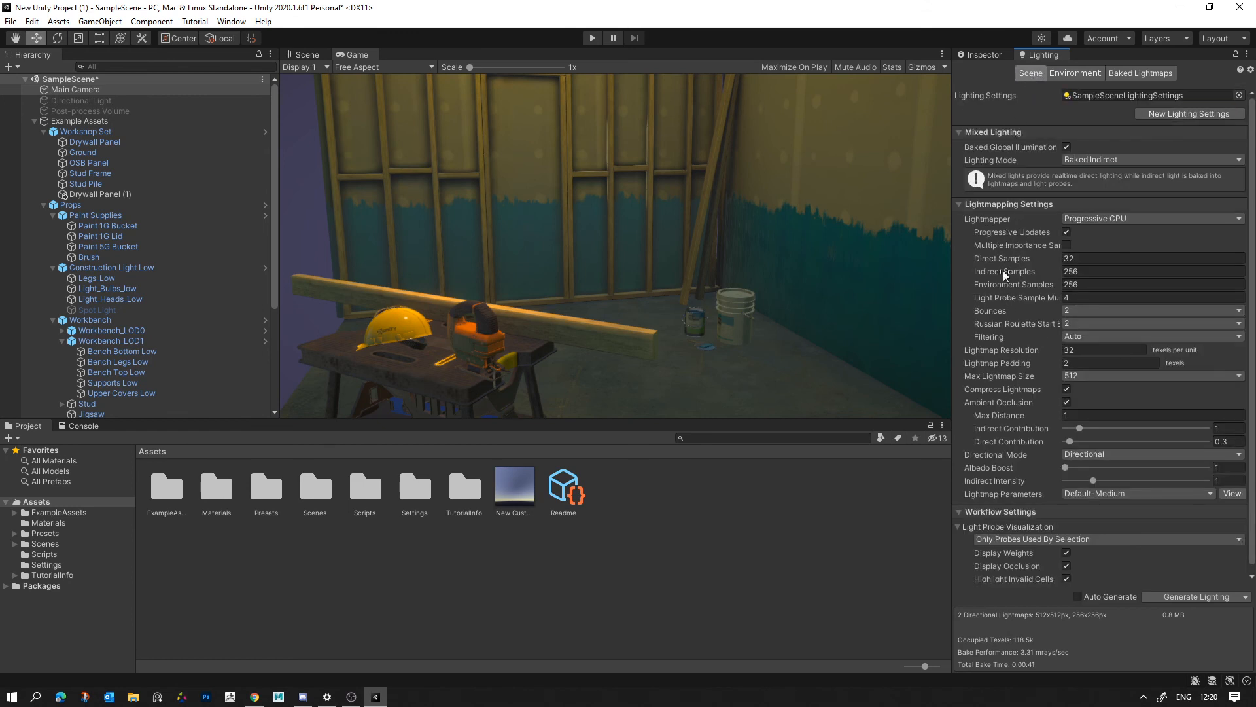
left_click(1065, 403)
left_click(1066, 402)
left_click_drag(1005, 413, 1037, 416)
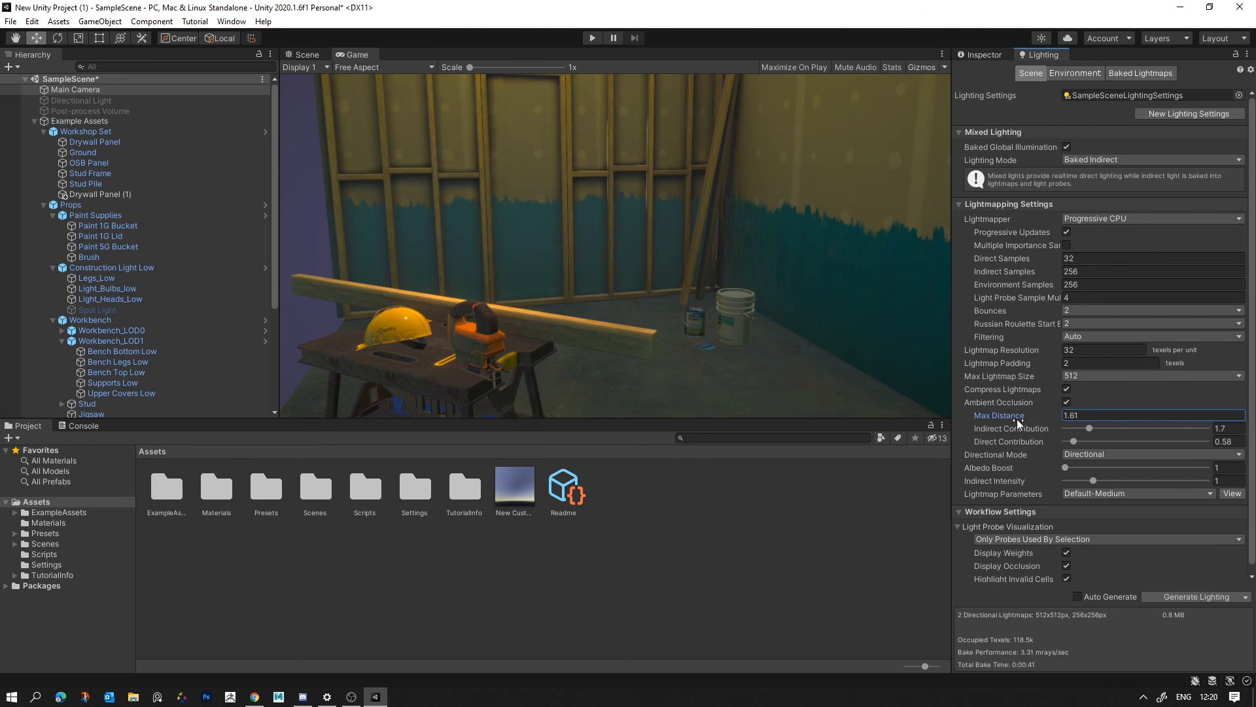
- Move the Main Camera farther from the workshop set, to about X 4.481, Y 1.986, Z 3.368
left_click(306, 55)
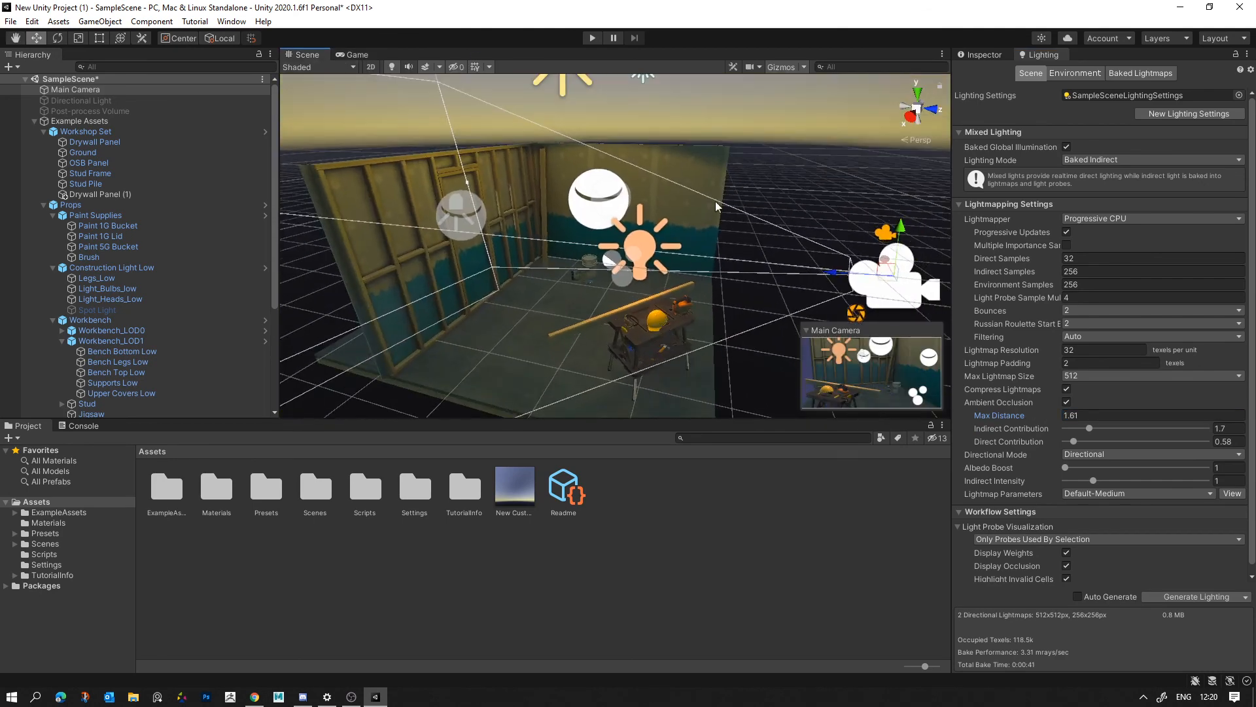
left_click_drag(808, 120, 772, 226, "alt")
left_click(772, 227)
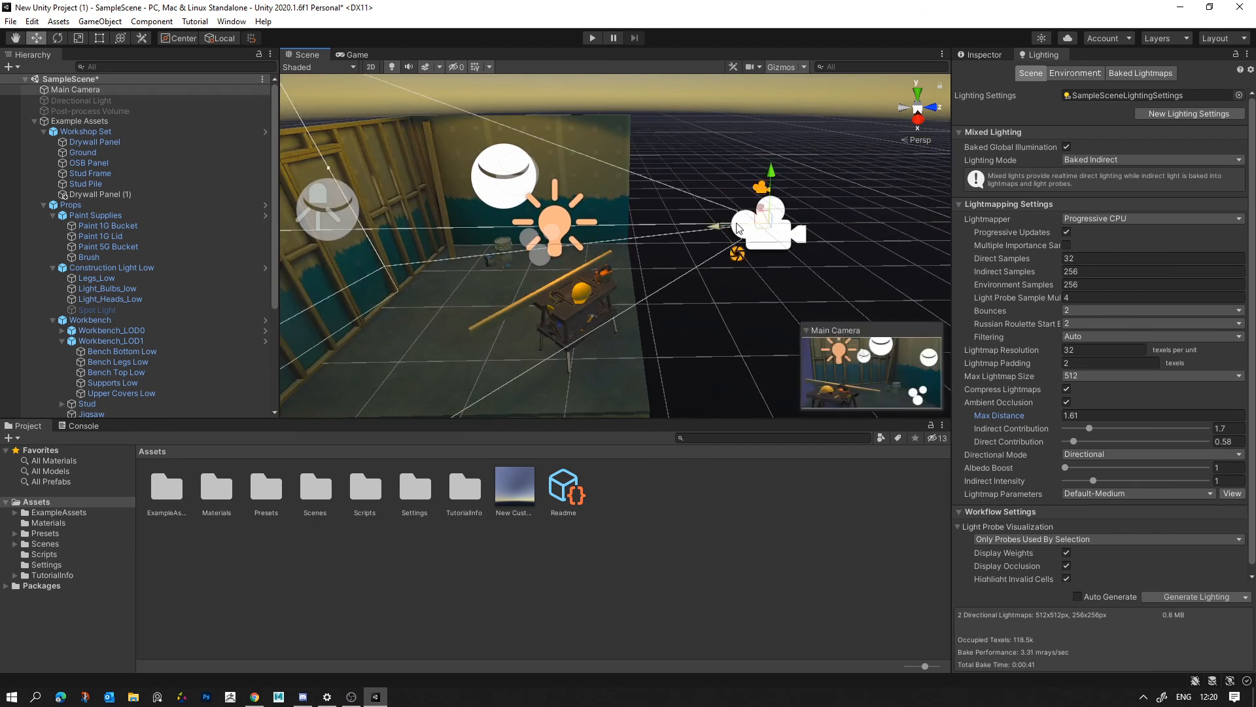
left_click_drag(766, 216, 847, 461)
scroll(799, 258, "up", 3)
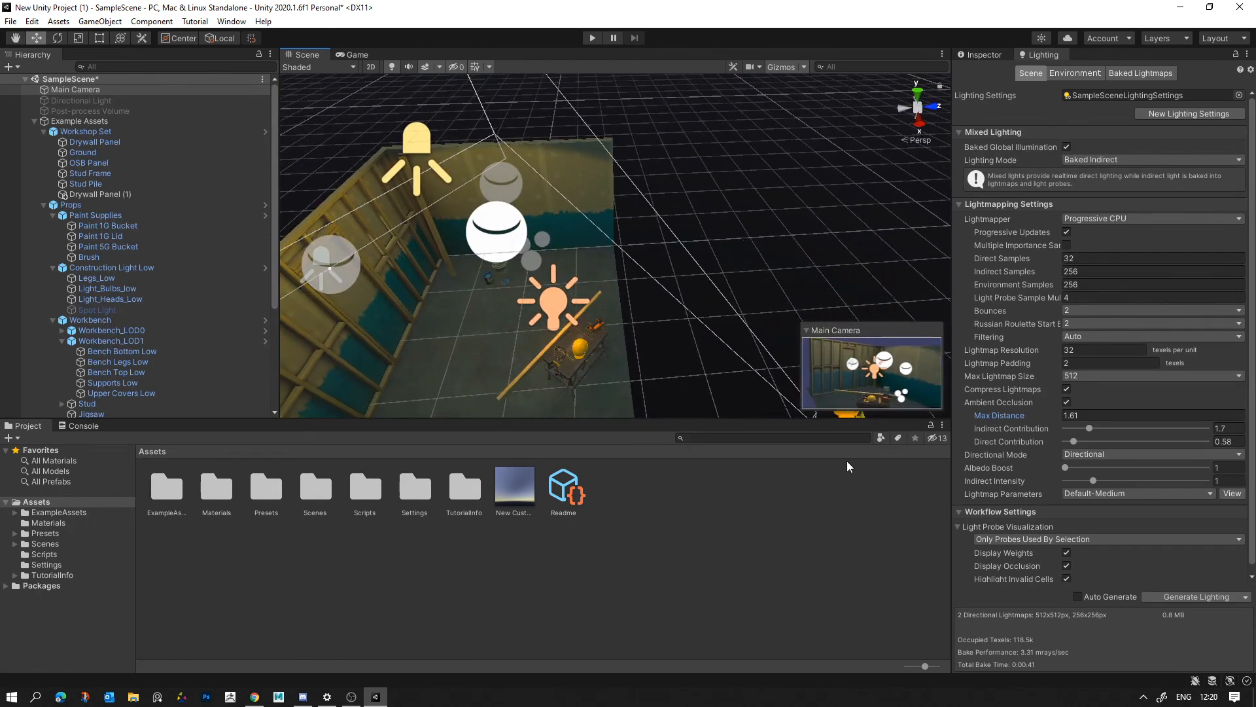
scroll(566, 231, "down", 3)
left_click_drag(567, 230, 589, 177, "alt")
- Reset the Main Camera's Rotation to 0 on the X, Y and Z axes
left_click(979, 54)
left_click(1116, 136)
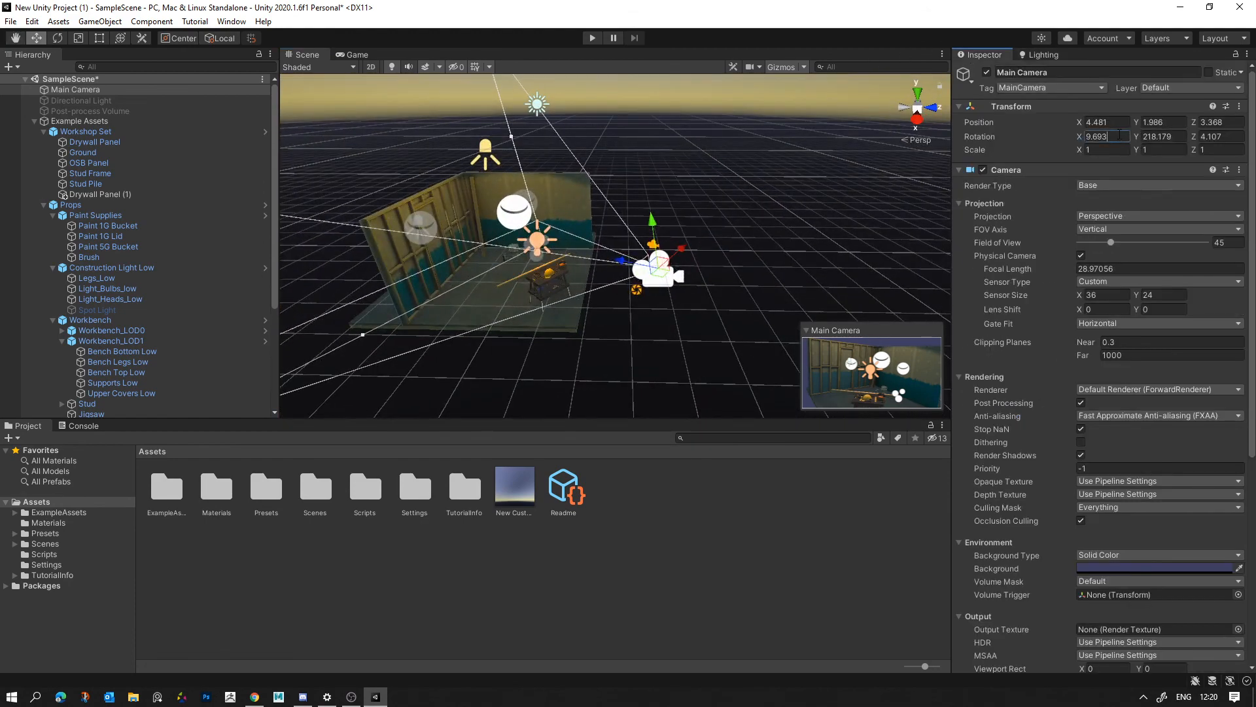
type("0")
key("Tab")
type("0")
key("Tab")
type("0")
key("Return")
- Aim the Main Camera at the workshop with rotation about X 12.3, Y -140 using global handles, and raise it to Y 2.07
key("e")
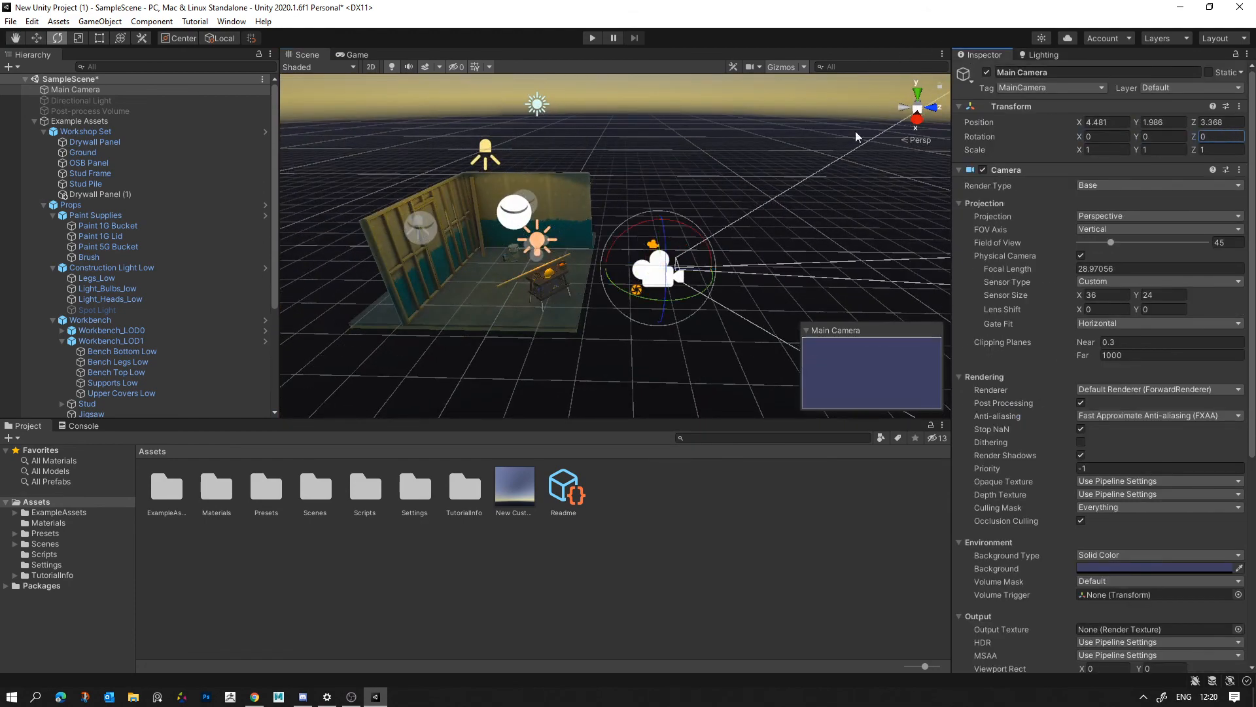
left_click_drag(632, 295, 853, 331)
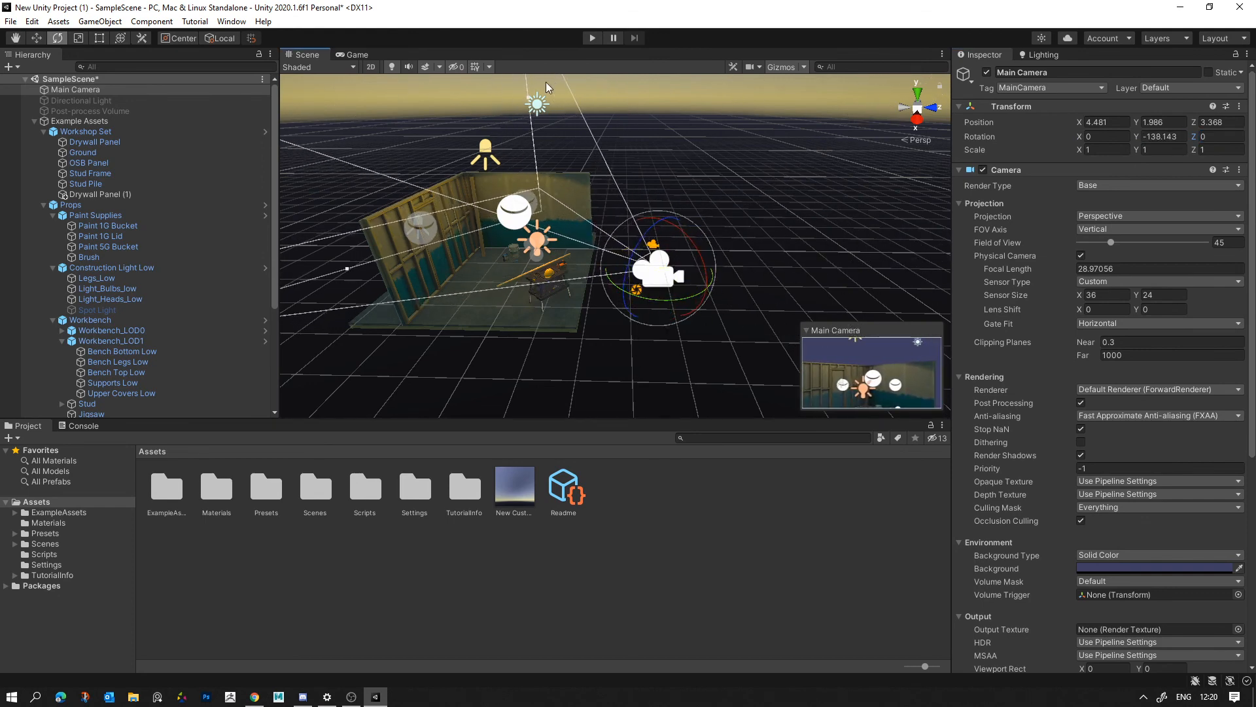
mouse_move(629, 218)
left_mouse_down()
mouse_move(652, 219)
mouse_move(646, 209)
left_mouse_up()
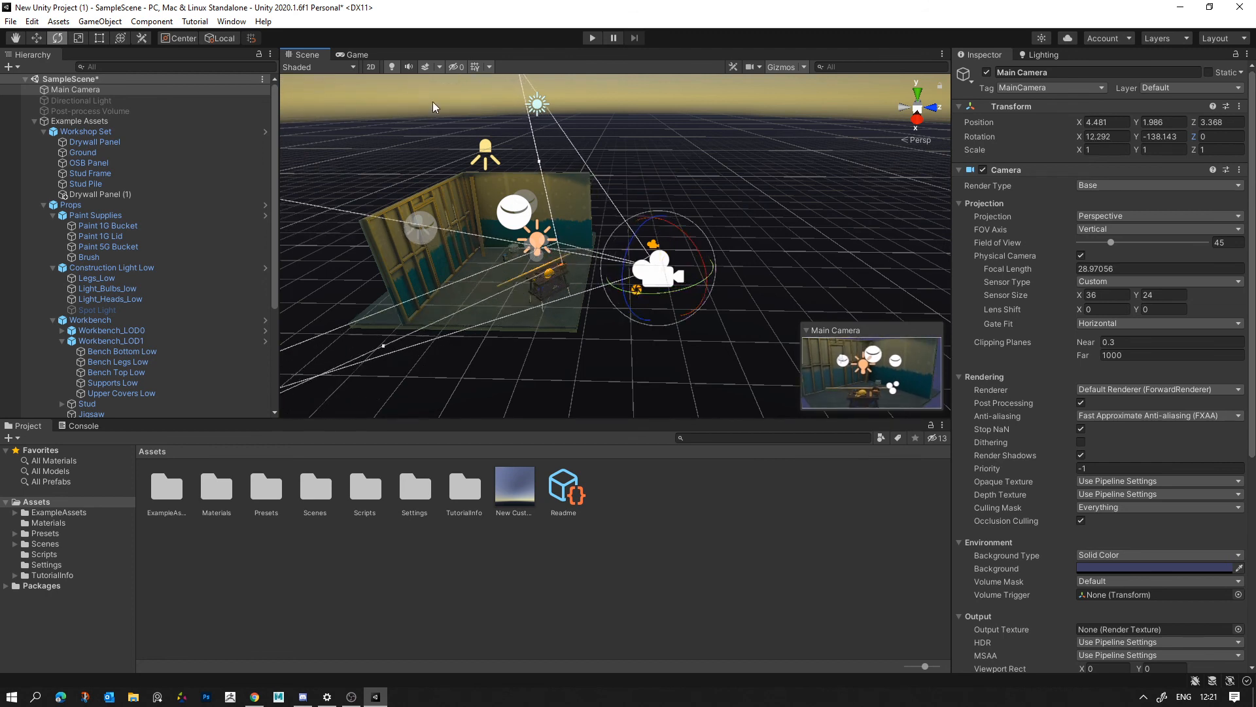
left_click(220, 38)
left_click_drag(680, 302, 688, 295)
key("w")
left_click_drag(663, 227, 662, 218)
left_click(348, 55)
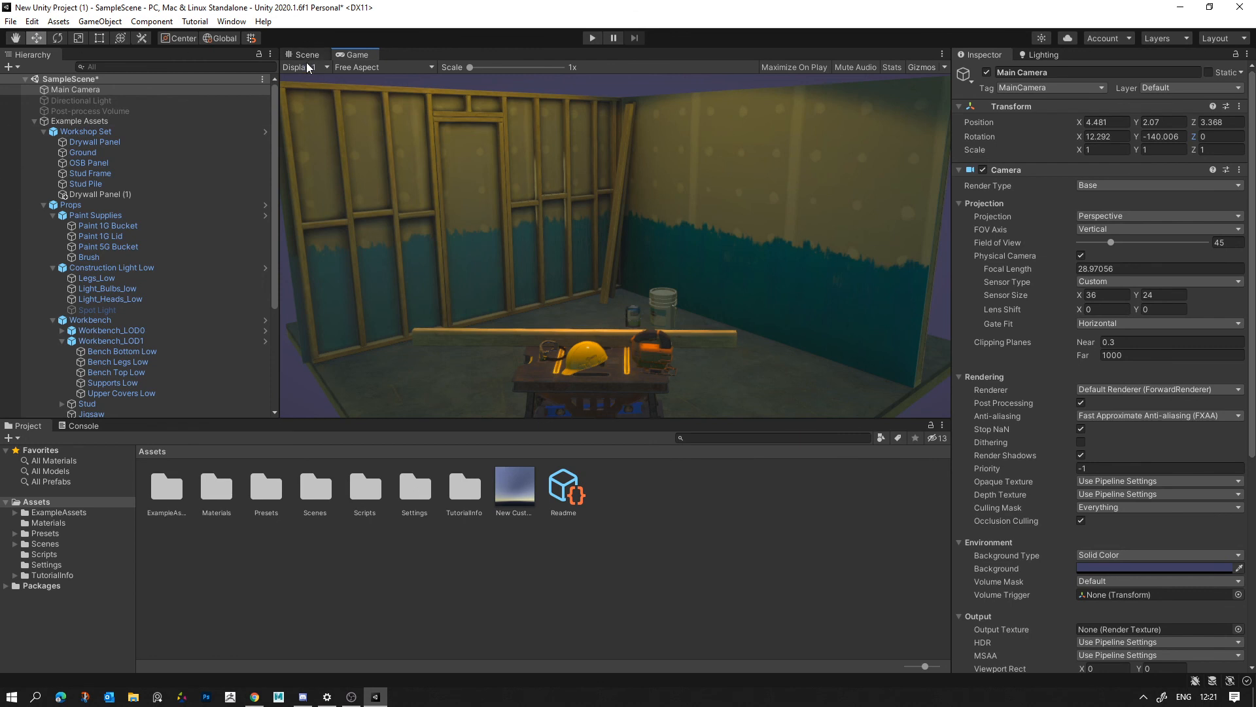
- Try the Game view as a floating window, dock it back and start play mode with Maximize On Play enabled
left_click_drag(356, 53, 544, 257)
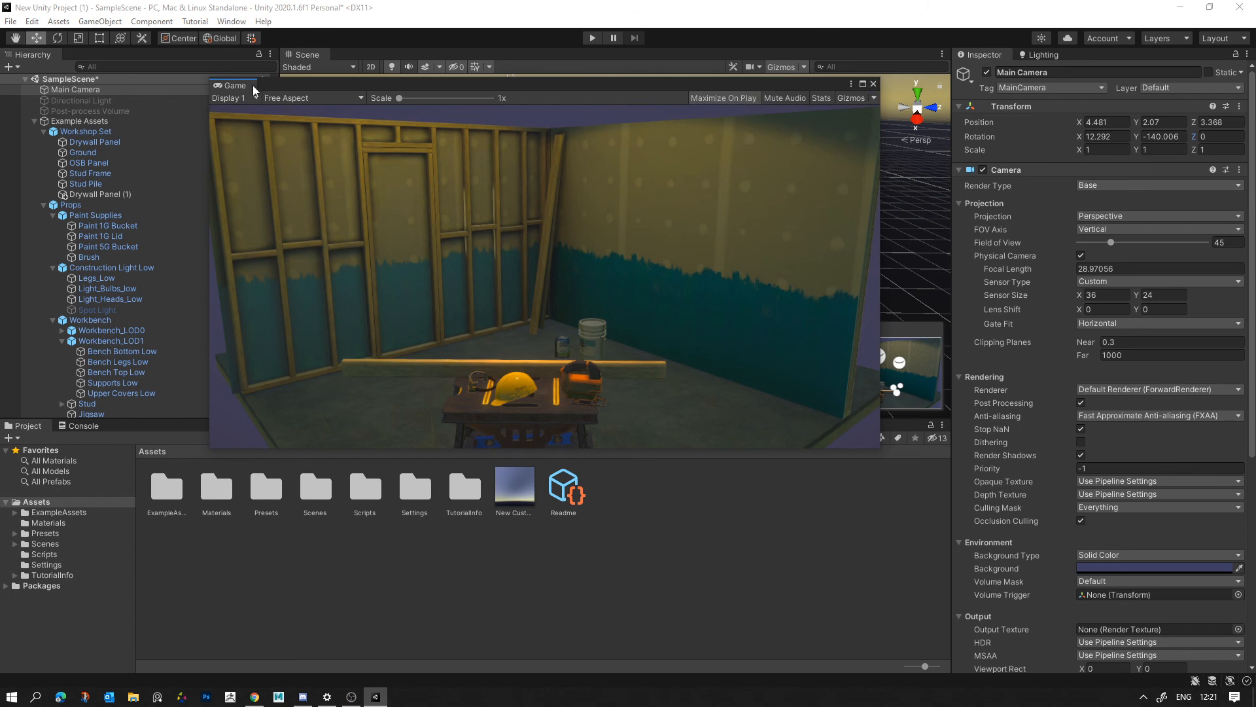
left_click_drag(255, 88, 360, 63)
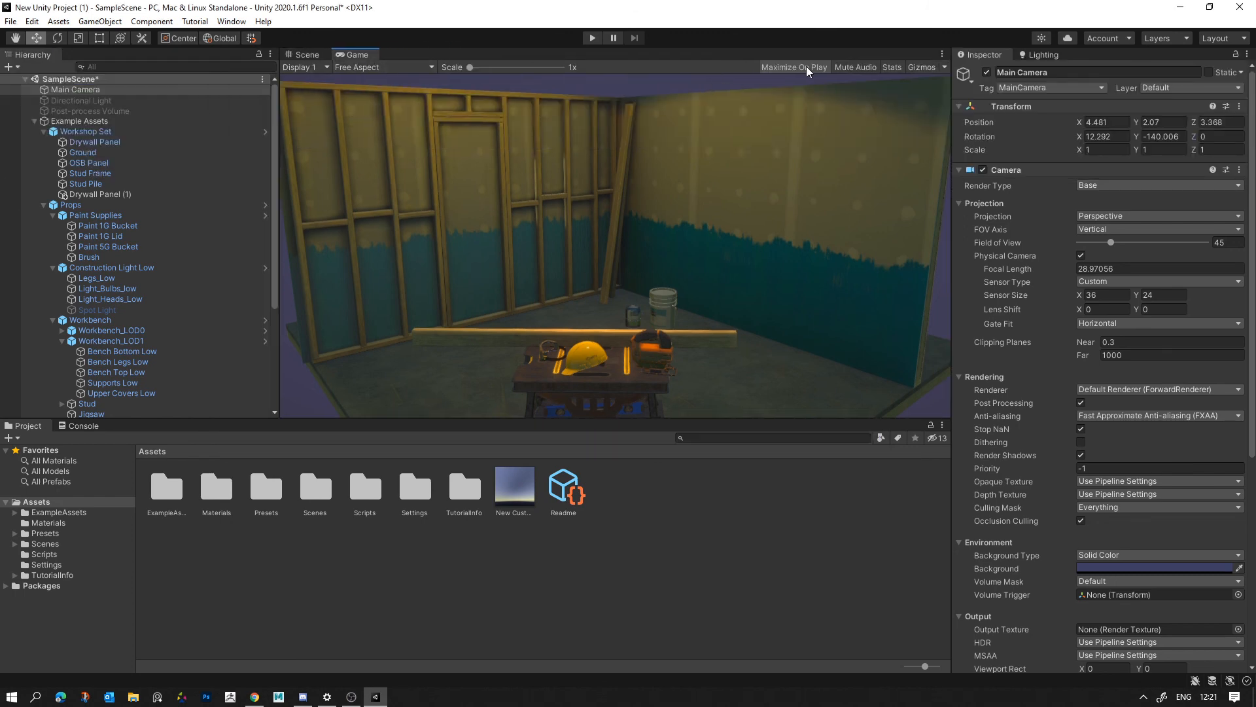
left_click(597, 40)
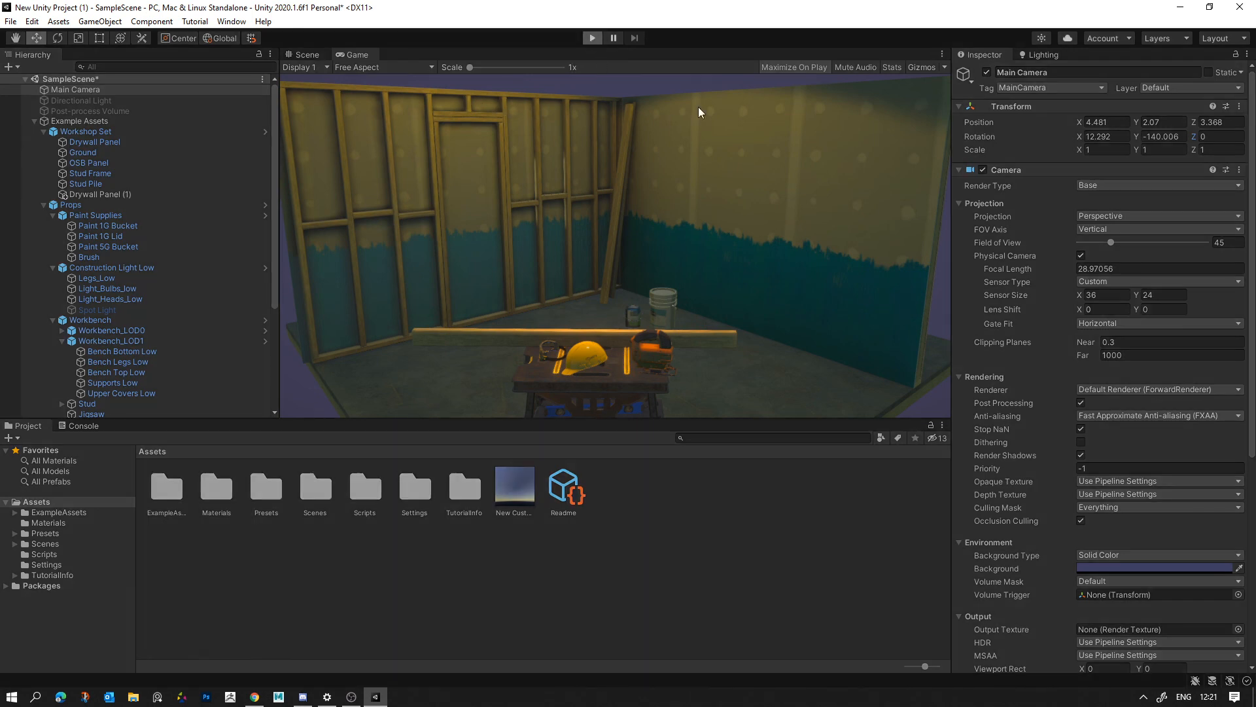
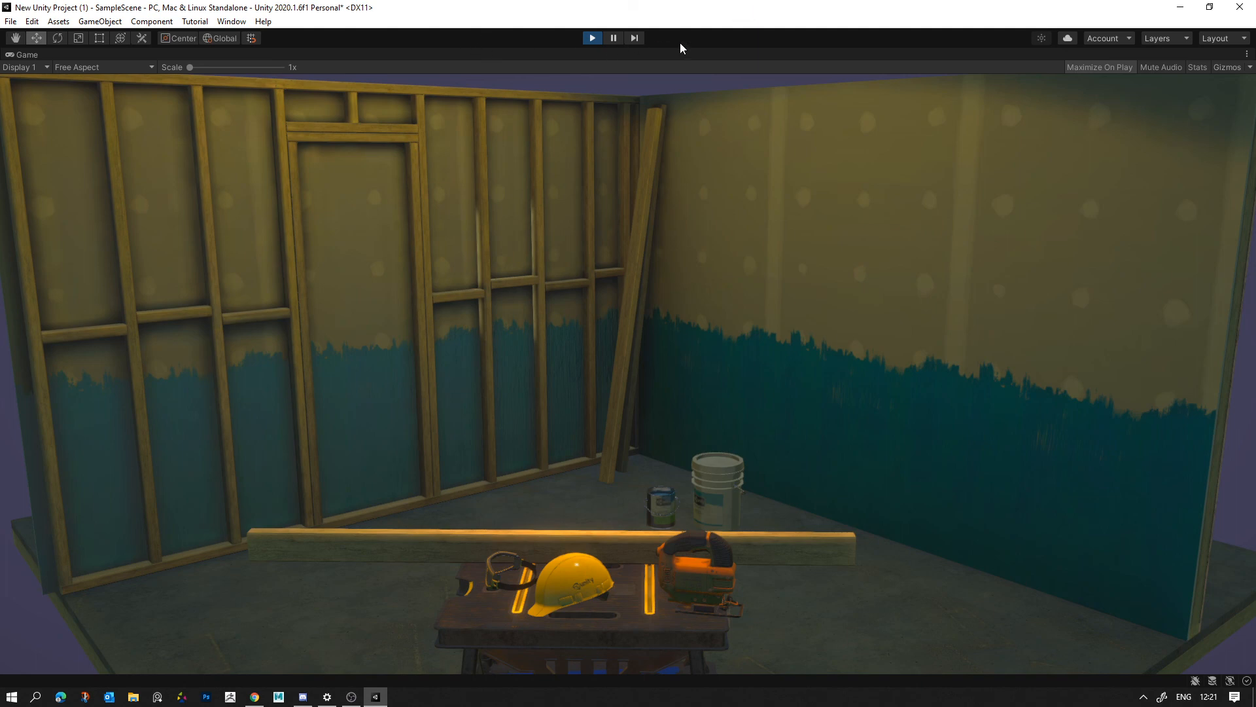
- Capture a screenshot of the maximized running game, and stop play mode to return to the Scene view
left_click(70, 106)
left_click(592, 38)
left_click(303, 54)
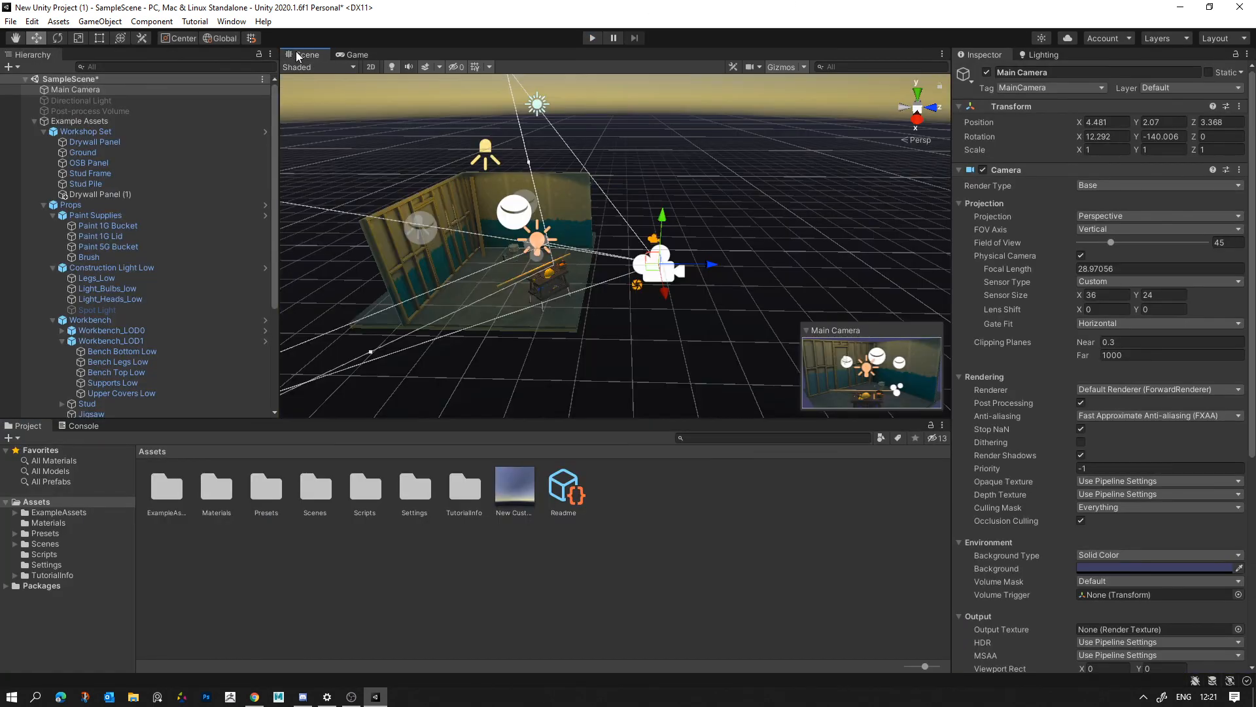
- Move the Scene view close into the workshop corner, and undock it as a maximized floating window
left_click_drag(747, 214, 685, 204, "alt")
key("w")
right_click_drag(685, 203, 654, 183)
left_click_drag(306, 54, 606, 230)
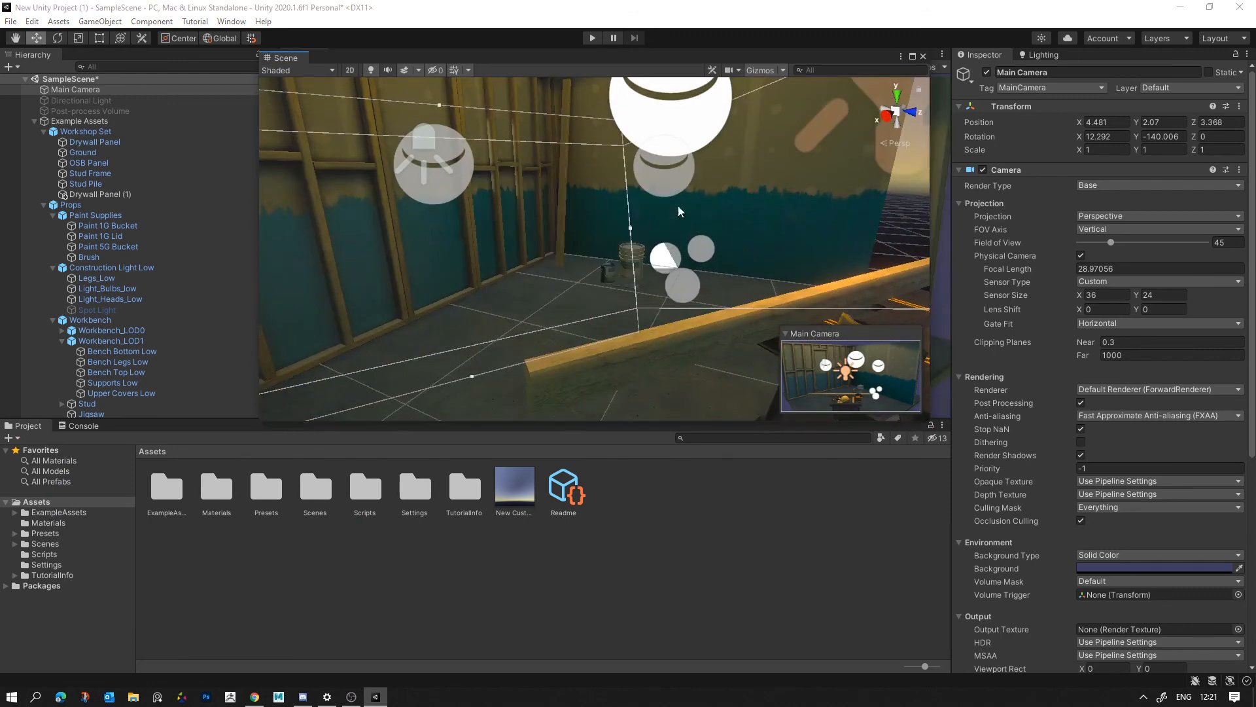
left_click(914, 58)
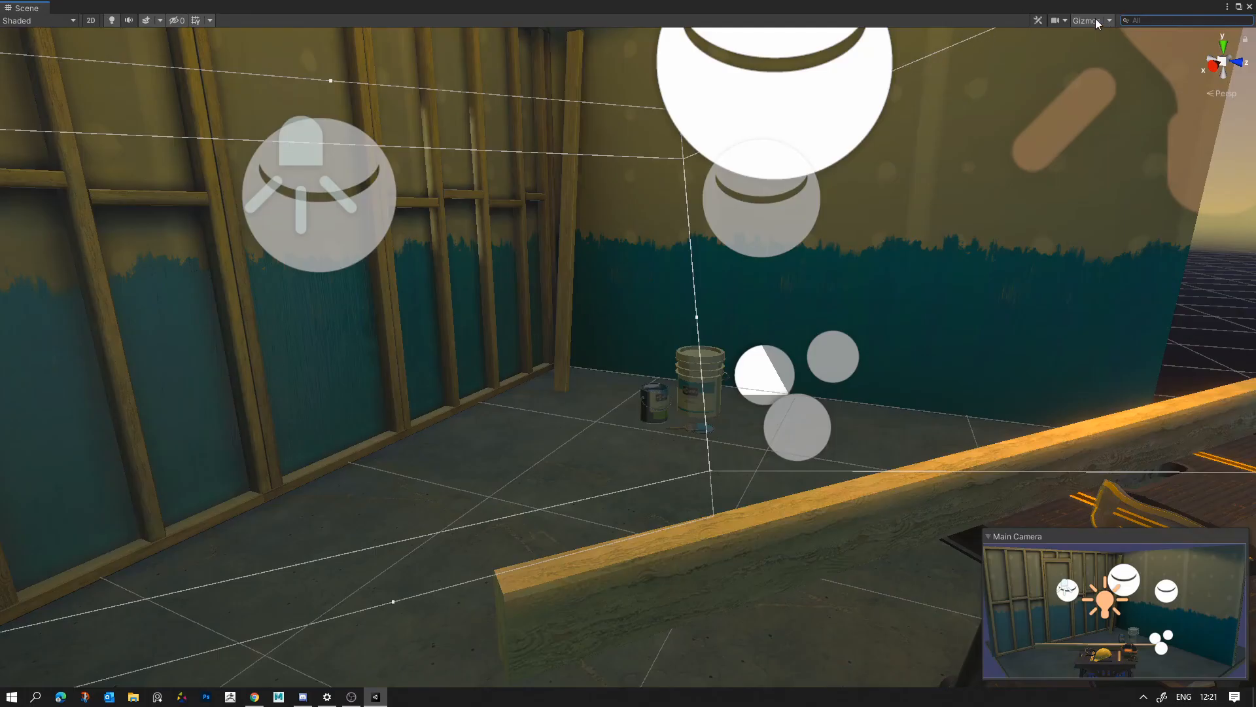
- Hide the scene gizmos and frame the walls and workbench with the Main Camera deselected for a clean screenshot
left_click(1088, 21)
right_click_drag(835, 278, 924, 249)
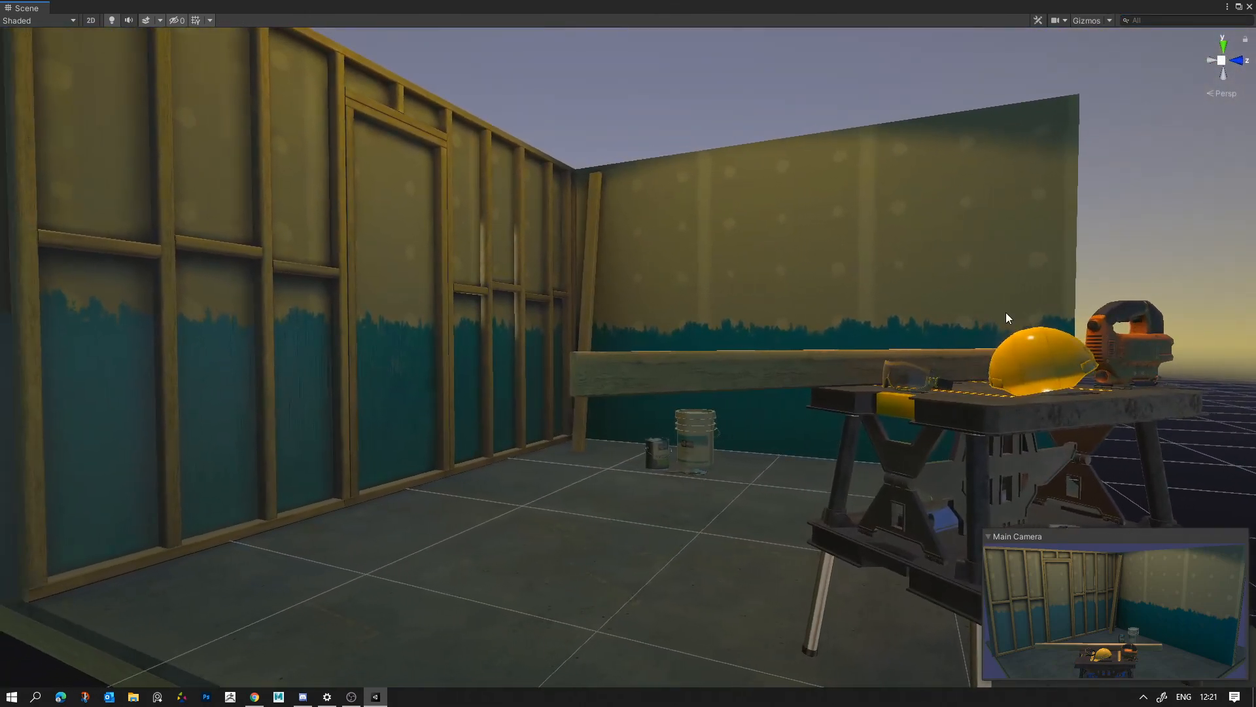
left_click(1102, 269)
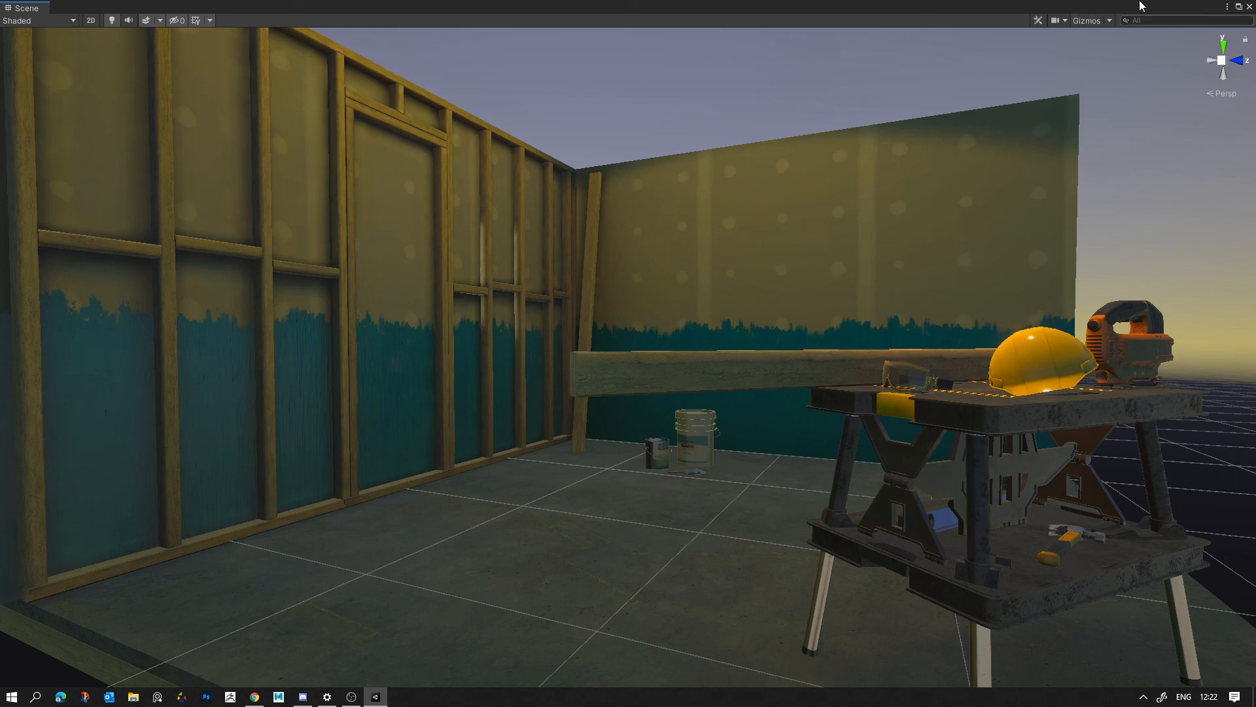
- Restore and dock the Scene view back beside the Game view, and save SampleScene
left_click_drag(33, 8, 606, 242)
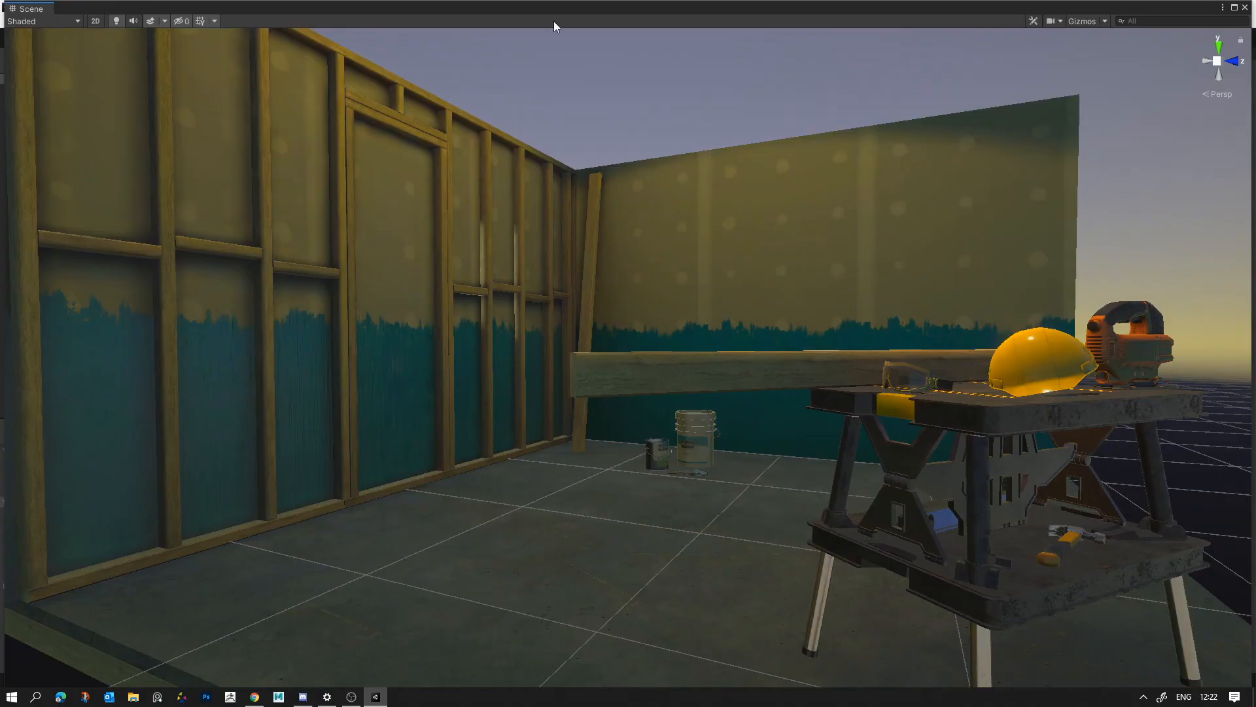
left_click_drag(1252, 4, 792, 308)
left_click_drag(41, 315, 371, 58)
left_click_drag(748, 158, 801, 163, "alt")
scroll(801, 163, "up", 5)
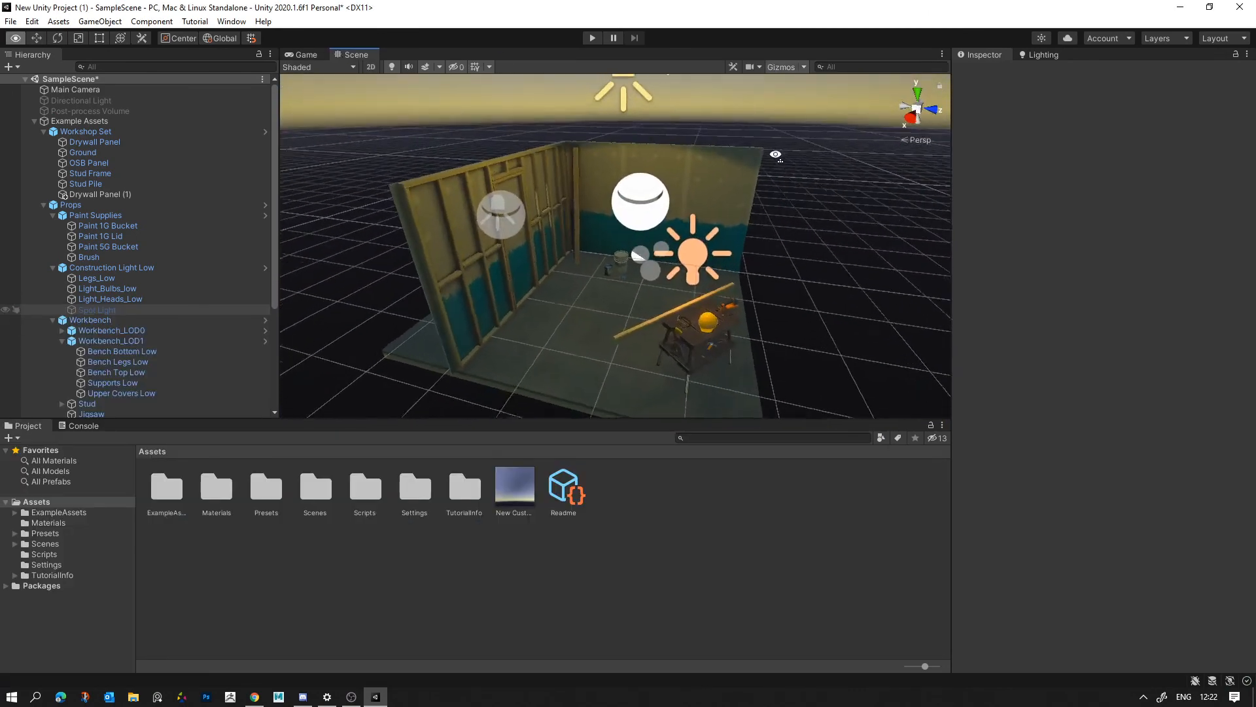
key("ctrl+s")
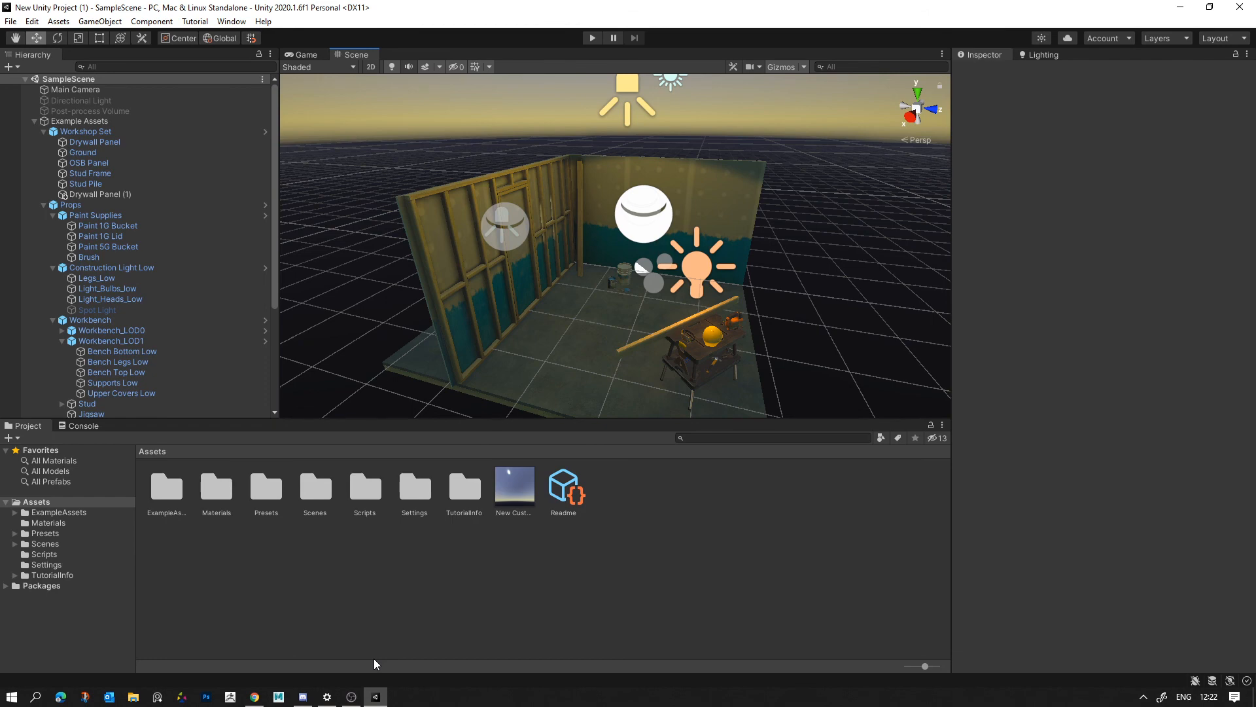
- Switch to File Explorer, open the Captures folder under Videos, and compare the two new Unity screenshots in Photos
left_click(132, 696)
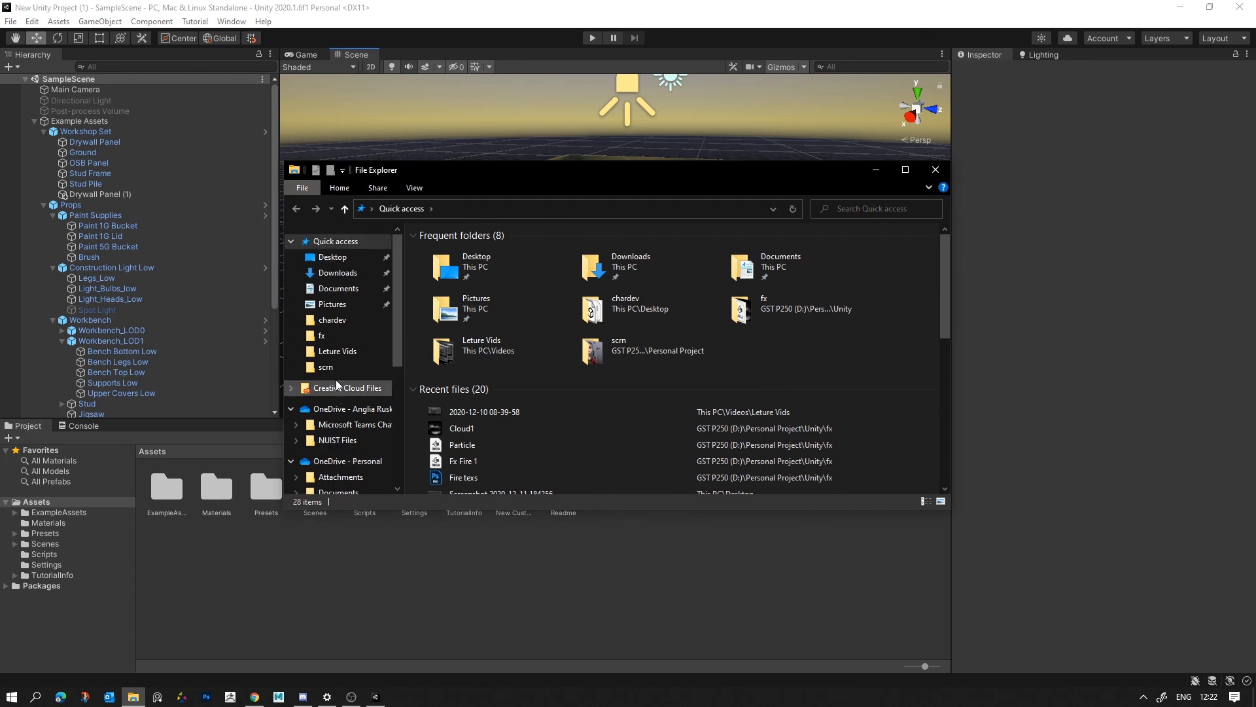
scroll(335, 379, "down", 5)
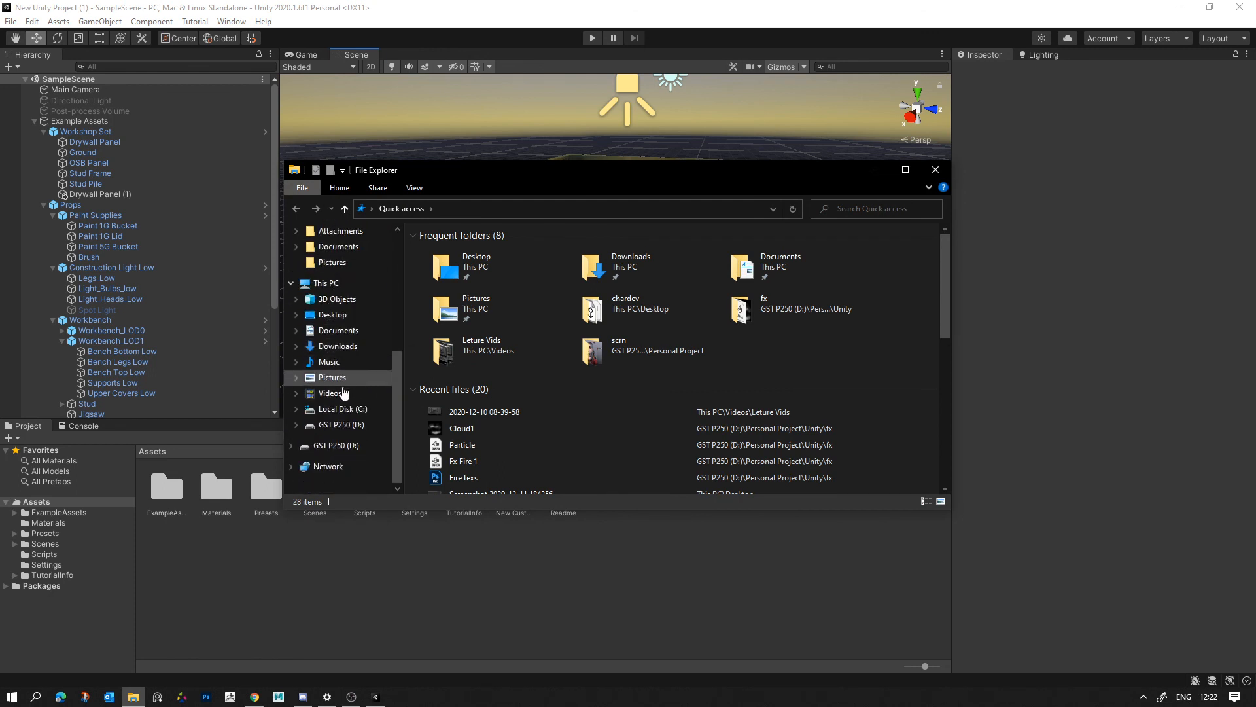
left_click(331, 392)
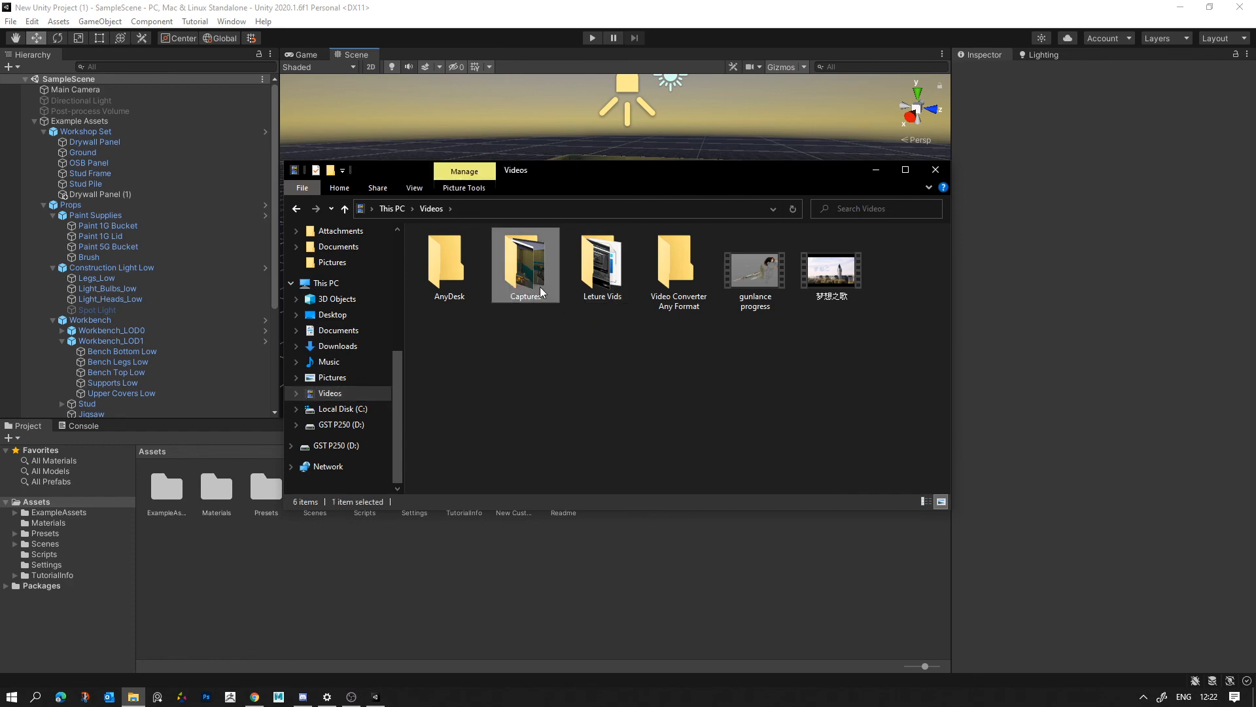
double_click(535, 282)
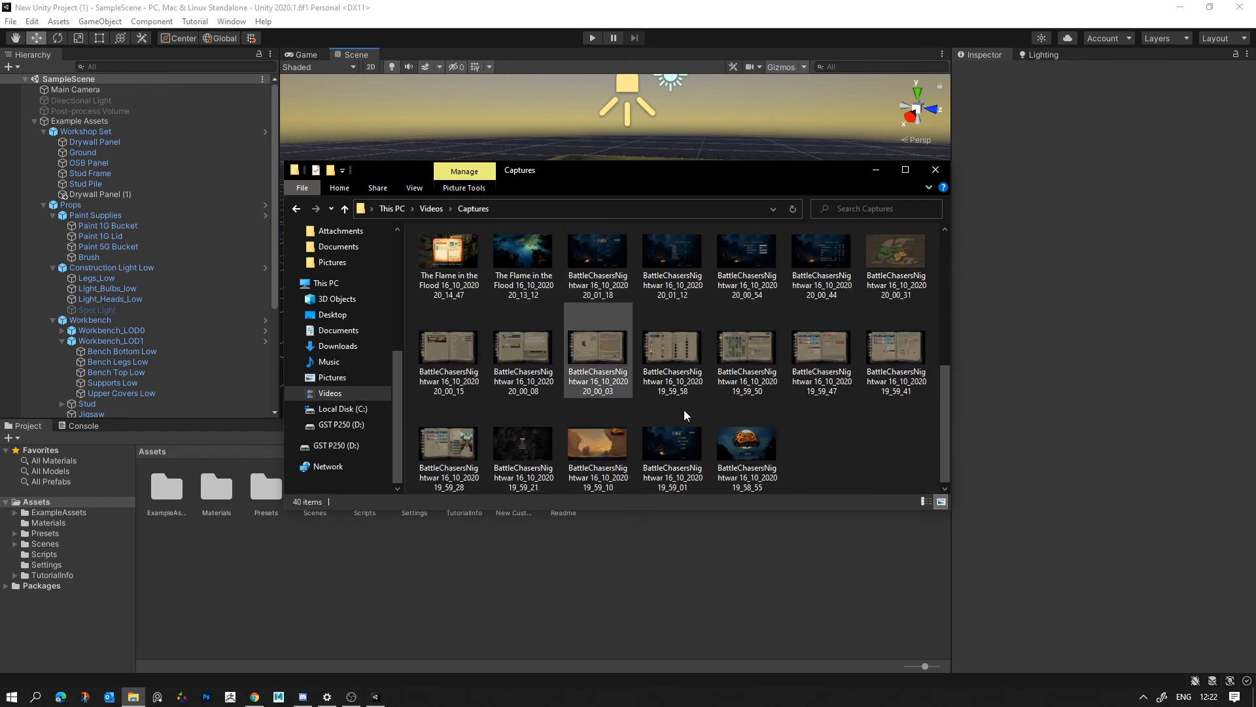
scroll(684, 399, "up", 4)
double_click(470, 280)
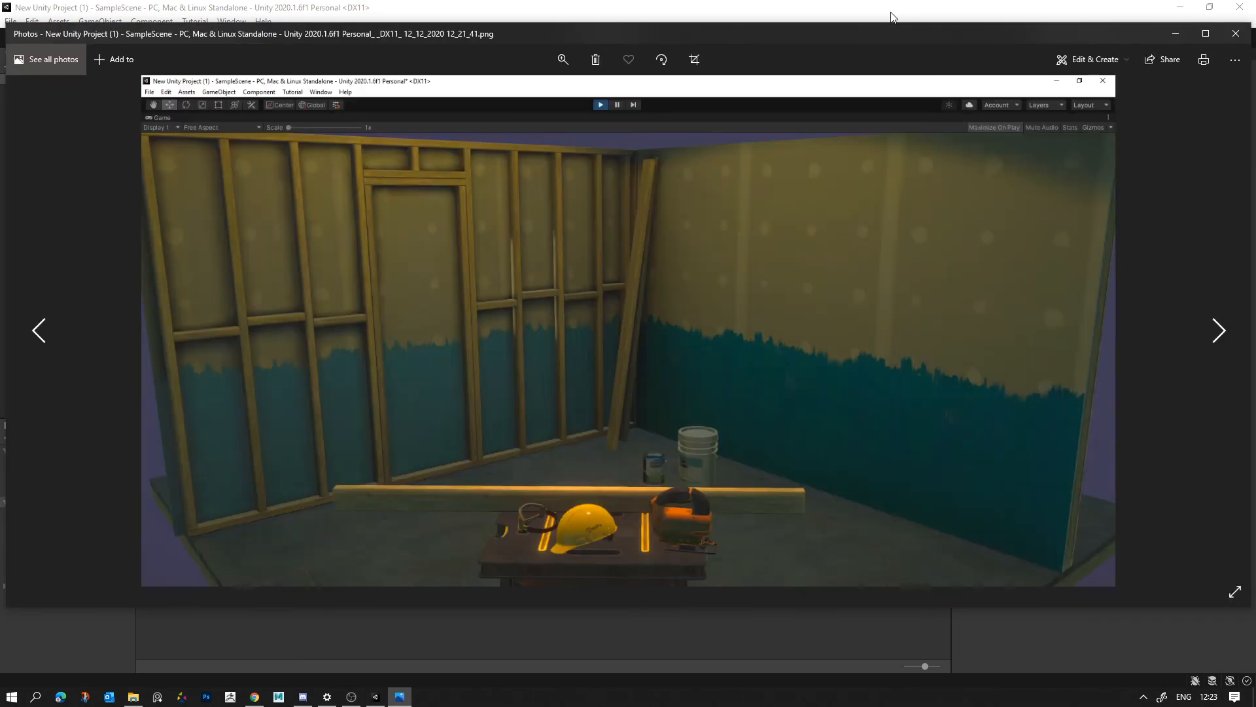
key("Right")
key("Left")
key("Right")
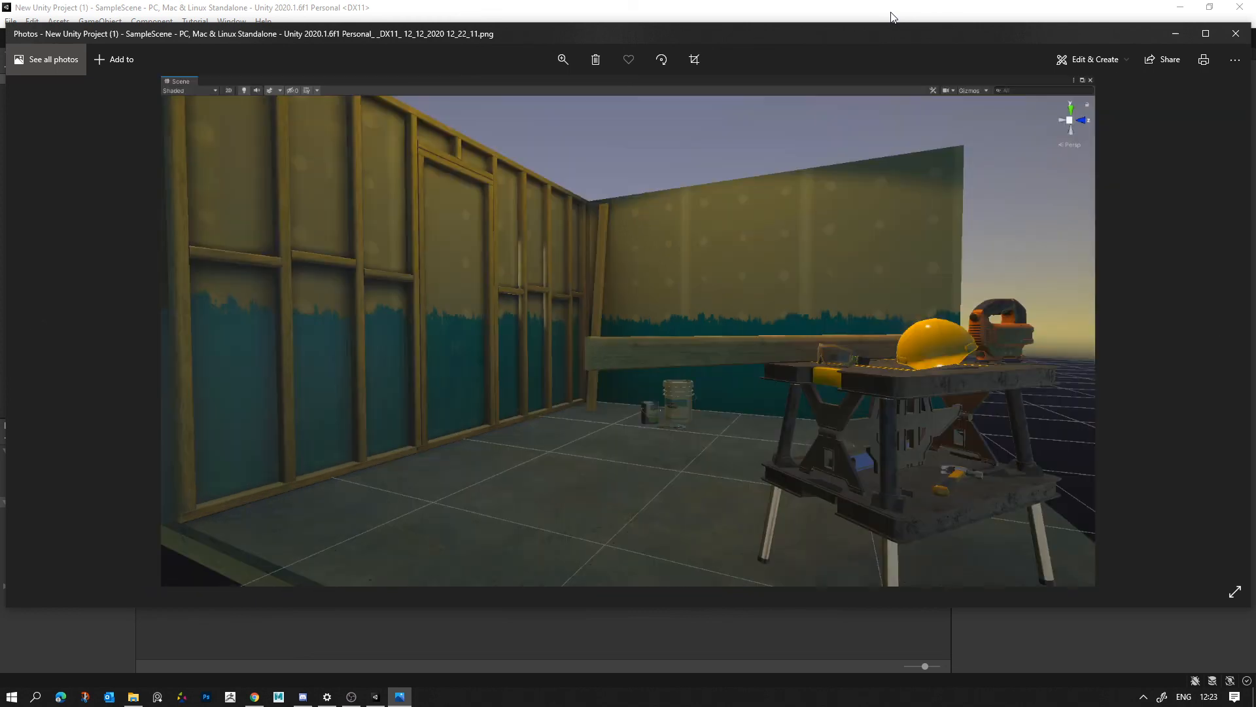
- Close Unity, the maximized photo viewer and File Explorer, and switch to OBS
left_click(1238, 8)
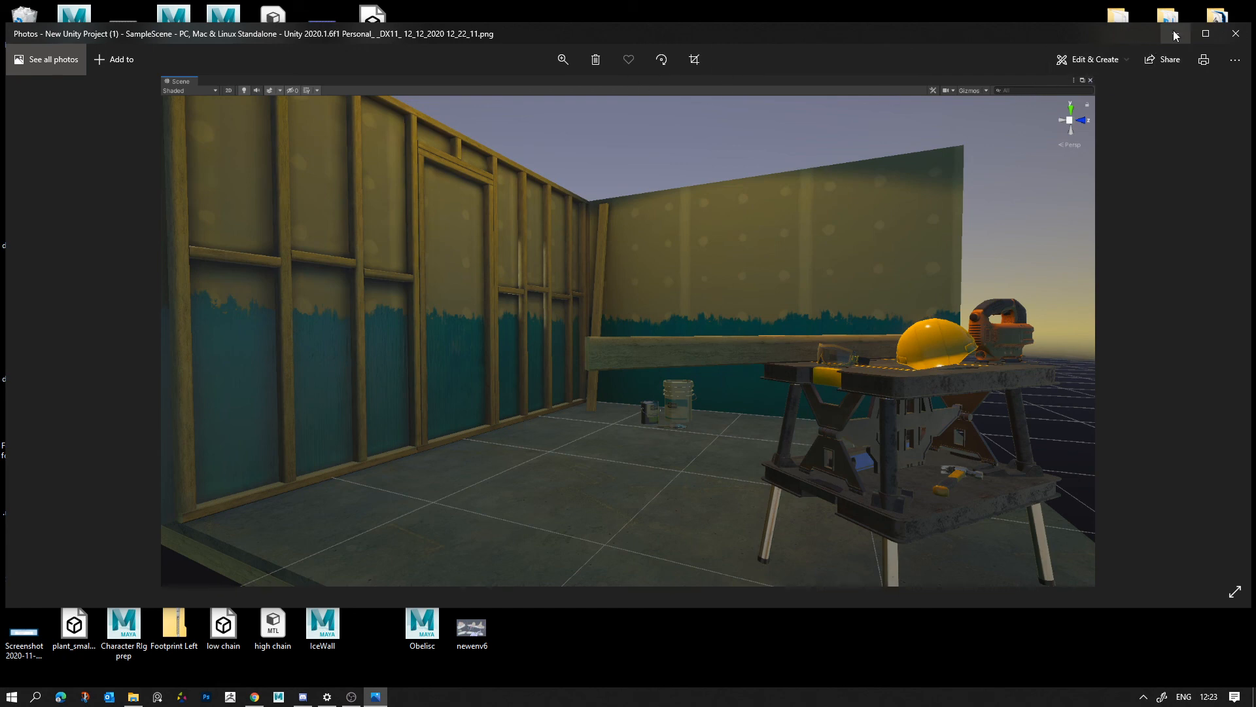
left_click(1200, 36)
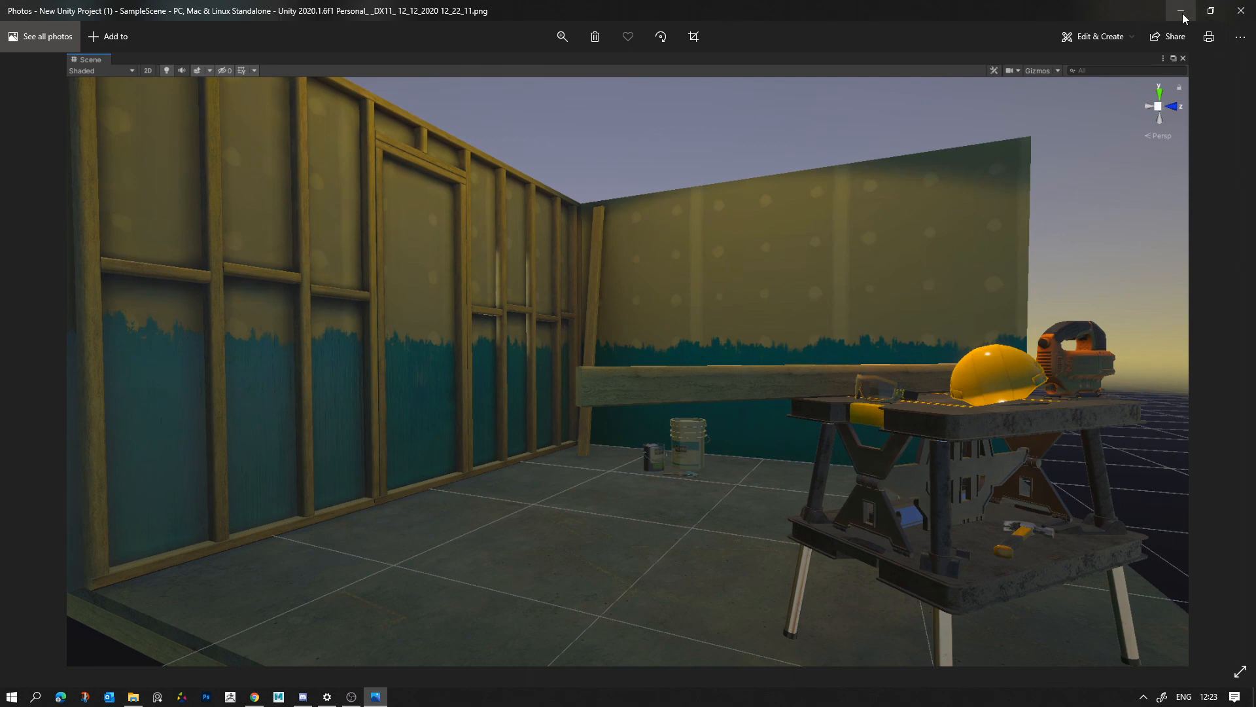
left_click(1251, 19)
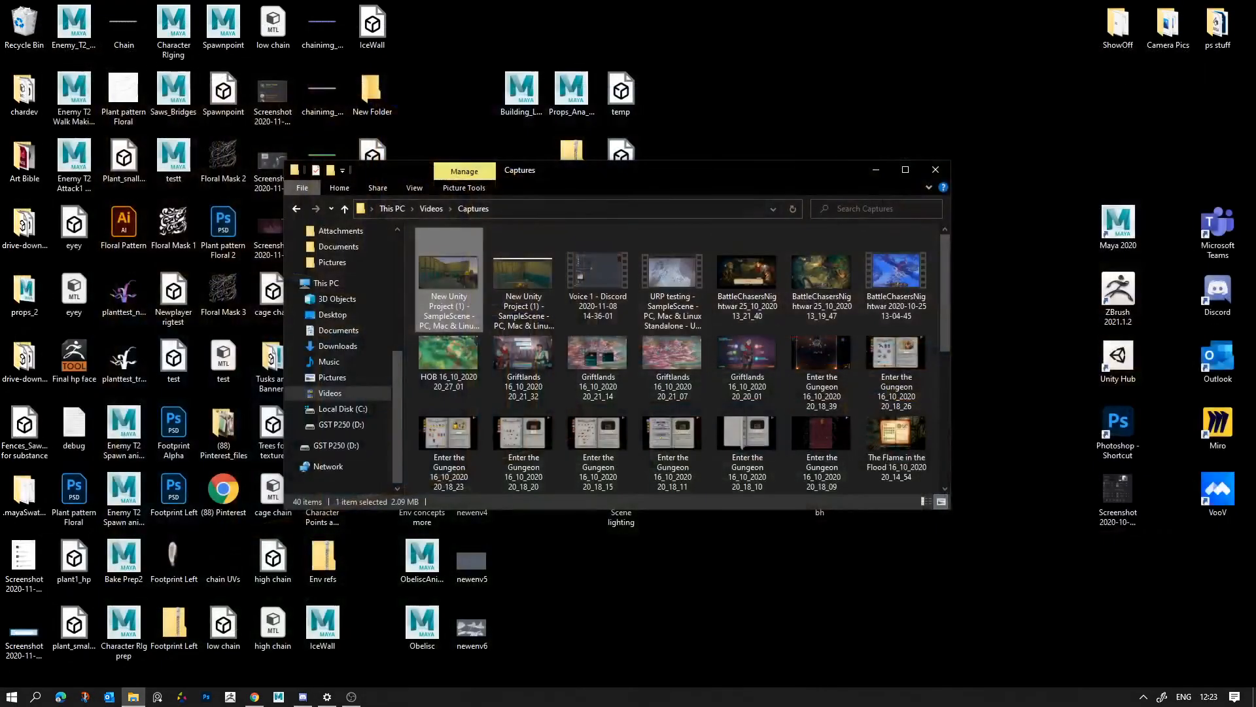
left_click(936, 168)
left_click(351, 696)
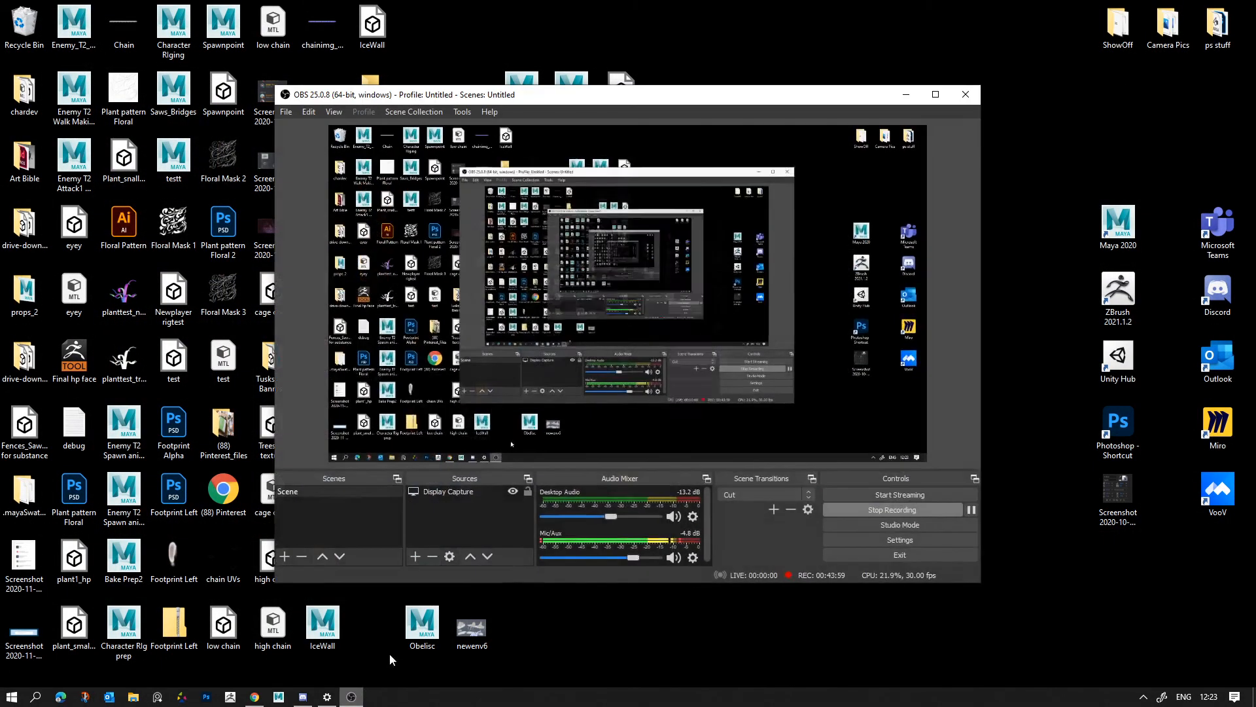